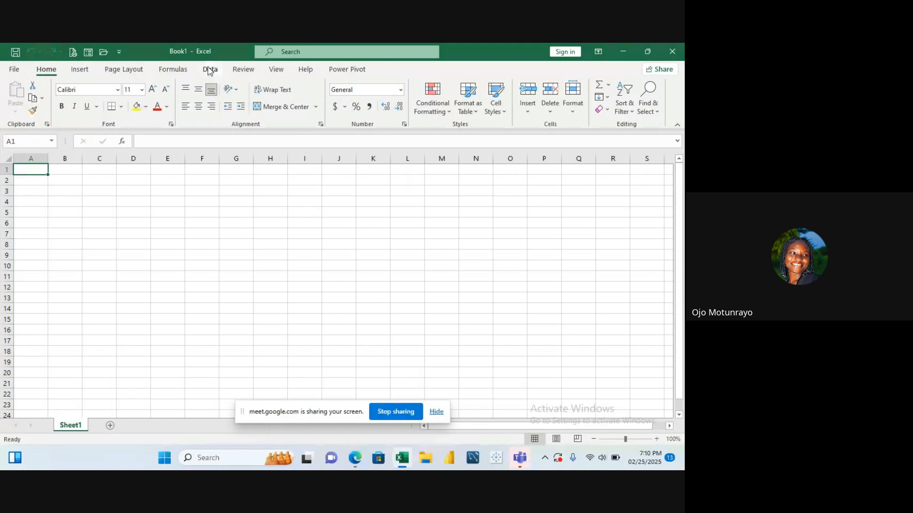
Start a workbook data import using the Sales Data file in the Downloads folder
{"action": "left_click", "coordinate": [209, 71]}
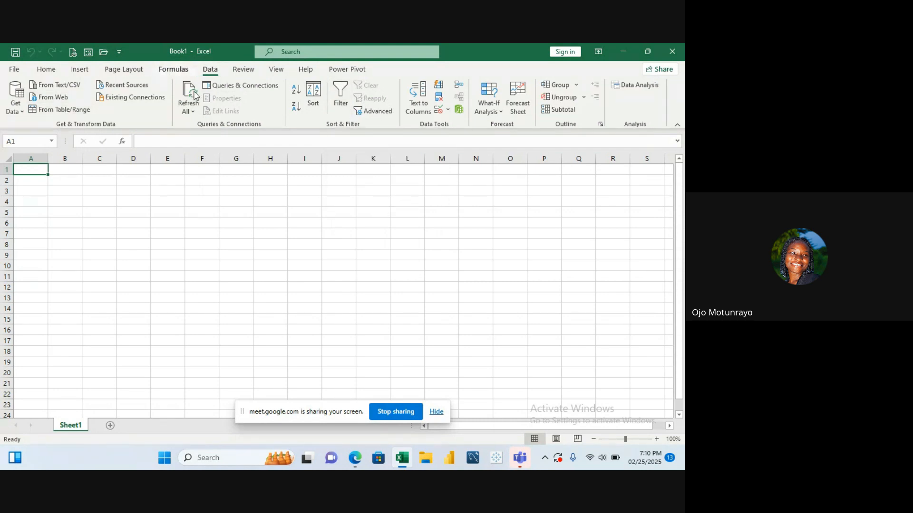
{"action": "left_click", "coordinate": [21, 113]}
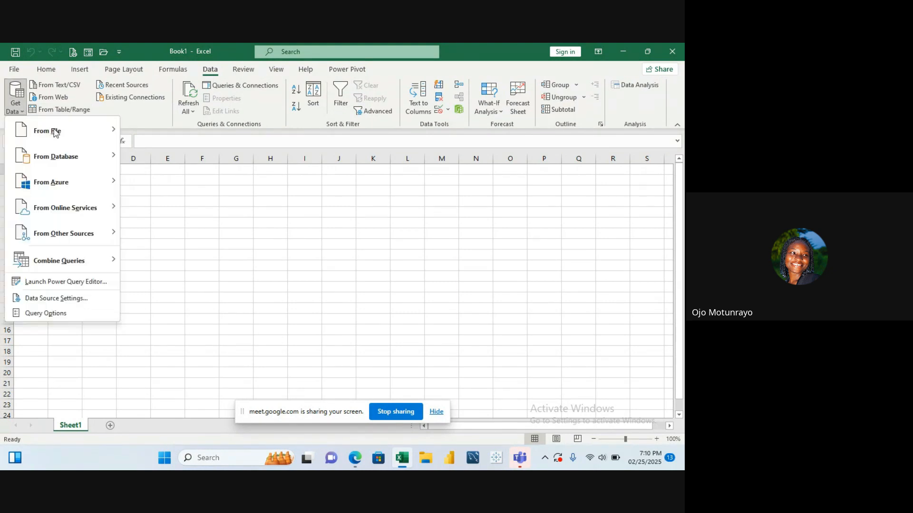
{"action": "mouse_move", "coordinate": [57, 136]}
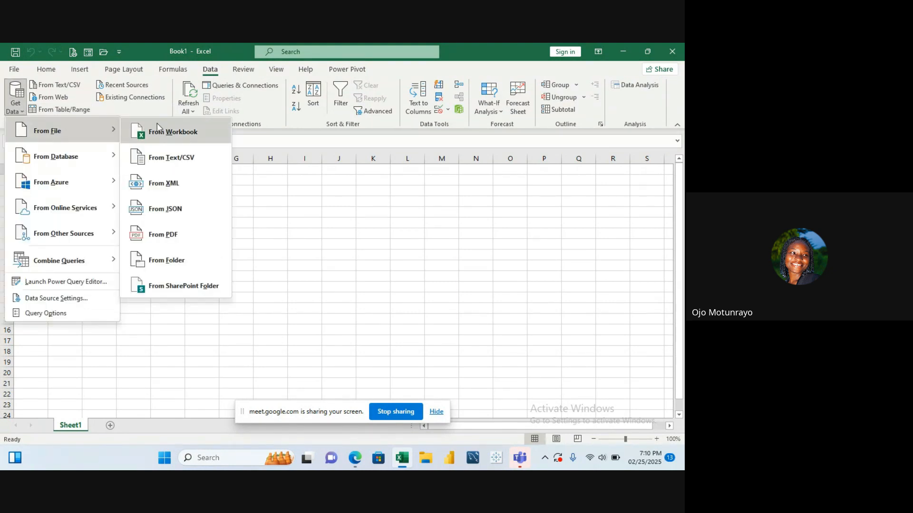
{"action": "left_click", "coordinate": [182, 135]}
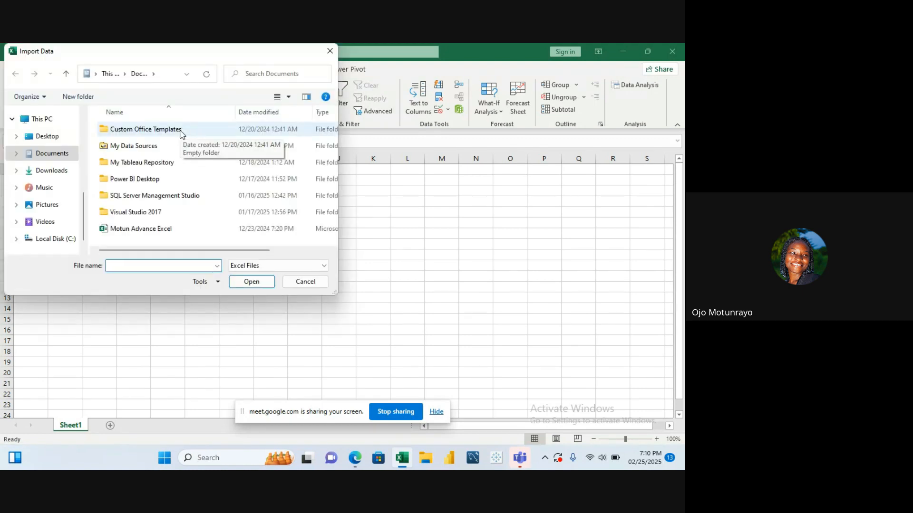
{"action": "left_click", "coordinate": [69, 135]}
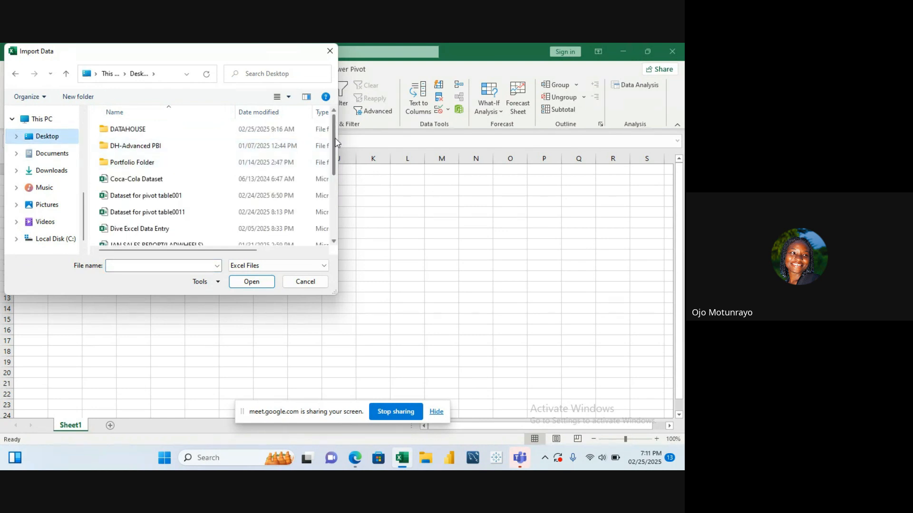
{"action": "left_click_drag", "start_coordinate": [335, 138], "coordinate": [335, 205]}
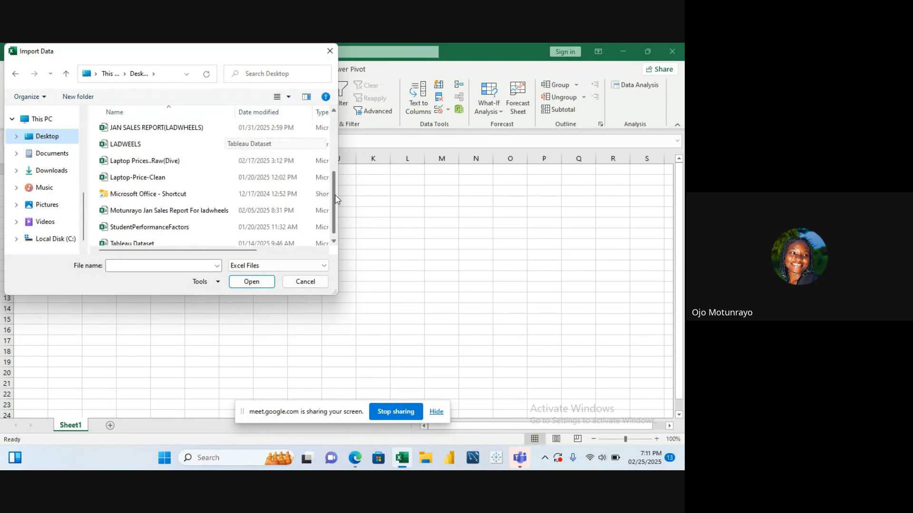
{"action": "left_click_drag", "start_coordinate": [332, 216], "coordinate": [332, 269]}
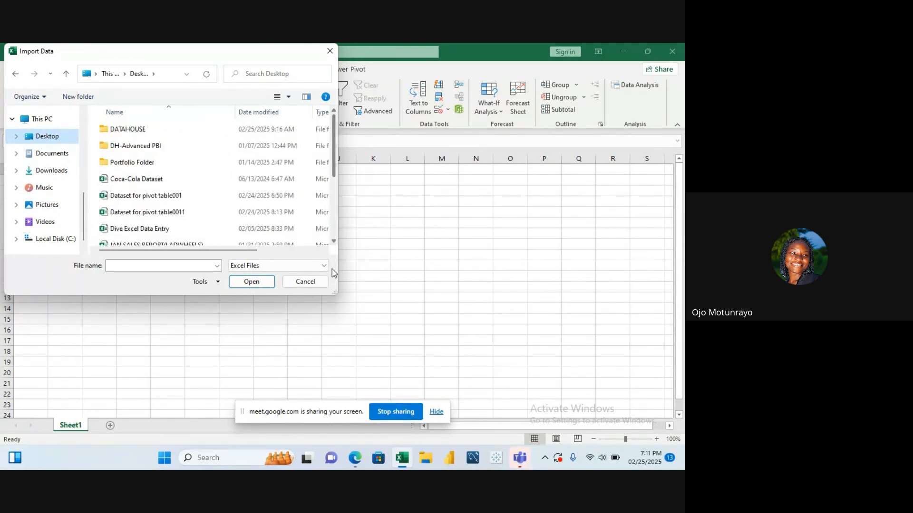
{"action": "left_click", "coordinate": [51, 170]}
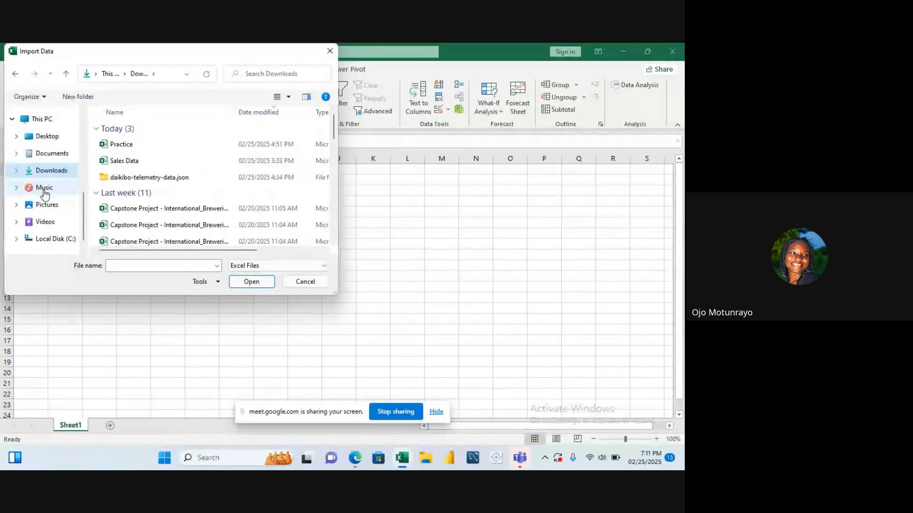
{"action": "left_click", "coordinate": [140, 162]}
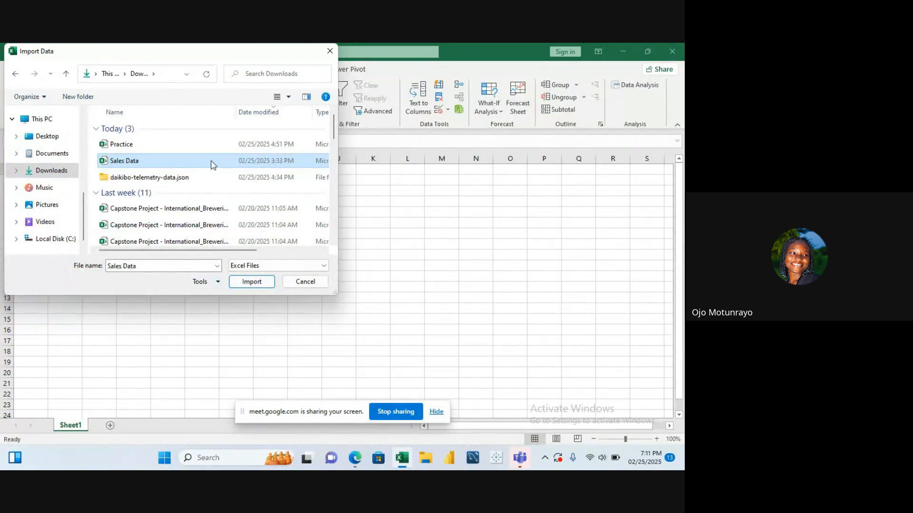
{"action": "left_click", "coordinate": [257, 283]}
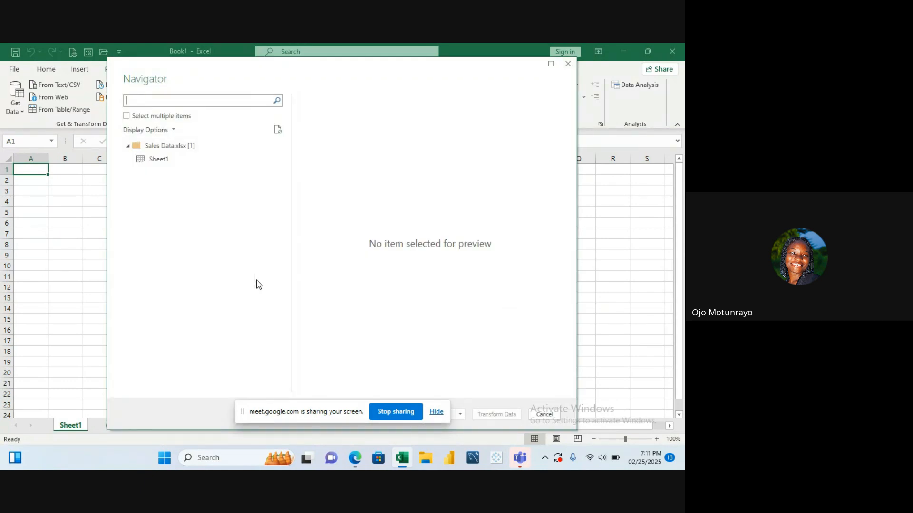
Choose Sheet1 of the Sales Data workbook and open it for transformation in the Power Query Editor
{"action": "left_click", "coordinate": [172, 159]}
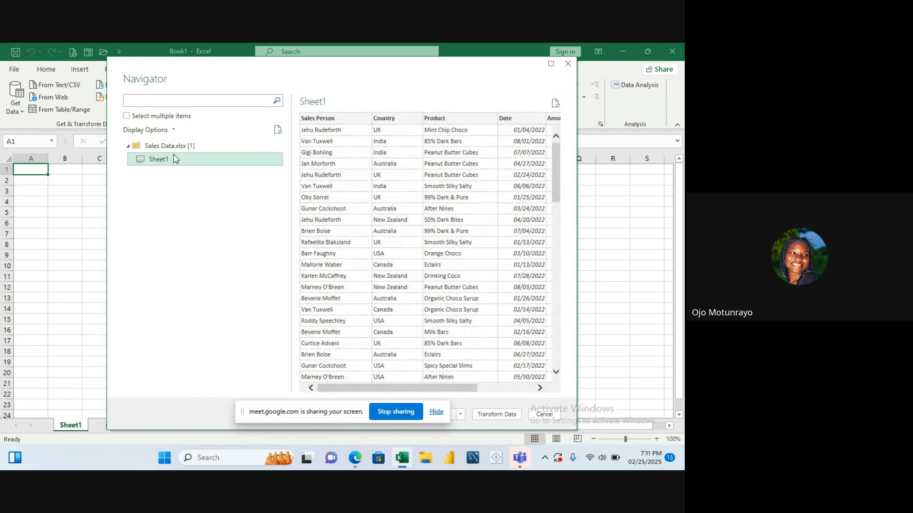
{"action": "left_click", "coordinate": [490, 419]}
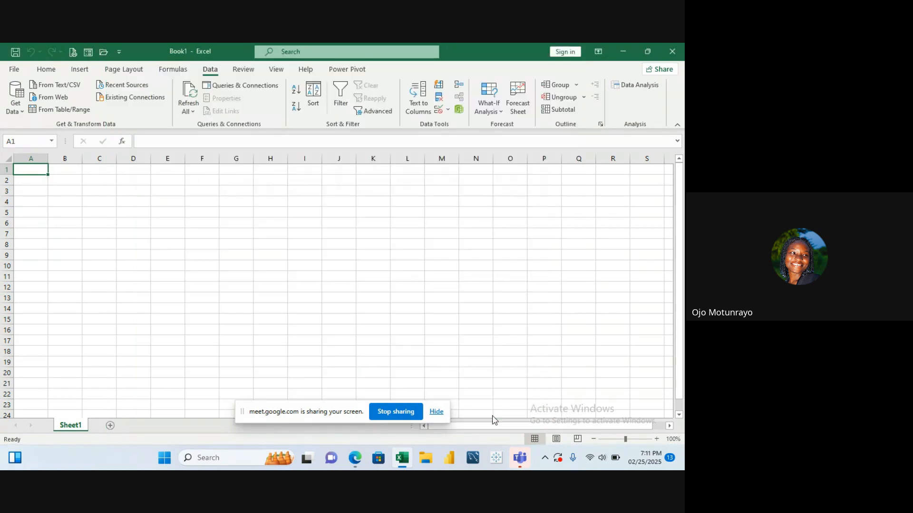
{"action": "left_click", "coordinate": [436, 412]}
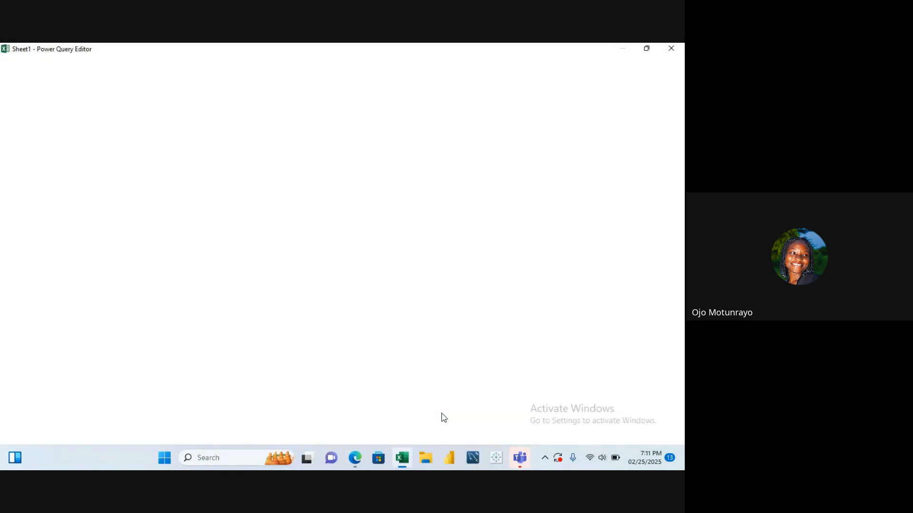
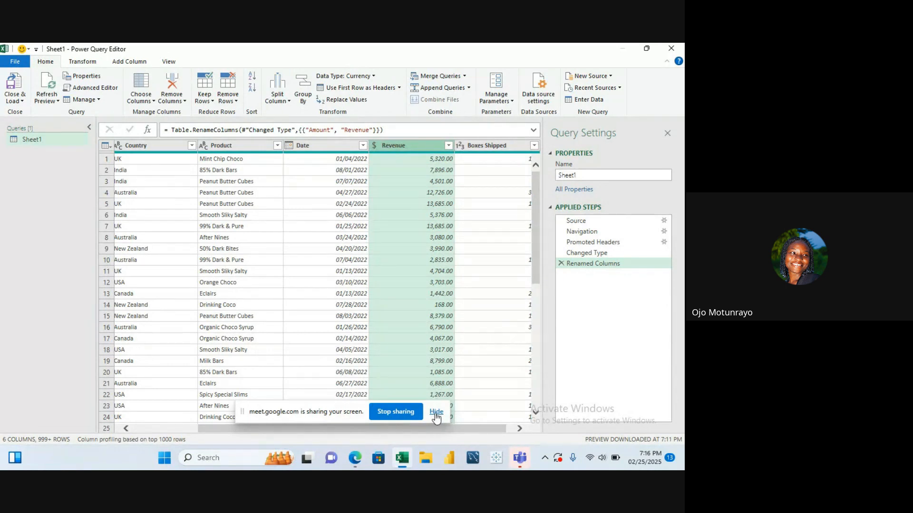
Rename the Sheet1 query to Sales Data
{"action": "left_click", "coordinate": [436, 418]}
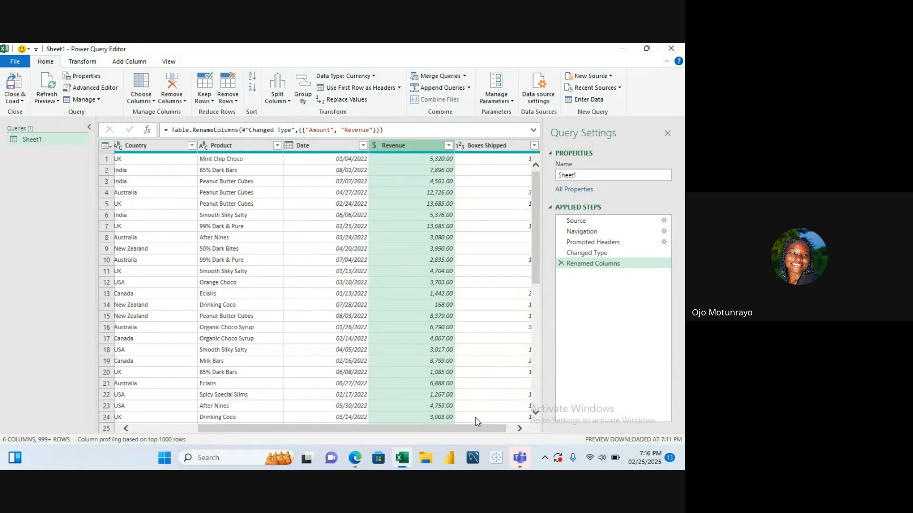
{"action": "left_click_drag", "start_coordinate": [436, 430], "coordinate": [442, 431]}
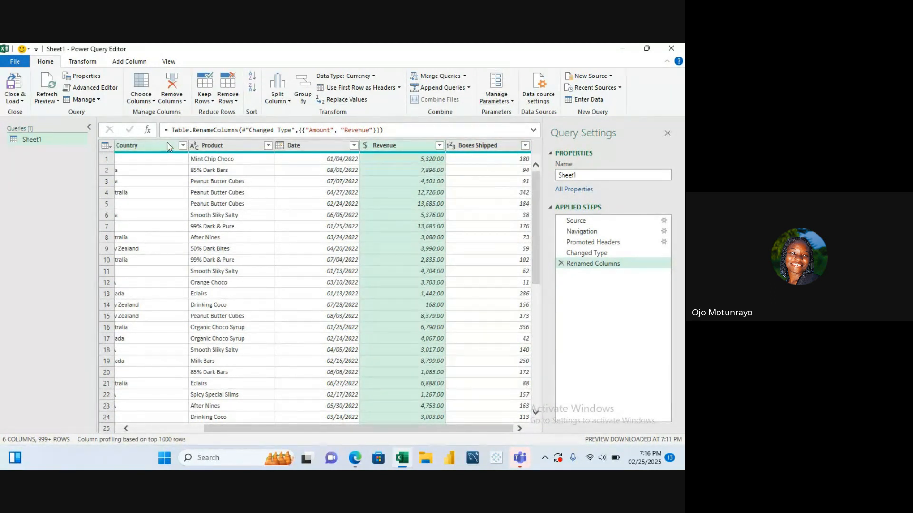
{"action": "left_click", "coordinate": [67, 146]}
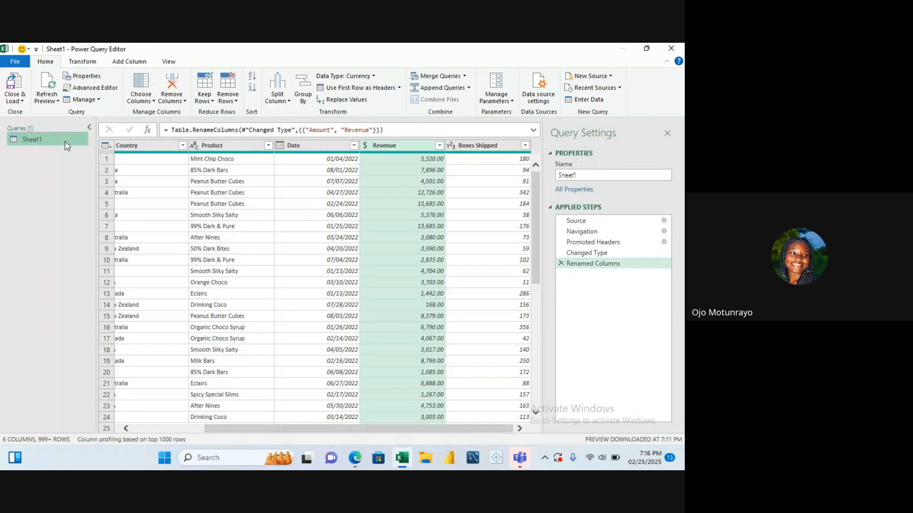
{"action": "double_click", "coordinate": [577, 176]}
{"action": "type", "text": "S"}
{"action": "key", "text": "BackSpace"}
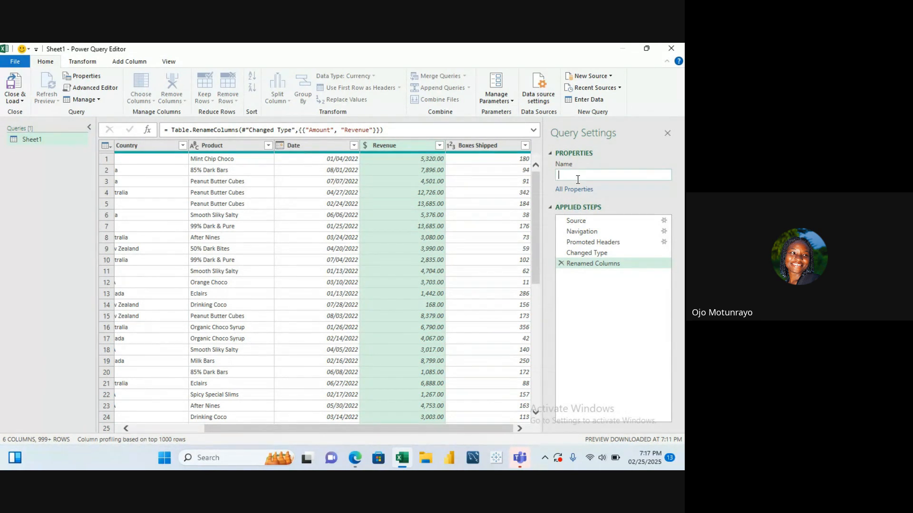
{"action": "type", "text": "Sales Data"}
{"action": "key", "text": "Return"}
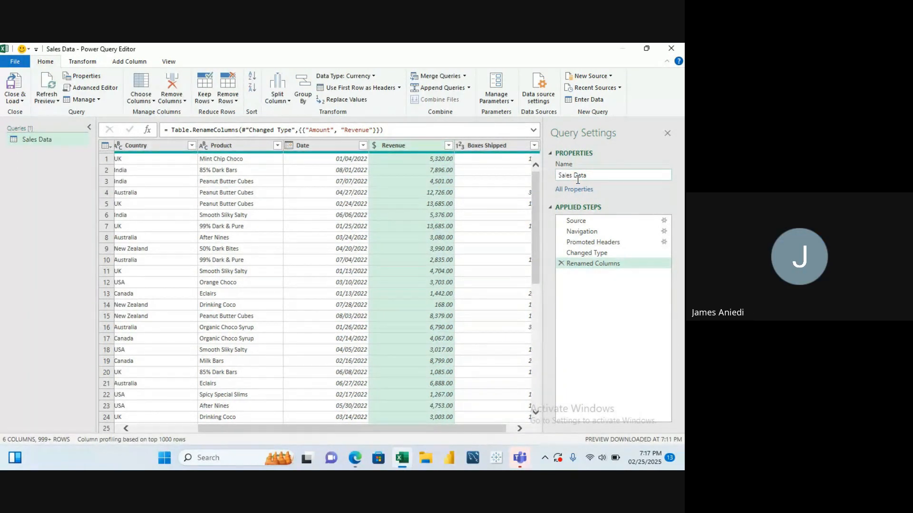
Duplicate the Sales Data query
{"action": "left_click", "coordinate": [64, 141]}
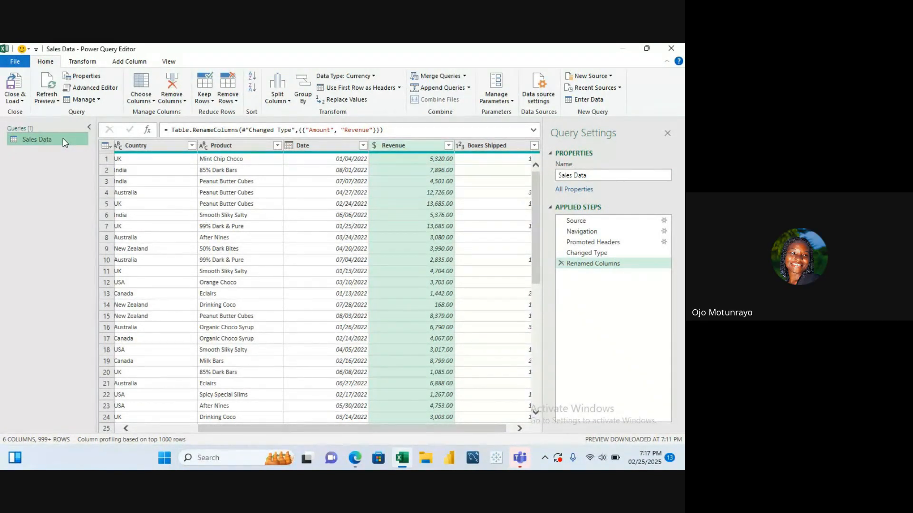
{"action": "right_click", "coordinate": [65, 142]}
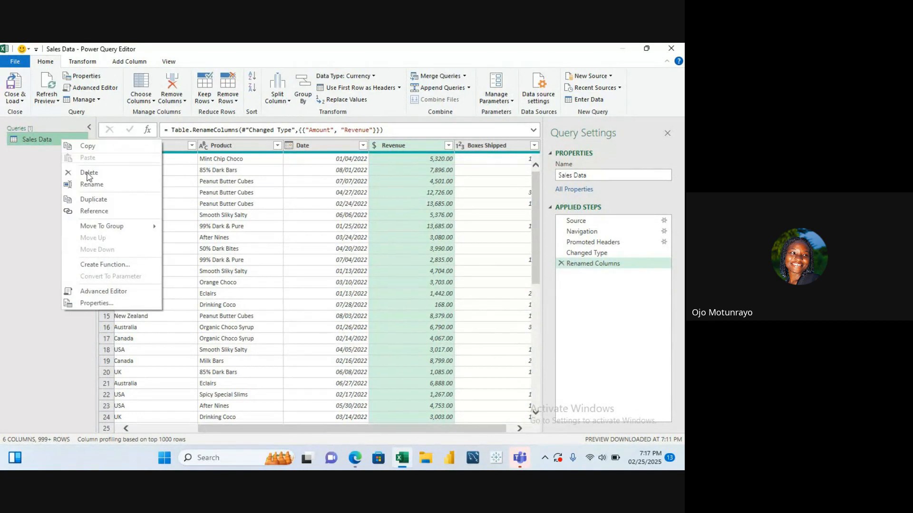
{"action": "left_click", "coordinate": [107, 202]}
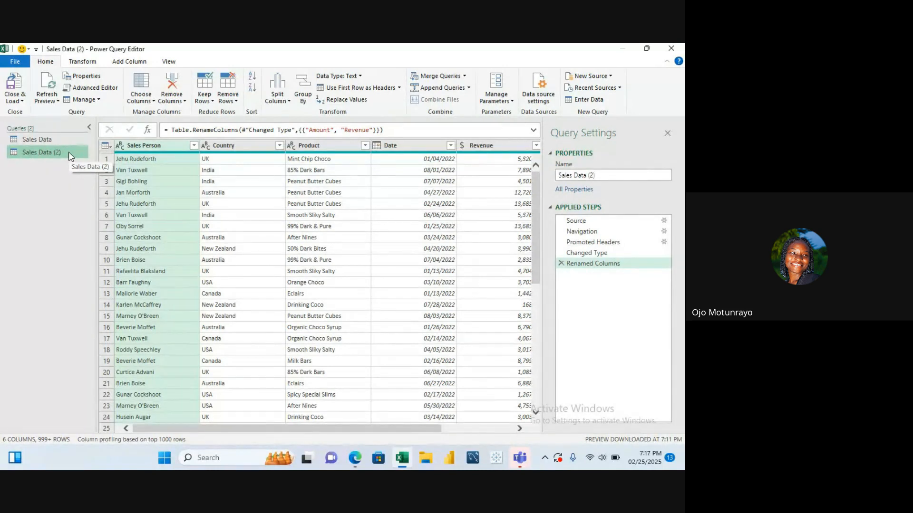
Rename the duplicated query to Date Table
{"action": "double_click", "coordinate": [69, 152]}
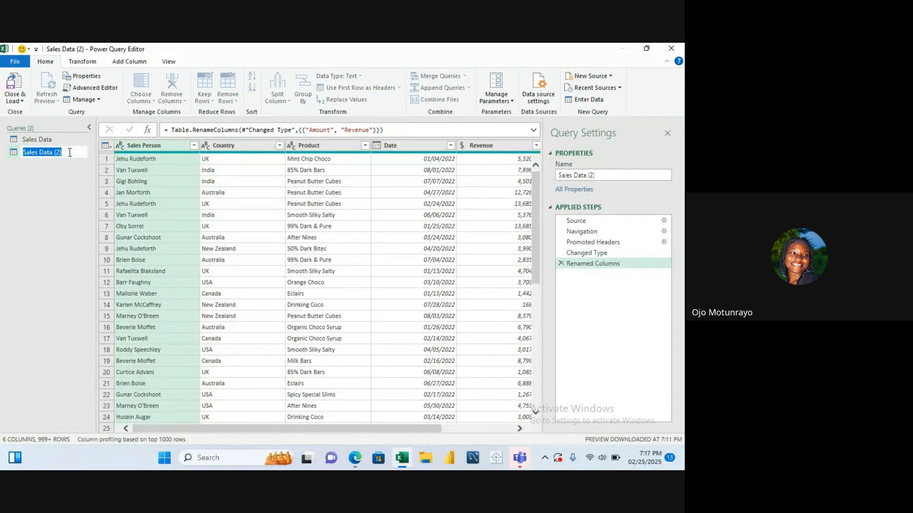
{"action": "type", "text": "Date "}
{"action": "type", "text": "Tabnlwe"}
{"action": "key", "text": "BackSpace"}
{"action": "key", "text": "BackSpace"}
{"action": "key", "text": "BackSpace"}
{"action": "key", "text": "BackSpace"}
{"action": "type", "text": "le"}
{"action": "key", "text": "Return"}
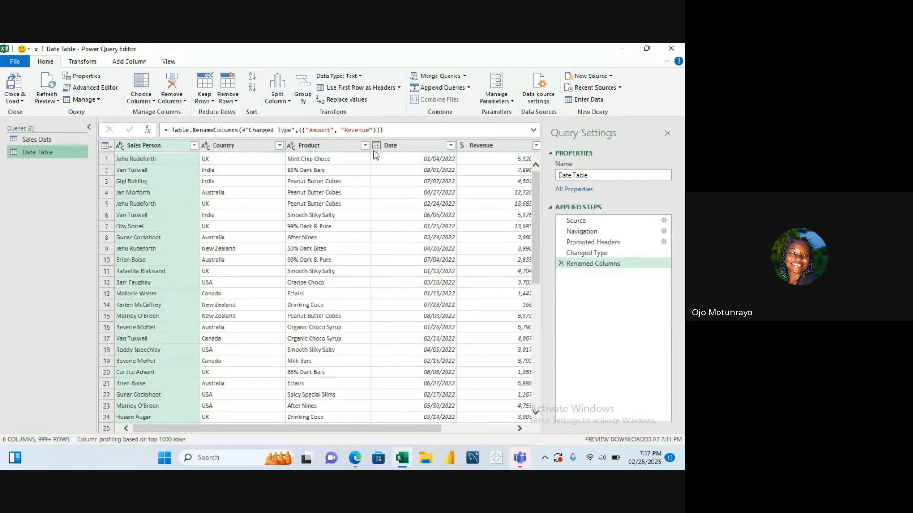
Remove every column except Date from the Date Table query
{"action": "left_click", "coordinate": [406, 147]}
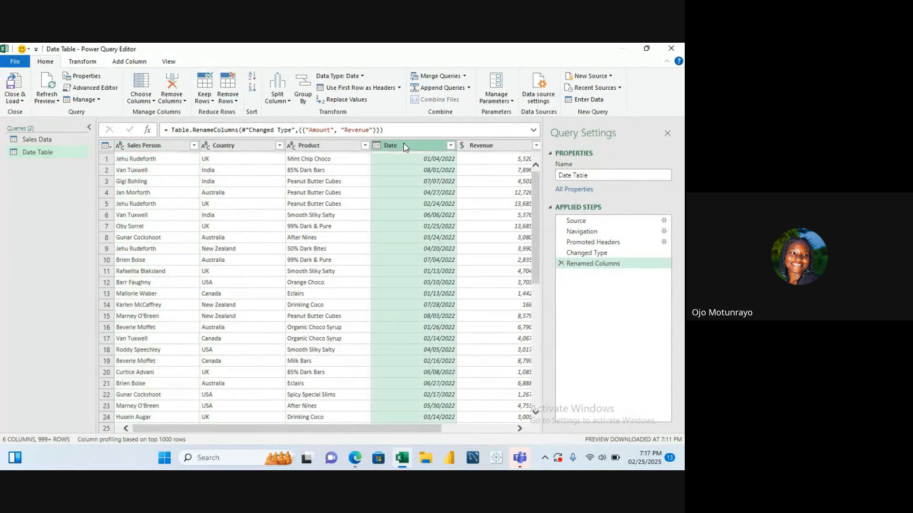
{"action": "right_click", "coordinate": [406, 148]}
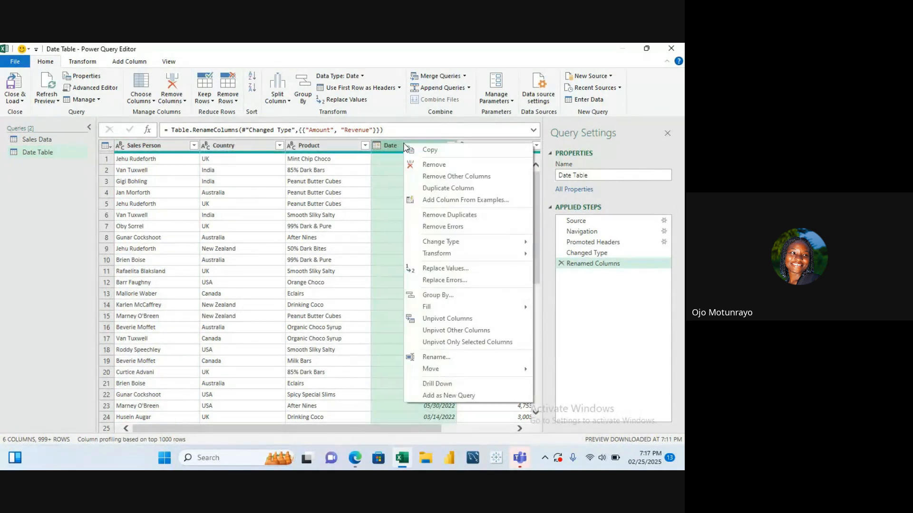
{"action": "left_click", "coordinate": [442, 176]}
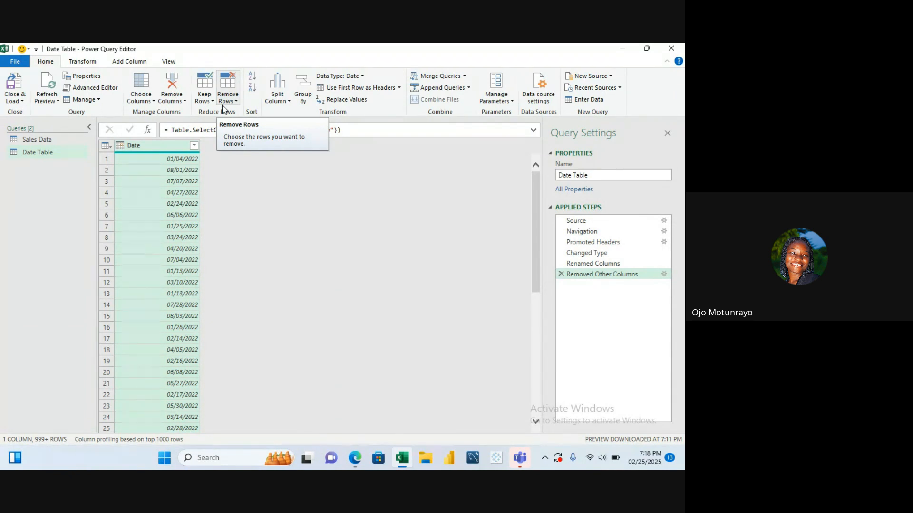
{"action": "right_click", "coordinate": [165, 152]}
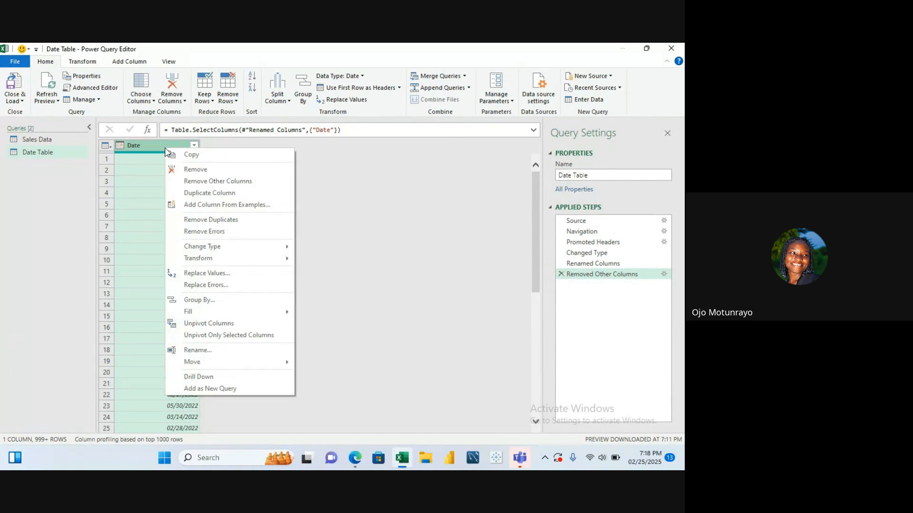
{"action": "left_click", "coordinate": [372, 292]}
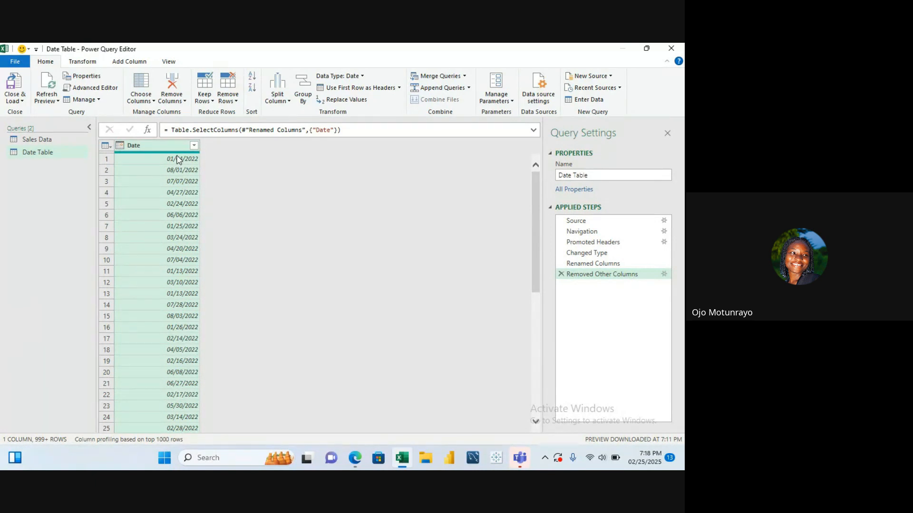
Add a new column with the name of the month derived from the Date column
{"action": "left_click", "coordinate": [129, 63]}
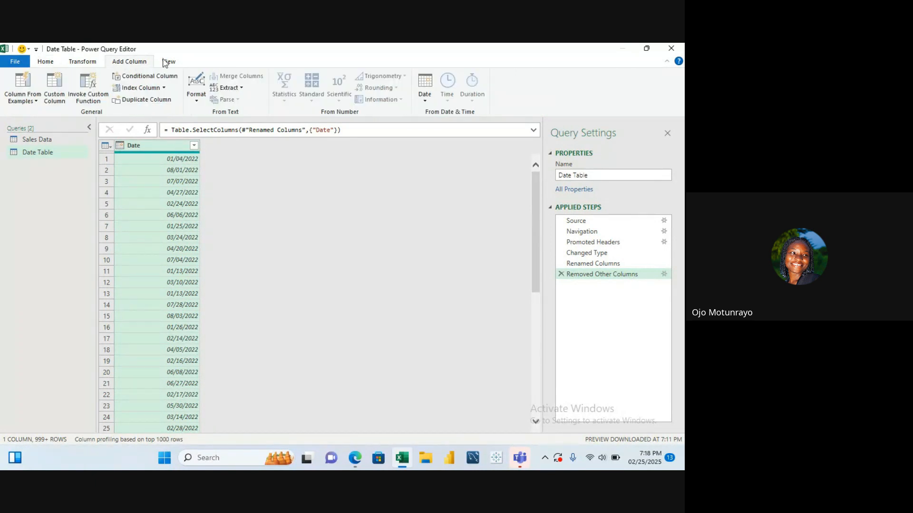
{"action": "left_click", "coordinate": [434, 98]}
{"action": "mouse_move", "coordinate": [455, 160]}
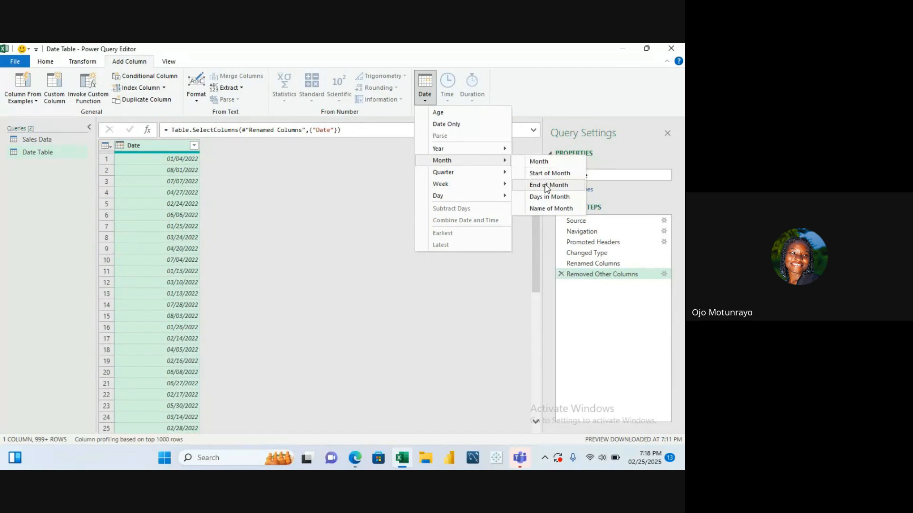
{"action": "left_click", "coordinate": [550, 209]}
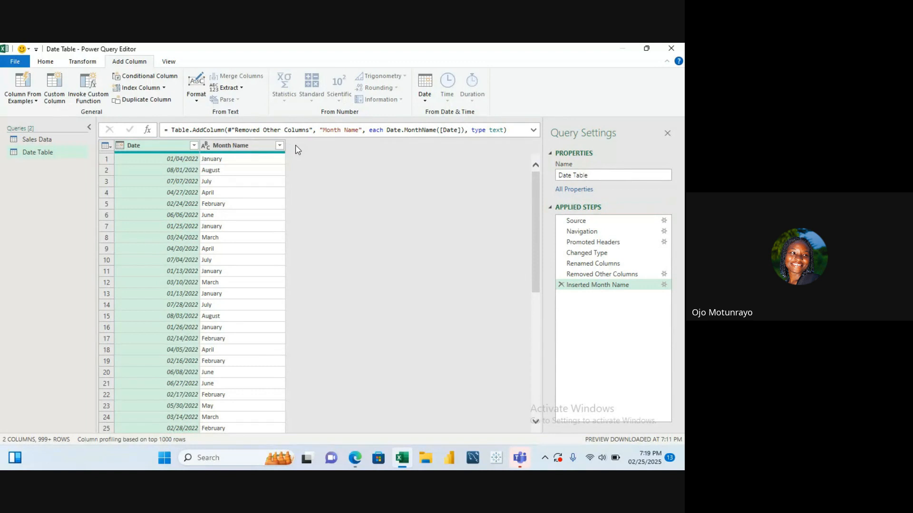
Add a column holding the first 3 characters of Month Name, and delete that applied step again
{"action": "left_click", "coordinate": [234, 147]}
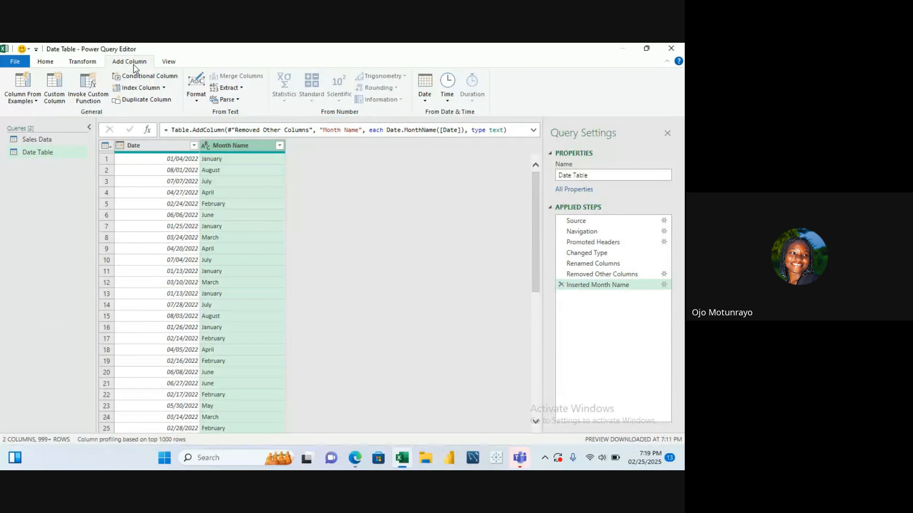
{"action": "left_click", "coordinate": [81, 64]}
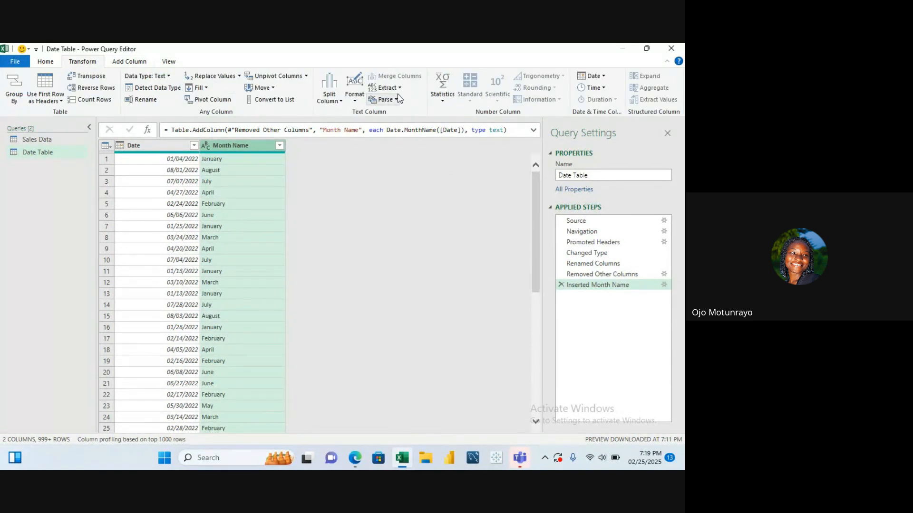
{"action": "left_click", "coordinate": [138, 64]}
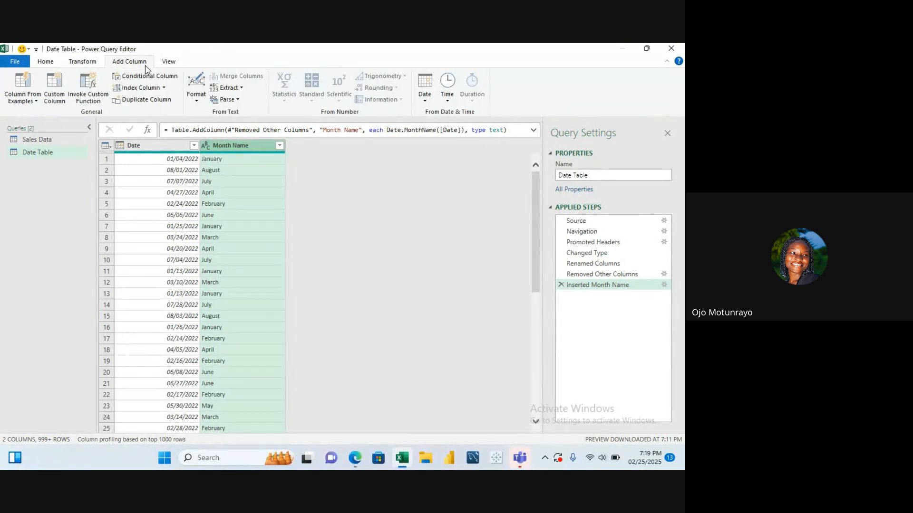
{"action": "left_click", "coordinate": [242, 88]}
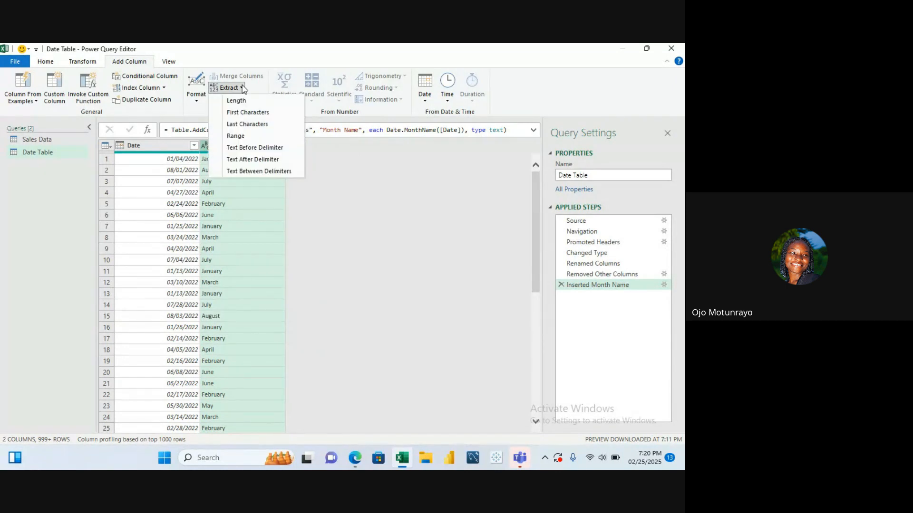
{"action": "left_click", "coordinate": [247, 112]}
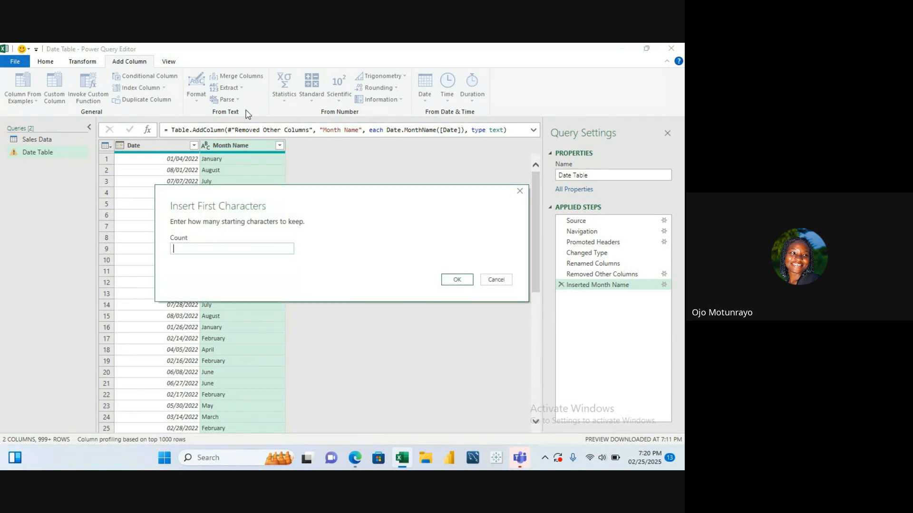
{"action": "type", "text": "3"}
{"action": "left_click", "coordinate": [463, 283]}
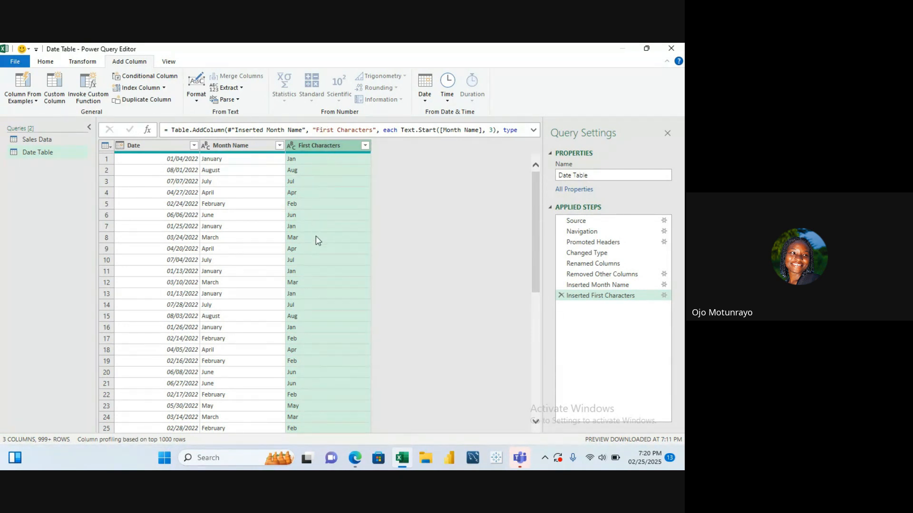
{"action": "left_click", "coordinate": [561, 295]}
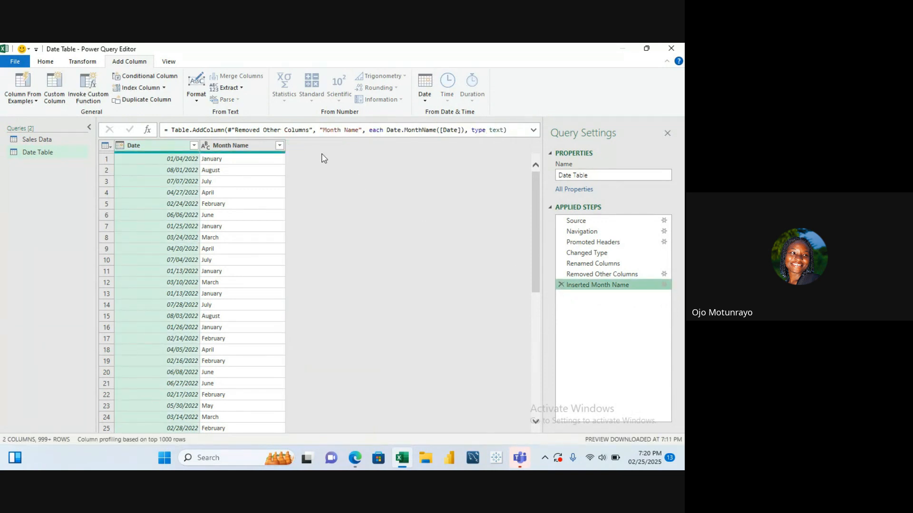
Shorten the values in the Month Name column itself to their first 3 characters
{"action": "left_click", "coordinate": [252, 145]}
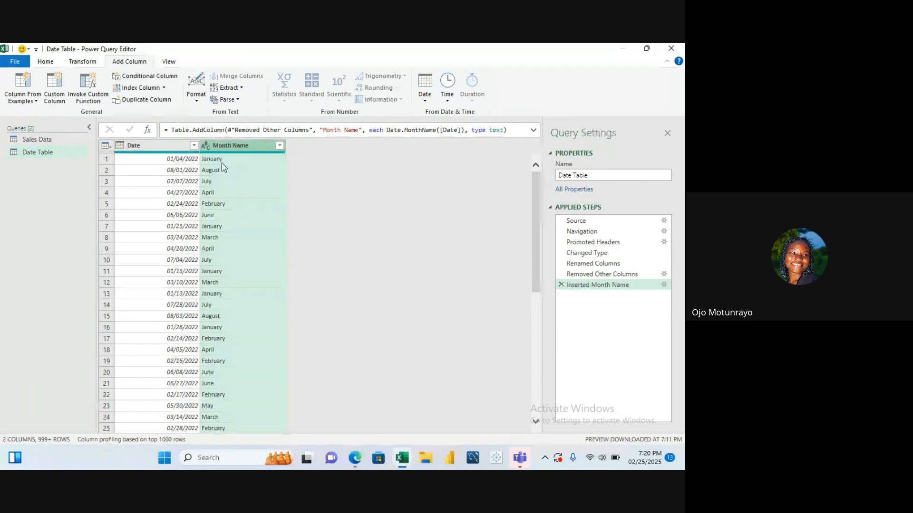
{"action": "left_click", "coordinate": [88, 61]}
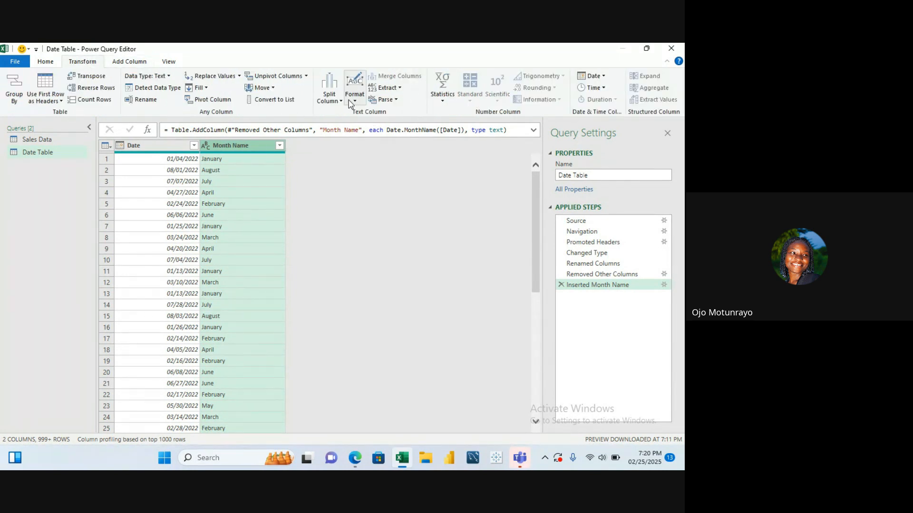
{"action": "left_click", "coordinate": [397, 88]}
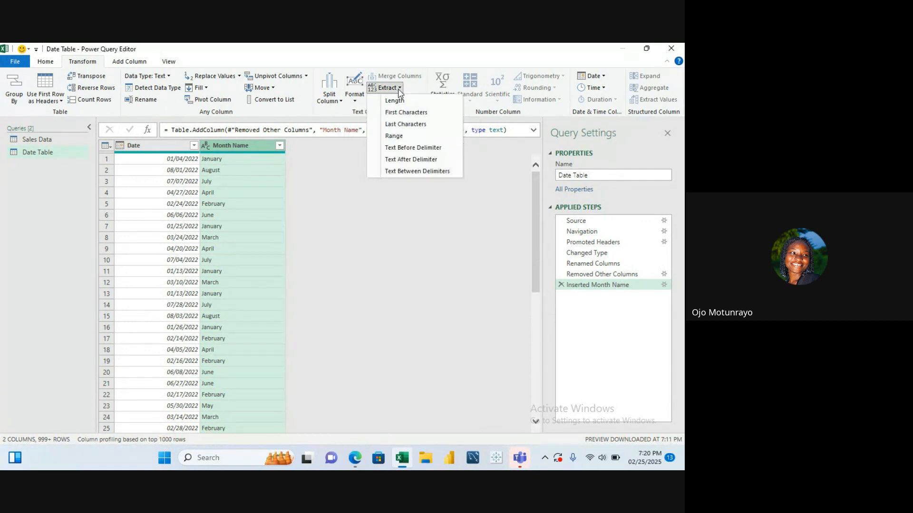
{"action": "left_click", "coordinate": [405, 113]}
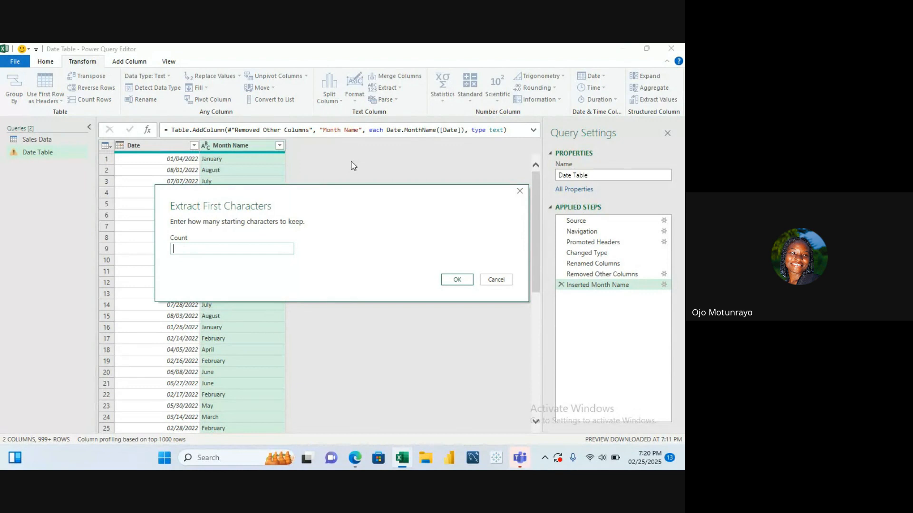
{"action": "type", "text": "3"}
{"action": "left_click", "coordinate": [459, 279]}
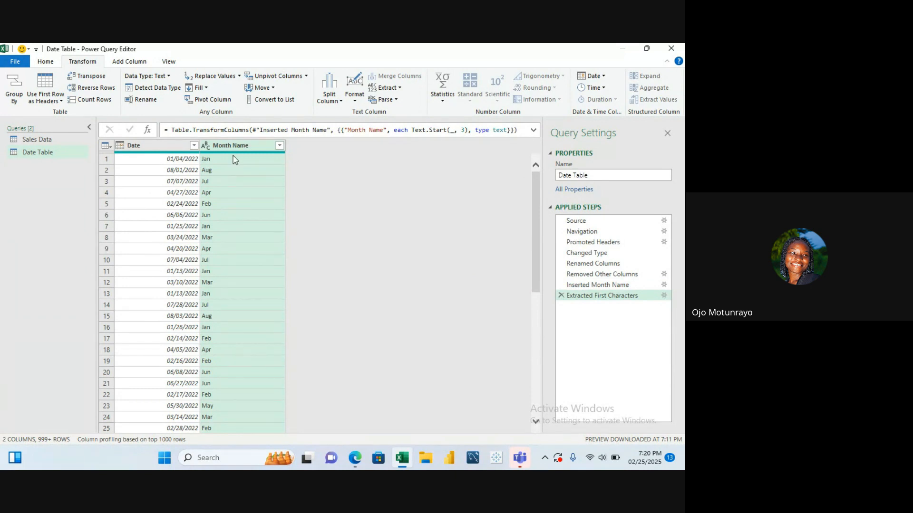
Add a new column with the quarter of the year derived from the Date column
{"action": "left_click", "coordinate": [168, 150]}
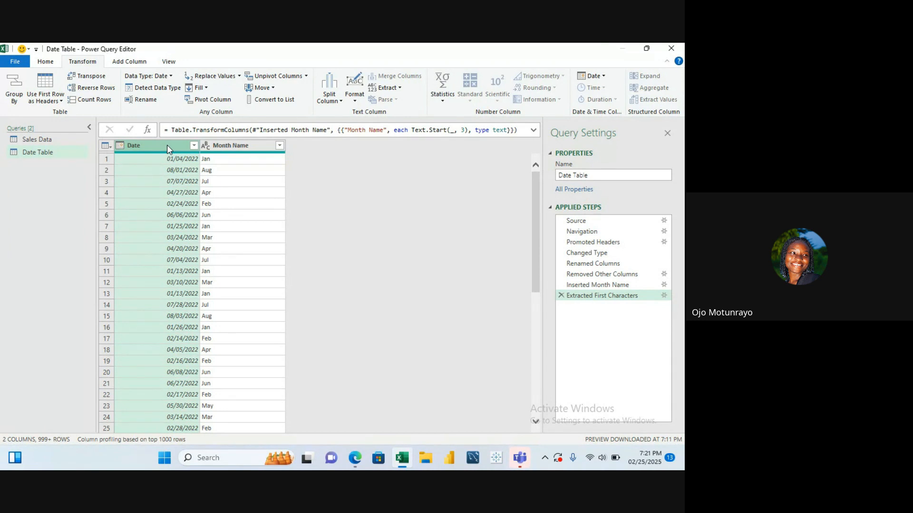
{"action": "right_click", "coordinate": [168, 147]}
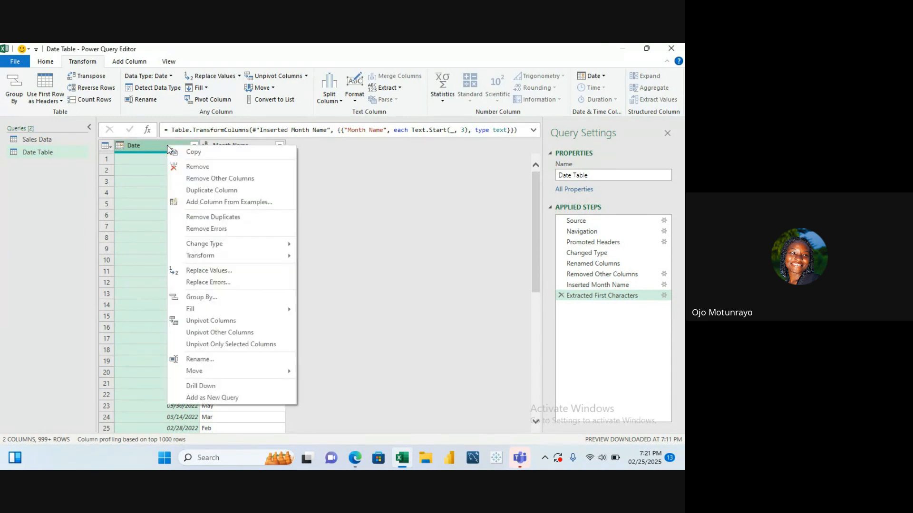
{"action": "left_click", "coordinate": [159, 142]}
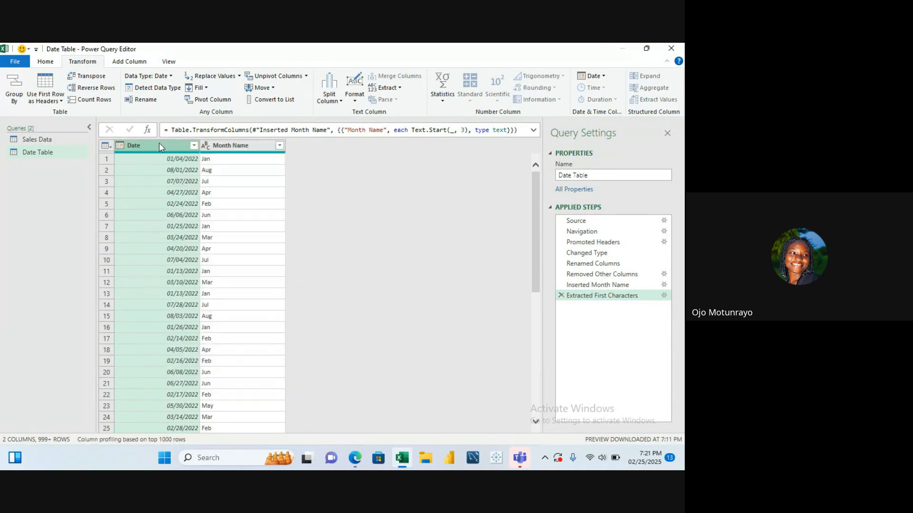
{"action": "left_click", "coordinate": [139, 62]}
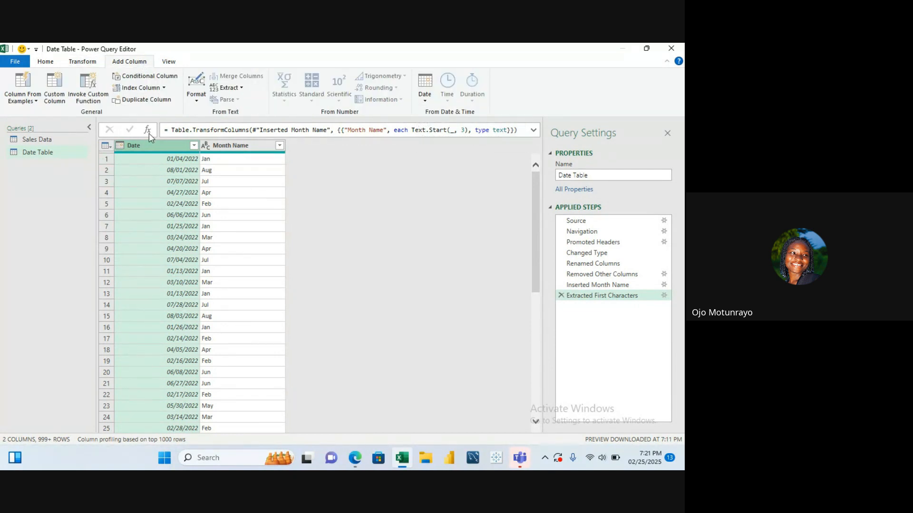
{"action": "left_click", "coordinate": [239, 150]}
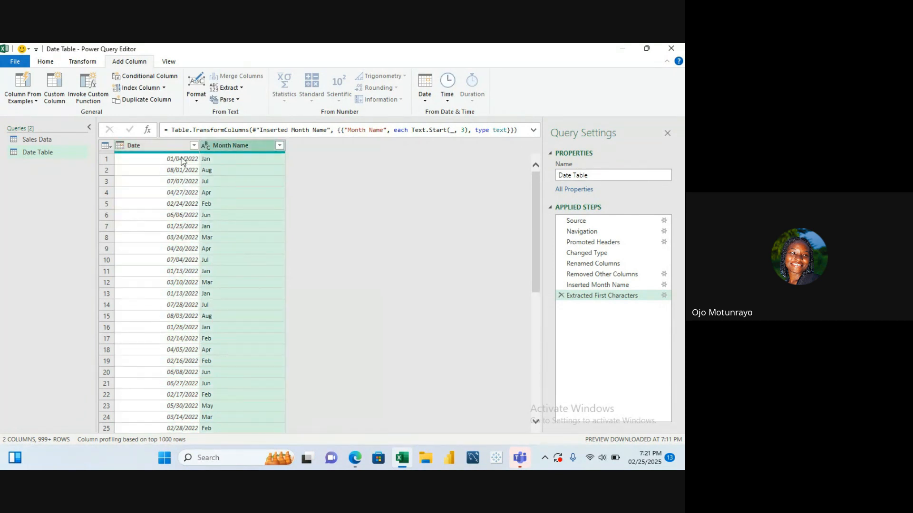
{"action": "left_click", "coordinate": [154, 150]}
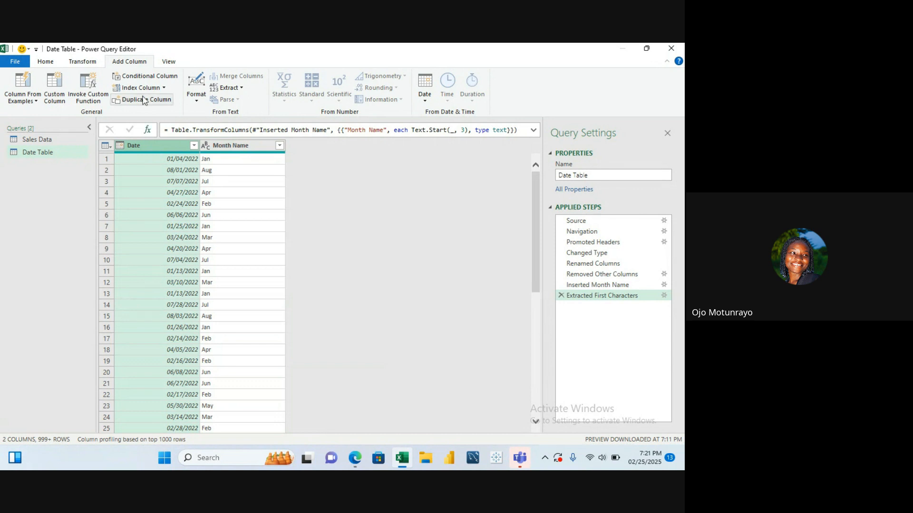
{"action": "left_click", "coordinate": [425, 97]}
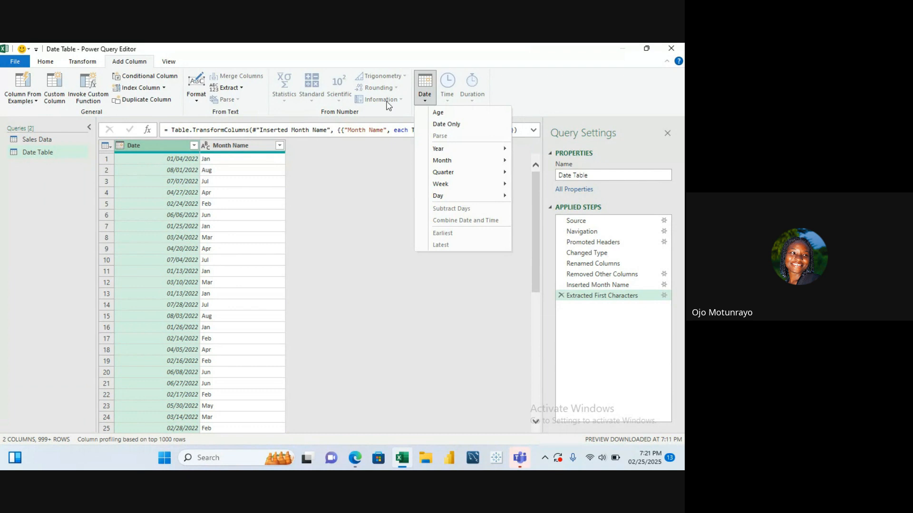
{"action": "mouse_move", "coordinate": [469, 176]}
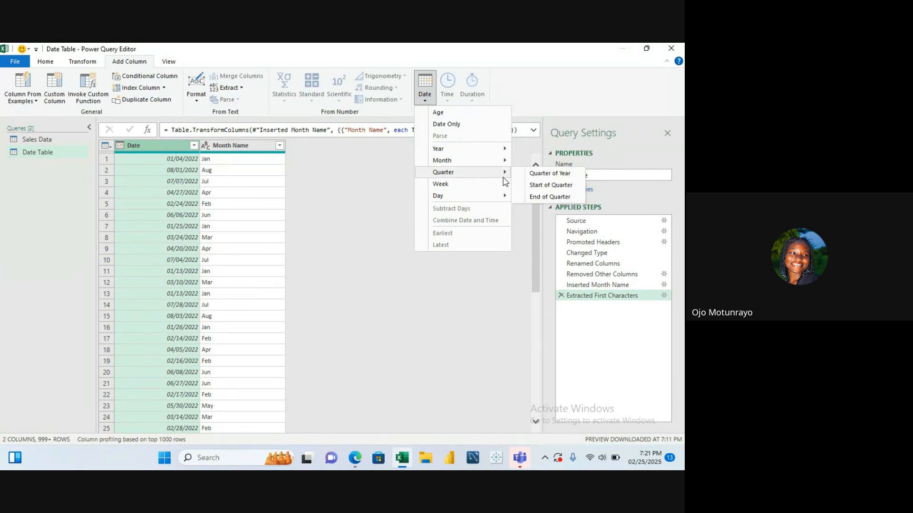
{"action": "left_click", "coordinate": [548, 176]}
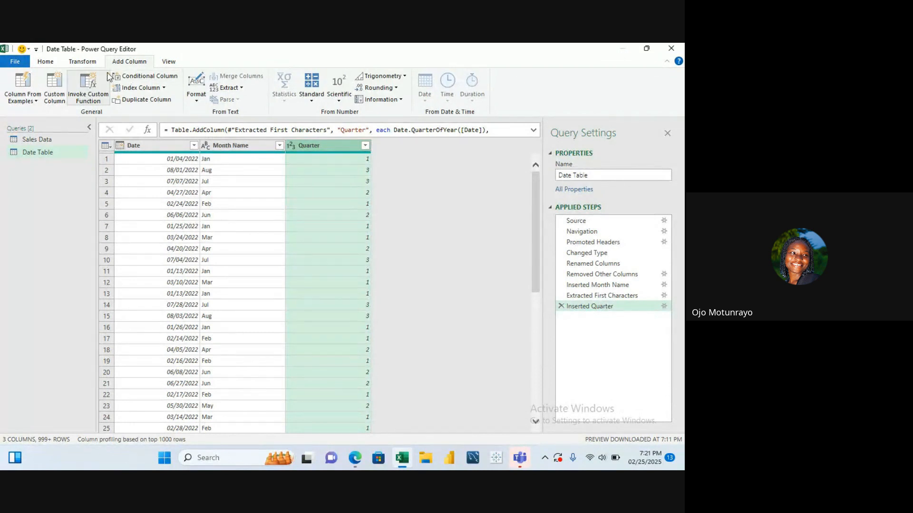
Add the prefix "Q-" to every value in the Quarter column
{"action": "left_click", "coordinate": [88, 62]}
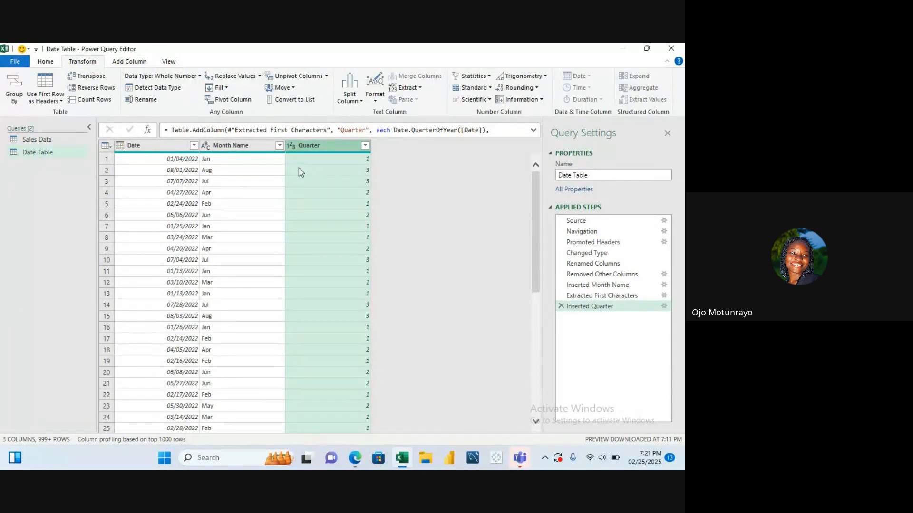
{"action": "right_click", "coordinate": [325, 147]}
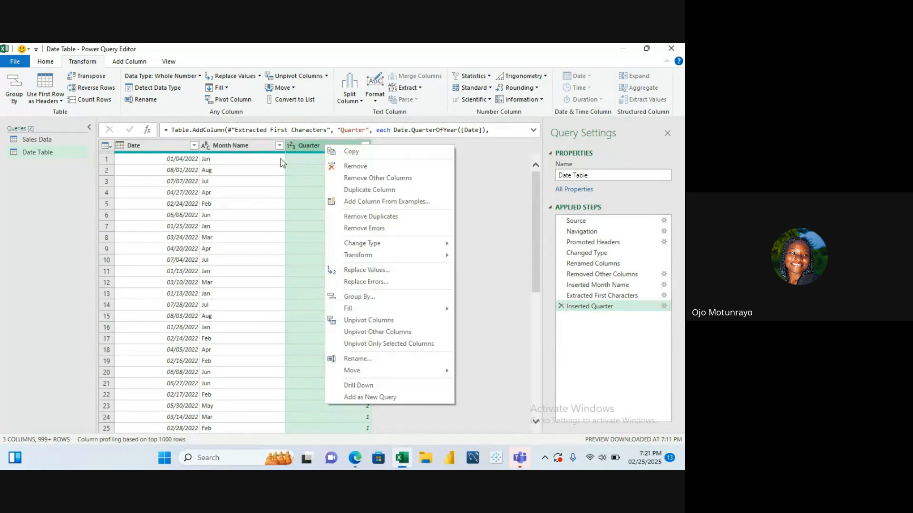
{"action": "left_click", "coordinate": [264, 165]}
{"action": "left_click", "coordinate": [262, 160]}
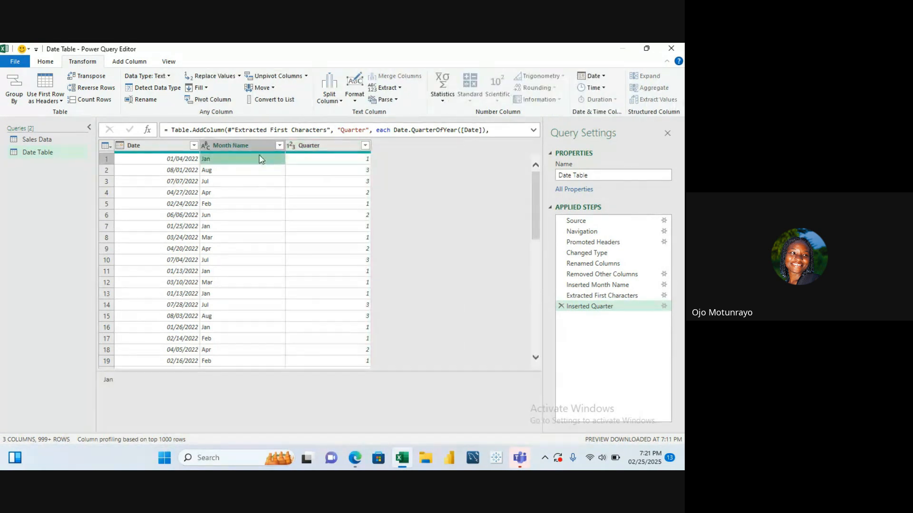
{"action": "left_click", "coordinate": [311, 148]}
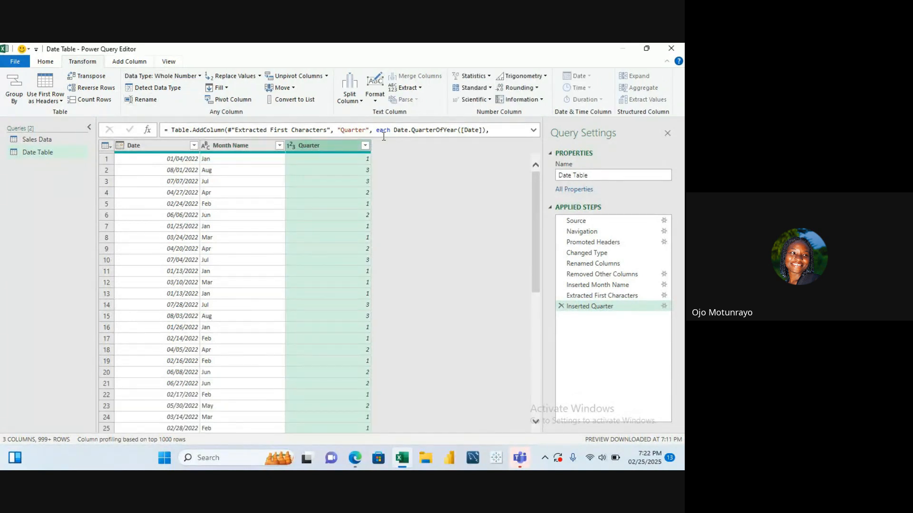
{"action": "left_click", "coordinate": [377, 101]}
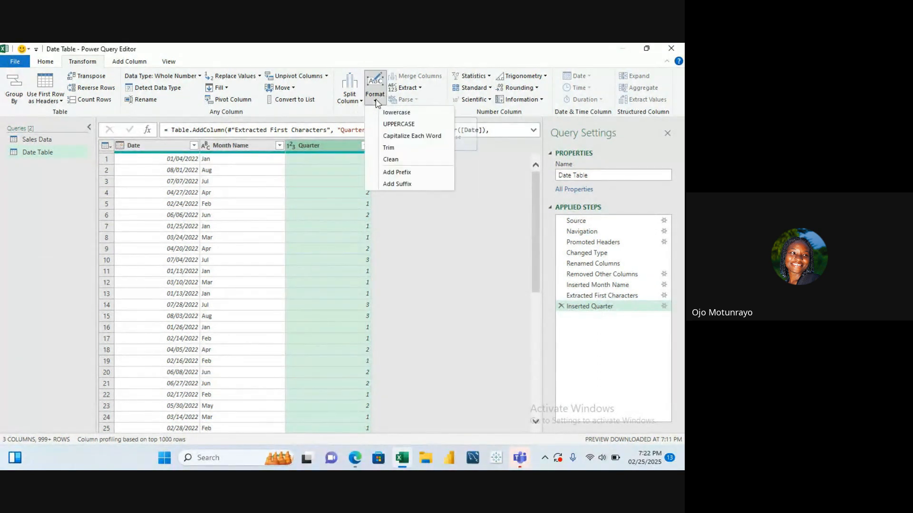
{"action": "left_click", "coordinate": [424, 173]}
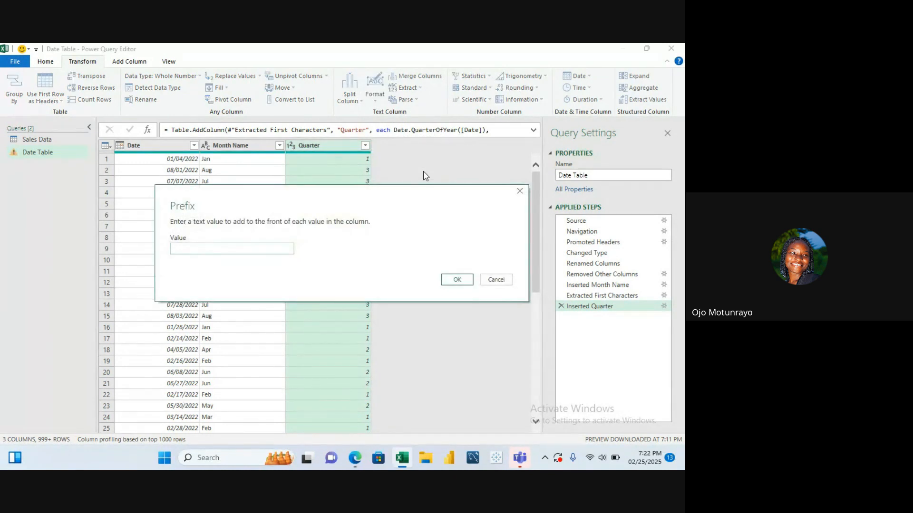
{"action": "type", "text": "Q"}
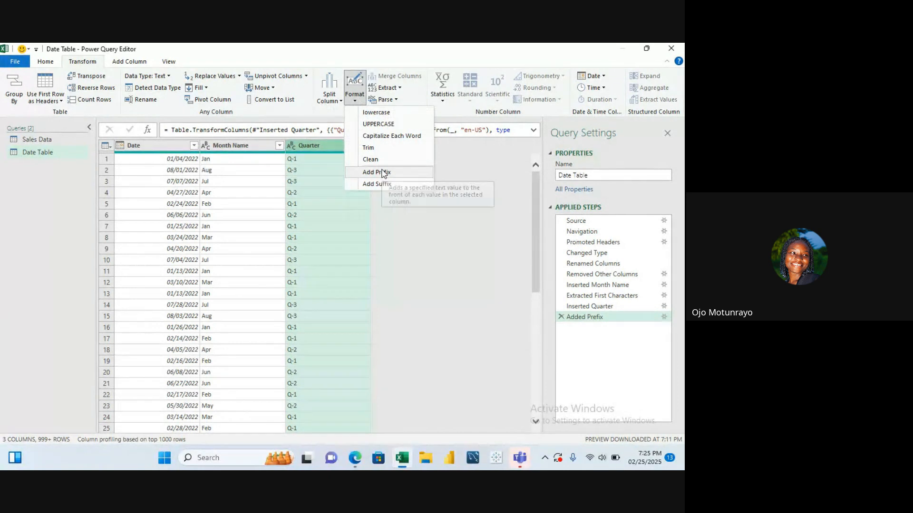
{"action": "left_click", "coordinate": [431, 238]}
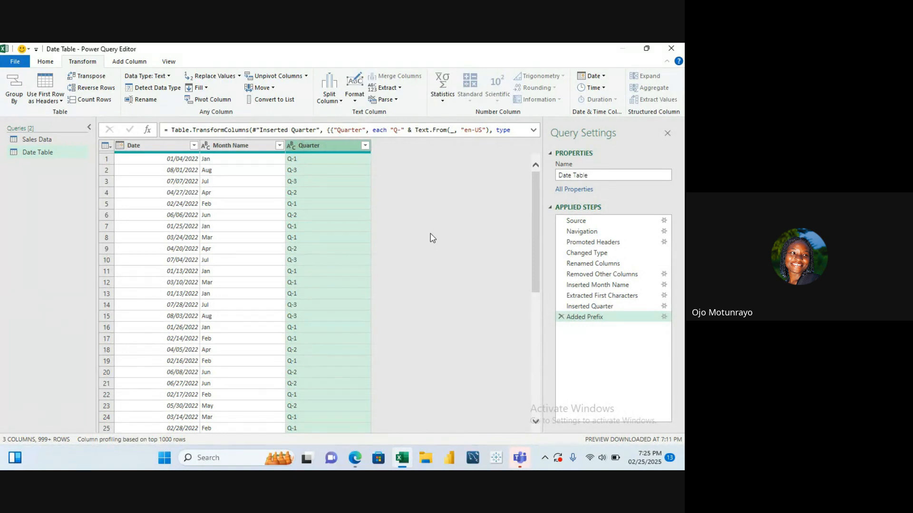
Add a new column with the week of the month derived from the Date column
{"action": "left_click", "coordinate": [170, 150]}
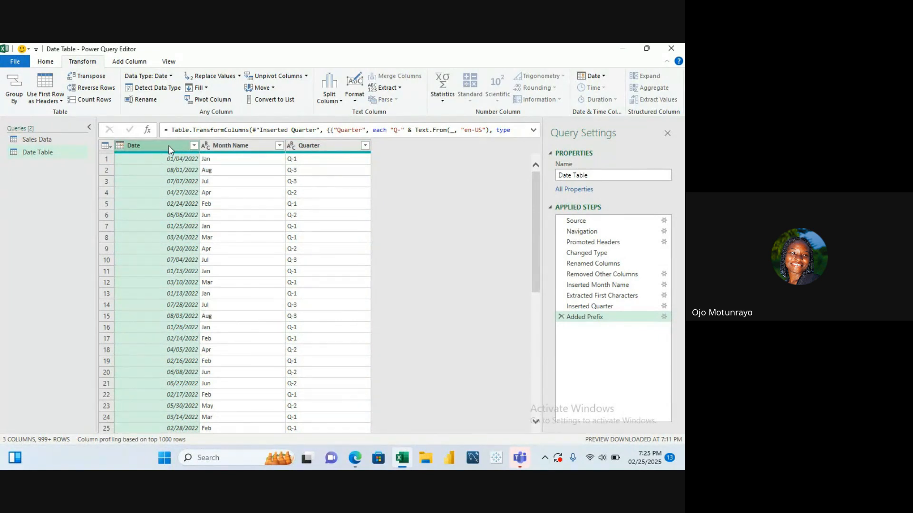
{"action": "left_click", "coordinate": [141, 62]}
{"action": "left_click", "coordinate": [424, 100]}
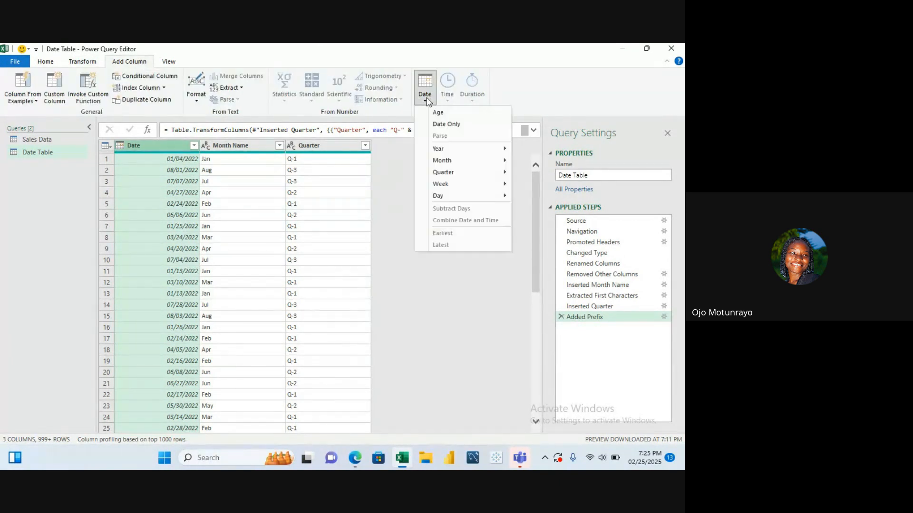
{"action": "mouse_move", "coordinate": [470, 151]}
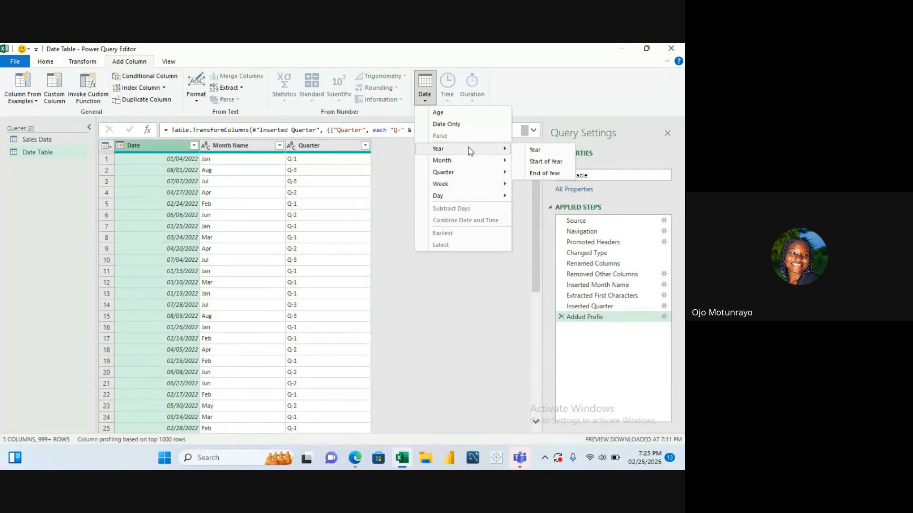
{"action": "mouse_move", "coordinate": [468, 174]}
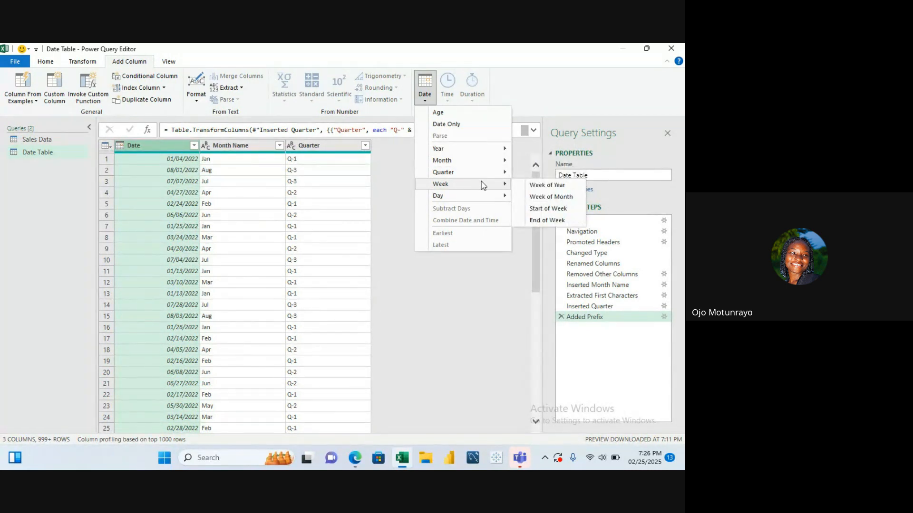
{"action": "left_click", "coordinate": [540, 199]}
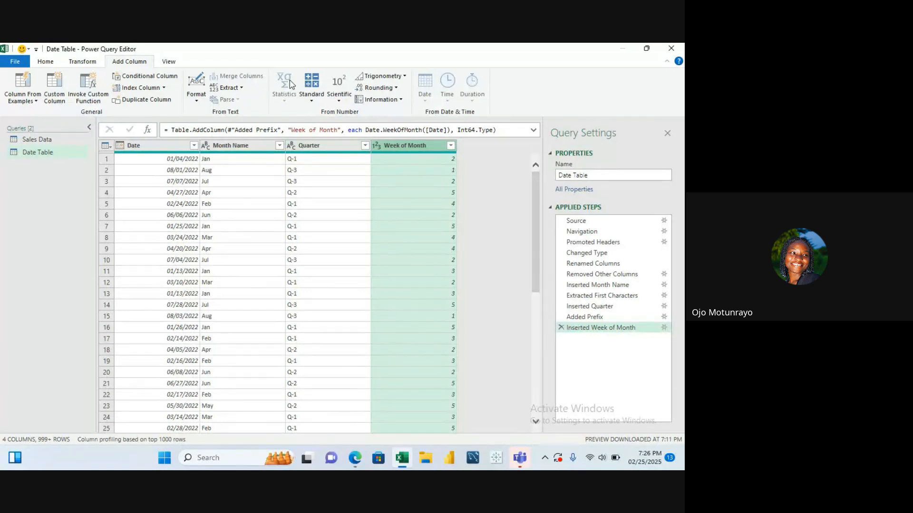
{"action": "left_click", "coordinate": [78, 64]}
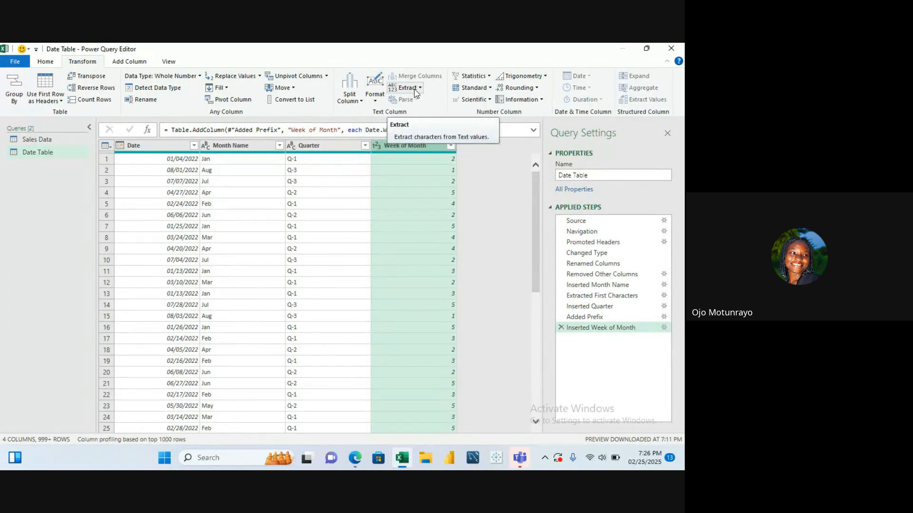
Add the prefix "Wk-" to every value in the Week of Month column
{"action": "left_click", "coordinate": [375, 100]}
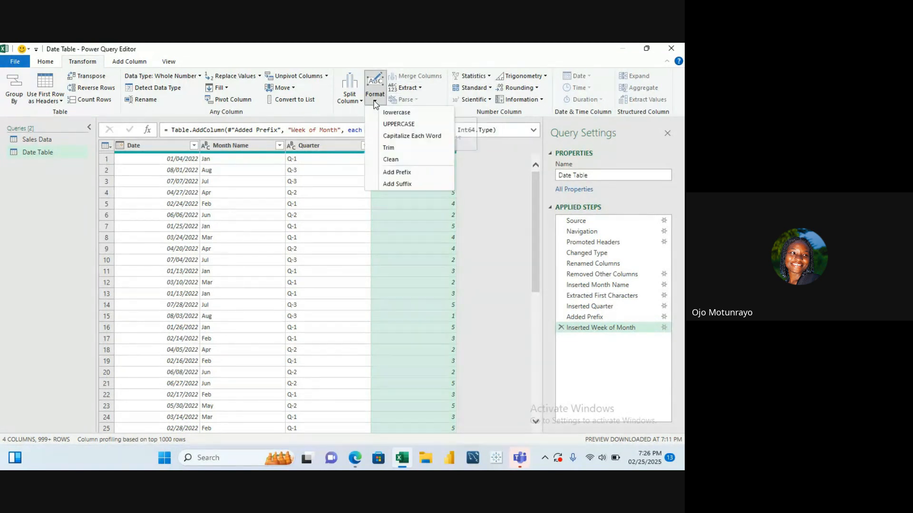
{"action": "left_click", "coordinate": [406, 173]}
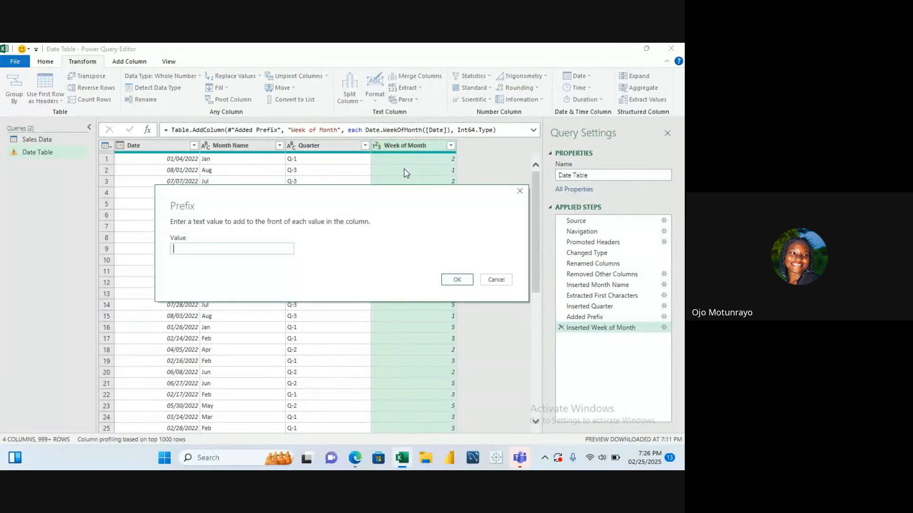
{"action": "type", "text": "Wk-"}
{"action": "left_click", "coordinate": [462, 282]}
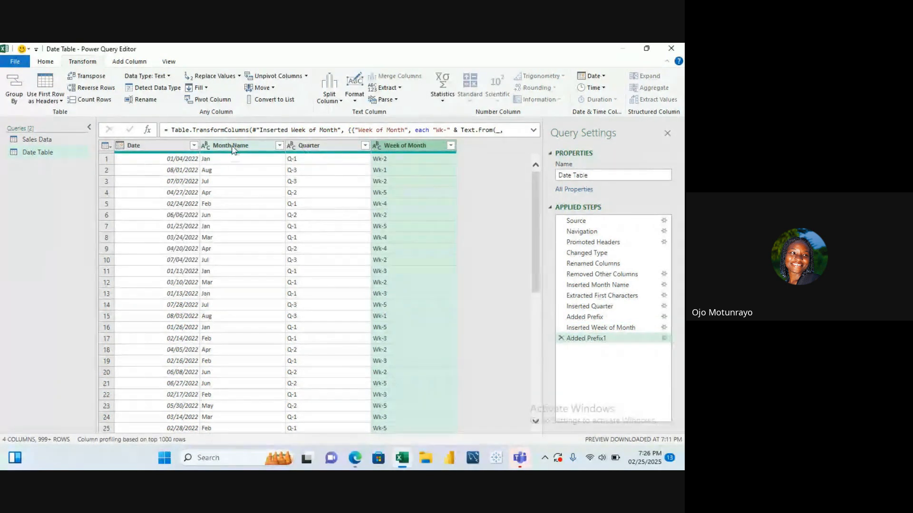
{"action": "left_click", "coordinate": [170, 149]}
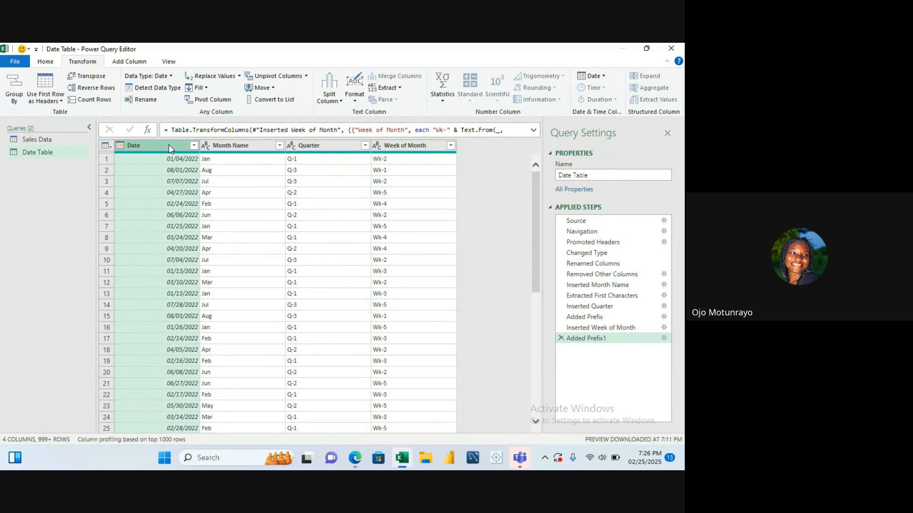
{"action": "left_click", "coordinate": [255, 151]}
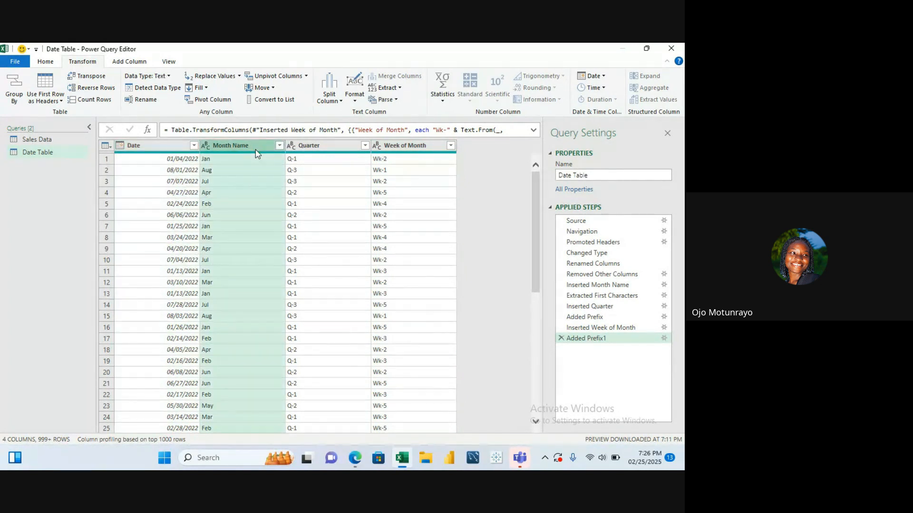
{"action": "left_click", "coordinate": [308, 149]}
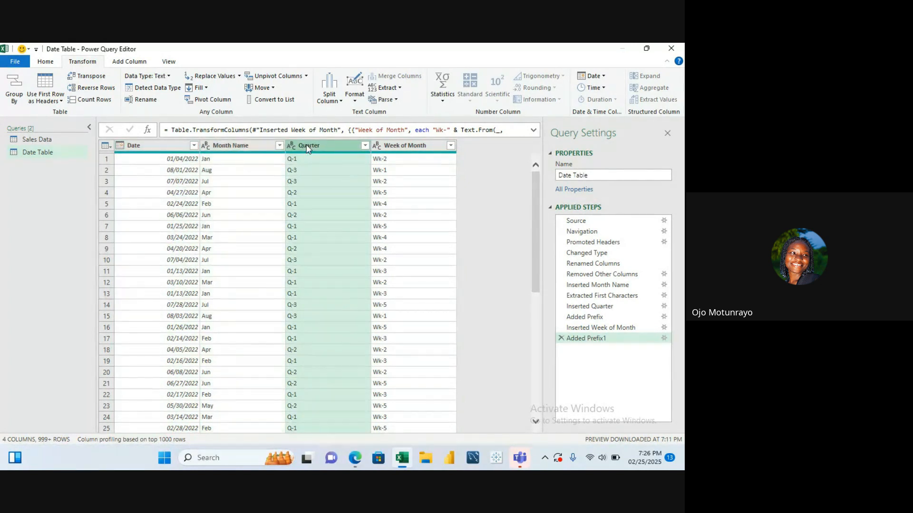
{"action": "left_click", "coordinate": [398, 149]}
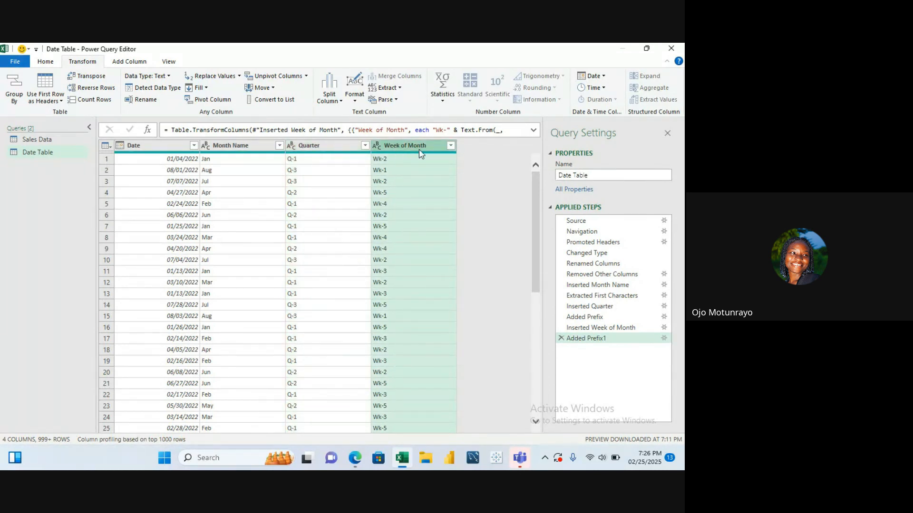
Add a new column with the name of the day derived from the Date column
{"action": "left_click", "coordinate": [164, 147]}
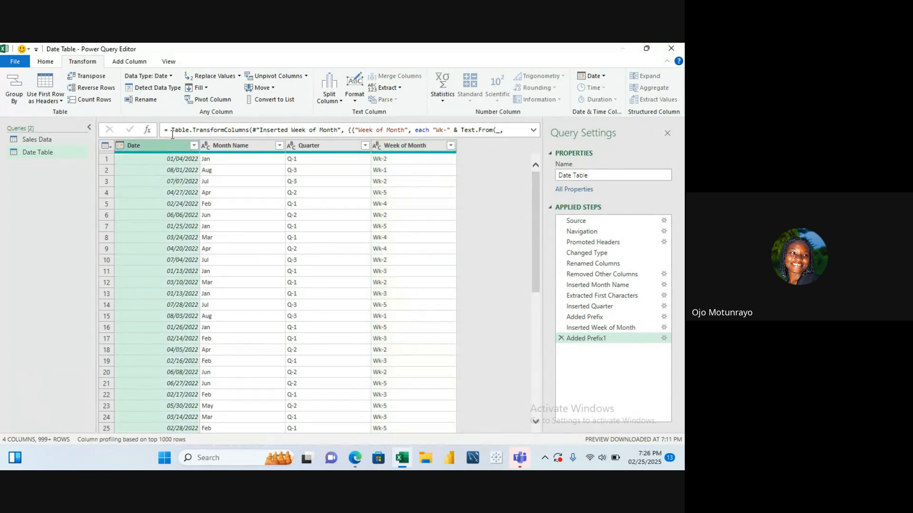
{"action": "left_click", "coordinate": [135, 66]}
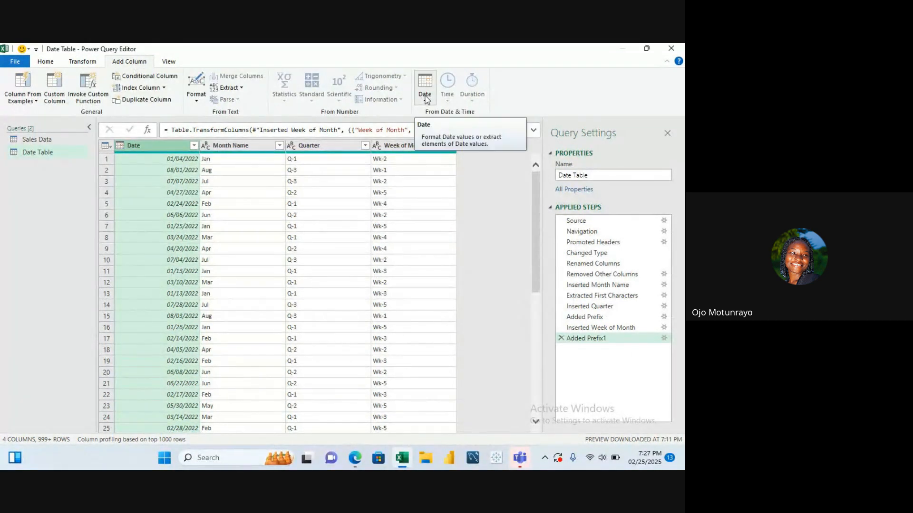
{"action": "left_click", "coordinate": [425, 98]}
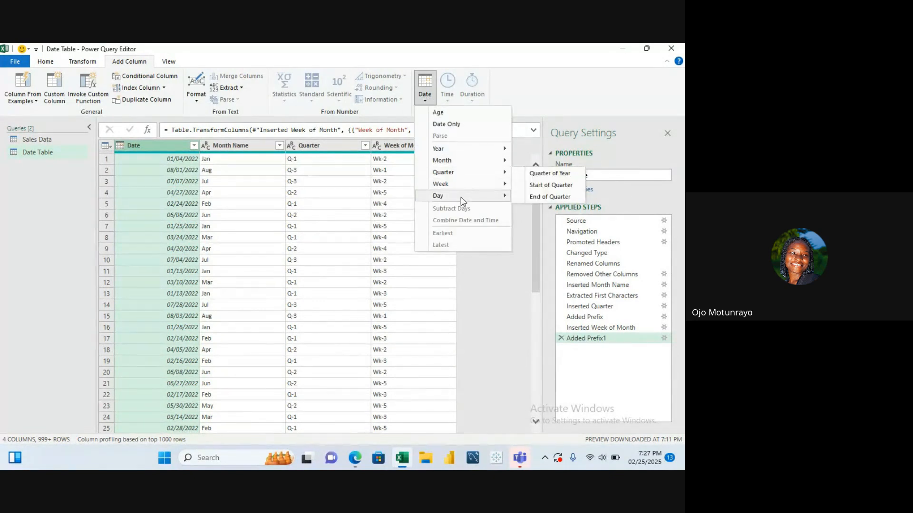
{"action": "mouse_move", "coordinate": [462, 200]}
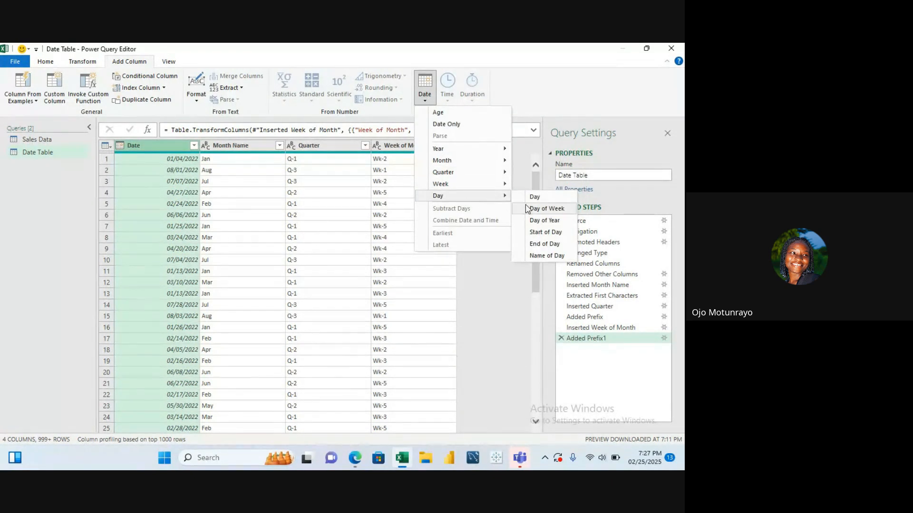
{"action": "left_click", "coordinate": [559, 256]}
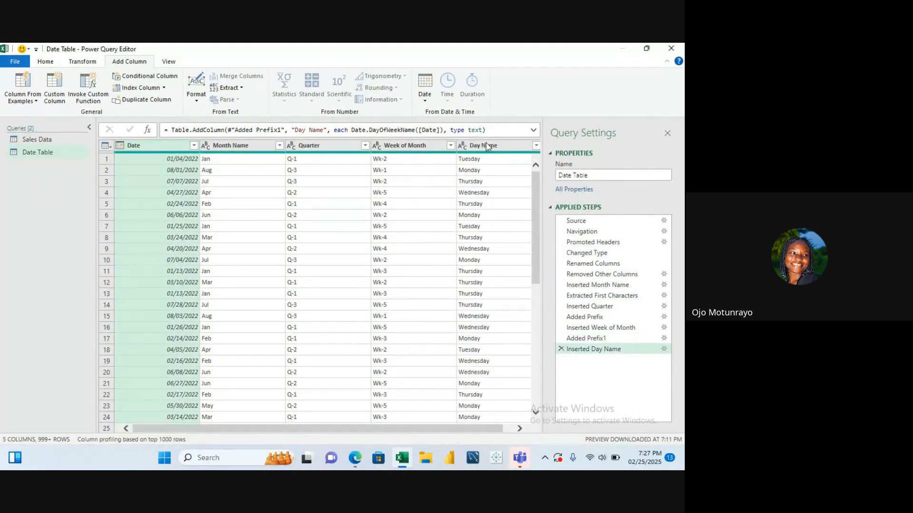
Examine the full list of distinct values in the Day Name column without applying a filter
{"action": "left_click", "coordinate": [488, 145]}
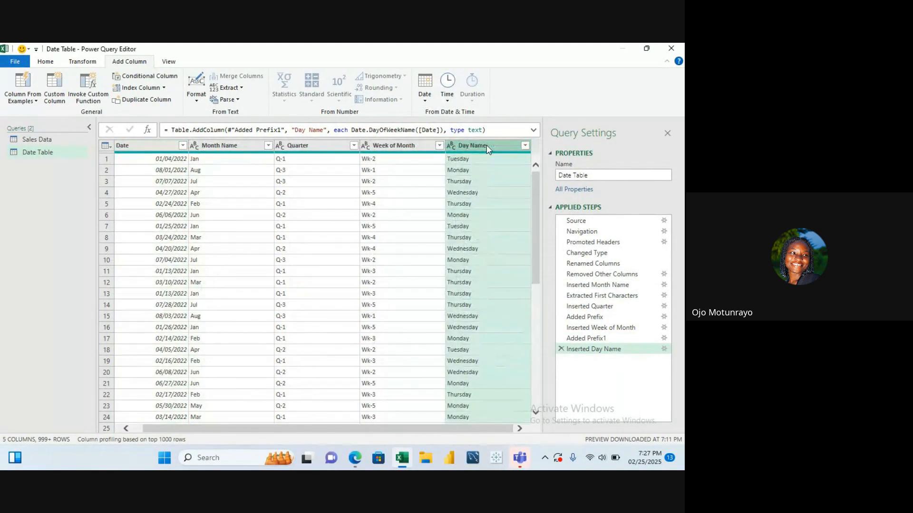
{"action": "left_click", "coordinate": [525, 146]}
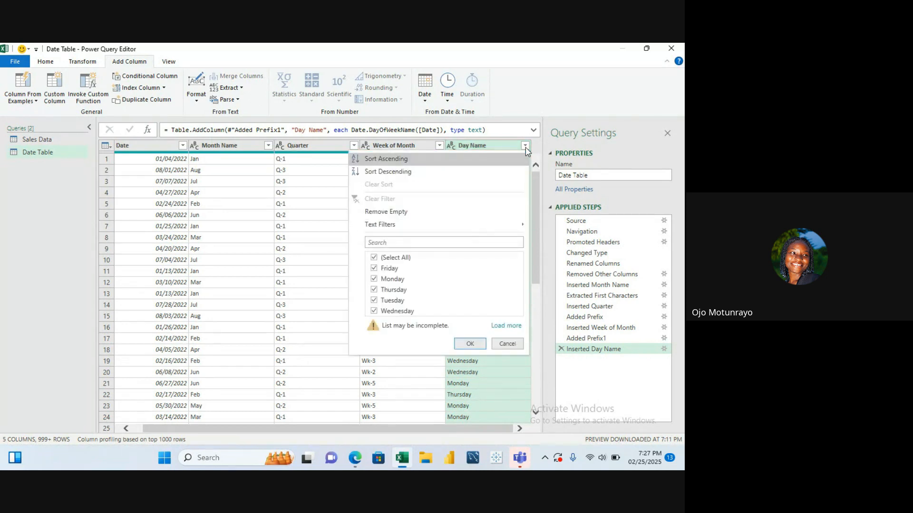
{"action": "left_click", "coordinate": [497, 325]}
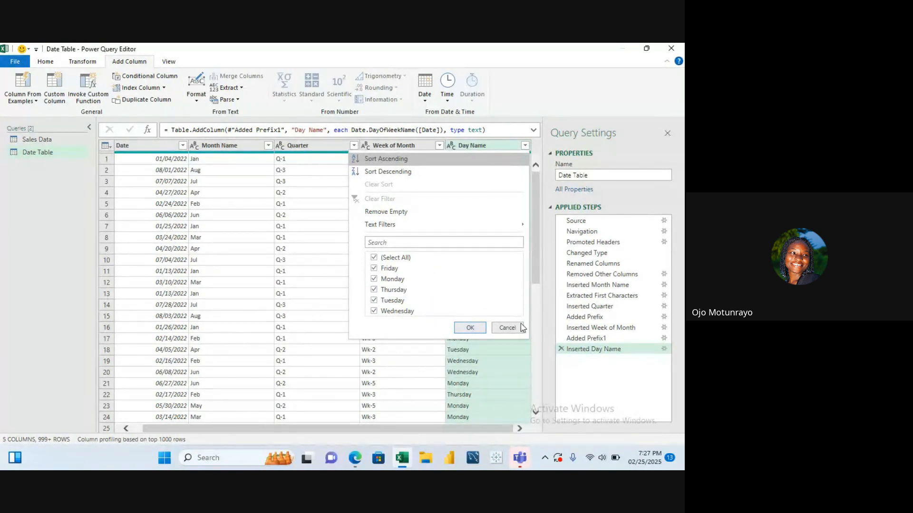
{"action": "left_click", "coordinate": [507, 328]}
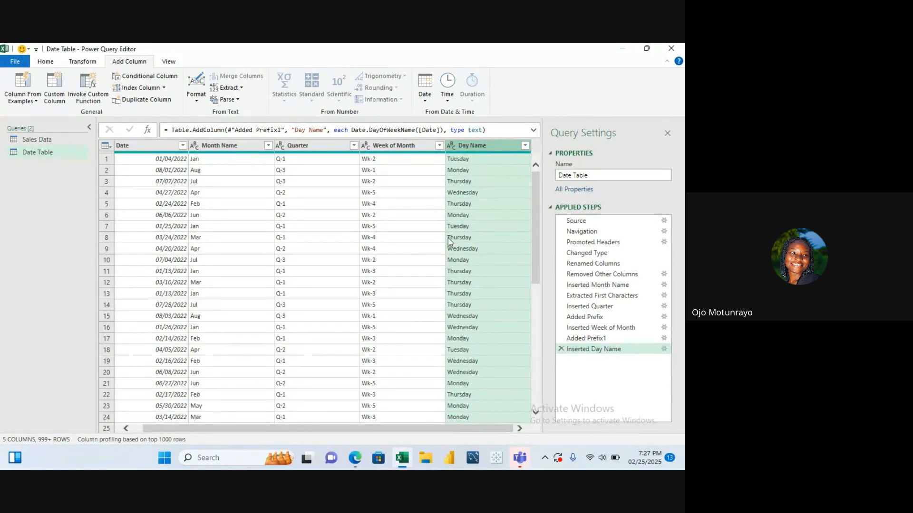
Shorten the values in the Day Name column itself to their first 3 characters
{"action": "left_click", "coordinate": [75, 63]}
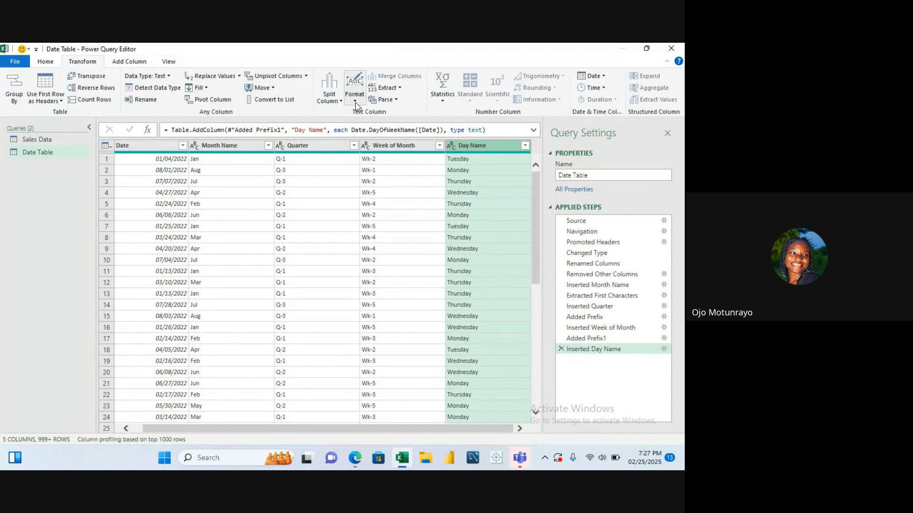
{"action": "left_click", "coordinate": [391, 91]}
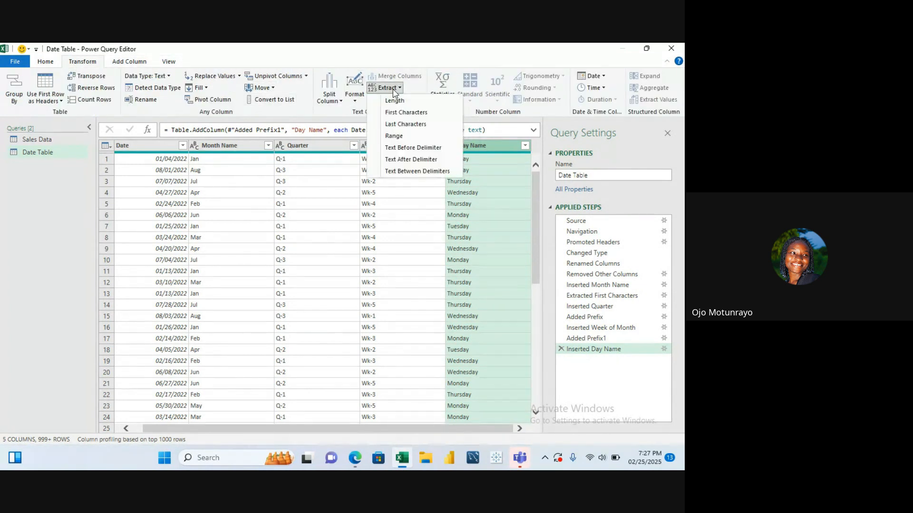
{"action": "left_click", "coordinate": [405, 115]}
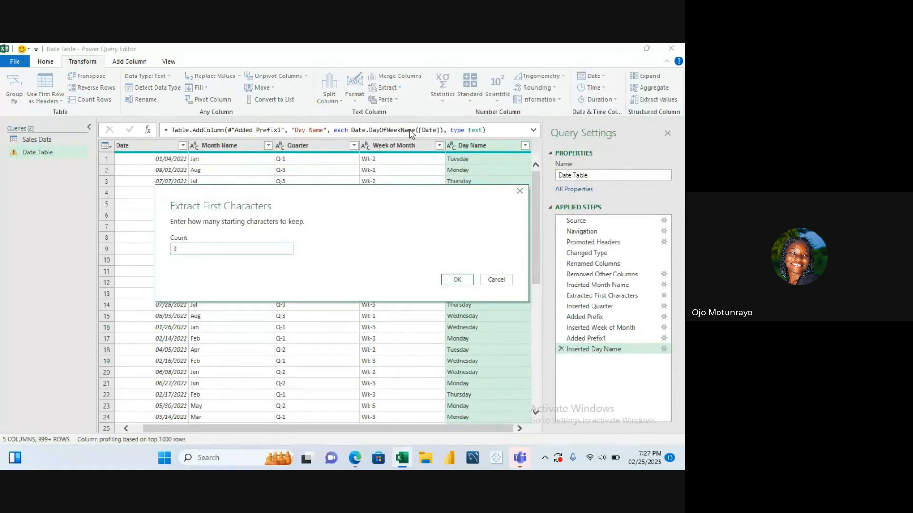
{"action": "left_click", "coordinate": [456, 280]}
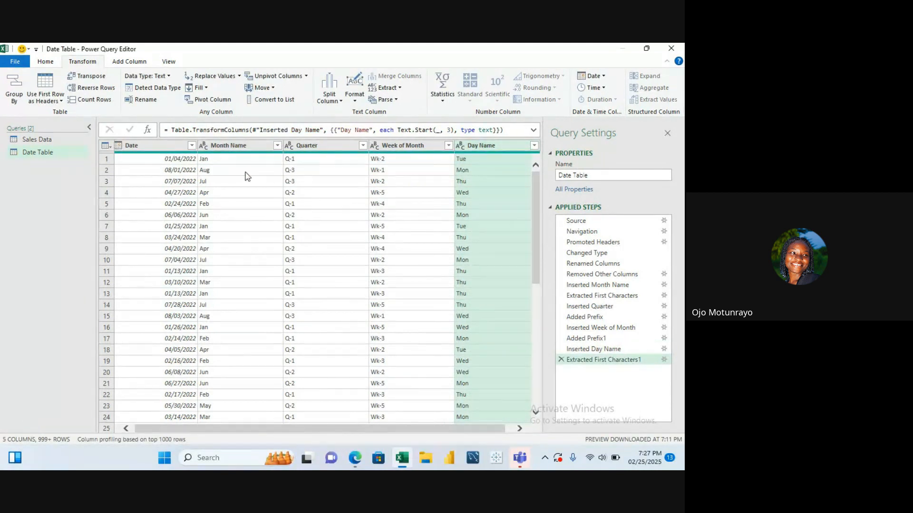
Remove the rows with duplicate dates from the Date Table query, based on the Date column
{"action": "left_click", "coordinate": [148, 146]}
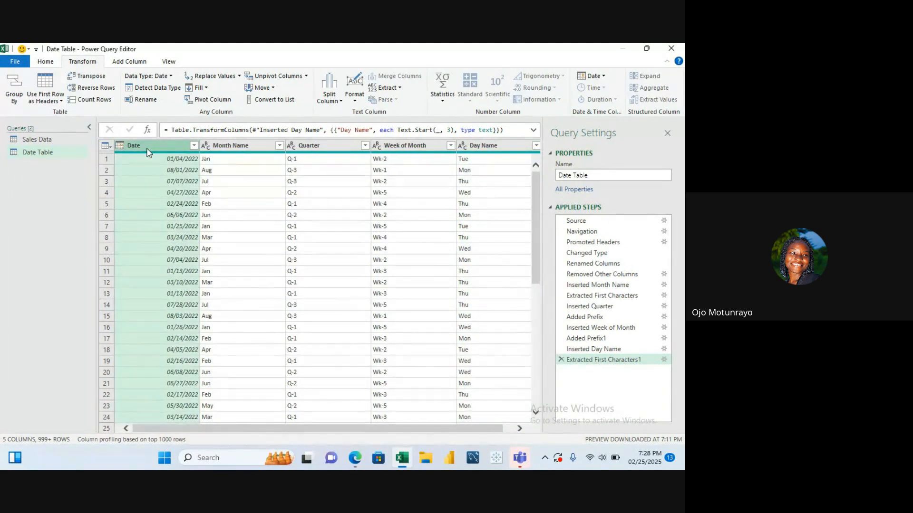
{"action": "right_click", "coordinate": [148, 150]}
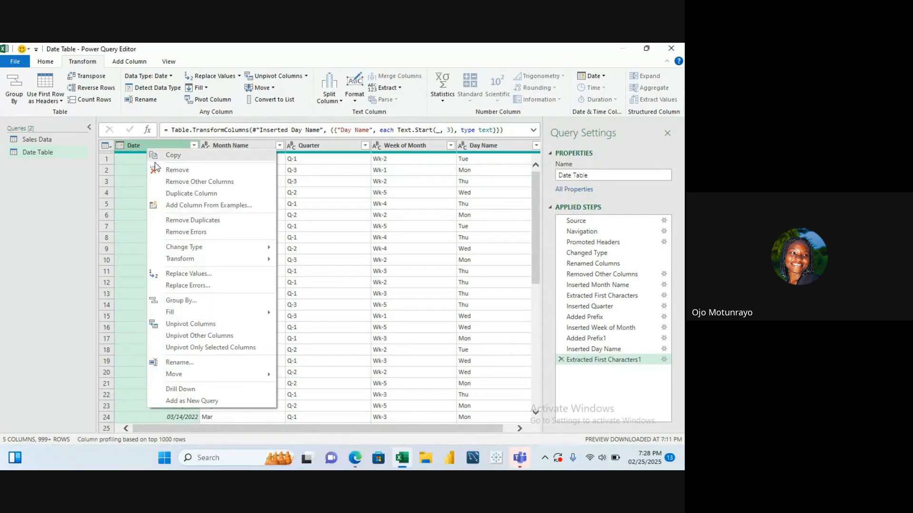
{"action": "left_click", "coordinate": [183, 222]}
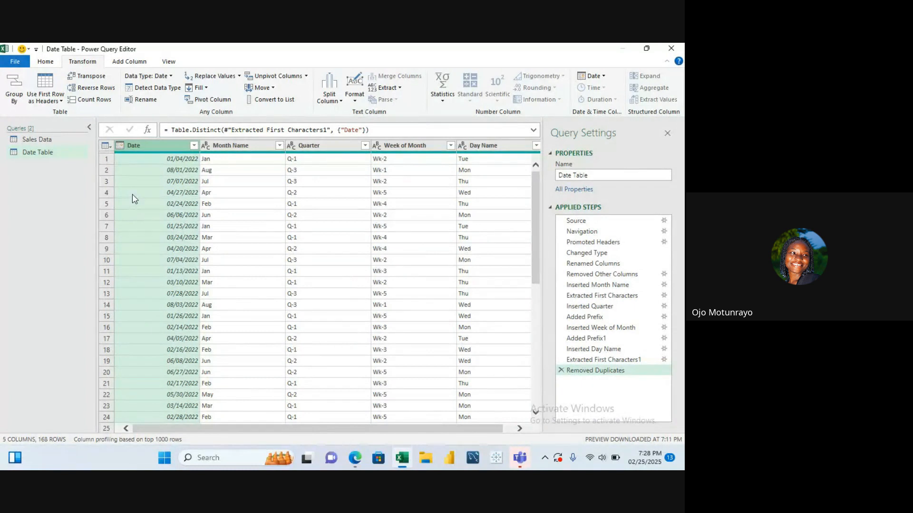
Count the rows of the Sales Data query and delete the resulting row-count step from its applied steps
{"action": "left_click", "coordinate": [52, 145]}
{"action": "left_click", "coordinate": [243, 192]}
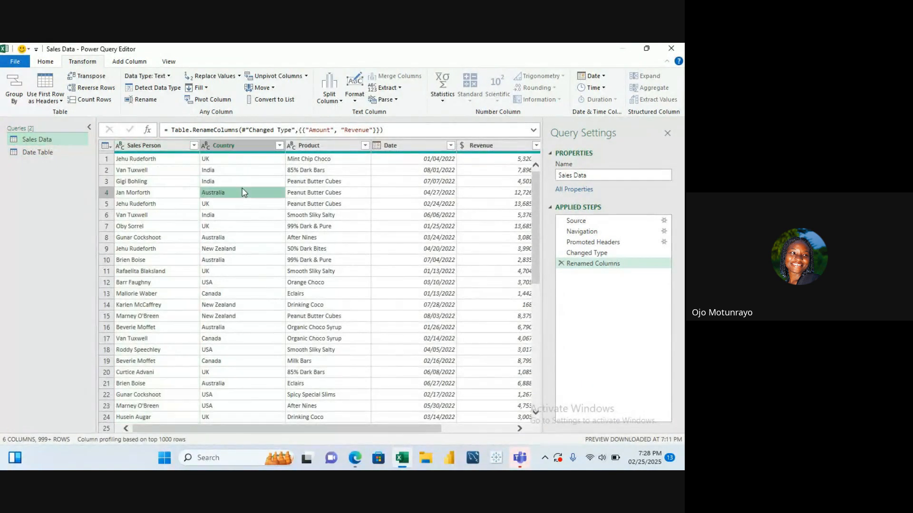
{"action": "left_click", "coordinate": [159, 183]}
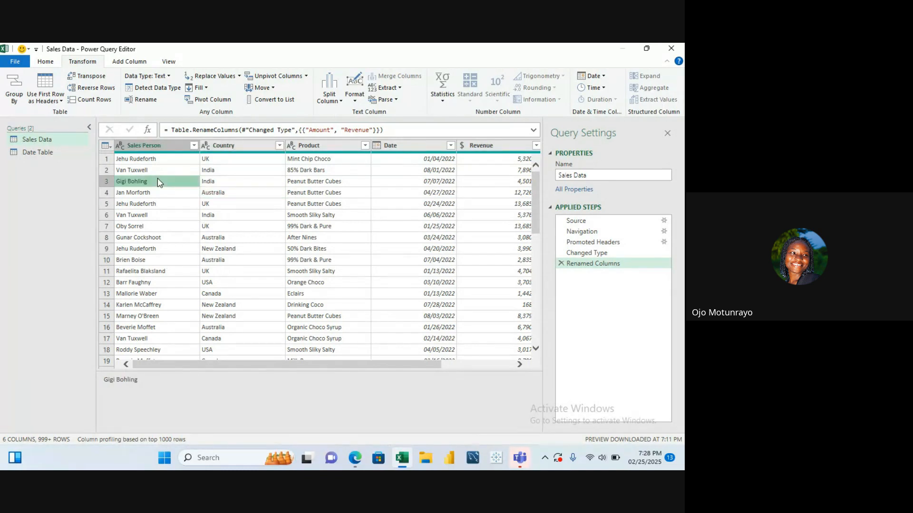
{"action": "left_click", "coordinate": [92, 101]}
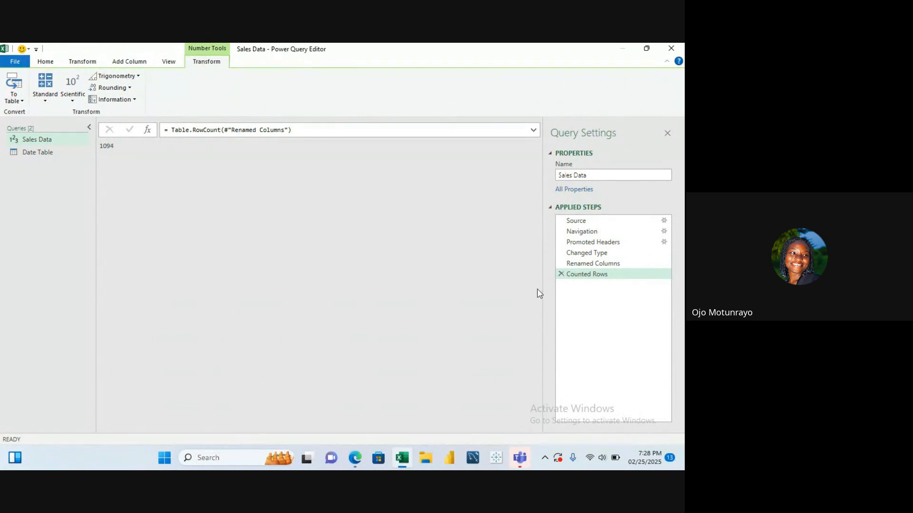
{"action": "left_click", "coordinate": [561, 274]}
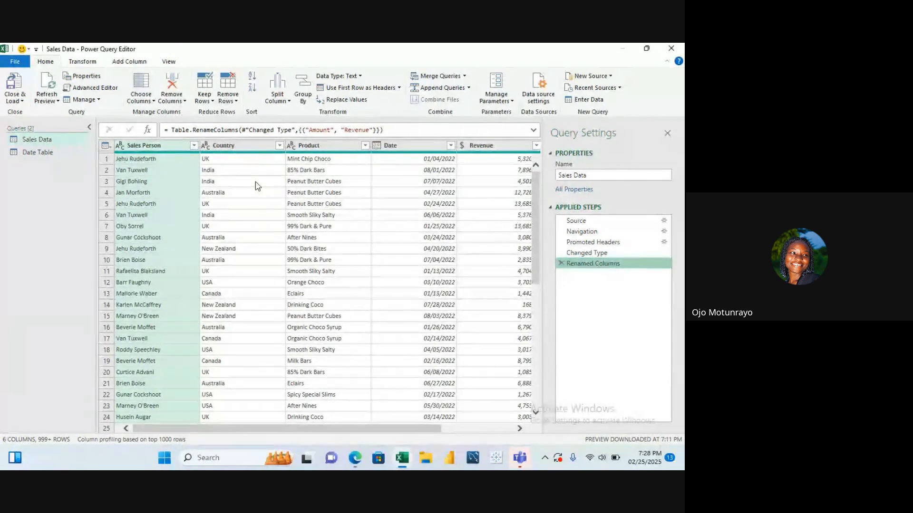
Remove duplicate rows from the Sales Data query, comparing across all of its columns
{"action": "left_click", "coordinate": [255, 185]}
{"action": "key", "text": "ctrl+a"}
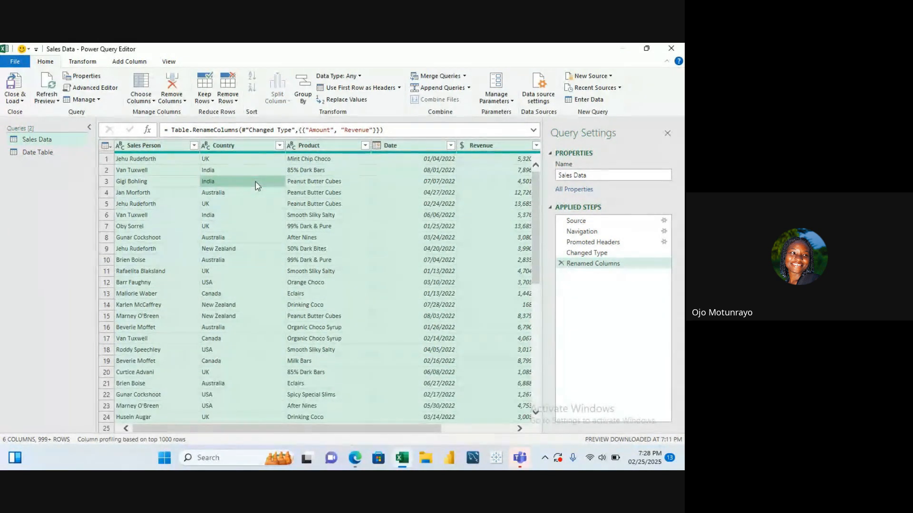
{"action": "right_click", "coordinate": [250, 149]}
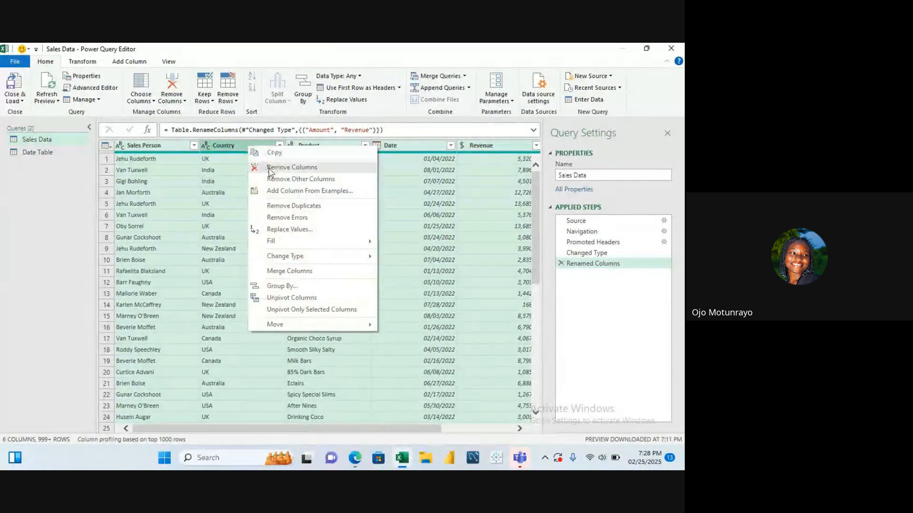
{"action": "left_click", "coordinate": [281, 206]}
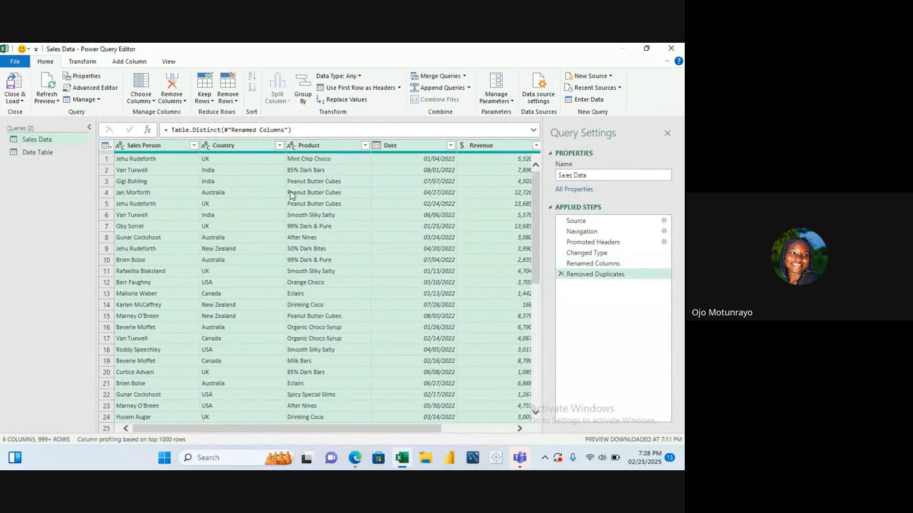
Recount the Sales Data rows following the duplicate removal and delete that row-count step
{"action": "left_click", "coordinate": [94, 62]}
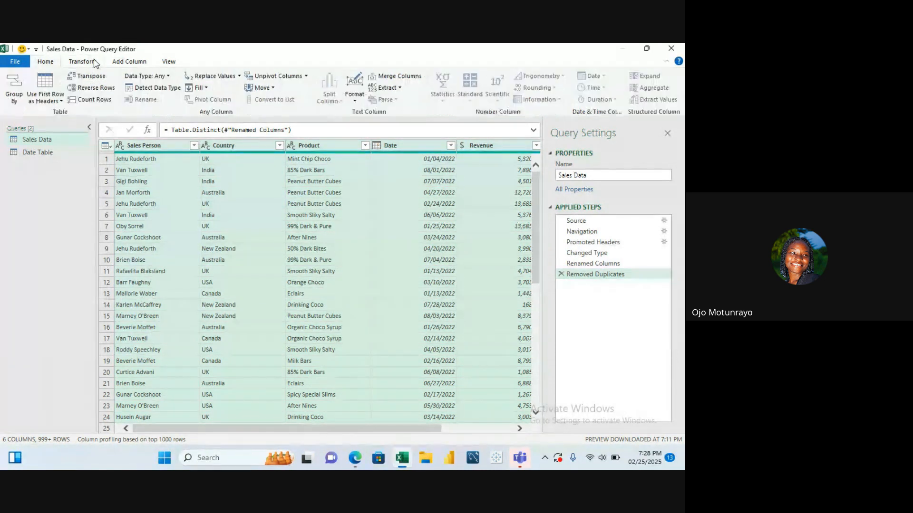
{"action": "left_click", "coordinate": [100, 100]}
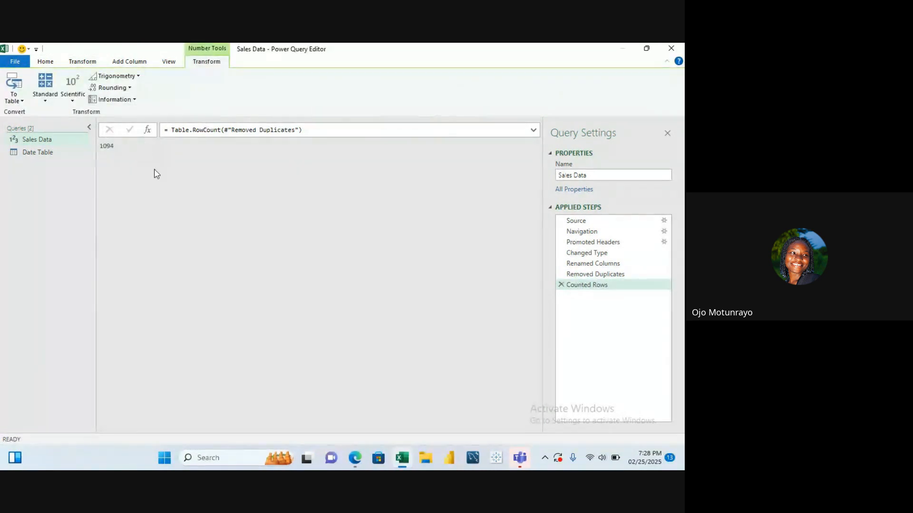
{"action": "left_click", "coordinate": [561, 285]}
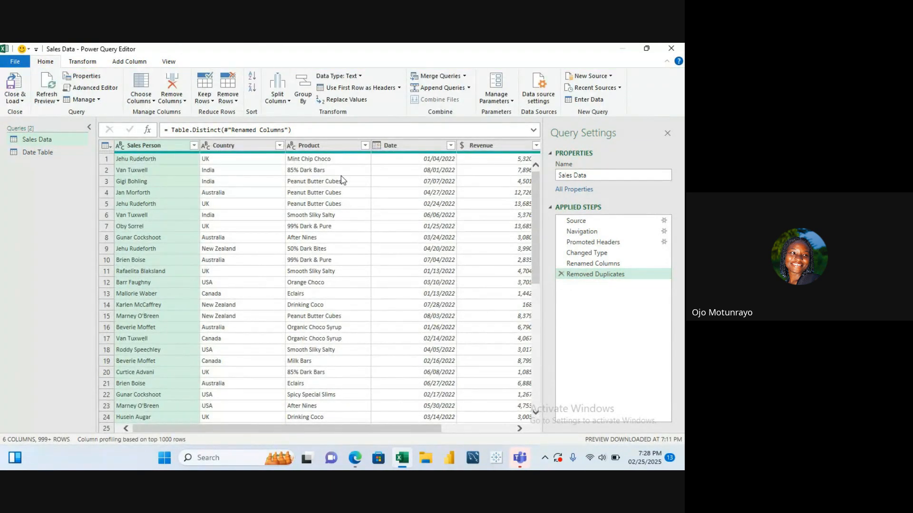
{"action": "left_click", "coordinate": [338, 207]}
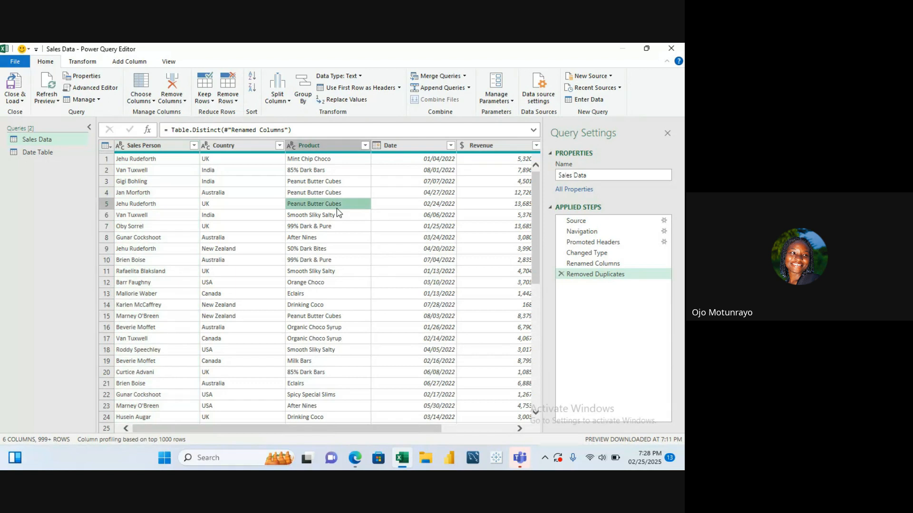
{"action": "left_click", "coordinate": [136, 171]}
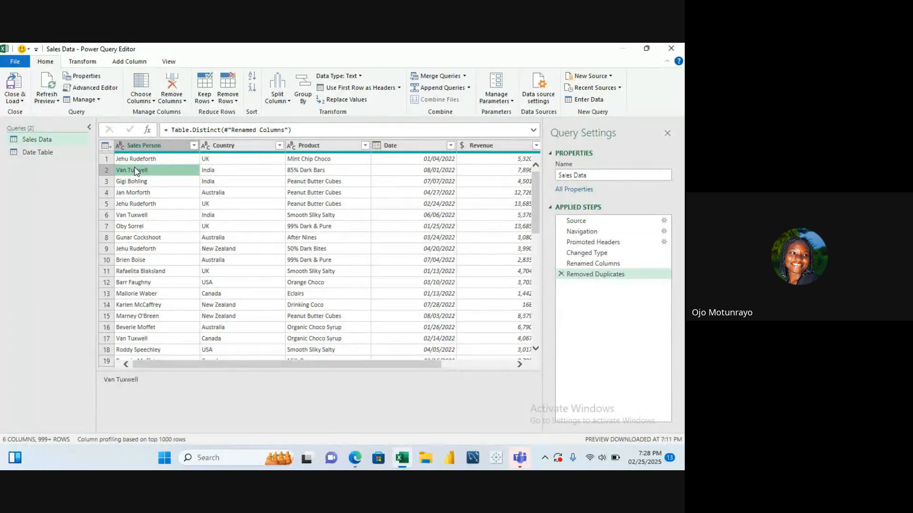
Compare the rows and columns of the Sales Data and Date Table queries, looking through the dates in the Date Table
{"action": "left_click", "coordinate": [41, 151]}
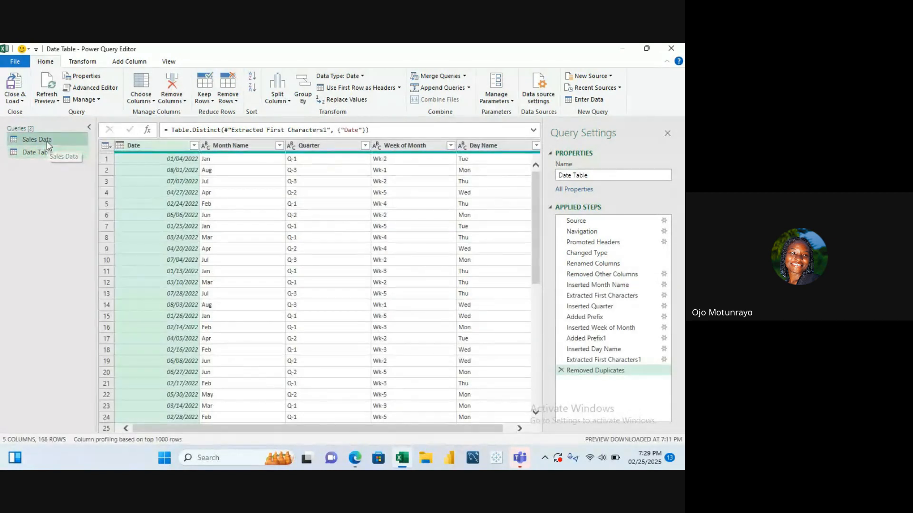
{"action": "left_click", "coordinate": [47, 141]}
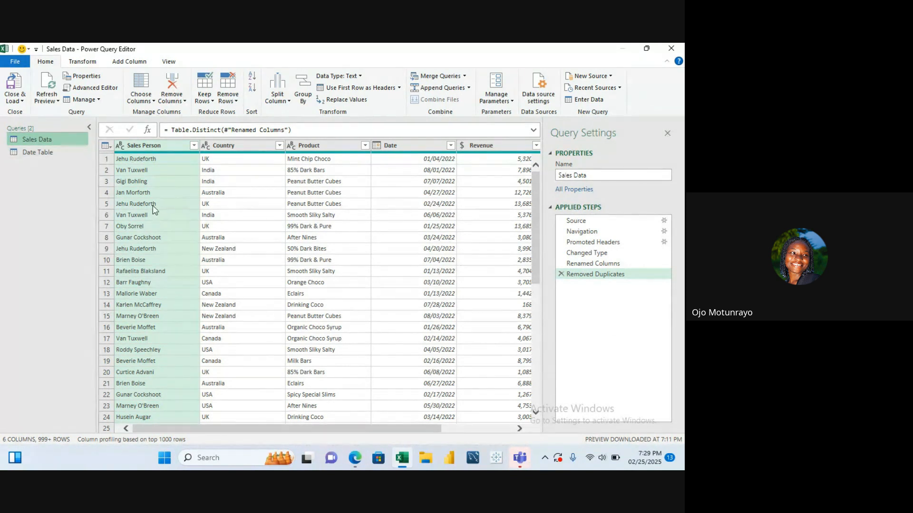
{"action": "left_click", "coordinate": [49, 153]}
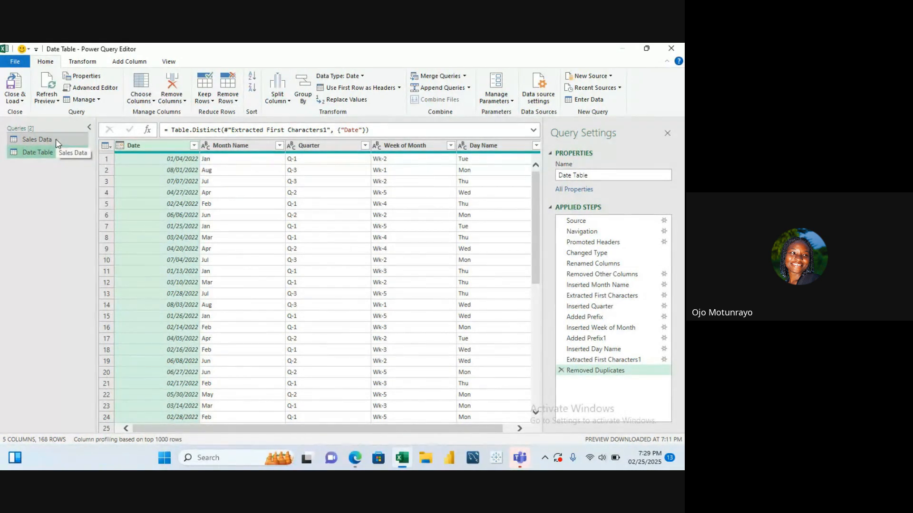
{"action": "left_click", "coordinate": [56, 139]}
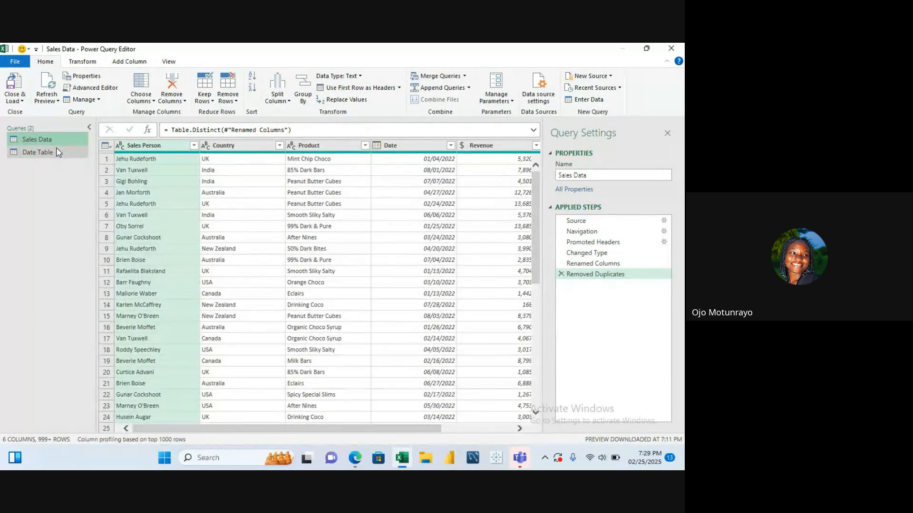
{"action": "left_click", "coordinate": [56, 152]}
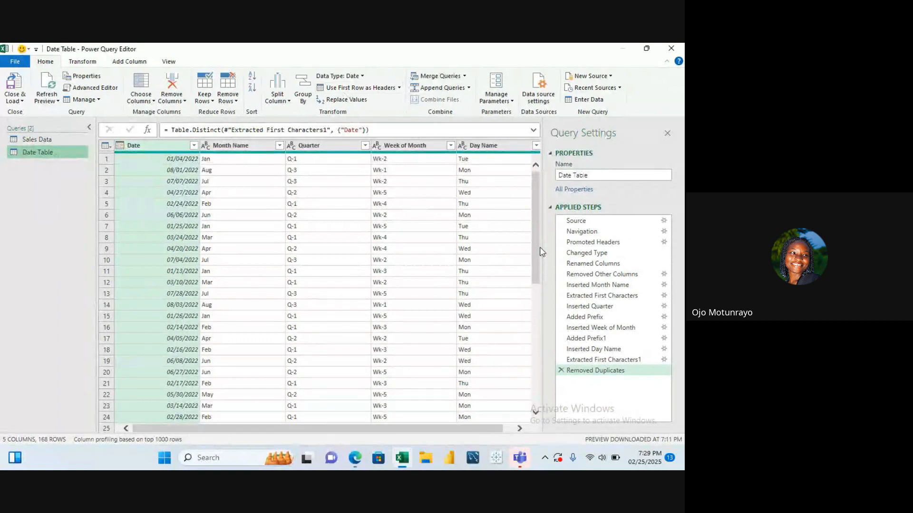
{"action": "scroll", "coordinate": [532, 247], "scroll_direction": "down", "scroll_amount": 8}
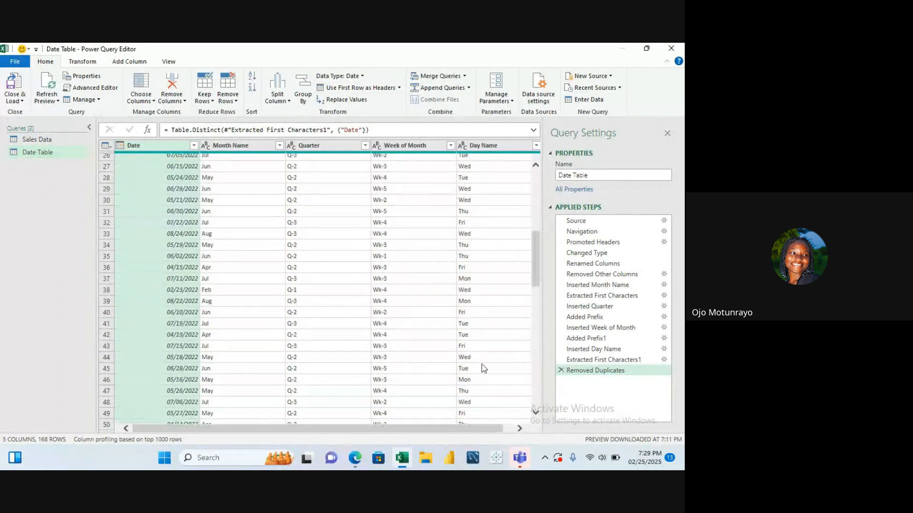
{"action": "scroll", "coordinate": [439, 430], "scroll_direction": "right", "scroll_amount": 1}
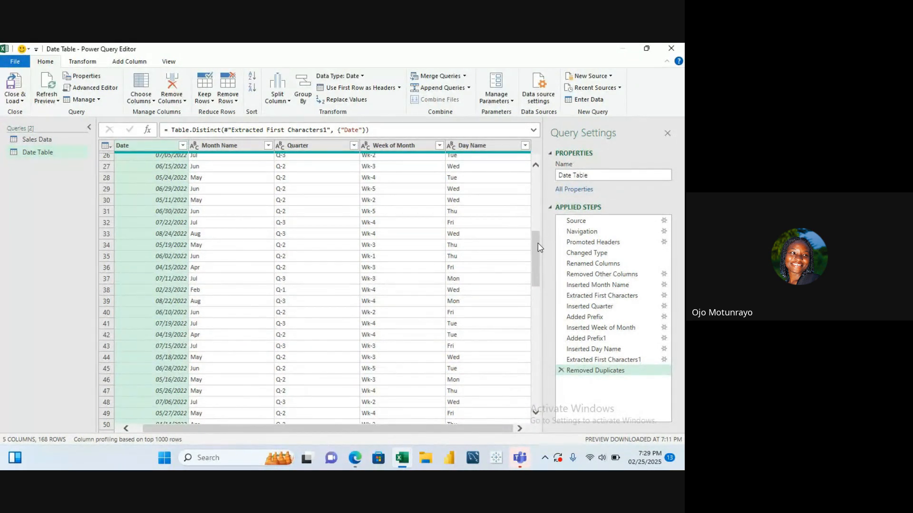
{"action": "scroll", "coordinate": [539, 246], "scroll_direction": "up", "scroll_amount": 8}
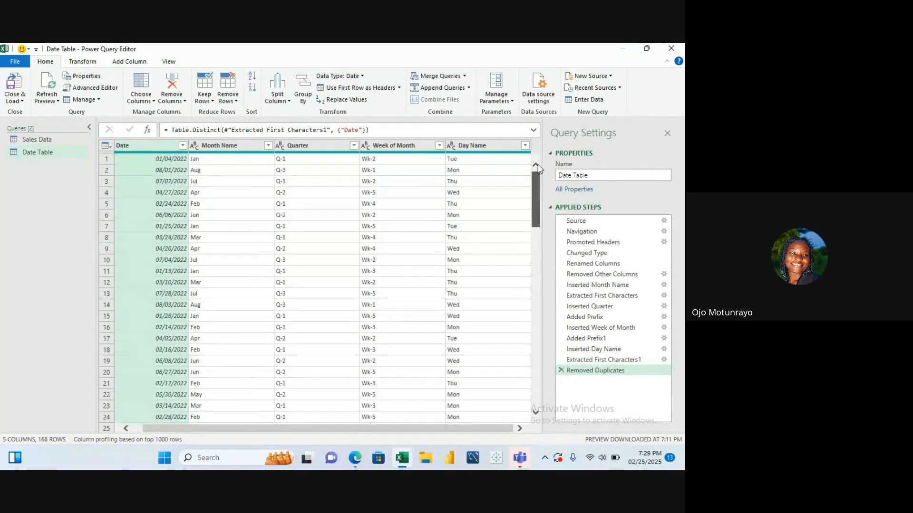
{"action": "left_click", "coordinate": [72, 138]}
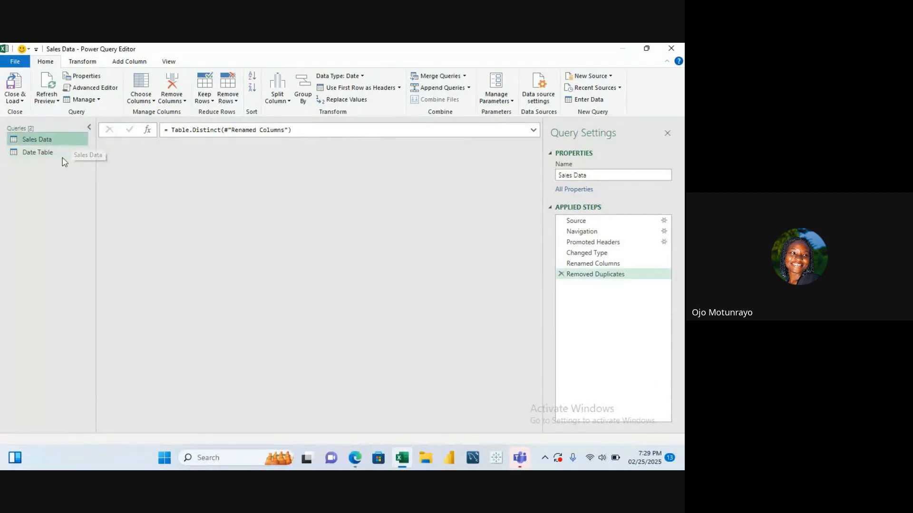
{"action": "left_click", "coordinate": [59, 153]}
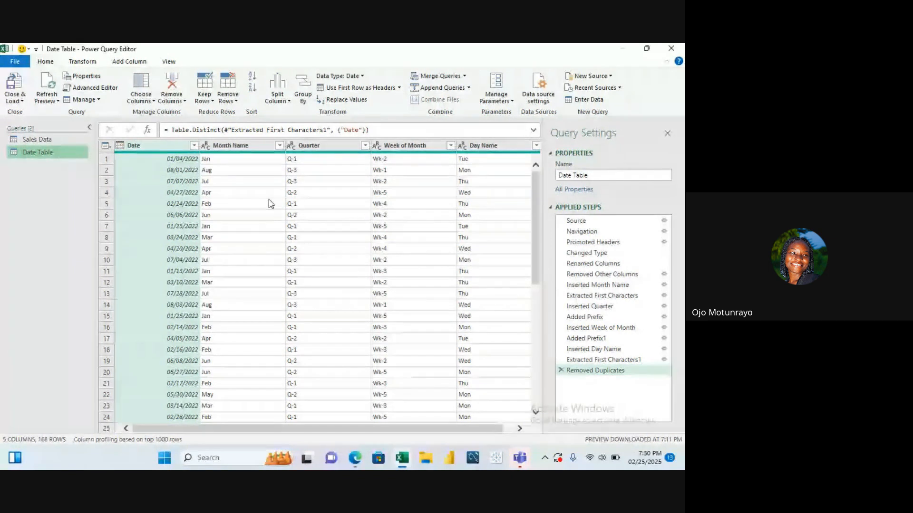
Create a blank query containing the value 1 and convert it to a table
{"action": "left_click", "coordinate": [611, 77]}
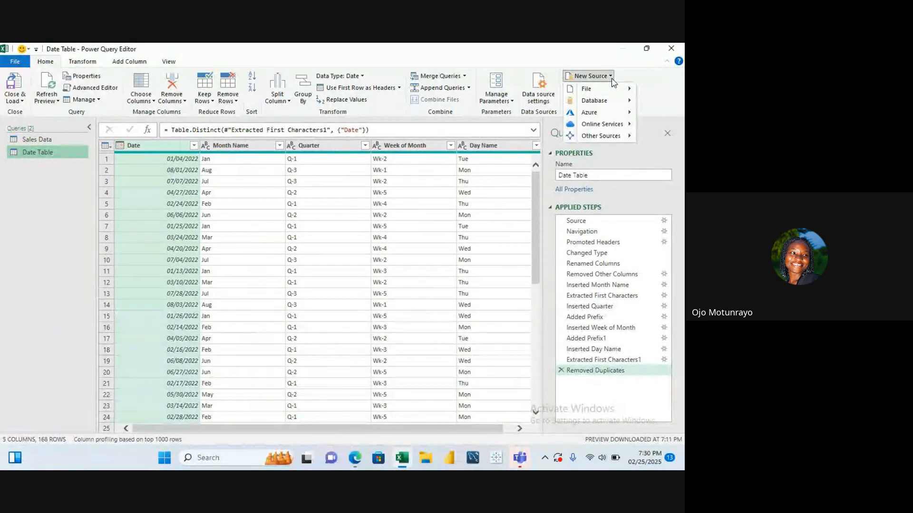
{"action": "left_click", "coordinate": [611, 77]}
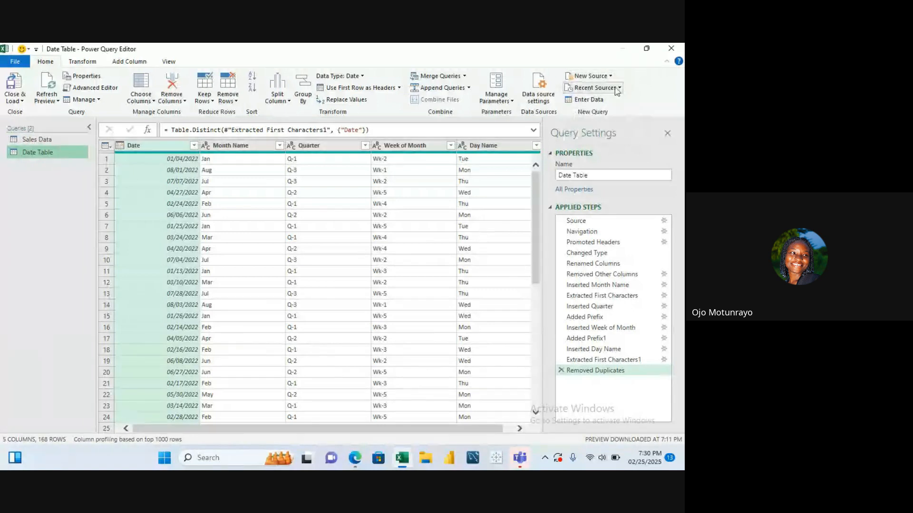
{"action": "left_click", "coordinate": [610, 76]}
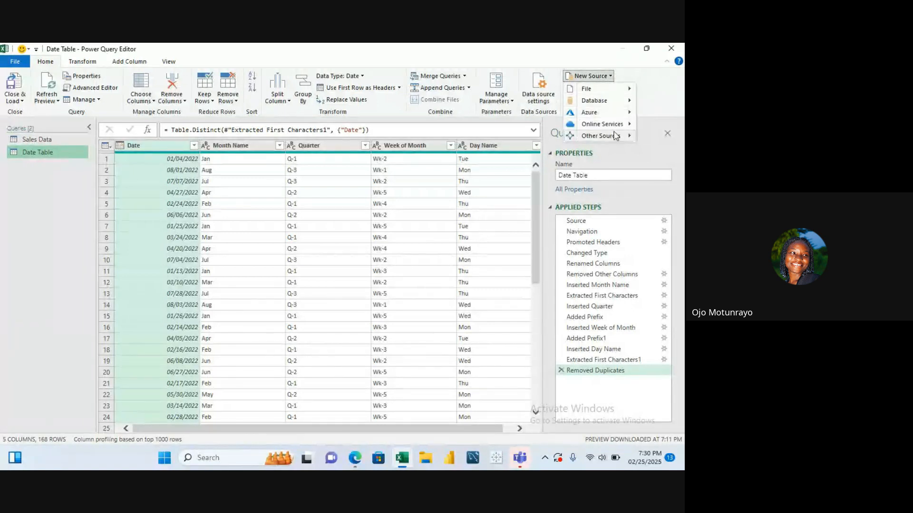
{"action": "mouse_move", "coordinate": [616, 137]}
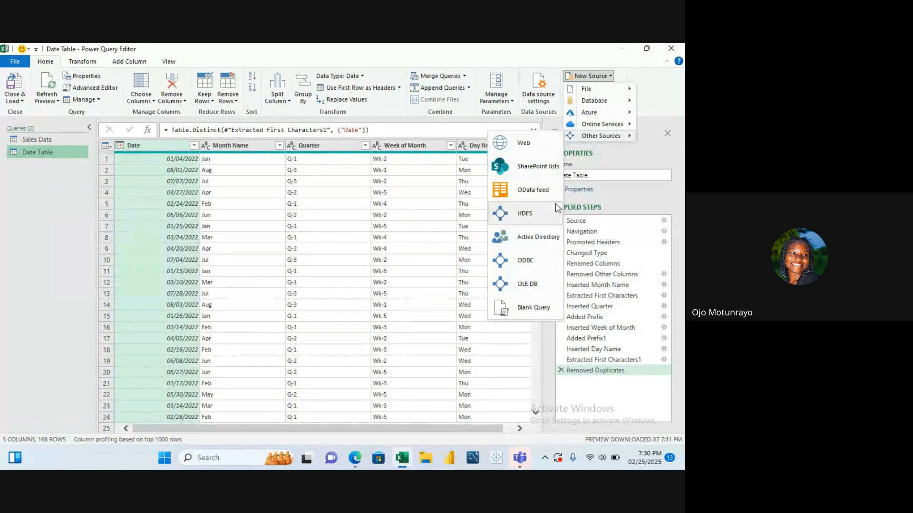
{"action": "left_click", "coordinate": [542, 308]}
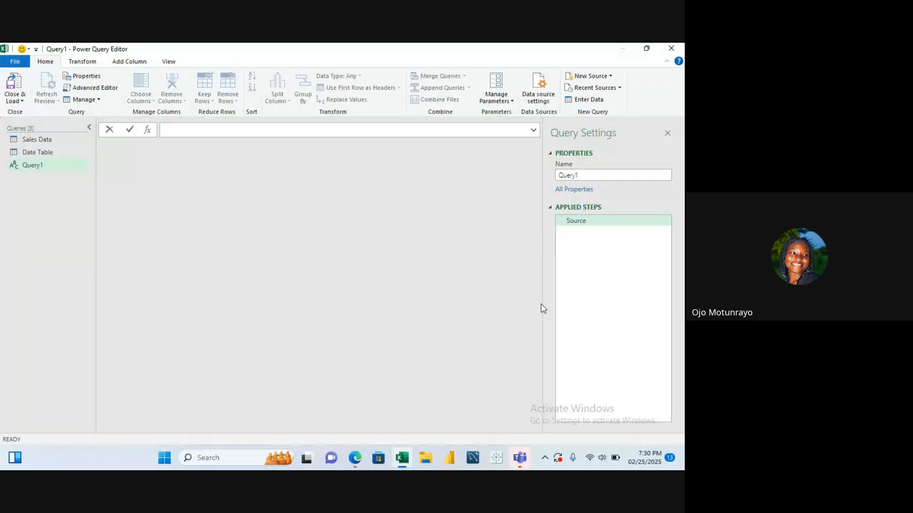
{"action": "type", "text": "1"}
{"action": "key", "text": "Return"}
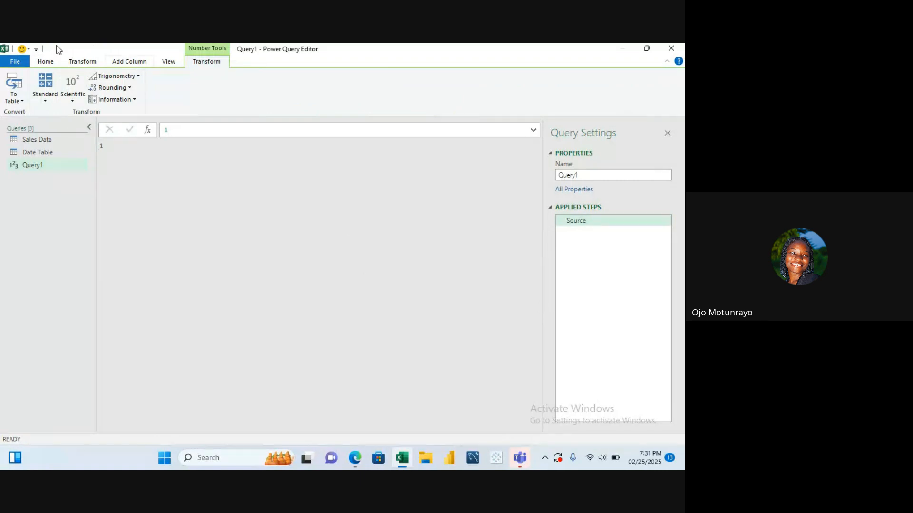
{"action": "left_click", "coordinate": [21, 101]}
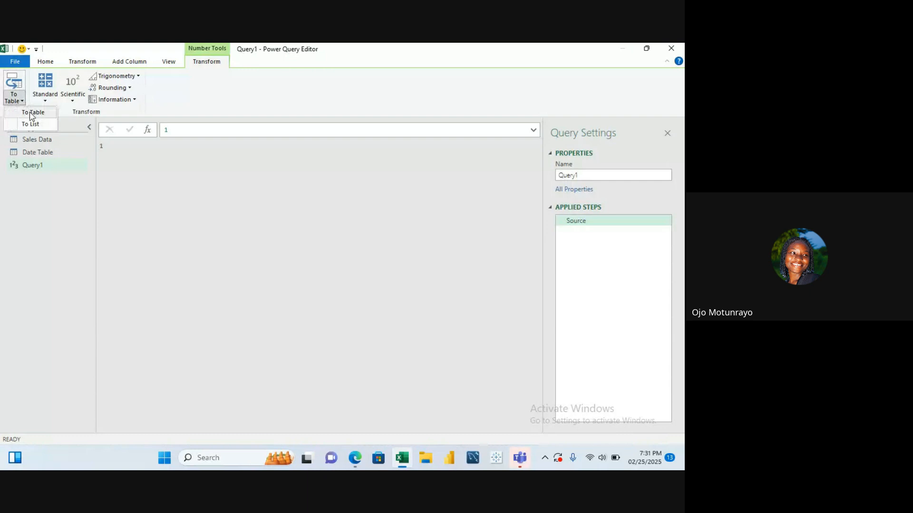
{"action": "left_click", "coordinate": [30, 112]}
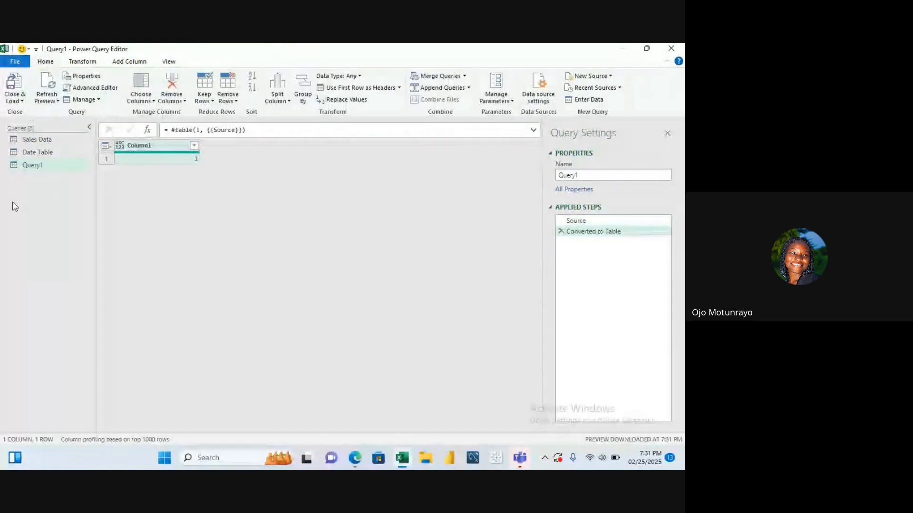
Rename the new one-value query as Measures
{"action": "double_click", "coordinate": [45, 167]}
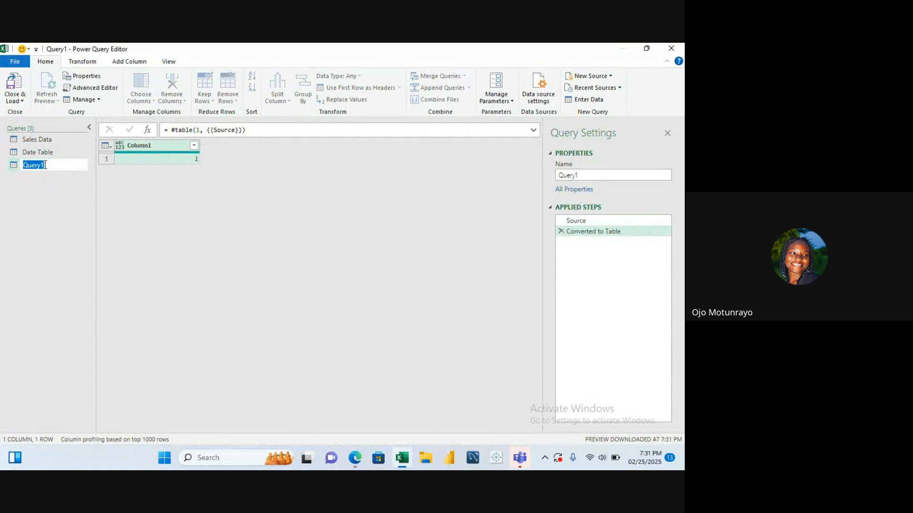
{"action": "type", "text": "Ca"}
{"action": "key", "text": "BackSpace"}
{"action": "key", "text": "BackSpace"}
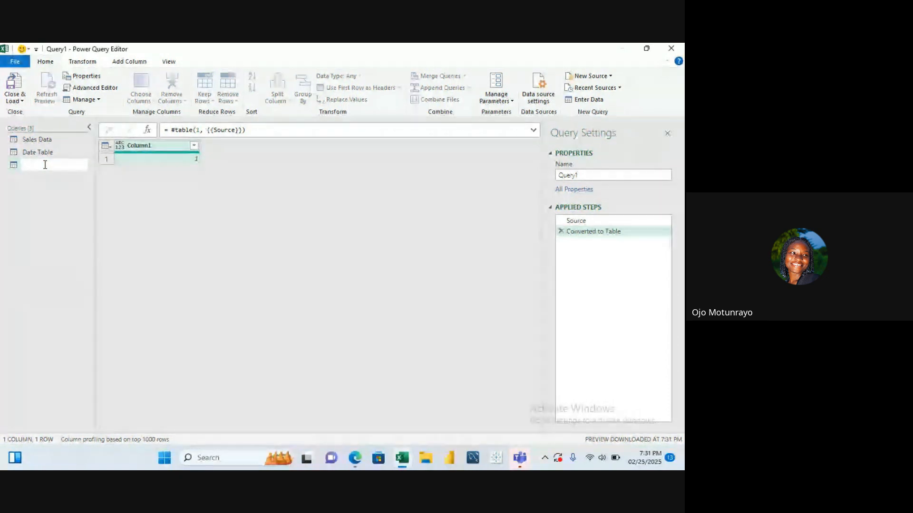
{"action": "type", "text": "Meas"}
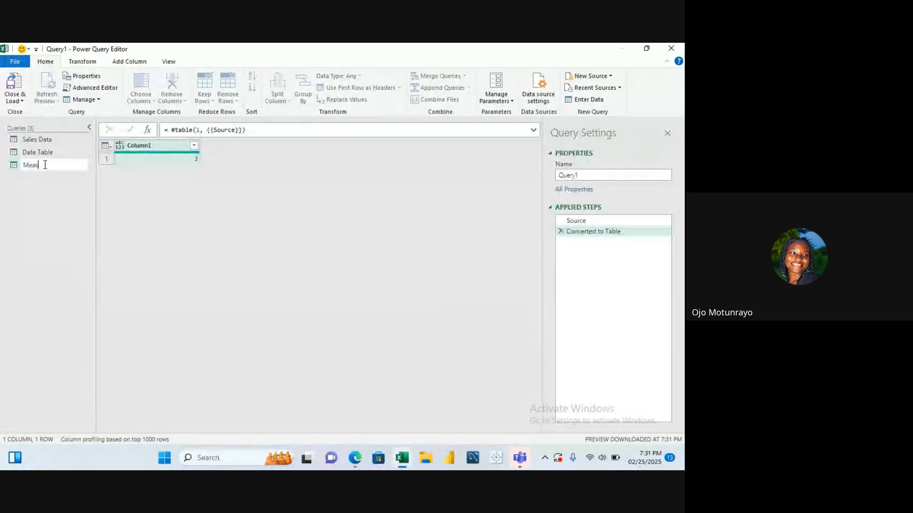
{"action": "type", "text": "ures"}
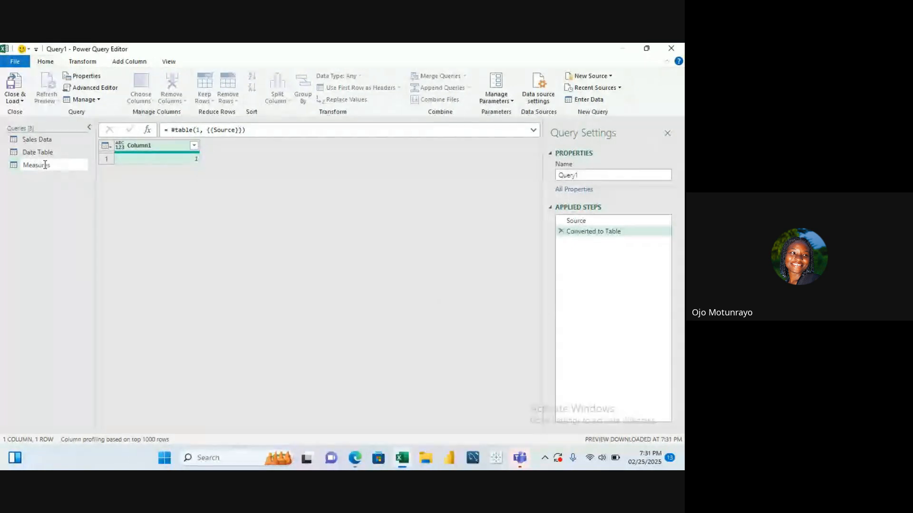
{"action": "key", "text": "Return"}
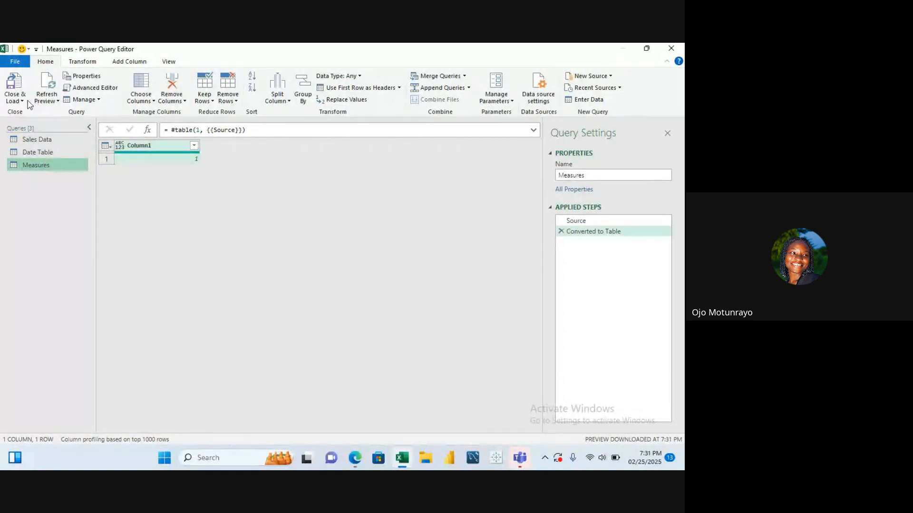
Review the three queries, then close and load them as connections only, adding their data to the Data Model
{"action": "left_click", "coordinate": [38, 141]}
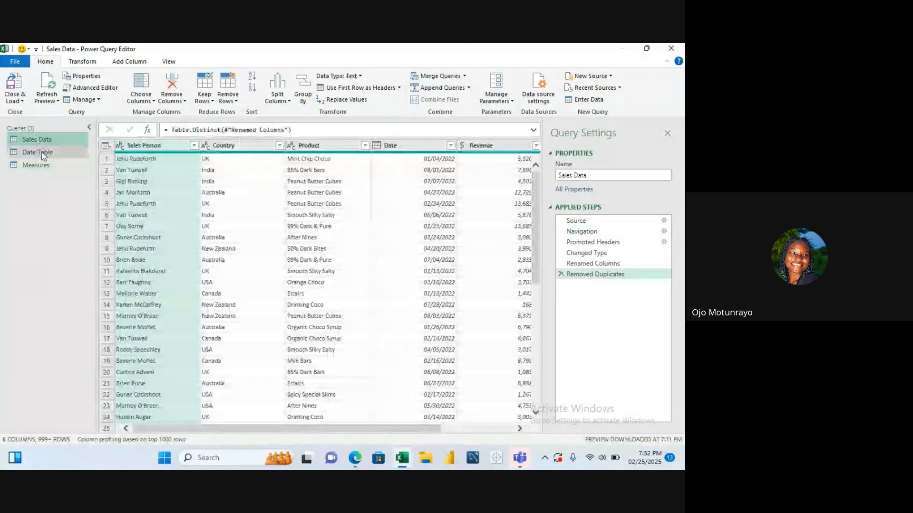
{"action": "left_click", "coordinate": [42, 153]}
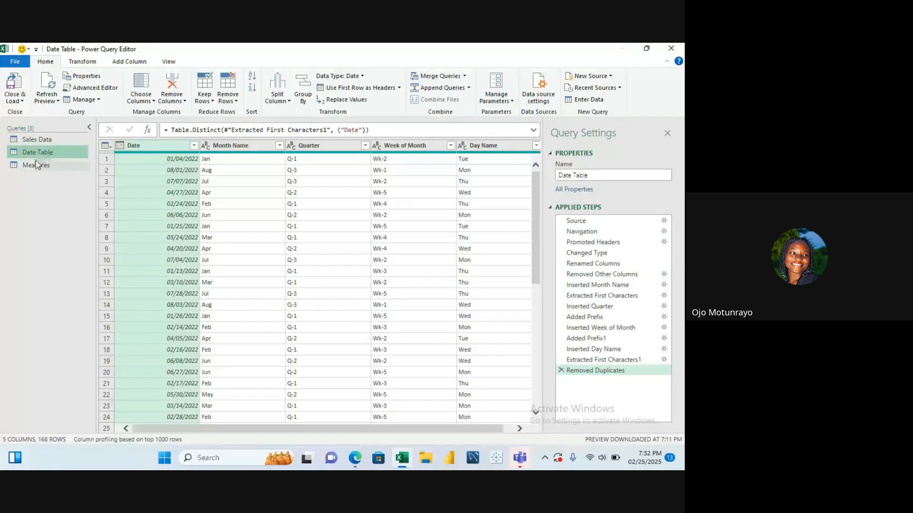
{"action": "left_click", "coordinate": [37, 165]}
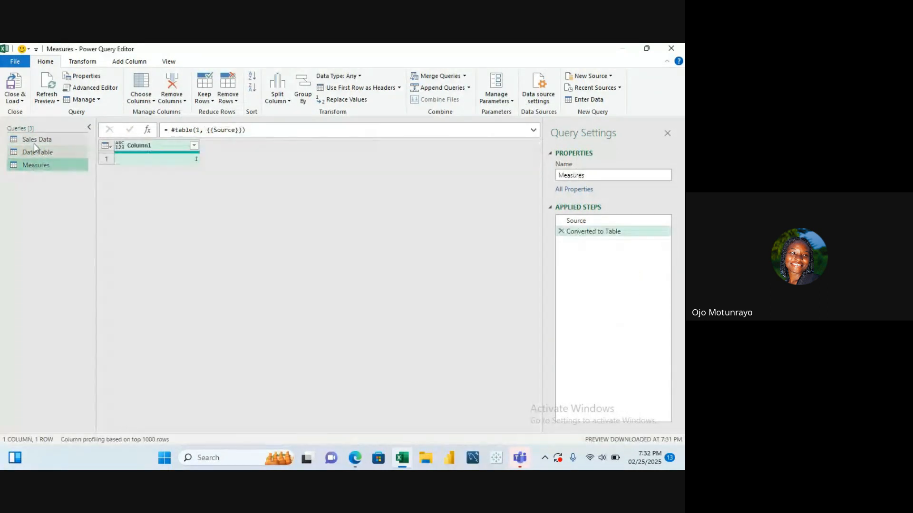
{"action": "left_click", "coordinate": [34, 139]}
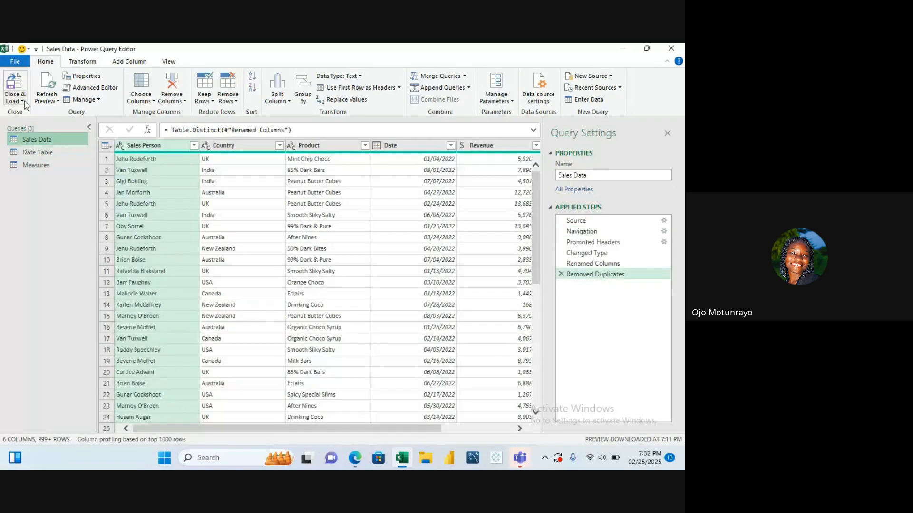
{"action": "left_click", "coordinate": [22, 101]}
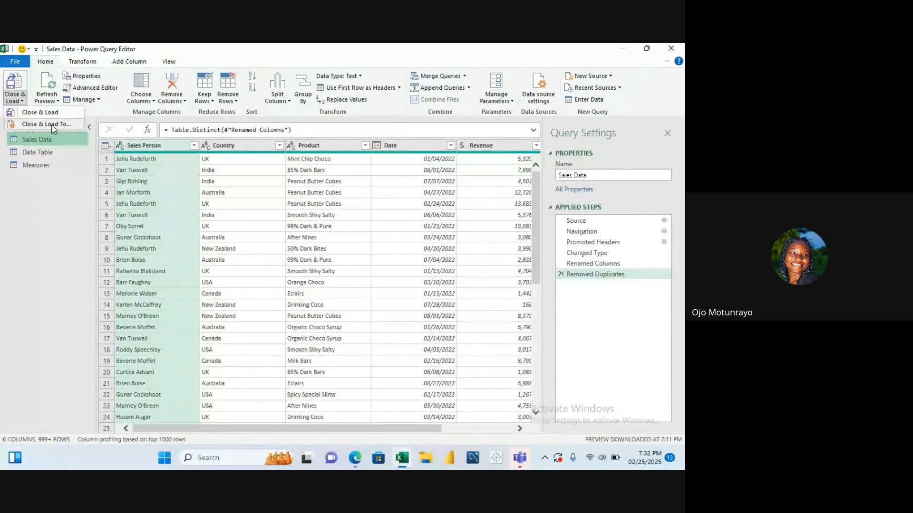
{"action": "left_click", "coordinate": [51, 125]}
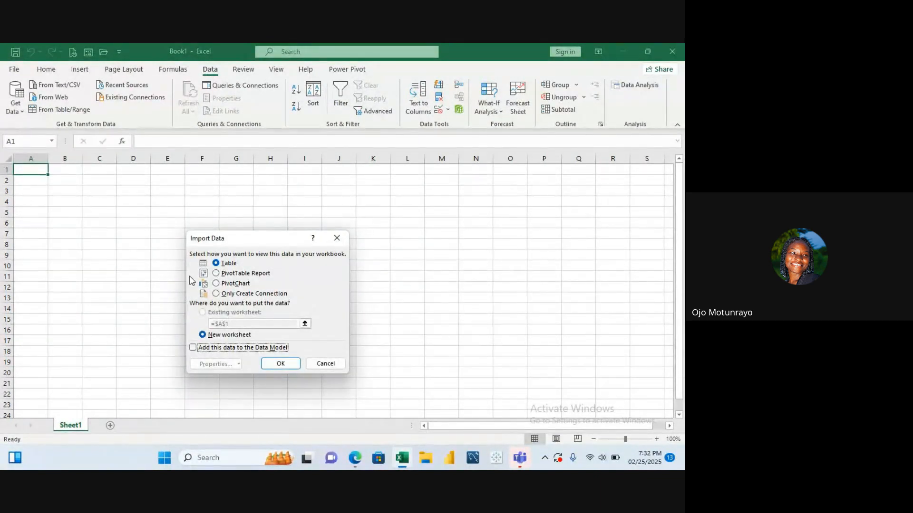
{"action": "left_click", "coordinate": [217, 294]}
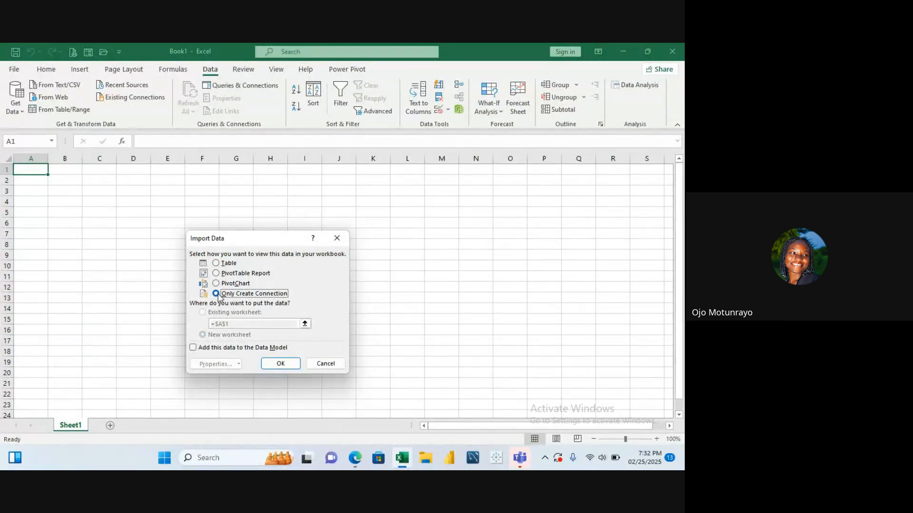
{"action": "left_click", "coordinate": [193, 348]}
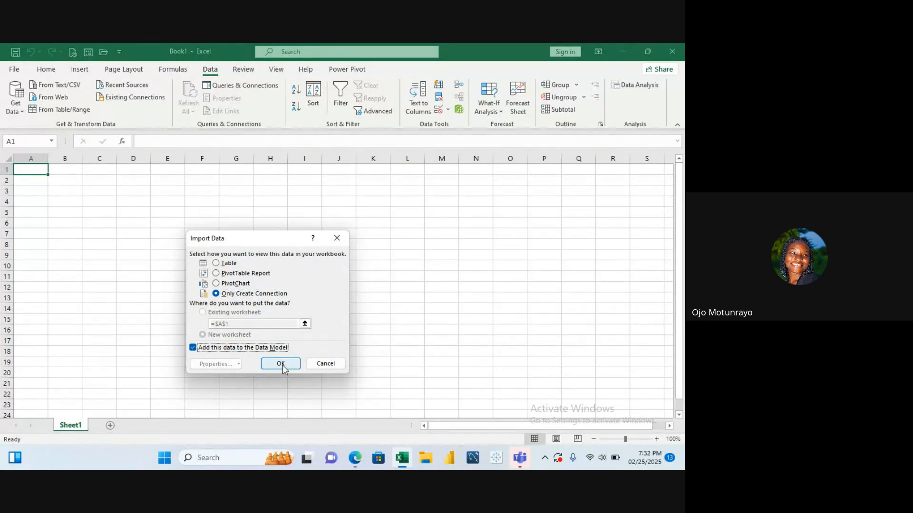
{"action": "left_click", "coordinate": [282, 364]}
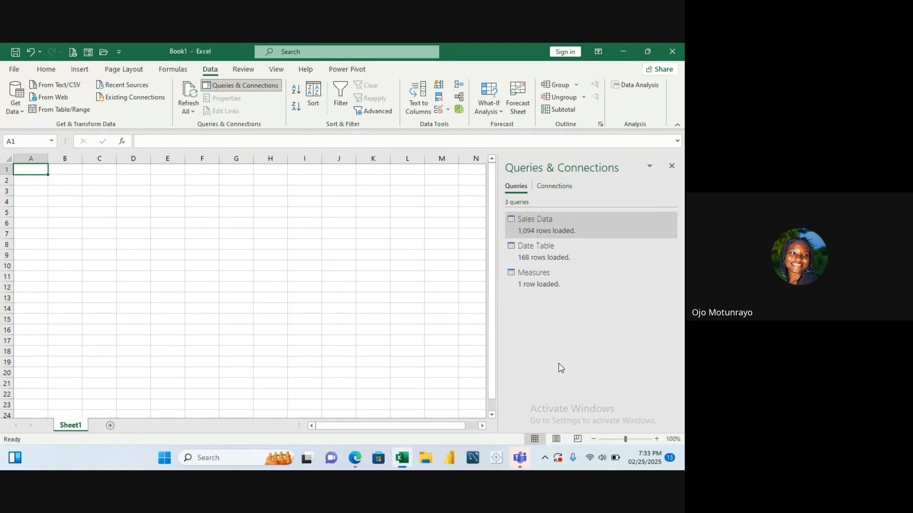
Open the workbook's data model for management in the Power Pivot window
{"action": "left_click", "coordinate": [348, 70]}
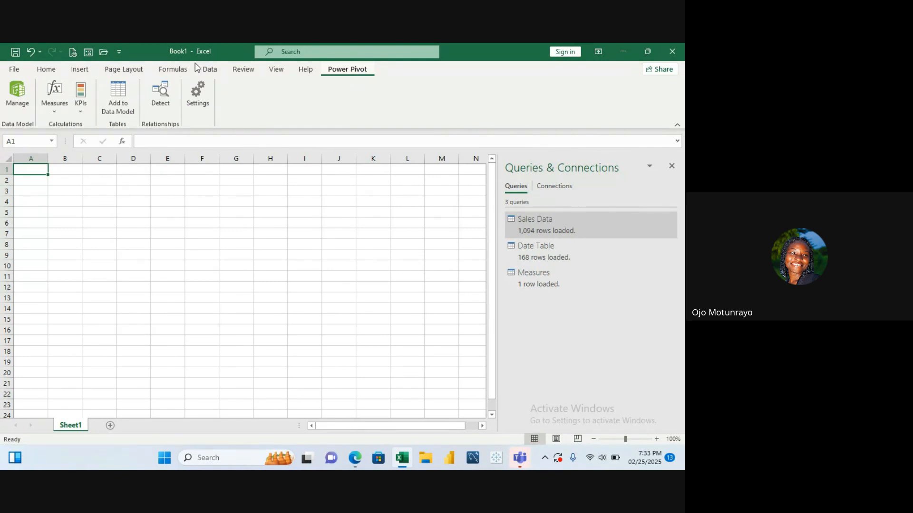
{"action": "scroll", "coordinate": [195, 67], "scroll_direction": "up", "scroll_amount": 1}
{"action": "left_click", "coordinate": [352, 70]}
{"action": "left_click", "coordinate": [12, 105]}
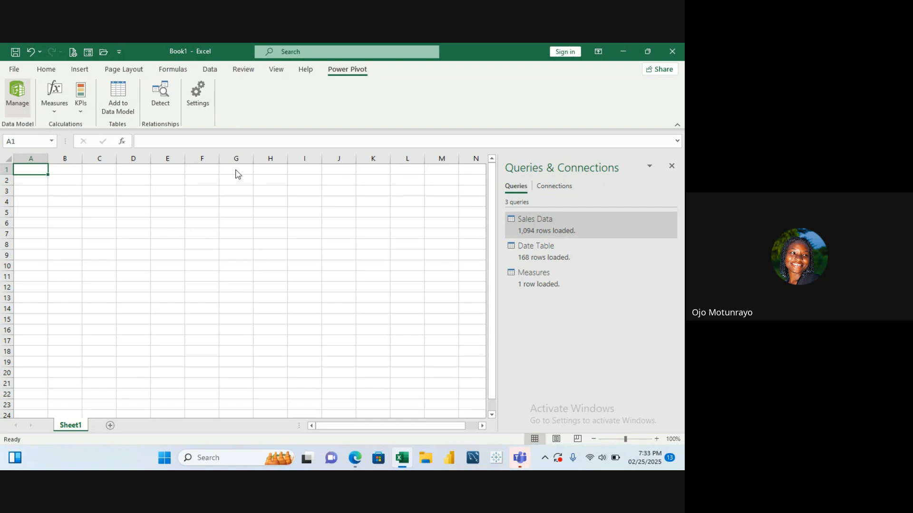
{"action": "left_click", "coordinate": [21, 100]}
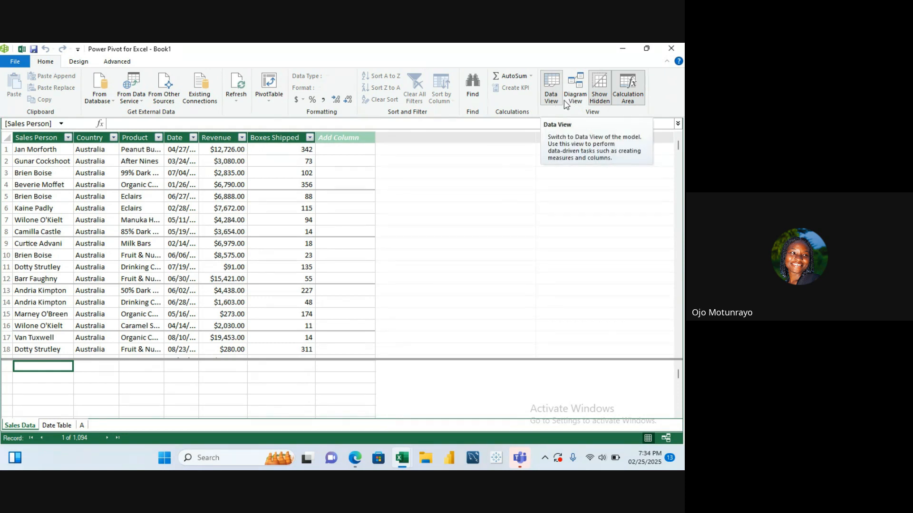
Show the model as a diagram and enlarge the Sales Data and Date Table boxes so all their fields fit
{"action": "left_click", "coordinate": [608, 98]}
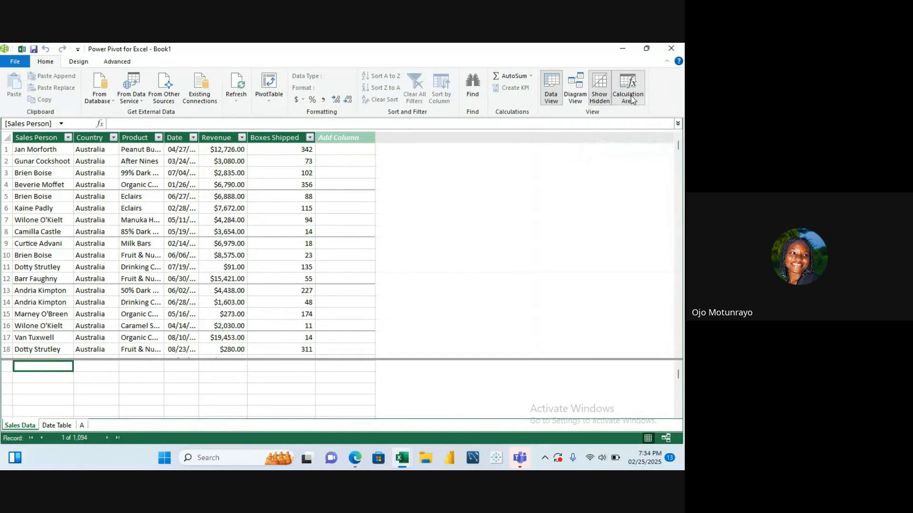
{"action": "left_click", "coordinate": [582, 89]}
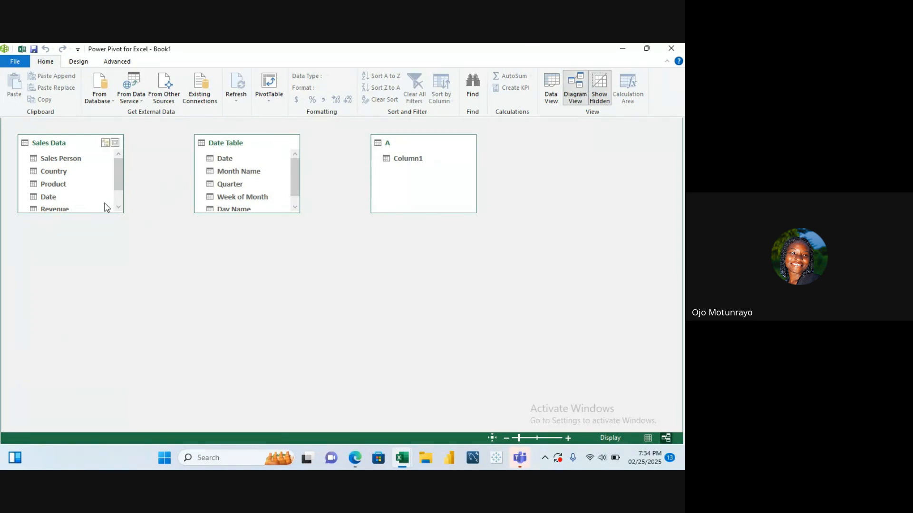
{"action": "left_click", "coordinate": [388, 150]}
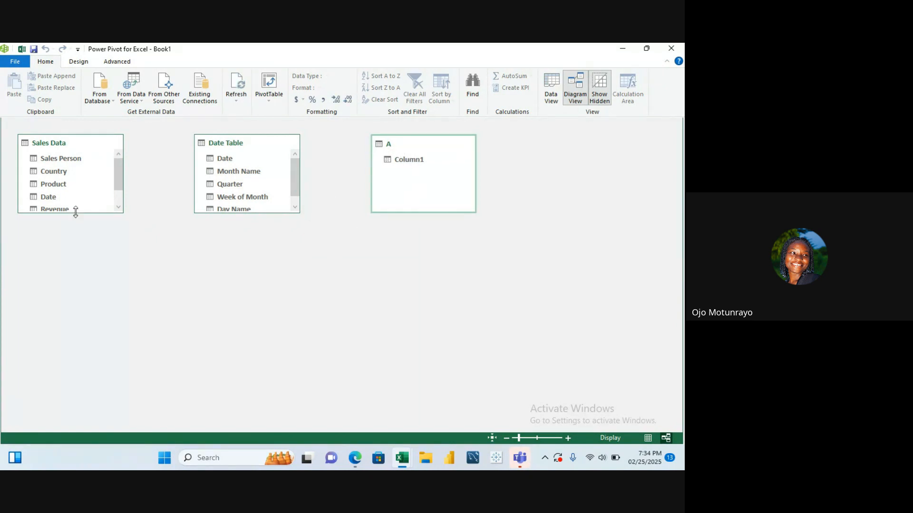
{"action": "left_click_drag", "start_coordinate": [75, 213], "coordinate": [79, 246]}
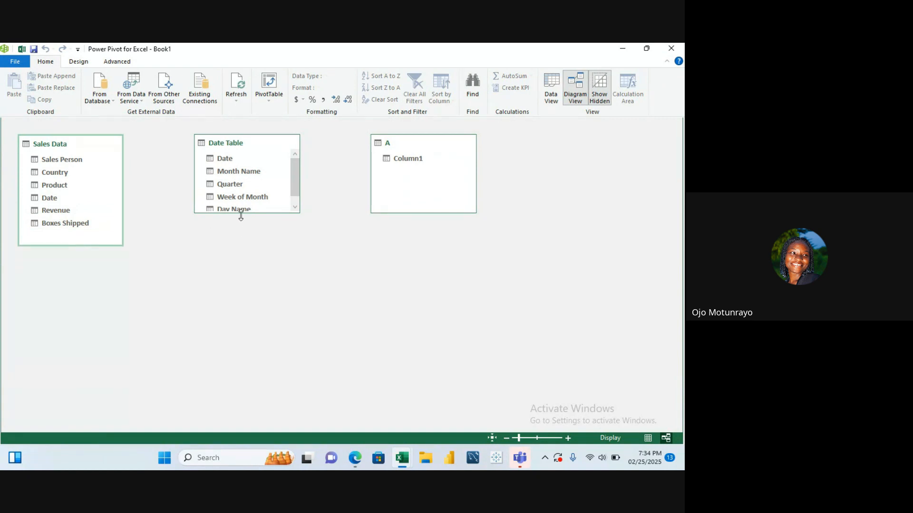
{"action": "left_click_drag", "start_coordinate": [242, 214], "coordinate": [244, 229]}
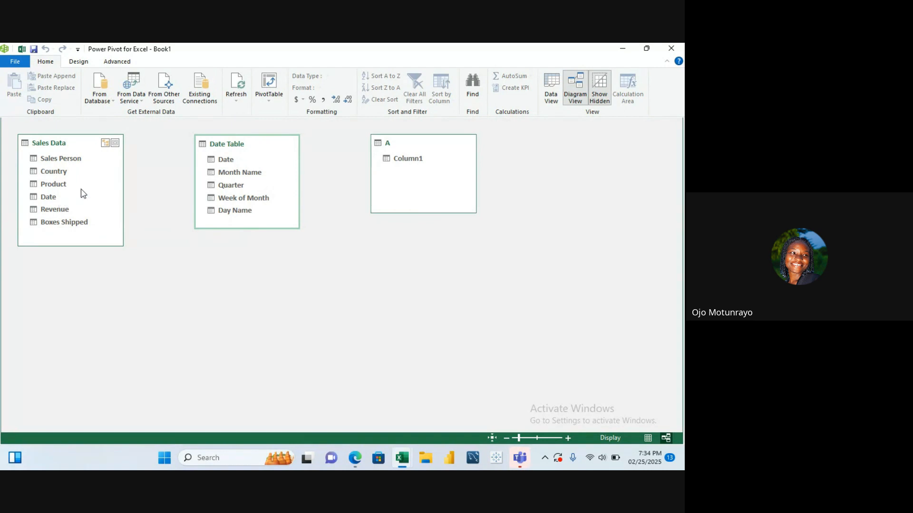
Create a relationship from the Date Table's Date field to the Sales Data table's Date field, and return to the Excel workbook
{"action": "left_click", "coordinate": [223, 162]}
{"action": "mouse_move", "coordinate": [179, 175]}
{"action": "left_mouse_down"}
{"action": "mouse_move", "coordinate": [133, 195]}
{"action": "mouse_move", "coordinate": [72, 186]}
{"action": "mouse_move", "coordinate": [41, 192]}
{"action": "left_mouse_up"}
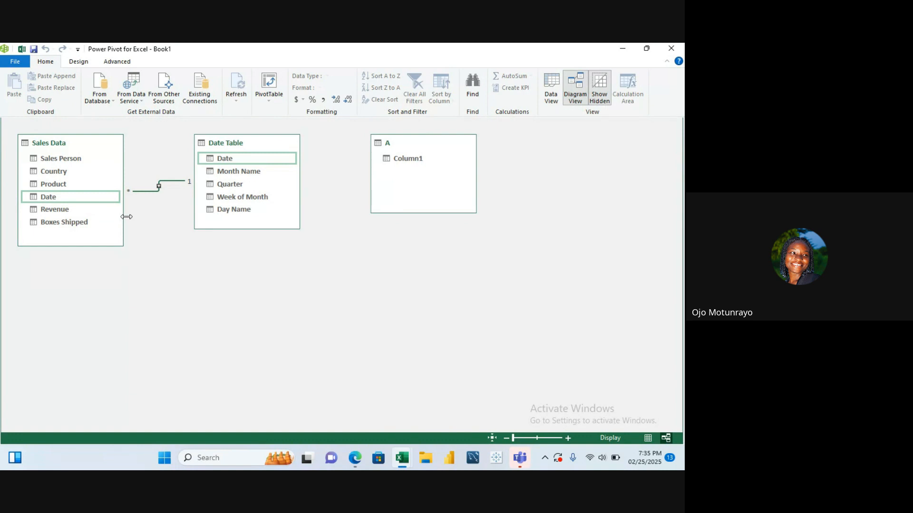
{"action": "left_click", "coordinate": [22, 49]}
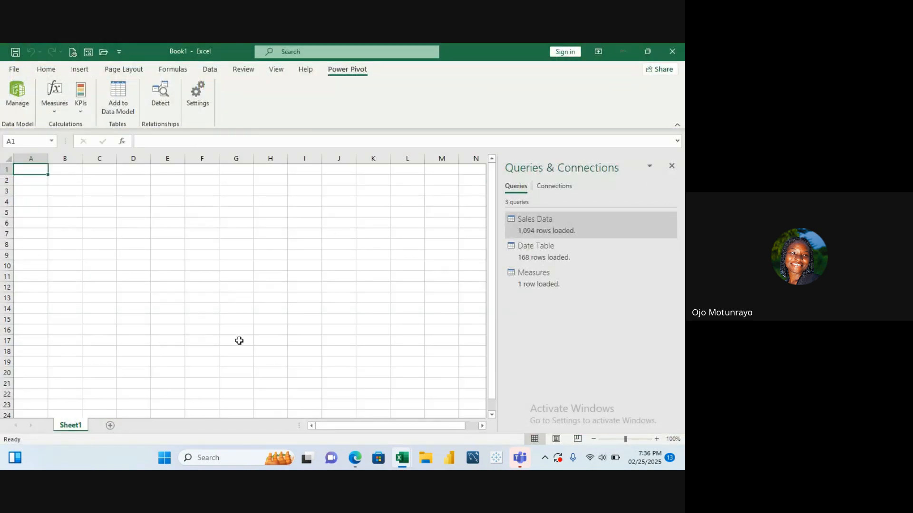
{"action": "mouse_move", "coordinate": [309, 461]}
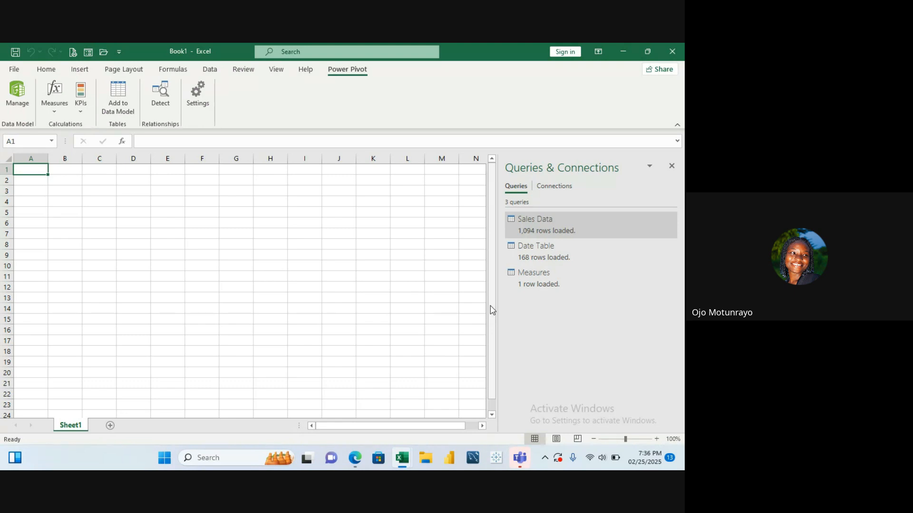
{"action": "left_click", "coordinate": [68, 172]}
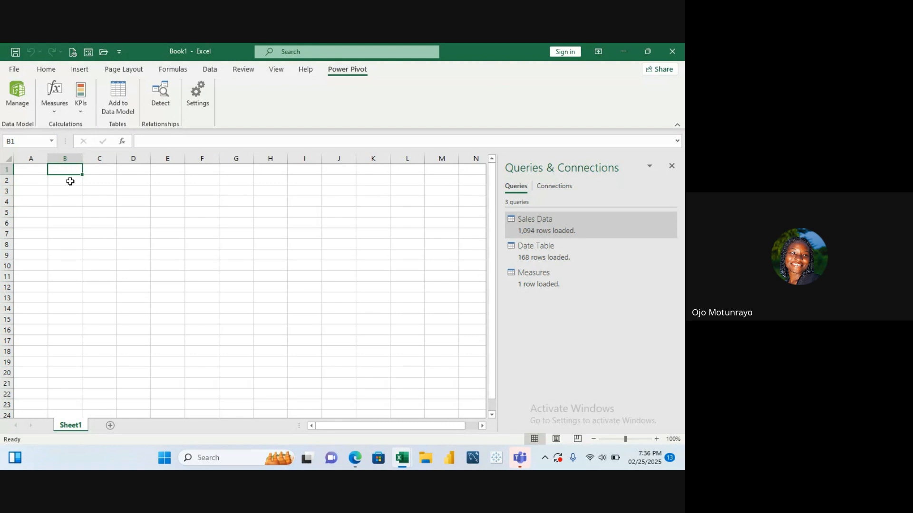
{"action": "left_click", "coordinate": [71, 181]}
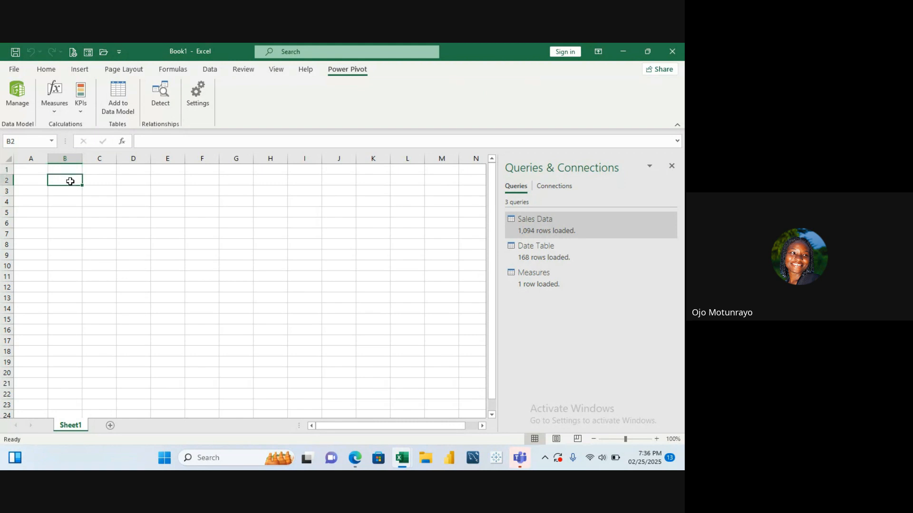
{"action": "left_click", "coordinate": [38, 169]}
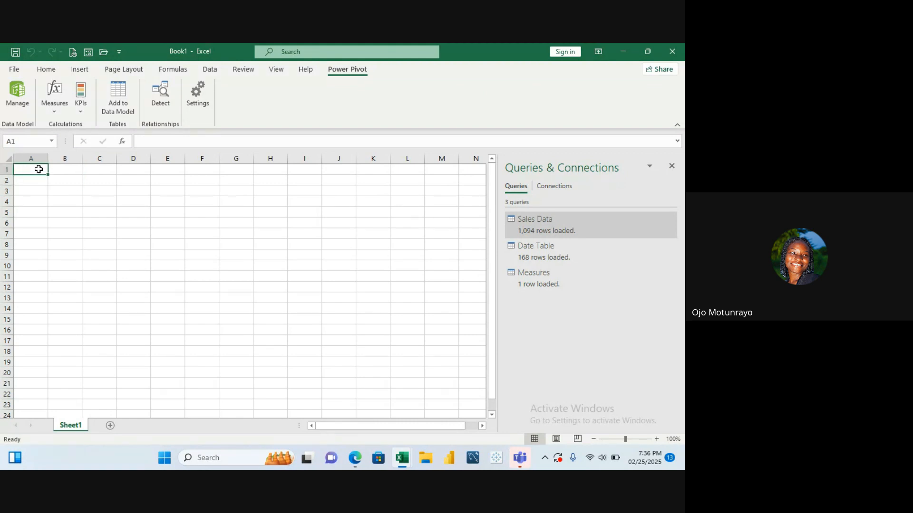
Insert a PivotTable based on the workbook's Data Model at cell B2 of the existing Sheet1
{"action": "left_click", "coordinate": [63, 179]}
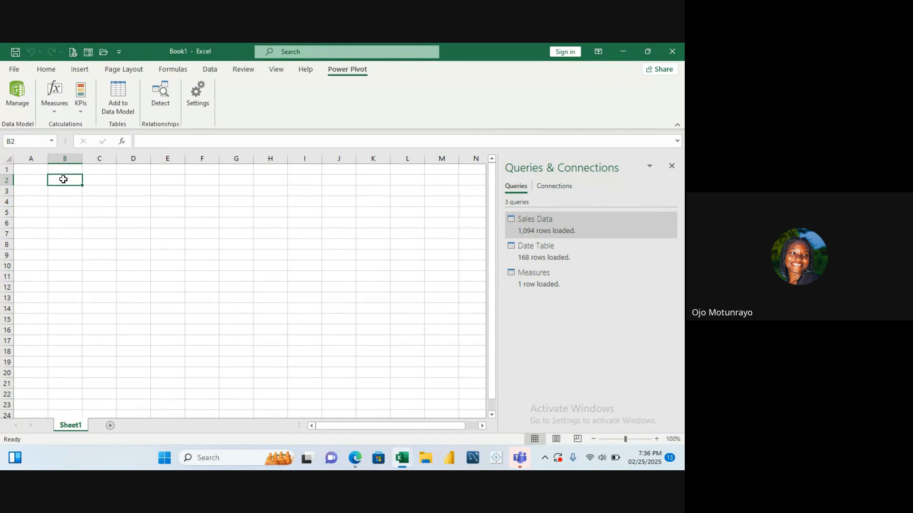
{"action": "left_click", "coordinate": [79, 71]}
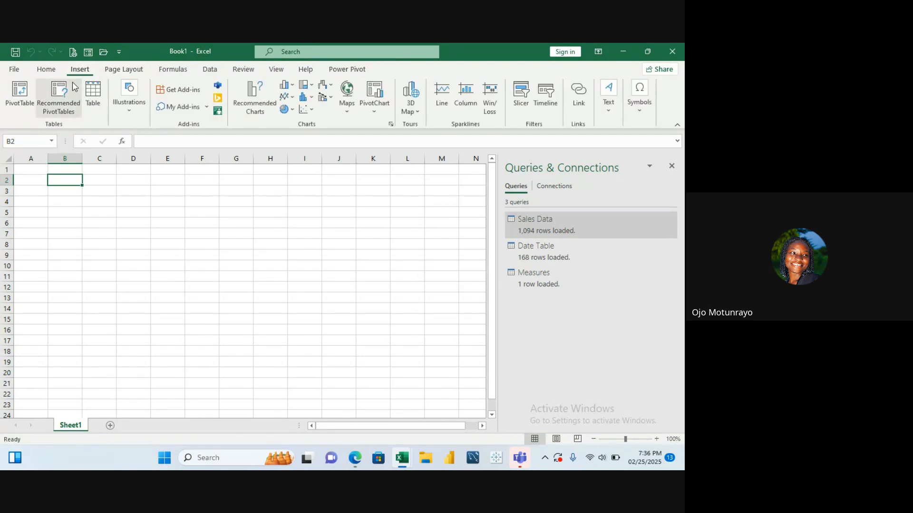
{"action": "left_click", "coordinate": [26, 95]}
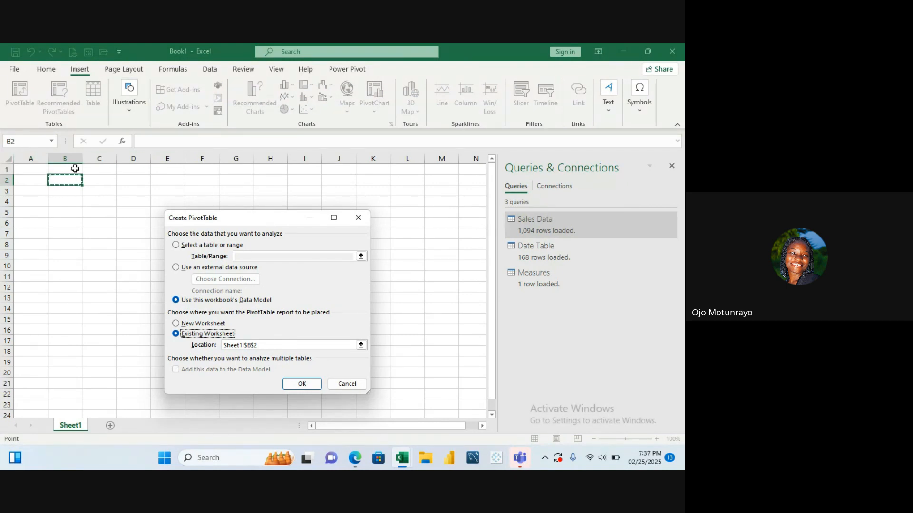
{"action": "left_click", "coordinate": [361, 220]}
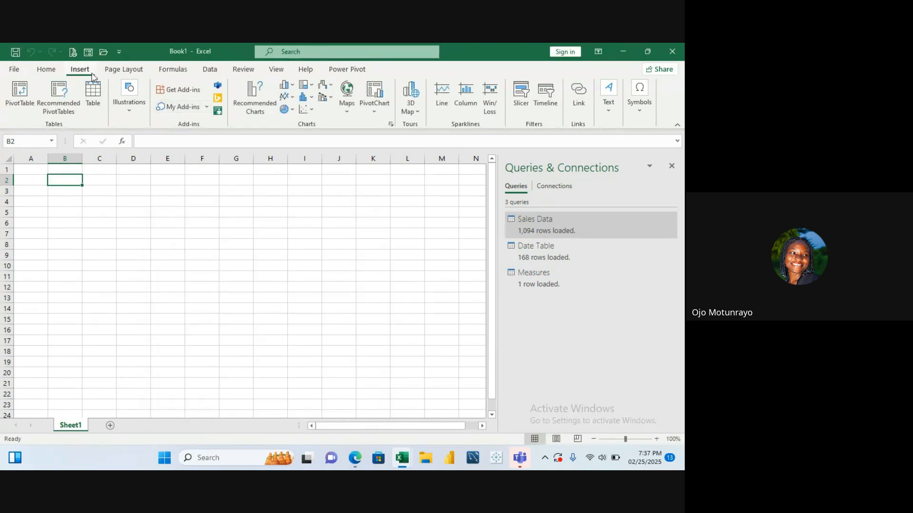
{"action": "left_click", "coordinate": [26, 101]}
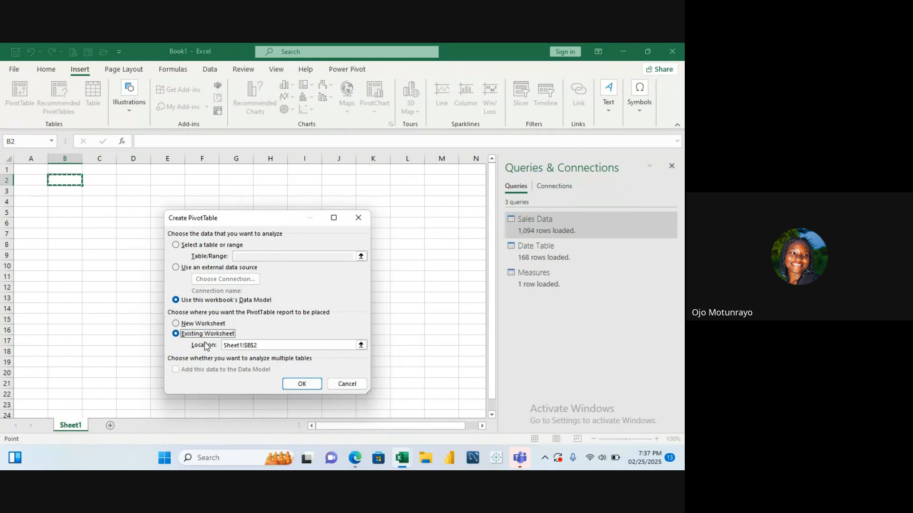
{"action": "left_click", "coordinate": [302, 383]}
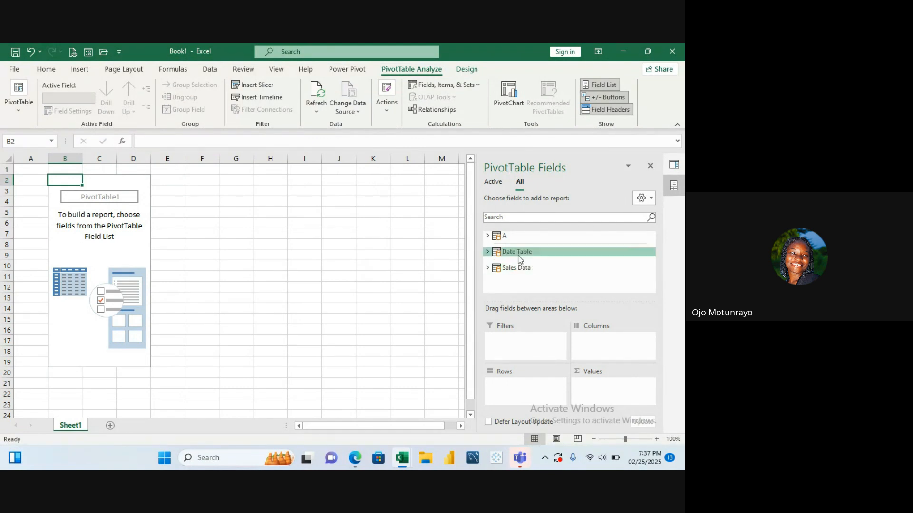
Expand table A in the PivotTable field list, check the relationship diagram in Power Pivot, and return to the workbook
{"action": "left_click", "coordinate": [487, 237]}
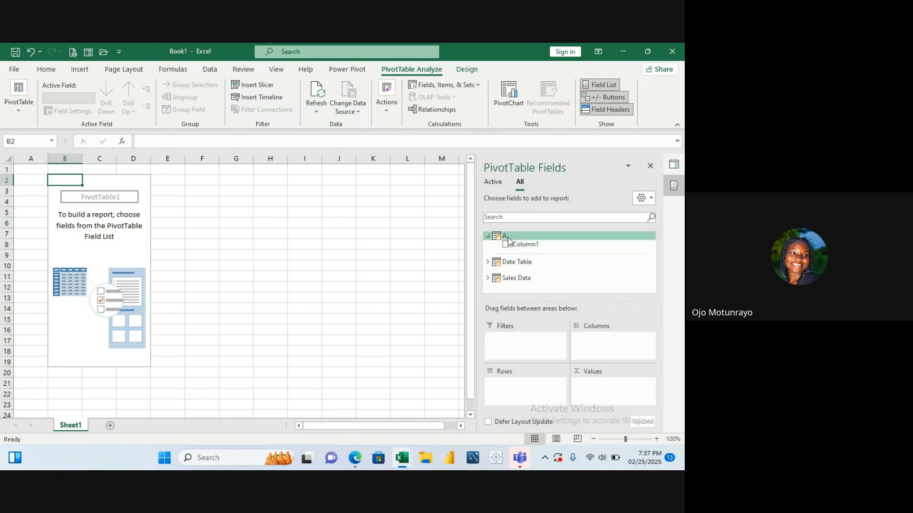
{"action": "left_click", "coordinate": [507, 239]}
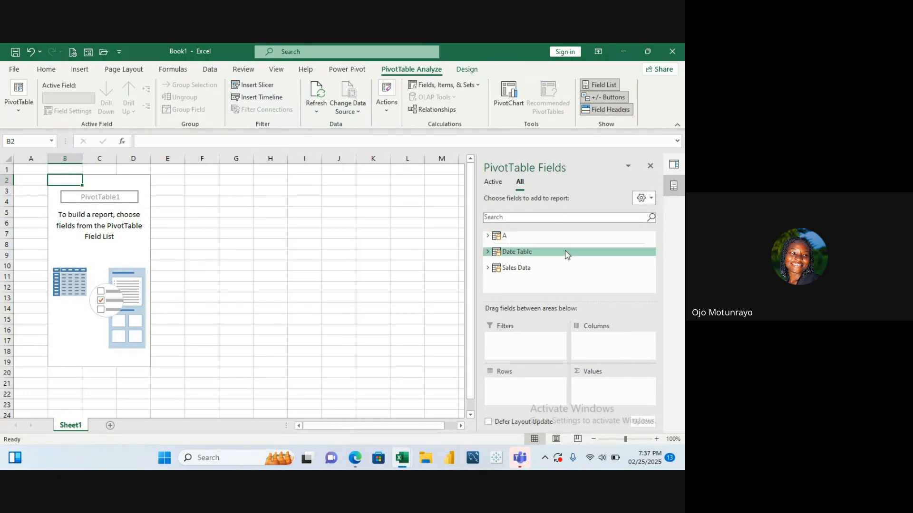
{"action": "left_click", "coordinate": [542, 236]}
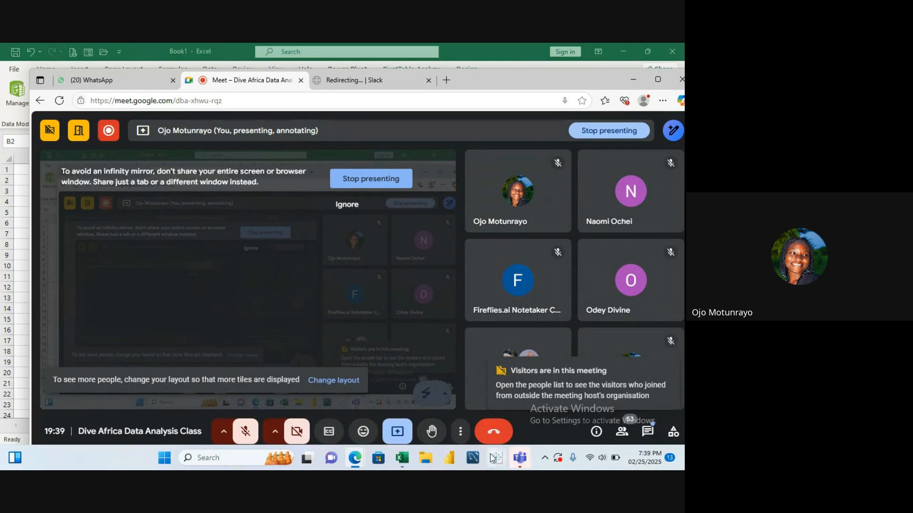
{"action": "mouse_move", "coordinate": [406, 463]}
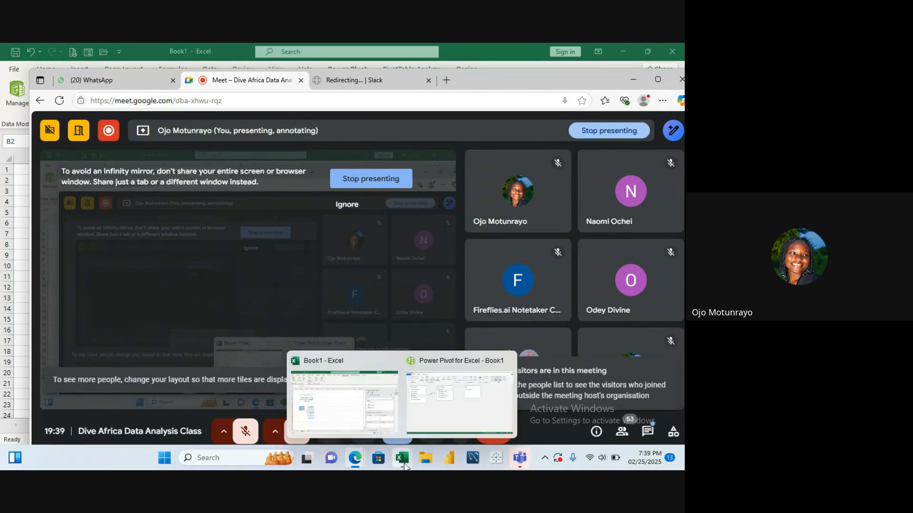
{"action": "left_click", "coordinate": [430, 403]}
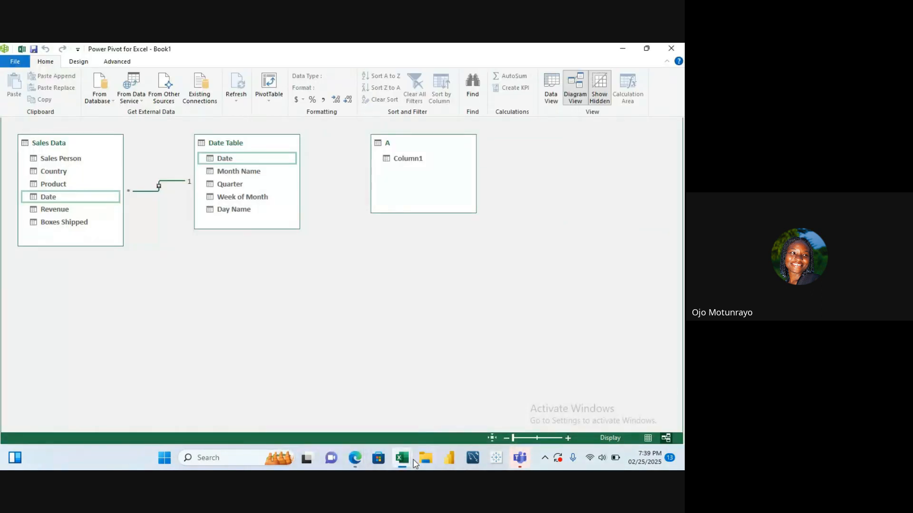
{"action": "mouse_move", "coordinate": [413, 462]}
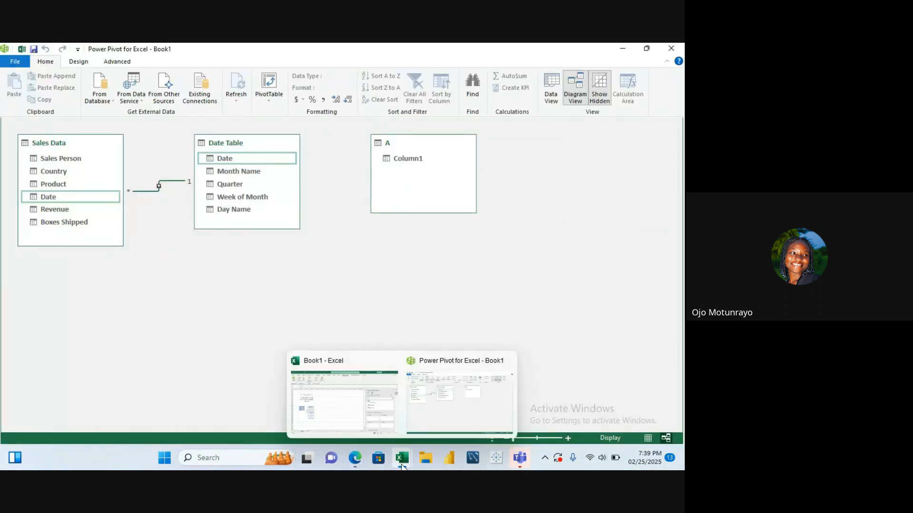
{"action": "left_click", "coordinate": [340, 425]}
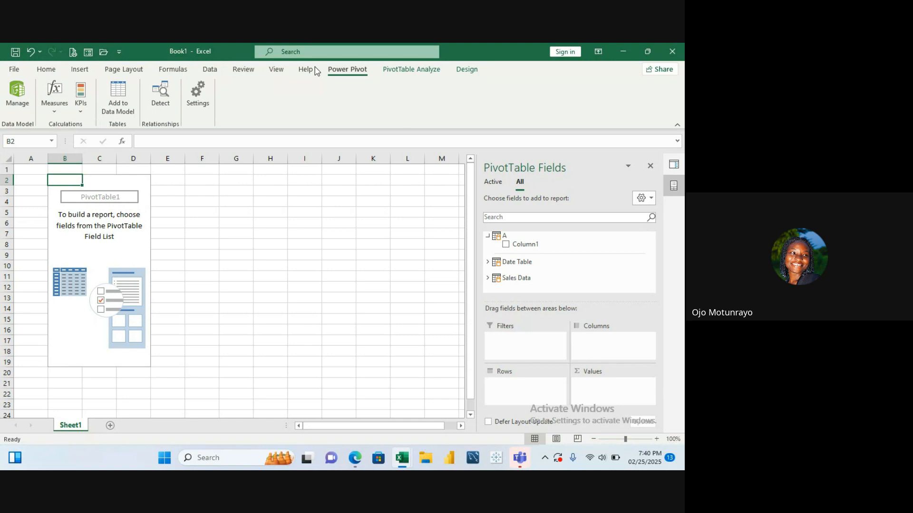
{"action": "left_click", "coordinate": [54, 98]}
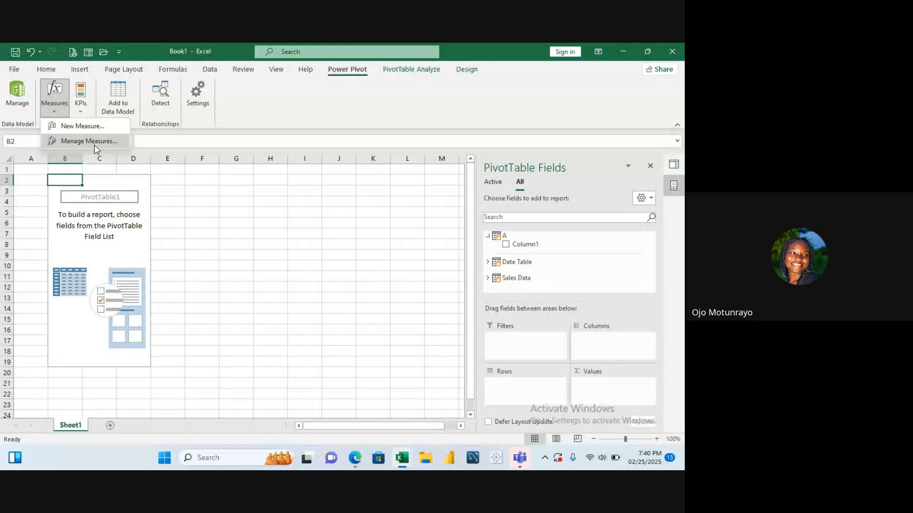
{"action": "left_click", "coordinate": [91, 126]}
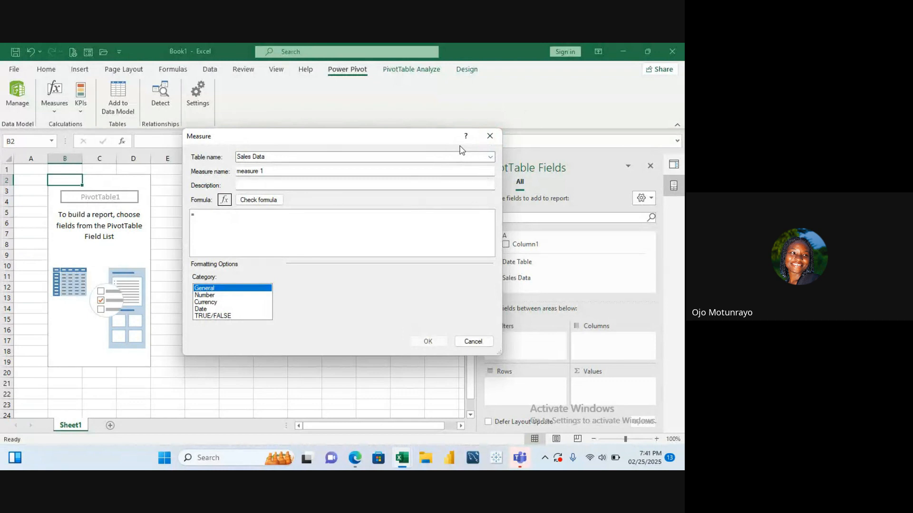
{"action": "left_click", "coordinate": [490, 136]}
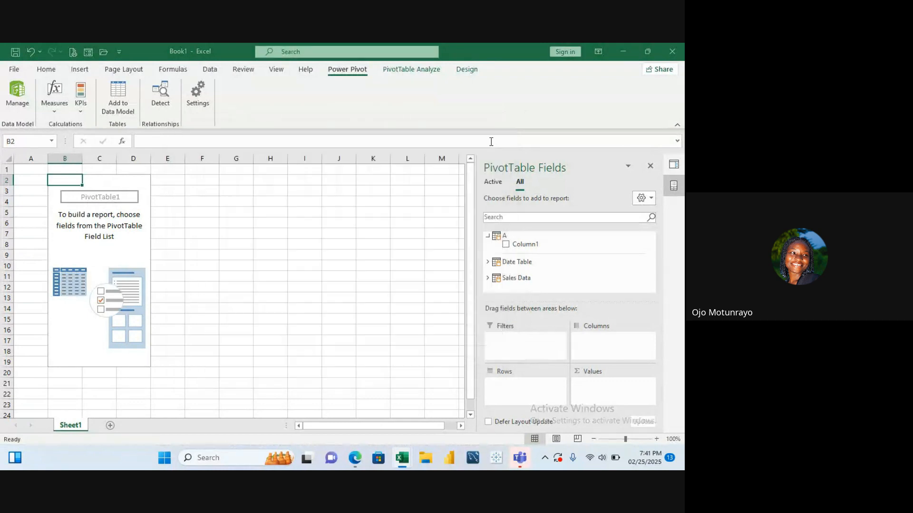
Start a new Power Pivot measure and assign it to table A
{"action": "left_click", "coordinate": [61, 112]}
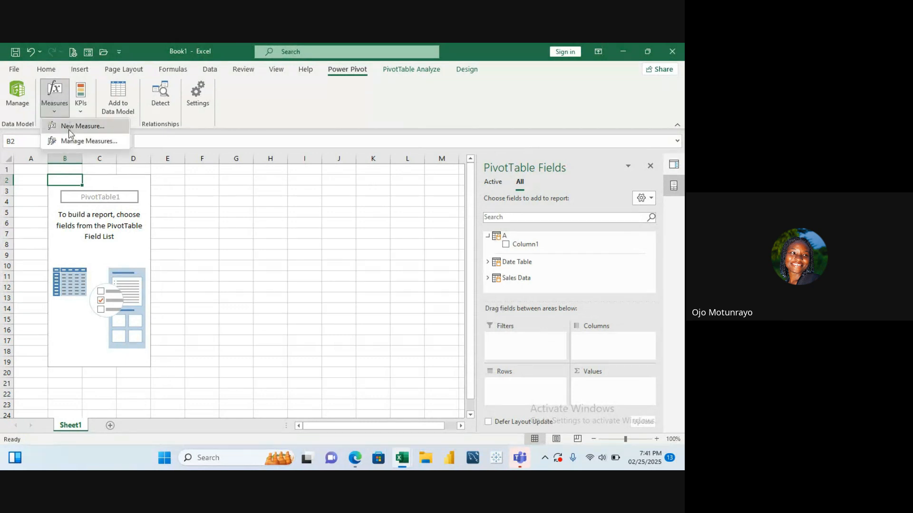
{"action": "left_click", "coordinate": [69, 127]}
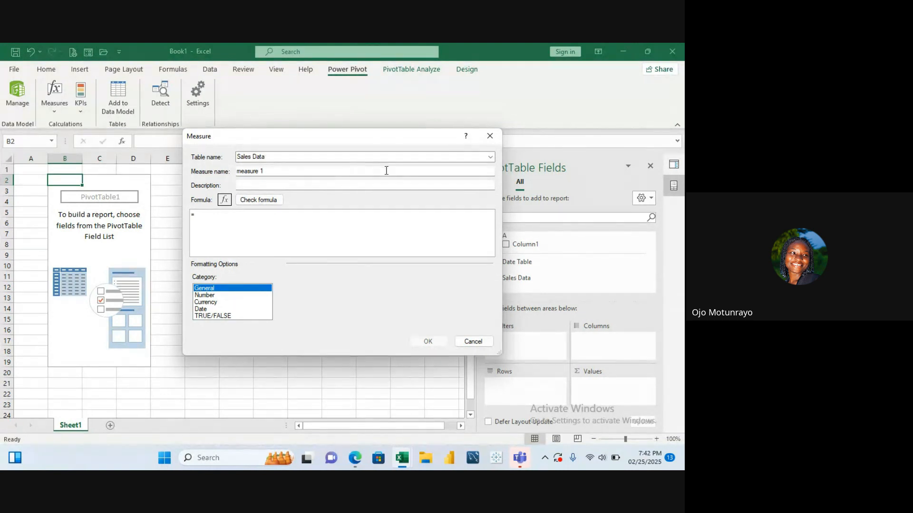
{"action": "left_click", "coordinate": [490, 158]}
{"action": "left_click", "coordinate": [341, 188]}
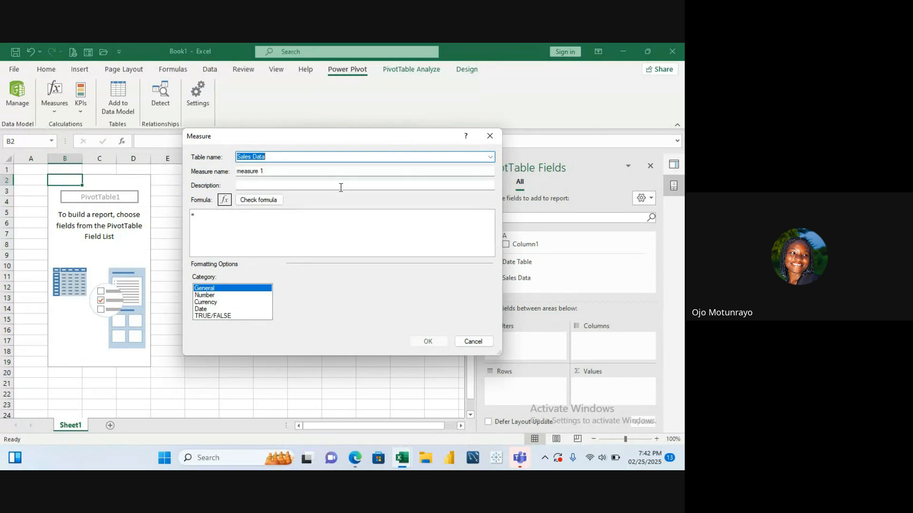
{"action": "left_click", "coordinate": [490, 157]}
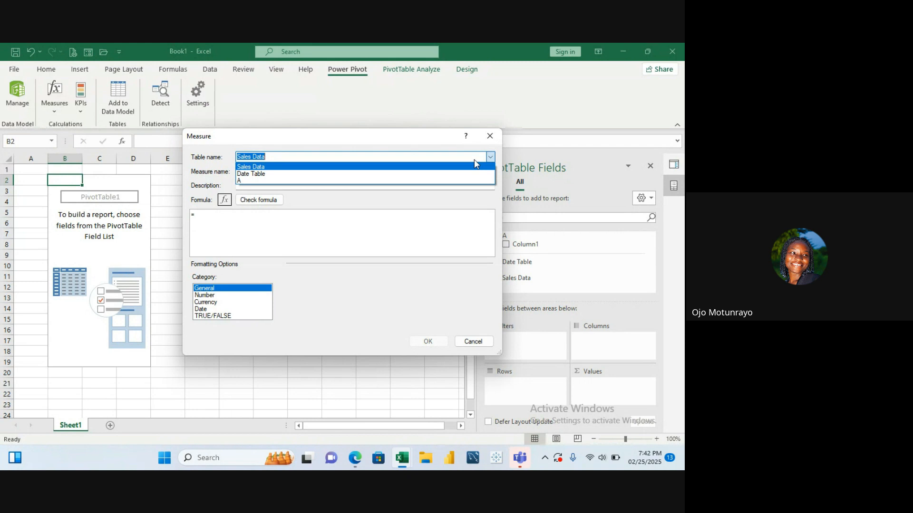
{"action": "left_click", "coordinate": [369, 177]}
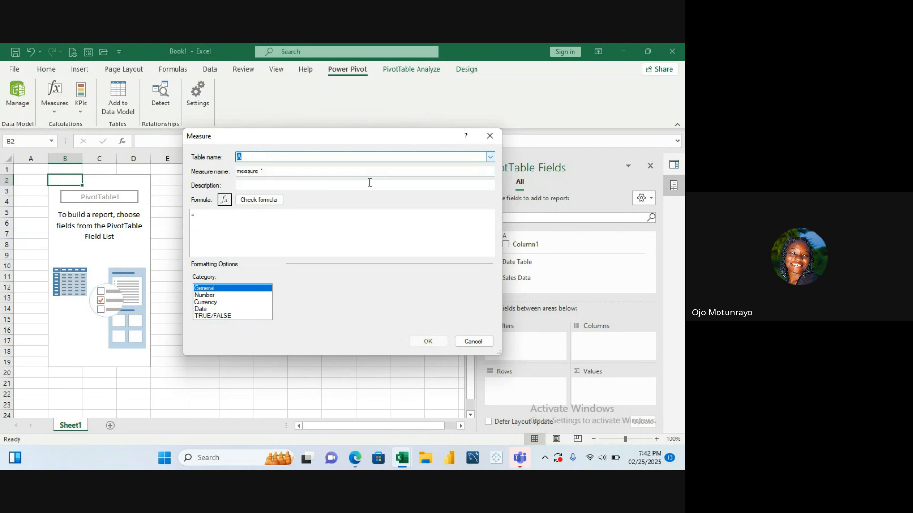
Replace the measure's default name with Revenue
{"action": "left_click", "coordinate": [293, 170]}
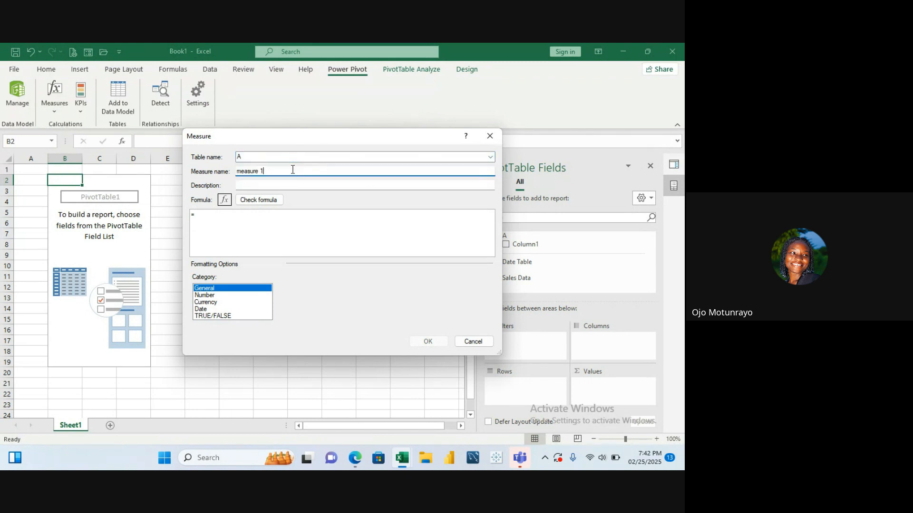
{"action": "key", "text": "BackSpace"}
{"action": "key", "text": "BackSpace"}
{"action": "key", "text": "BackSpace"}
{"action": "key", "text": "BackSpace"}
{"action": "key", "text": "BackSpace"}
{"action": "key", "text": "BackSpace"}
{"action": "key", "text": "BackSpace"}
{"action": "type", "text": "Tota"}
{"action": "key", "text": "BackSpace"}
{"action": "key", "text": "BackSpace"}
{"action": "key", "text": "BackSpace"}
{"action": "key", "text": "BackSpace"}
{"action": "key", "text": "BackSpace"}
{"action": "type", "text": "Revenue"}
Enter the formula =SUM('Sales Data'[Revenue]) for the Revenue measure and check it for errors
{"action": "left_click", "coordinate": [208, 218]}
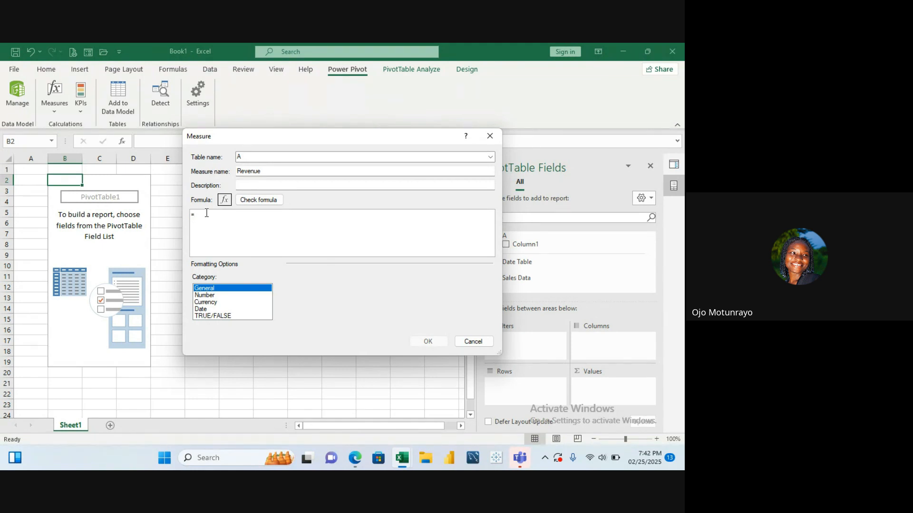
{"action": "type", "text": "sum"}
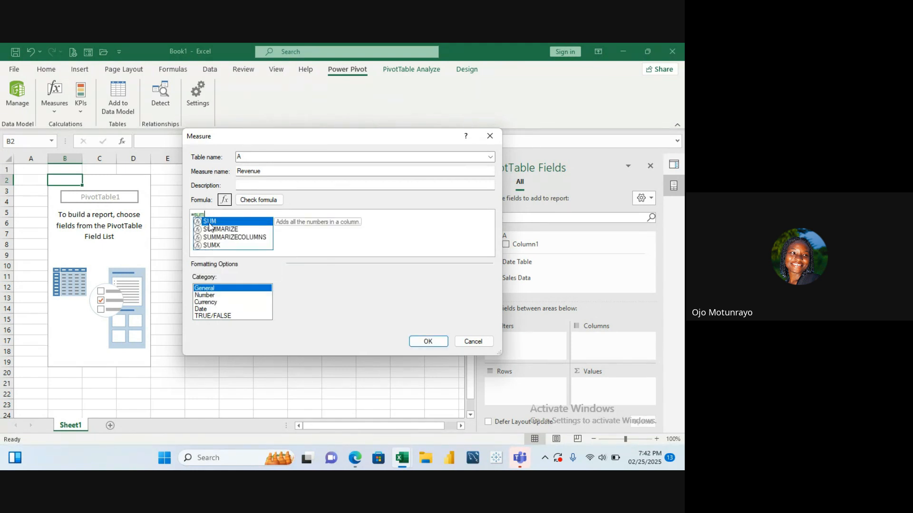
{"action": "key", "text": "Tab"}
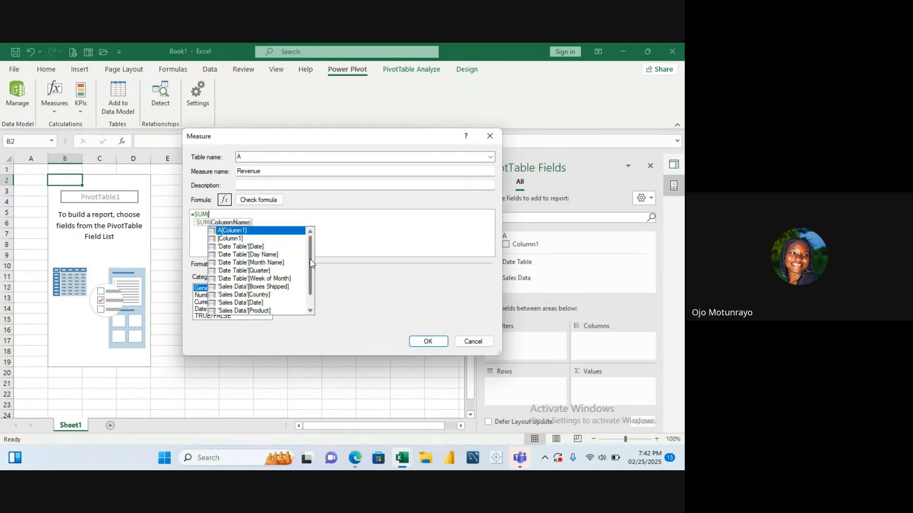
{"action": "left_click_drag", "start_coordinate": [310, 259], "coordinate": [312, 282]}
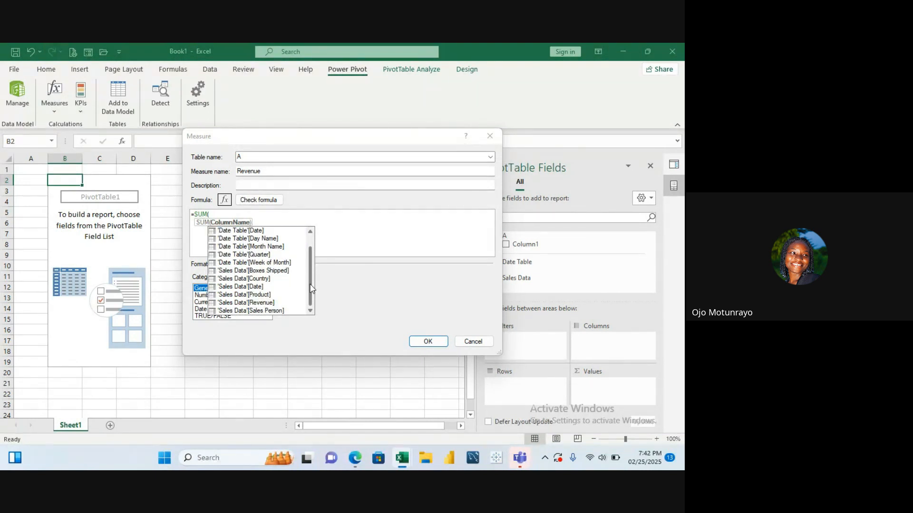
{"action": "left_click", "coordinate": [256, 303]}
{"action": "double_click", "coordinate": [256, 302]}
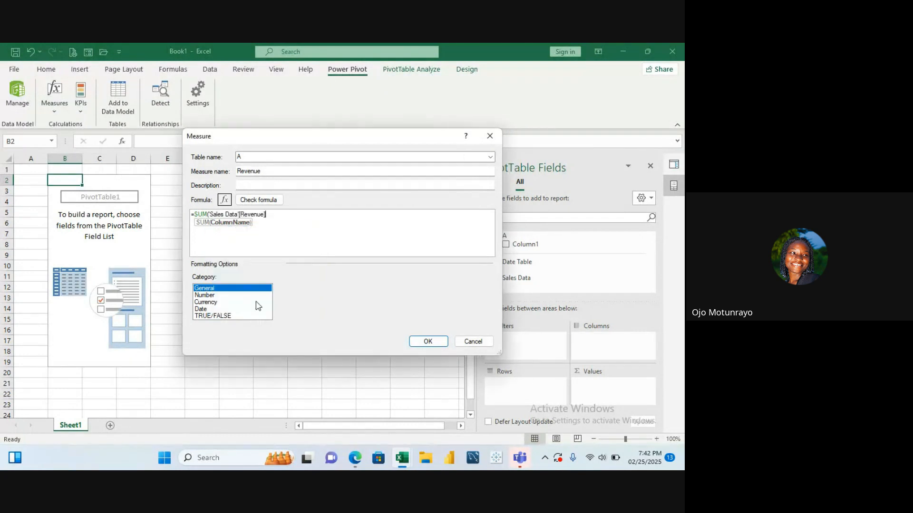
{"action": "type", "text": ")"}
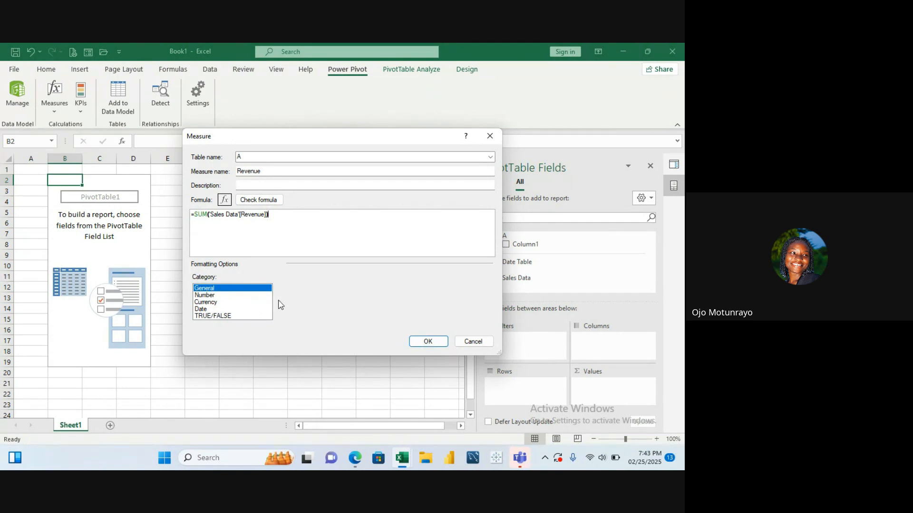
{"action": "left_click", "coordinate": [256, 202]}
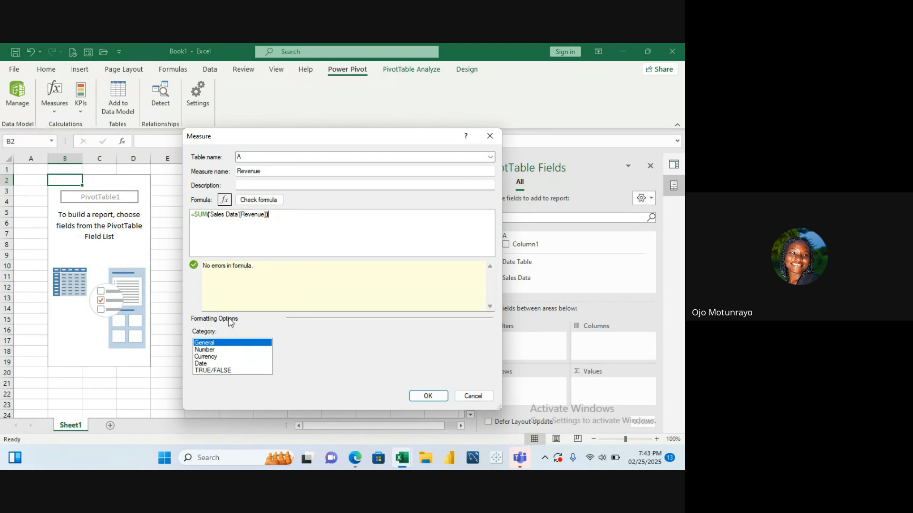
Format the measure as Currency with the $ symbol and 0 decimal places, and try to save it
{"action": "left_click", "coordinate": [216, 357]}
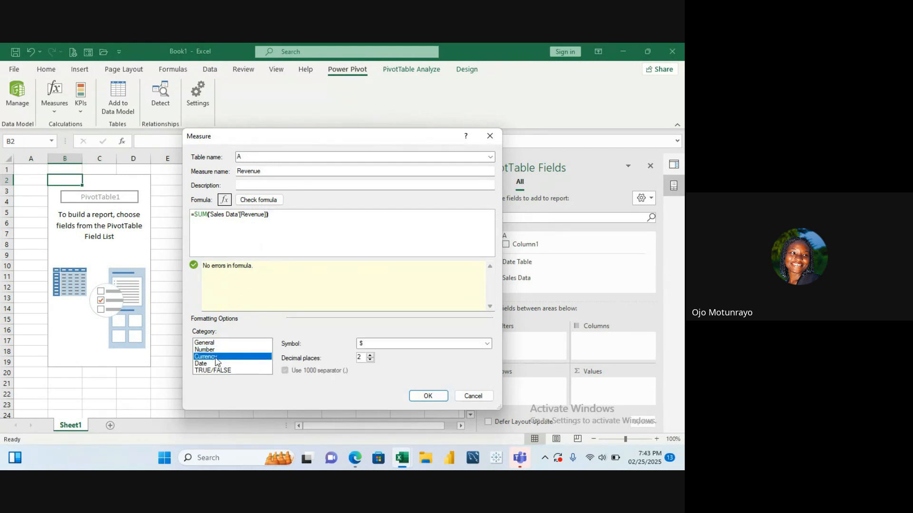
{"action": "left_click", "coordinate": [370, 361]}
{"action": "left_click", "coordinate": [370, 361]}
{"action": "left_click", "coordinate": [435, 397]}
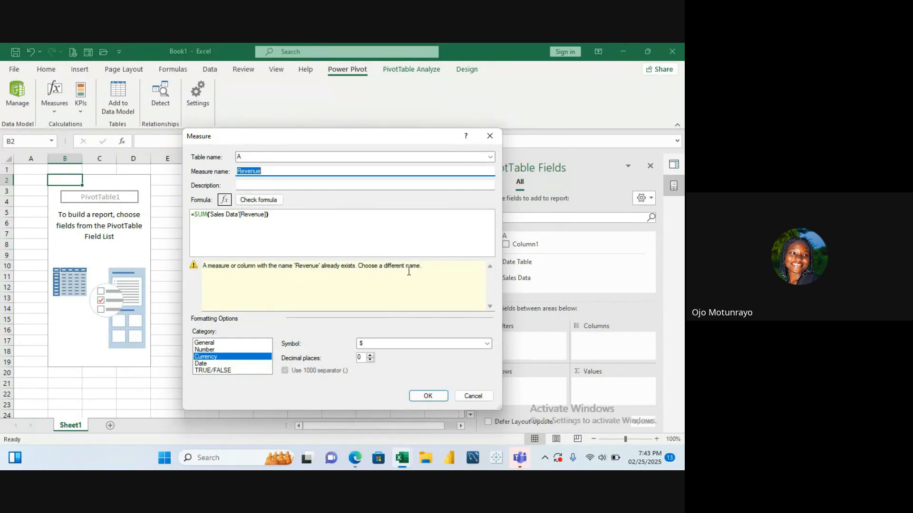
Rename the measure to Total Revenue and save it
{"action": "left_click", "coordinate": [266, 171]}
{"action": "key", "text": "BackSpace"}
{"action": "key", "text": "BackSpace"}
{"action": "key", "text": "BackSpace"}
{"action": "key", "text": "BackSpace"}
{"action": "key", "text": "BackSpace"}
{"action": "key", "text": "BackSpace"}
{"action": "key", "text": "BackSpace"}
{"action": "type", "text": "Total Revenue"}
{"action": "left_click", "coordinate": [426, 396]}
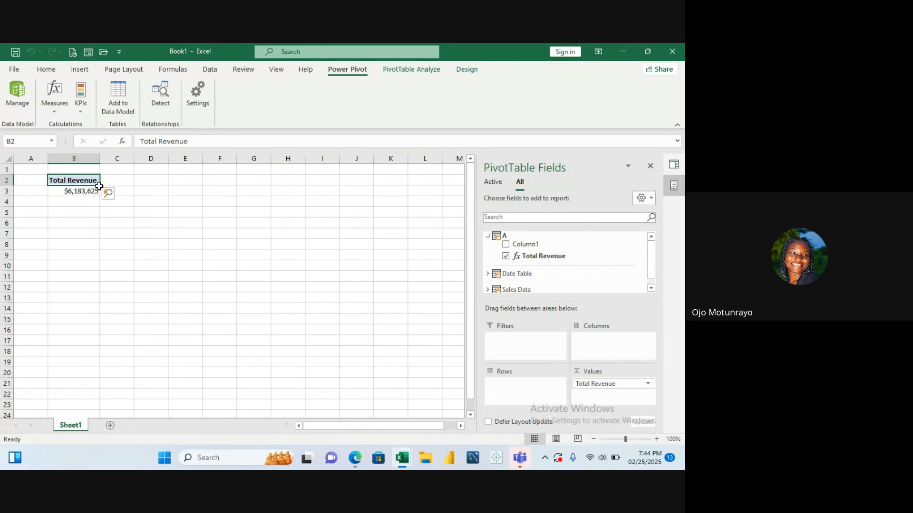
{"action": "left_click", "coordinate": [74, 191]}
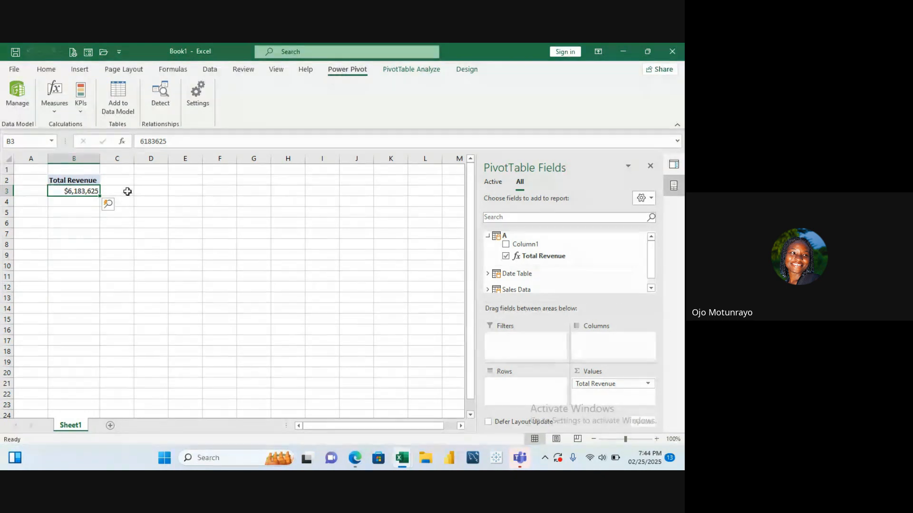
{"action": "left_click", "coordinate": [91, 182]}
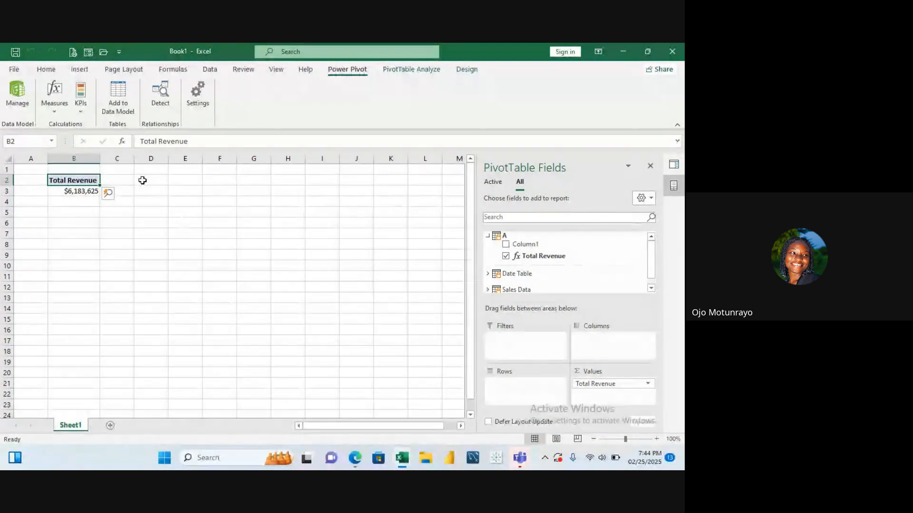
{"action": "left_click", "coordinate": [83, 190]}
{"action": "left_click", "coordinate": [80, 179]}
{"action": "left_click", "coordinate": [112, 180]}
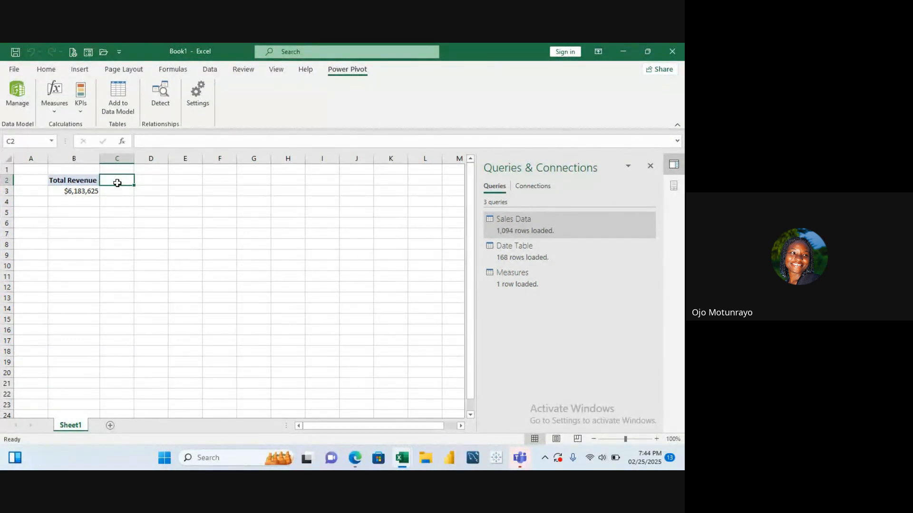
{"action": "left_click", "coordinate": [88, 182]}
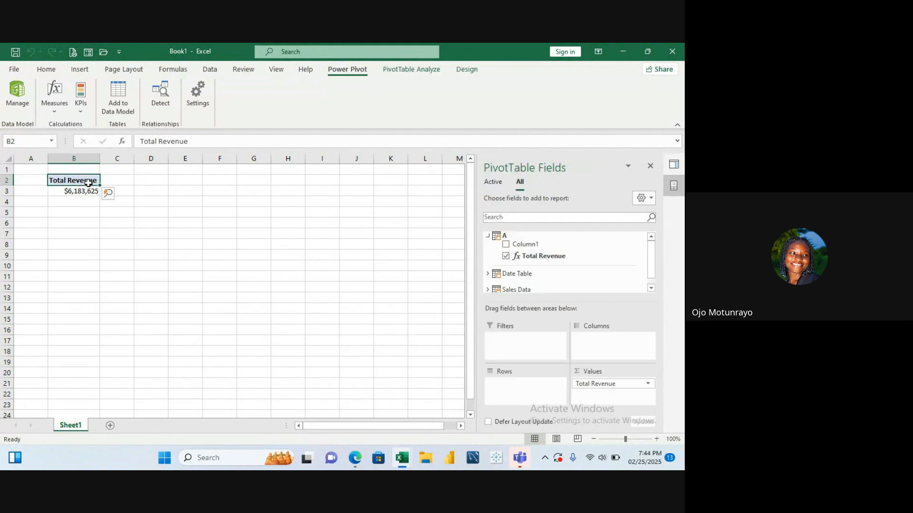
{"action": "left_click", "coordinate": [115, 181]}
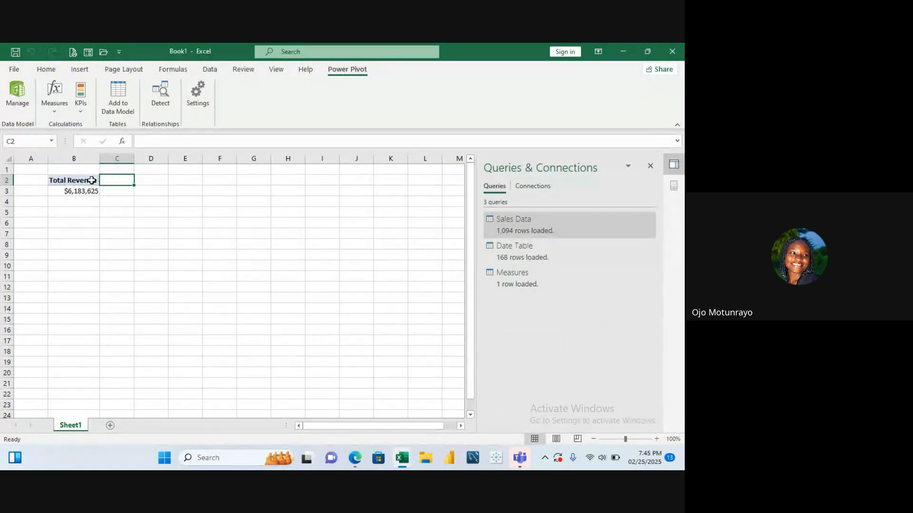
{"action": "left_click", "coordinate": [92, 181]}
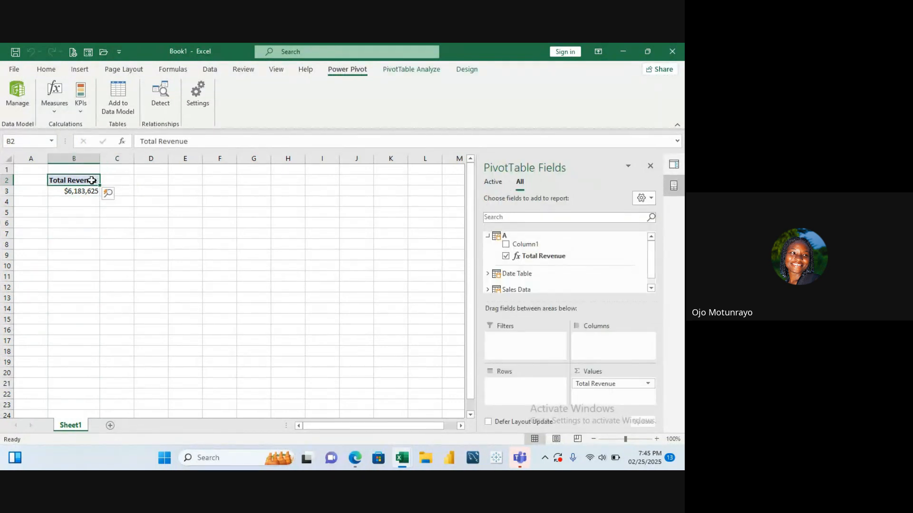
Insert a second PivotTable from the workbook's Data Model at cell C2 of the existing Sheet1
{"action": "left_click", "coordinate": [107, 179]}
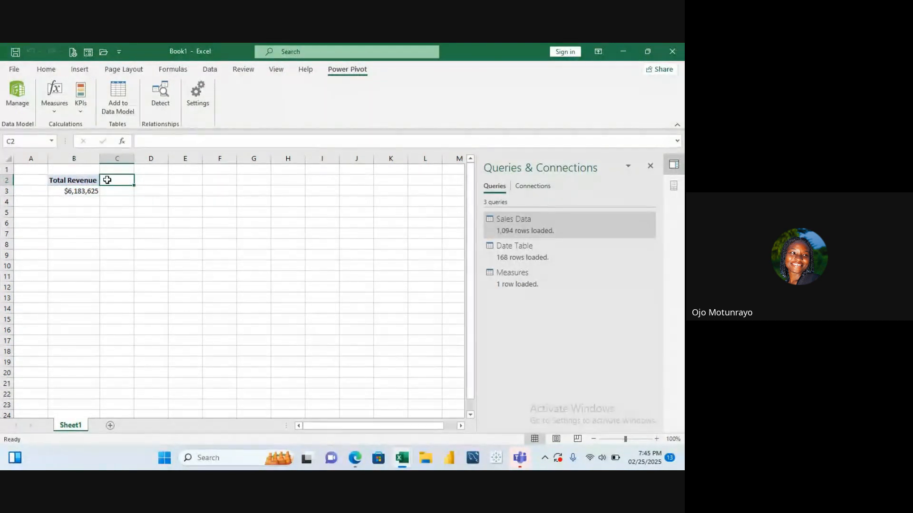
{"action": "left_click", "coordinate": [81, 70]}
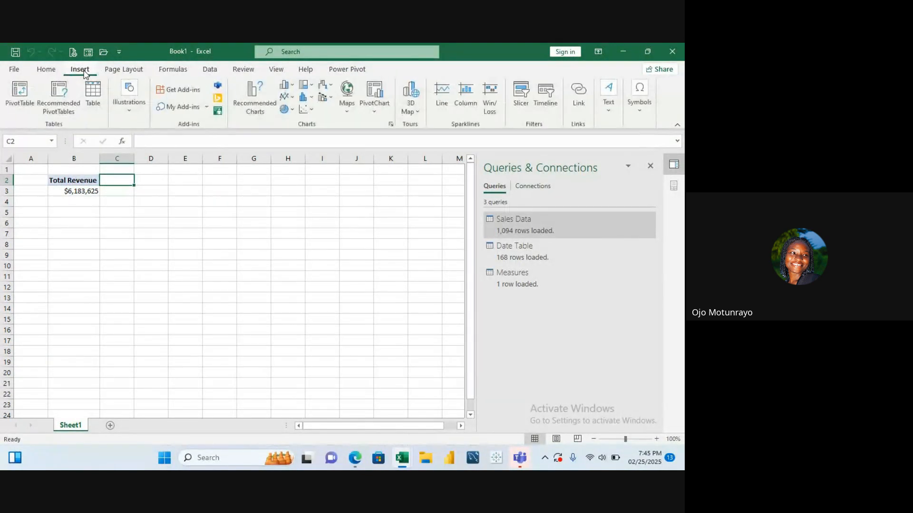
{"action": "left_click", "coordinate": [24, 95]}
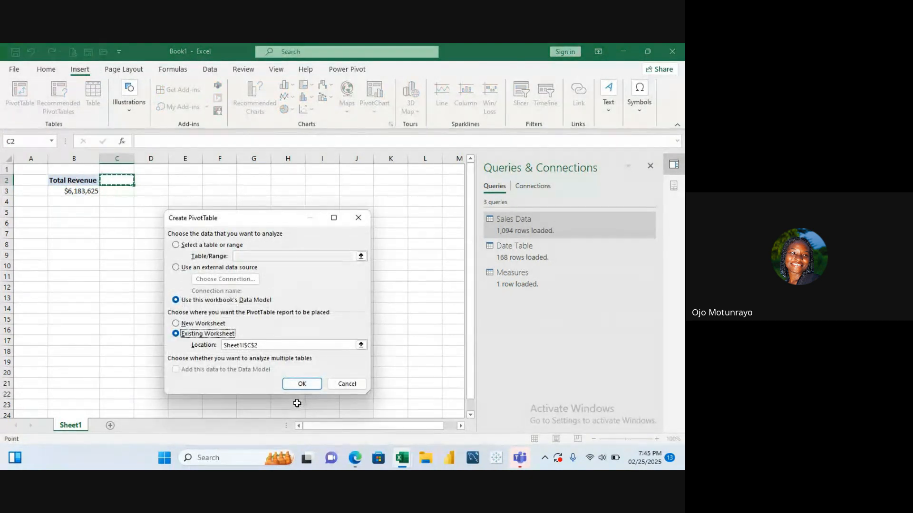
{"action": "left_click", "coordinate": [302, 383]}
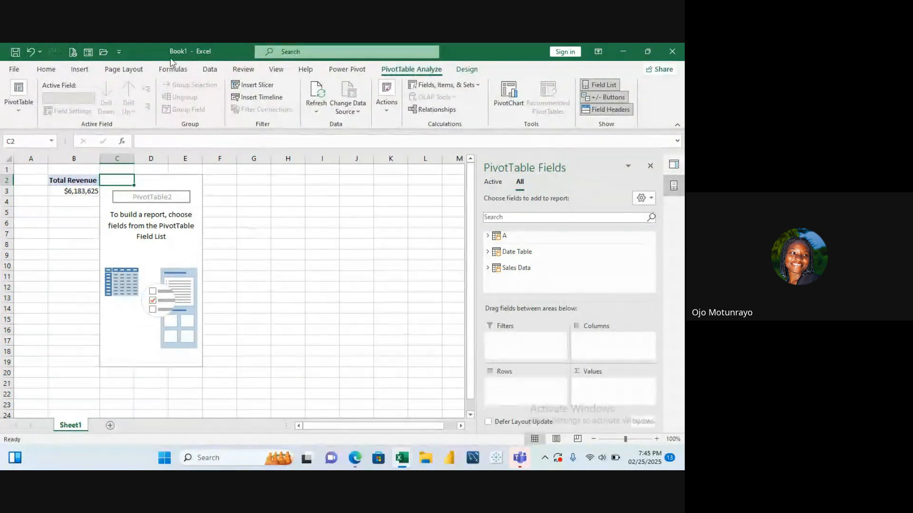
Start a new Power Pivot measure in table A and name it Total Boxes Shipped
{"action": "left_click", "coordinate": [357, 69]}
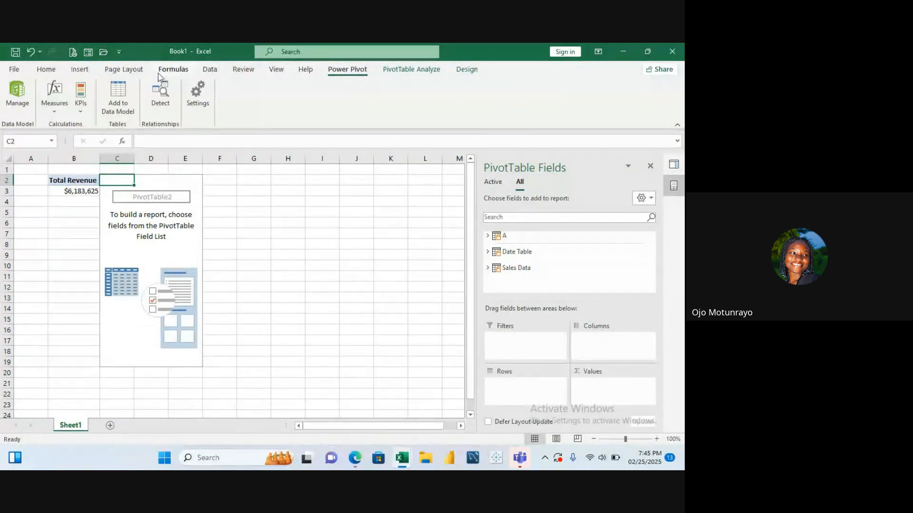
{"action": "left_click", "coordinate": [54, 106]}
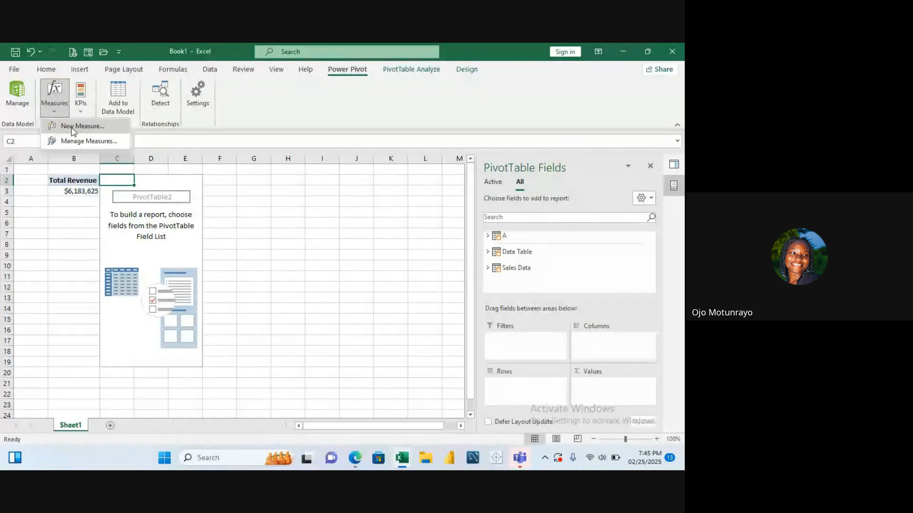
{"action": "left_click", "coordinate": [63, 126]}
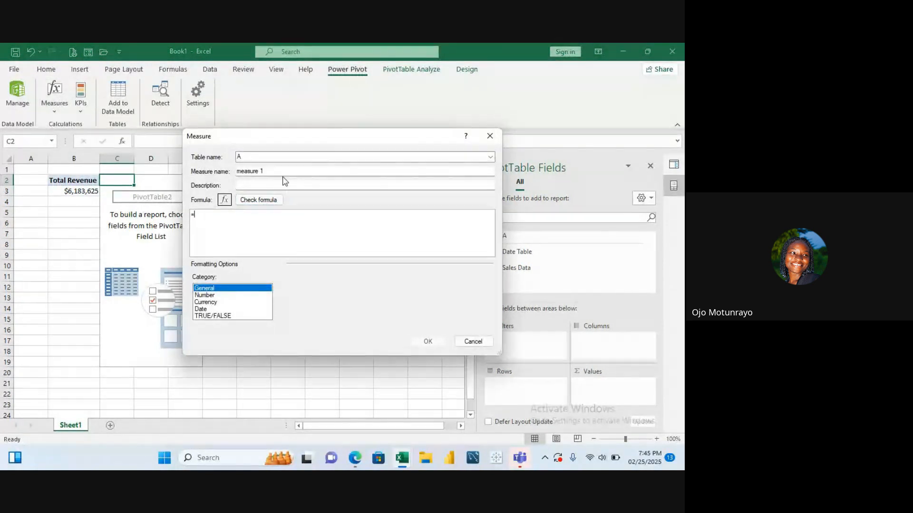
{"action": "left_click", "coordinate": [285, 171]}
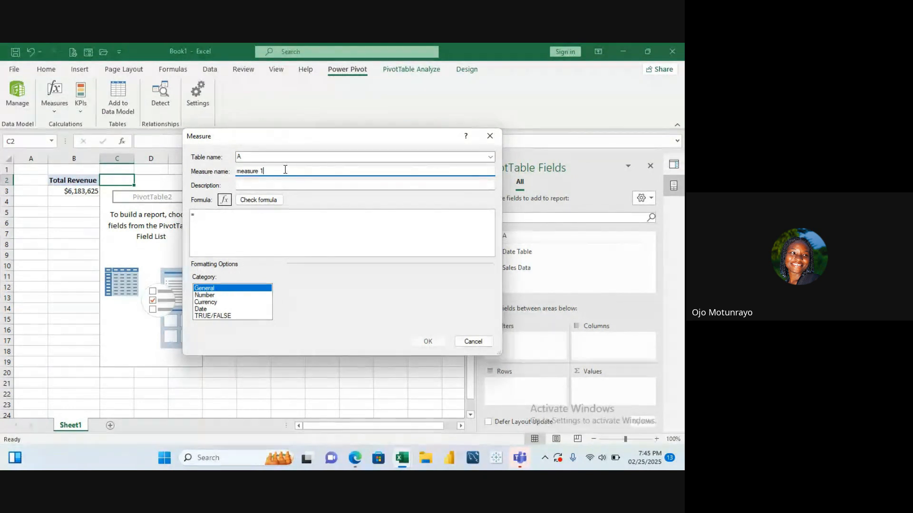
{"action": "key", "text": "BackSpace"}
{"action": "key", "text": "BackSpace"}
{"action": "key", "text": "BackSpace"}
{"action": "key", "text": "BackSpace"}
{"action": "key", "text": "BackSpace"}
{"action": "key", "text": "BackSpace"}
{"action": "key", "text": "BackSpace"}
{"action": "key", "text": "BackSpace"}
{"action": "type", "text": "Tota"}
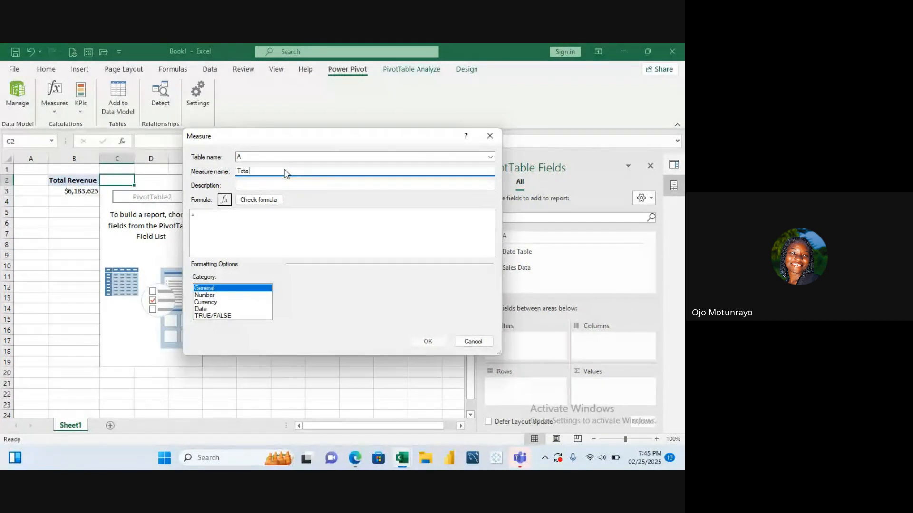
{"action": "type", "text": "l V"}
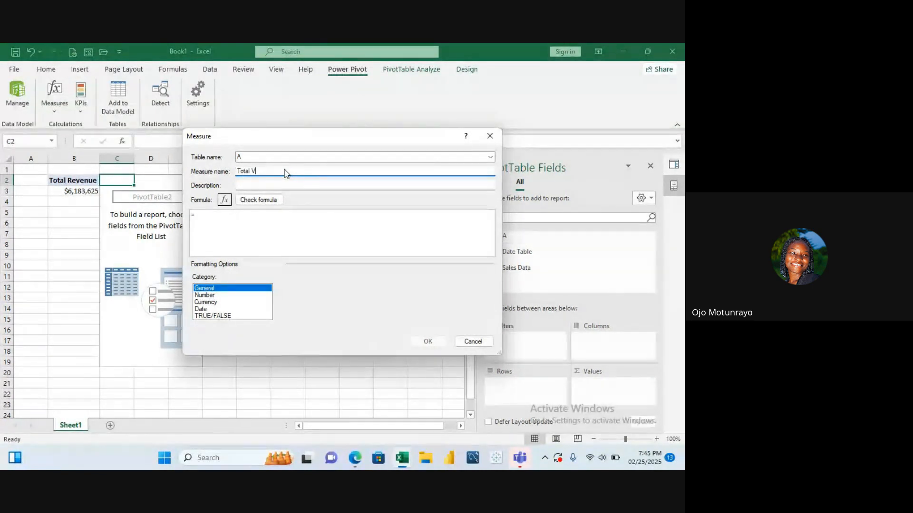
{"action": "key", "text": "BackSpace"}
{"action": "type", "text": "Box"}
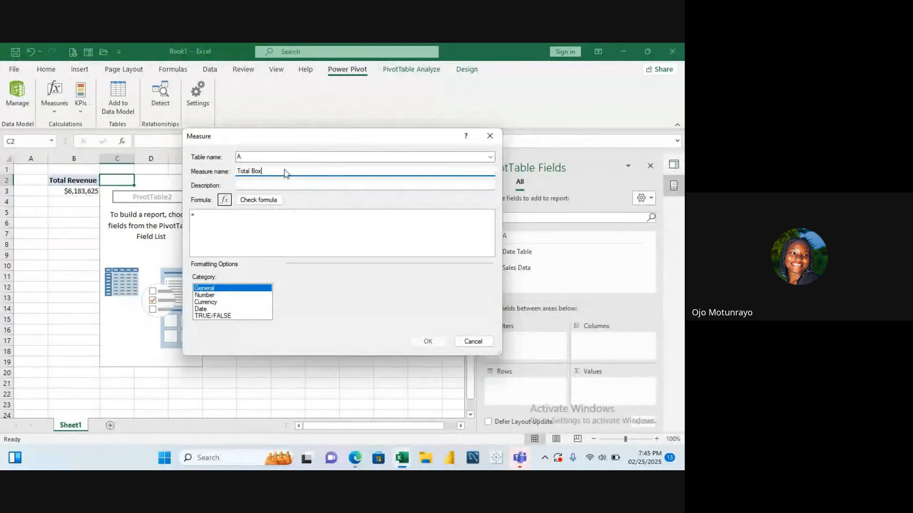
{"action": "type", "text": "es Shipped"}
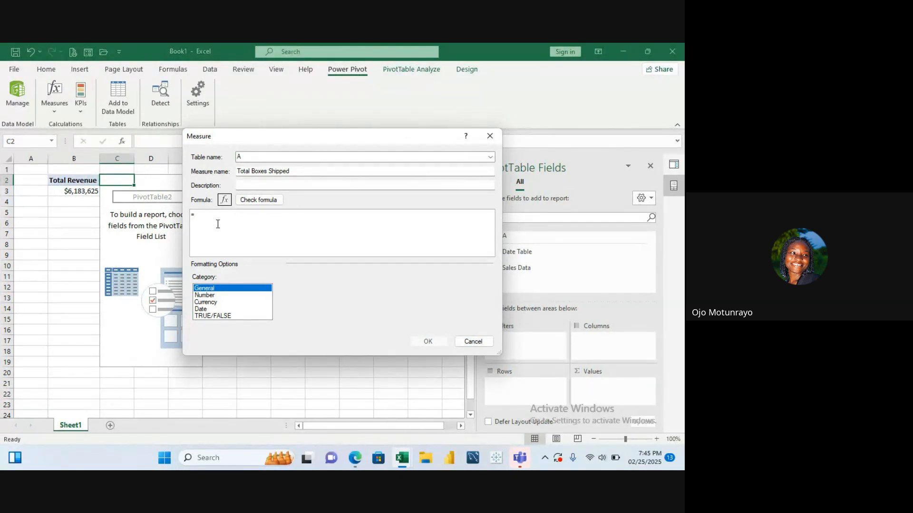
Define the measure as =SUM('Sales Data'[Boxes Shipped]) and save it in Number format with 0 decimal places and the 1000 separator
{"action": "type", "text": "sum"}
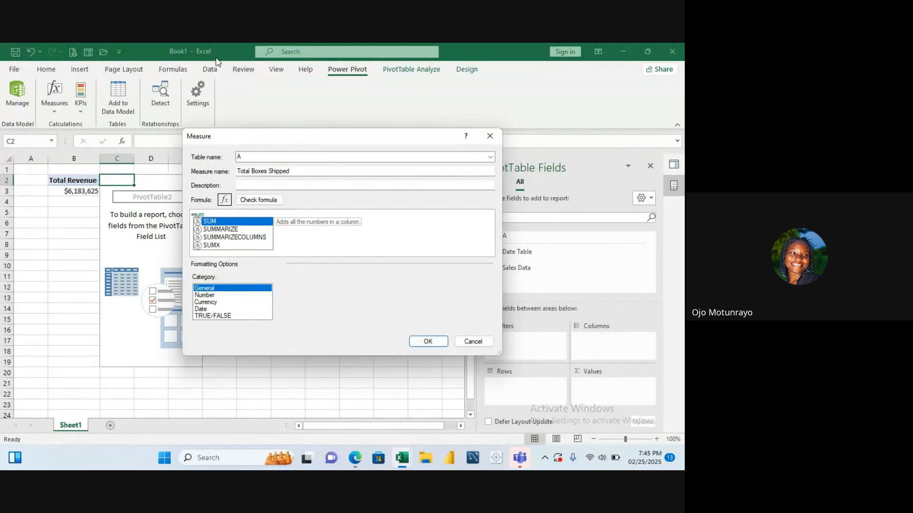
{"action": "double_click", "coordinate": [230, 223]}
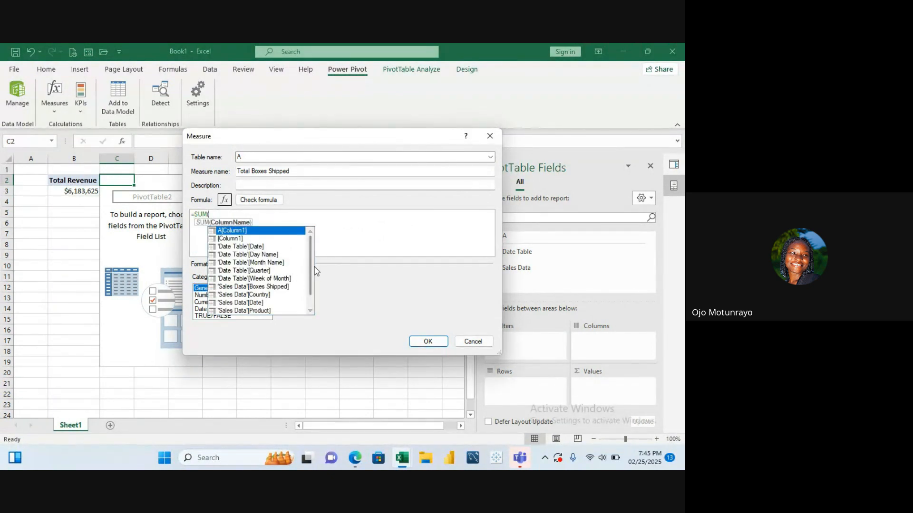
{"action": "left_click", "coordinate": [310, 311]}
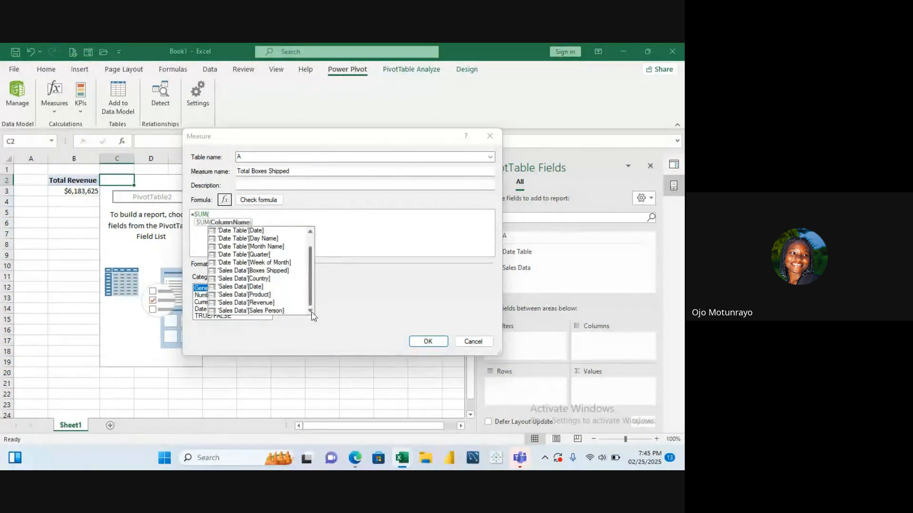
{"action": "left_click", "coordinate": [233, 271]}
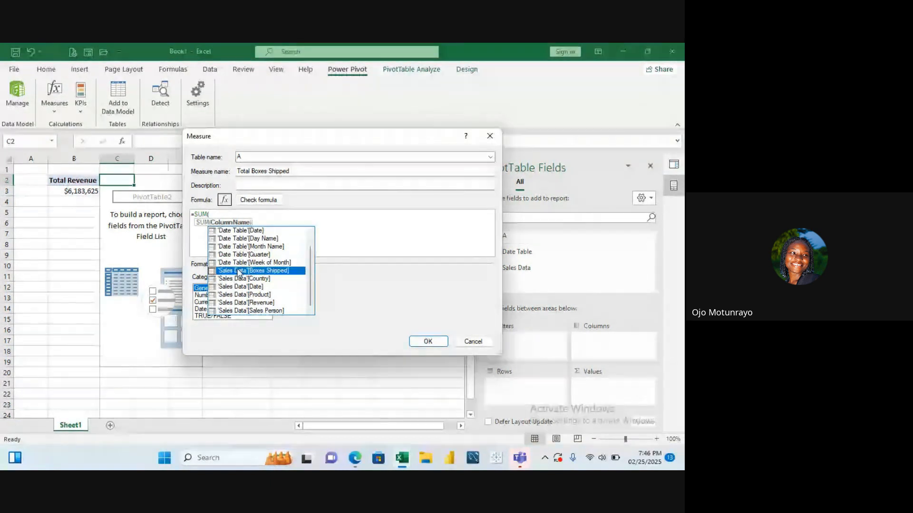
{"action": "double_click", "coordinate": [239, 272]}
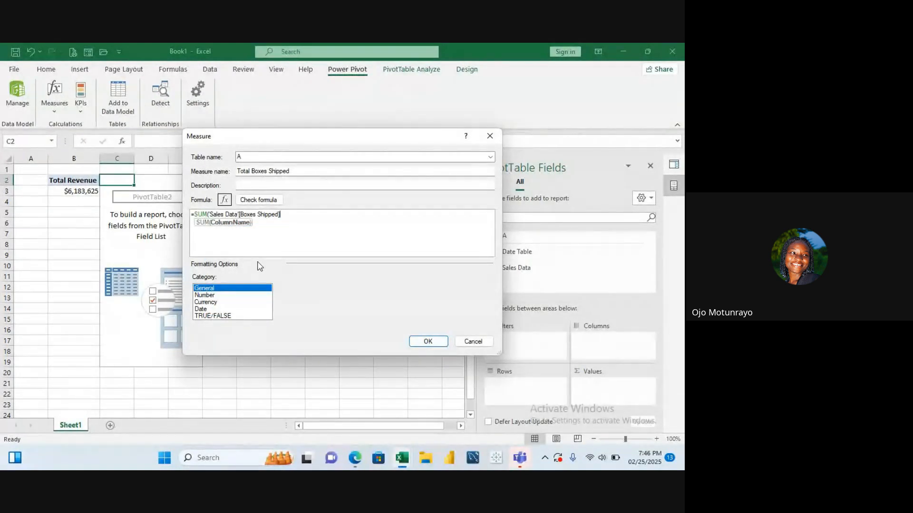
{"action": "type", "text": ")"}
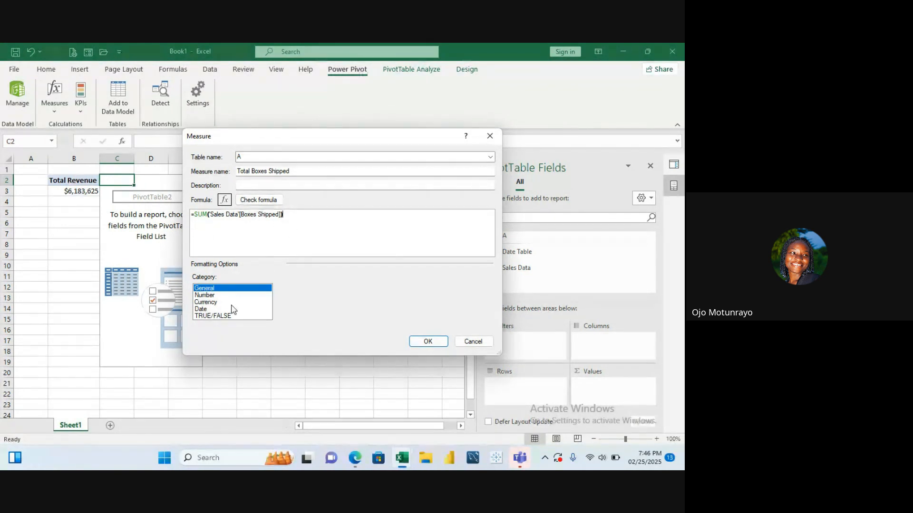
{"action": "left_click", "coordinate": [205, 296]}
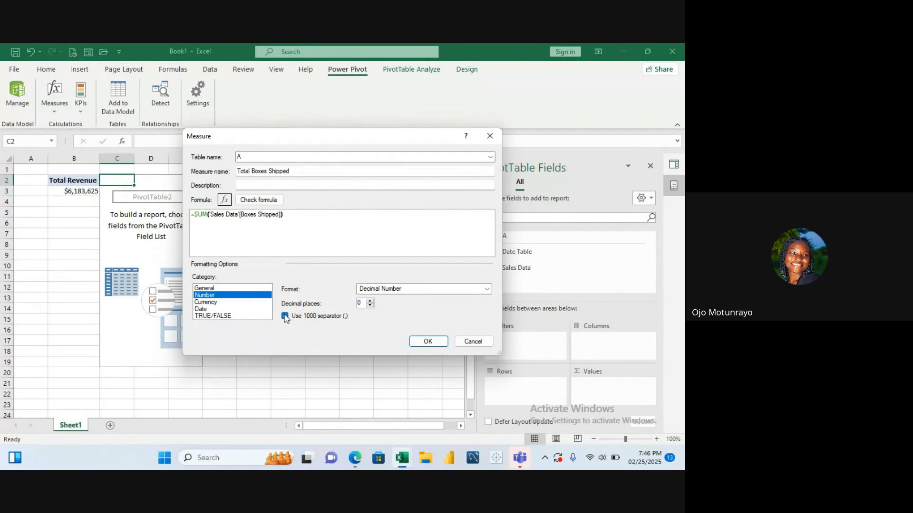
{"action": "left_click", "coordinate": [422, 342]}
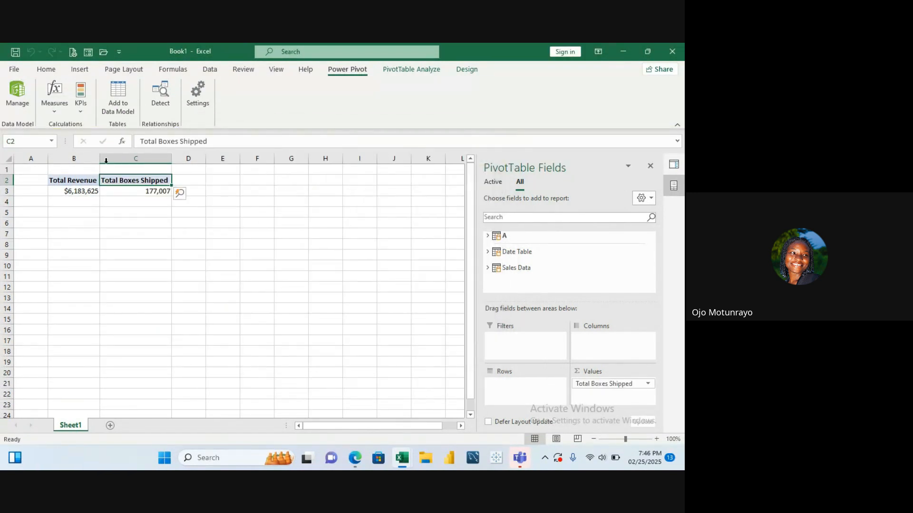
Compare the value fields of the Total Revenue and Total Boxes Shipped PivotTables, and expand table A to view its measures
{"action": "left_click", "coordinate": [87, 181]}
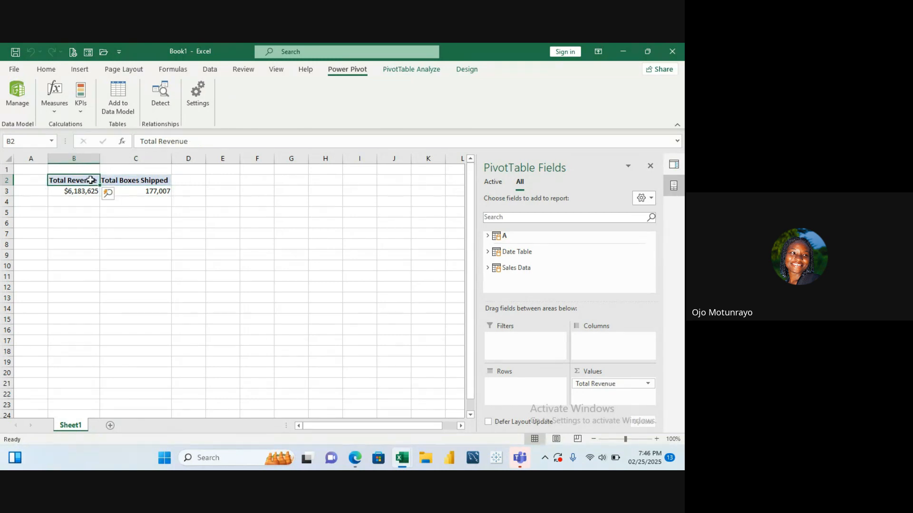
{"action": "left_click", "coordinate": [143, 182]}
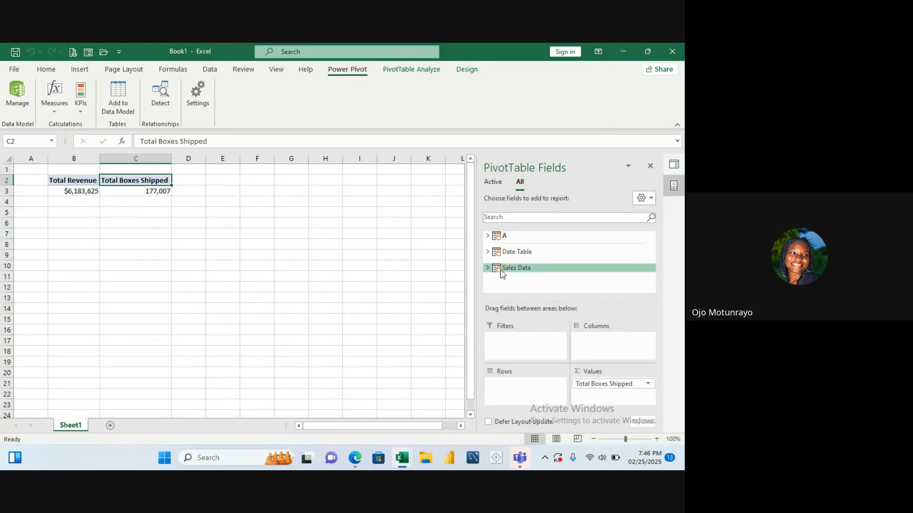
{"action": "left_click", "coordinate": [493, 253]}
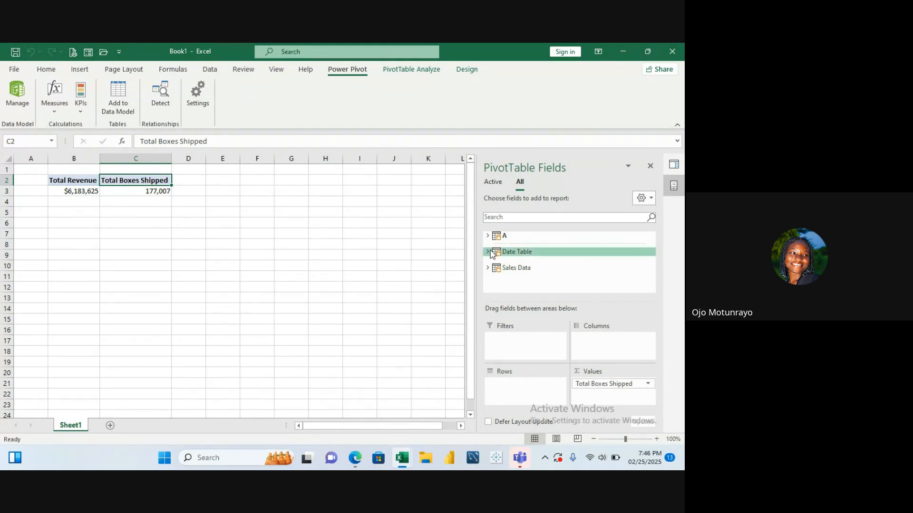
{"action": "left_click", "coordinate": [487, 237]}
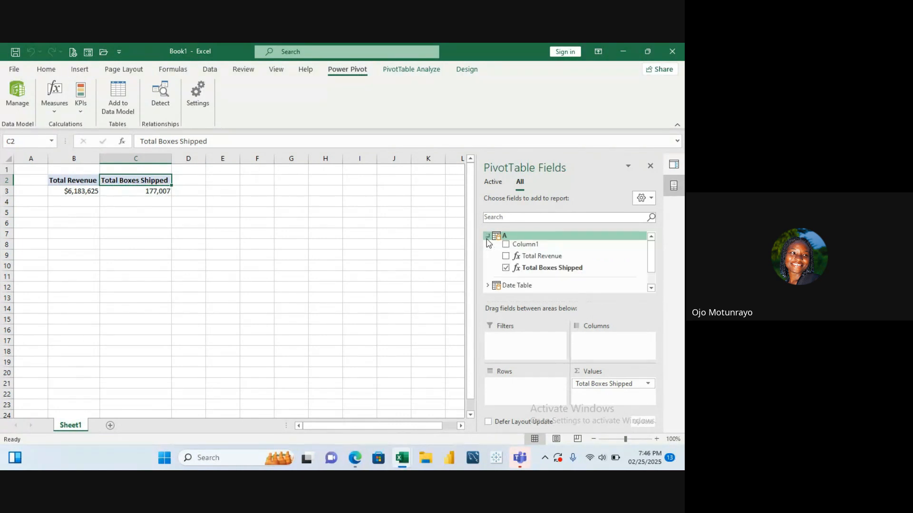
Remove and re-add Total Boxes Shipped in the second PivotTable, and temporarily add Total Revenue to it
{"action": "left_click", "coordinate": [505, 268]}
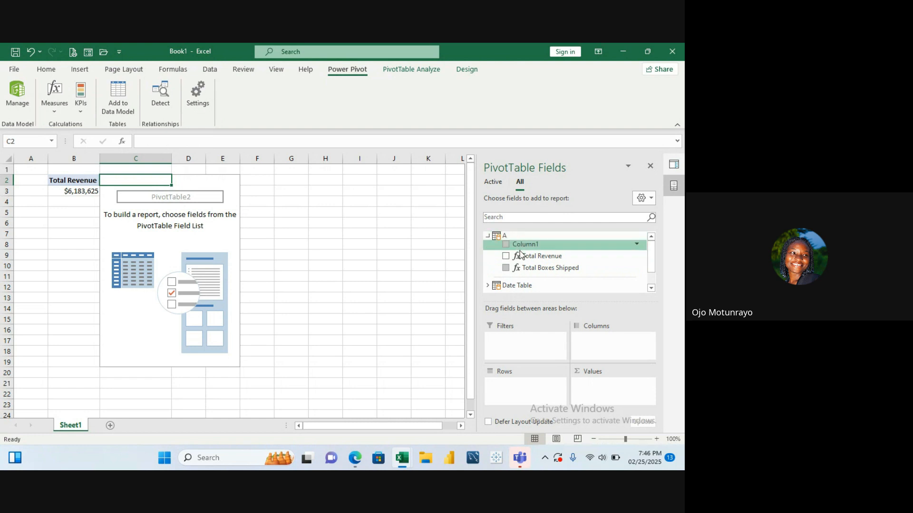
{"action": "left_click", "coordinate": [506, 269]}
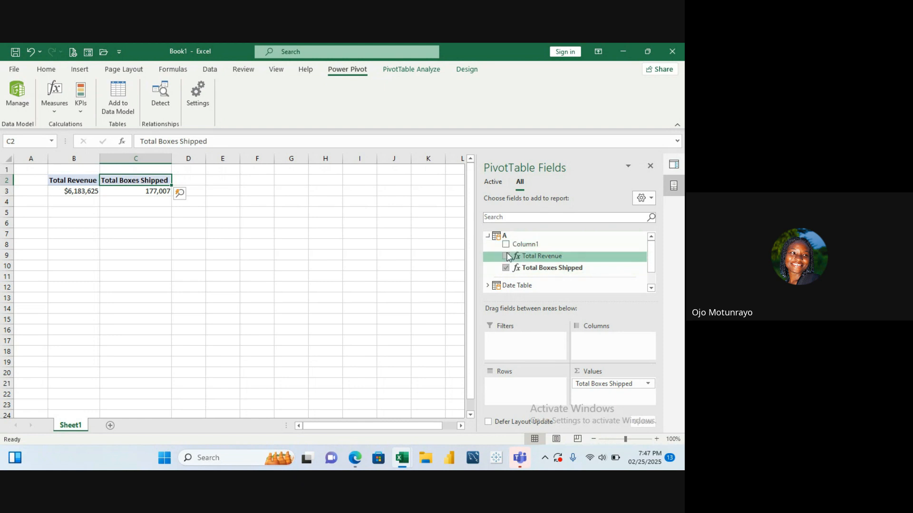
{"action": "left_click", "coordinate": [505, 257]}
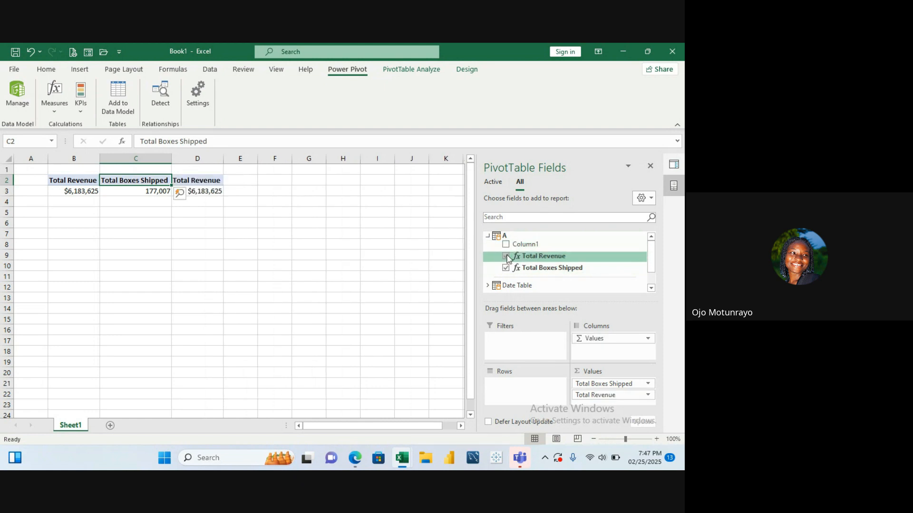
{"action": "left_click", "coordinate": [506, 256]}
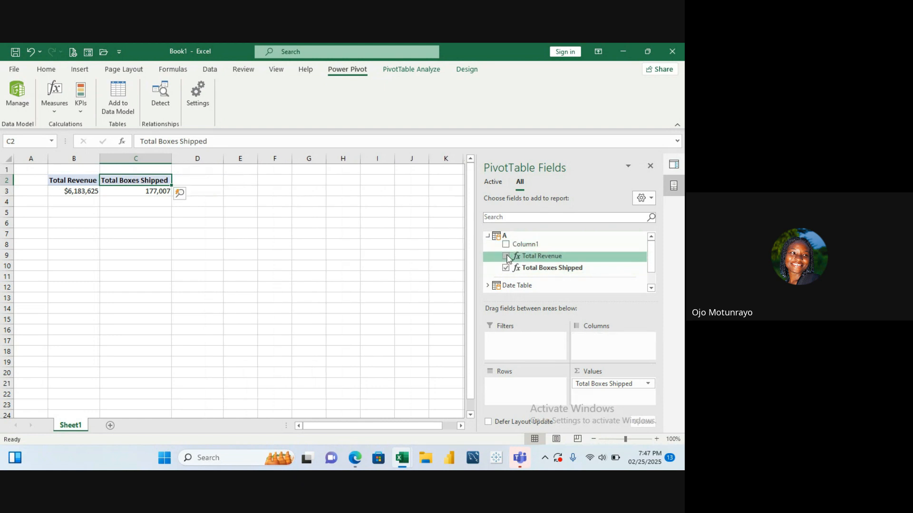
Check which table A measure each of the two PivotTables uses
{"action": "left_click", "coordinate": [75, 181]}
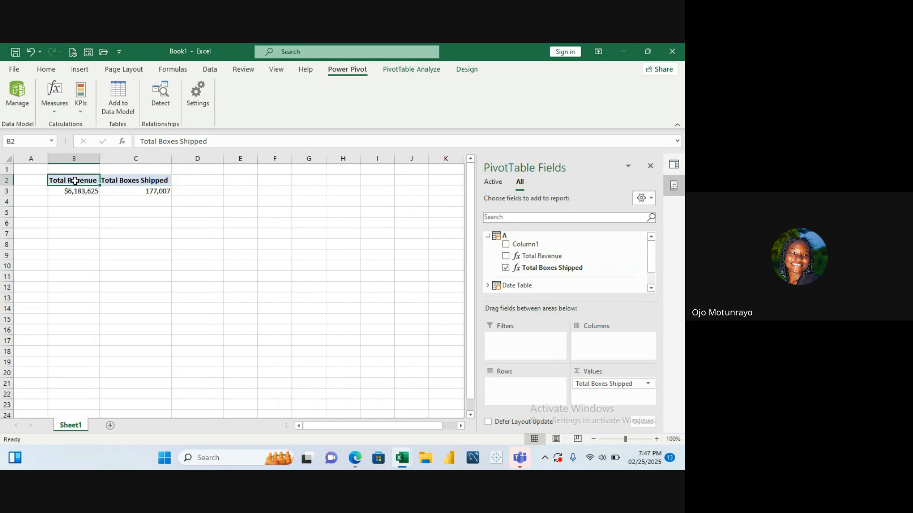
{"action": "left_click", "coordinate": [488, 237]}
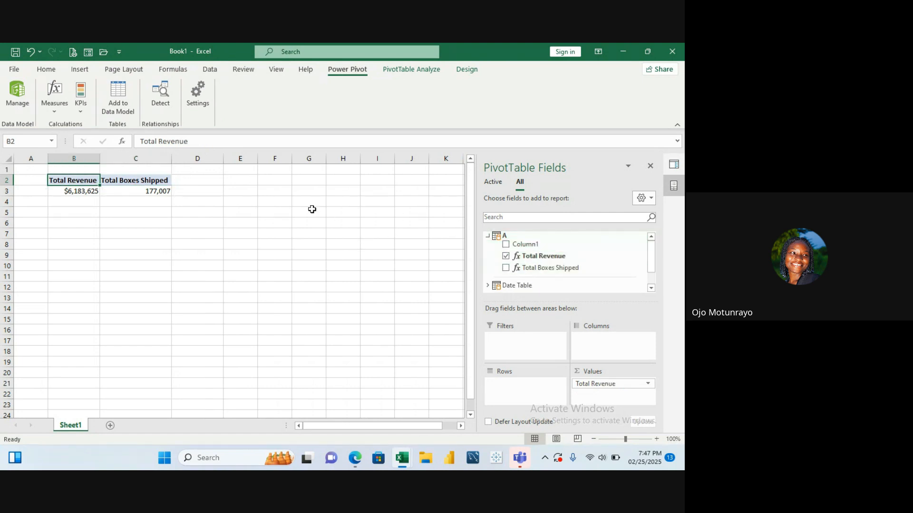
{"action": "left_click", "coordinate": [135, 183]}
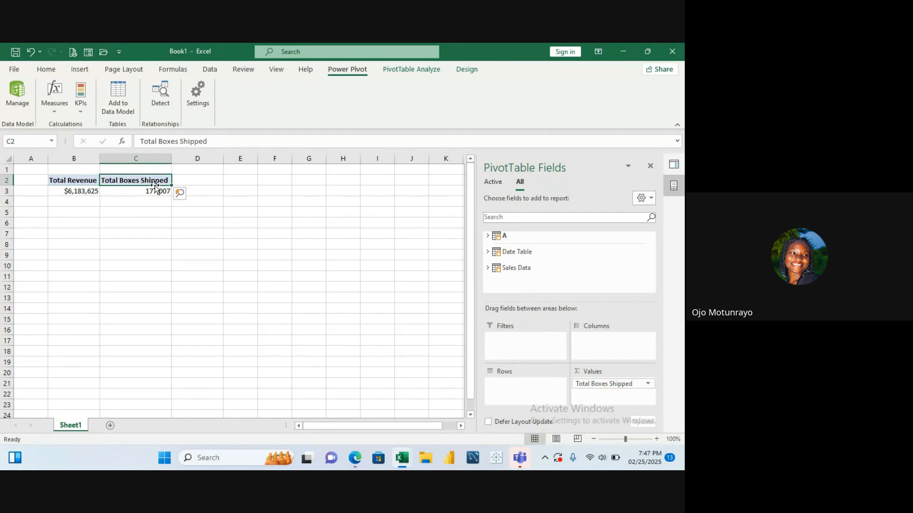
{"action": "left_click", "coordinate": [103, 224]}
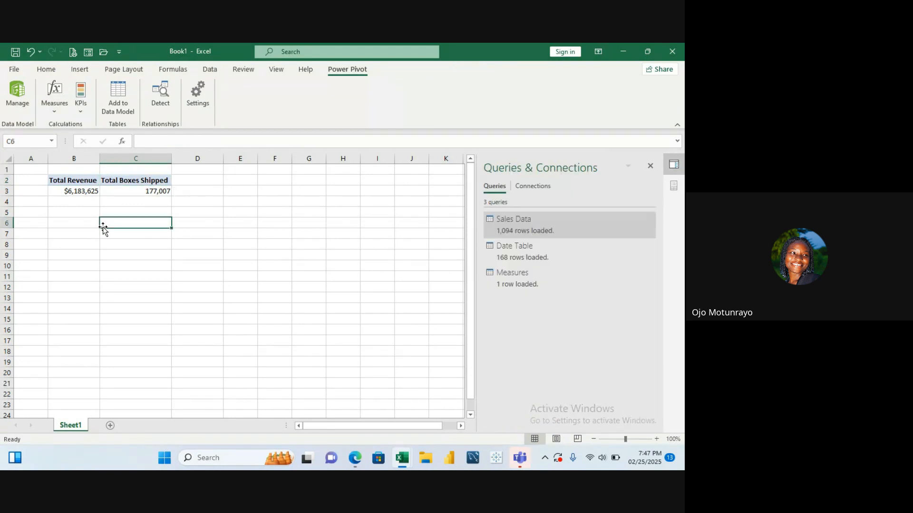
Start a new Power Pivot measure in table A from the Total Boxes Shipped PivotTable and name it Country
{"action": "left_click", "coordinate": [122, 180]}
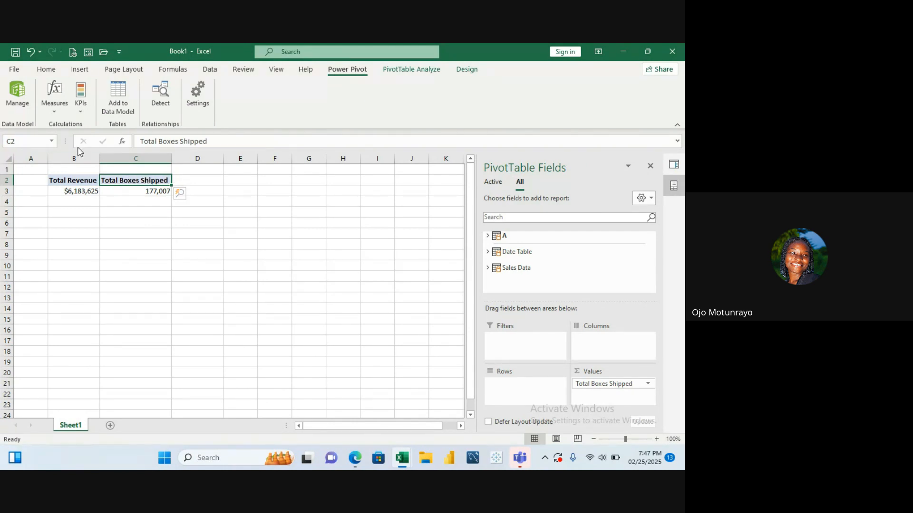
{"action": "left_click", "coordinate": [51, 111]}
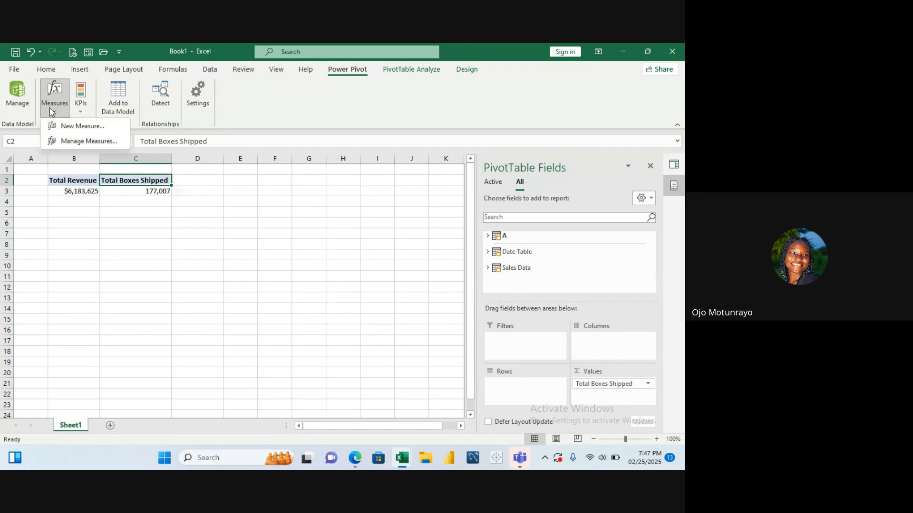
{"action": "left_click", "coordinate": [68, 126]}
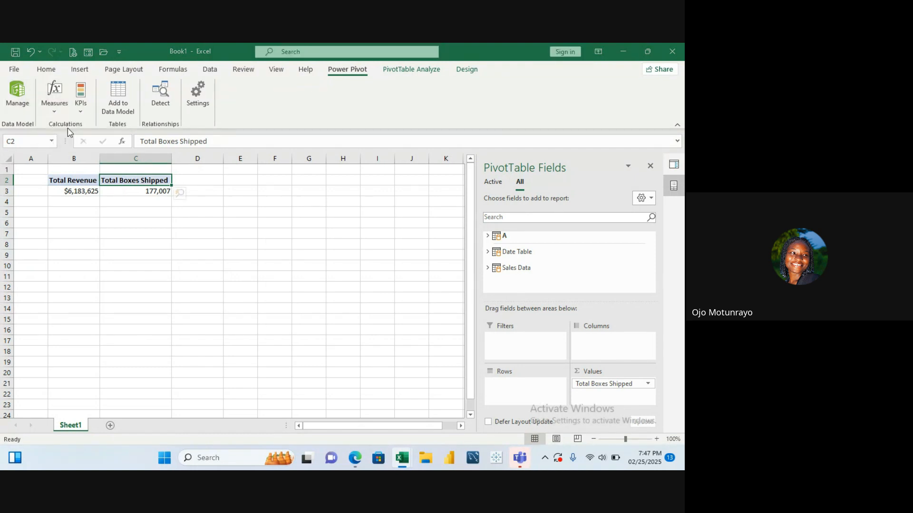
{"action": "left_click", "coordinate": [280, 172]}
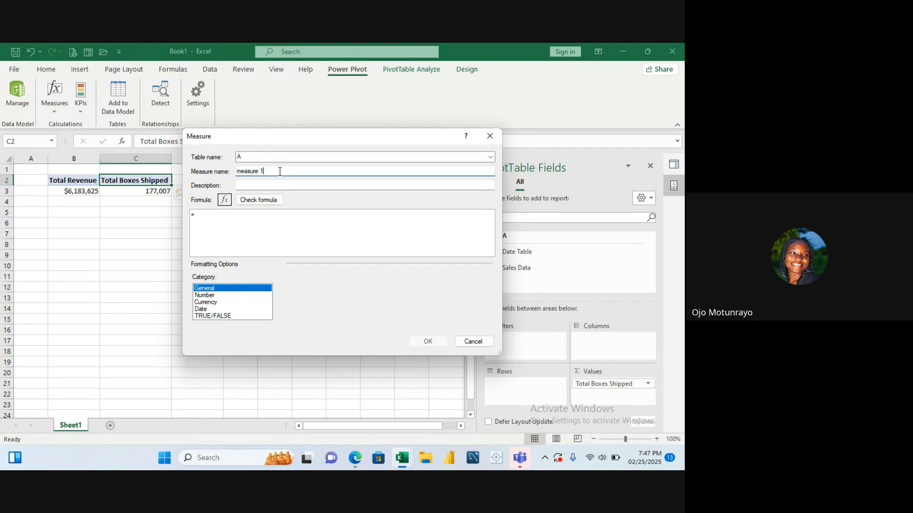
{"action": "key", "text": "BackSpace"}
{"action": "key", "text": "BackSpace"}
{"action": "key", "text": "BackSpace"}
{"action": "key", "text": "BackSpace"}
{"action": "key", "text": "BackSpace"}
{"action": "key", "text": "BackSpace"}
{"action": "key", "text": "BackSpace"}
{"action": "key", "text": "BackSpace"}
Set the measure's formula to =DISTINCTCOUNT('Sales Data'[Country]) and try to save it
{"action": "left_click", "coordinate": [218, 211]}
{"action": "type", "text": "disti"}
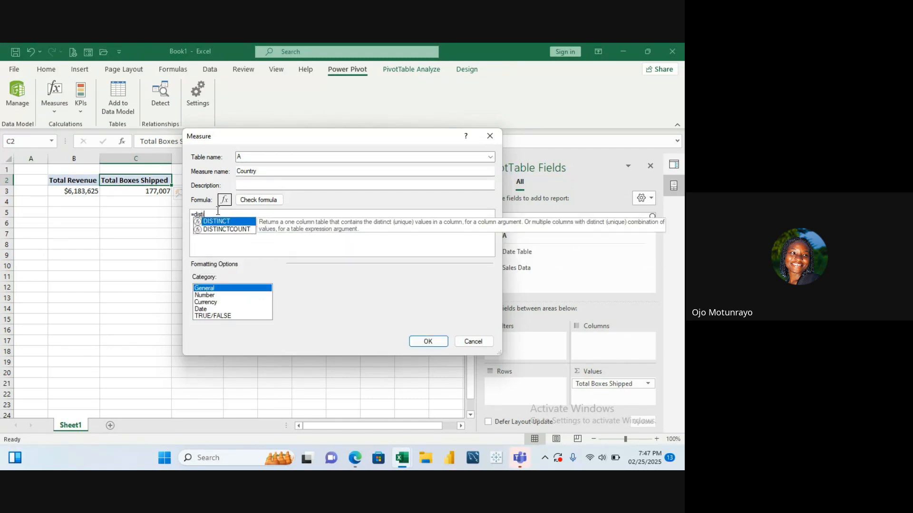
{"action": "type", "text": "nct"}
{"action": "left_click", "coordinate": [239, 231]}
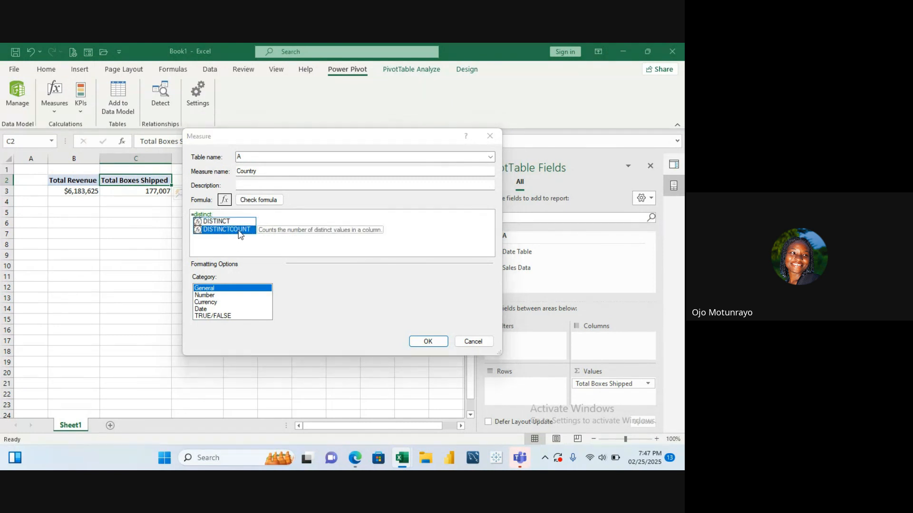
{"action": "double_click", "coordinate": [239, 230]}
{"action": "scroll", "coordinate": [336, 249], "scroll_direction": "down", "scroll_amount": 2}
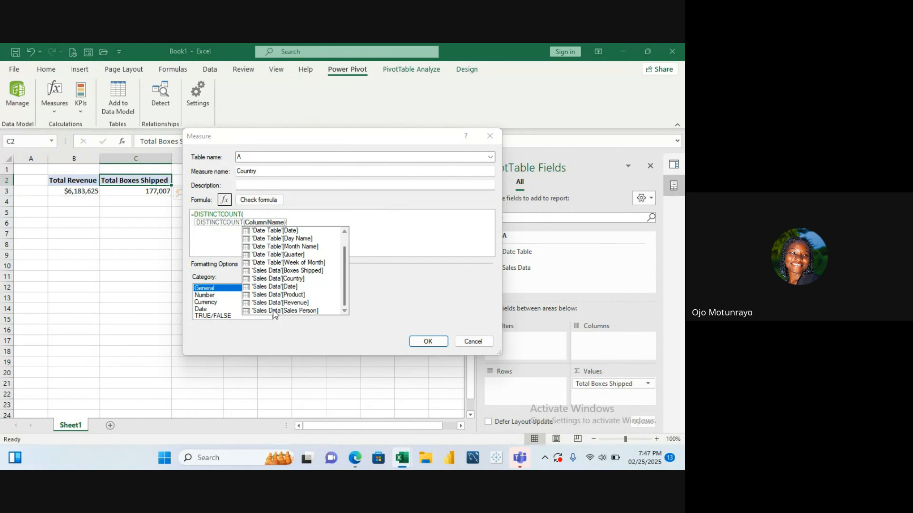
{"action": "left_click", "coordinate": [291, 281]}
{"action": "double_click", "coordinate": [291, 281]}
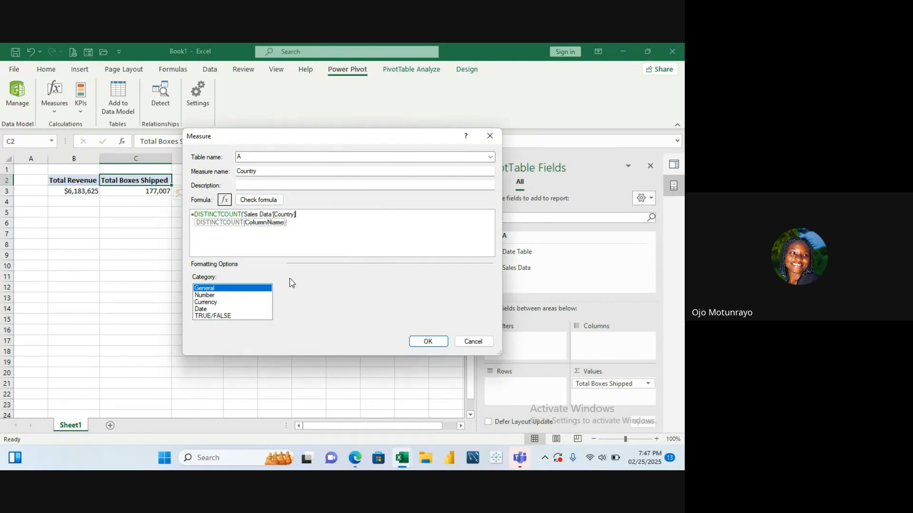
{"action": "type", "text": ")"}
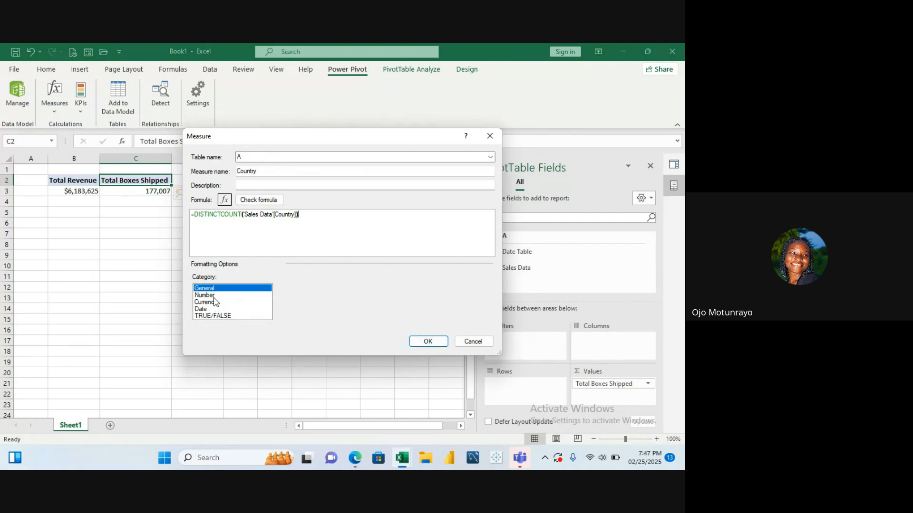
{"action": "left_click", "coordinate": [427, 341]}
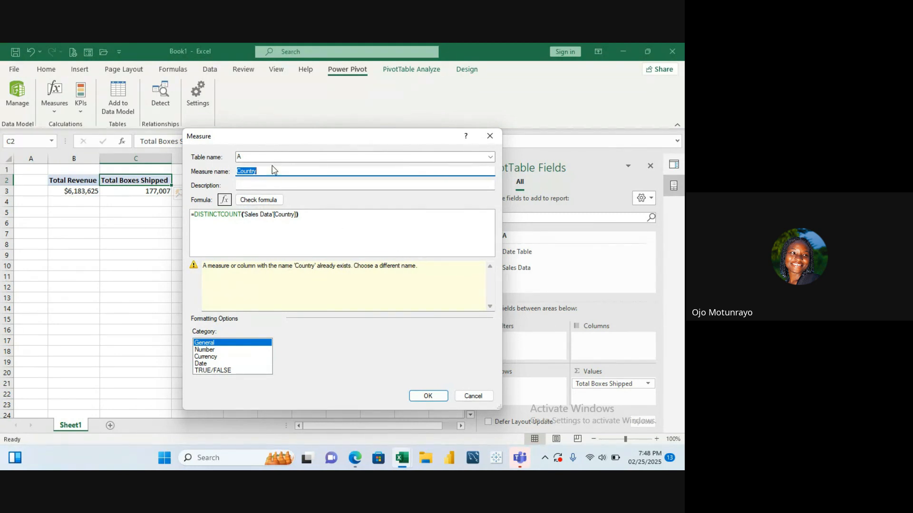
Rename the measure to Country- and save it
{"action": "left_click", "coordinate": [262, 172]}
{"action": "type", "text": "-"}
{"action": "left_click", "coordinate": [428, 397]}
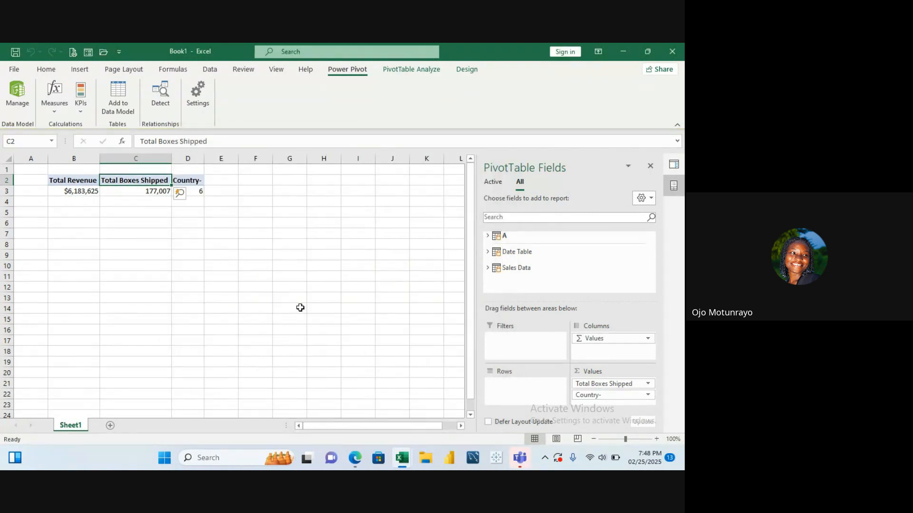
Change the custom name of the Country- value field in the PivotTable to Country
{"action": "left_click", "coordinate": [197, 185]}
{"action": "double_click", "coordinate": [196, 185]}
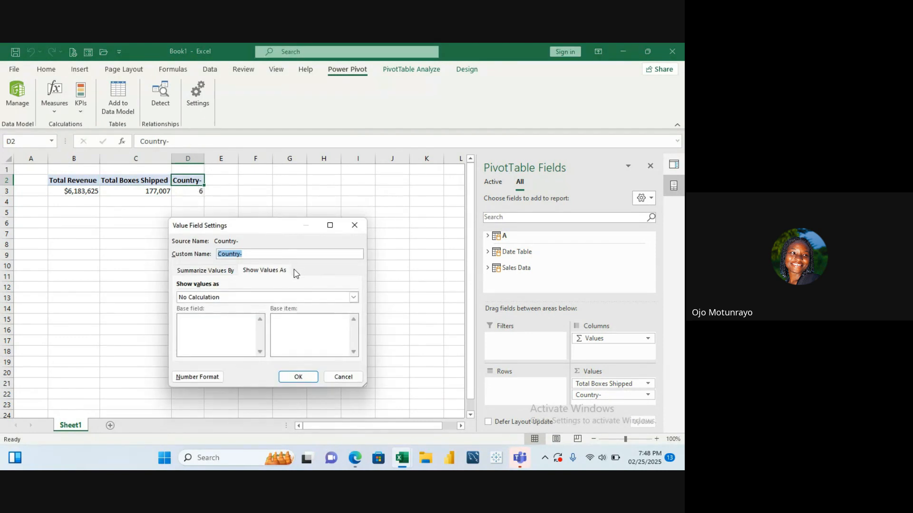
{"action": "left_click", "coordinate": [268, 254]}
{"action": "key", "text": "BackSpace"}
{"action": "left_click", "coordinate": [299, 377]}
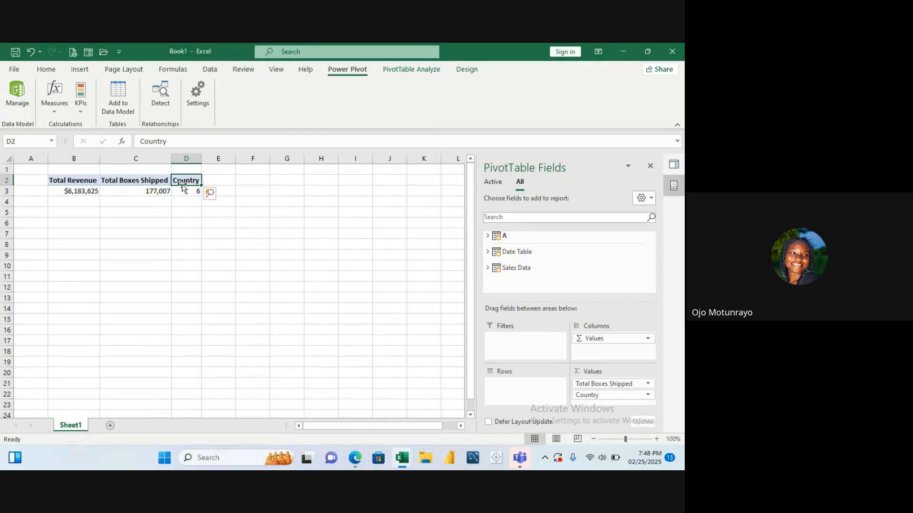
Start a new Power Pivot measure in table A for the PivotTable and name it SalesPerson
{"action": "left_click", "coordinate": [49, 109]}
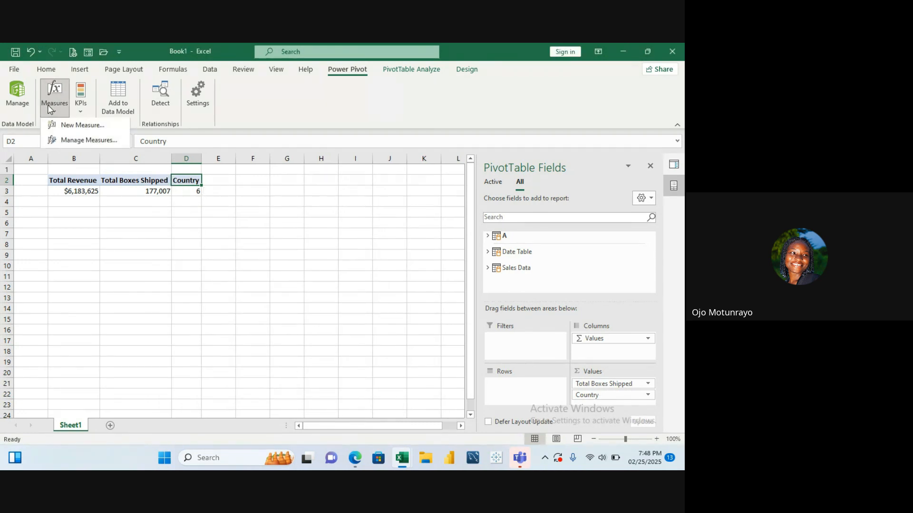
{"action": "left_click", "coordinate": [86, 128]}
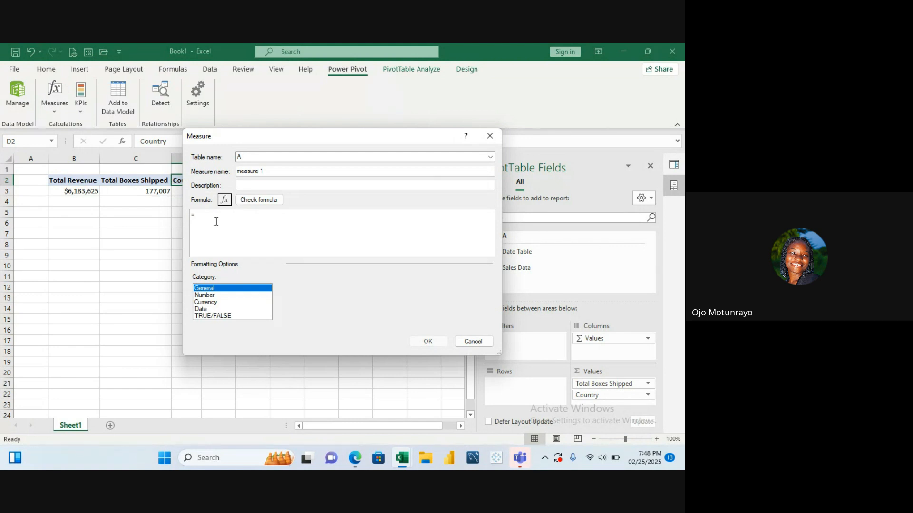
{"action": "type", "text": "d"}
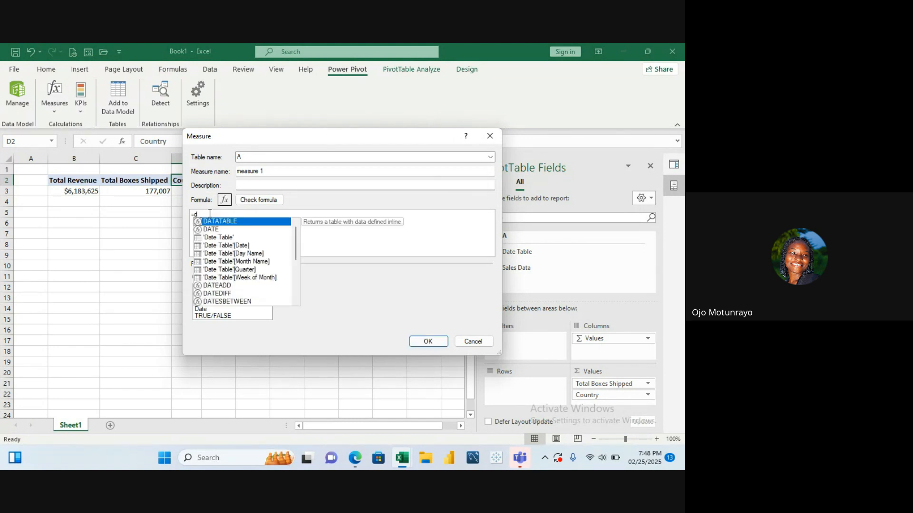
{"action": "key", "text": "BackSpace"}
{"action": "key", "text": "BackSpace"}
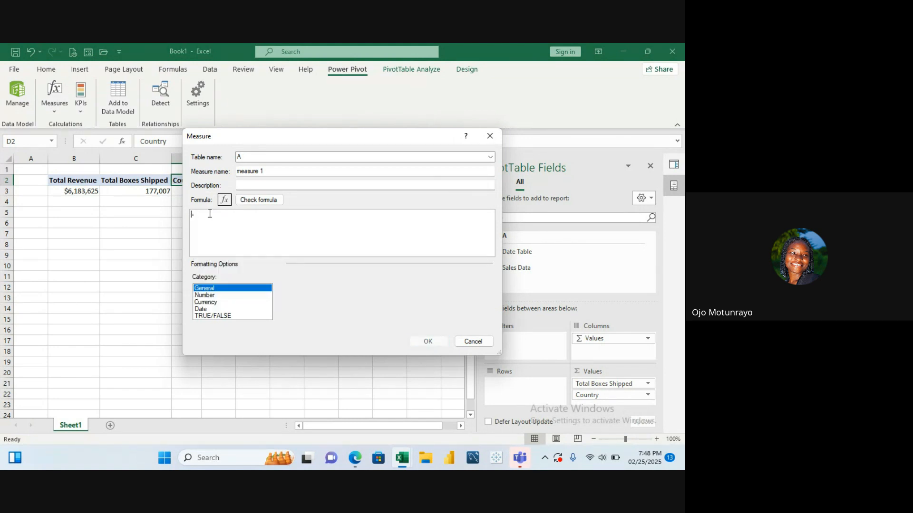
{"action": "left_click", "coordinate": [295, 172]}
{"action": "key", "text": "BackSpace"}
{"action": "key", "text": "BackSpace"}
{"action": "key", "text": "BackSpace"}
{"action": "key", "text": "BackSpace"}
{"action": "key", "text": "BackSpace"}
{"action": "key", "text": "BackSpace"}
{"action": "key", "text": "BackSpace"}
{"action": "type", "text": "SalesPera"}
{"action": "type", "text": "on"}
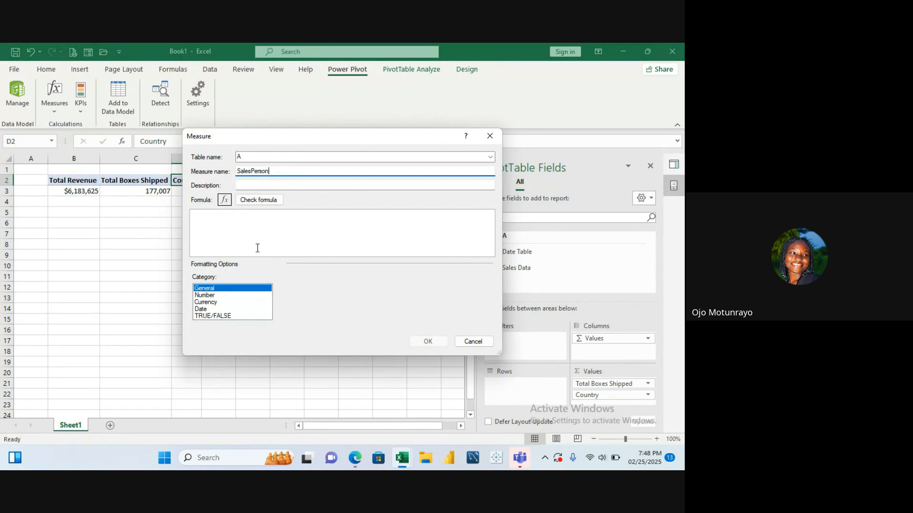
Set the SalesPerson measure's formula to =DISTINCTCOUNT('Sales Data'[Sales Person]) and save it
{"action": "left_click", "coordinate": [224, 216]}
{"action": "type", "text": "dis"}
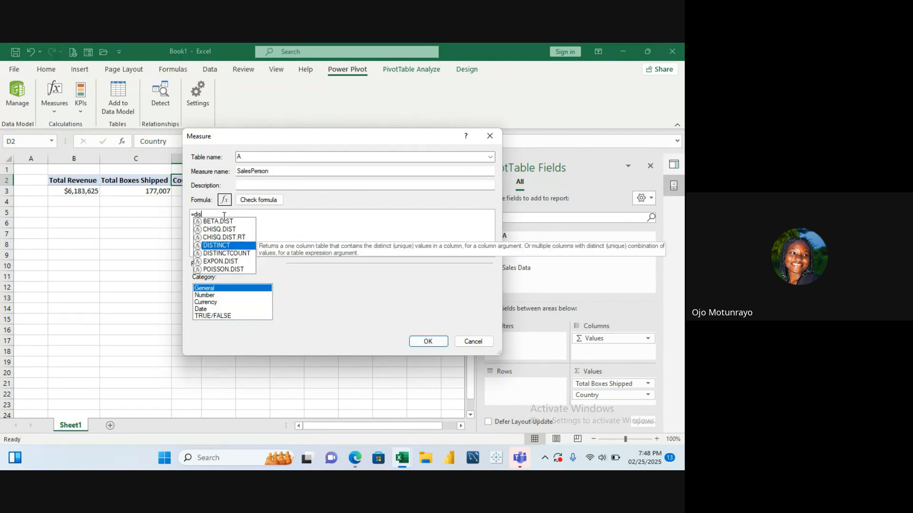
{"action": "double_click", "coordinate": [226, 253]}
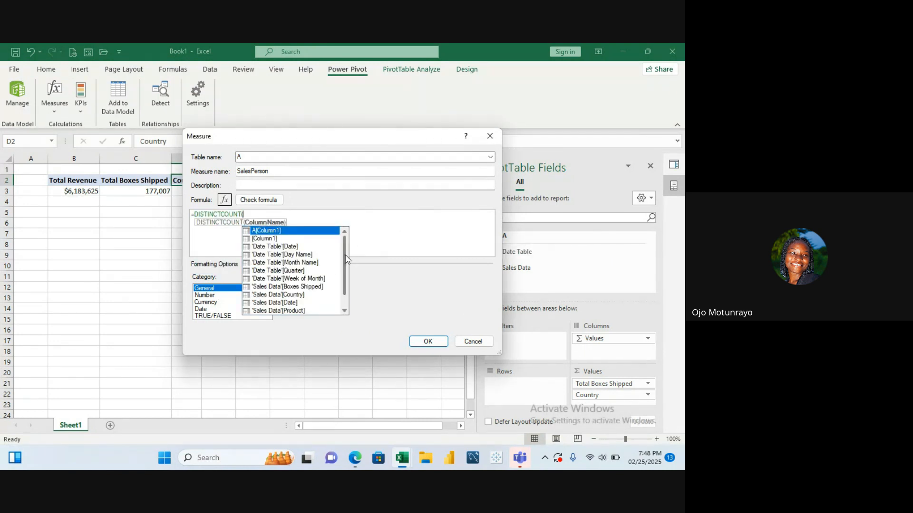
{"action": "scroll", "coordinate": [345, 259], "scroll_direction": "down", "scroll_amount": 1}
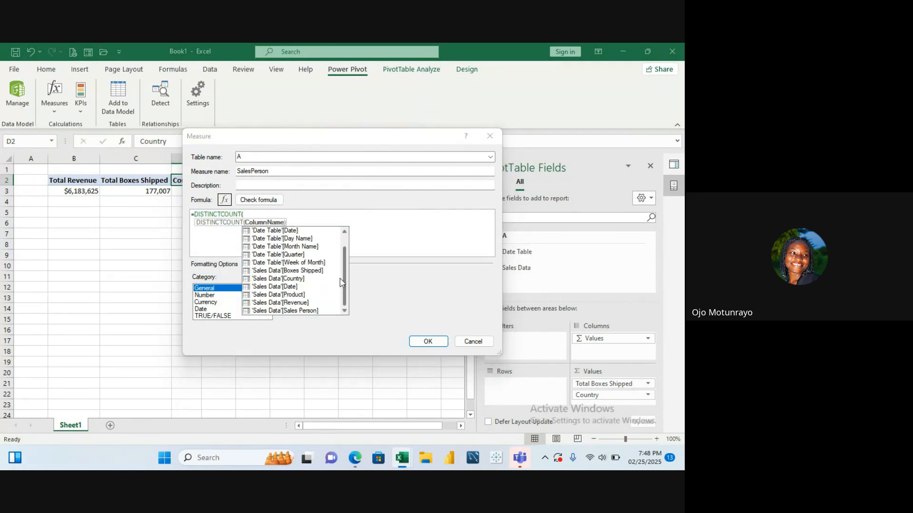
{"action": "left_click", "coordinate": [314, 311]}
{"action": "double_click", "coordinate": [315, 311]}
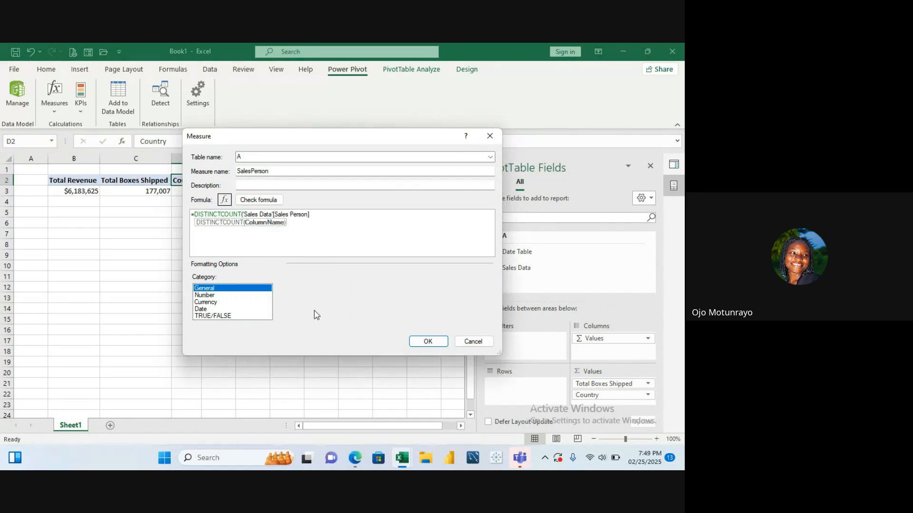
{"action": "type", "text": ")"}
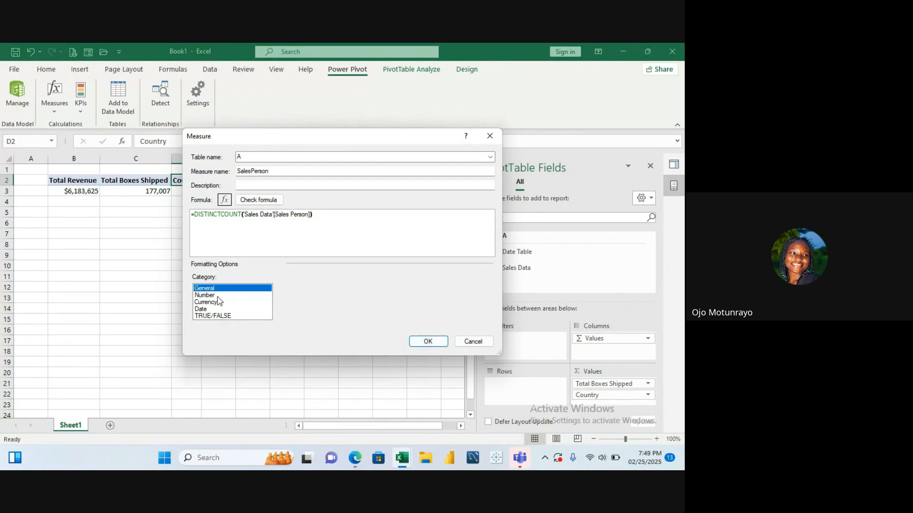
{"action": "left_click", "coordinate": [428, 342]}
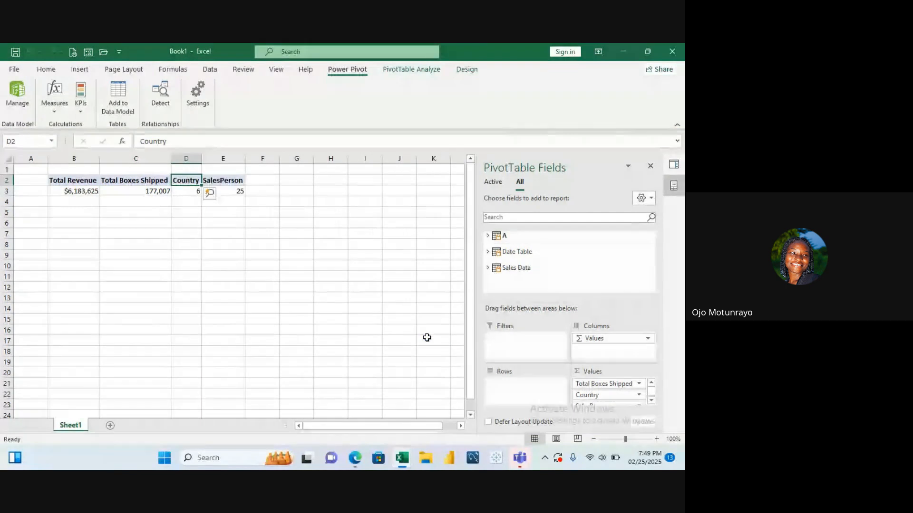
Start another measure in table A from the SalesPerson heading of the PivotTable and name it Products
{"action": "left_click", "coordinate": [231, 181]}
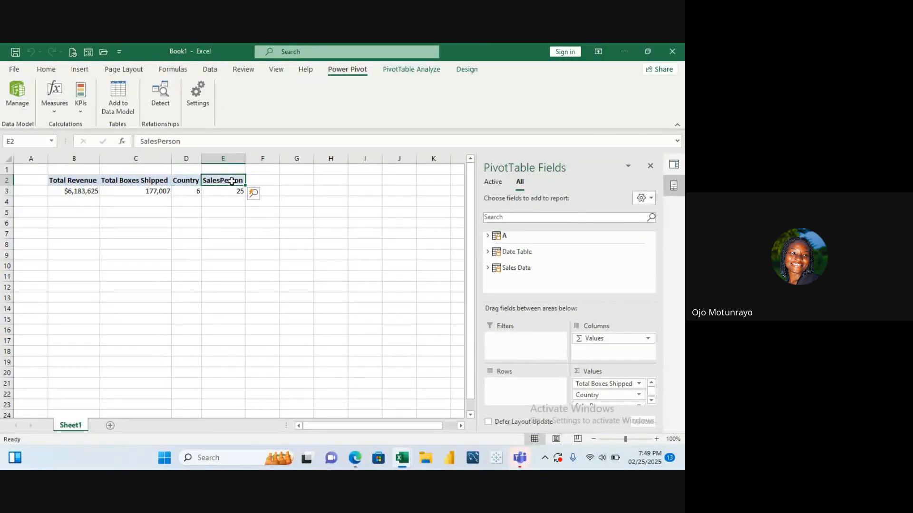
{"action": "left_click", "coordinate": [59, 112]}
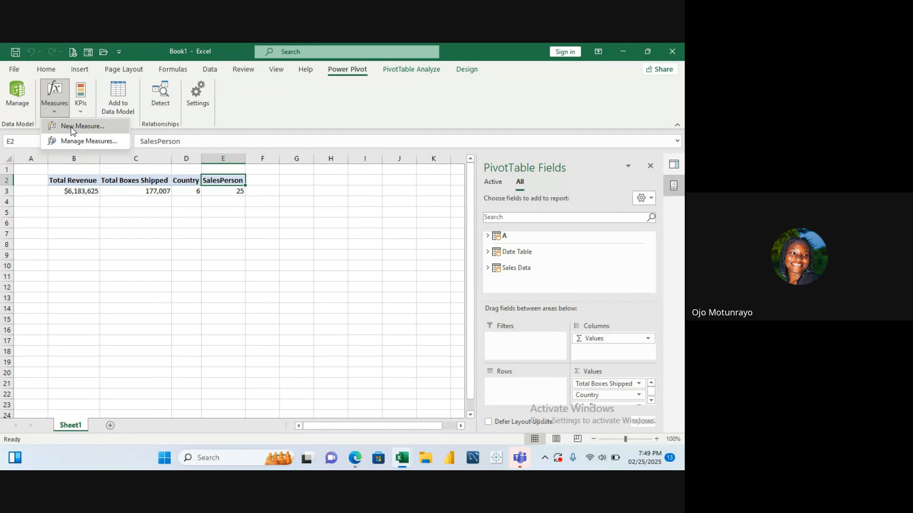
{"action": "left_click", "coordinate": [74, 126]}
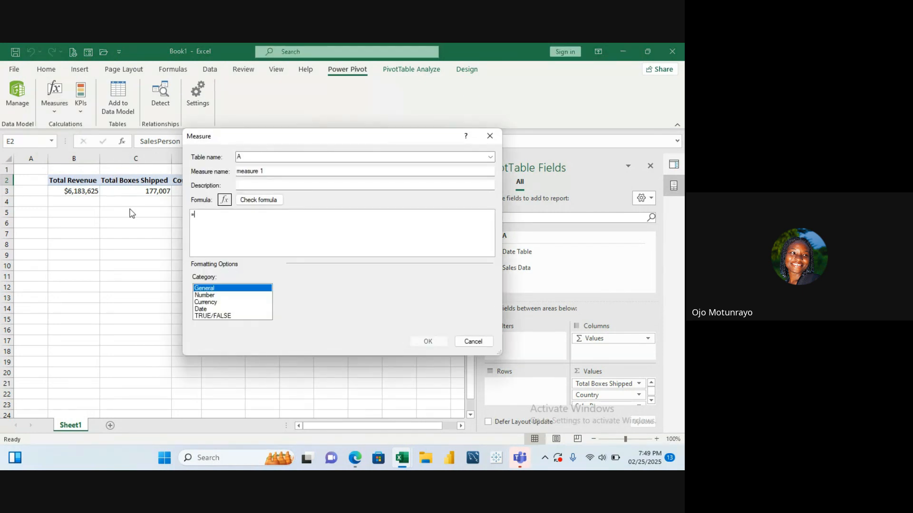
{"action": "type", "text": "Pr"}
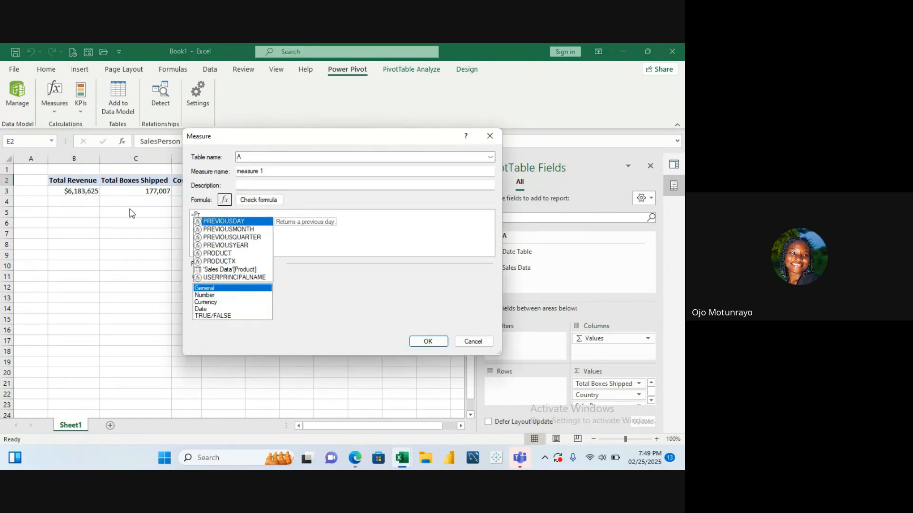
{"action": "key", "text": "BackSpace"}
{"action": "key", "text": "BackSpace"}
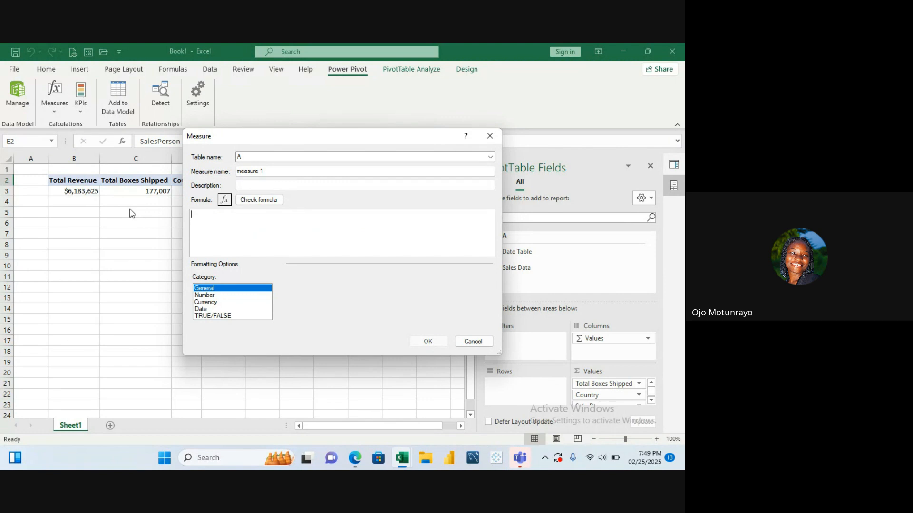
{"action": "double_click", "coordinate": [258, 171]}
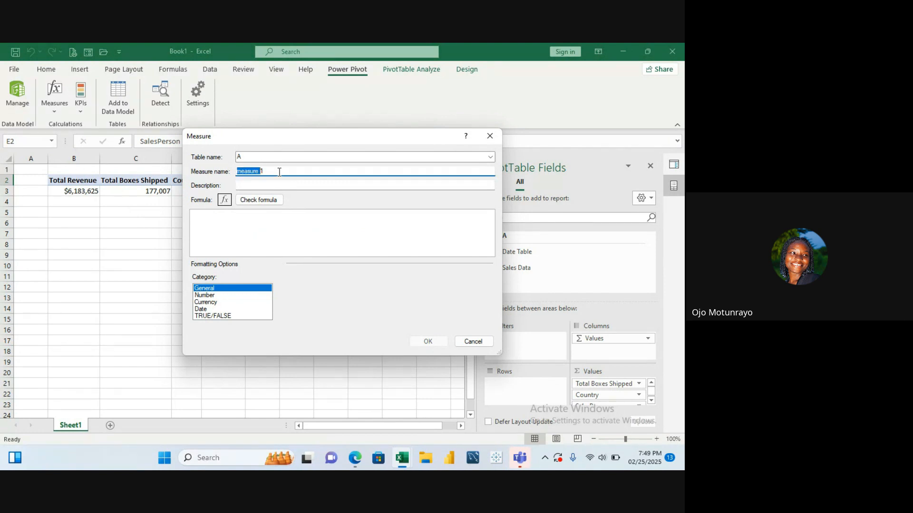
{"action": "left_click", "coordinate": [279, 172]}
{"action": "key", "text": "BackSpace"}
{"action": "key", "text": "BackSpace"}
{"action": "key", "text": "BackSpace"}
{"action": "key", "text": "BackSpace"}
{"action": "key", "text": "BackSpace"}
{"action": "key", "text": "BackSpace"}
{"action": "key", "text": "BackSpace"}
{"action": "type", "text": "Pr"}
Set the Products measure's formula to =DISTINCTCOUNT('Sales Data'[Product]) and save it
{"action": "left_click", "coordinate": [228, 217]}
{"action": "type", "text": "="}
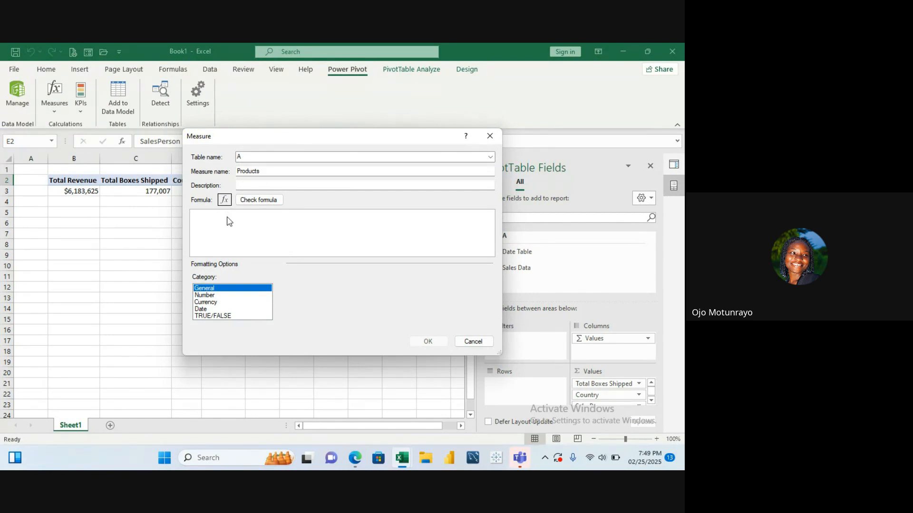
{"action": "type", "text": "=du"}
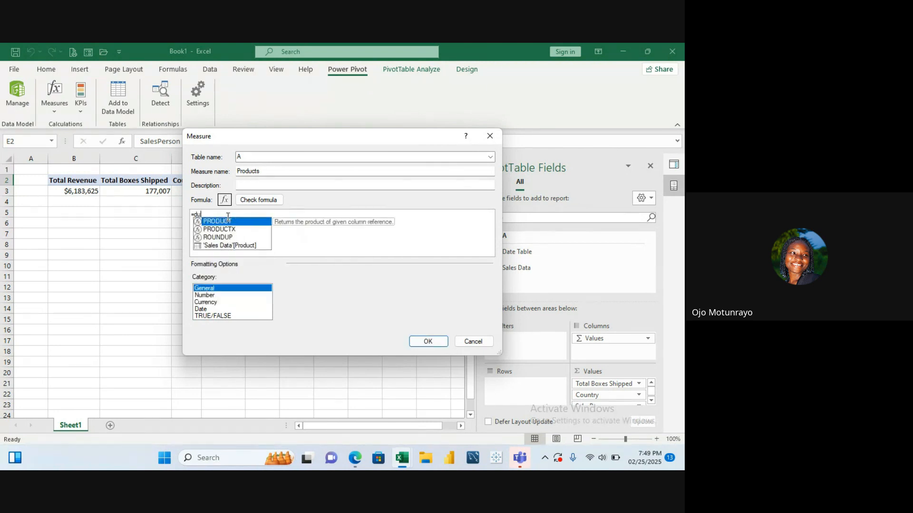
{"action": "key", "text": "BackSpace"}
{"action": "type", "text": "ist"}
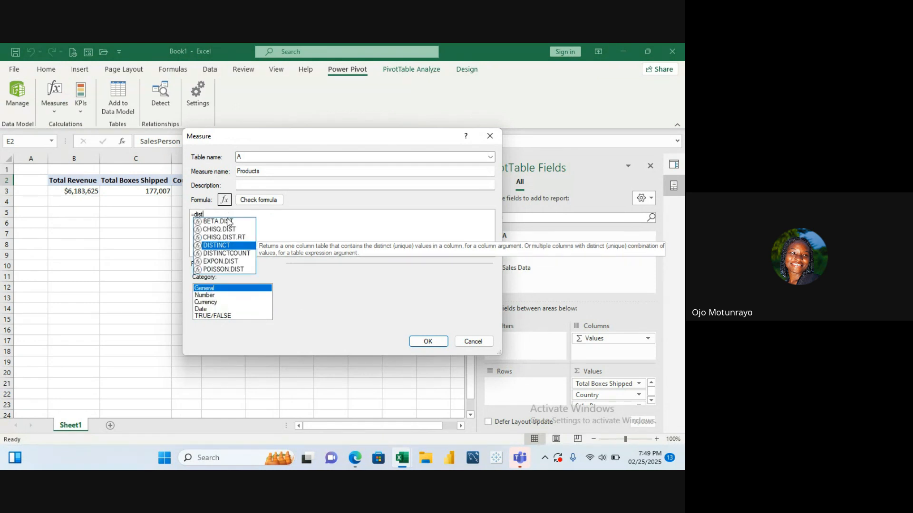
{"action": "type", "text": "inct co"}
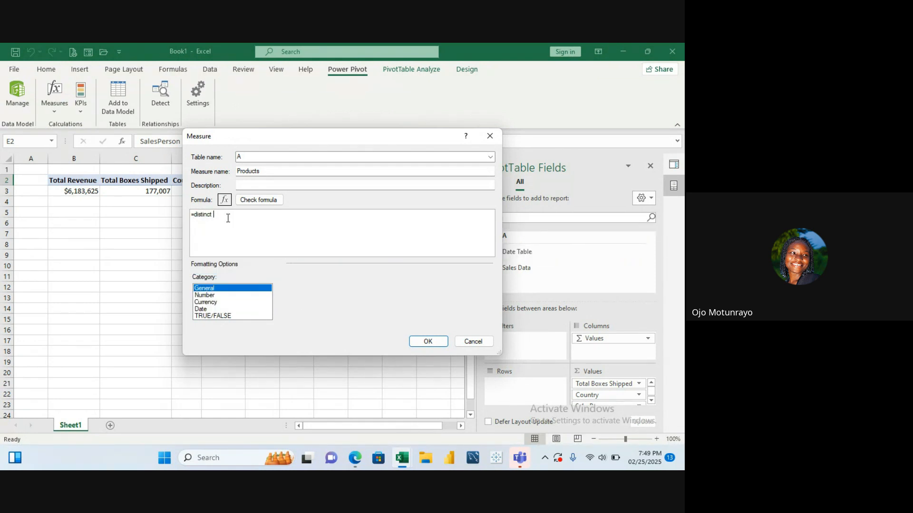
{"action": "type", "text": "un"}
{"action": "key", "text": "BackSpace"}
{"action": "key", "text": "BackSpace"}
{"action": "key", "text": "BackSpace"}
{"action": "key", "text": "BackSpace"}
{"action": "key", "text": "BackSpace"}
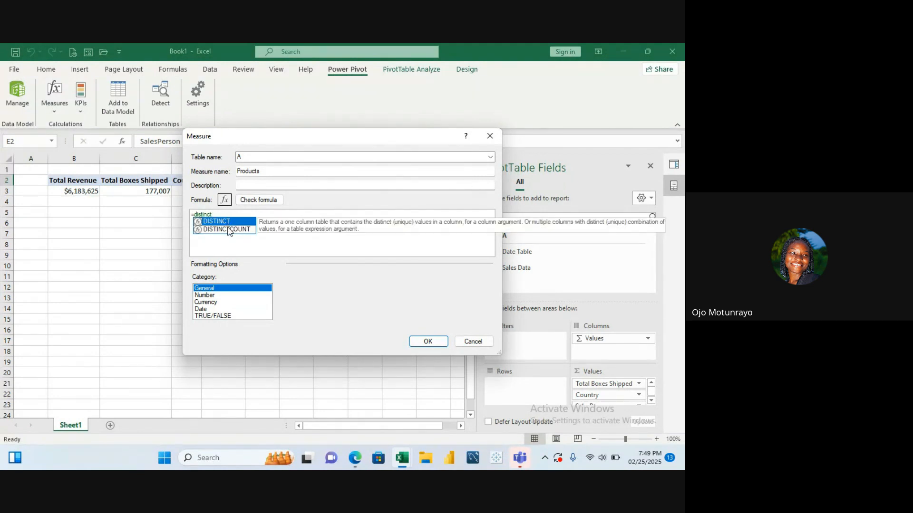
{"action": "double_click", "coordinate": [229, 230]}
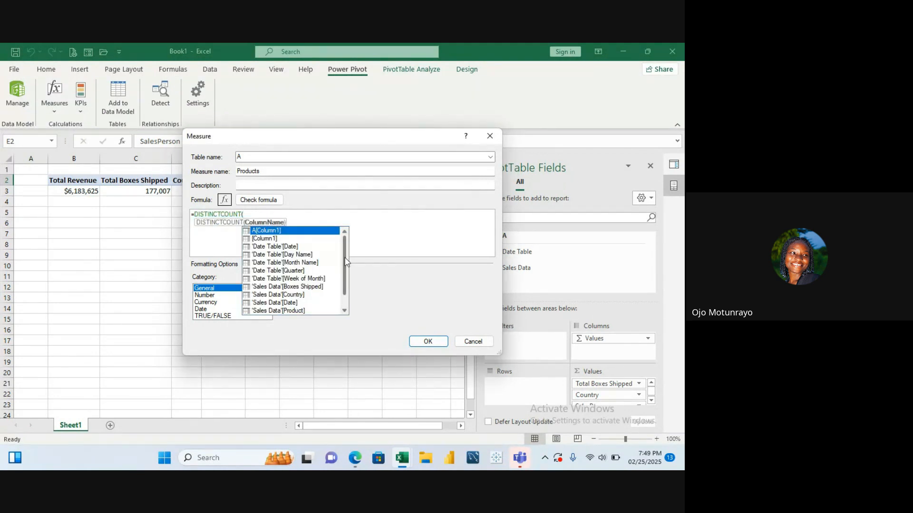
{"action": "scroll", "coordinate": [345, 261], "scroll_direction": "down", "scroll_amount": 1}
{"action": "left_click", "coordinate": [300, 295]}
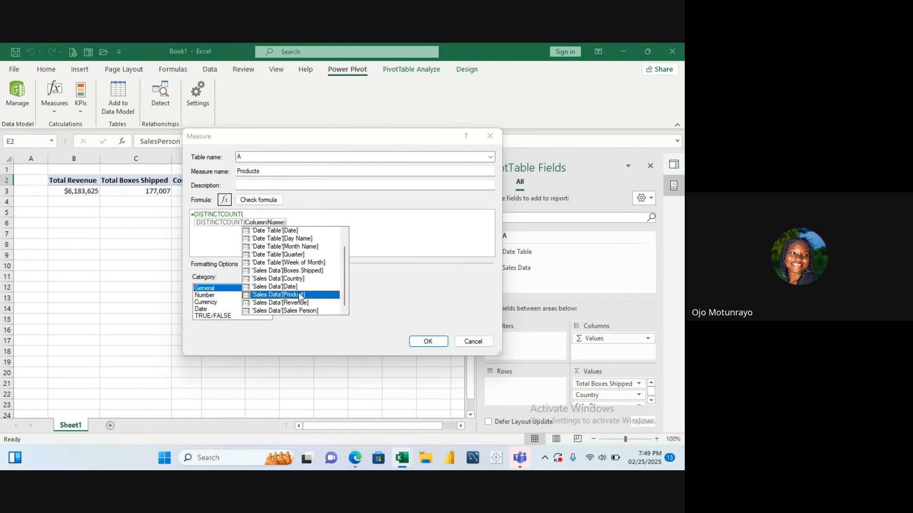
{"action": "double_click", "coordinate": [301, 296]}
{"action": "type", "text": ")"}
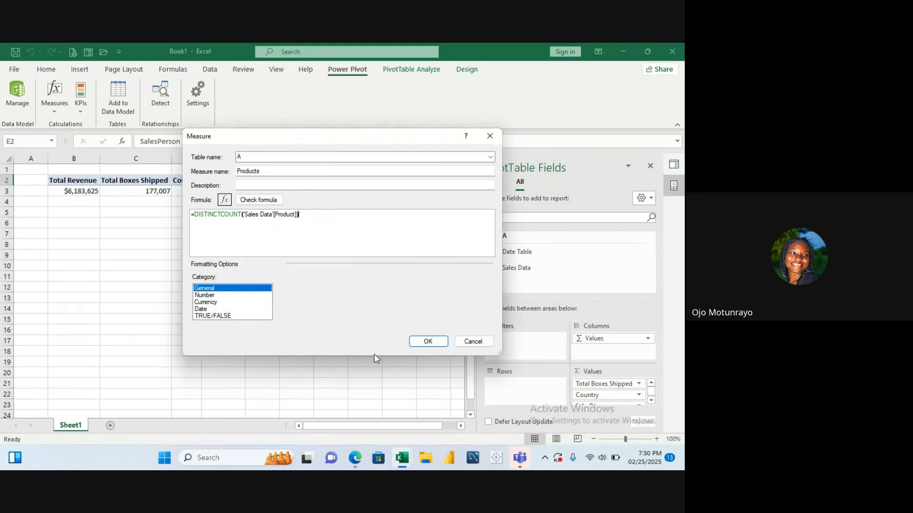
{"action": "left_click", "coordinate": [428, 341]}
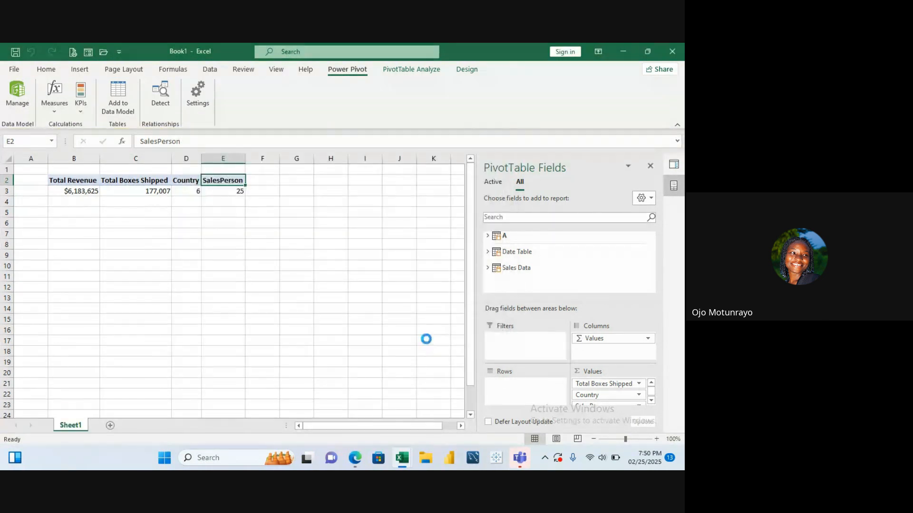
Start a new measure in table A from the Products heading of the PivotTable and name it Avg Revenue
{"action": "left_click", "coordinate": [266, 181]}
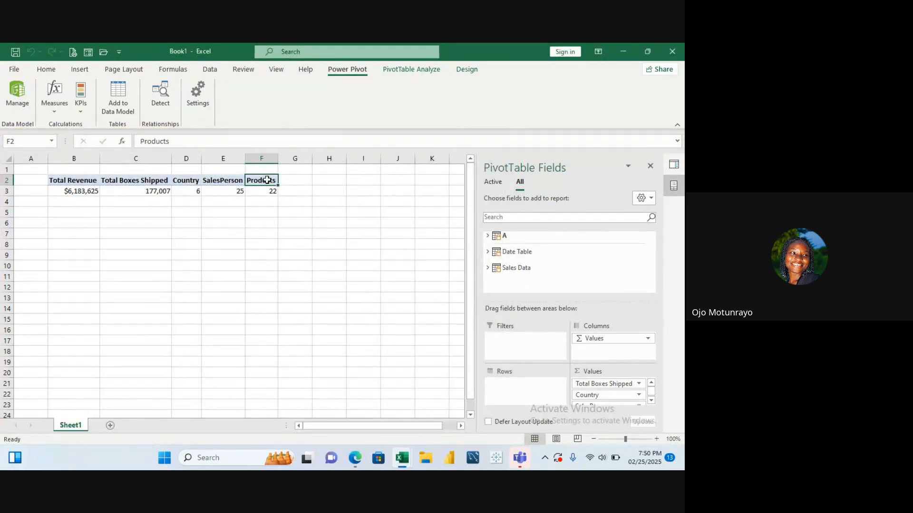
{"action": "left_click", "coordinate": [155, 182]}
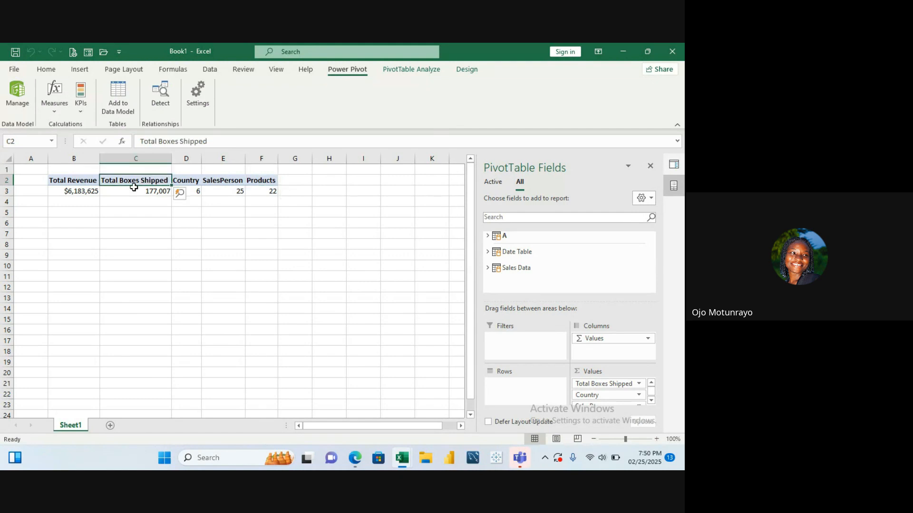
{"action": "left_click", "coordinate": [262, 181]}
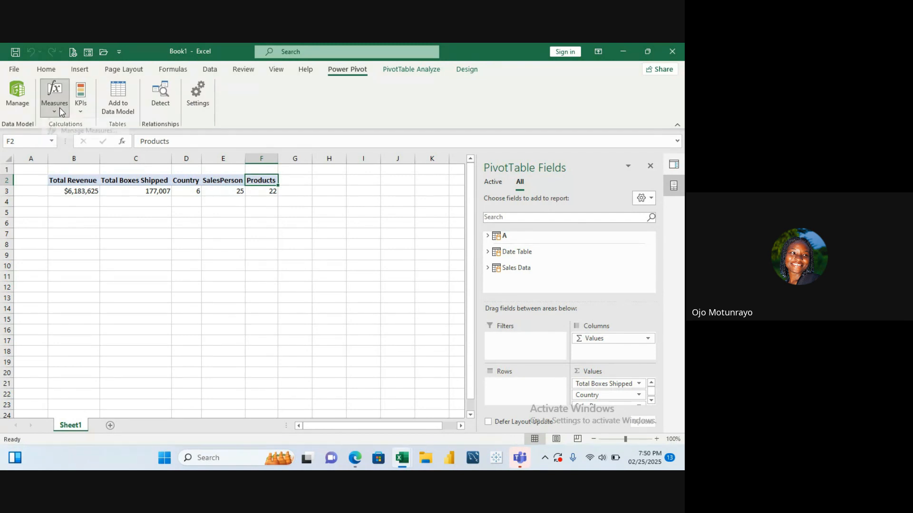
{"action": "left_click", "coordinate": [59, 110]}
{"action": "left_click", "coordinate": [79, 127]}
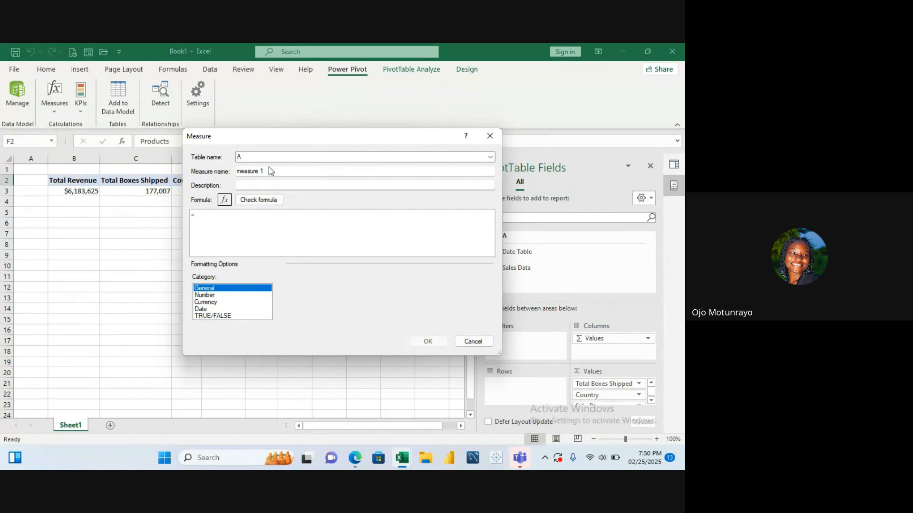
{"action": "left_click", "coordinate": [269, 172]}
{"action": "key", "text": "BackSpace"}
{"action": "key", "text": "BackSpace"}
{"action": "key", "text": "BackSpace"}
{"action": "key", "text": "BackSpace"}
{"action": "key", "text": "BackSpace"}
{"action": "key", "text": "BackSpace"}
{"action": "key", "text": "BackSpace"}
{"action": "type", "text": "Avg Revenue"}
Enter =AVERAGE('Sales Data'[Revenue]) as the formula of the Avg Revenue measure
{"action": "left_click", "coordinate": [212, 215]}
{"action": "type", "text": "avera"}
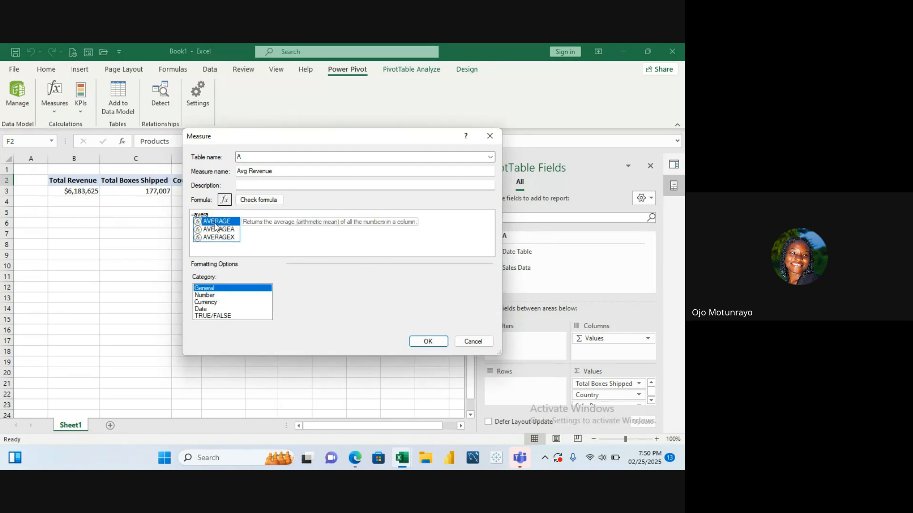
{"action": "double_click", "coordinate": [215, 226]}
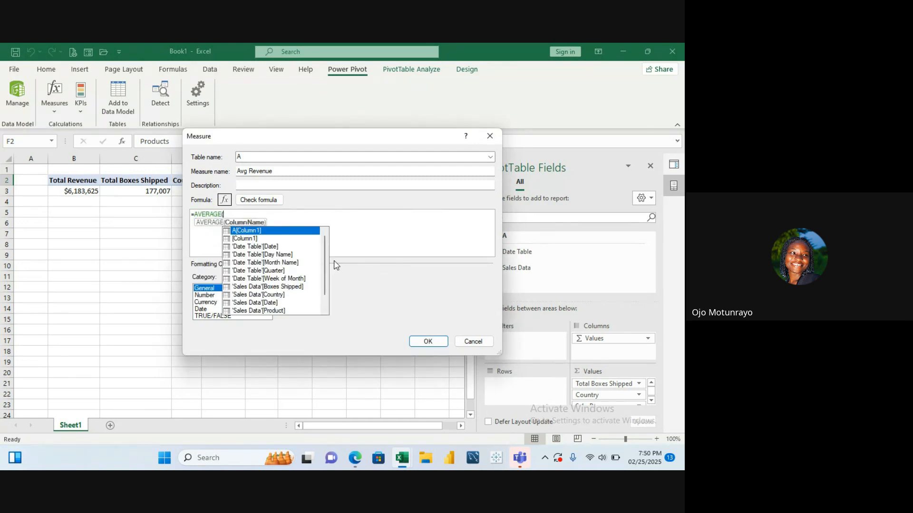
{"action": "left_click_drag", "start_coordinate": [325, 262], "coordinate": [325, 264]}
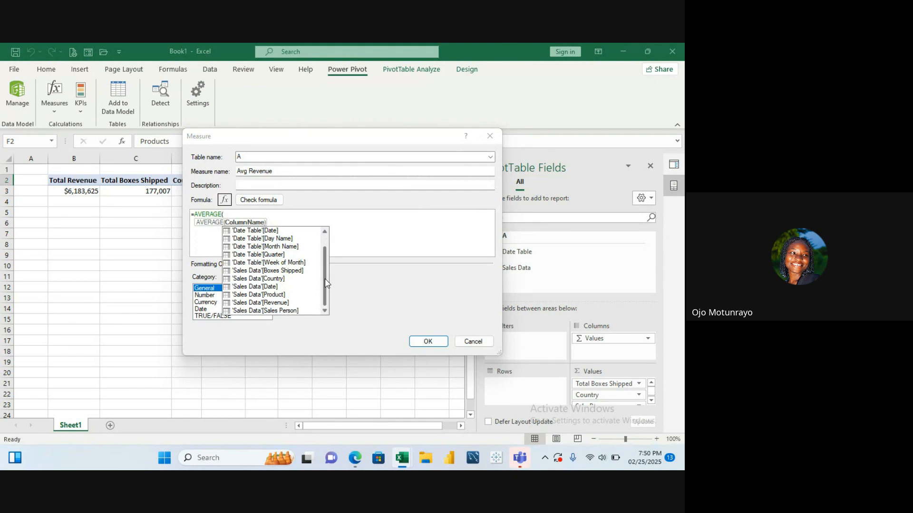
{"action": "double_click", "coordinate": [278, 303]}
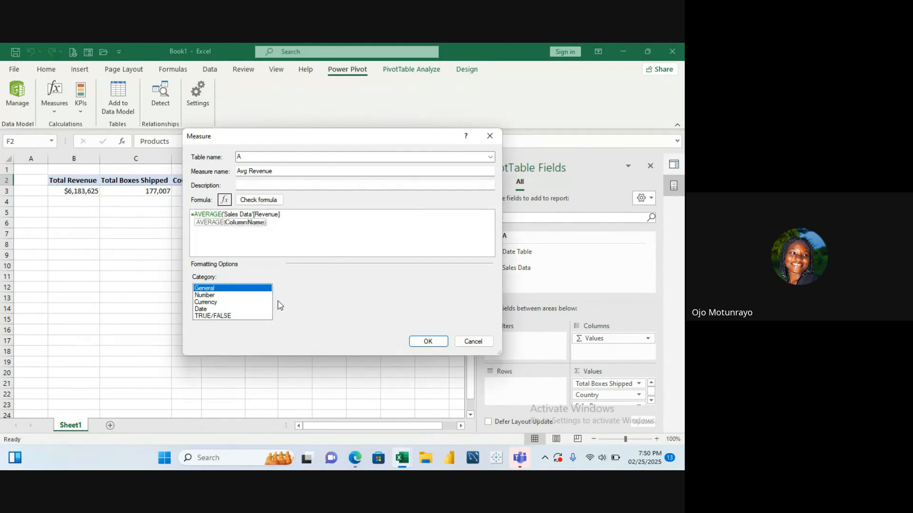
{"action": "type", "text": ")"}
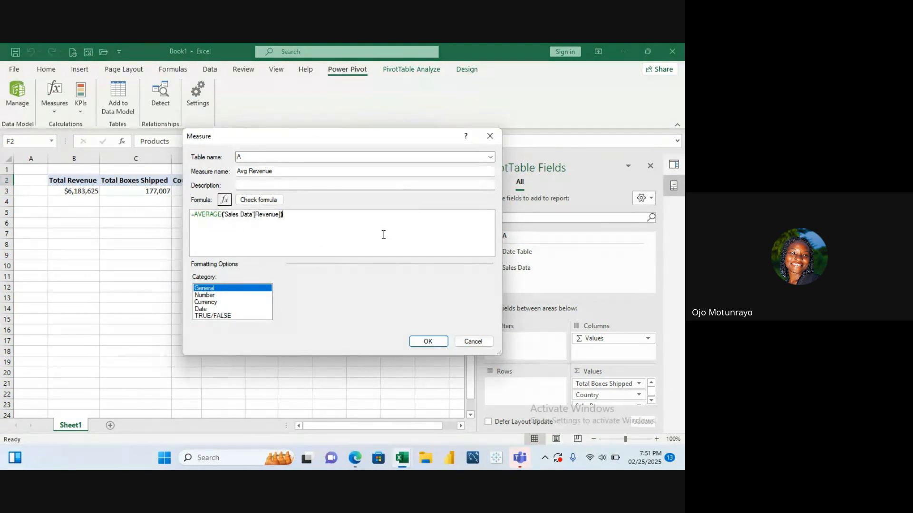
Format the Avg Revenue measure as currency with the $ symbol and 0 decimal places, and save it
{"action": "left_click", "coordinate": [215, 304]}
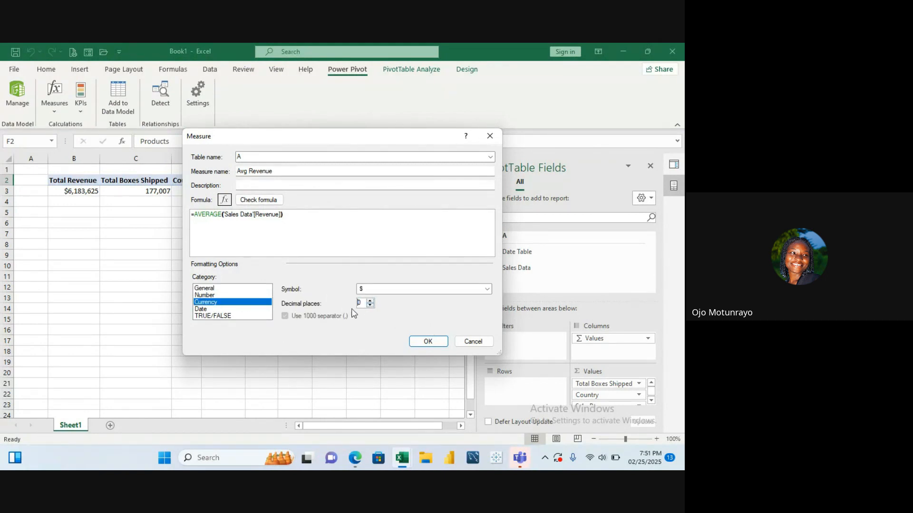
{"action": "left_click", "coordinate": [428, 342]}
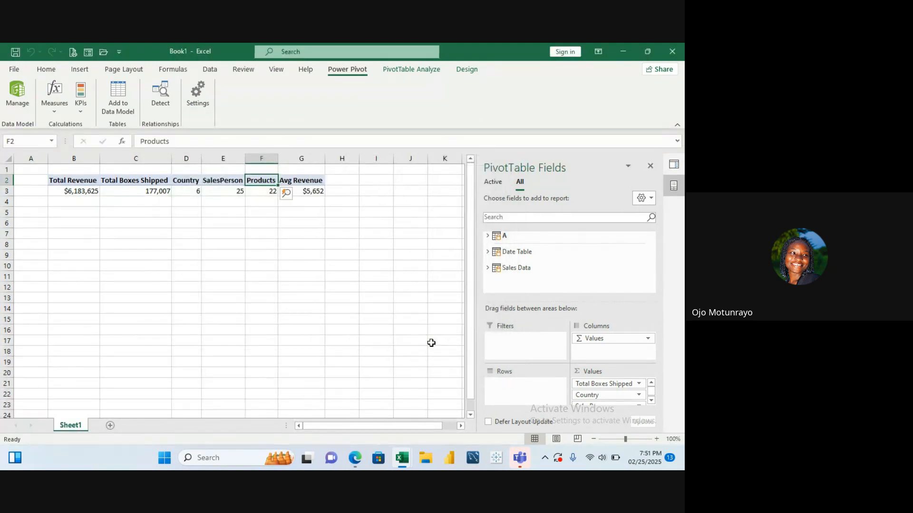
{"action": "left_click", "coordinate": [338, 202]}
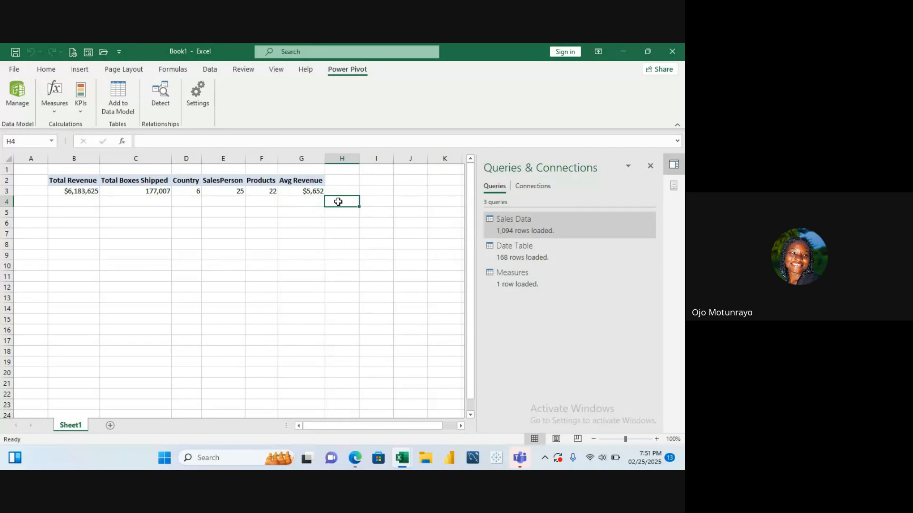
Review the measure headings of the summary PivotTables from Total Revenue to Avg Revenue
{"action": "left_click", "coordinate": [296, 179]}
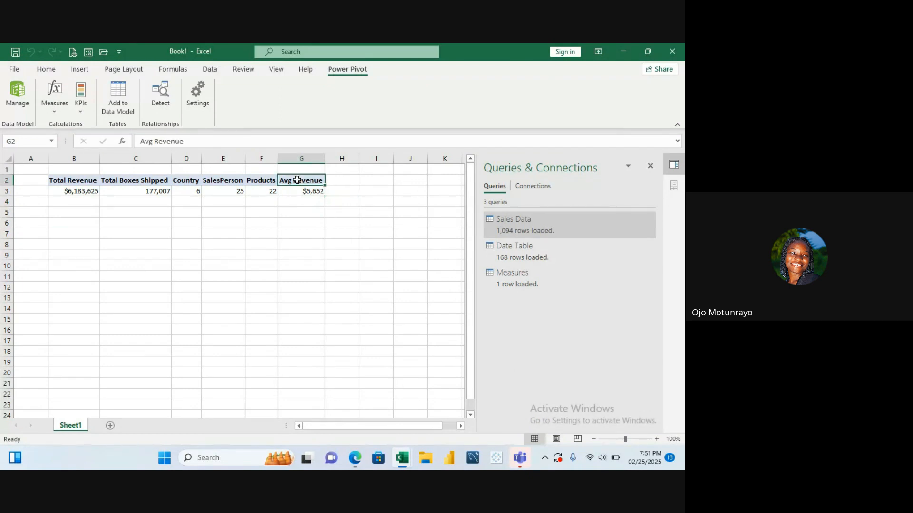
{"action": "left_click", "coordinate": [85, 183]}
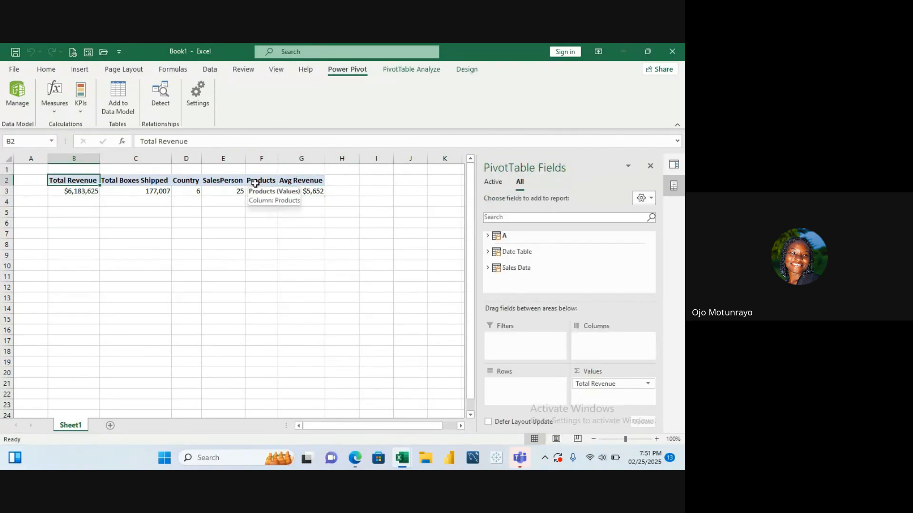
{"action": "left_click", "coordinate": [295, 182]}
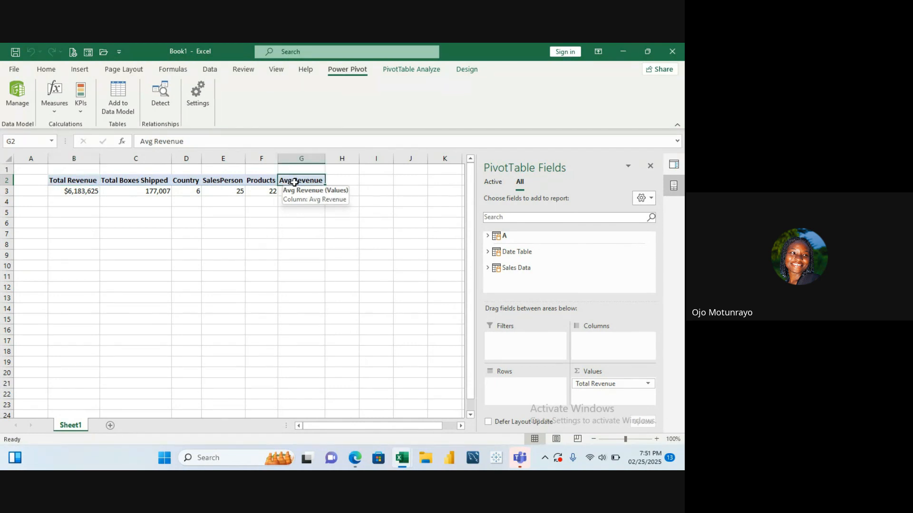
{"action": "left_click", "coordinate": [257, 176]}
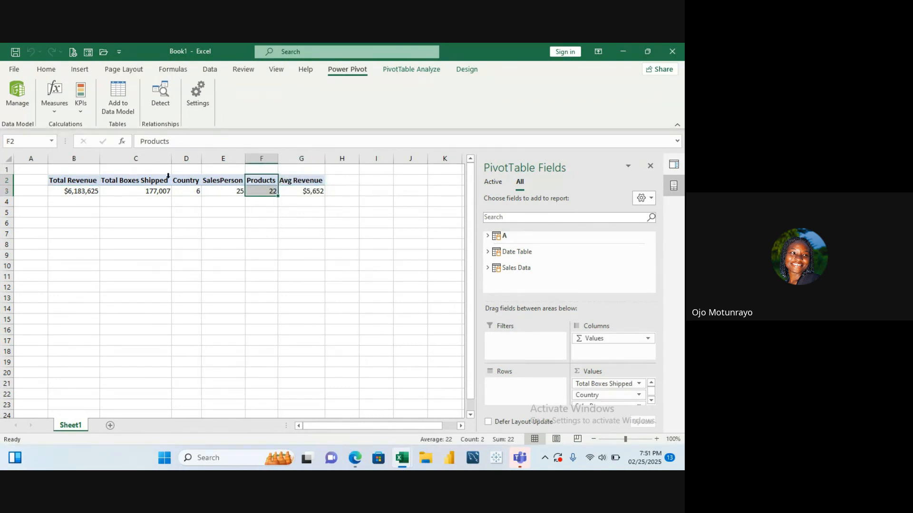
{"action": "left_click", "coordinate": [64, 181]}
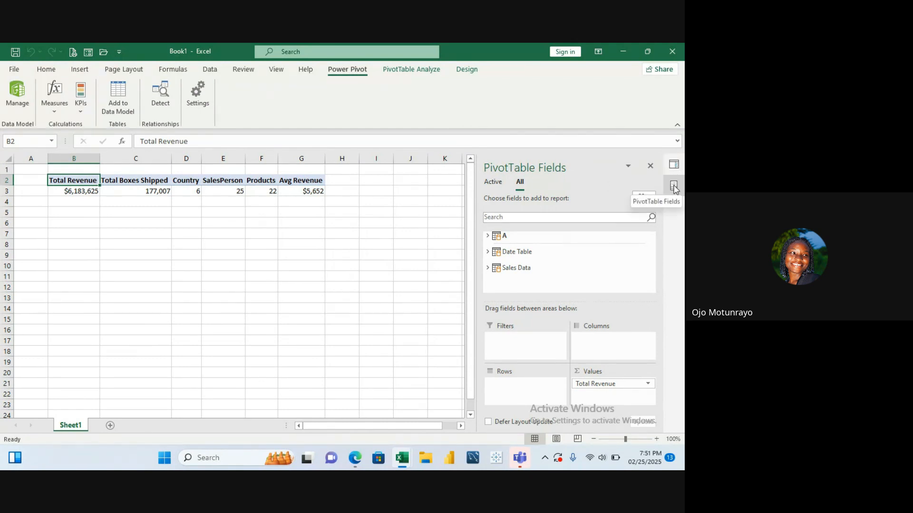
Preview the Sales Data query and look through its columns as far as Boxes Shipped
{"action": "left_click", "coordinate": [673, 164]}
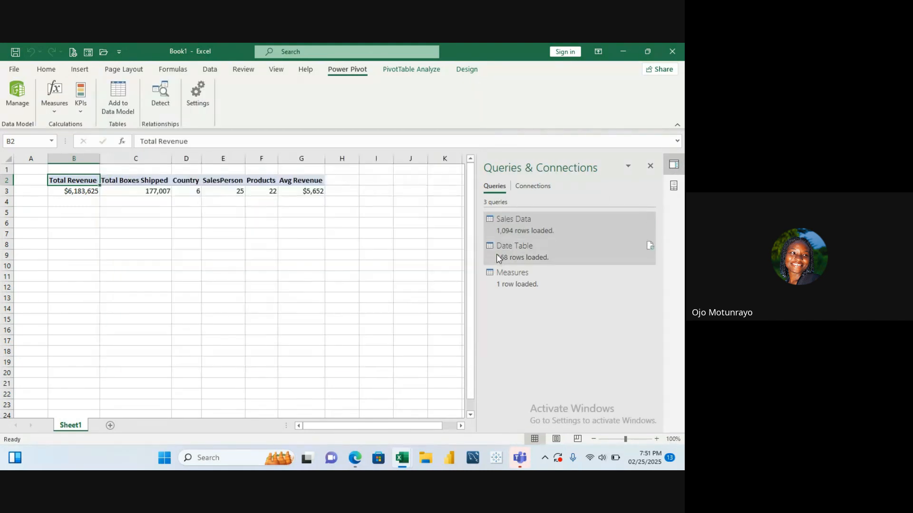
{"action": "mouse_move", "coordinate": [508, 232]}
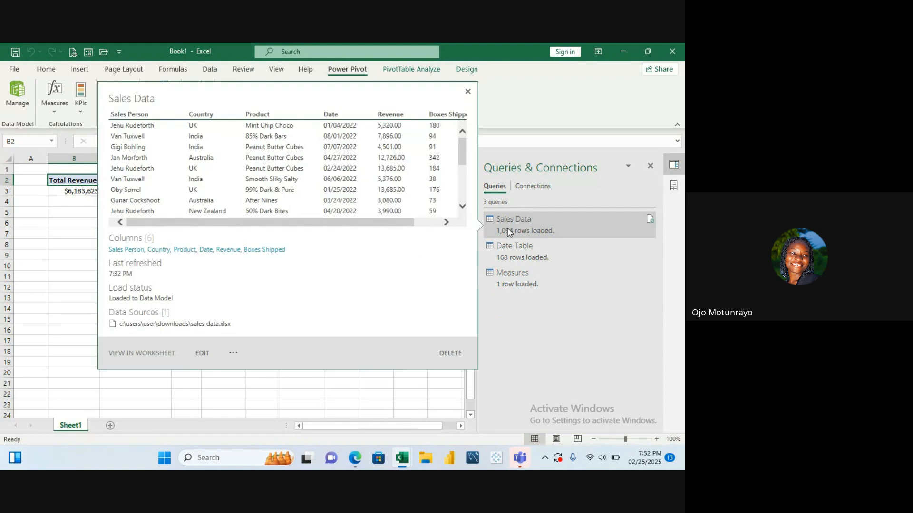
{"action": "left_click", "coordinate": [509, 232]}
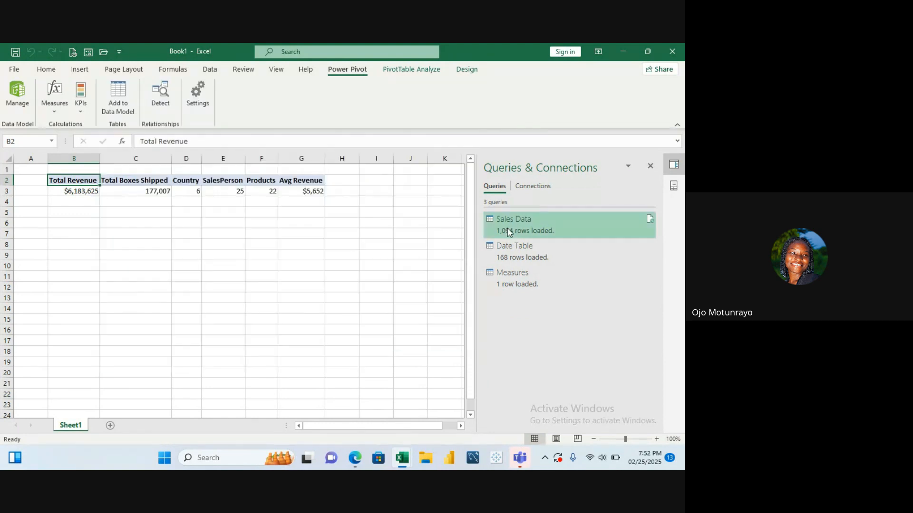
{"action": "mouse_move", "coordinate": [526, 234]}
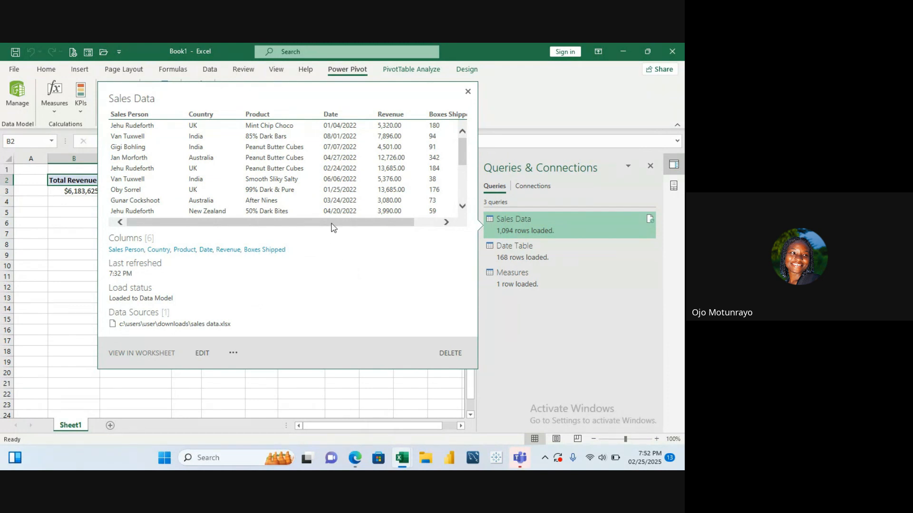
{"action": "mouse_move", "coordinate": [334, 224]}
{"action": "left_mouse_down"}
{"action": "mouse_move", "coordinate": [378, 225]}
{"action": "mouse_move", "coordinate": [330, 224]}
{"action": "left_mouse_up"}
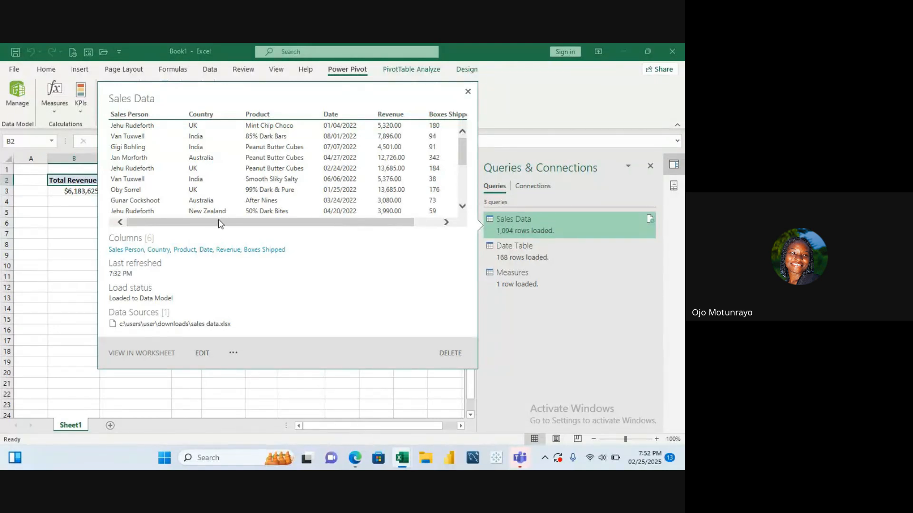
{"action": "left_click_drag", "start_coordinate": [218, 223], "coordinate": [246, 222]}
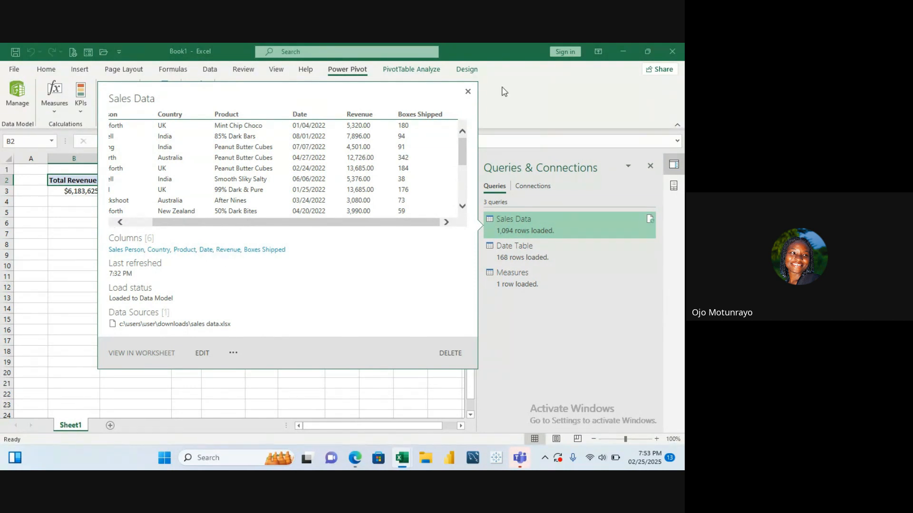
{"action": "left_click", "coordinate": [216, 205]}
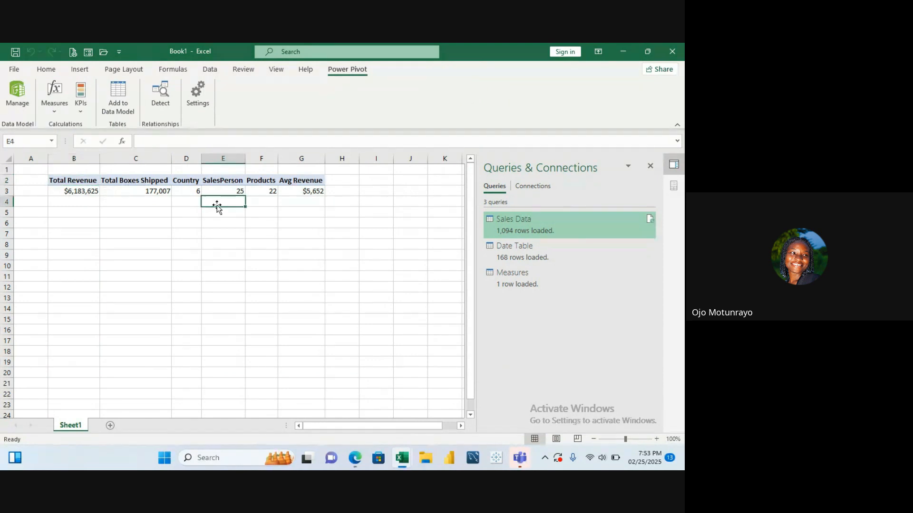
{"action": "left_click", "coordinate": [174, 184]}
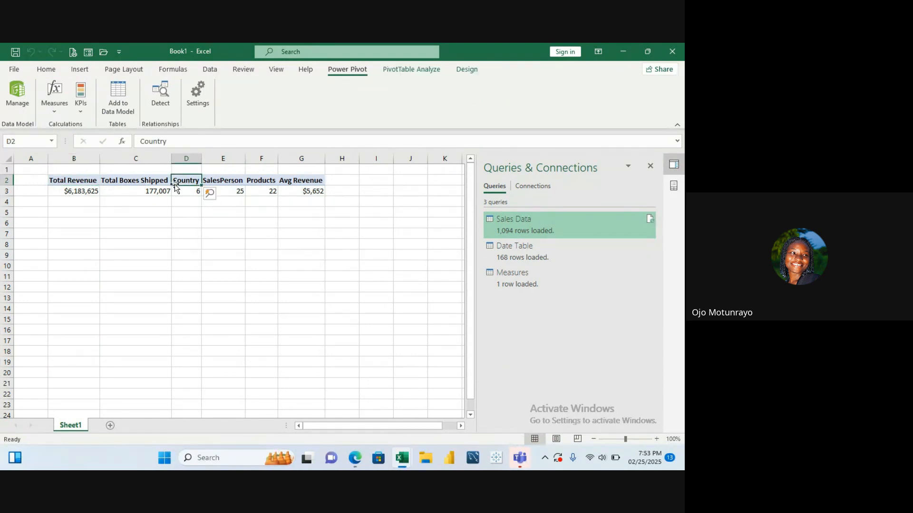
{"action": "left_click", "coordinate": [126, 183]}
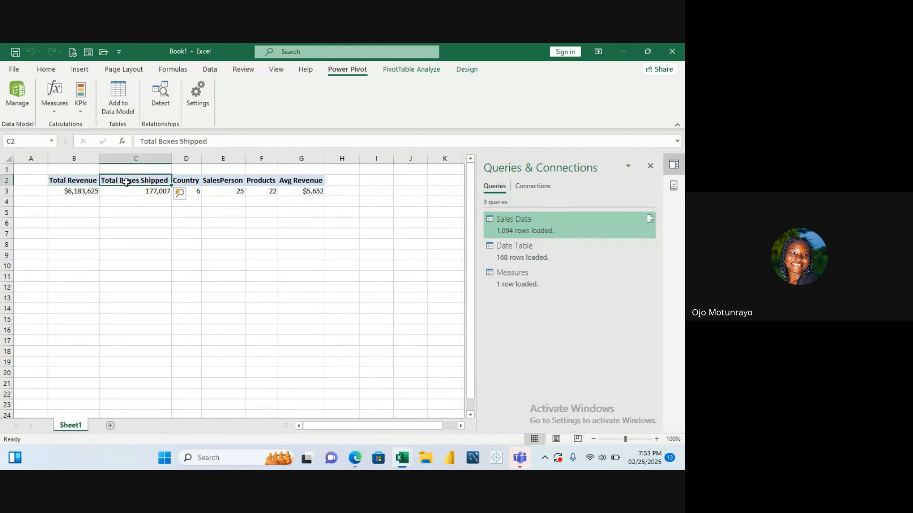
{"action": "left_click", "coordinate": [84, 184]}
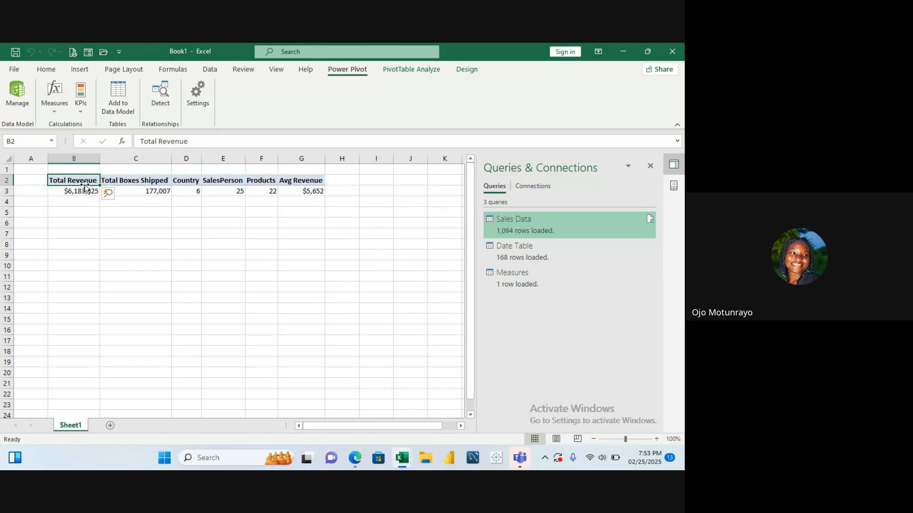
Insert a PivotTable based on the workbook's Data Model at cell B5 of Sheet1
{"action": "left_click", "coordinate": [80, 216]}
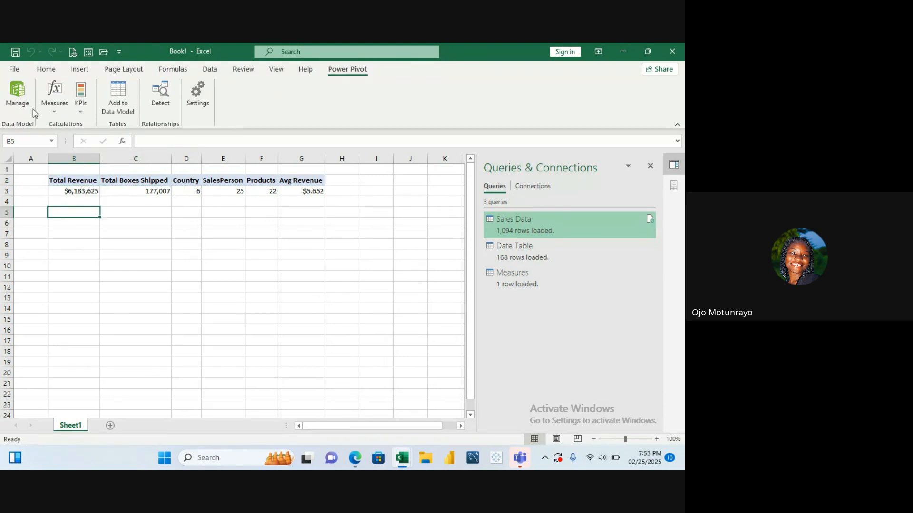
{"action": "left_click", "coordinate": [77, 70]}
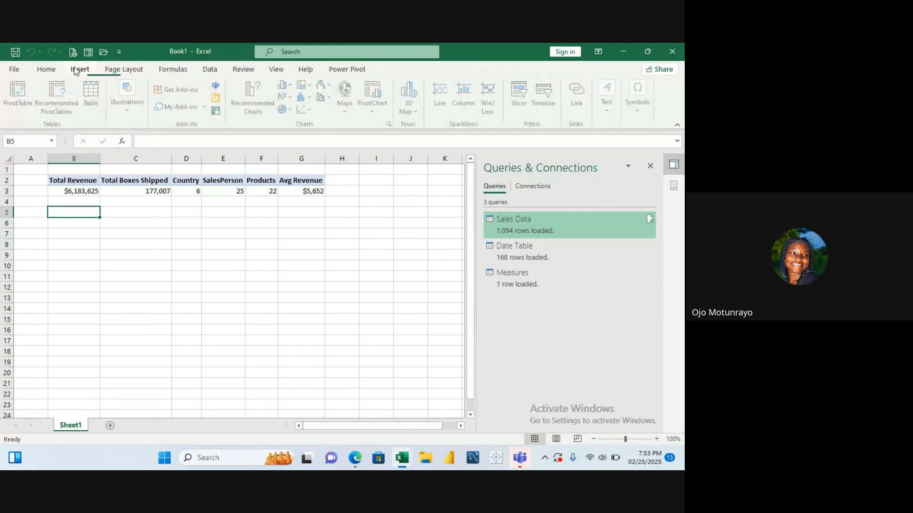
{"action": "left_click", "coordinate": [30, 98]}
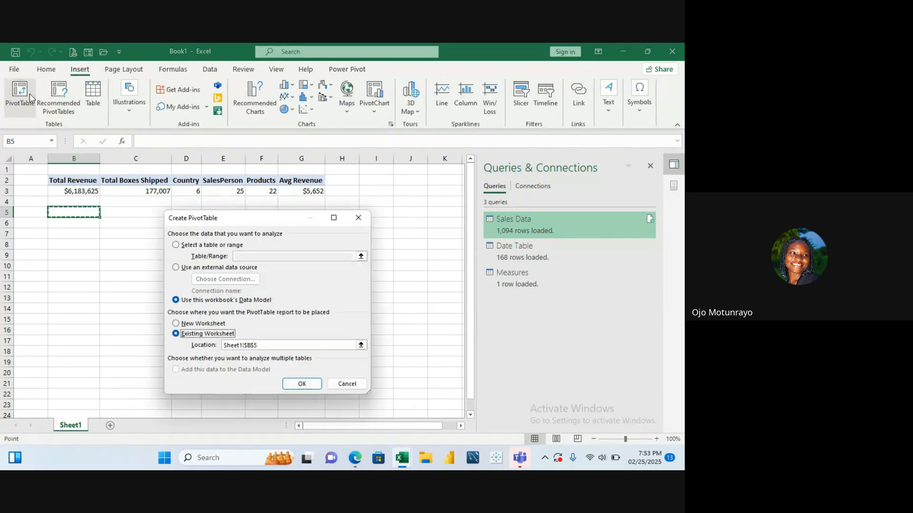
{"action": "left_click", "coordinate": [302, 384]}
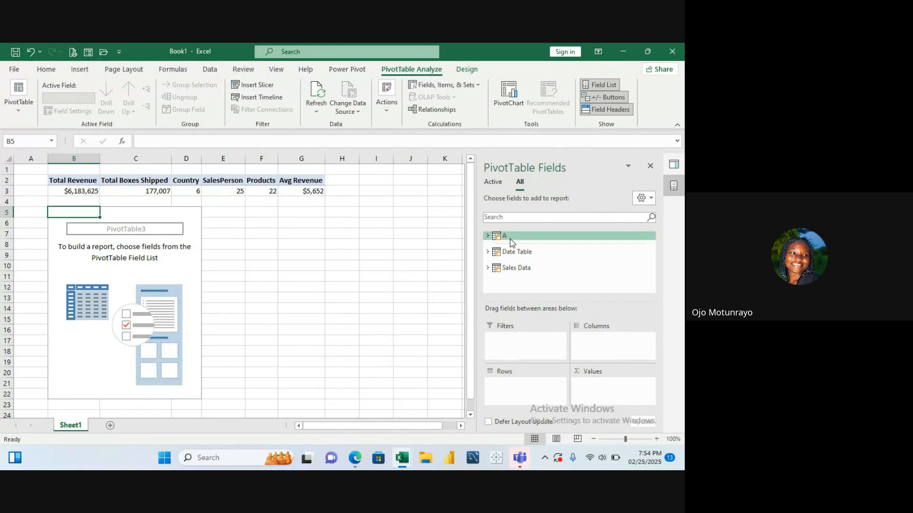
Build the new PivotTable from Sales Data with the sum of Revenue as values and Sales Person as rows
{"action": "left_click", "coordinate": [487, 268]}
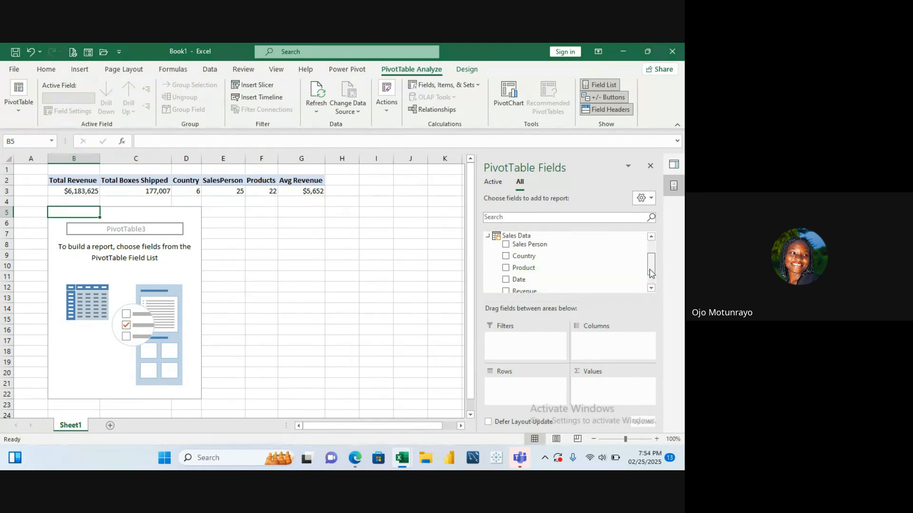
{"action": "left_click_drag", "start_coordinate": [651, 274], "coordinate": [652, 285]}
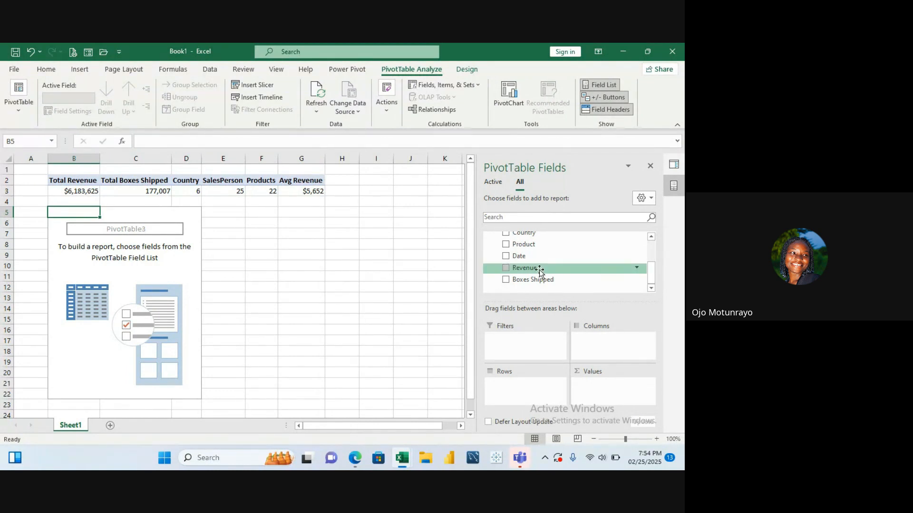
{"action": "left_click_drag", "start_coordinate": [539, 271], "coordinate": [596, 396]}
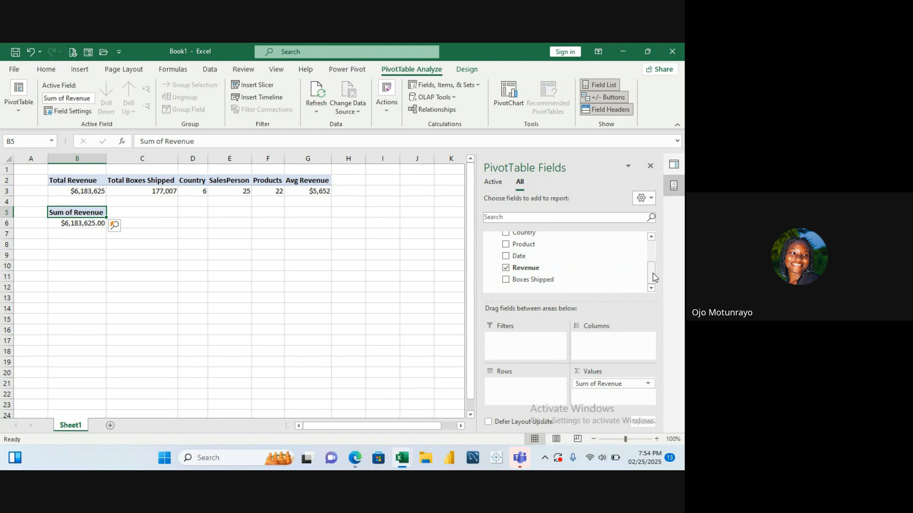
{"action": "left_click_drag", "start_coordinate": [653, 277], "coordinate": [652, 260]}
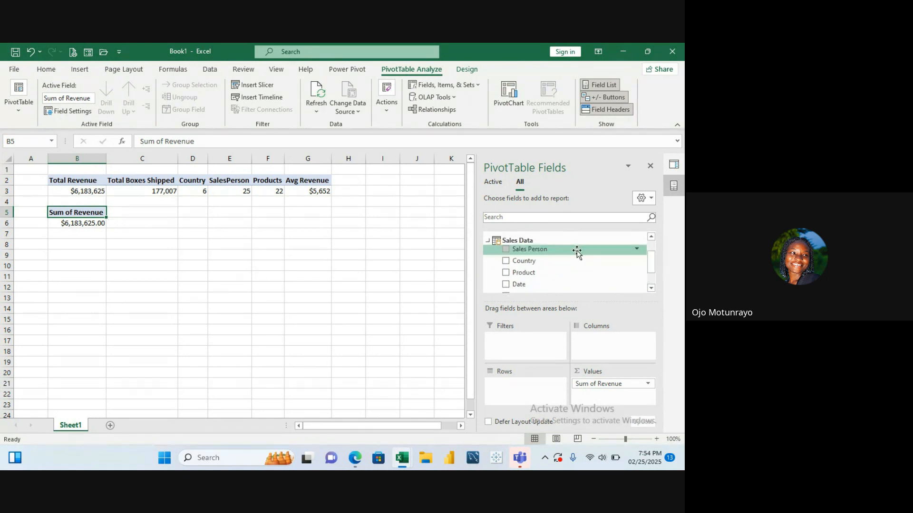
{"action": "left_click_drag", "start_coordinate": [576, 253], "coordinate": [518, 394]}
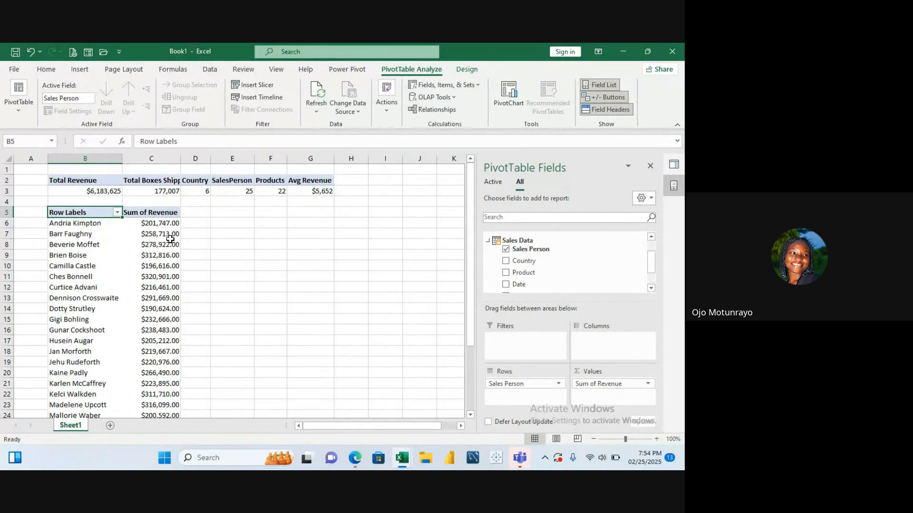
Examine the salesperson rows of the revenue PivotTable down to the grand total and return to the Total Revenue heading
{"action": "left_click", "coordinate": [90, 226]}
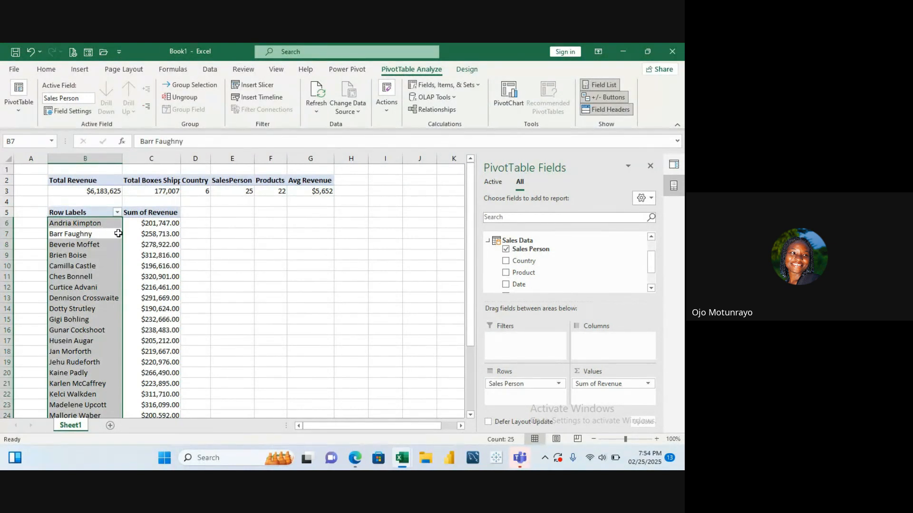
{"action": "left_click", "coordinate": [173, 257]}
{"action": "key", "text": "Left"}
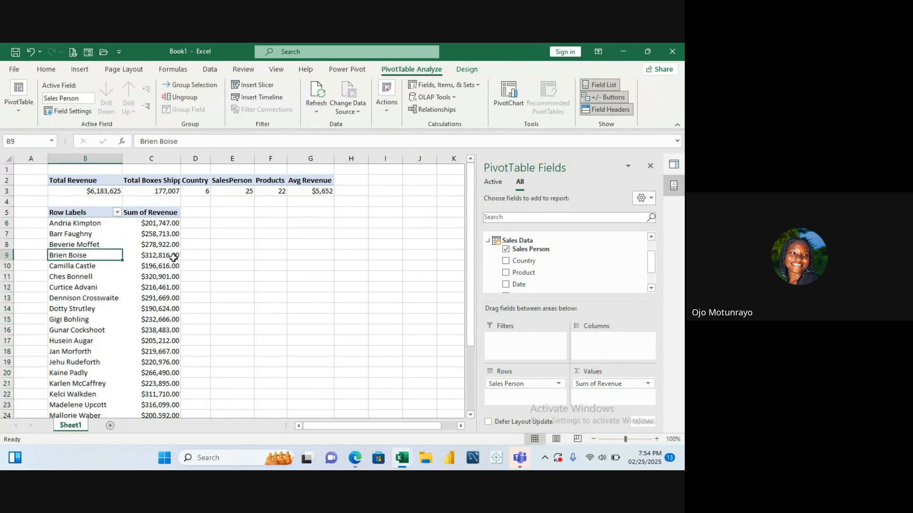
{"action": "key", "text": "Down"}
{"action": "key", "text": "Down"}
{"action": "key", "text": "Down"}
{"action": "key", "text": "Down"}
{"action": "key", "text": "Down"}
{"action": "key", "text": "Down"}
{"action": "key", "text": "Down"}
{"action": "key", "text": "Down"}
{"action": "key", "text": "Down"}
{"action": "key", "text": "Down"}
{"action": "key", "text": "Down"}
{"action": "key", "text": "Down"}
{"action": "key", "text": "Down"}
{"action": "key", "text": "Down"}
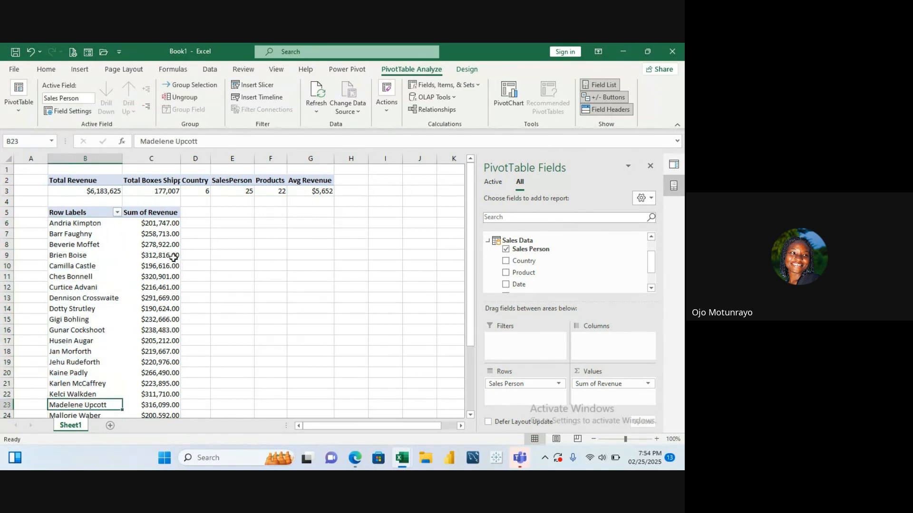
{"action": "key", "text": "Down"}
{"action": "key", "text": "Down"}
{"action": "key", "text": "Down"}
{"action": "key", "text": "Down"}
{"action": "key", "text": "Down"}
{"action": "key", "text": "Down"}
{"action": "key", "text": "Down"}
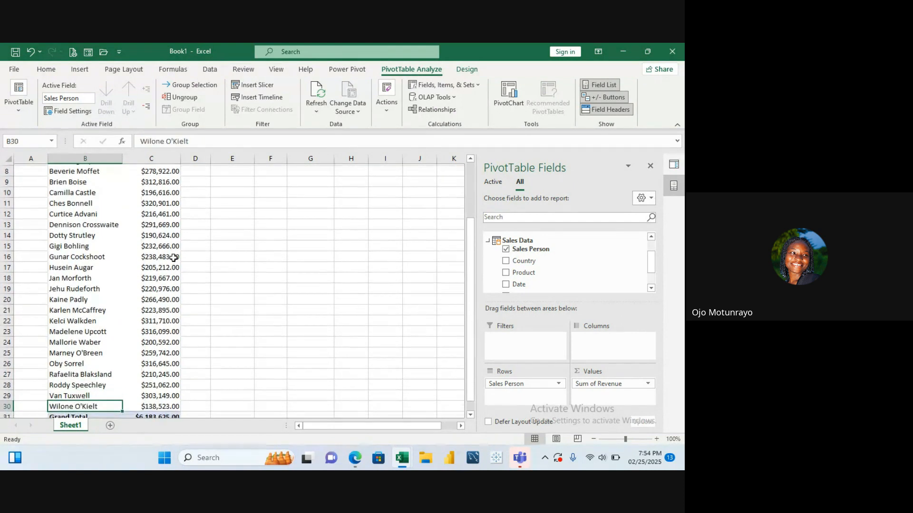
{"action": "key", "text": "Down"}
{"action": "key", "text": "Up"}
{"action": "key", "text": "Up"}
{"action": "key", "text": "Up"}
{"action": "key", "text": "Up"}
{"action": "key", "text": "Up"}
{"action": "key", "text": "Up"}
{"action": "key", "text": "Up"}
{"action": "key", "text": "Up"}
{"action": "key", "text": "Up"}
{"action": "key", "text": "Up"}
{"action": "key", "text": "Up"}
{"action": "key", "text": "Up"}
{"action": "key", "text": "Up"}
{"action": "key", "text": "Up"}
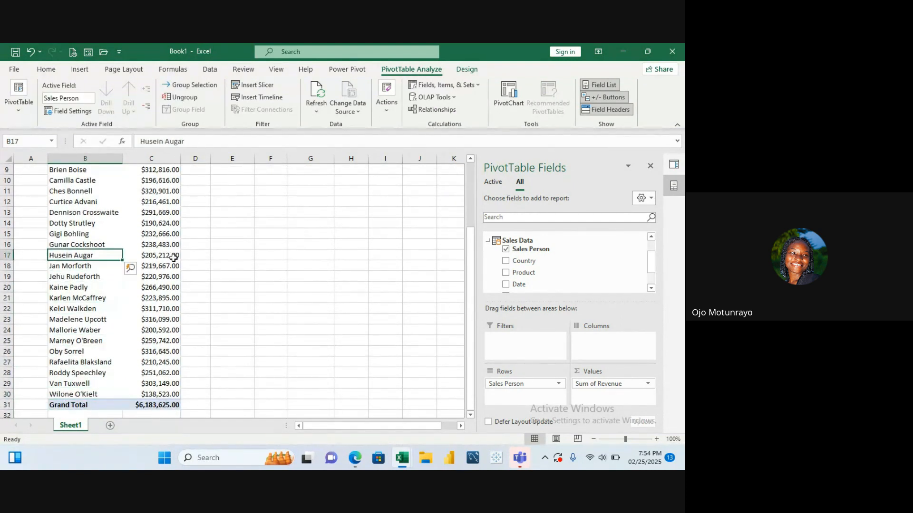
{"action": "key", "text": "Up"}
{"action": "key", "text": "Up"}
{"action": "key", "text": "Up"}
{"action": "key", "text": "Up"}
{"action": "key", "text": "Up"}
{"action": "key", "text": "Up"}
{"action": "key", "text": "Up"}
{"action": "key", "text": "Up"}
{"action": "key", "text": "Up"}
{"action": "key", "text": "Up"}
{"action": "key", "text": "Up"}
{"action": "key", "text": "Up"}
{"action": "key", "text": "Up"}
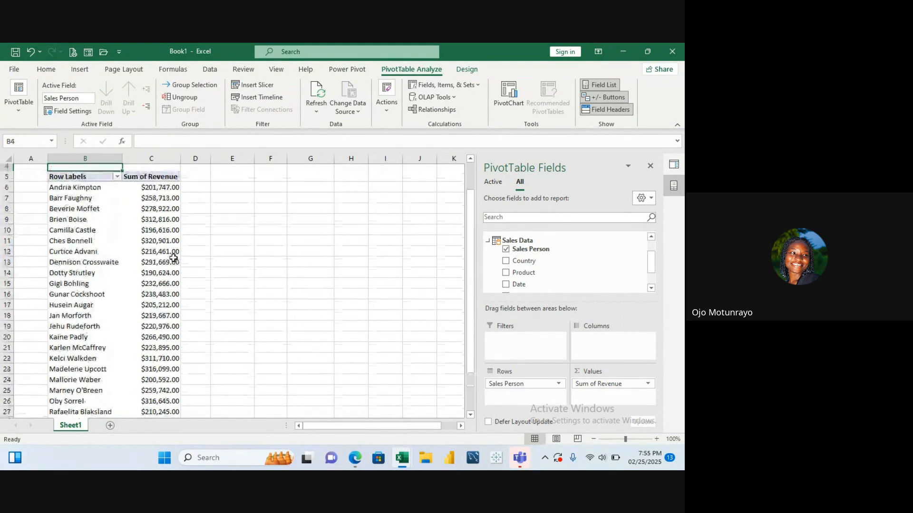
{"action": "key", "text": "Up"}
{"action": "key", "text": "Up"}
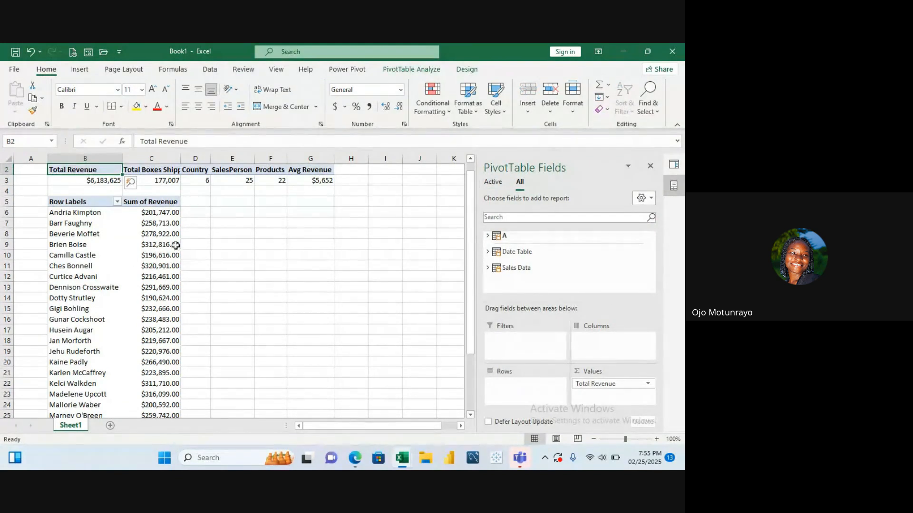
{"action": "mouse_move", "coordinate": [151, 270]}
{"action": "mouse_move", "coordinate": [80, 217]}
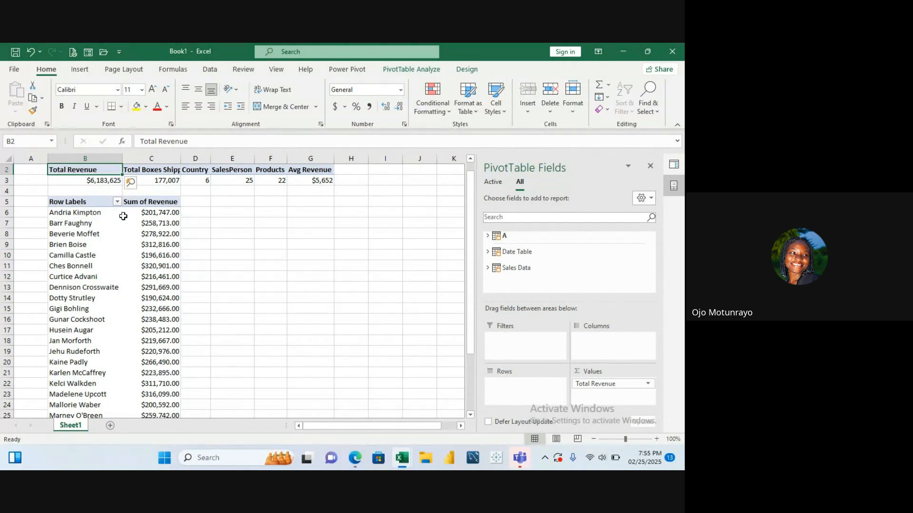
{"action": "mouse_move", "coordinate": [156, 213]}
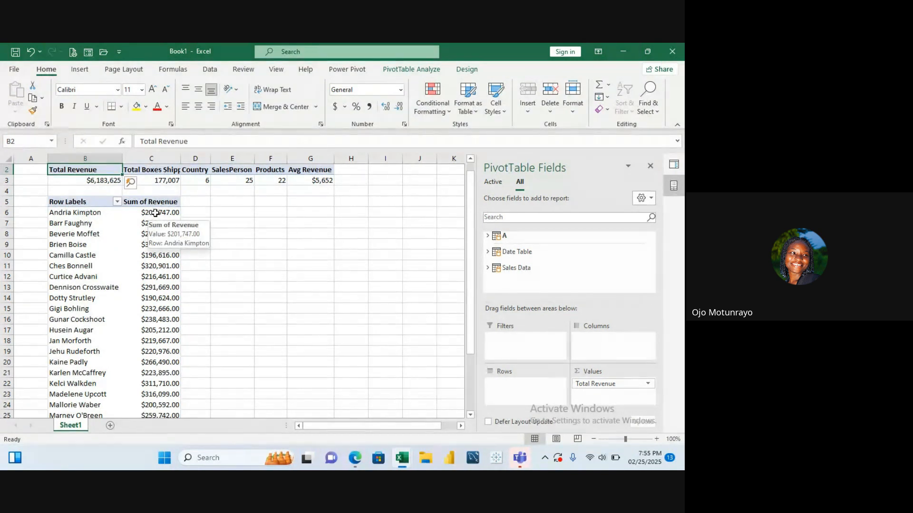
{"action": "left_click", "coordinate": [161, 215]}
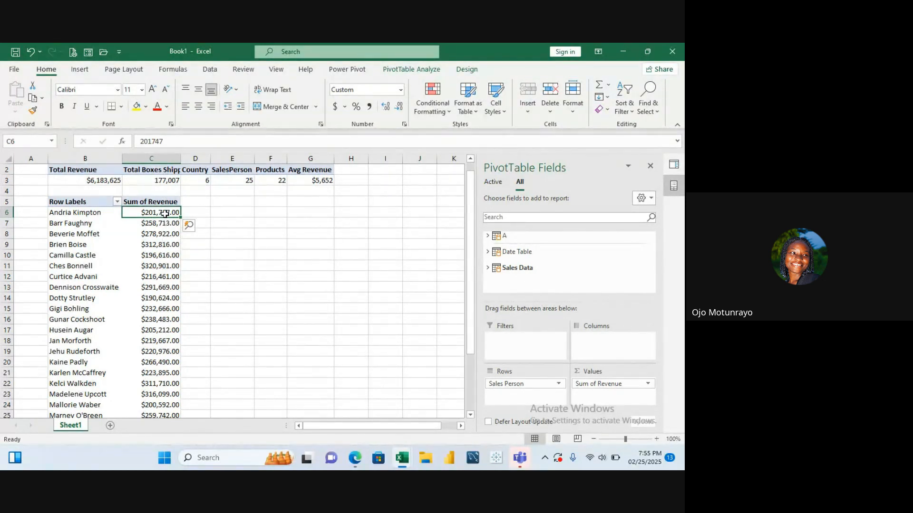
{"action": "left_click", "coordinate": [90, 217]}
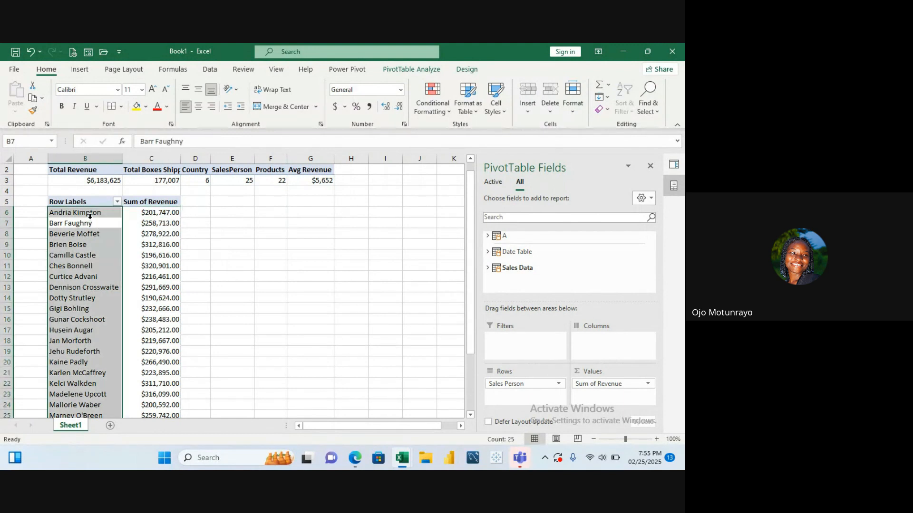
{"action": "left_click", "coordinate": [151, 212]}
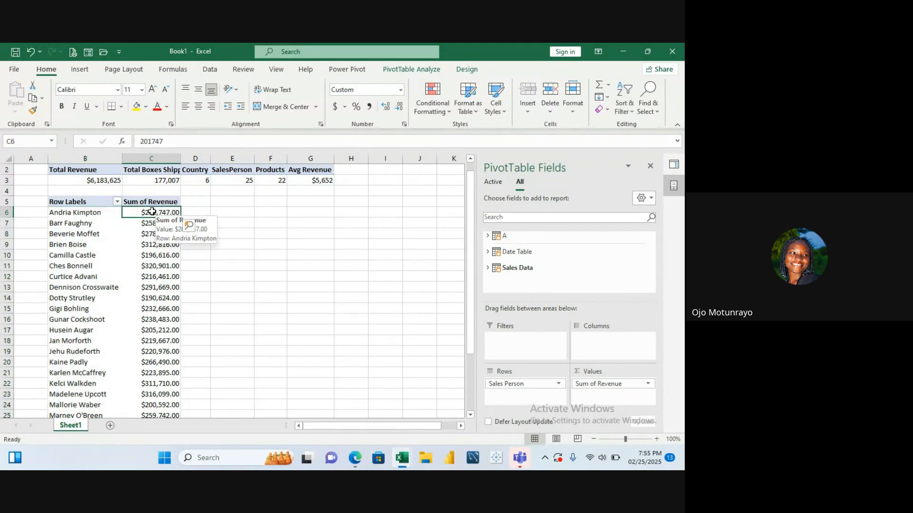
{"action": "left_click", "coordinate": [158, 232]}
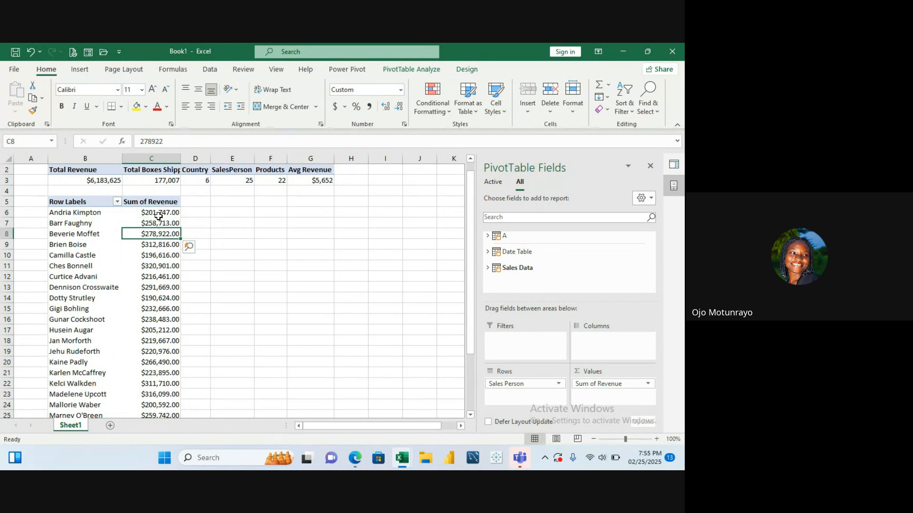
{"action": "left_click", "coordinate": [159, 215]}
{"action": "left_click", "coordinate": [159, 233]}
{"action": "left_click", "coordinate": [158, 214]}
Sort the salesperson pivot table by Sum of Revenue from largest to smallest
{"action": "left_click", "coordinate": [157, 224]}
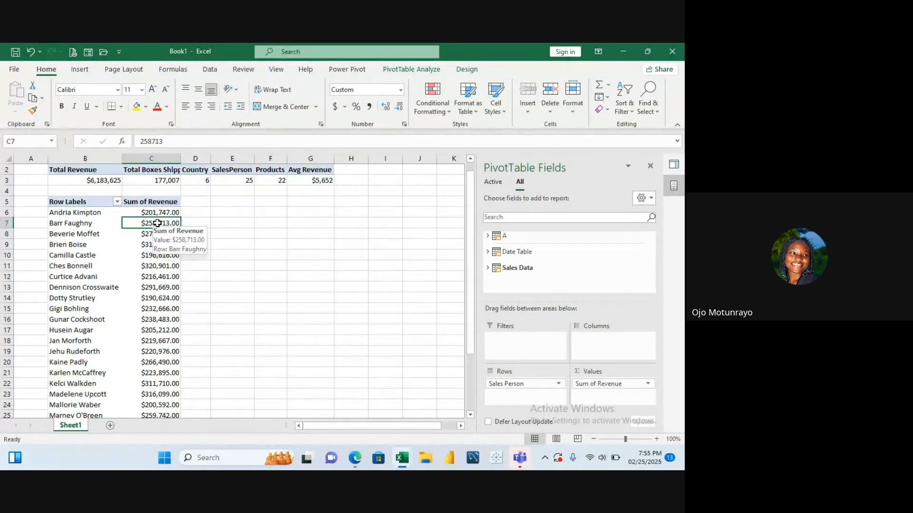
{"action": "right_click", "coordinate": [157, 223]}
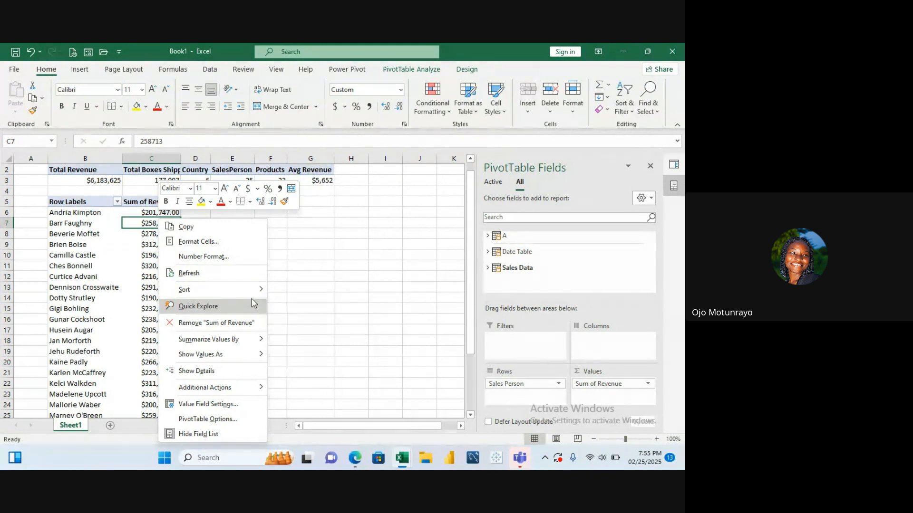
{"action": "mouse_move", "coordinate": [252, 295]}
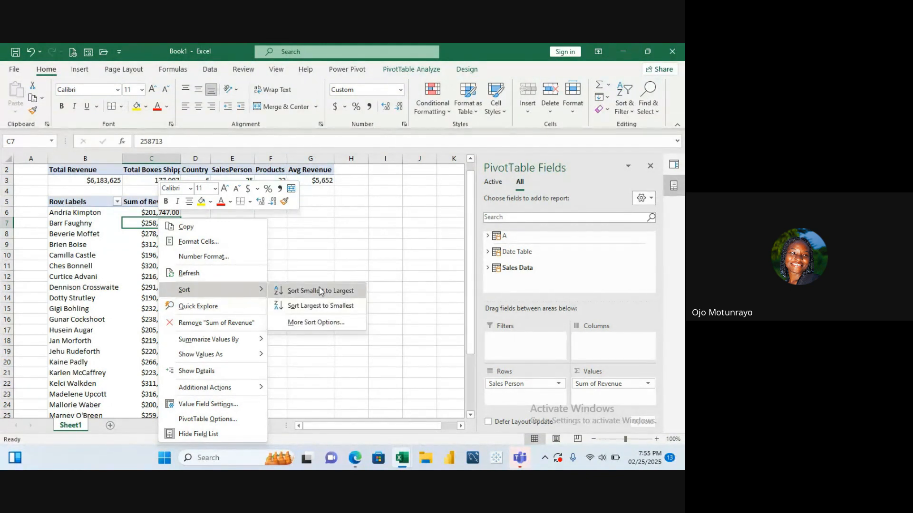
{"action": "left_click", "coordinate": [325, 308]}
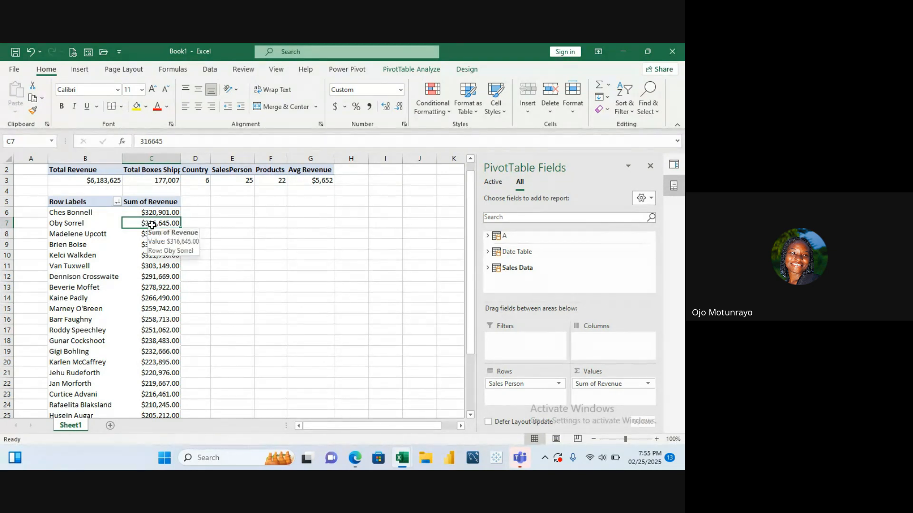
Rename the pivot table's "Row Labels" header in cell B5 as "SalesPerson"
{"action": "double_click", "coordinate": [76, 202]}
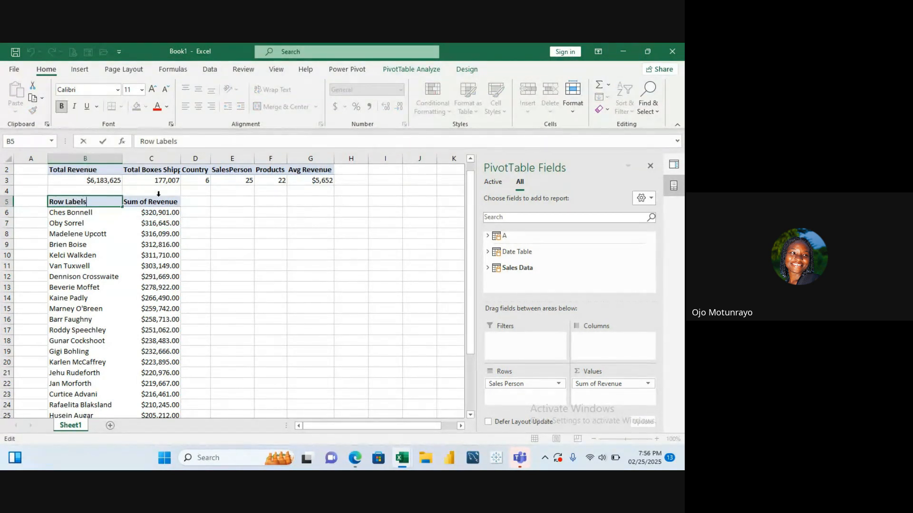
{"action": "key", "text": "BackSpace"}
{"action": "key", "text": "BackSpace"}
{"action": "key", "text": "BackSpace"}
{"action": "key", "text": "BackSpace"}
{"action": "key", "text": "BackSpace"}
{"action": "key", "text": "BackSpace"}
{"action": "key", "text": "BackSpace"}
{"action": "key", "text": "BackSpace"}
{"action": "key", "text": "BackSpace"}
{"action": "key", "text": "BackSpace"}
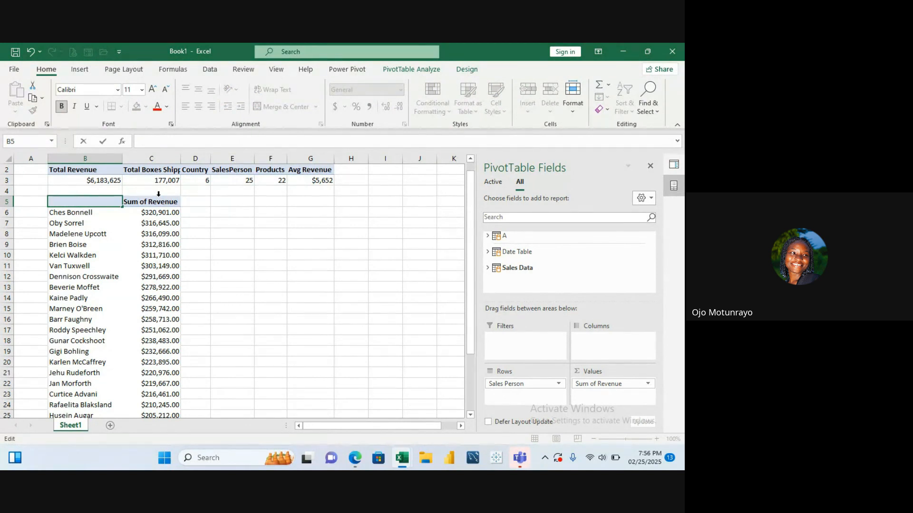
{"action": "type", "text": "Sa"}
{"action": "key", "text": "BackSpace"}
{"action": "key", "text": "BackSpace"}
{"action": "key", "text": "BackSpace"}
{"action": "key", "text": "BackSpace"}
{"action": "type", "text": "Pe"}
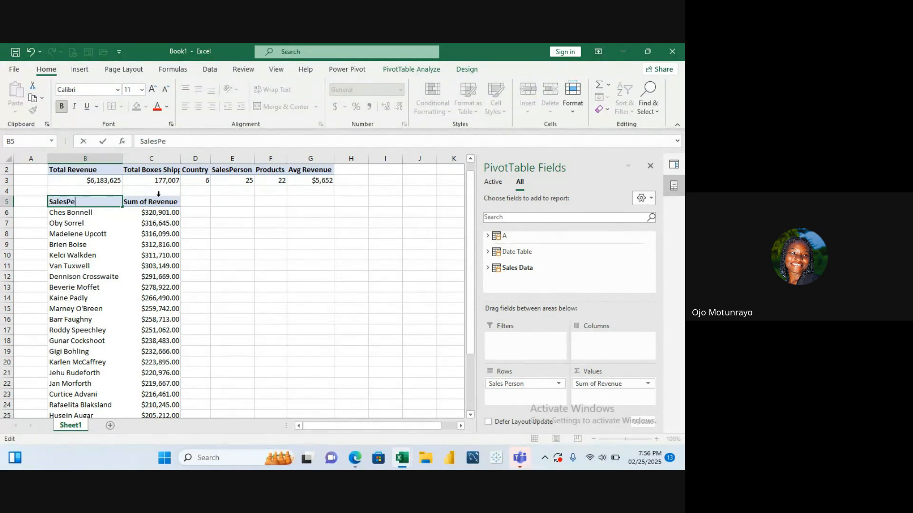
{"action": "type", "text": "rson"}
Remove "Sum of" from the salesperson pivot's value field name, leaving "Revenue" with a leading space
{"action": "double_click", "coordinate": [169, 202]}
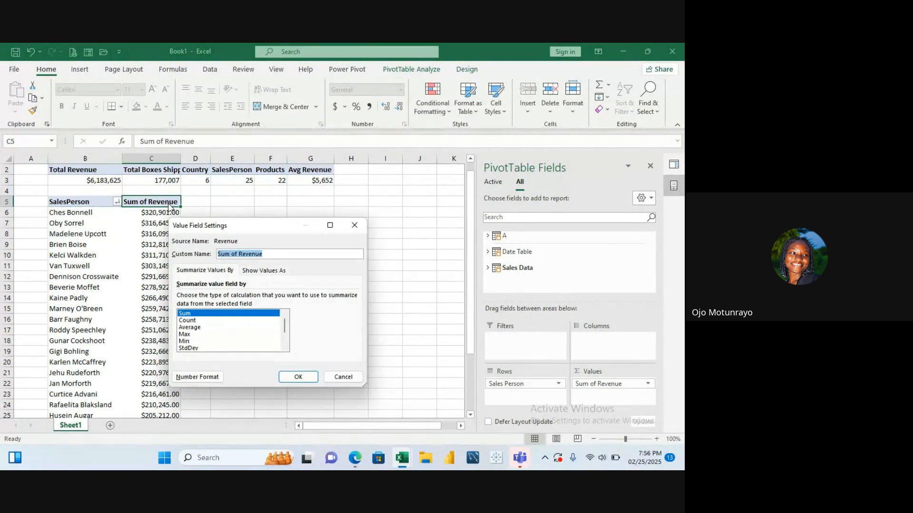
{"action": "left_click", "coordinate": [239, 253]}
{"action": "key", "text": "BackSpace"}
{"action": "key", "text": "BackSpace"}
{"action": "key", "text": "BackSpace"}
{"action": "key", "text": "BackSpace"}
{"action": "key", "text": "BackSpace"}
{"action": "key", "text": "BackSpace"}
{"action": "key", "text": "BackSpace"}
{"action": "key", "text": "Return"}
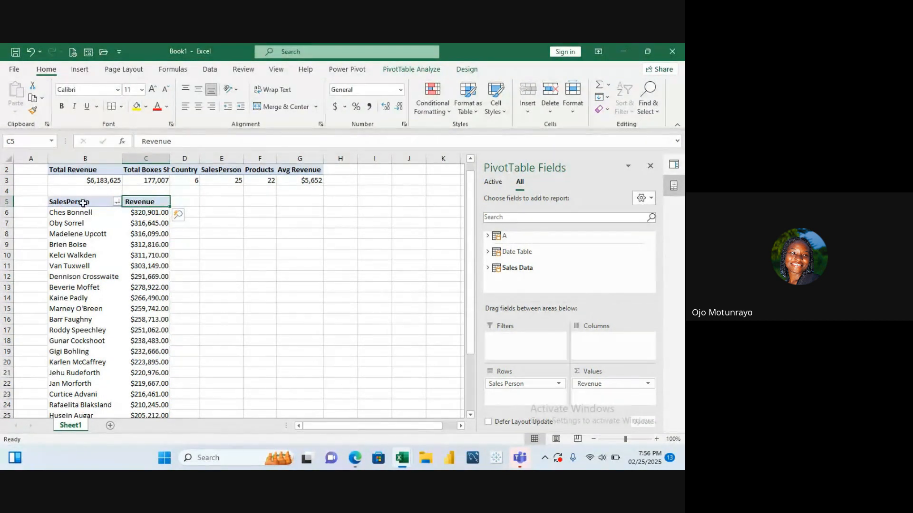
{"action": "left_click", "coordinate": [79, 190]}
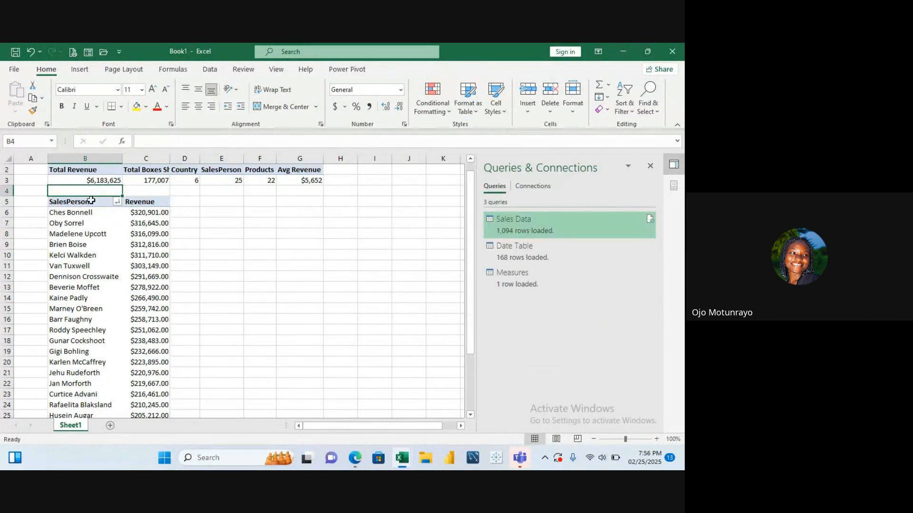
{"action": "left_click", "coordinate": [76, 214]}
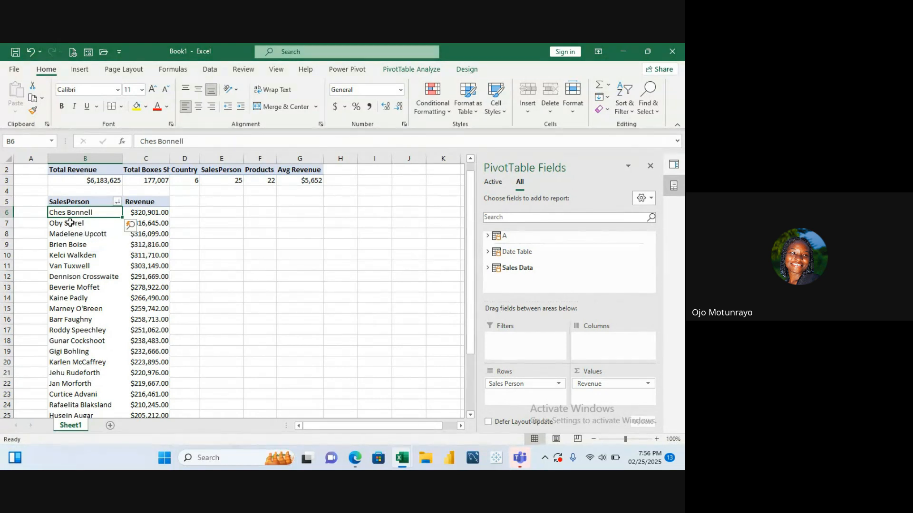
{"action": "left_click", "coordinate": [73, 223]}
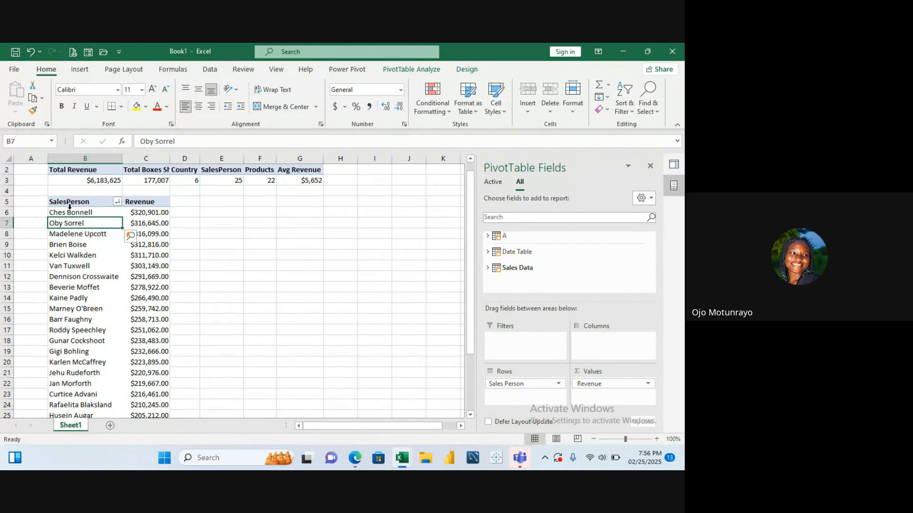
{"action": "left_click", "coordinate": [68, 210]}
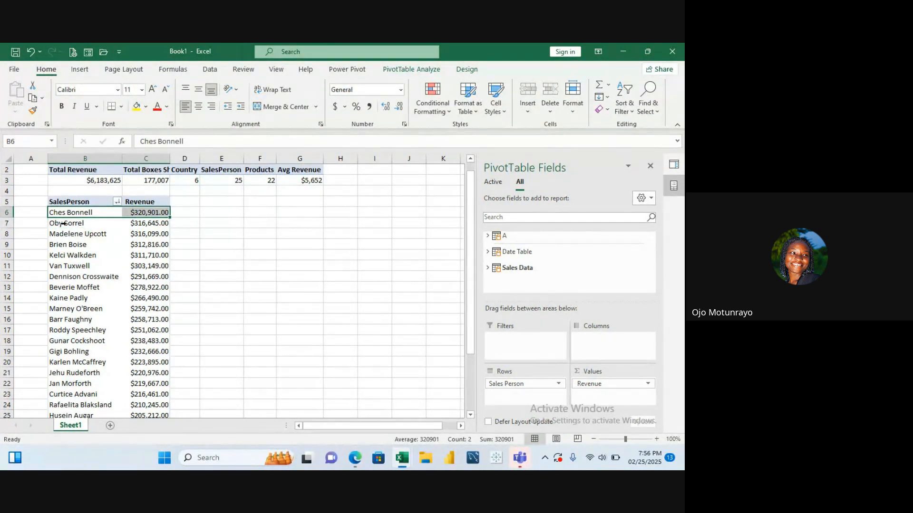
{"action": "left_click", "coordinate": [63, 223]}
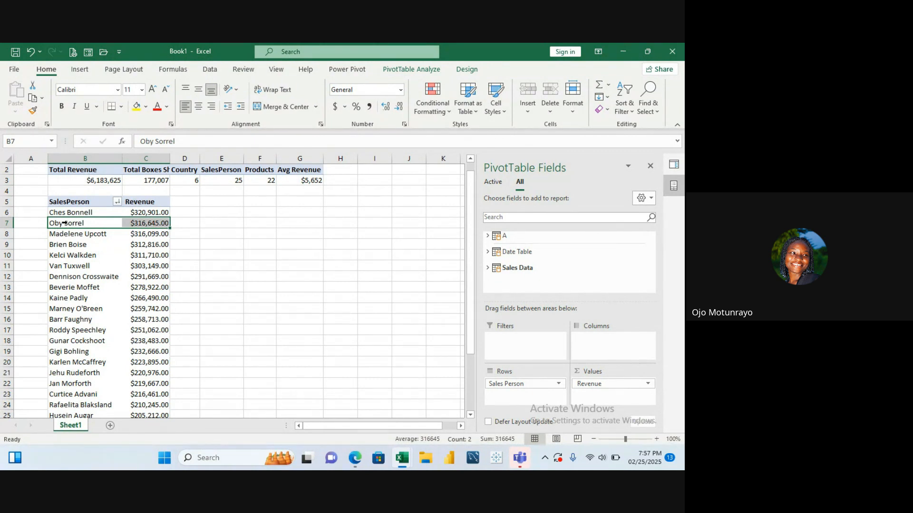
{"action": "right_click", "coordinate": [67, 224]}
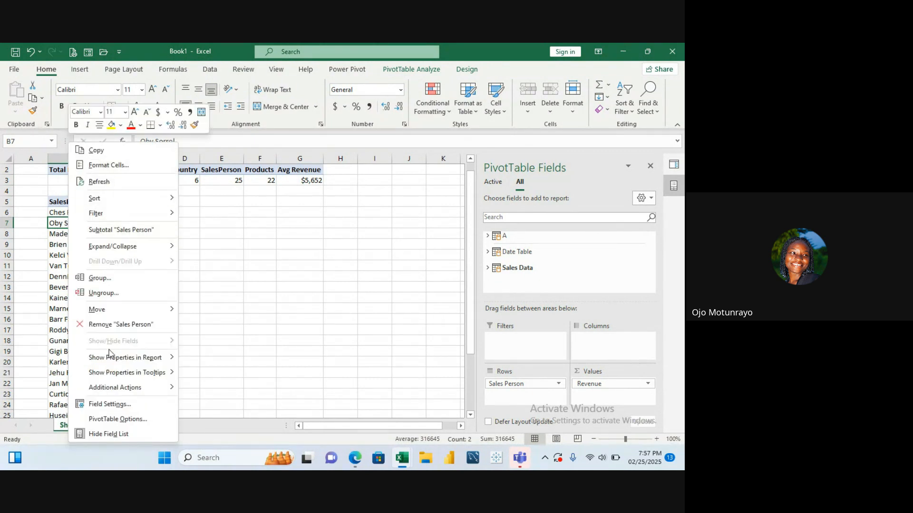
{"action": "left_click", "coordinate": [215, 284]}
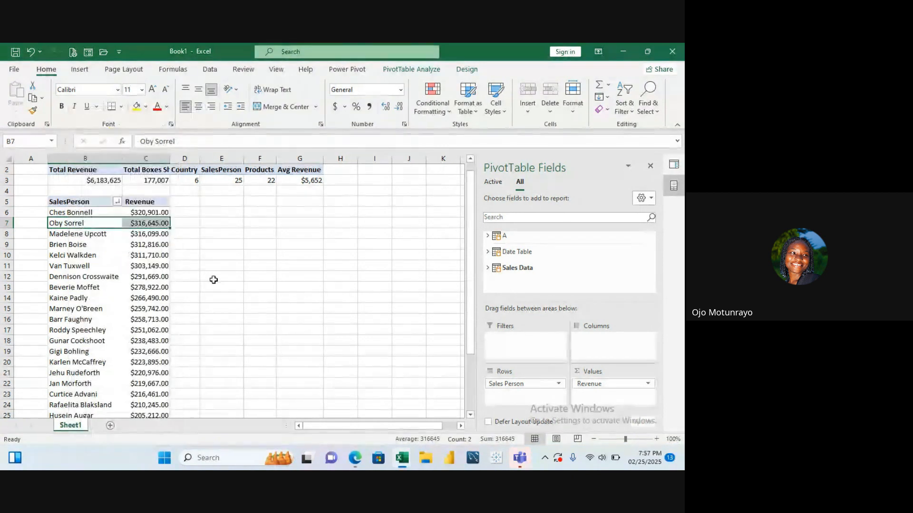
{"action": "left_click", "coordinate": [153, 258]}
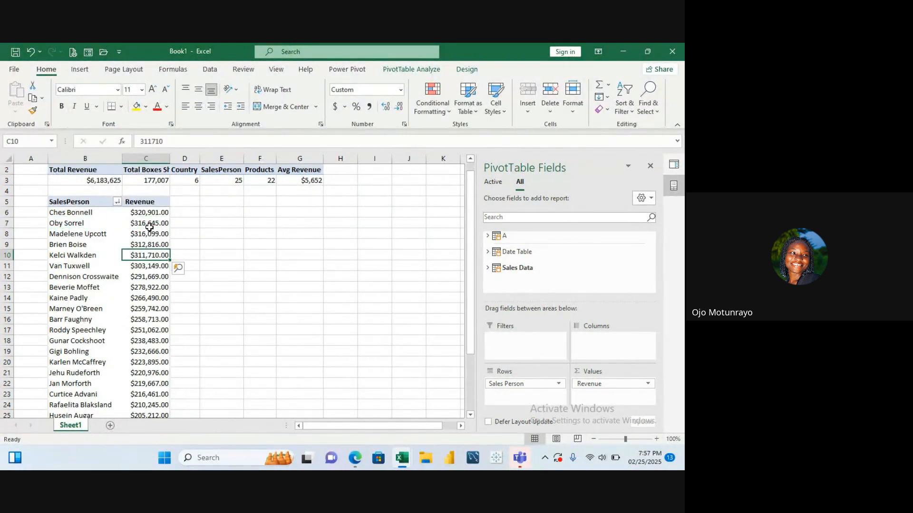
{"action": "left_click", "coordinate": [148, 224]}
{"action": "left_click", "coordinate": [147, 236]}
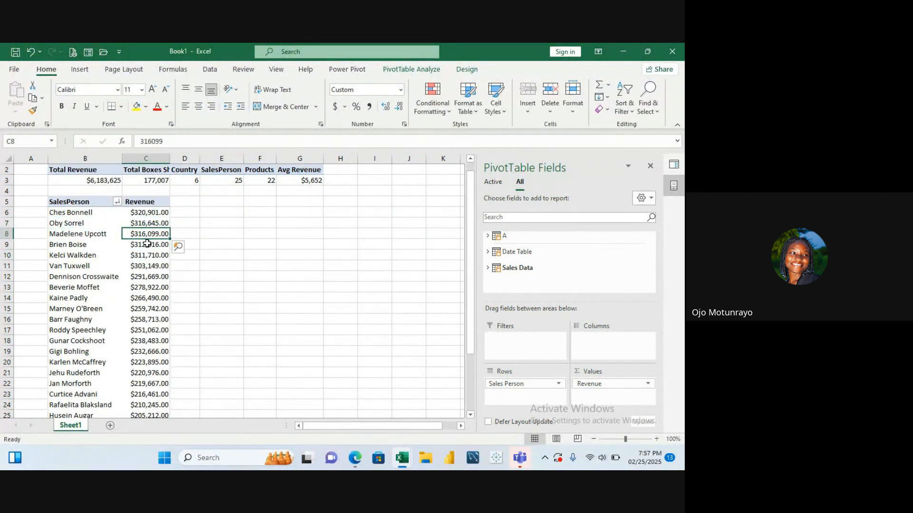
{"action": "left_click", "coordinate": [146, 246]}
{"action": "left_click", "coordinate": [139, 231]}
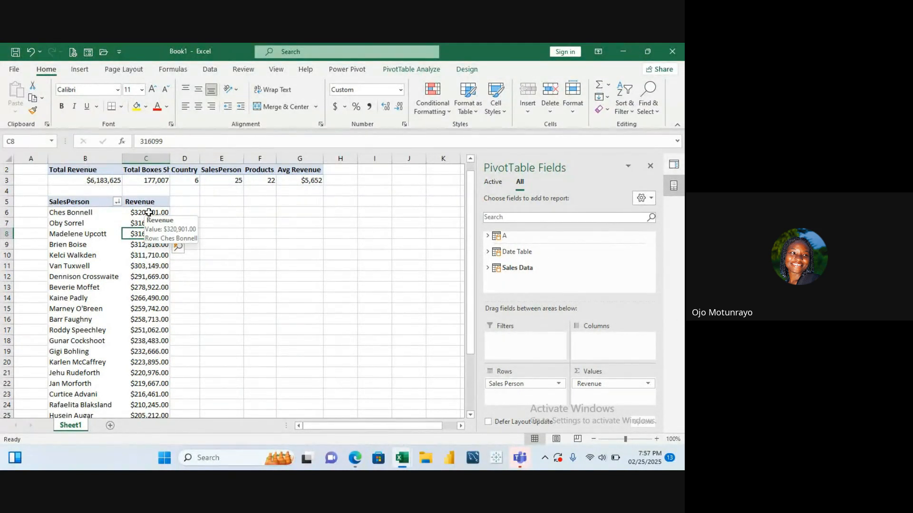
Filter the salesperson pivot table to show only the top 10 items by Revenue
{"action": "left_click", "coordinate": [75, 234]}
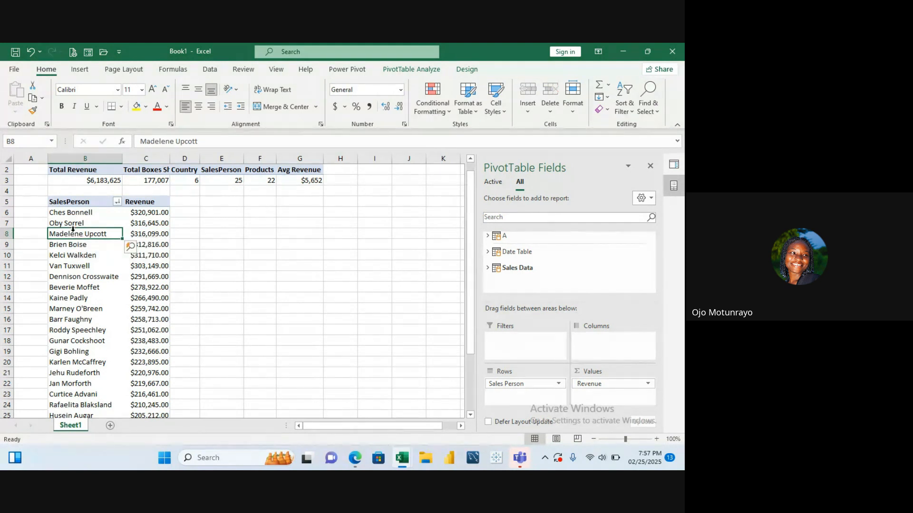
{"action": "right_click", "coordinate": [73, 236]}
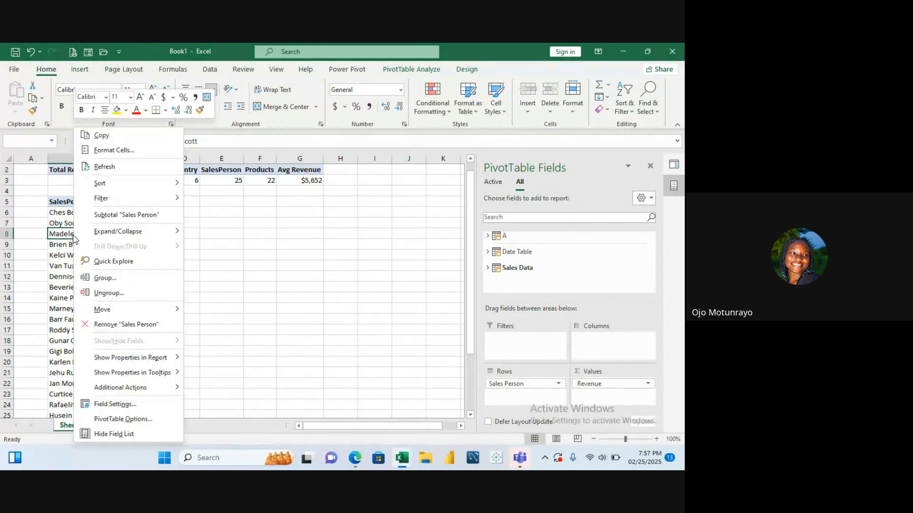
{"action": "mouse_move", "coordinate": [116, 198]}
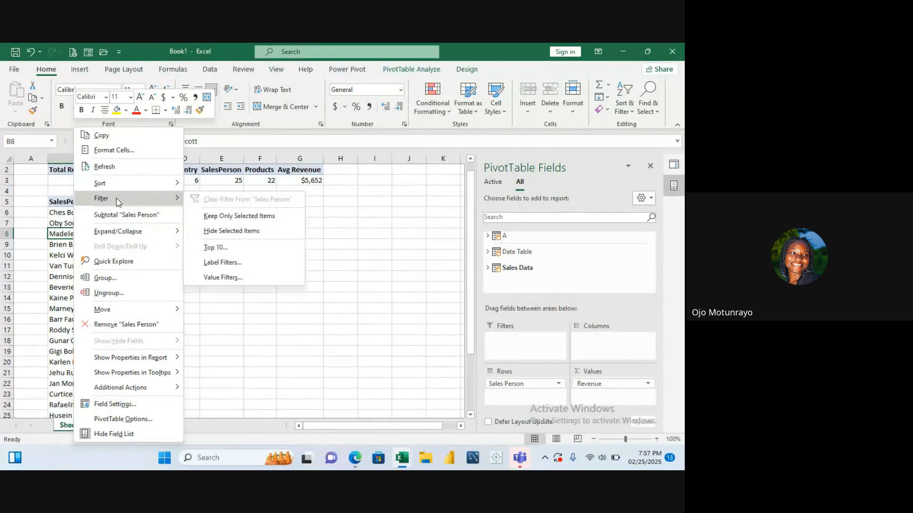
{"action": "left_click", "coordinate": [216, 247]}
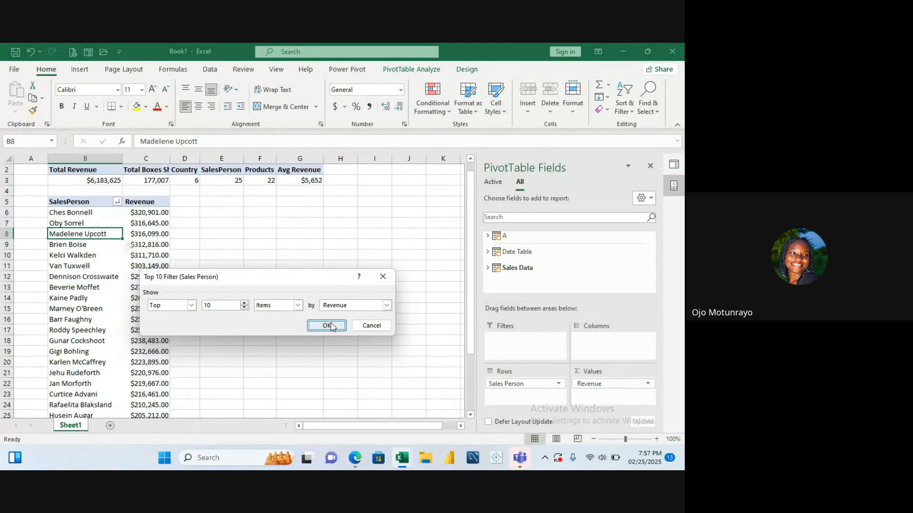
{"action": "left_click", "coordinate": [326, 325]}
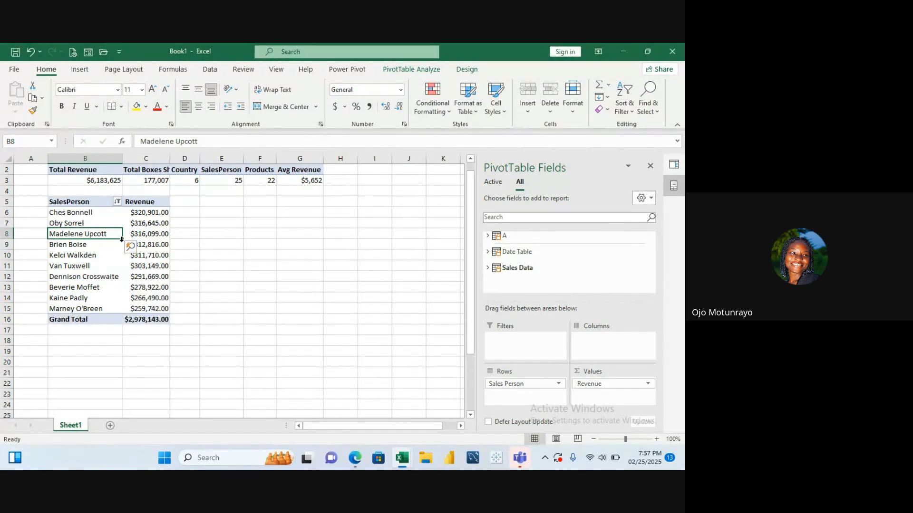
{"action": "left_click", "coordinate": [197, 242]}
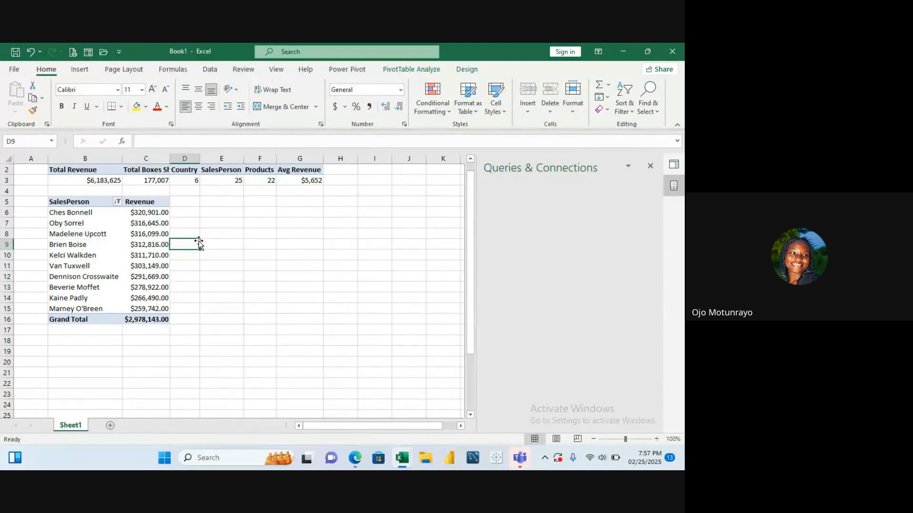
Enter the title "Revenue by salesPerson(Top10)" in cell B4 above the salesperson pivot table
{"action": "left_click", "coordinate": [90, 190]}
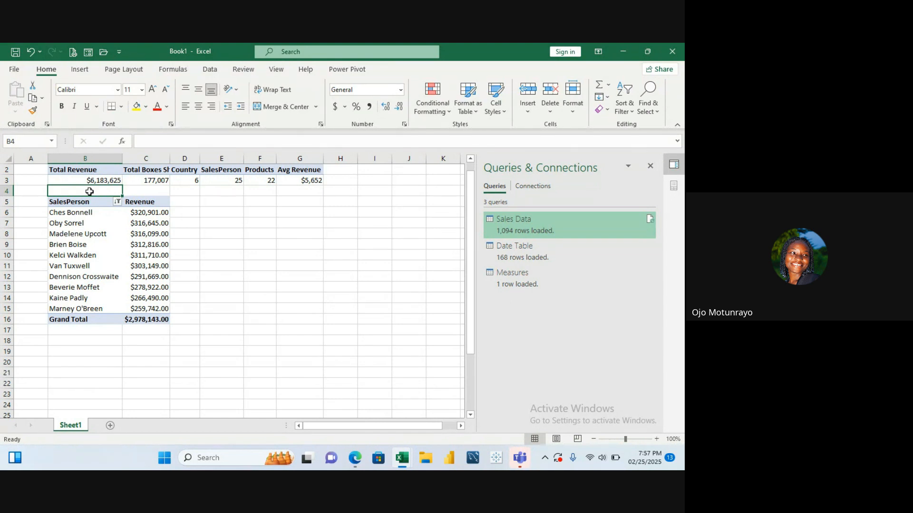
{"action": "type", "text": "Revenue b"}
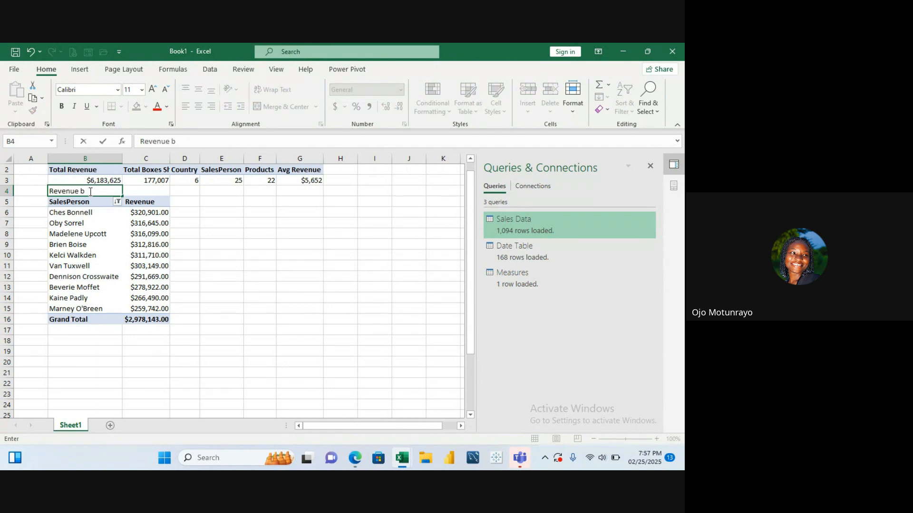
{"action": "type", "text": "y salesPerson"}
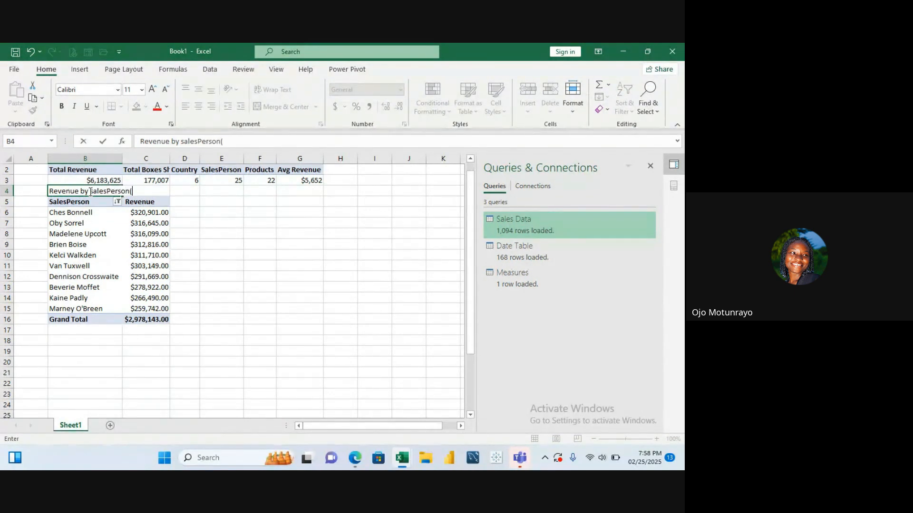
{"action": "type", "text": "(Top10"}
{"action": "key", "text": "Return"}
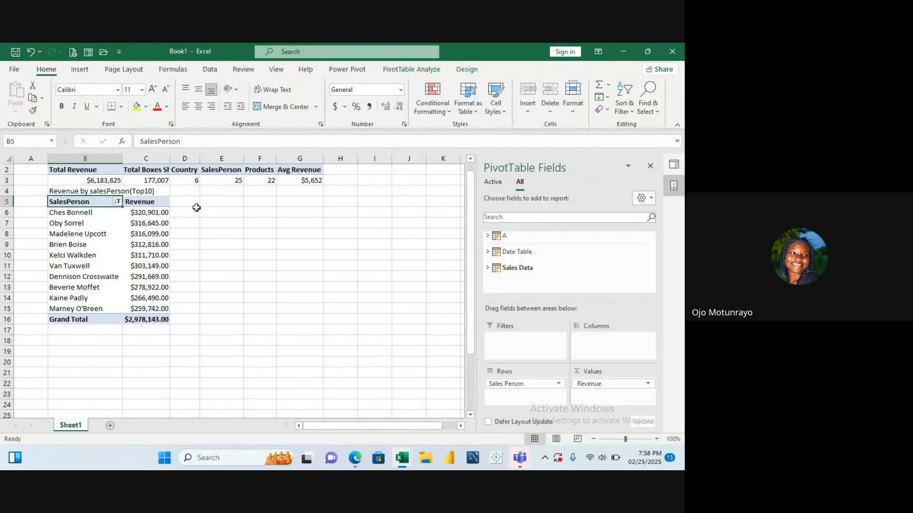
Copy the salesperson pivot table in B5:C16 and paste the copy beside it, starting at cell E5
{"action": "left_click", "coordinate": [194, 206]}
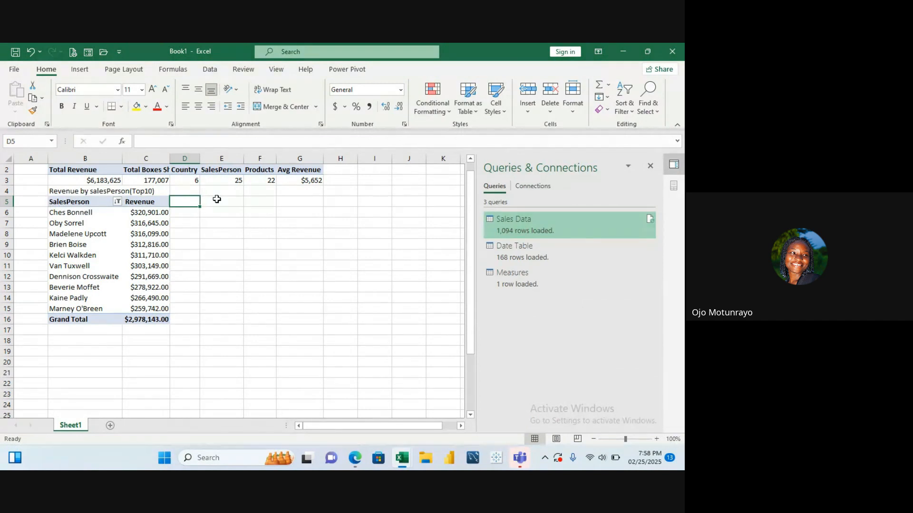
{"action": "left_click", "coordinate": [216, 203]}
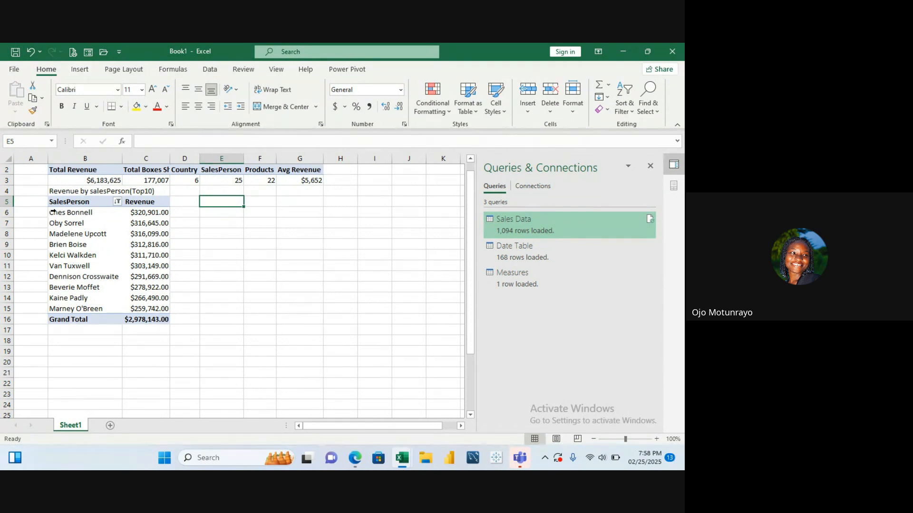
{"action": "left_click_drag", "start_coordinate": [58, 203], "coordinate": [130, 321]}
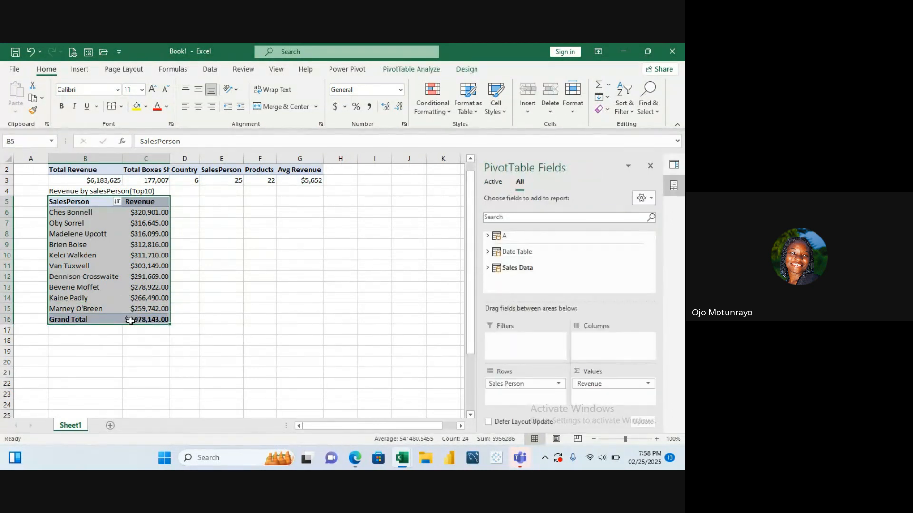
{"action": "key", "text": "ctrl+c"}
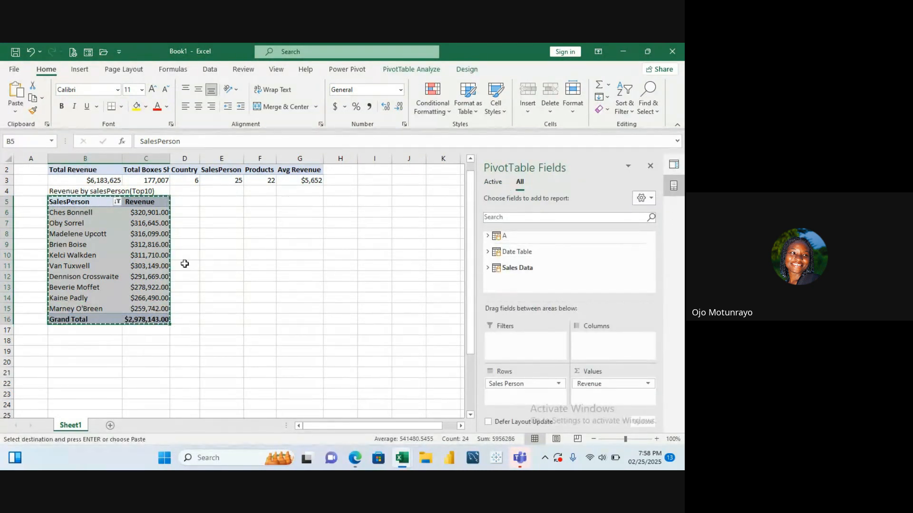
{"action": "left_click", "coordinate": [227, 203]}
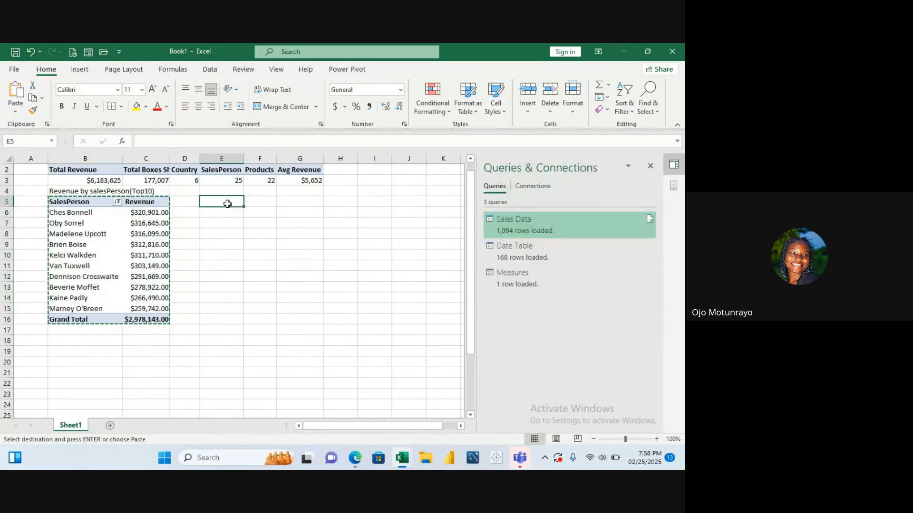
{"action": "key", "text": "ctrl+v"}
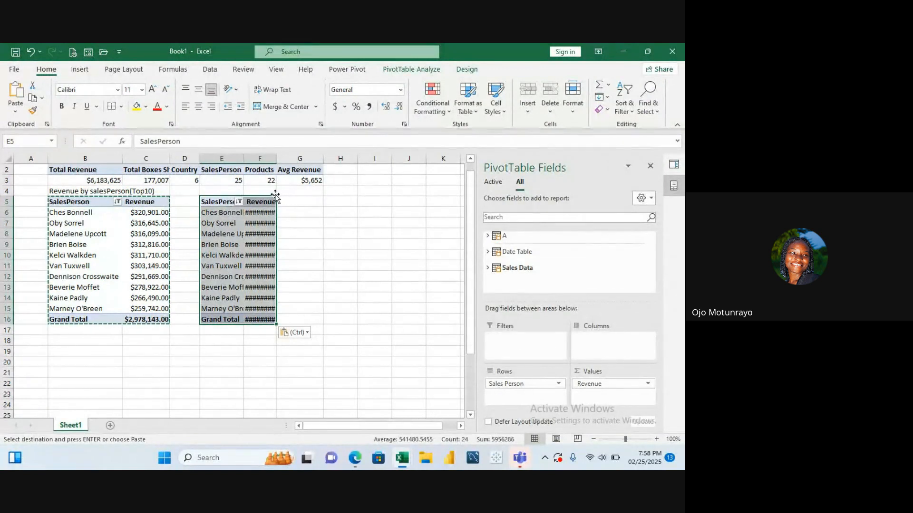
Autofit the widths of columns F and E to the pasted pivot table's contents and clear the copy selection
{"action": "double_click", "coordinate": [278, 157]}
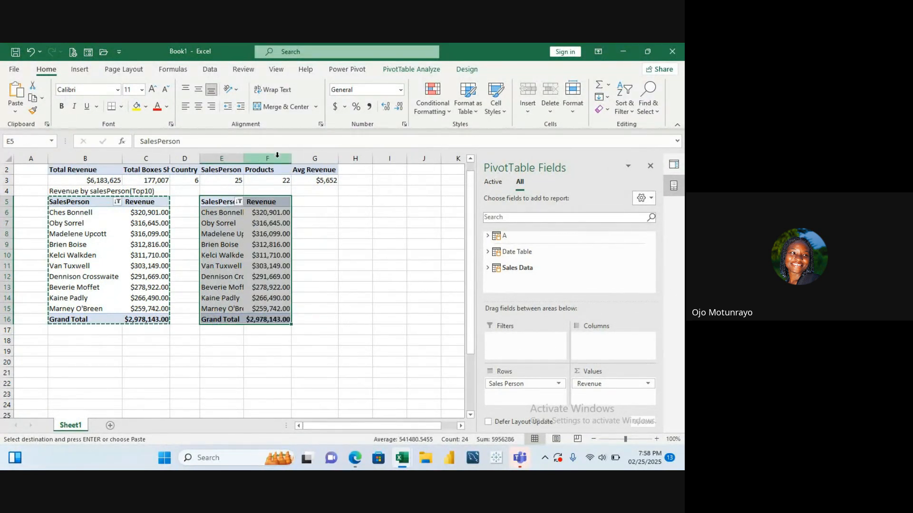
{"action": "double_click", "coordinate": [243, 159]}
{"action": "key", "text": "Escape"}
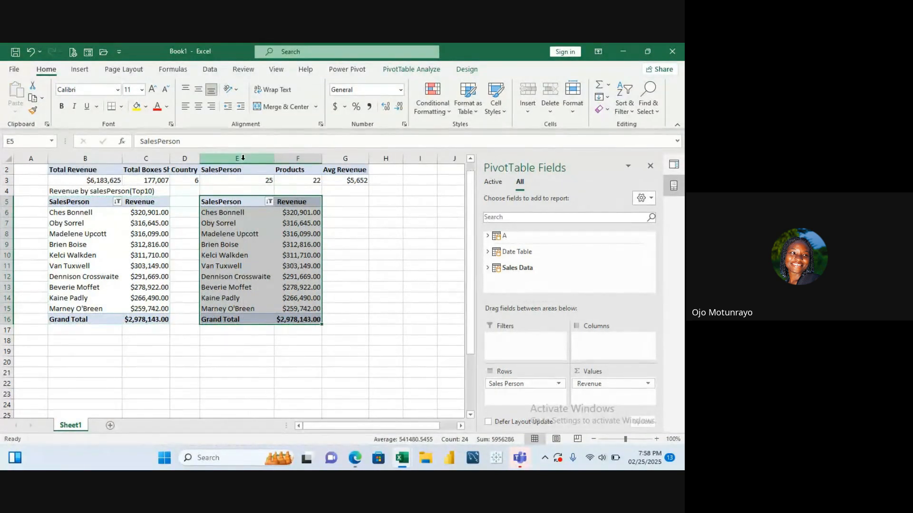
{"action": "left_click", "coordinate": [348, 216]}
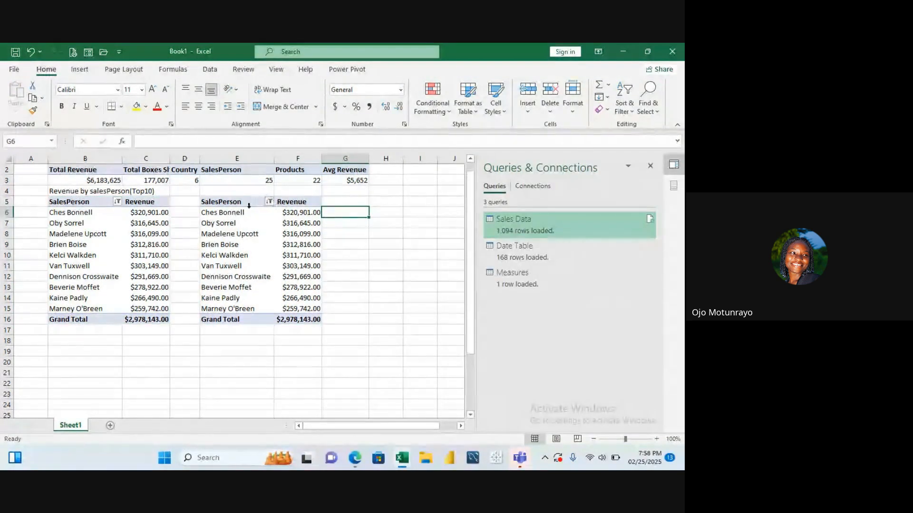
Make the "Revenue by salesPerson(Top10)" title in cell B4 bold
{"action": "left_click", "coordinate": [119, 190]}
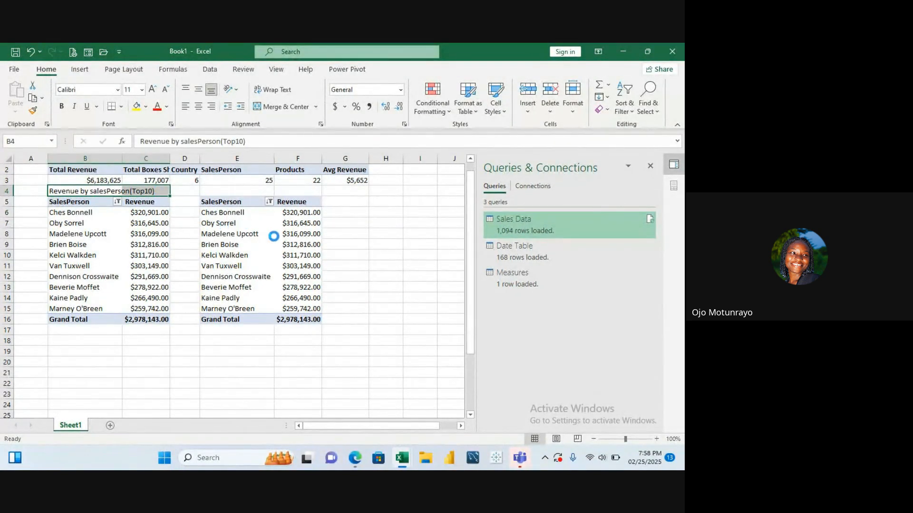
{"action": "key", "text": "ctrl+b"}
{"action": "left_click", "coordinate": [286, 234]}
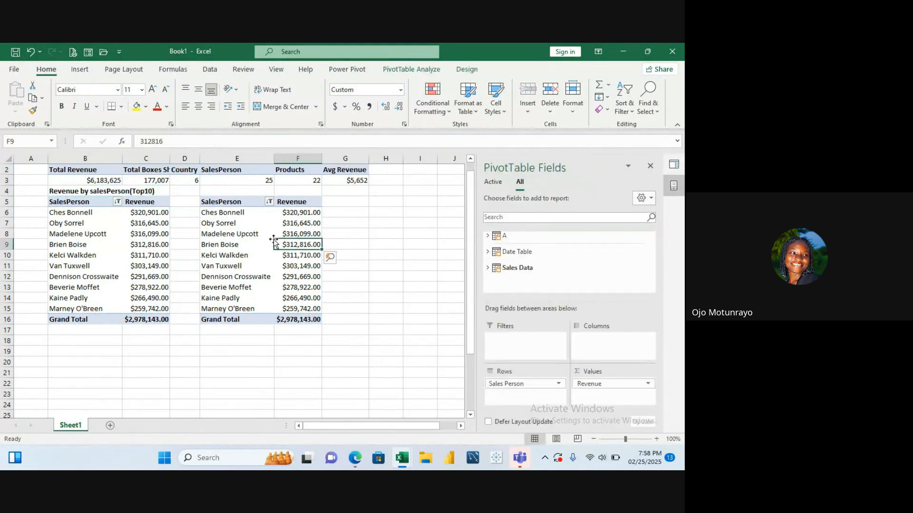
Replace Sales Person with Country from the Sales Data table as the row field of the copied pivot table at E5
{"action": "left_click", "coordinate": [228, 217]}
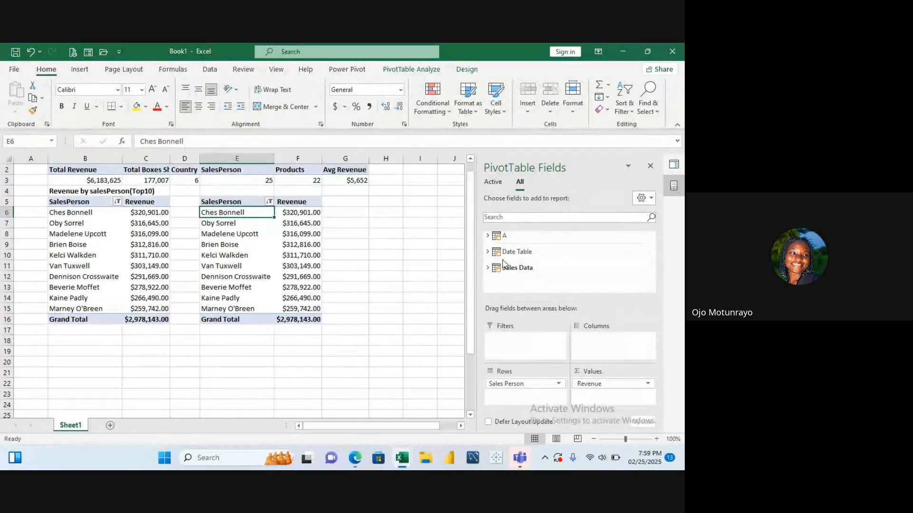
{"action": "left_click", "coordinate": [487, 268]}
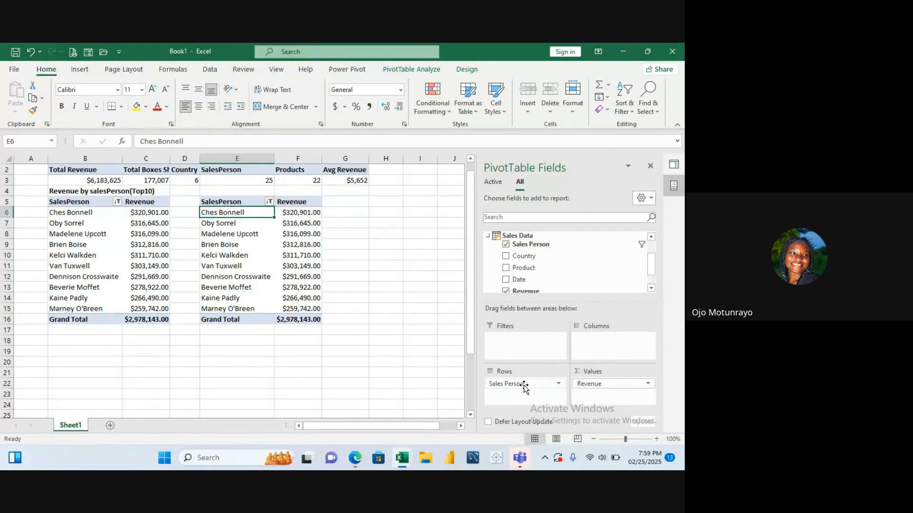
{"action": "left_click_drag", "start_coordinate": [525, 387], "coordinate": [525, 260]}
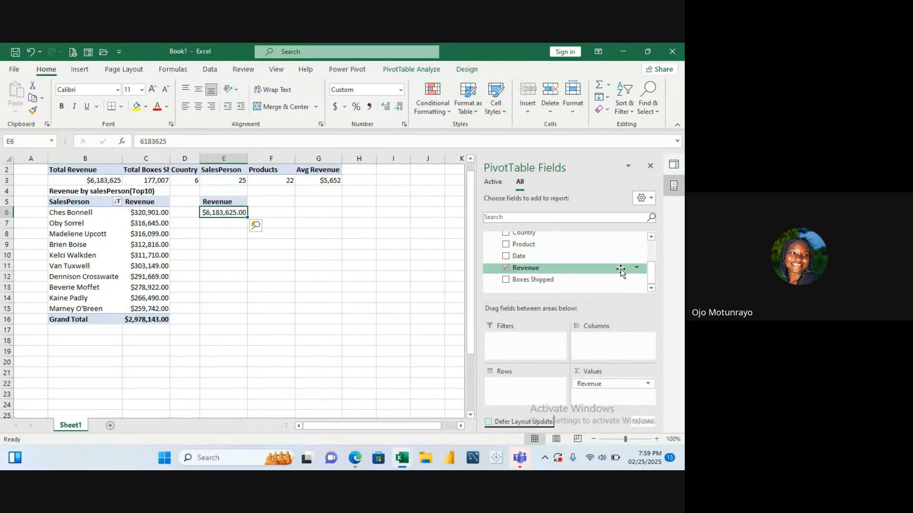
{"action": "left_click_drag", "start_coordinate": [598, 241], "coordinate": [536, 384]}
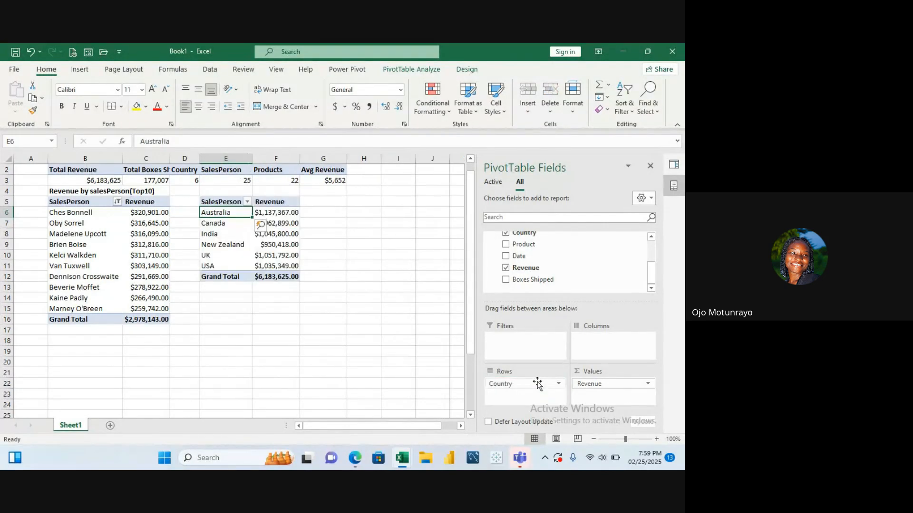
{"action": "left_click", "coordinate": [355, 226]}
Sort the country pivot table by Revenue from largest to smallest
{"action": "left_click", "coordinate": [288, 215]}
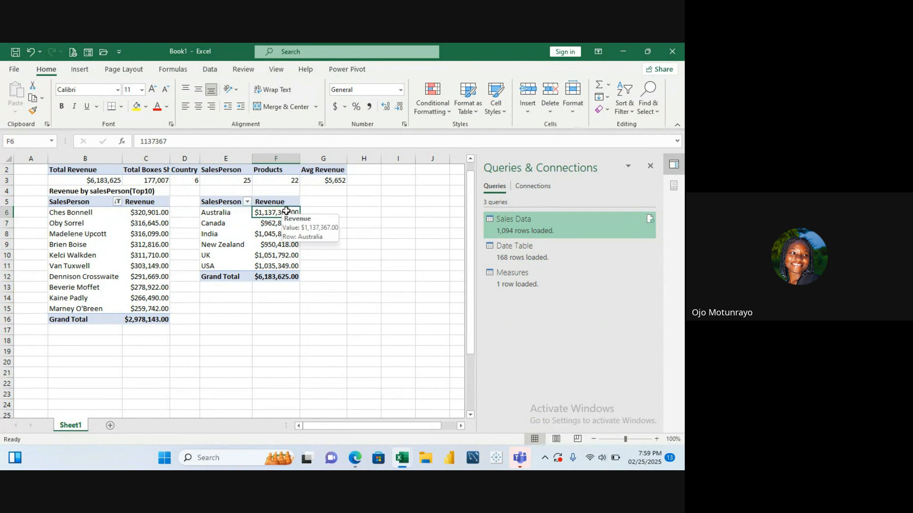
{"action": "right_click", "coordinate": [288, 214]}
{"action": "mouse_move", "coordinate": [349, 284]}
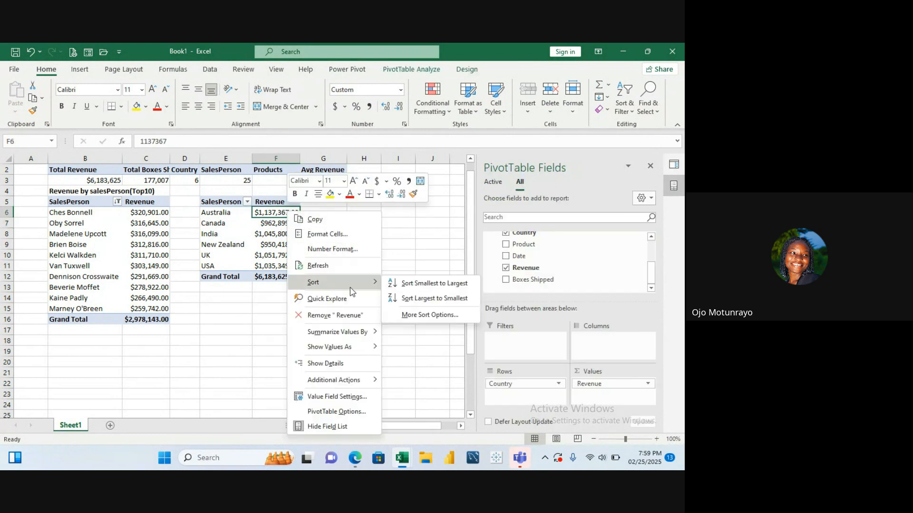
{"action": "left_click", "coordinate": [433, 298]}
{"action": "scroll", "coordinate": [380, 266], "scroll_direction": "up", "scroll_amount": 1}
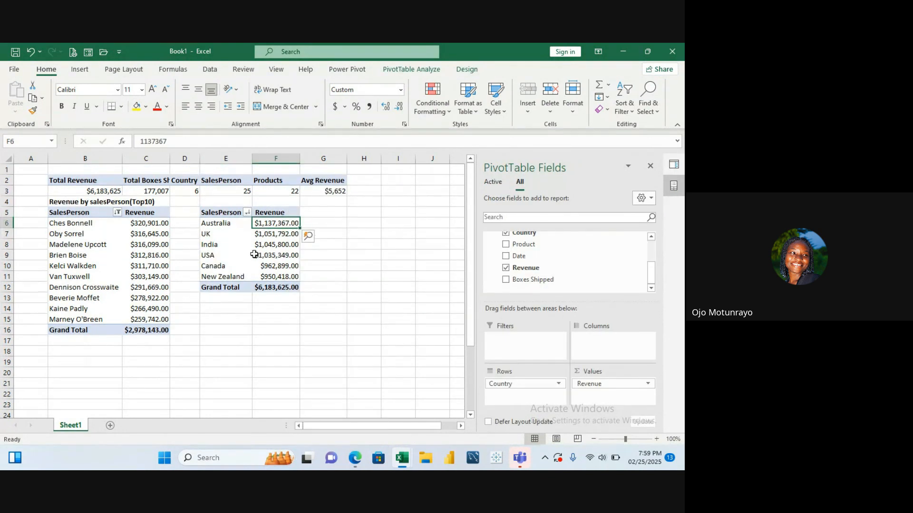
{"action": "left_click", "coordinate": [240, 222]}
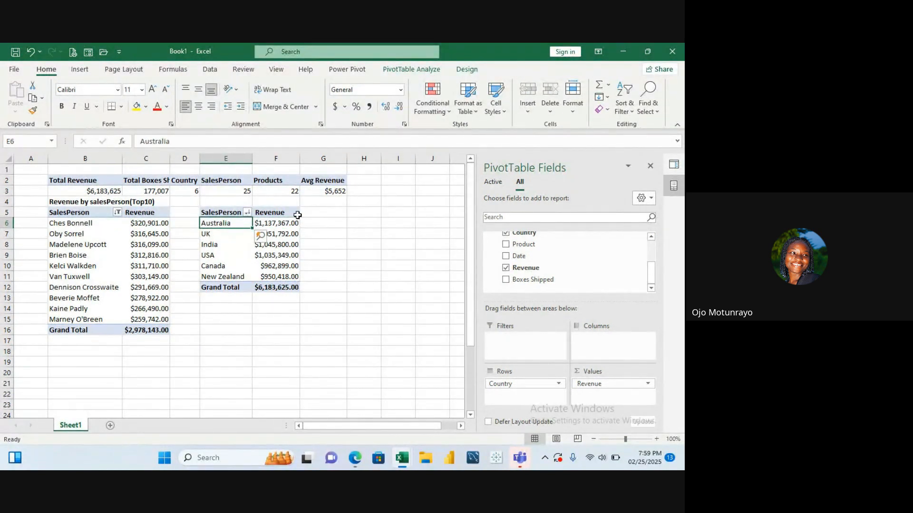
{"action": "left_click", "coordinate": [333, 245]}
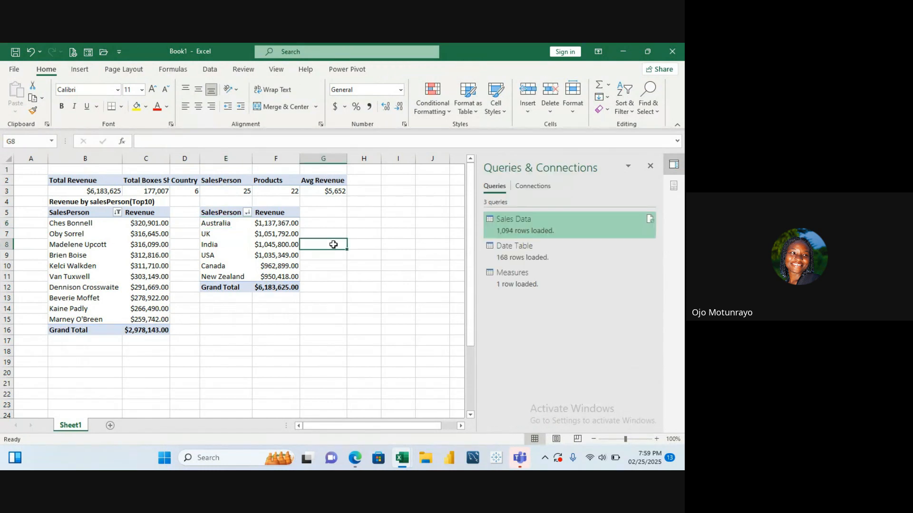
Enter the title "Revenue by Country" in cell E4 above the country pivot table and make it bold
{"action": "left_click", "coordinate": [229, 225]}
{"action": "left_click", "coordinate": [223, 203]}
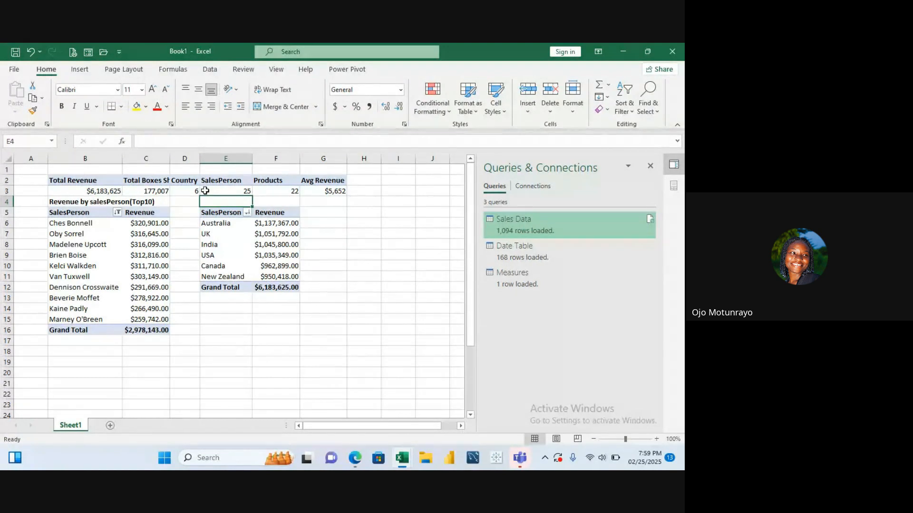
{"action": "type", "text": "Rev"}
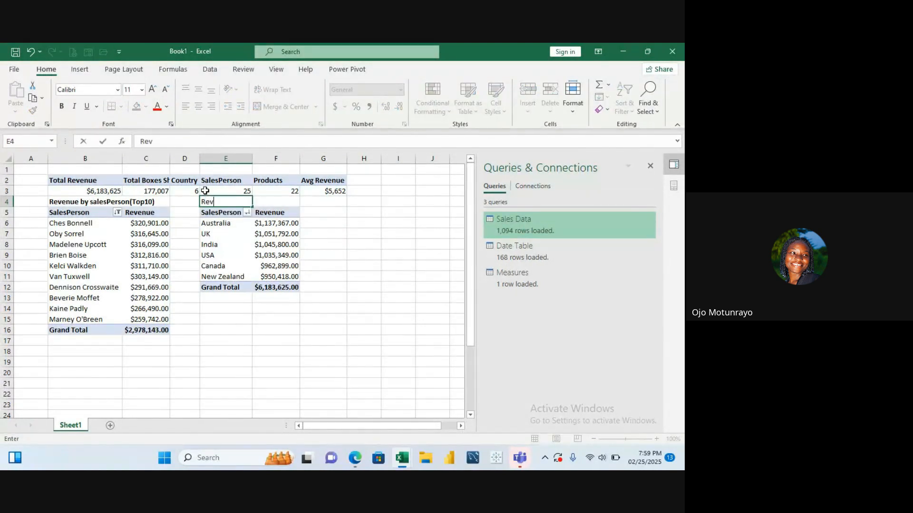
{"action": "type", "text": "enue by Coun"}
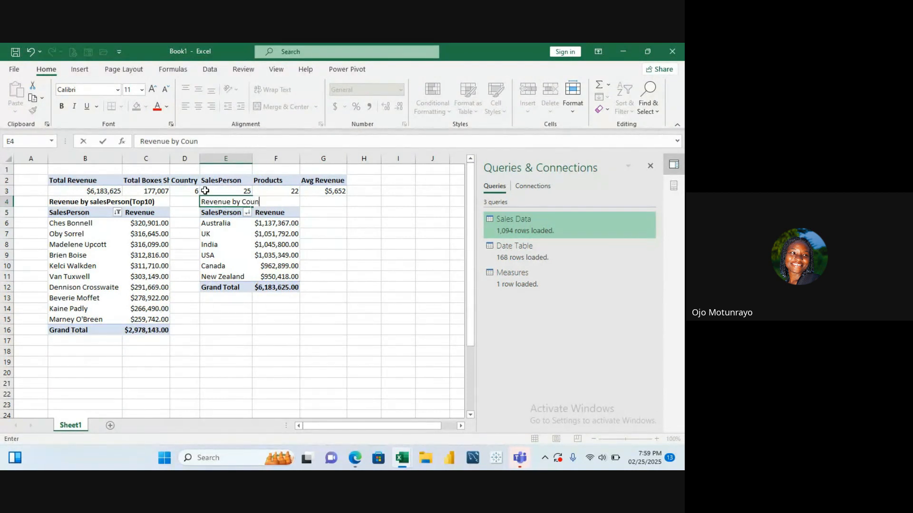
{"action": "type", "text": "try"}
{"action": "key", "text": "Return"}
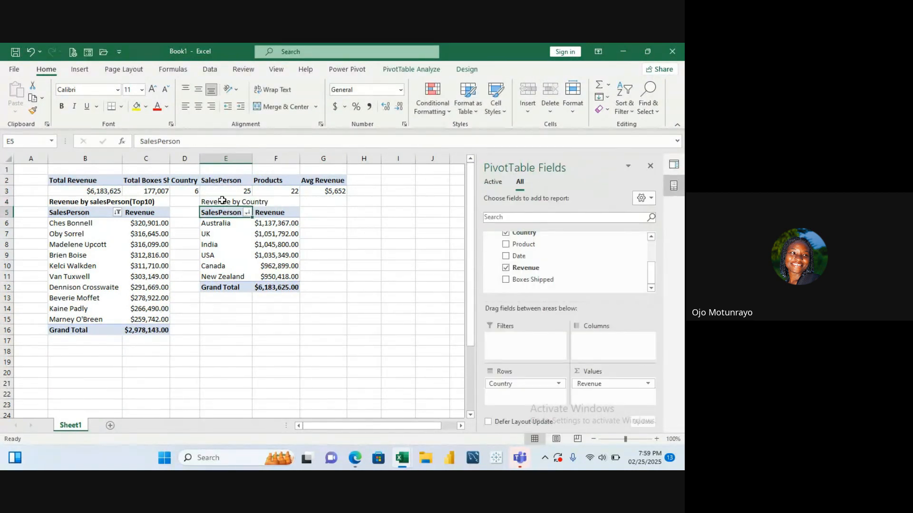
{"action": "left_click", "coordinate": [217, 201]}
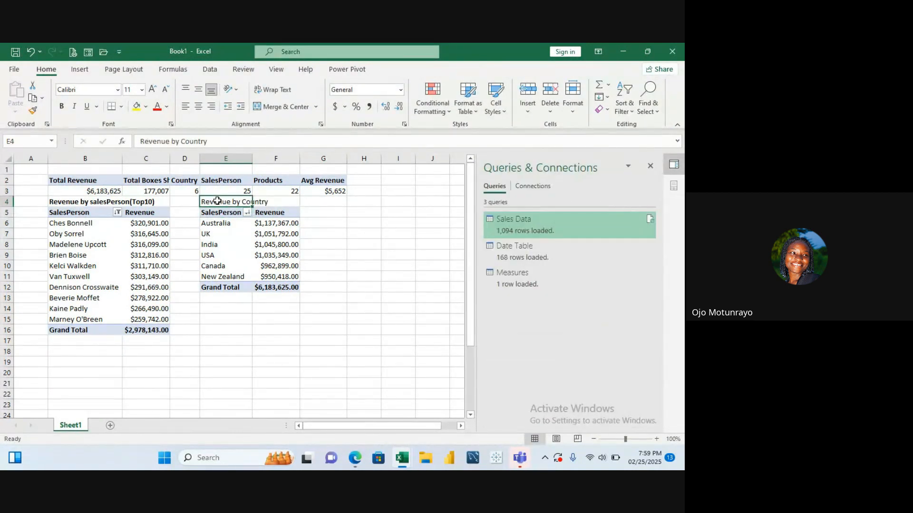
{"action": "key", "text": "ctrl+b"}
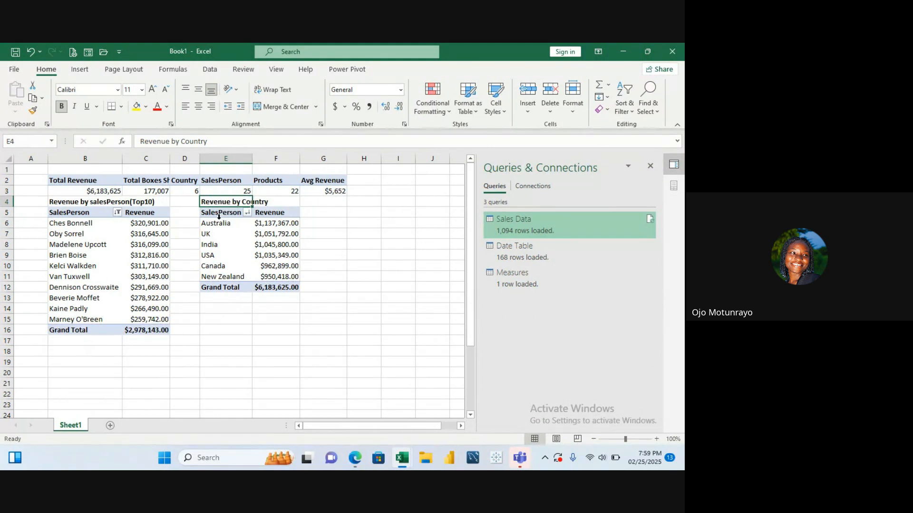
Copy the country pivot table in E5:F12 and paste the copy below it, starting at cell E15
{"action": "left_click_drag", "start_coordinate": [223, 213], "coordinate": [273, 285]}
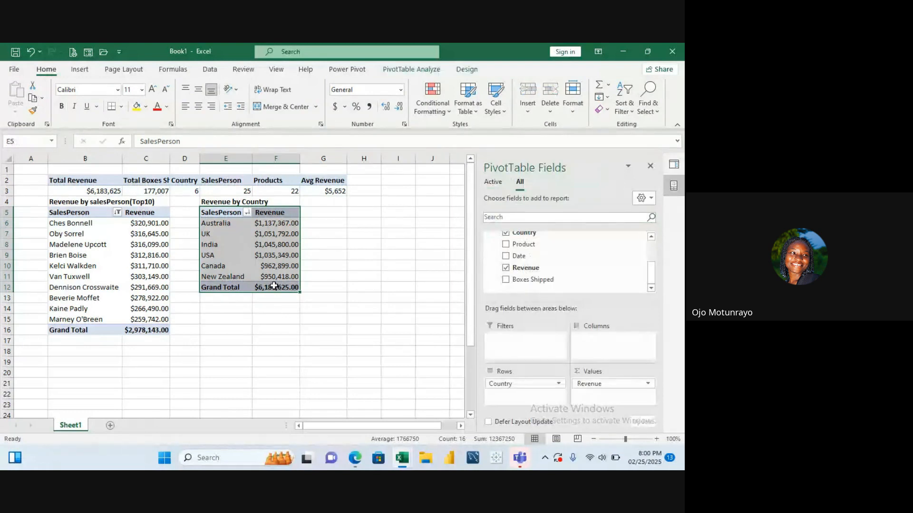
{"action": "key", "text": "ctrl+c"}
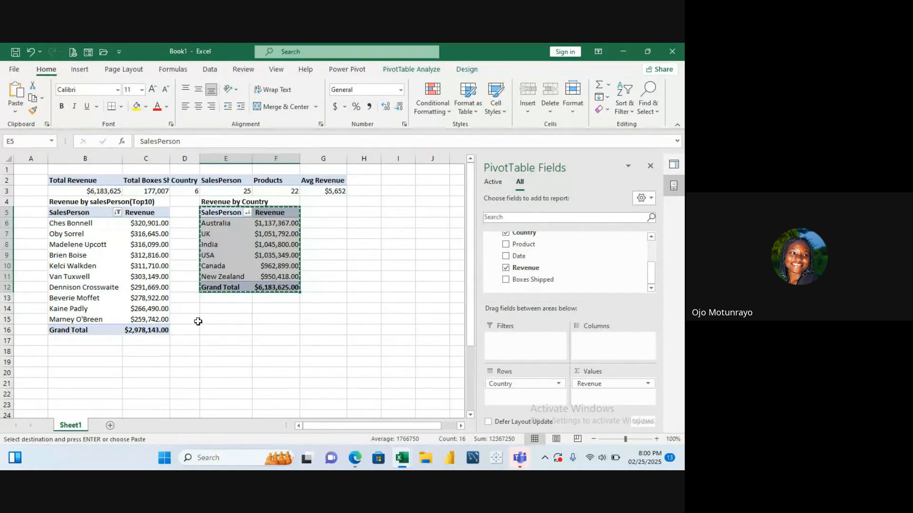
{"action": "left_click", "coordinate": [196, 320]}
{"action": "left_click", "coordinate": [215, 322]}
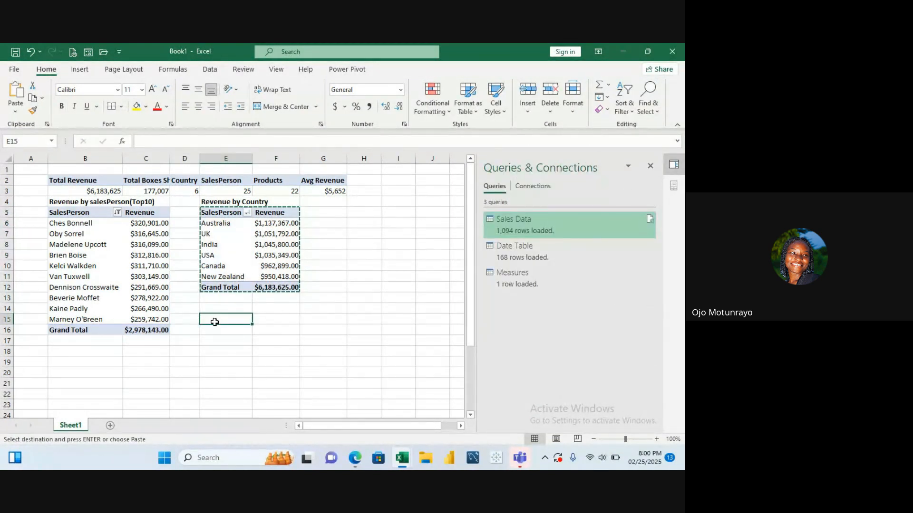
{"action": "key", "text": "Return"}
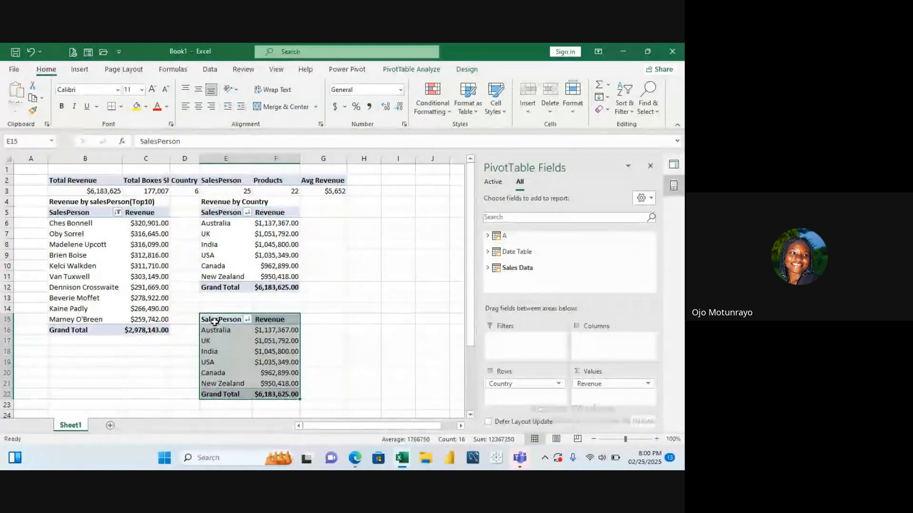
{"action": "left_click", "coordinate": [324, 318]}
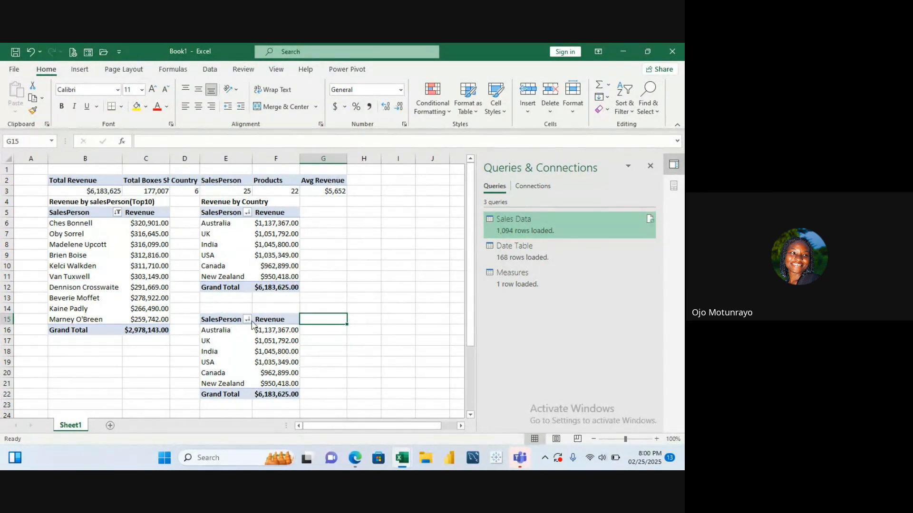
Replace Country with Product from the Sales Data table as the row field of the pivot table at E15
{"action": "left_click", "coordinate": [275, 340]}
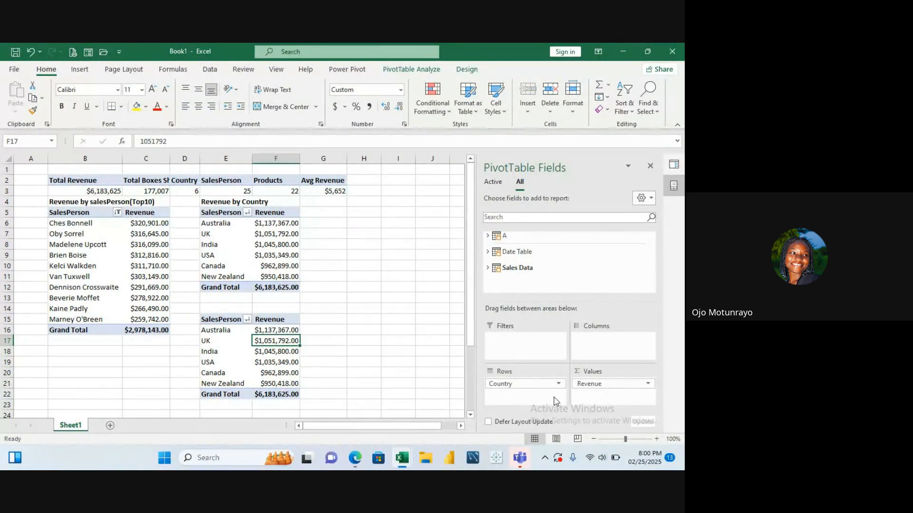
{"action": "left_click_drag", "start_coordinate": [530, 384], "coordinate": [533, 254]}
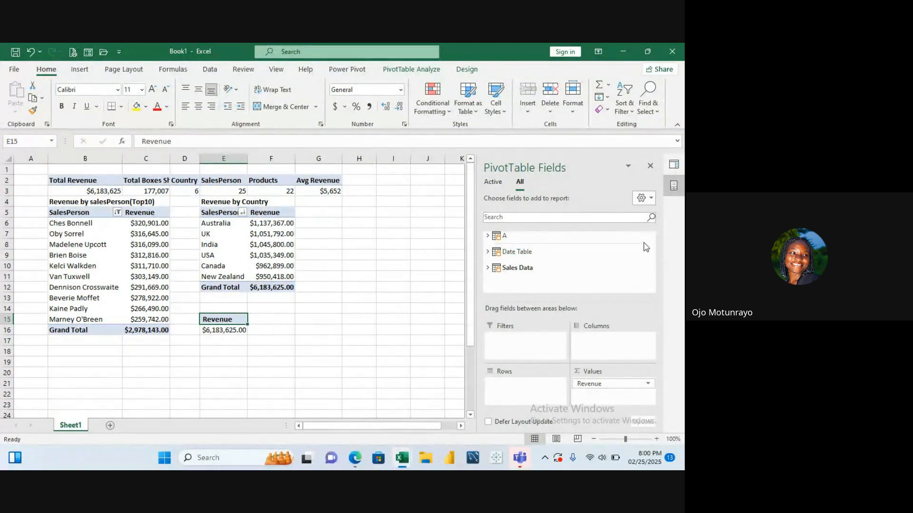
{"action": "left_click", "coordinate": [488, 267]}
{"action": "left_click_drag", "start_coordinate": [562, 269], "coordinate": [511, 388]}
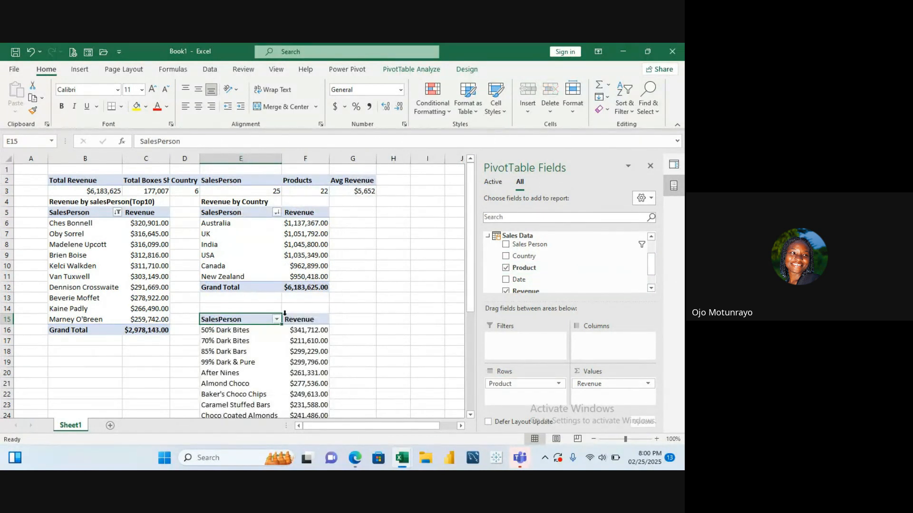
{"action": "left_click", "coordinate": [308, 330]}
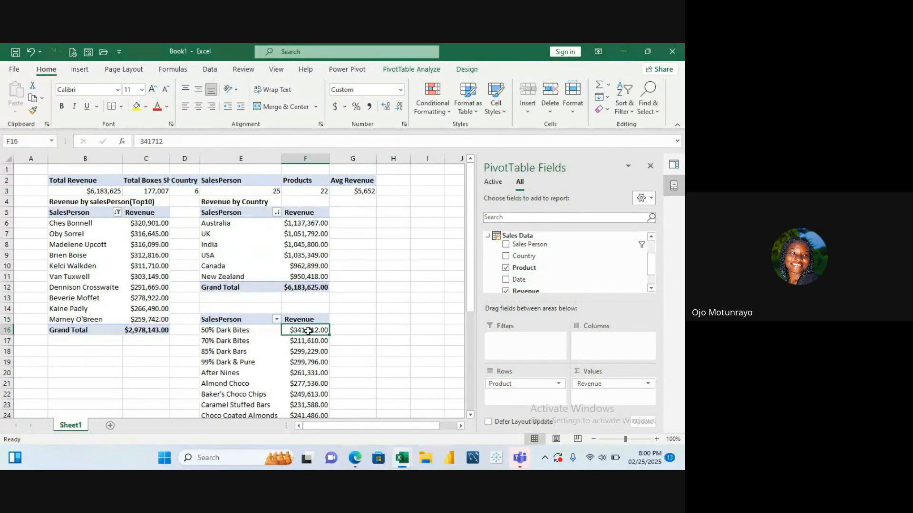
Sort the product pivot table at E15 by Revenue from largest to smallest
{"action": "right_click", "coordinate": [309, 330]}
{"action": "mouse_move", "coordinate": [355, 180]}
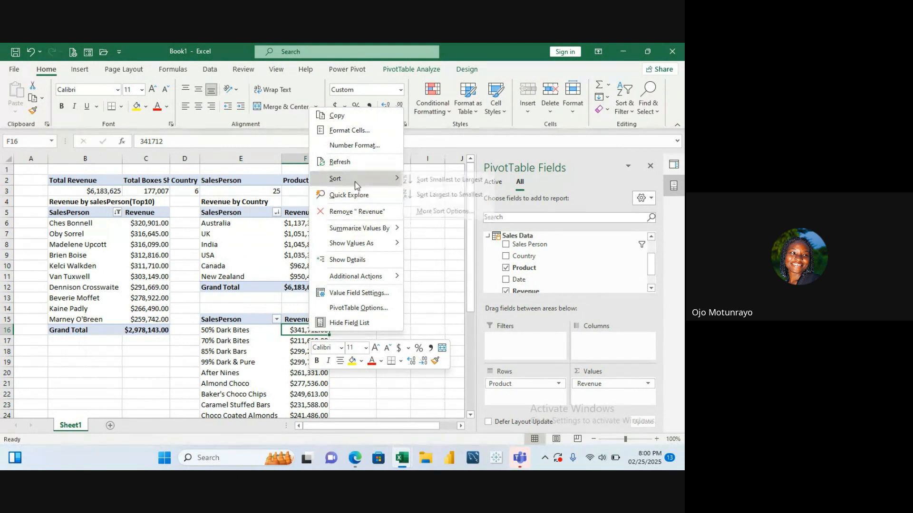
{"action": "left_click", "coordinate": [433, 194]}
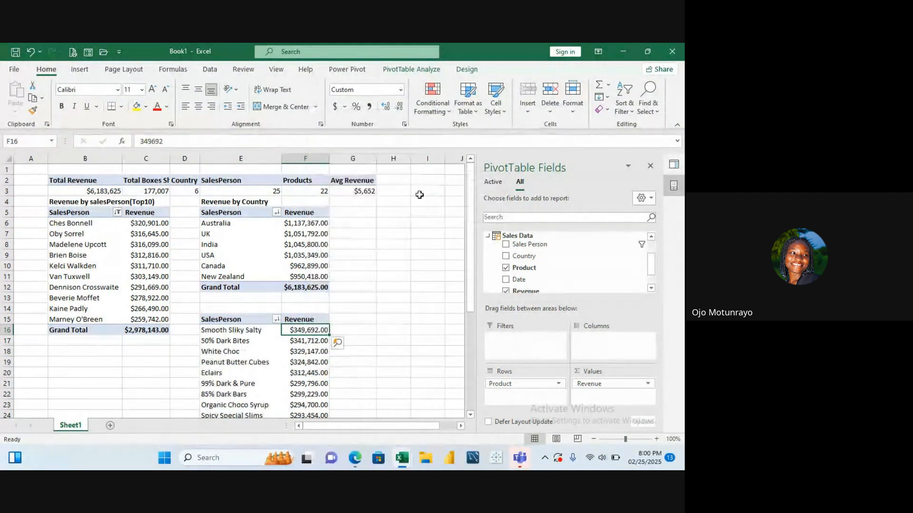
Filter the product pivot table to the top 5 items by Revenue
{"action": "left_click", "coordinate": [225, 330]}
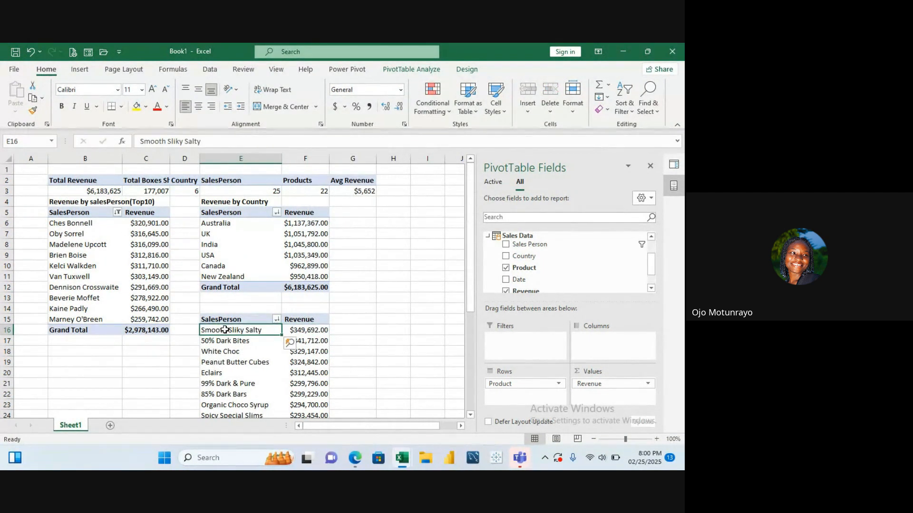
{"action": "right_click", "coordinate": [226, 331]}
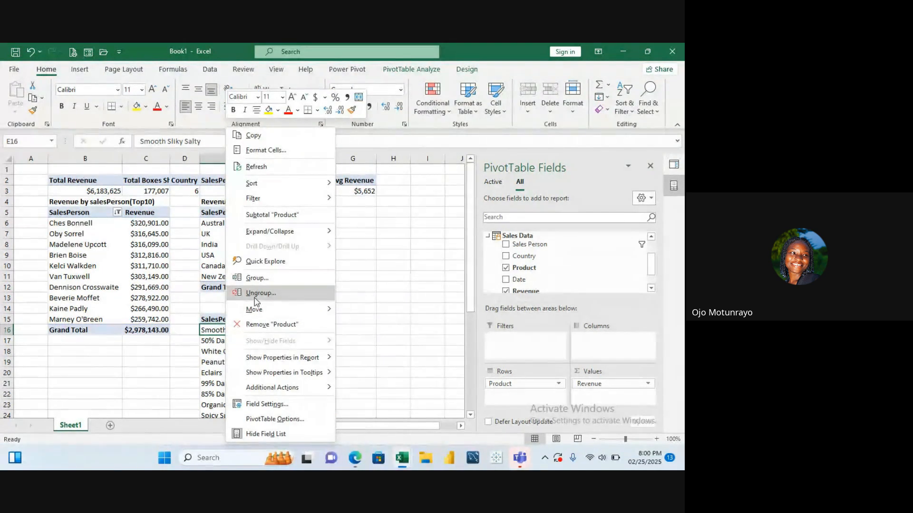
{"action": "mouse_move", "coordinate": [285, 200]}
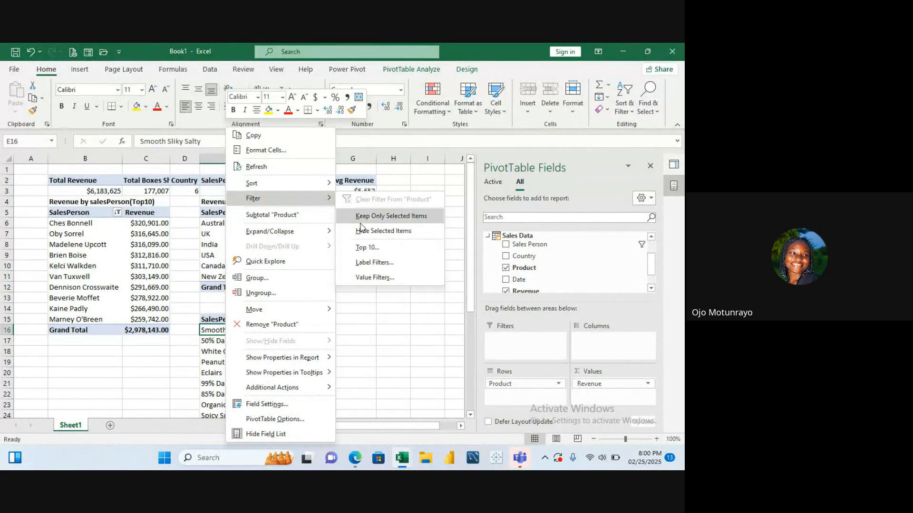
{"action": "left_click", "coordinate": [375, 249]}
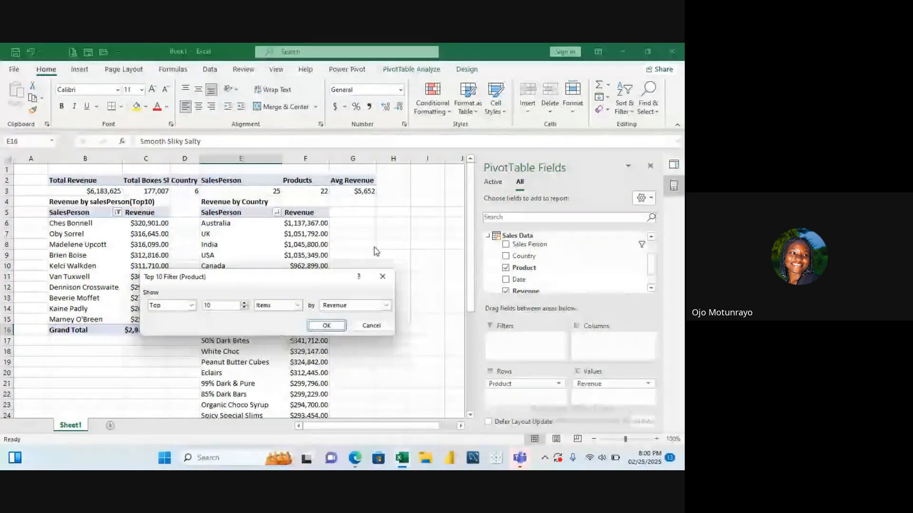
{"action": "left_click", "coordinate": [246, 305]}
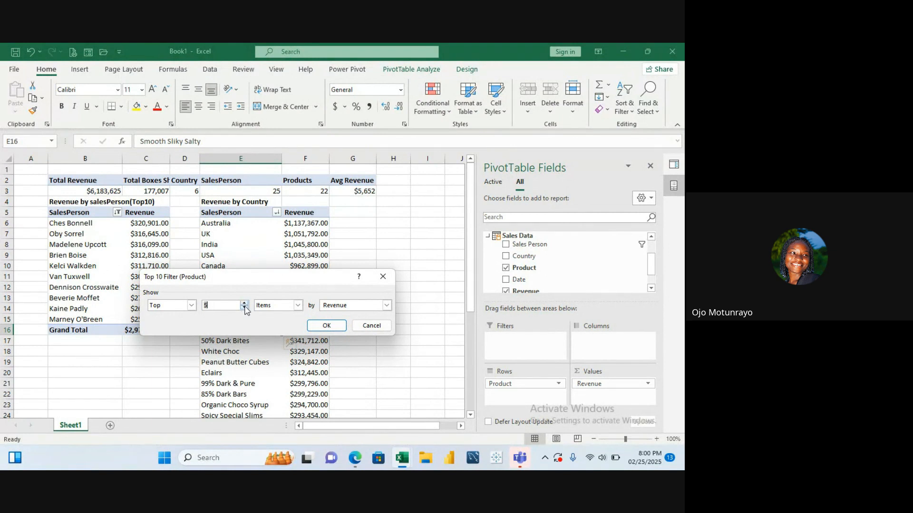
{"action": "key", "text": "Return"}
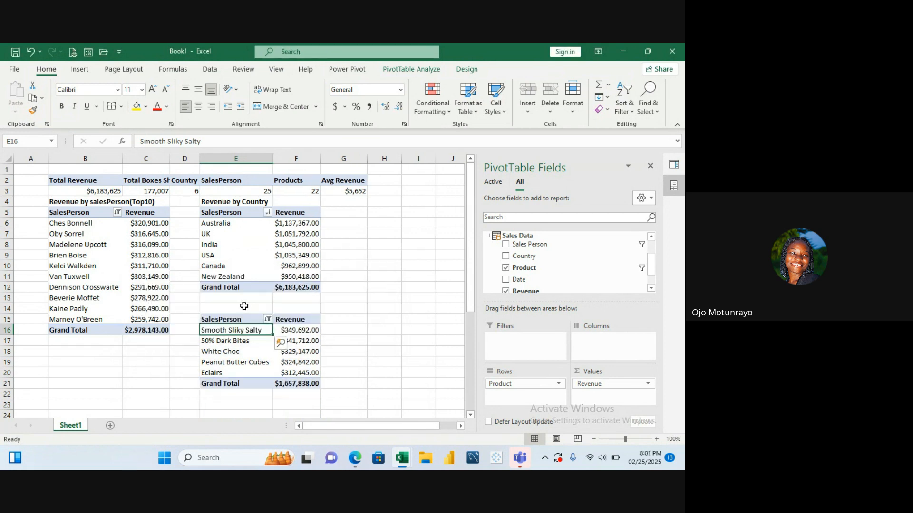
{"action": "left_click", "coordinate": [300, 341]}
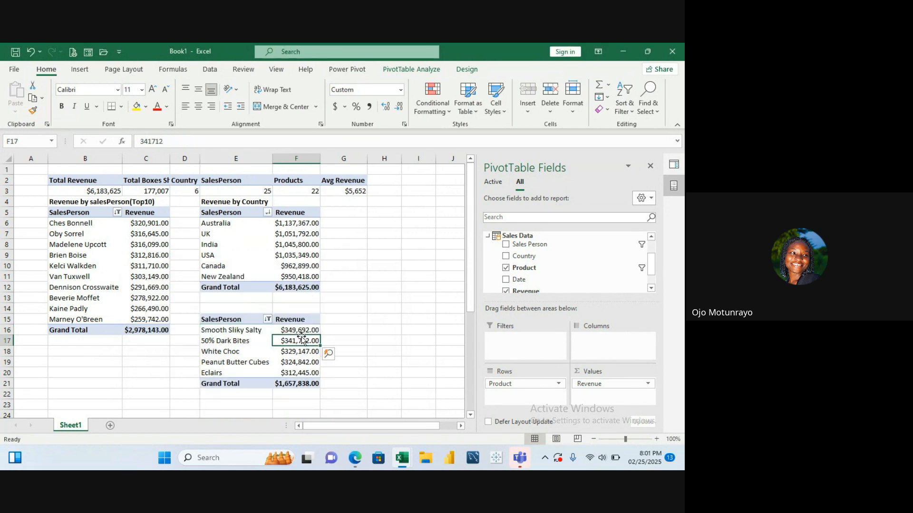
Enter the title "Top 5 Selling Products" in cell E14 above the product pivot table
{"action": "left_click", "coordinate": [219, 310]}
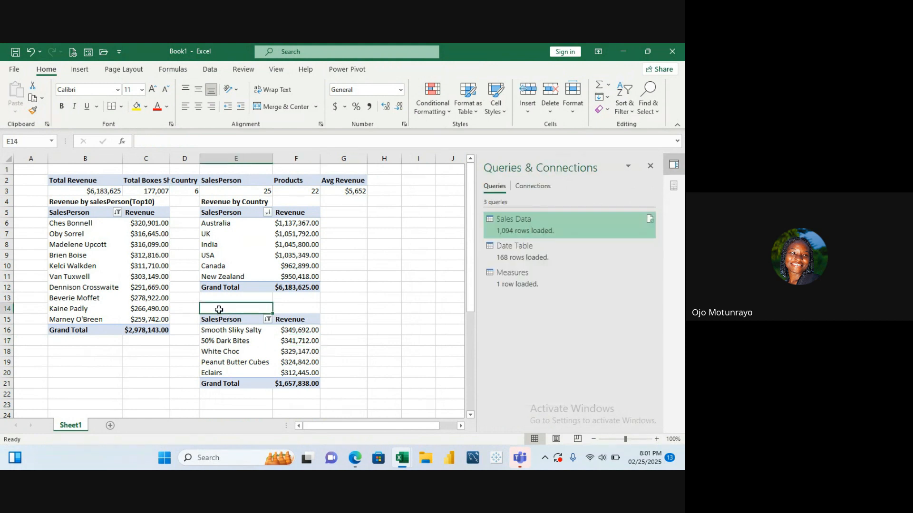
{"action": "type", "text": "Top 5 Sell"}
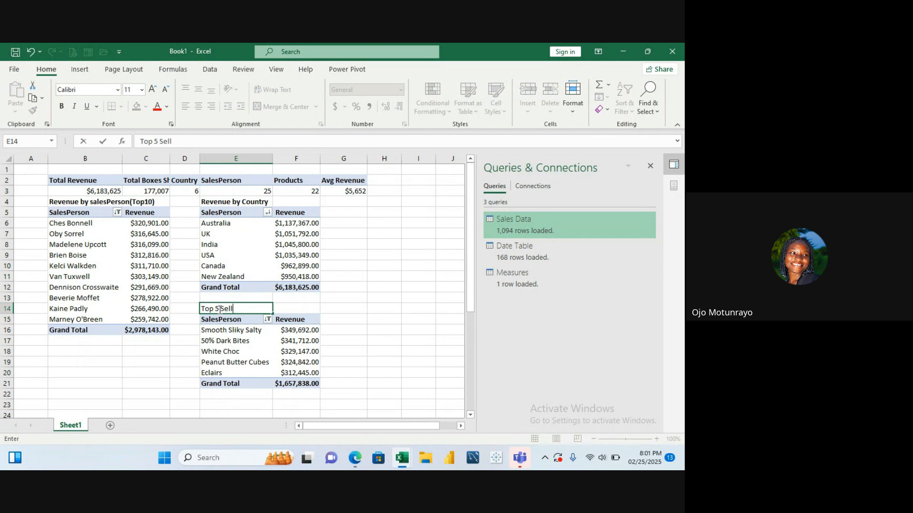
{"action": "type", "text": "ing P"}
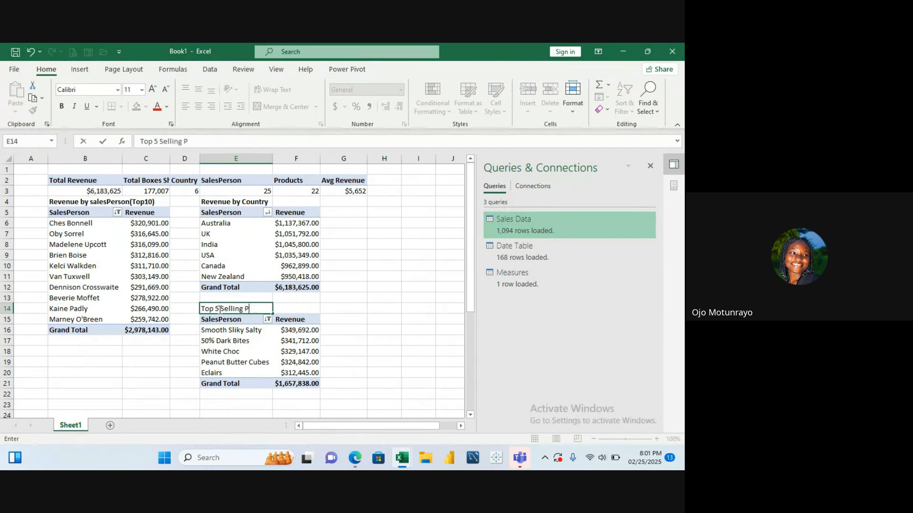
{"action": "type", "text": "roducts"}
{"action": "key", "text": "Return"}
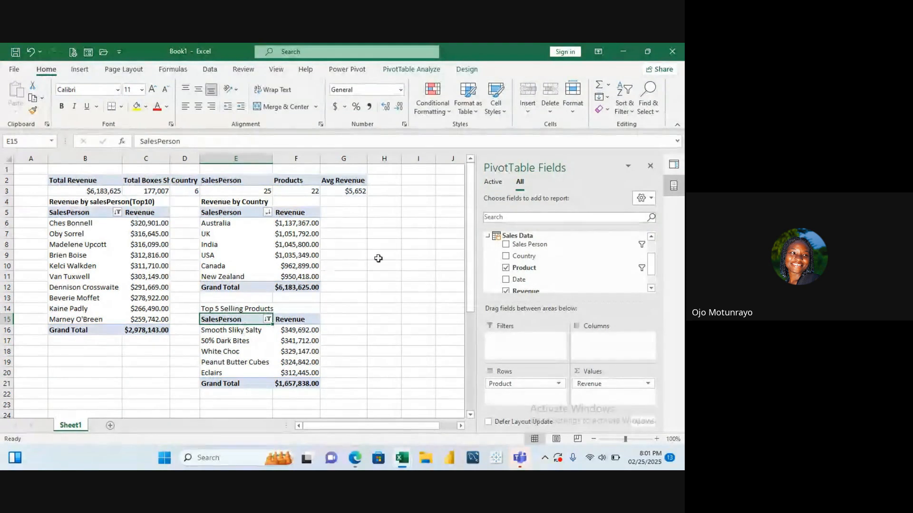
Copy the product pivot table in E15:F21 and paste the copy below the salesperson pivot table, starting at cell B19
{"action": "left_click", "coordinate": [94, 355]}
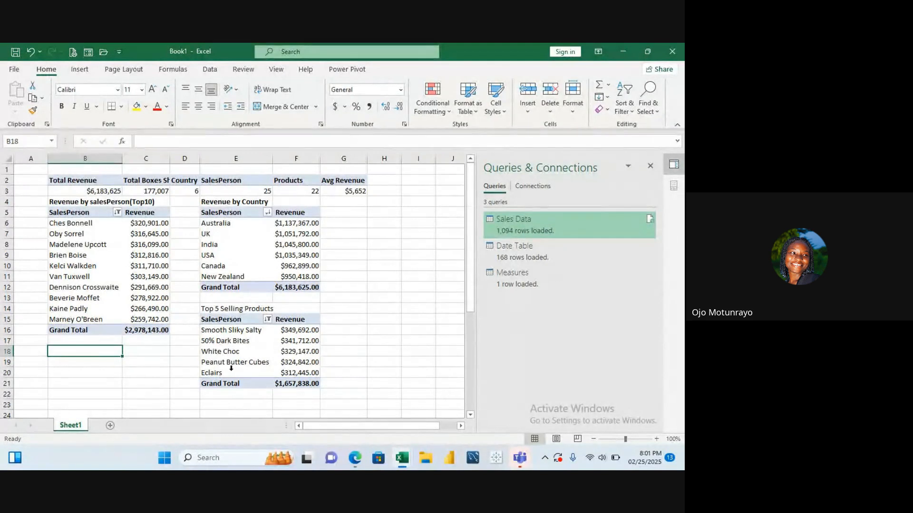
{"action": "left_click_drag", "start_coordinate": [221, 320], "coordinate": [292, 381]}
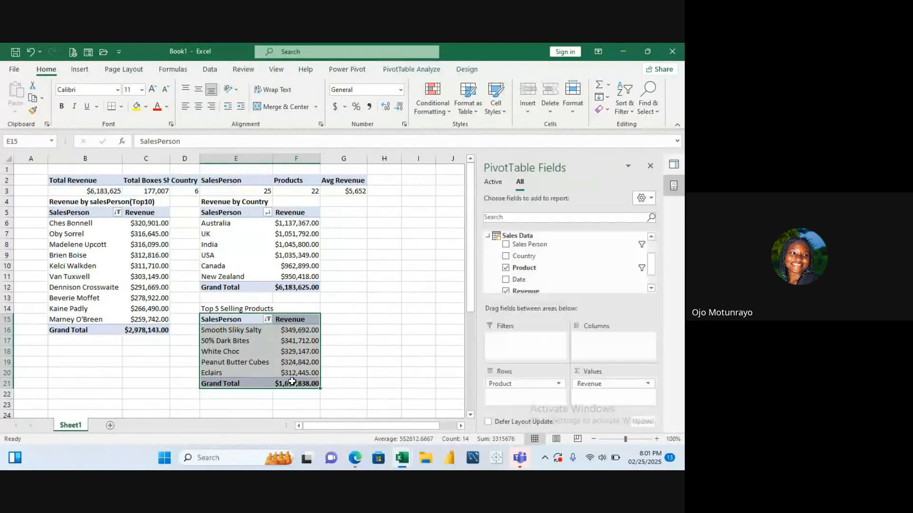
{"action": "key", "text": "ctrl+c"}
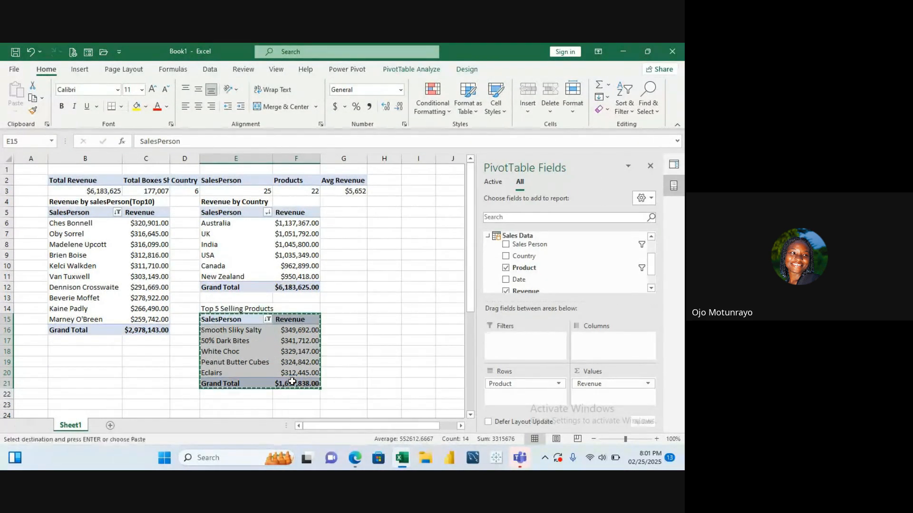
{"action": "left_click", "coordinate": [59, 363]}
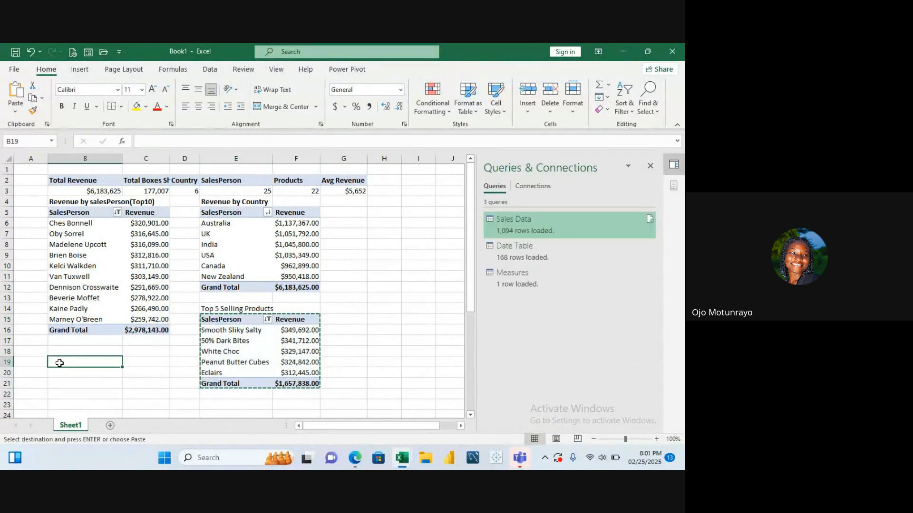
{"action": "key", "text": "Return"}
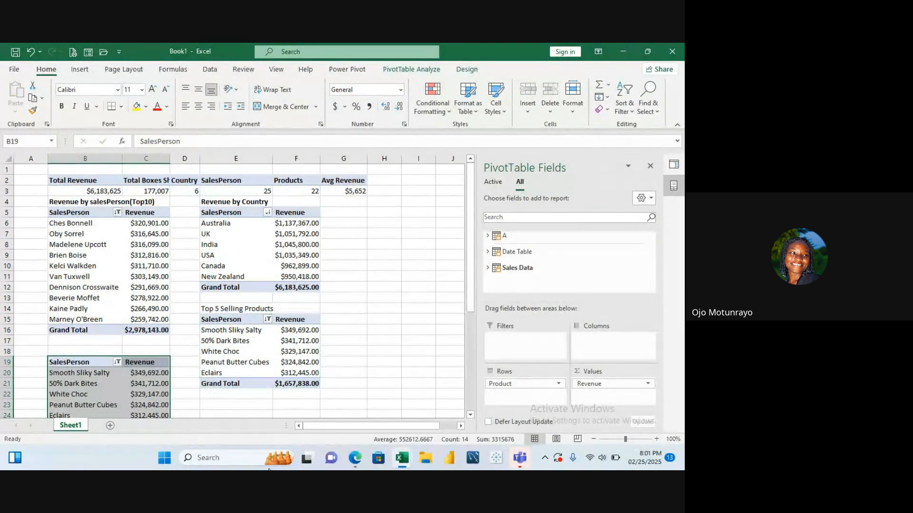
Replace Product with Month Name from the Date Table as the row field of the pivot table at B19
{"action": "left_click", "coordinate": [488, 268]}
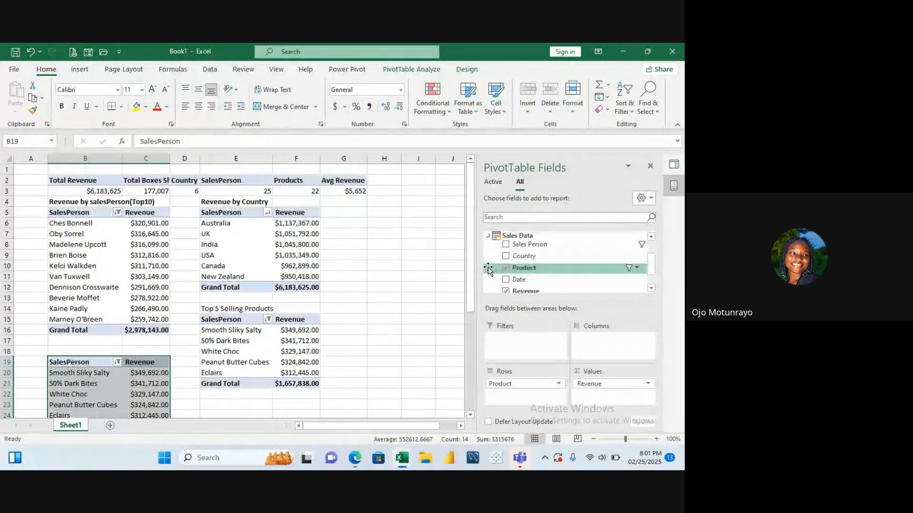
{"action": "left_click_drag", "start_coordinate": [526, 384], "coordinate": [533, 284]}
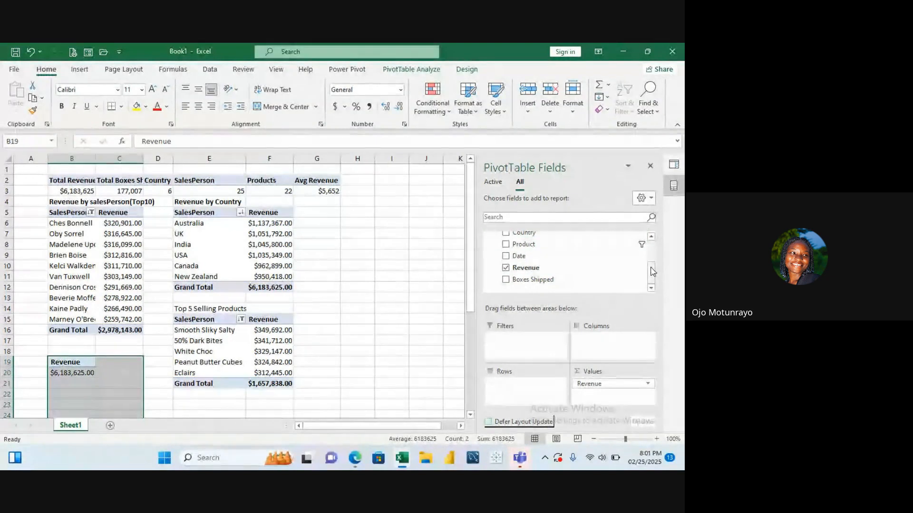
{"action": "left_click_drag", "start_coordinate": [653, 270], "coordinate": [652, 250]}
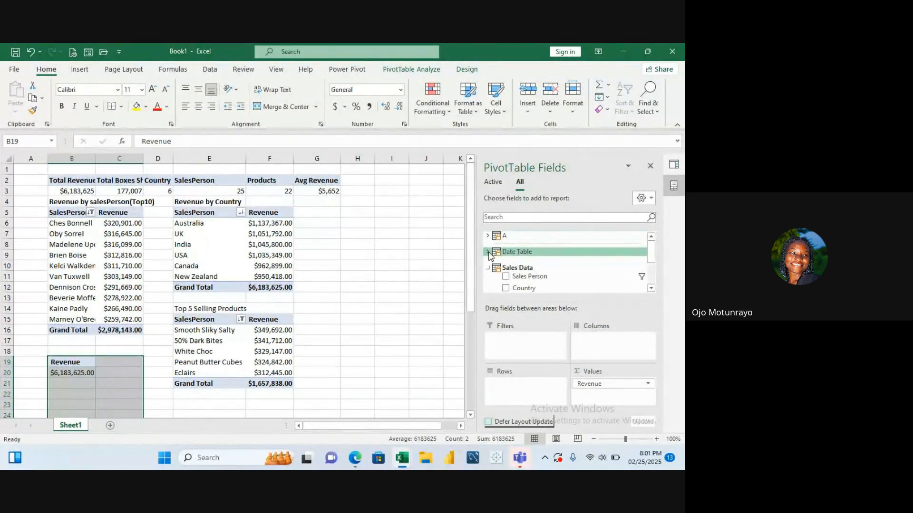
{"action": "left_click", "coordinate": [514, 253]}
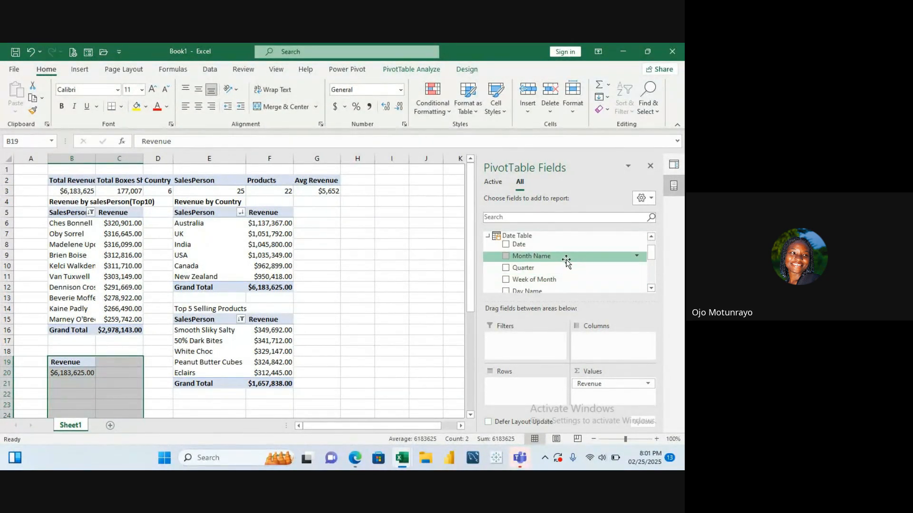
{"action": "left_click_drag", "start_coordinate": [566, 257], "coordinate": [513, 393]}
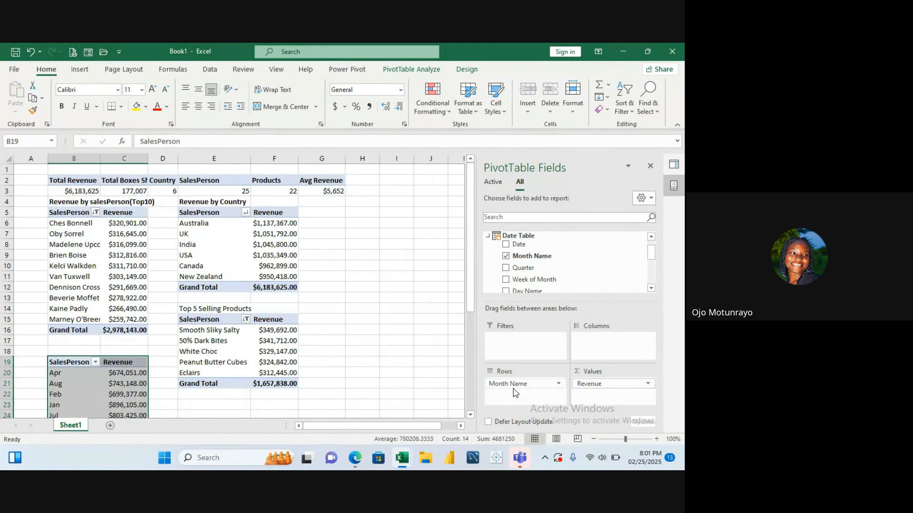
{"action": "left_click", "coordinate": [169, 385]}
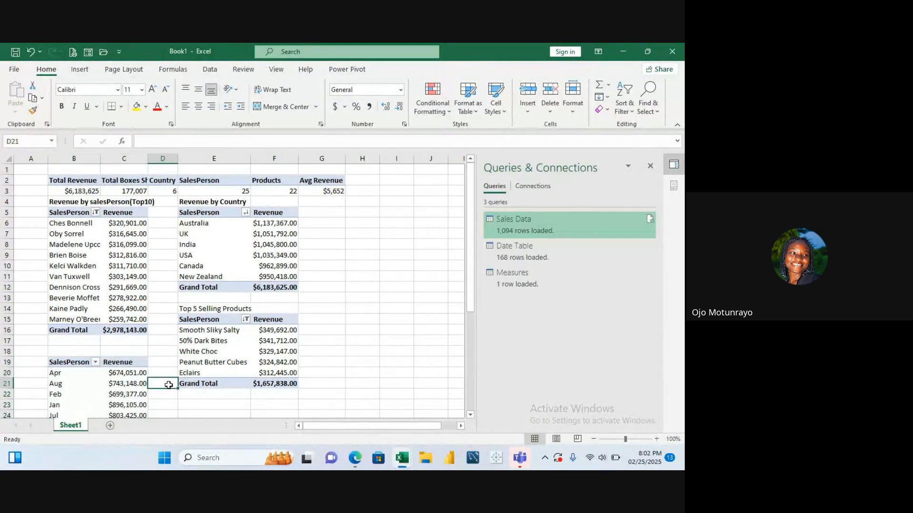
Enter the title "Revenue by Month" in cell B18 above the monthly pivot table
{"action": "left_click", "coordinate": [67, 352]}
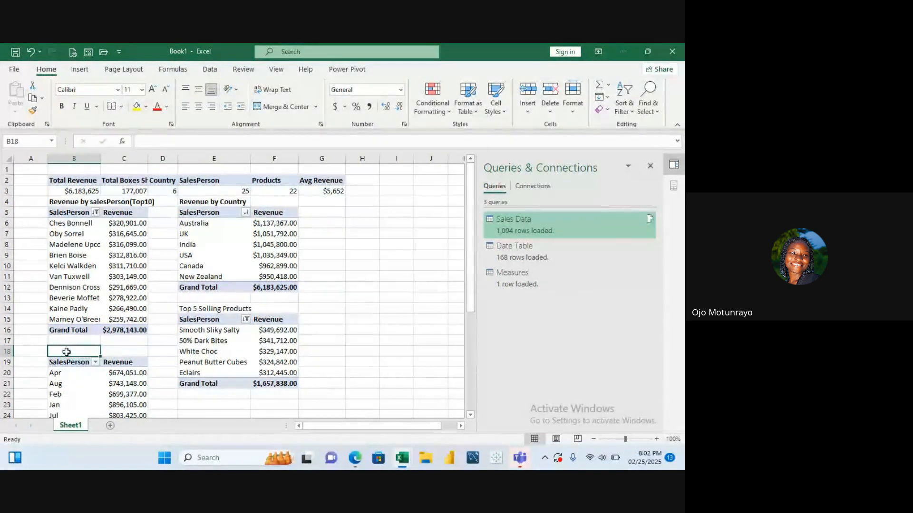
{"action": "type", "text": "Revenu"}
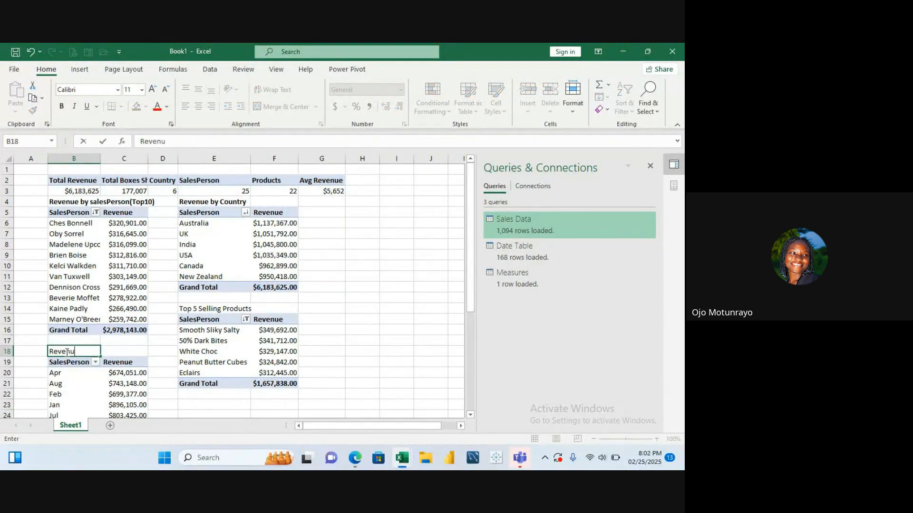
{"action": "type", "text": "e by "}
{"action": "type", "text": "Mpn"}
{"action": "key", "text": "BackSpace"}
{"action": "key", "text": "BackSpace"}
{"action": "type", "text": "om"}
{"action": "type", "text": "nth"}
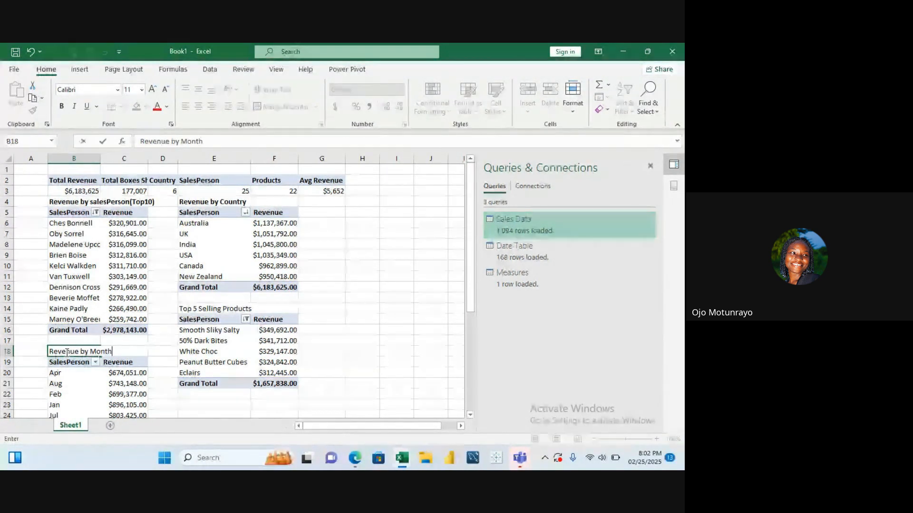
{"action": "key", "text": "Return"}
Sort the monthly pivot table by Revenue from largest to smallest
{"action": "left_click", "coordinate": [85, 385]}
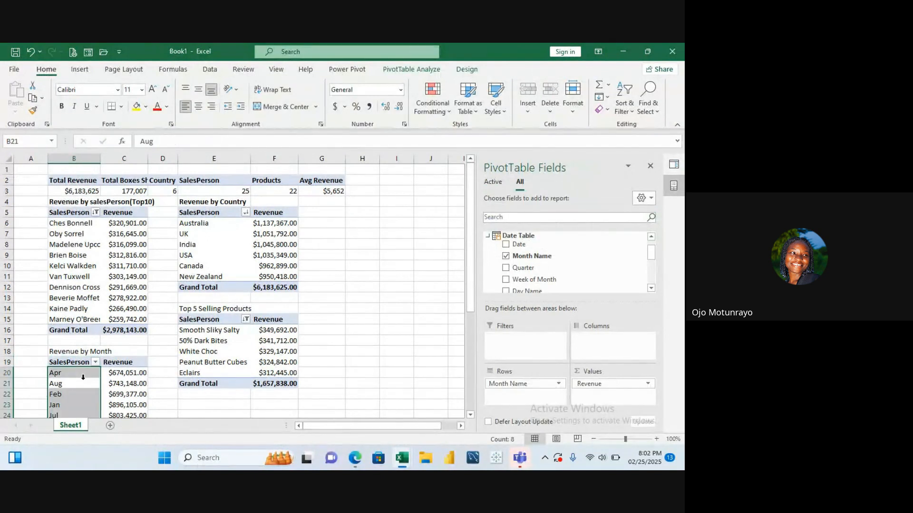
{"action": "left_click", "coordinate": [167, 382]}
{"action": "key", "text": "Down"}
{"action": "key", "text": "Down"}
{"action": "key", "text": "Down"}
{"action": "key", "text": "Down"}
{"action": "key", "text": "Down"}
{"action": "key", "text": "Down"}
{"action": "key", "text": "Down"}
{"action": "key", "text": "Down"}
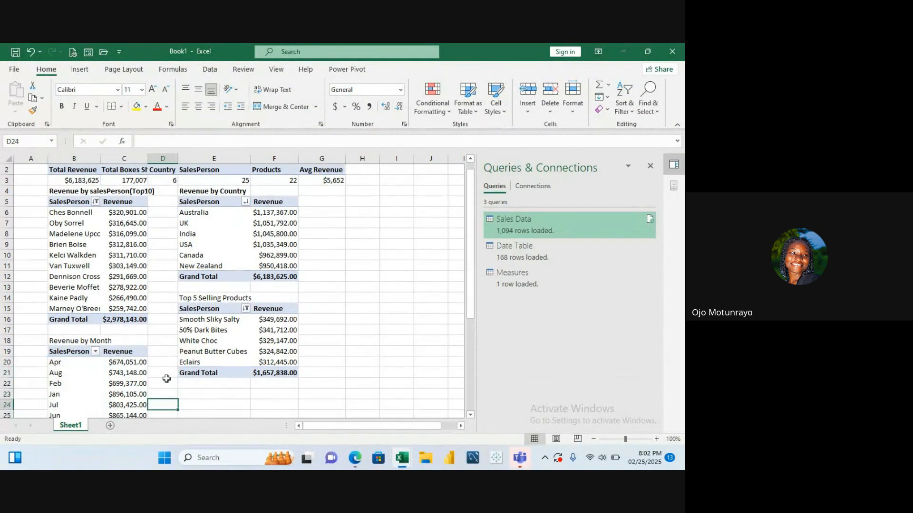
{"action": "key", "text": "Down"}
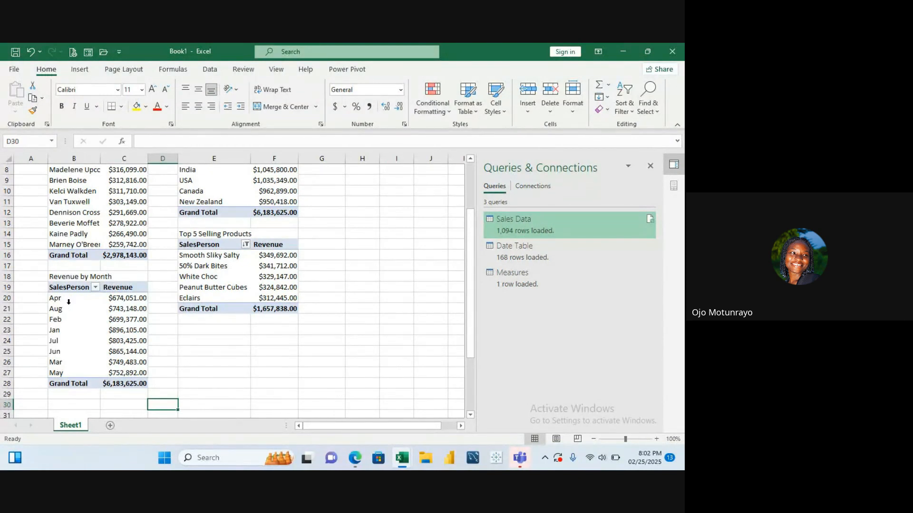
{"action": "left_click", "coordinate": [110, 299]}
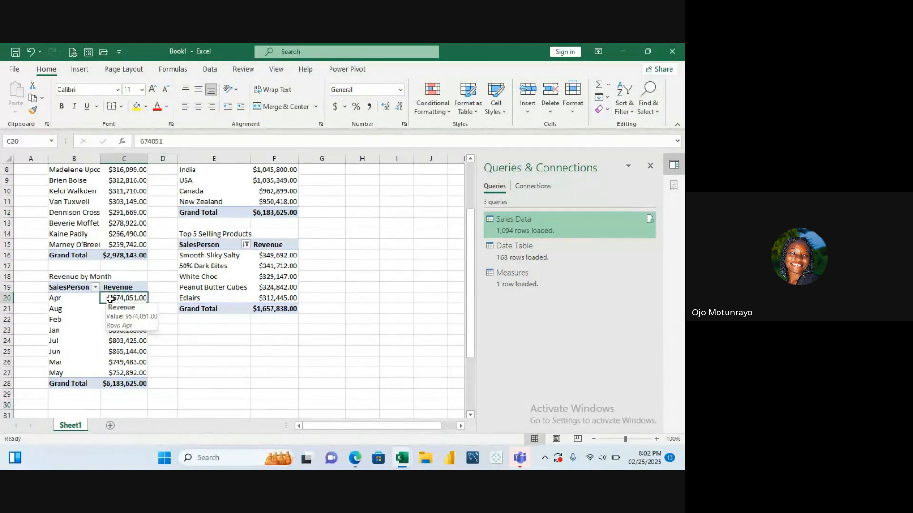
{"action": "right_click", "coordinate": [110, 299]}
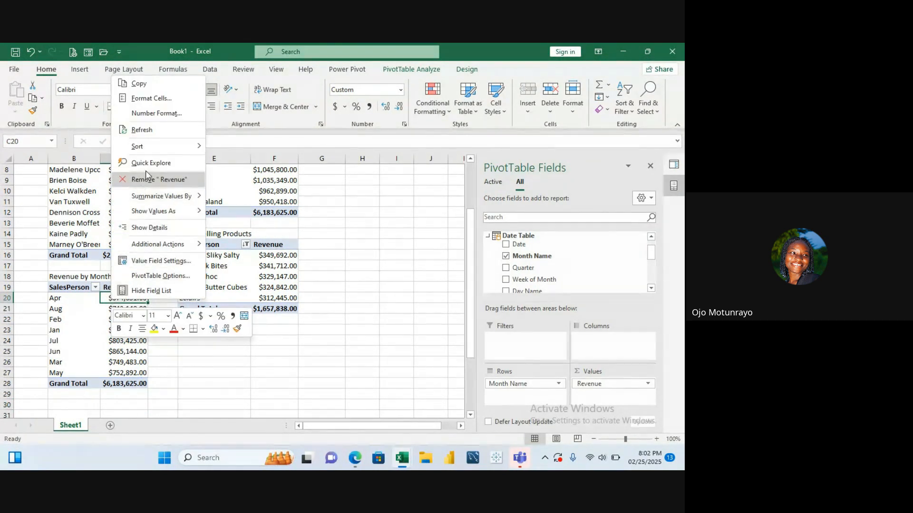
{"action": "mouse_move", "coordinate": [158, 154]}
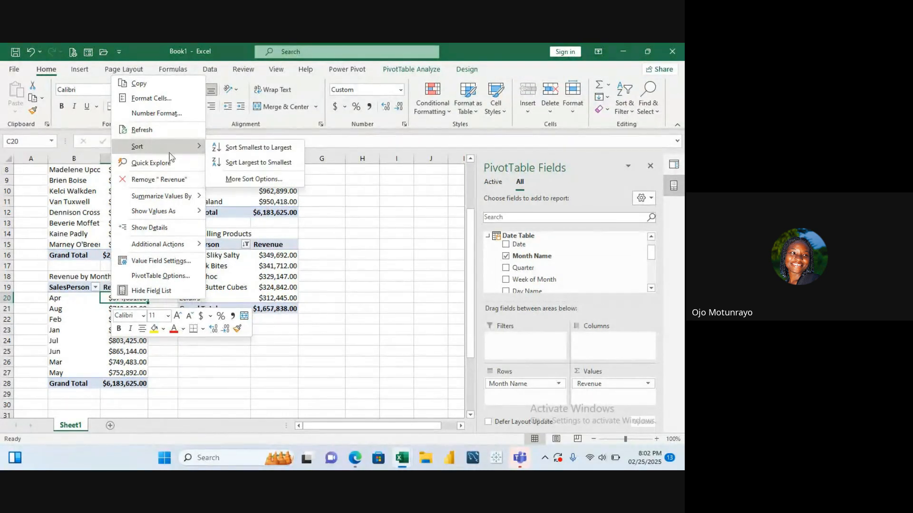
{"action": "left_click", "coordinate": [248, 163]}
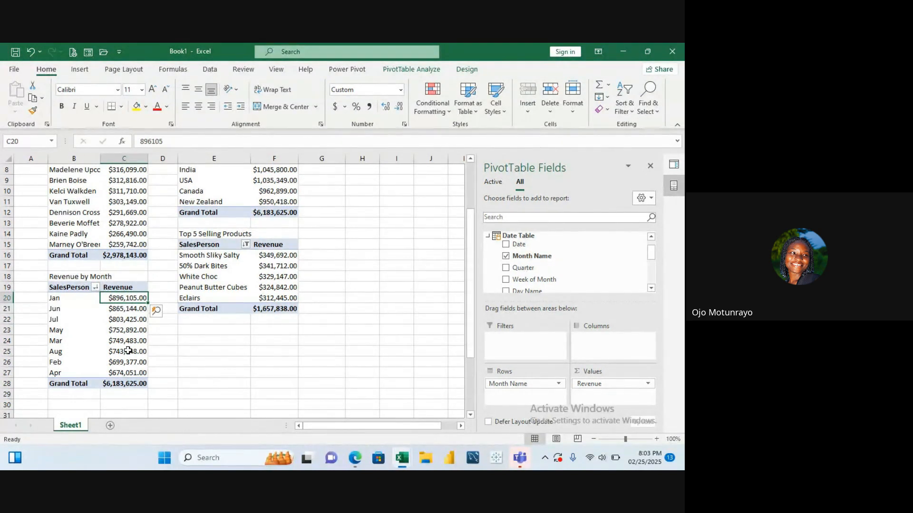
{"action": "mouse_move", "coordinate": [128, 351]}
{"action": "left_click", "coordinate": [331, 191]}
{"action": "key", "text": "Up"}
{"action": "key", "text": "Up"}
{"action": "key", "text": "Up"}
{"action": "key", "text": "Up"}
{"action": "key", "text": "Up"}
{"action": "key", "text": "Up"}
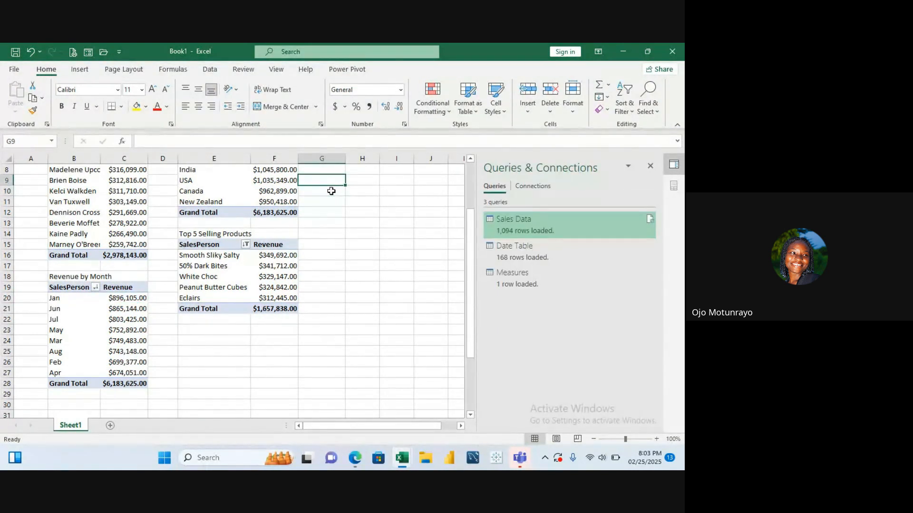
{"action": "key", "text": "Down"}
{"action": "key", "text": "Down"}
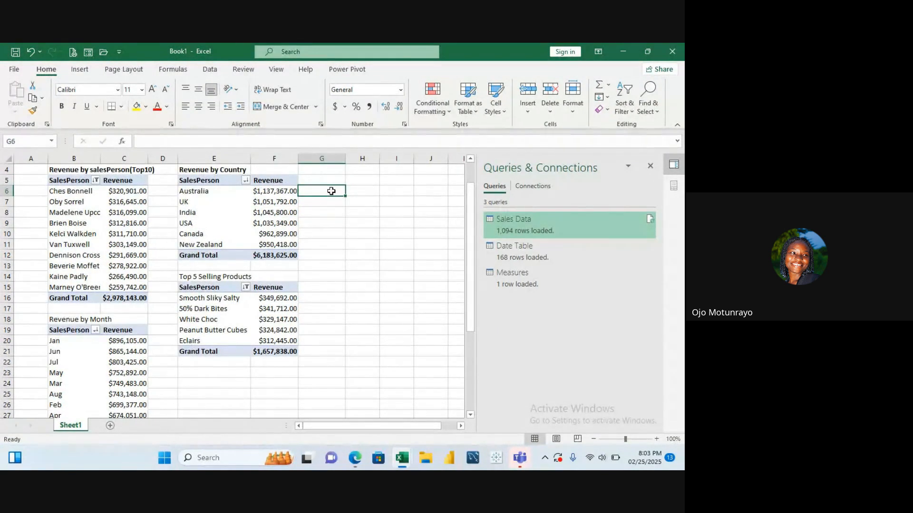
{"action": "key", "text": "Down"}
{"action": "key", "text": "Down"}
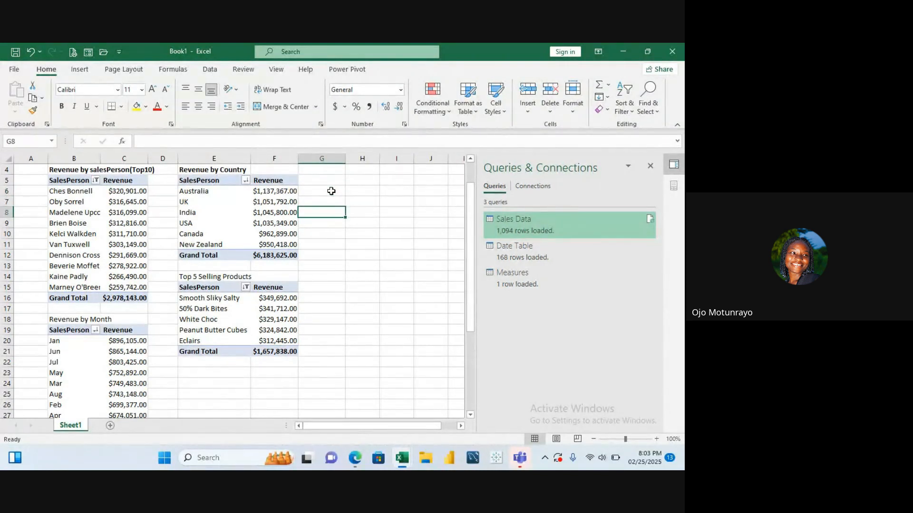
{"action": "key", "text": "Up"}
{"action": "key", "text": "Up"}
{"action": "key", "text": "Down"}
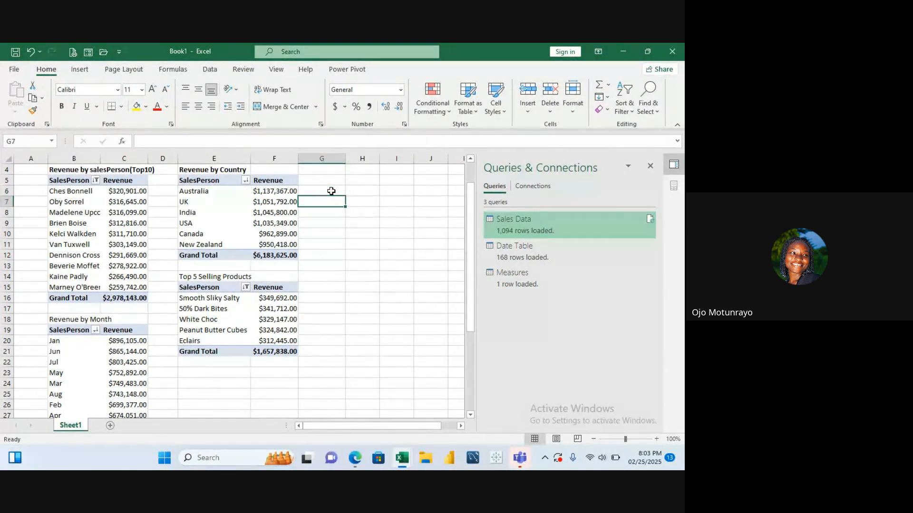
{"action": "key", "text": "Up"}
{"action": "key", "text": "Up"}
{"action": "key", "text": "Down"}
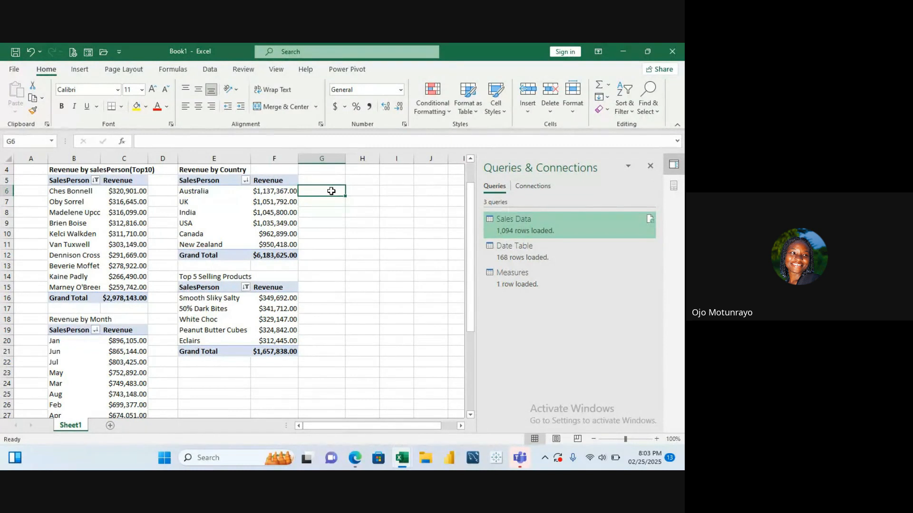
{"action": "key", "text": "Left"}
{"action": "key", "text": "Right"}
{"action": "key", "text": "Left"}
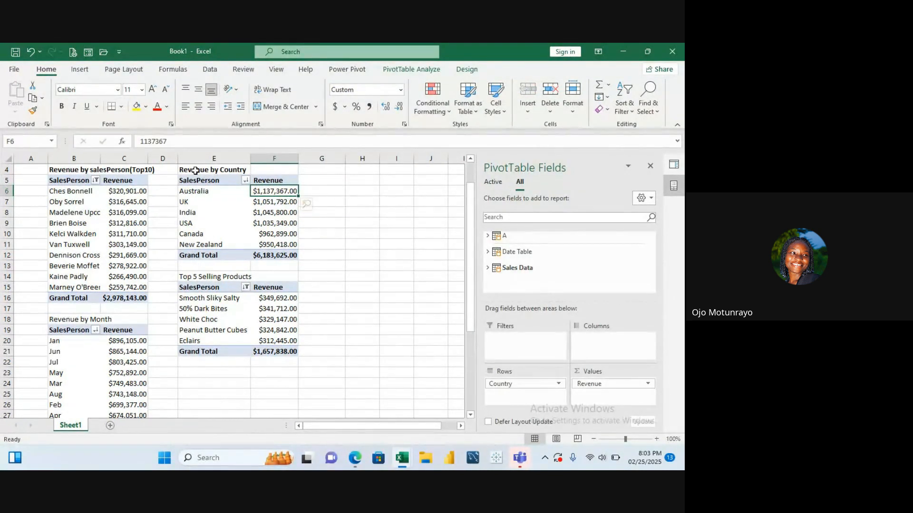
Rename the row header of the Revenue by Country pivot table in cell E5 to "Country"
{"action": "double_click", "coordinate": [197, 182]}
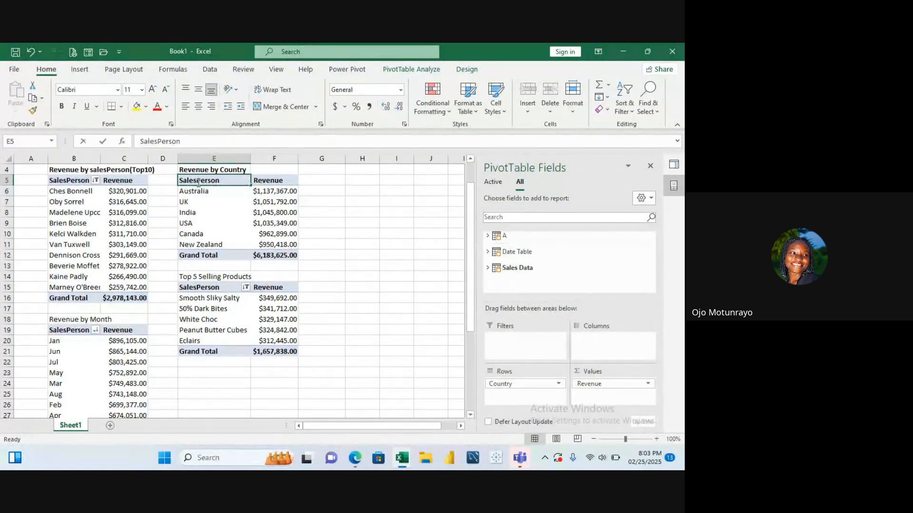
{"action": "key", "text": "BackSpace"}
{"action": "key", "text": "BackSpace"}
{"action": "key", "text": "BackSpace"}
{"action": "key", "text": "BackSpace"}
{"action": "key", "text": "BackSpace"}
{"action": "key", "text": "BackSpace"}
{"action": "key", "text": "BackSpace"}
{"action": "key", "text": "BackSpace"}
{"action": "key", "text": "BackSpace"}
{"action": "key", "text": "BackSpace"}
{"action": "key", "text": "BackSpace"}
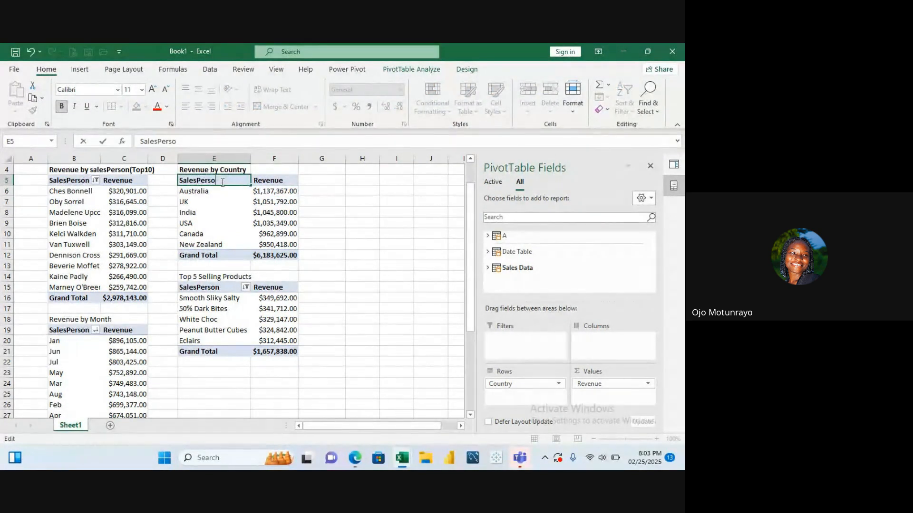
{"action": "type", "text": "Countr"}
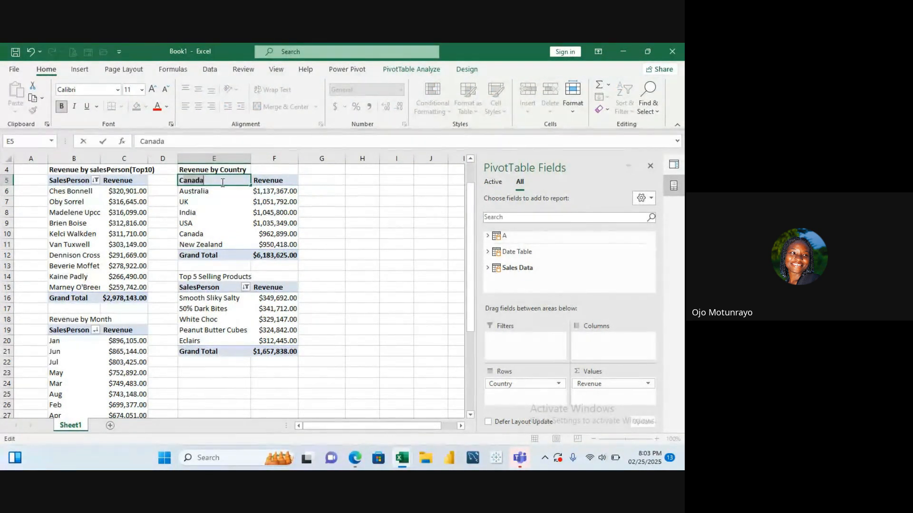
{"action": "type", "text": "y"}
{"action": "key", "text": "Return"}
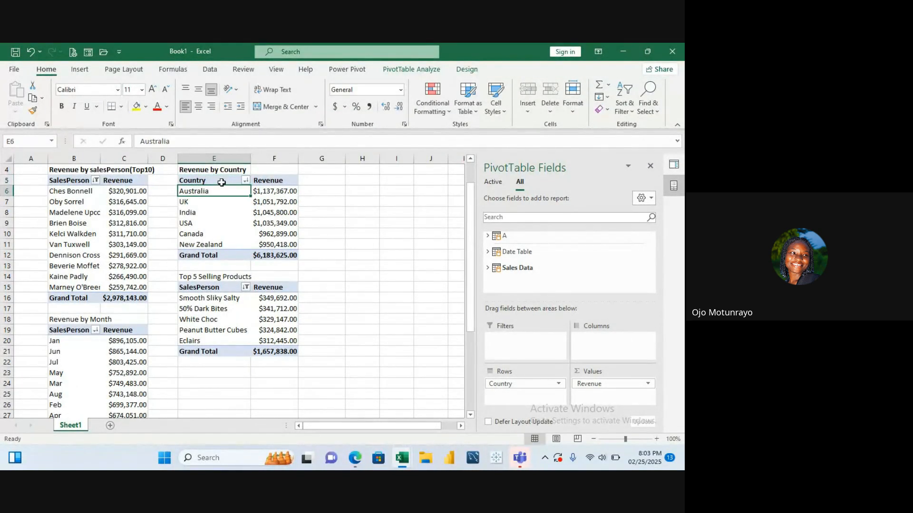
Rename the row header of the Top 5 Selling Products pivot table in cell E15 to "Products"
{"action": "left_click", "coordinate": [200, 287]}
{"action": "double_click", "coordinate": [200, 286]}
{"action": "key", "text": "BackSpace"}
{"action": "key", "text": "BackSpace"}
{"action": "key", "text": "BackSpace"}
{"action": "key", "text": "BackSpace"}
{"action": "key", "text": "BackSpace"}
{"action": "key", "text": "BackSpace"}
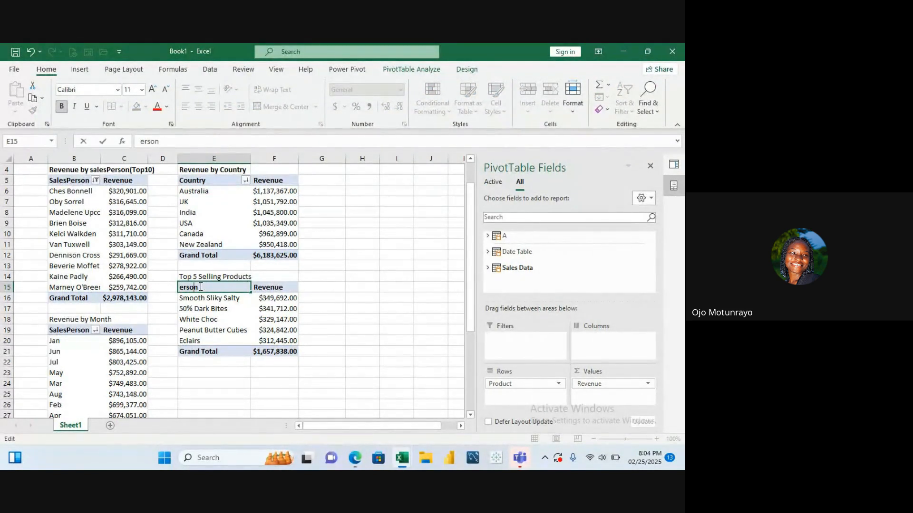
{"action": "key", "text": "BackSpace"}
{"action": "key", "text": "BackSpace"}
{"action": "key", "text": "BackSpace"}
{"action": "key", "text": "BackSpace"}
{"action": "key", "text": "BackSpace"}
{"action": "type", "text": "Product"}
Rename the row header of the Revenue by Month pivot table in cell B19 to "Month"
{"action": "double_click", "coordinate": [69, 331]}
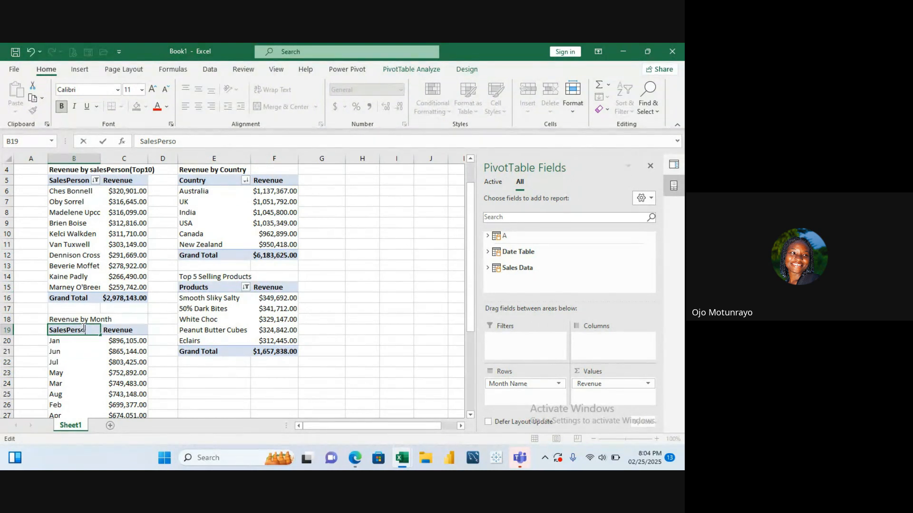
{"action": "key", "text": "BackSpace"}
{"action": "key", "text": "BackSpace"}
{"action": "key", "text": "BackSpace"}
{"action": "key", "text": "BackSpace"}
{"action": "key", "text": "BackSpace"}
{"action": "key", "text": "BackSpace"}
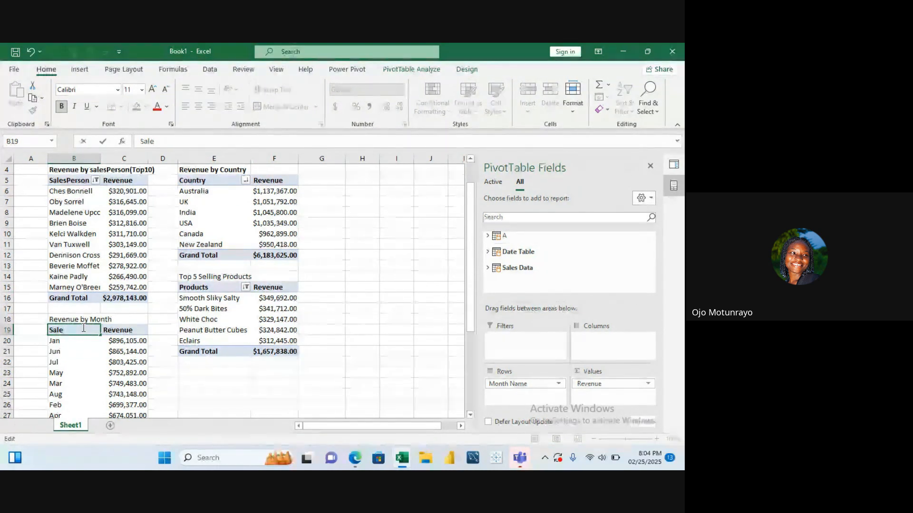
{"action": "key", "text": "BackSpace"}
{"action": "key", "text": "BackSpace"}
{"action": "key", "text": "BackSpace"}
{"action": "key", "text": "BackSpace"}
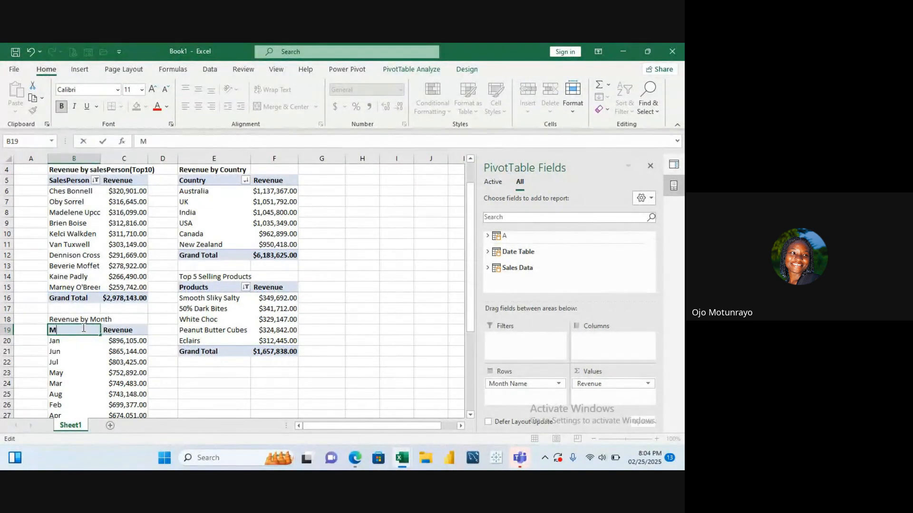
{"action": "type", "text": "Month"}
{"action": "key", "text": "Return"}
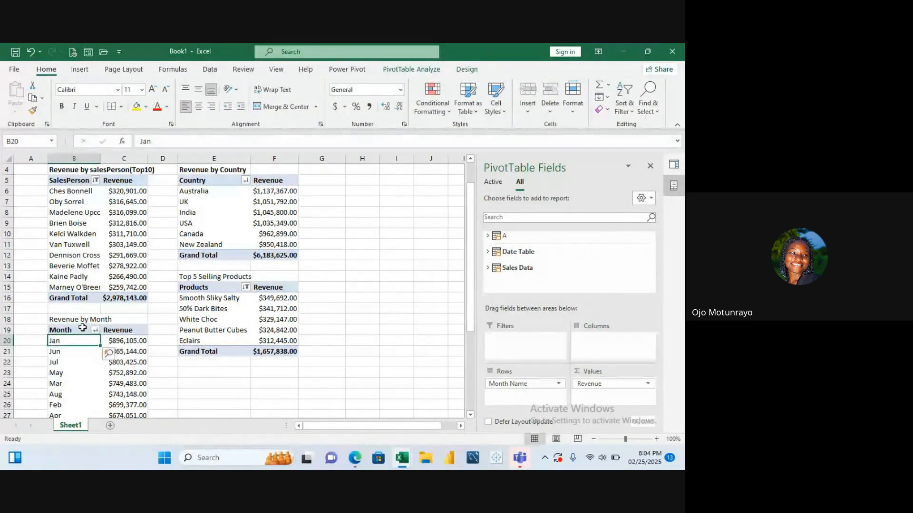
{"action": "left_click", "coordinate": [167, 363]}
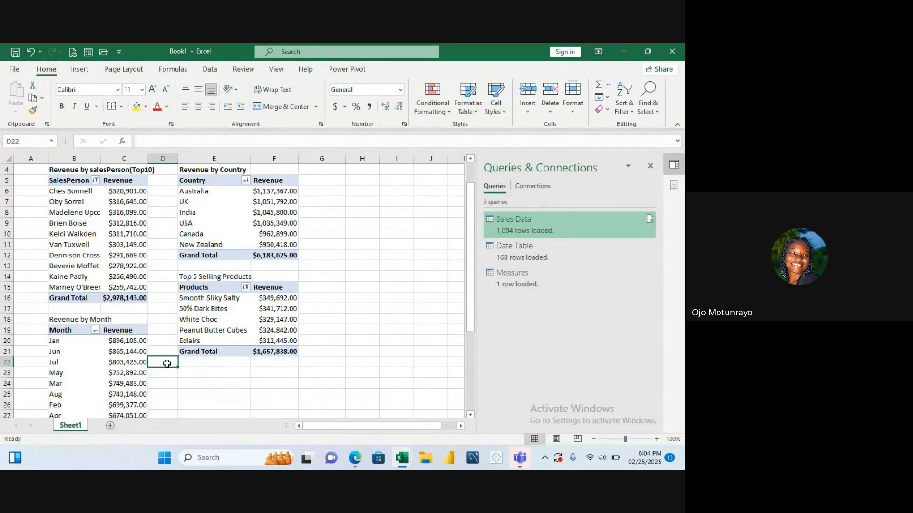
Copy the product pivot table in E15:F21 and paste the copy below it, starting at cell E24
{"action": "left_click", "coordinate": [224, 393]}
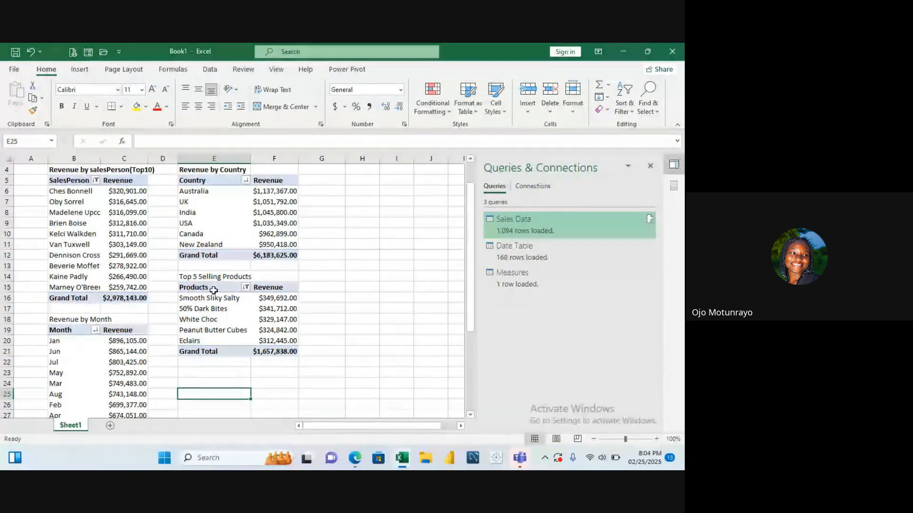
{"action": "left_click_drag", "start_coordinate": [205, 287], "coordinate": [255, 413]}
{"action": "key", "text": "ctrl+c"}
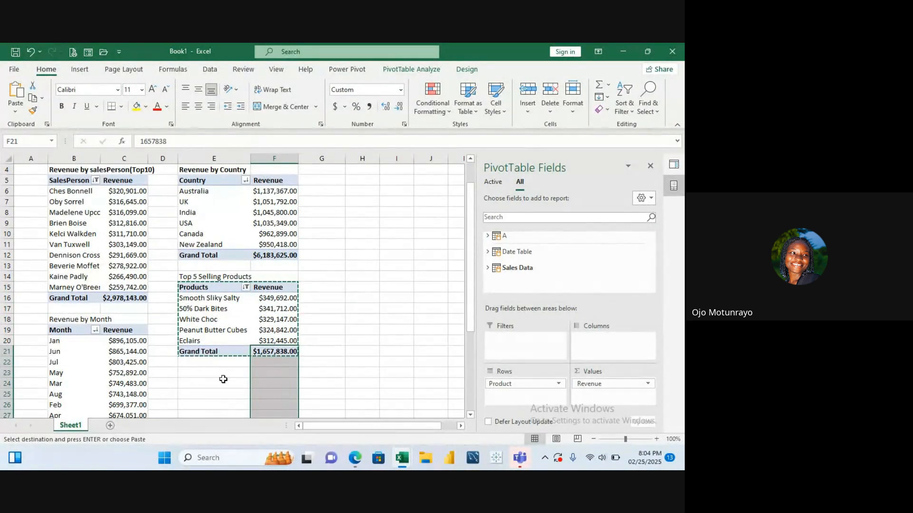
{"action": "left_click", "coordinate": [206, 374]}
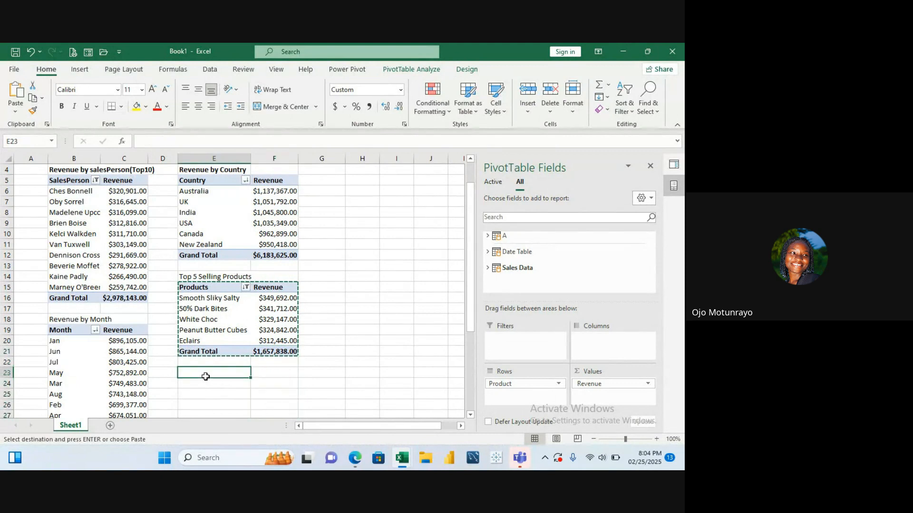
{"action": "left_click", "coordinate": [204, 385]}
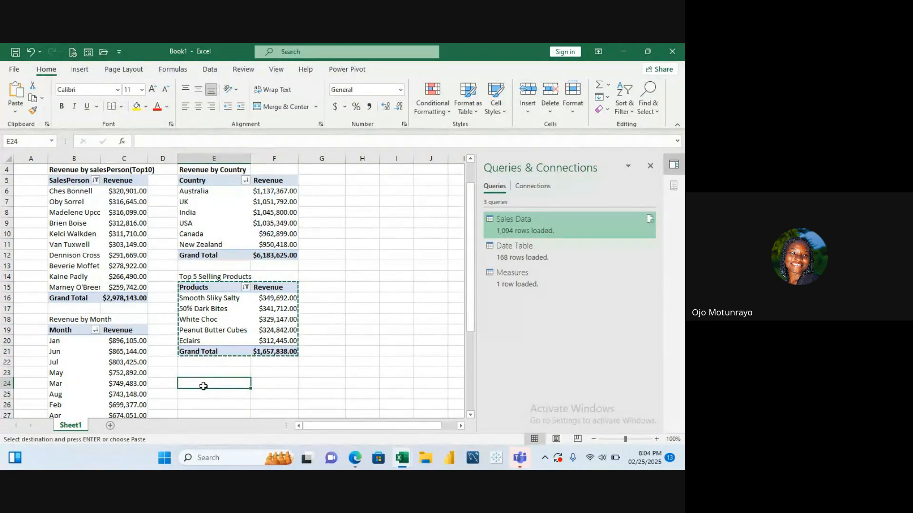
{"action": "key", "text": "Return"}
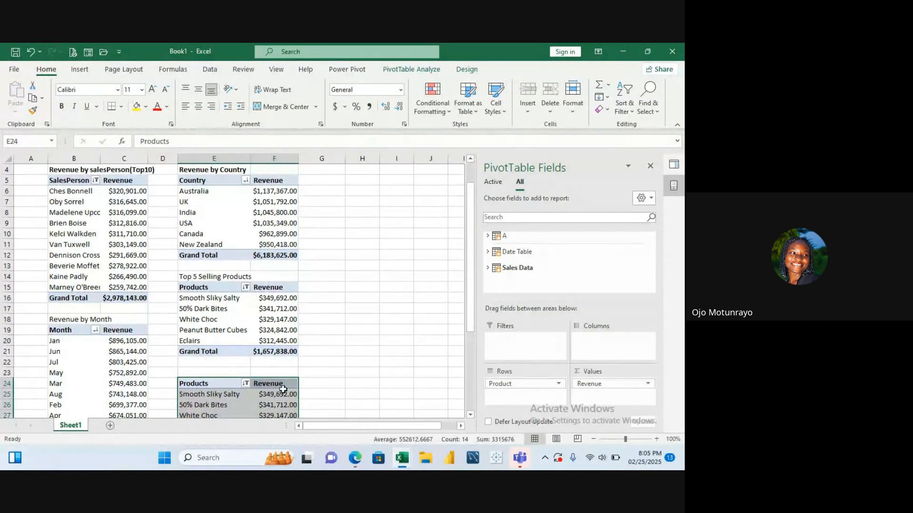
Remove the Revenue value field and the Product row field from the copied pivot table at E24
{"action": "left_click", "coordinate": [389, 335]}
{"action": "key", "text": "Down"}
{"action": "key", "text": "Down"}
{"action": "key", "text": "Down"}
{"action": "key", "text": "Down"}
{"action": "key", "text": "Down"}
{"action": "key", "text": "Down"}
{"action": "key", "text": "Down"}
{"action": "key", "text": "Down"}
{"action": "key", "text": "Down"}
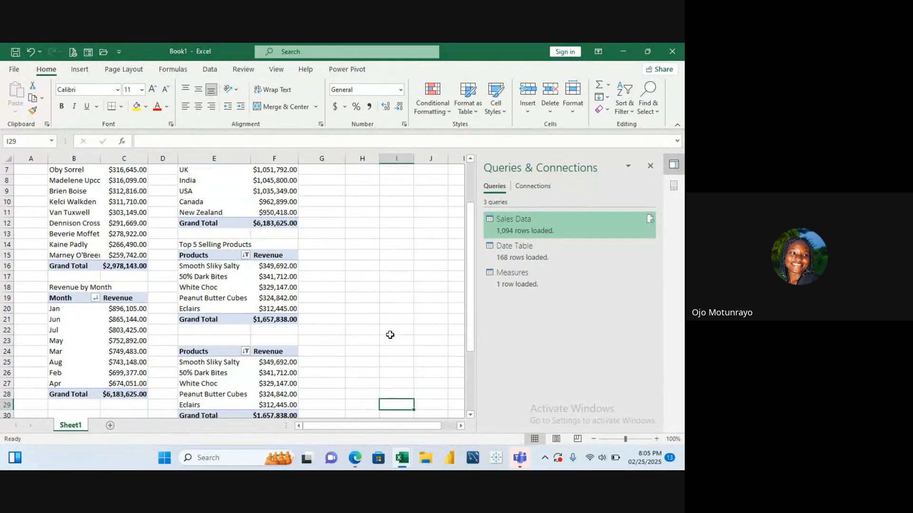
{"action": "key", "text": "Down"}
{"action": "key", "text": "Down"}
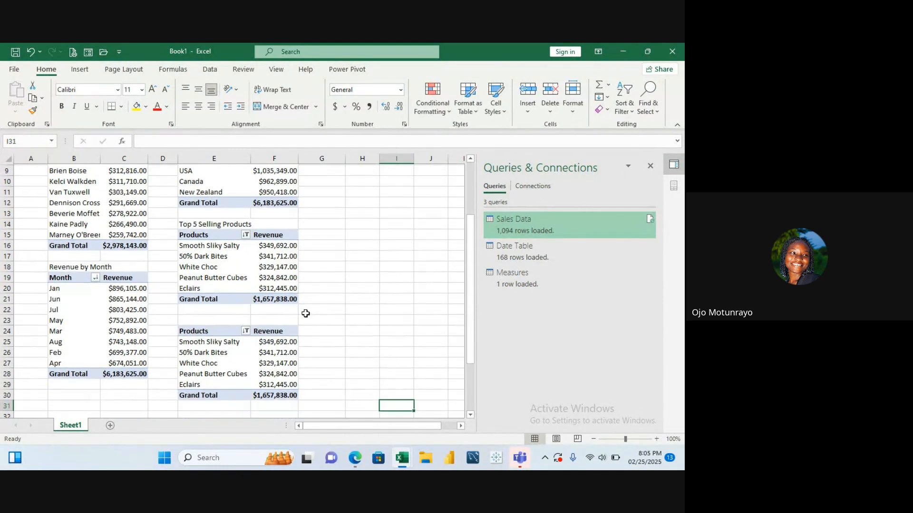
{"action": "left_click", "coordinate": [217, 343]}
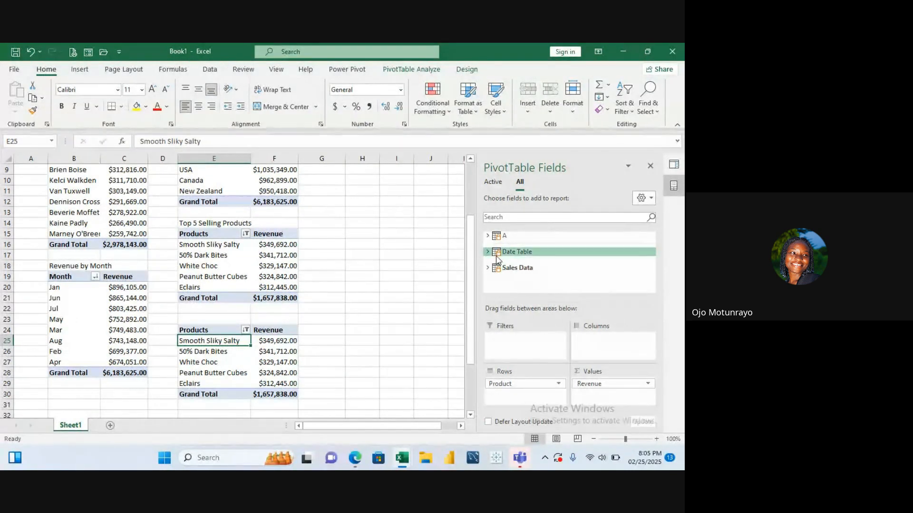
{"action": "left_click_drag", "start_coordinate": [617, 383], "coordinate": [602, 281]}
{"action": "left_click_drag", "start_coordinate": [532, 384], "coordinate": [540, 252]}
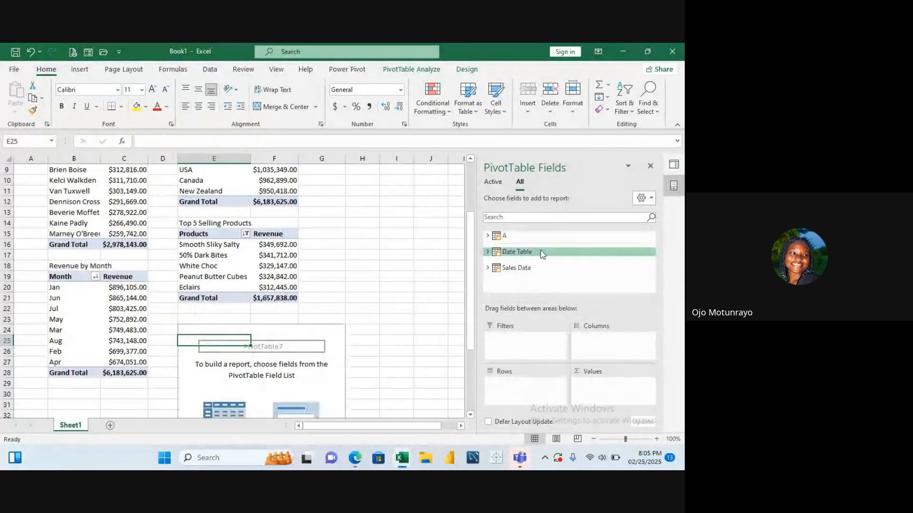
Build the pivot table at E24 with the Total Boxes Shipped measure as values and Country from Sales Data as rows
{"action": "left_click", "coordinate": [487, 236]}
{"action": "left_click_drag", "start_coordinate": [577, 269], "coordinate": [616, 388]}
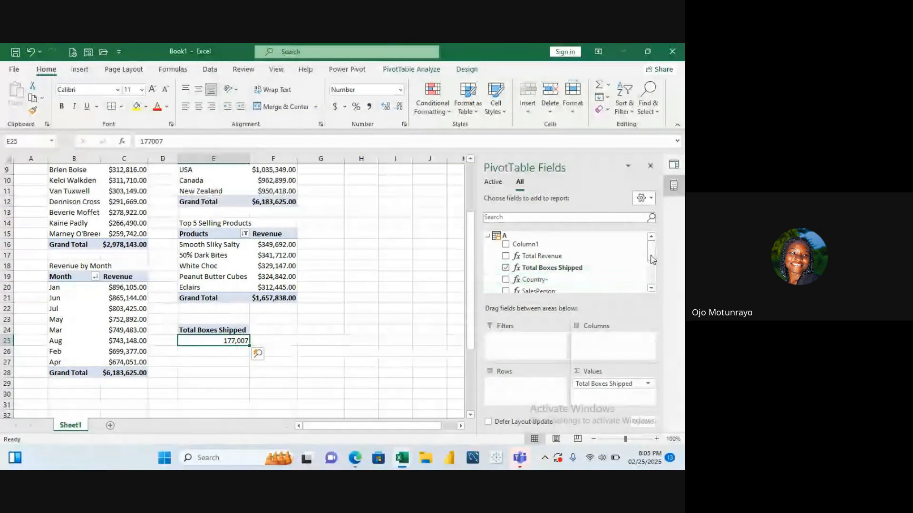
{"action": "scroll", "coordinate": [613, 273], "scroll_direction": "down", "scroll_amount": 3}
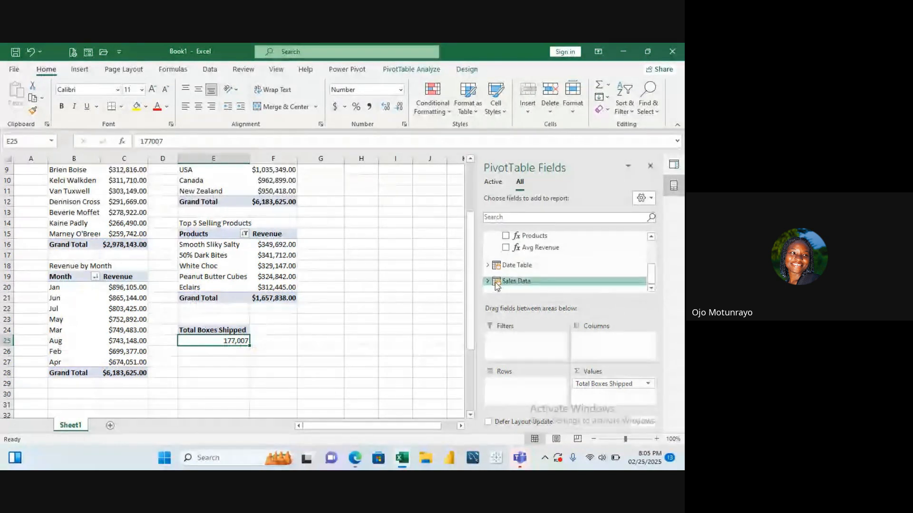
{"action": "left_click", "coordinate": [488, 281]}
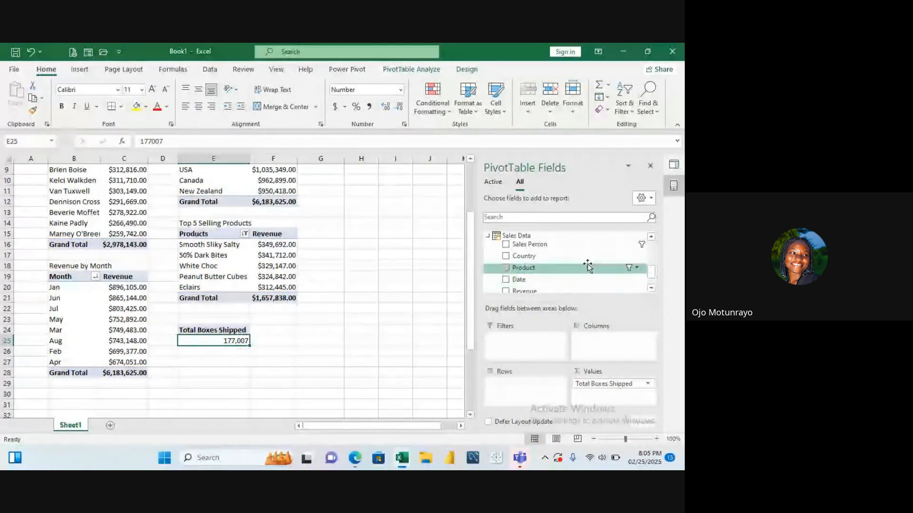
{"action": "left_click_drag", "start_coordinate": [586, 259], "coordinate": [527, 383]}
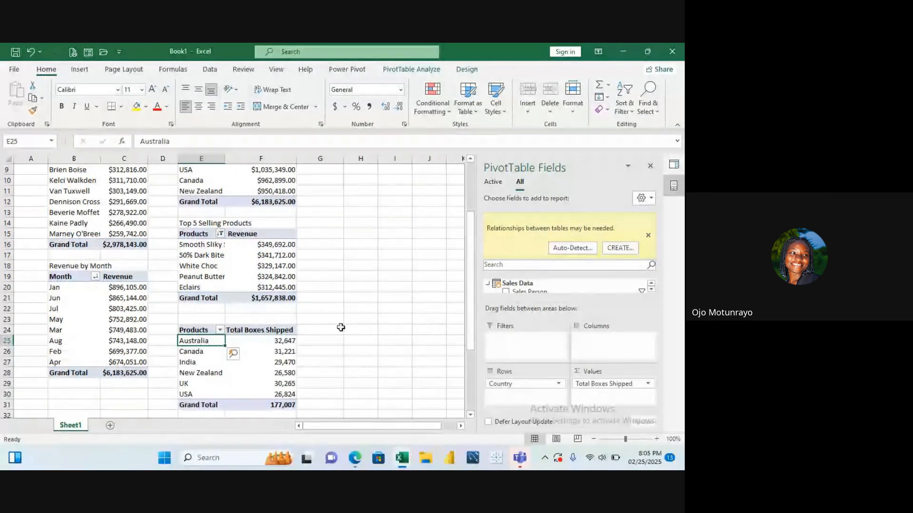
{"action": "left_click", "coordinate": [335, 312]}
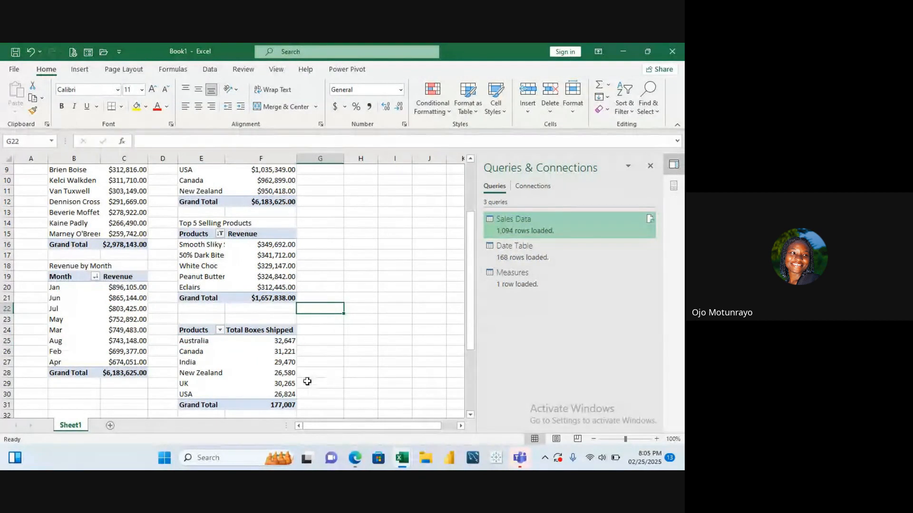
{"action": "left_click", "coordinate": [286, 343]}
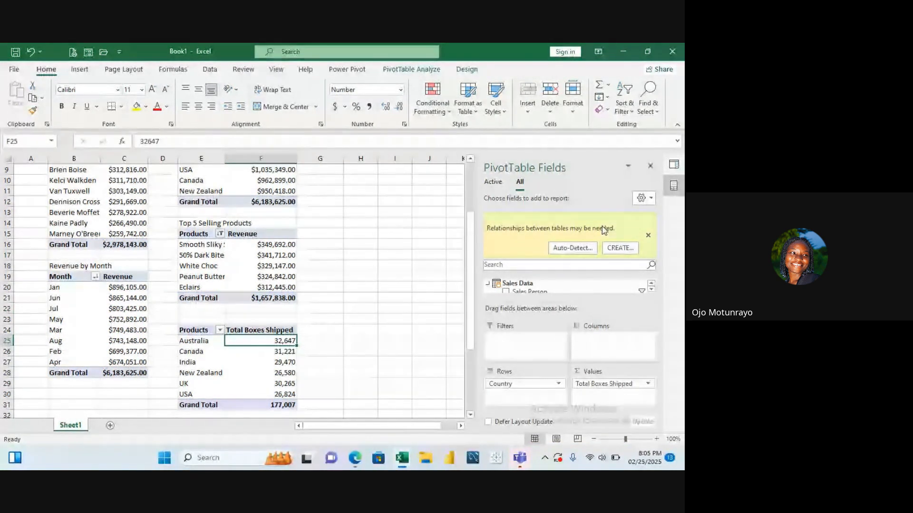
{"action": "left_click", "coordinate": [623, 251]}
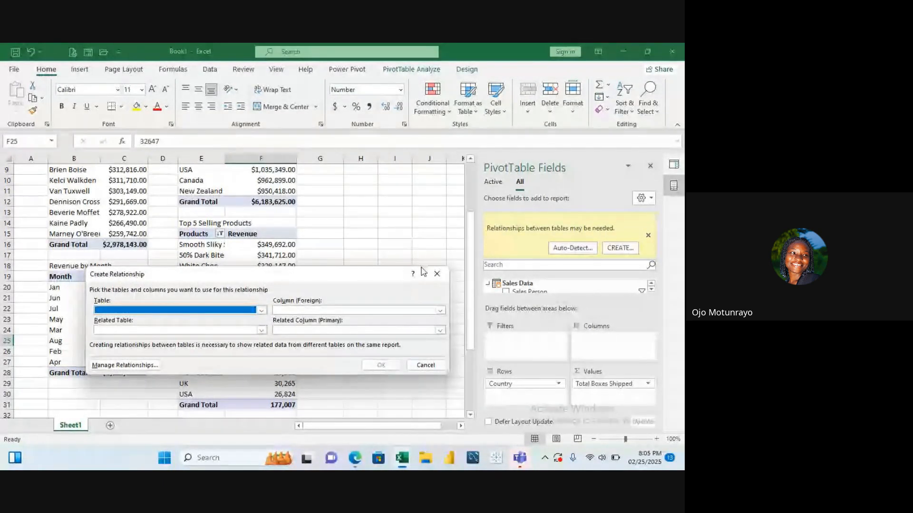
{"action": "left_click", "coordinate": [438, 275]}
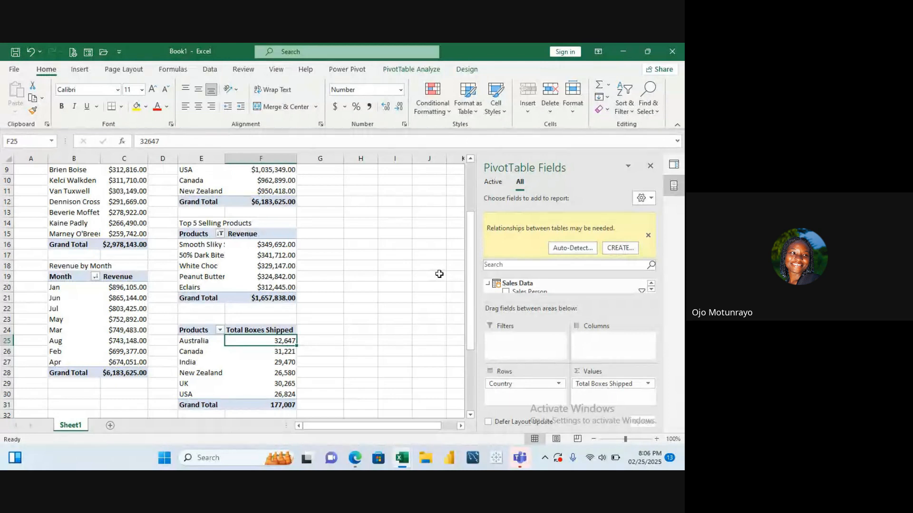
Check the measures available to the Revenue by Country pivot table and review the existing relationships between the data model tables
{"action": "left_click", "coordinate": [274, 177]}
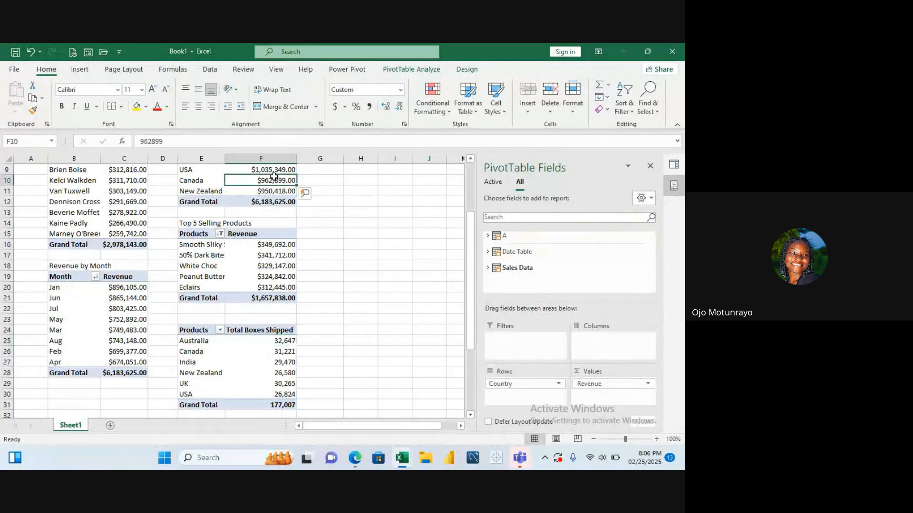
{"action": "left_click", "coordinate": [487, 237]}
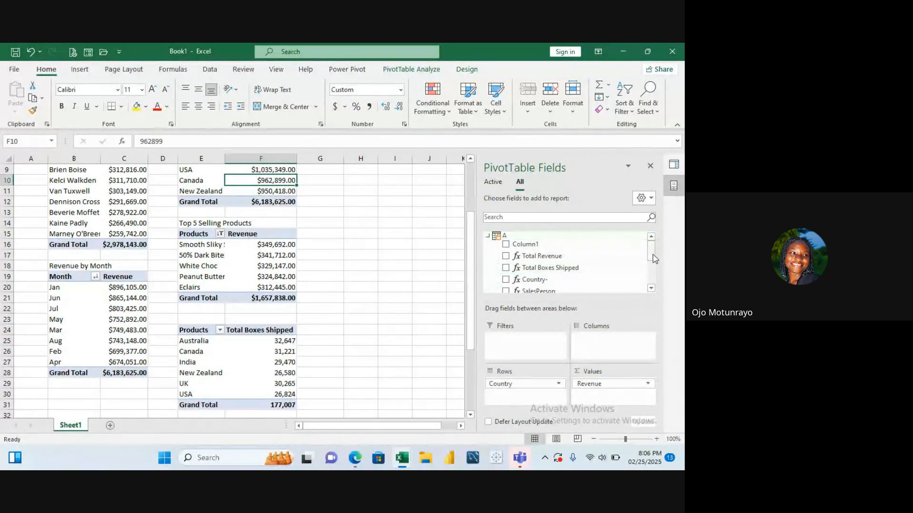
{"action": "left_click_drag", "start_coordinate": [652, 255], "coordinate": [647, 277]}
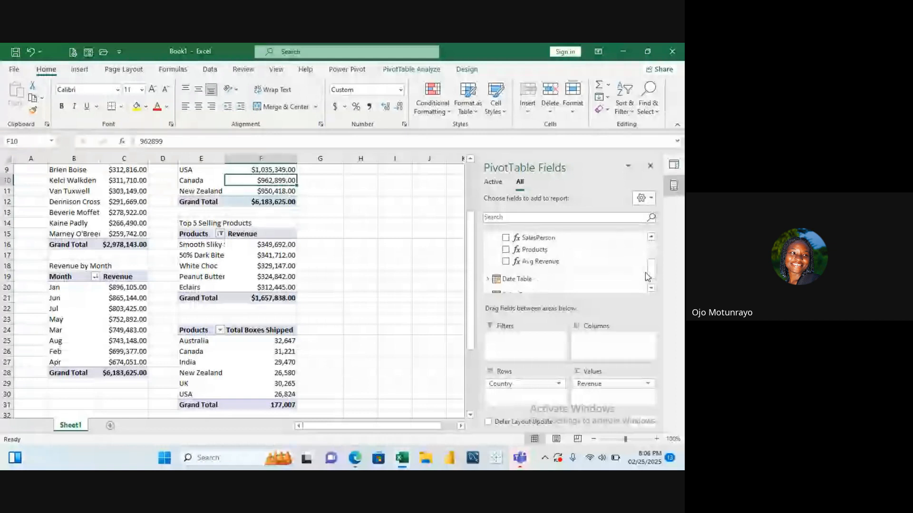
{"action": "left_click", "coordinate": [274, 345]}
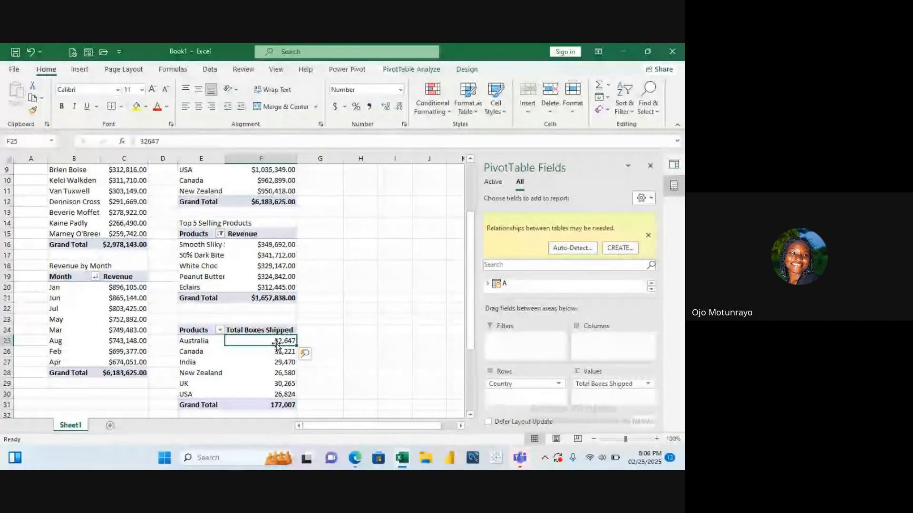
{"action": "left_click", "coordinate": [618, 248]}
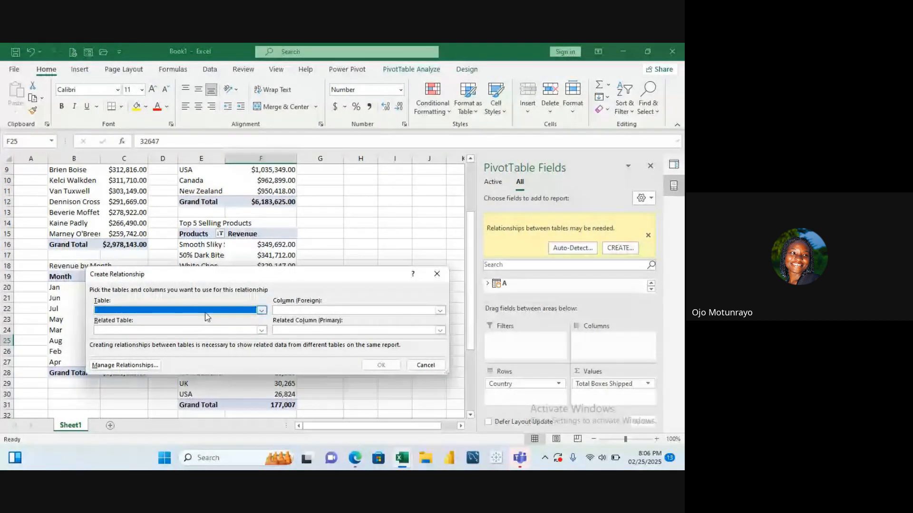
{"action": "left_click", "coordinate": [128, 366]}
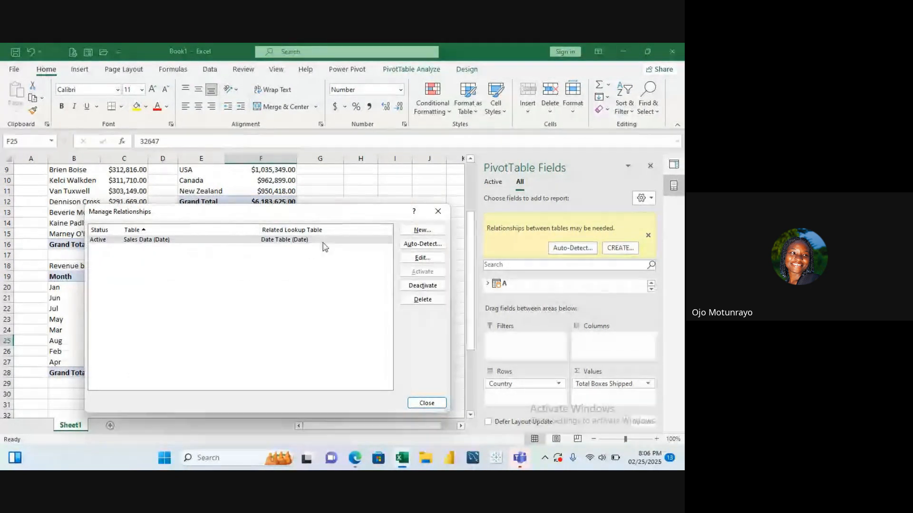
{"action": "left_click", "coordinate": [427, 404]}
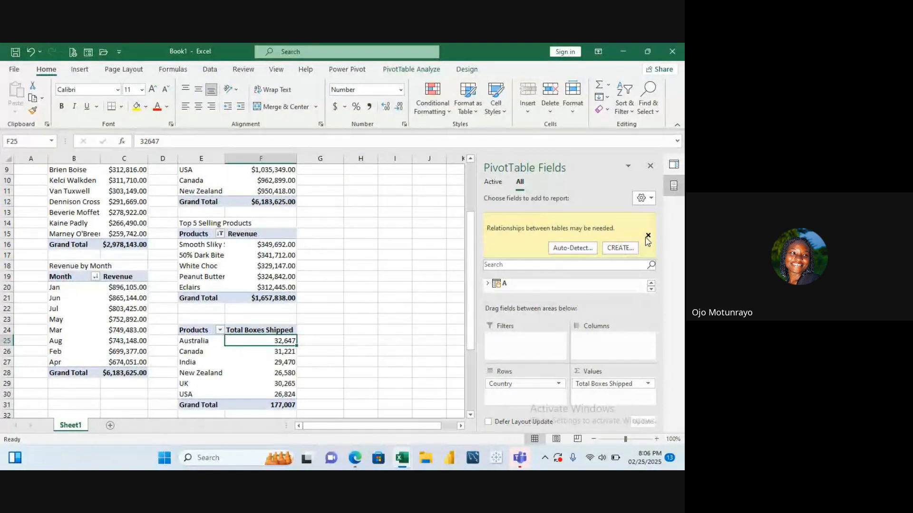
{"action": "left_click", "coordinate": [228, 350]}
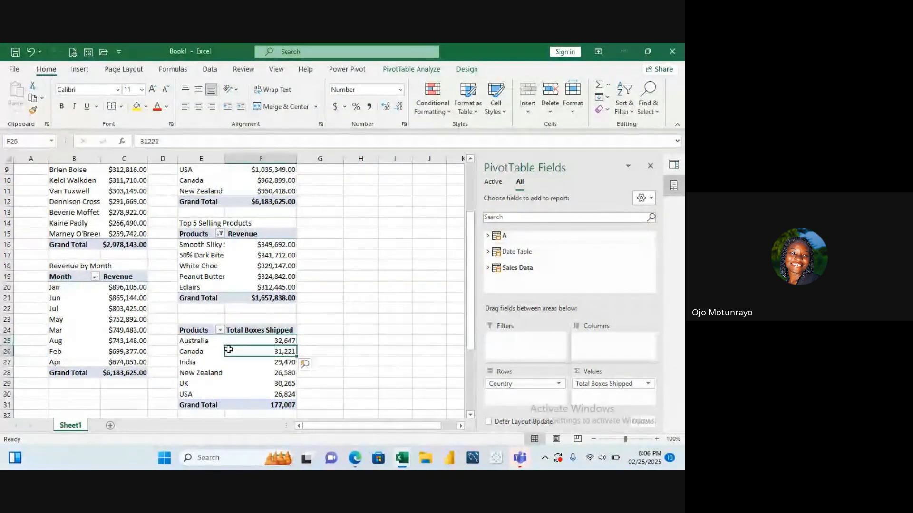
Rename the row header of the Total Boxes Shipped pivot table in cell E24 to "Country"
{"action": "left_click", "coordinate": [202, 344]}
{"action": "left_click", "coordinate": [270, 351]}
{"action": "left_click", "coordinate": [191, 331]}
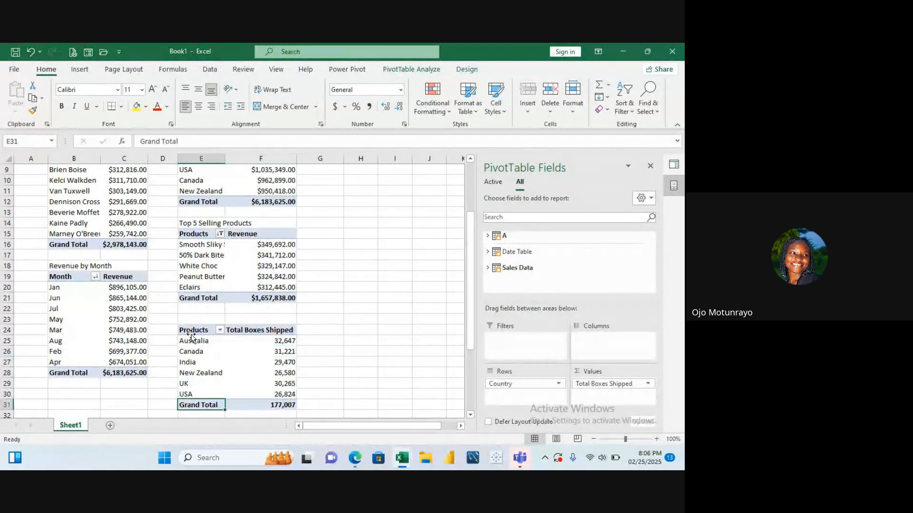
{"action": "double_click", "coordinate": [192, 331]}
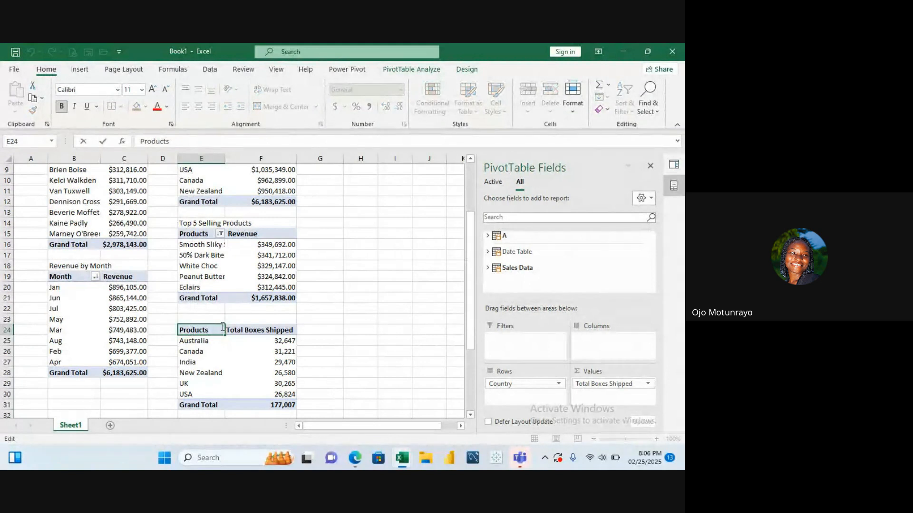
{"action": "left_click", "coordinate": [222, 327]}
{"action": "key", "text": "BackSpace"}
{"action": "key", "text": "BackSpace"}
{"action": "key", "text": "BackSpace"}
{"action": "key", "text": "BackSpace"}
{"action": "key", "text": "BackSpace"}
{"action": "key", "text": "BackSpace"}
{"action": "key", "text": "BackSpace"}
{"action": "key", "text": "BackSpace"}
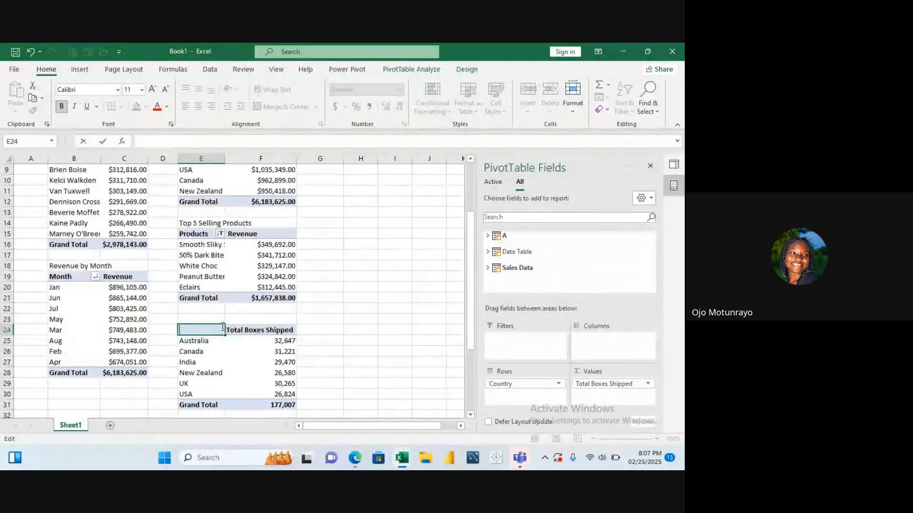
{"action": "type", "text": "Cou"}
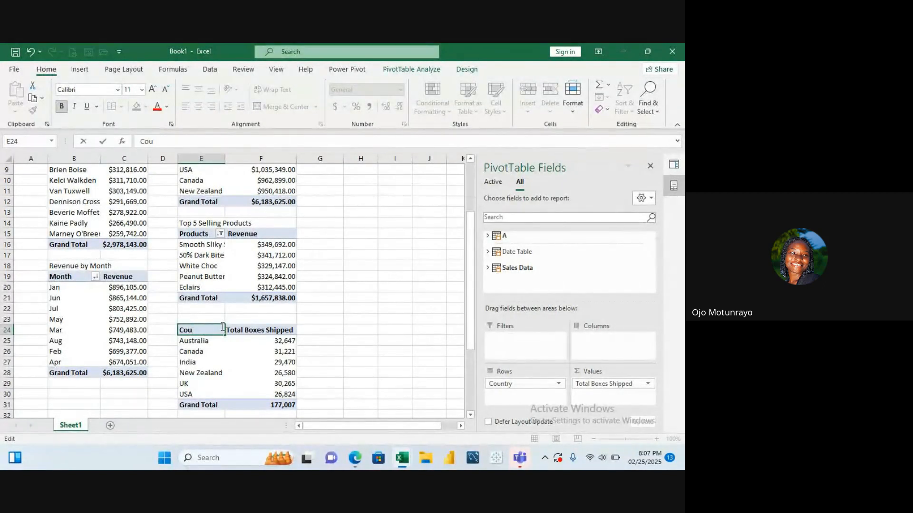
{"action": "type", "text": "ntry"}
{"action": "key", "text": "Return"}
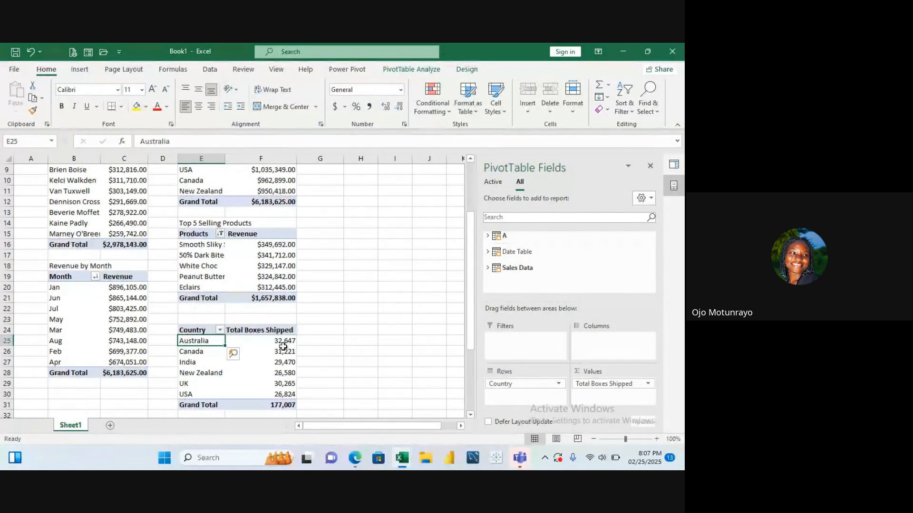
Sort the country pivot table at E24 by Total Boxes Shipped from largest to smallest
{"action": "left_click", "coordinate": [283, 341]}
{"action": "right_click", "coordinate": [282, 342]}
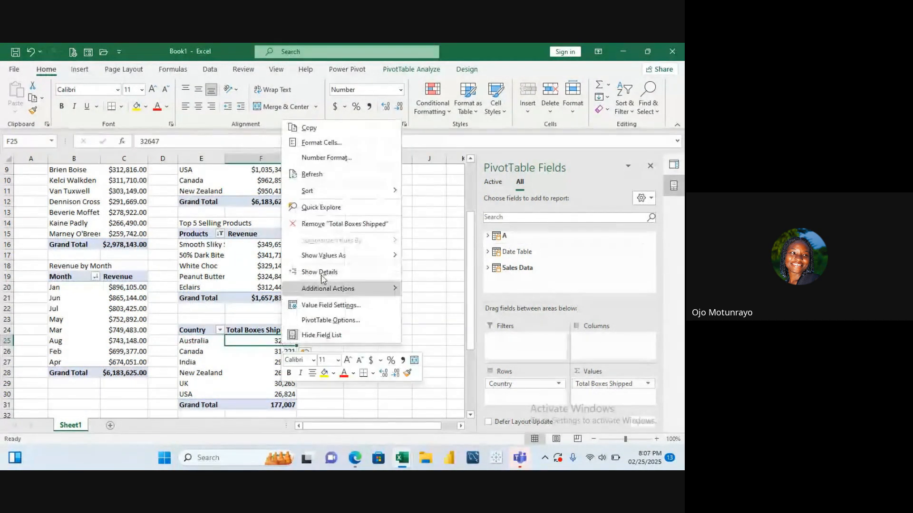
{"action": "mouse_move", "coordinate": [337, 192]}
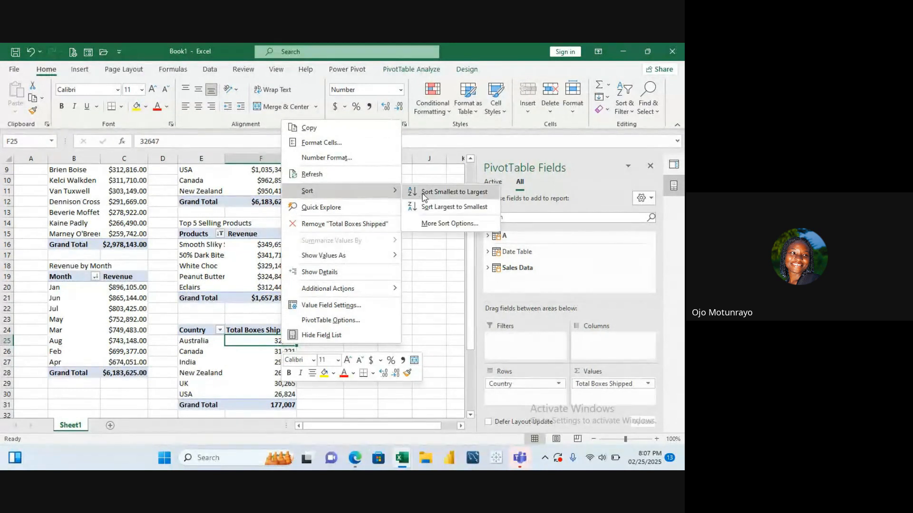
{"action": "left_click", "coordinate": [424, 208]}
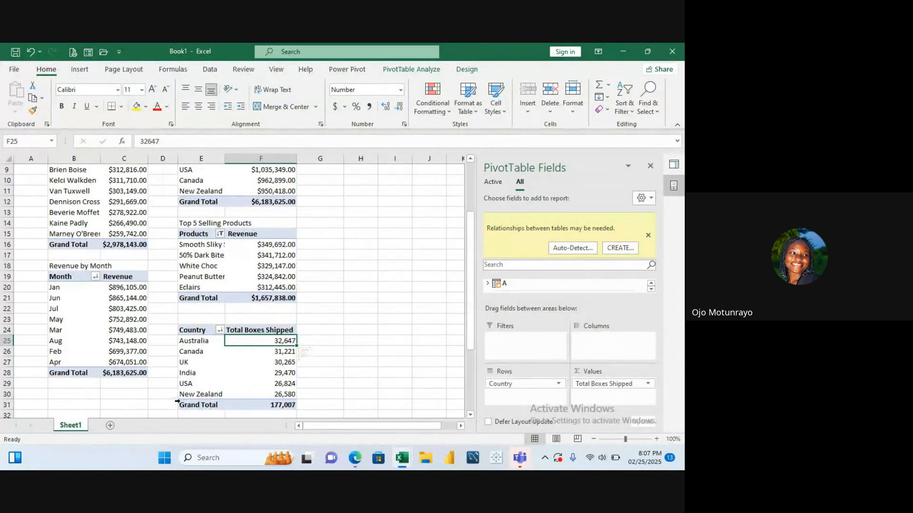
Review the salesperson, country, product and month revenue pivot tables on Sheet1
{"action": "left_click", "coordinate": [363, 233]}
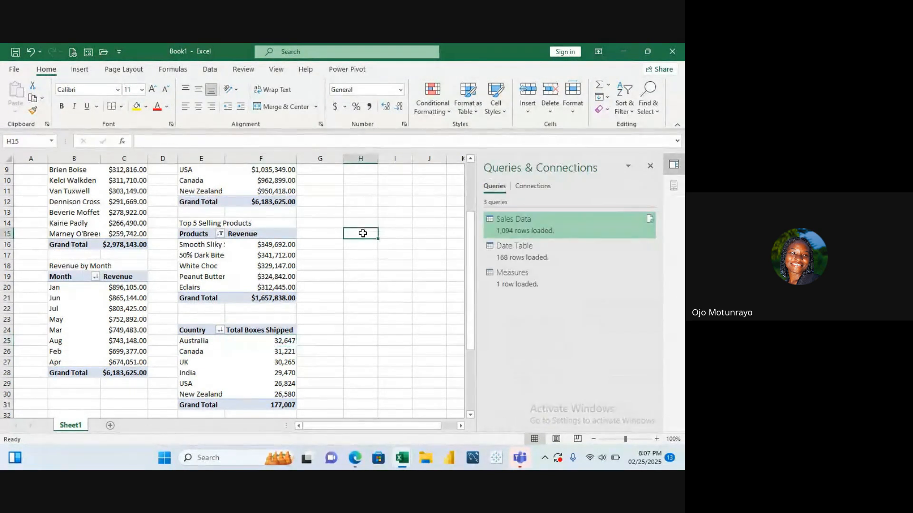
{"action": "key", "text": "Up"}
{"action": "key", "text": "Up"}
{"action": "key", "text": "Up"}
{"action": "key", "text": "Up"}
{"action": "key", "text": "Up"}
{"action": "key", "text": "Up"}
{"action": "key", "text": "Up"}
{"action": "key", "text": "Up"}
{"action": "key", "text": "Up"}
{"action": "key", "text": "Down"}
{"action": "key", "text": "Down"}
{"action": "key", "text": "Down"}
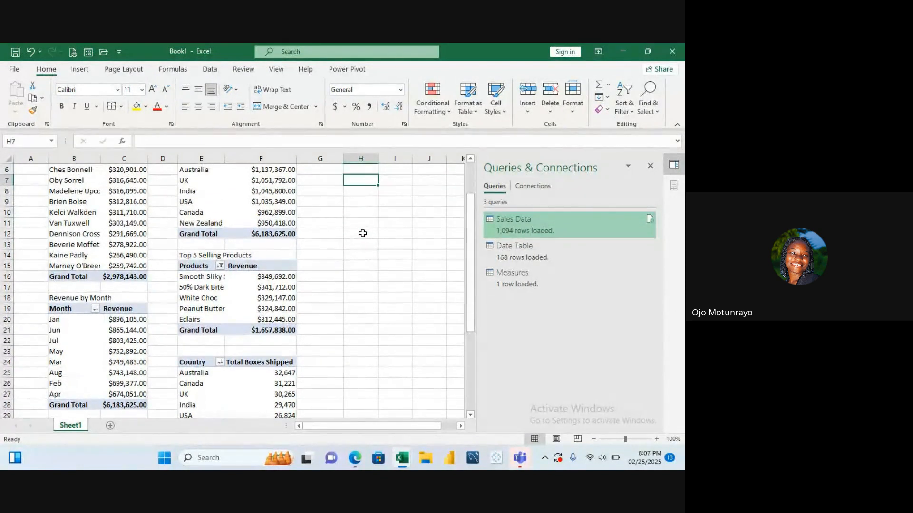
{"action": "key", "text": "Down"}
{"action": "key", "text": "Down"}
{"action": "key", "text": "Down"}
{"action": "key", "text": "Up"}
{"action": "key", "text": "Up"}
{"action": "key", "text": "Up"}
{"action": "key", "text": "Up"}
{"action": "key", "text": "Up"}
{"action": "key", "text": "Up"}
{"action": "key", "text": "Up"}
{"action": "key", "text": "Up"}
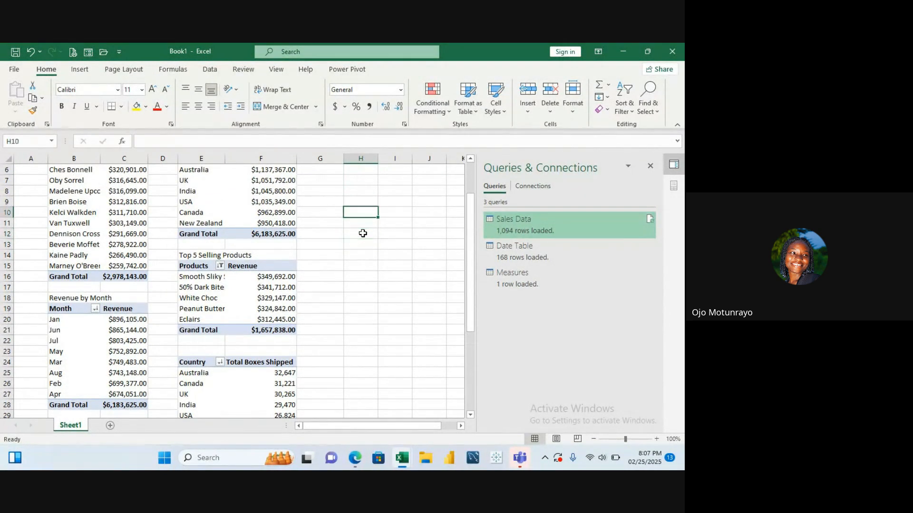
{"action": "key", "text": "Down"}
{"action": "key", "text": "Down"}
{"action": "key", "text": "Down"}
{"action": "key", "text": "Down"}
{"action": "key", "text": "Down"}
{"action": "key", "text": "Down"}
{"action": "key", "text": "Down"}
{"action": "key", "text": "Down"}
{"action": "key", "text": "Down"}
{"action": "key", "text": "Down"}
{"action": "key", "text": "Down"}
{"action": "key", "text": "Down"}
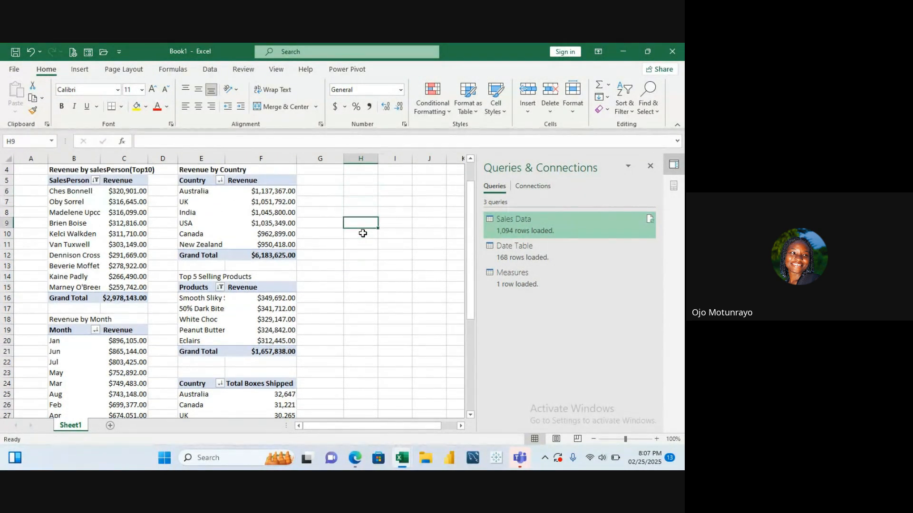
{"action": "key", "text": "Down"}
{"action": "key", "text": "Down"}
{"action": "key", "text": "Down"}
{"action": "key", "text": "Down"}
{"action": "key", "text": "Down"}
{"action": "key", "text": "Down"}
{"action": "key", "text": "Down"}
{"action": "key", "text": "Down"}
{"action": "key", "text": "Down"}
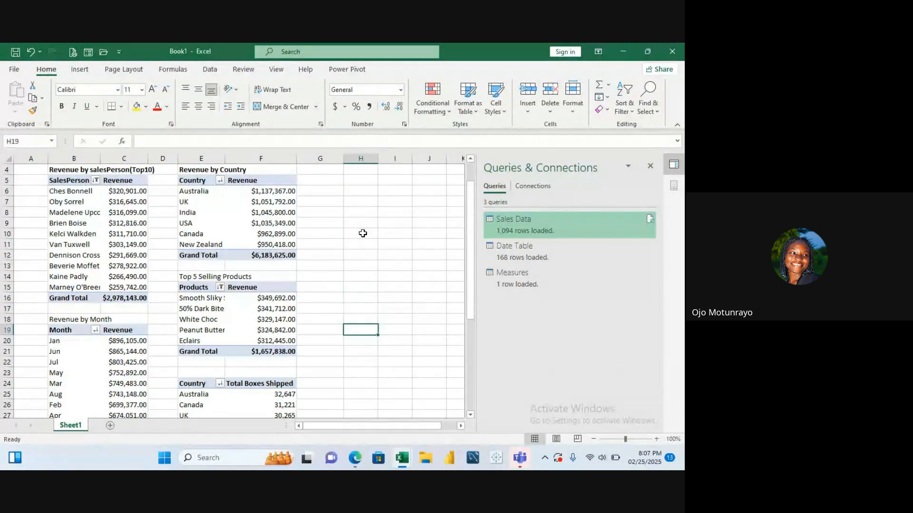
{"action": "key", "text": "Down"}
{"action": "key", "text": "Down"}
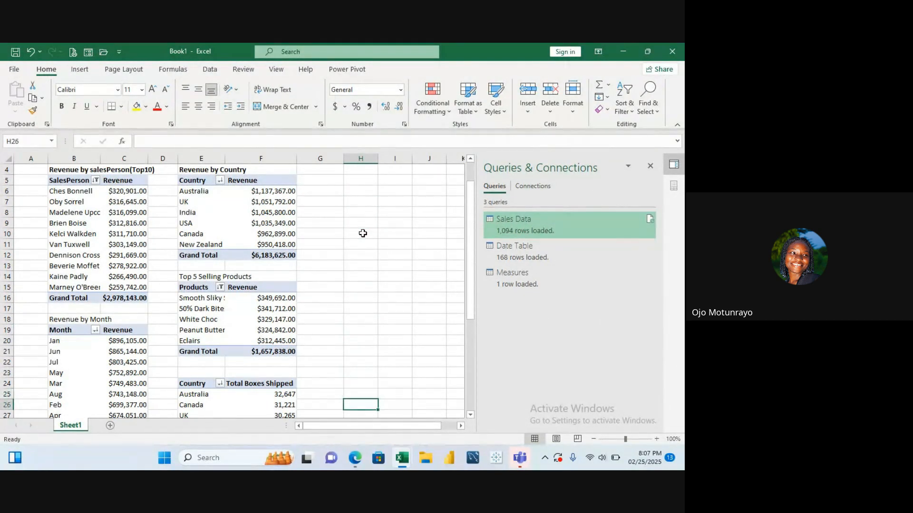
{"action": "key", "text": "Up"}
{"action": "key", "text": "Up"}
{"action": "key", "text": "Up"}
{"action": "key", "text": "Up"}
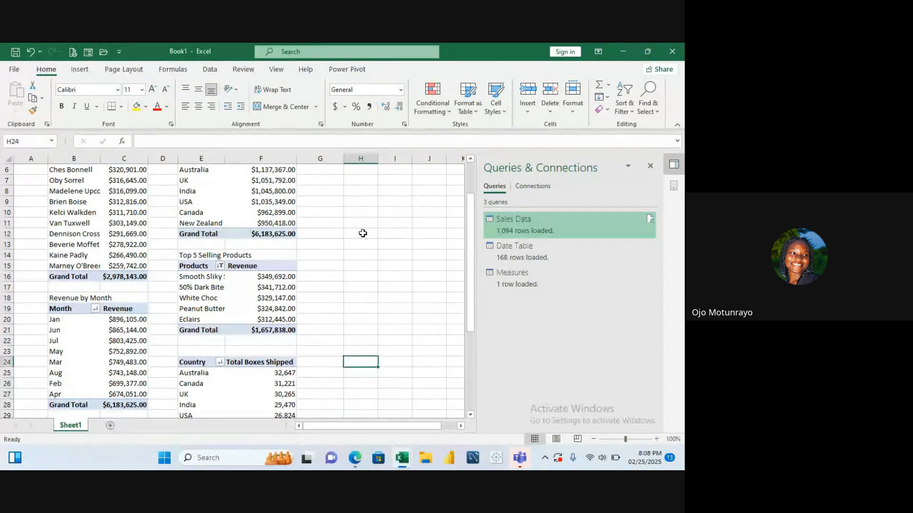
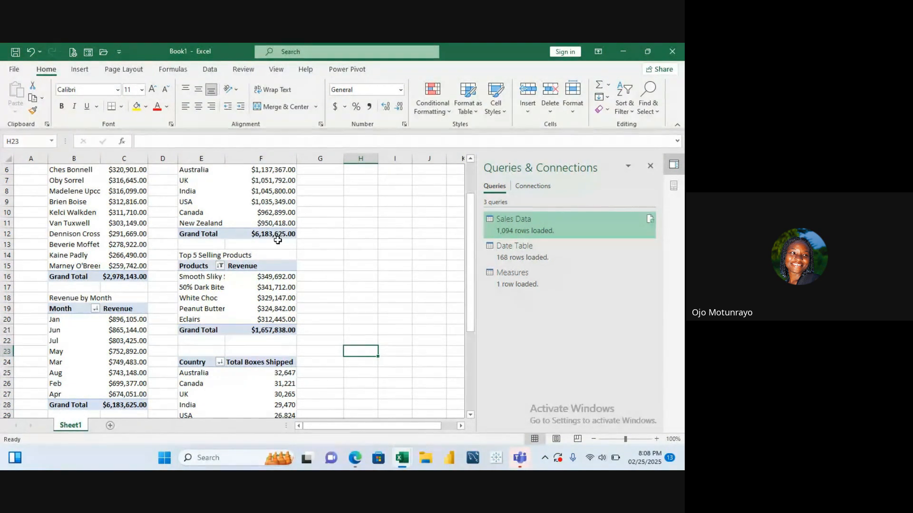
Examine the Total Boxes Shipped by country pivot table in E24:F31
{"action": "left_click", "coordinate": [336, 365]}
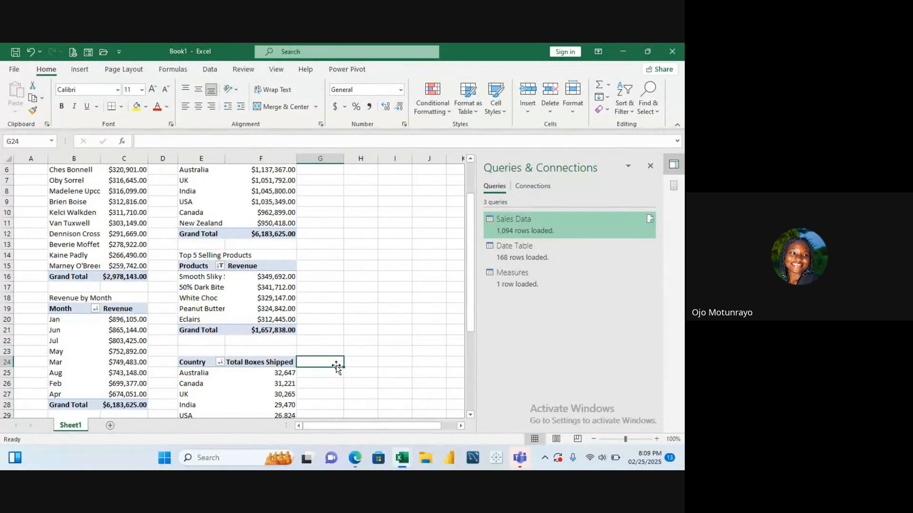
{"action": "key", "text": "Down"}
{"action": "key", "text": "Down"}
{"action": "key", "text": "Down"}
{"action": "key", "text": "Down"}
{"action": "key", "text": "Down"}
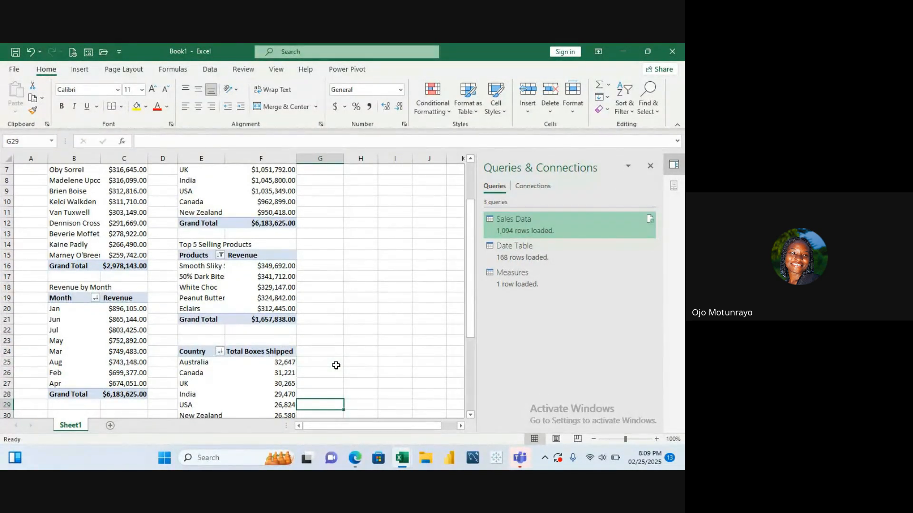
{"action": "key", "text": "Down"}
{"action": "key", "text": "Up"}
{"action": "key", "text": "Up"}
{"action": "key", "text": "Up"}
{"action": "key", "text": "Down"}
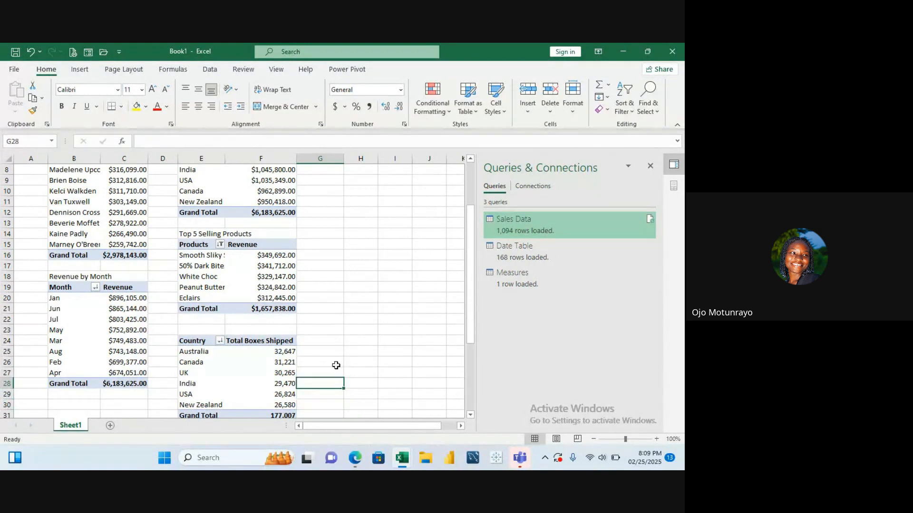
{"action": "key", "text": "Up"}
{"action": "key", "text": "Up"}
{"action": "key", "text": "Down"}
{"action": "key", "text": "Down"}
{"action": "key", "text": "Up"}
{"action": "key", "text": "Up"}
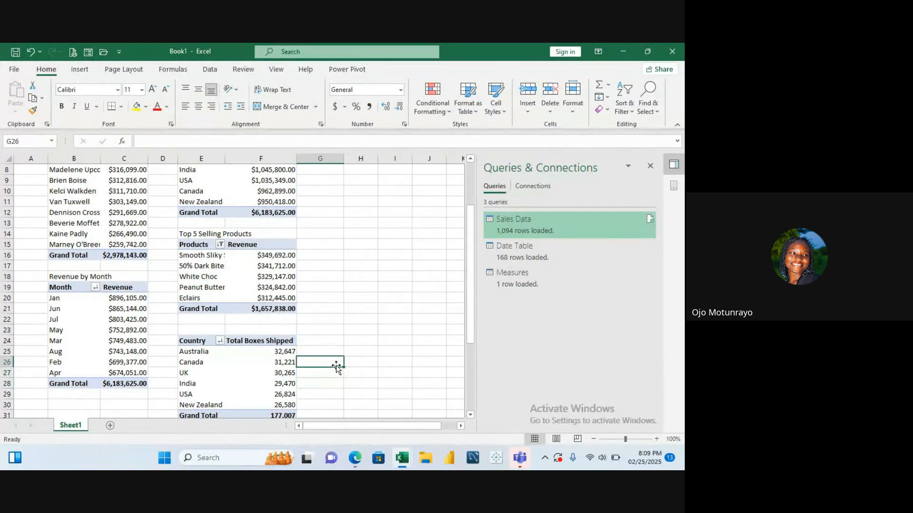
{"action": "key", "text": "Down"}
{"action": "key", "text": "Up"}
{"action": "key", "text": "Down"}
{"action": "key", "text": "Down"}
{"action": "key", "text": "Down"}
{"action": "key", "text": "Down"}
{"action": "key", "text": "Down"}
{"action": "key", "text": "Up"}
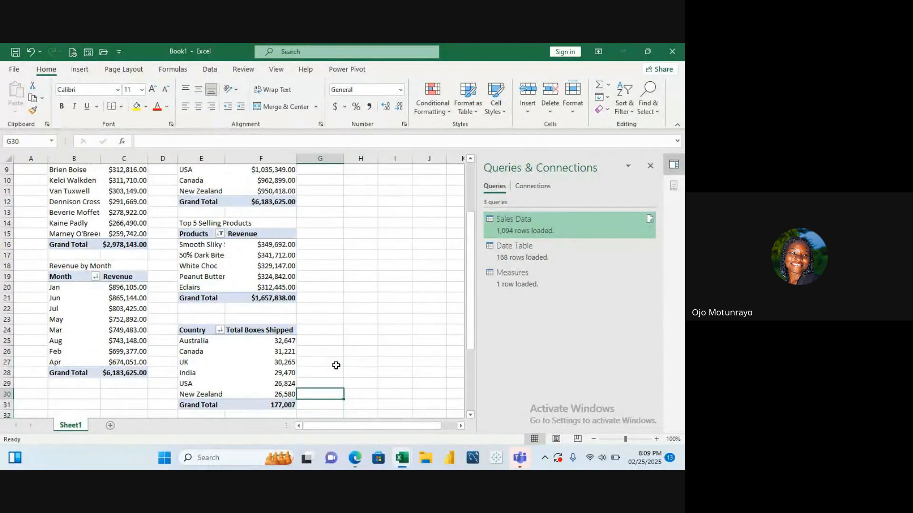
Look over the whole sheet, from the summary measures in row 2 down to the boxes shipped pivot table
{"action": "key", "text": "Up"}
{"action": "key", "text": "Up"}
{"action": "key", "text": "Up"}
{"action": "key", "text": "Up"}
{"action": "key", "text": "Up"}
{"action": "key", "text": "Up"}
{"action": "key", "text": "Up"}
{"action": "key", "text": "Up"}
{"action": "key", "text": "Up"}
{"action": "key", "text": "Up"}
{"action": "key", "text": "Up"}
{"action": "key", "text": "Up"}
{"action": "key", "text": "Up"}
{"action": "key", "text": "Up"}
{"action": "key", "text": "Up"}
{"action": "key", "text": "Up"}
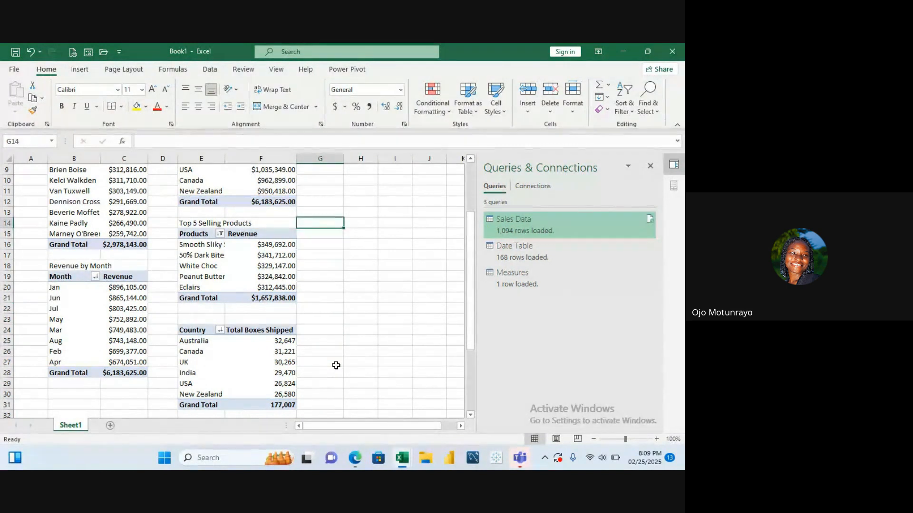
{"action": "key", "text": "Up"}
{"action": "key", "text": "Up"}
{"action": "key", "text": "Up"}
{"action": "key", "text": "Up"}
{"action": "key", "text": "Up"}
{"action": "key", "text": "Up"}
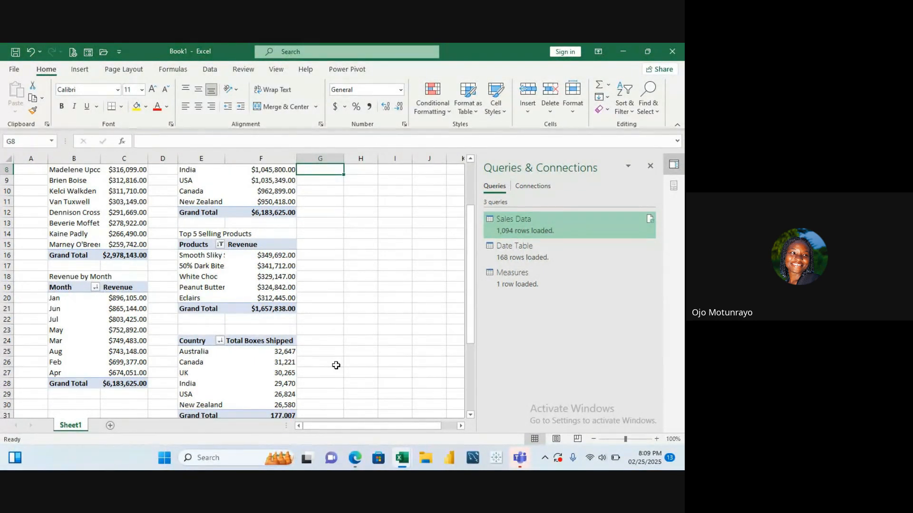
{"action": "key", "text": "Up"}
{"action": "key", "text": "Up"}
{"action": "key", "text": "Up"}
{"action": "key", "text": "Up"}
{"action": "key", "text": "Up"}
{"action": "key", "text": "Up"}
{"action": "key", "text": "Up"}
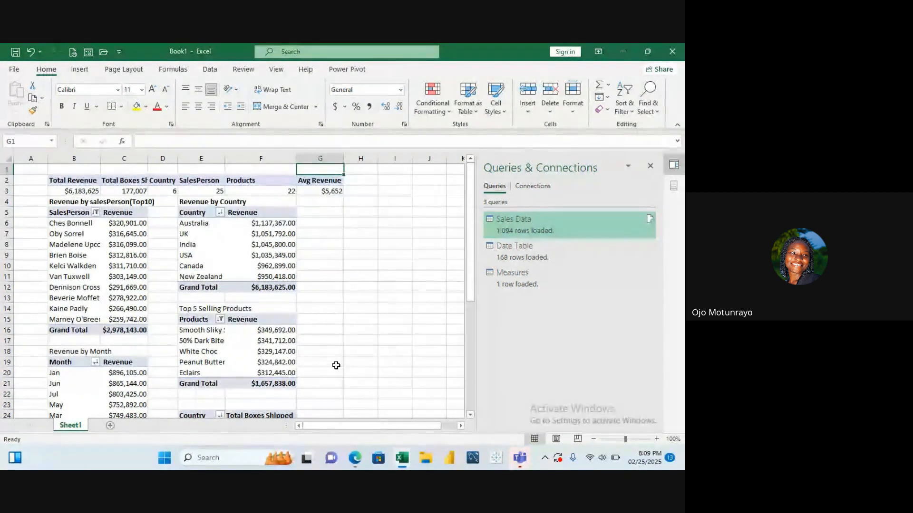
{"action": "key", "text": "Down"}
{"action": "key", "text": "Down"}
{"action": "key", "text": "Down"}
{"action": "key", "text": "Down"}
{"action": "key", "text": "Down"}
{"action": "key", "text": "Down"}
{"action": "key", "text": "Down"}
{"action": "key", "text": "Down"}
{"action": "key", "text": "Down"}
{"action": "key", "text": "Down"}
{"action": "key", "text": "Down"}
{"action": "key", "text": "Down"}
{"action": "key", "text": "Down"}
{"action": "key", "text": "Down"}
{"action": "key", "text": "Down"}
{"action": "key", "text": "Down"}
{"action": "key", "text": "Down"}
{"action": "key", "text": "Down"}
{"action": "key", "text": "Down"}
{"action": "key", "text": "Down"}
{"action": "key", "text": "Down"}
{"action": "key", "text": "Down"}
{"action": "key", "text": "Down"}
{"action": "key", "text": "Down"}
{"action": "key", "text": "Down"}
{"action": "key", "text": "Down"}
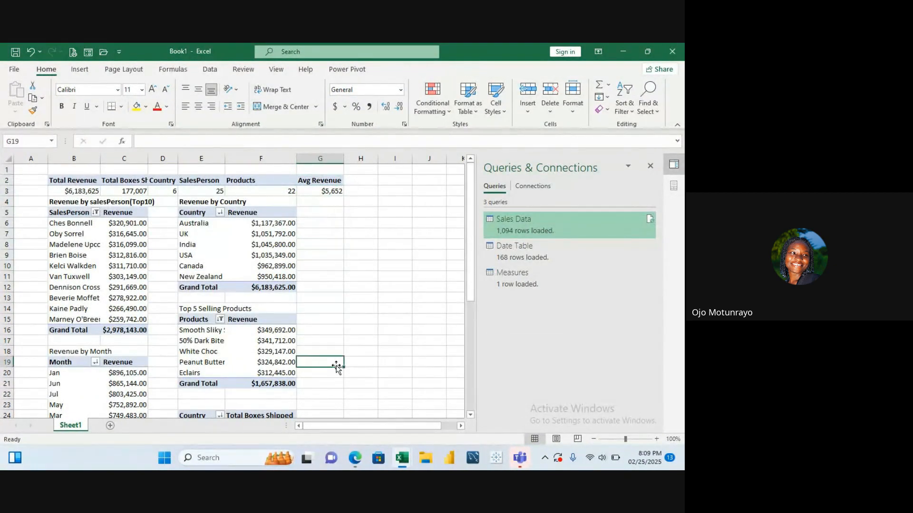
{"action": "scroll", "coordinate": [336, 366], "scroll_direction": "down", "scroll_amount": 1}
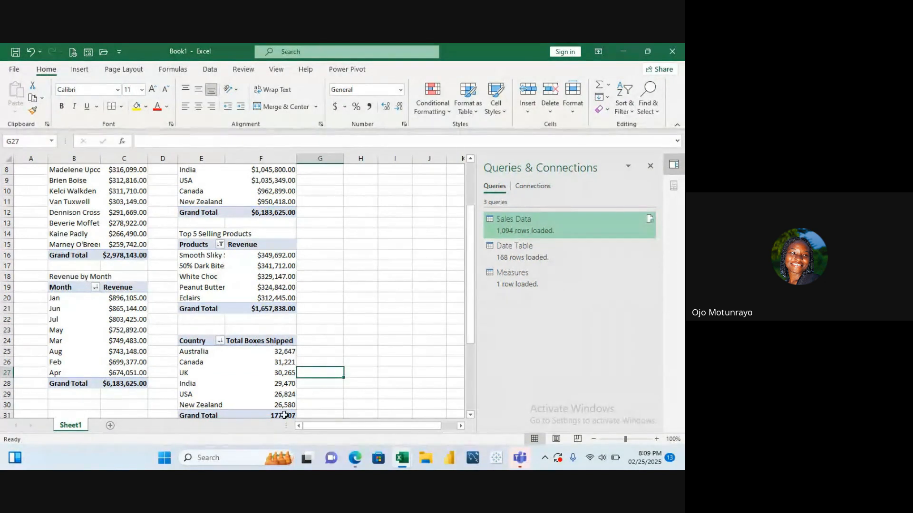
{"action": "left_click", "coordinate": [331, 300]}
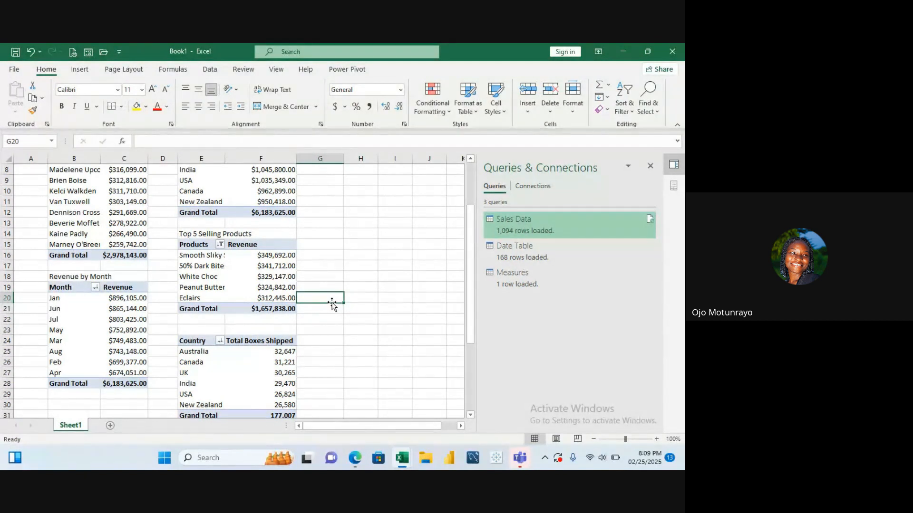
{"action": "left_click", "coordinate": [323, 214]}
{"action": "key", "text": "Right"}
{"action": "key", "text": "Right"}
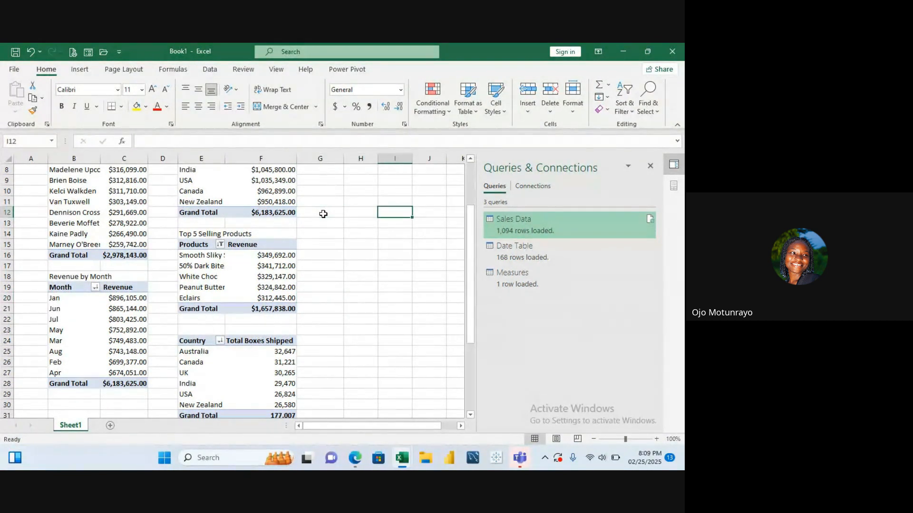
{"action": "key", "text": "Left"}
{"action": "key", "text": "Up"}
{"action": "key", "text": "ctrl+Up"}
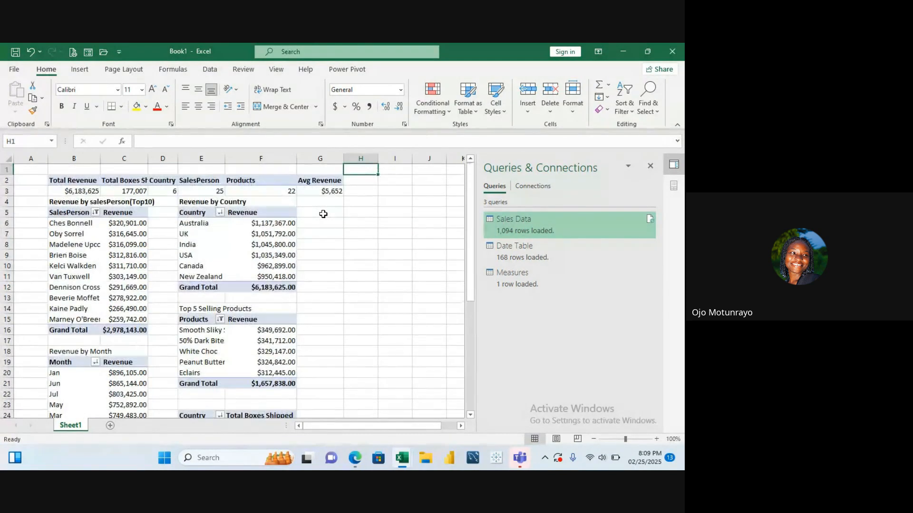
{"action": "key", "text": "Down"}
{"action": "key", "text": "Down"}
{"action": "key", "text": "Down"}
{"action": "key", "text": "Down"}
{"action": "key", "text": "Down"}
{"action": "key", "text": "Down"}
{"action": "key", "text": "Down"}
{"action": "key", "text": "Down"}
{"action": "key", "text": "Down"}
{"action": "key", "text": "Down"}
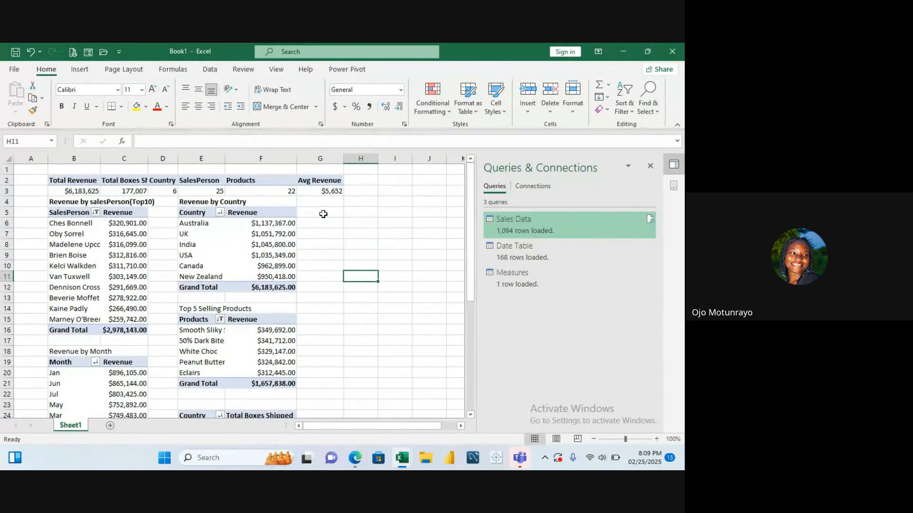
{"action": "key", "text": "Left"}
{"action": "key", "text": "Left"}
{"action": "key", "text": "Left"}
{"action": "key", "text": "Left"}
{"action": "key", "text": "Left"}
{"action": "key", "text": "Left"}
{"action": "key", "text": "Left"}
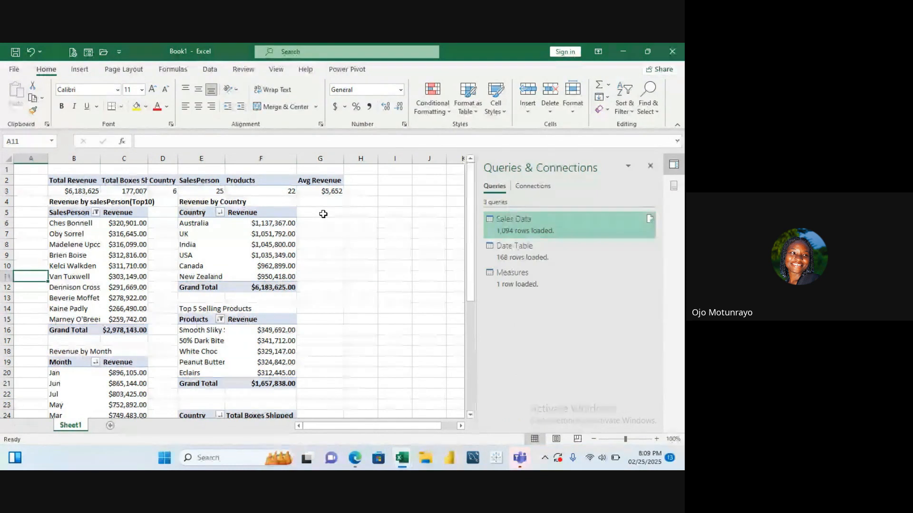
{"action": "key", "text": "Right"}
{"action": "key", "text": "Right"}
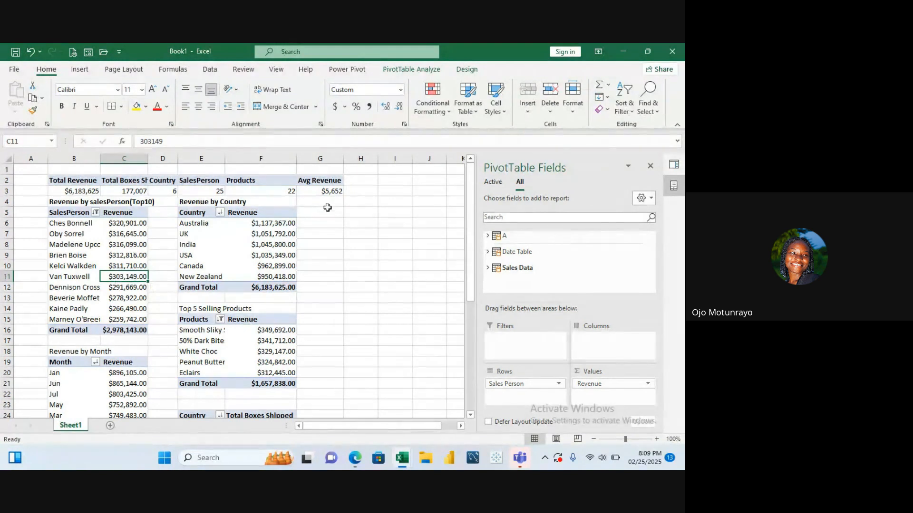
Enter the heading "Total Boxes Shipped by Country" in E23, above the boxes shipped pivot table
{"action": "left_click", "coordinate": [198, 409]}
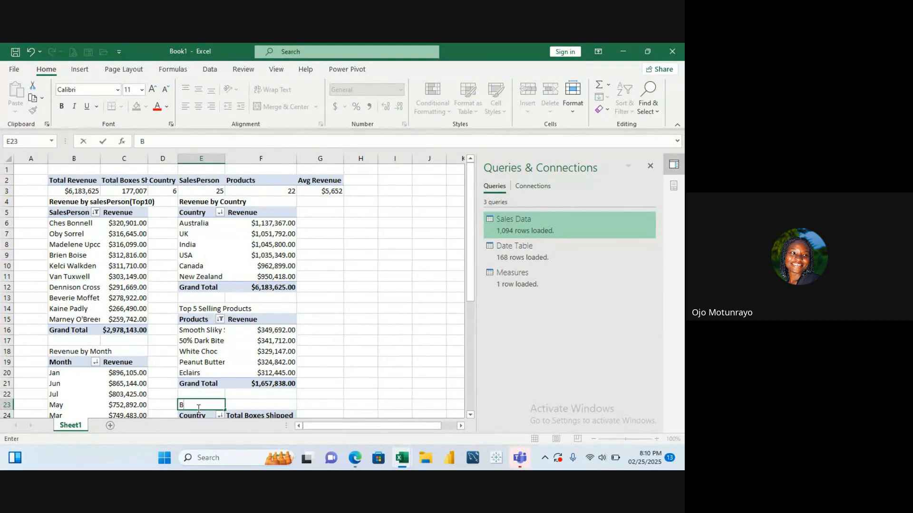
{"action": "type", "text": "oxes Shipped by Country"}
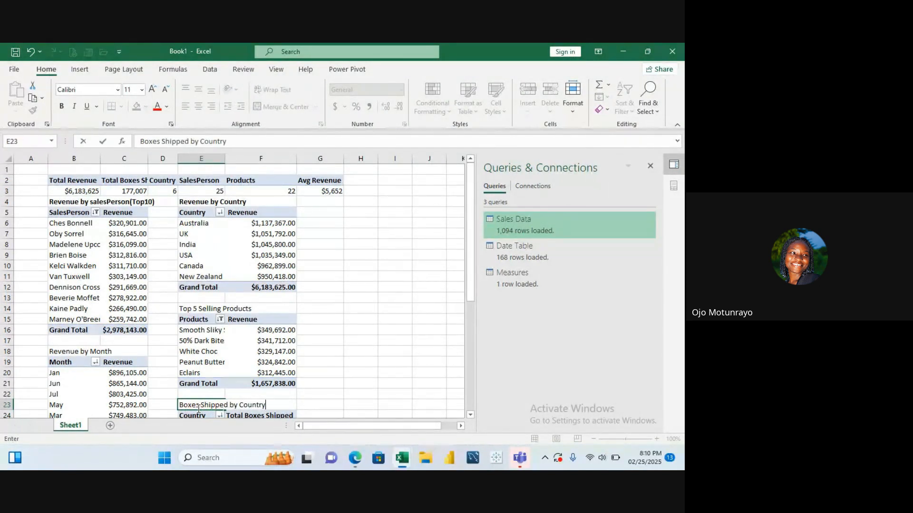
{"action": "left_click", "coordinate": [181, 407]}
{"action": "type", "text": "Tot"}
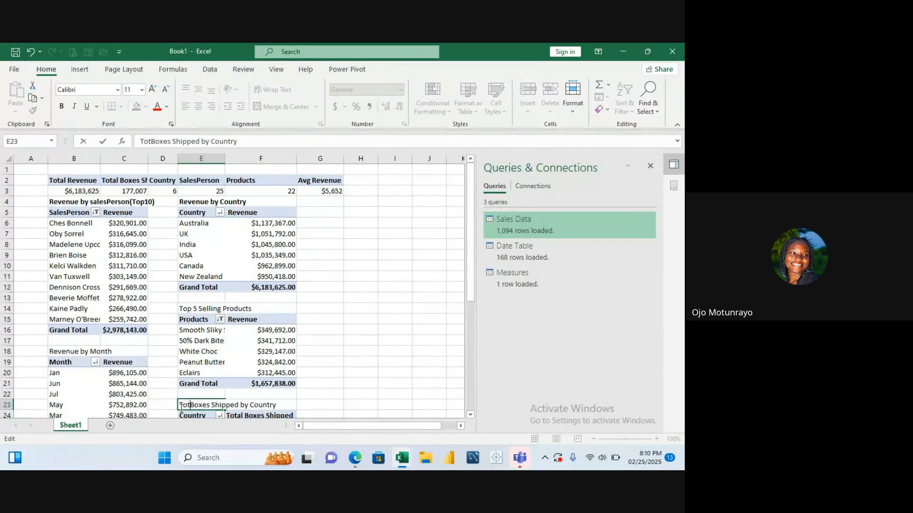
{"action": "type", "text": "akl"}
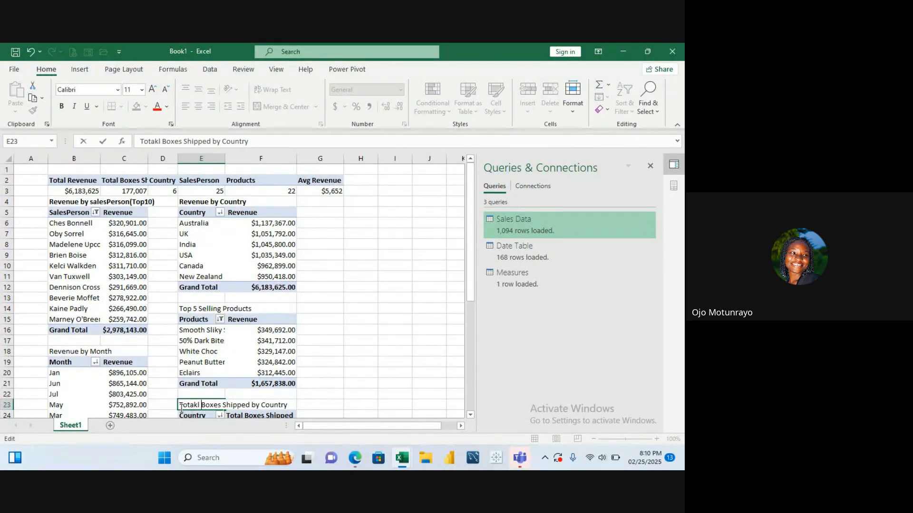
{"action": "key", "text": "BackSpace"}
{"action": "key", "text": "BackSpace"}
{"action": "key", "text": "BackSpace"}
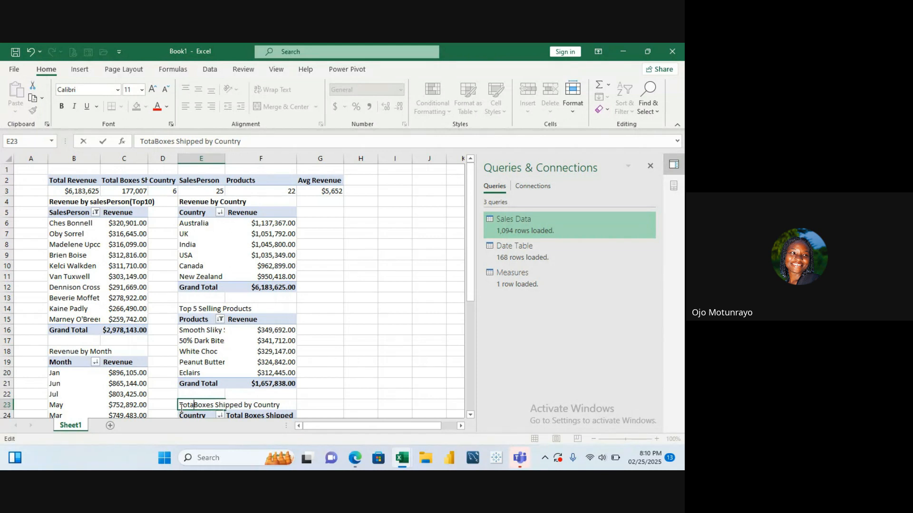
{"action": "type", "text": "l"}
{"action": "key", "text": "Return"}
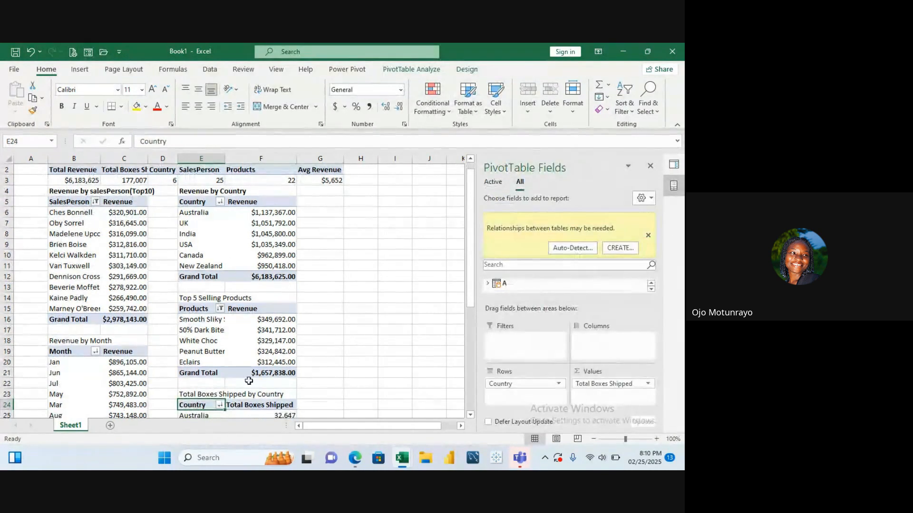
{"action": "left_click", "coordinate": [352, 333]}
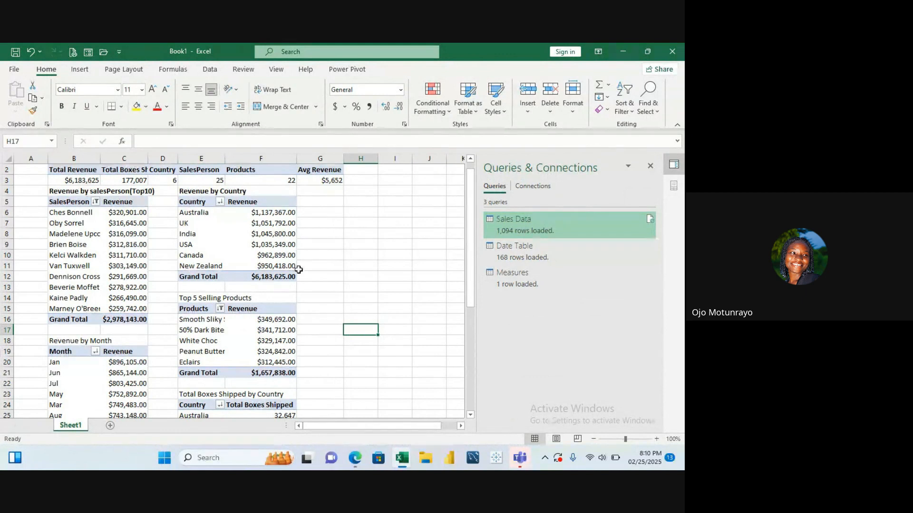
{"action": "left_click", "coordinate": [247, 398]}
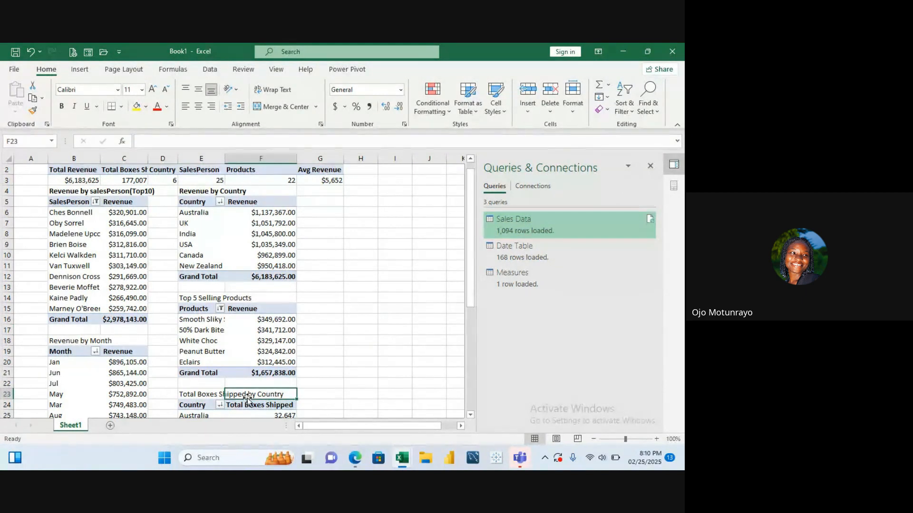
{"action": "left_click", "coordinate": [220, 405]}
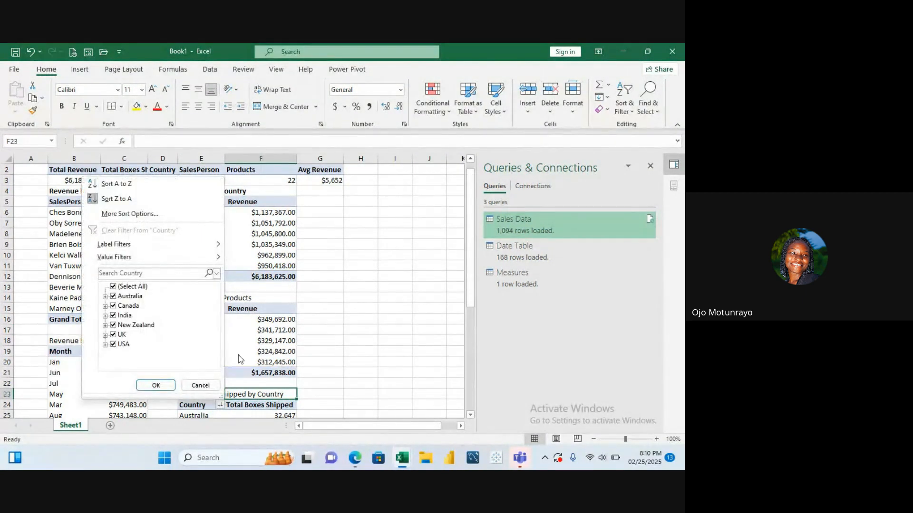
{"action": "left_click", "coordinate": [372, 314]}
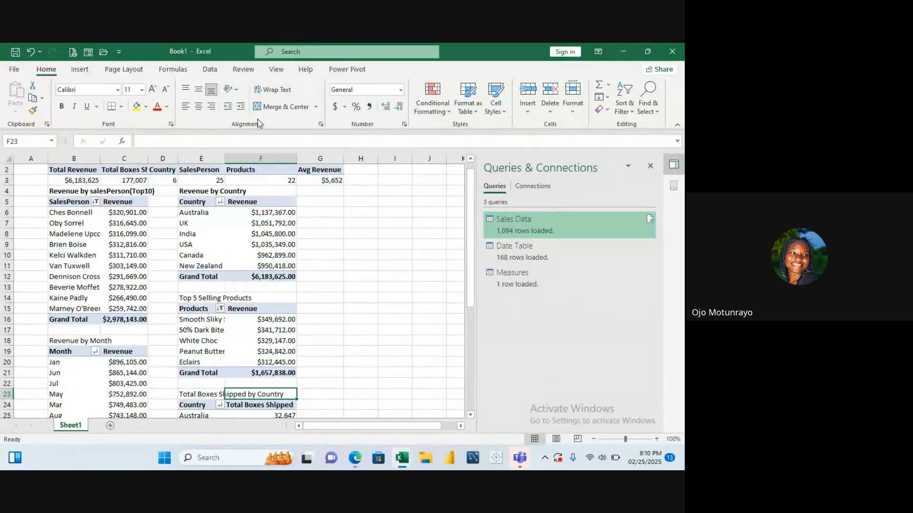
Open the Power Pivot data model and enlarge table A in the diagram so all its measures fit
{"action": "left_click", "coordinate": [339, 72]}
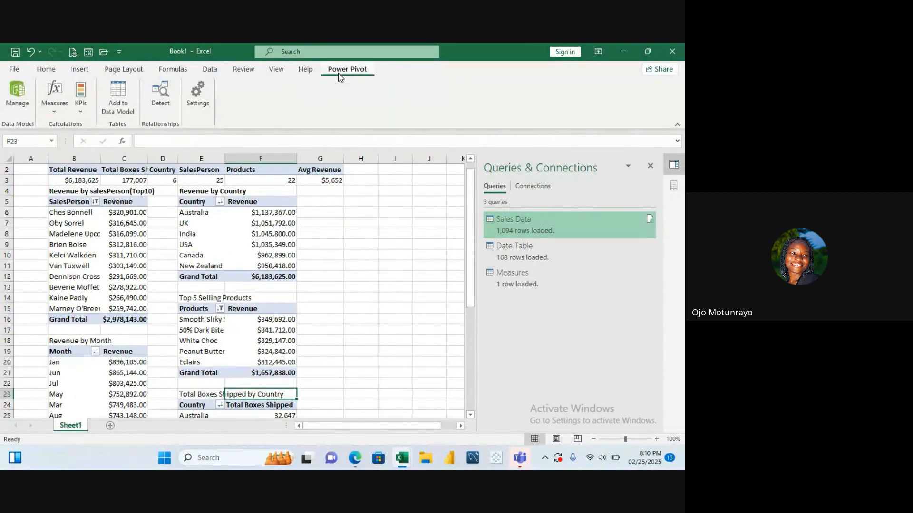
{"action": "left_click", "coordinate": [13, 107]}
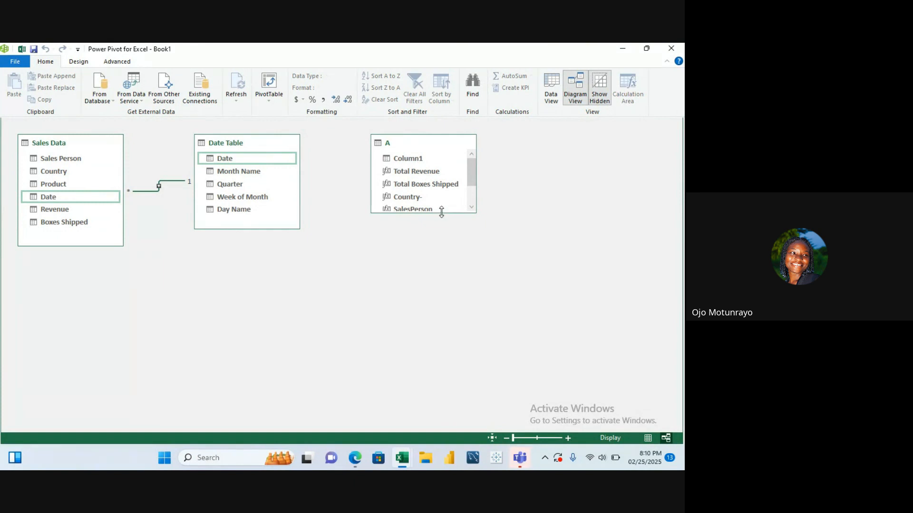
{"action": "left_click_drag", "start_coordinate": [442, 212], "coordinate": [442, 275]}
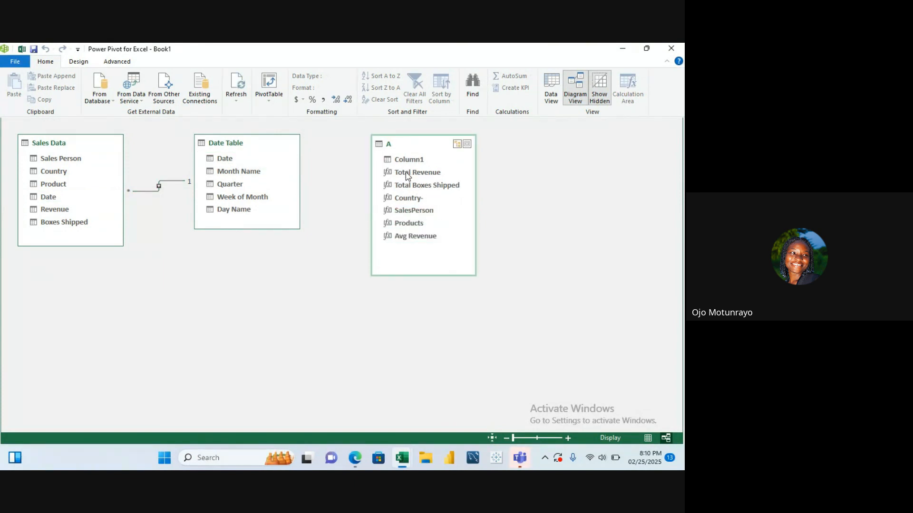
Try to relate table A's Total Revenue and Products measures to the Revenue and Product columns of Sales Data
{"action": "left_click", "coordinate": [73, 217]}
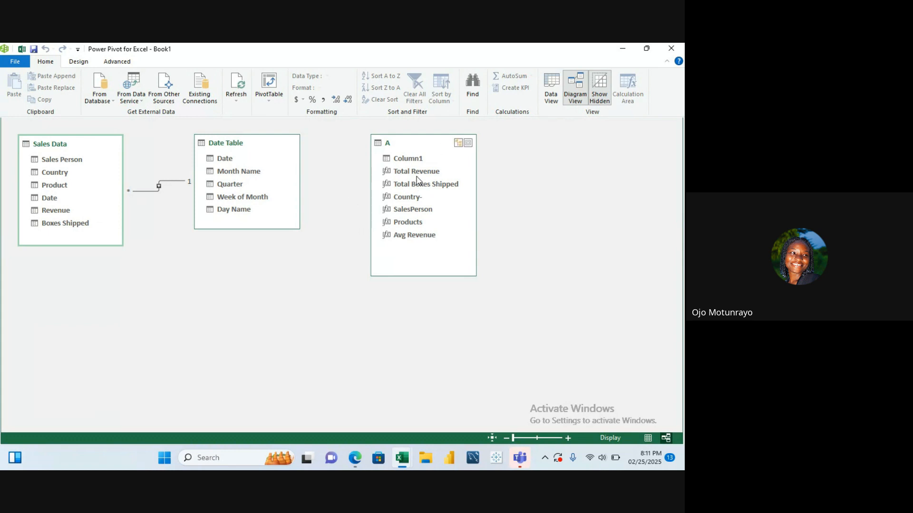
{"action": "left_click_drag", "start_coordinate": [417, 173], "coordinate": [74, 212]}
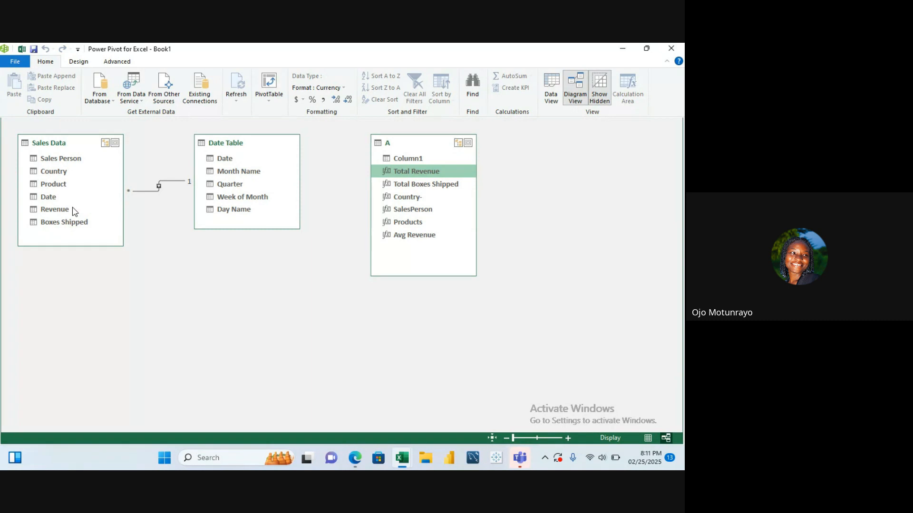
{"action": "left_click_drag", "start_coordinate": [408, 173], "coordinate": [62, 211]}
{"action": "left_click", "coordinate": [420, 224]}
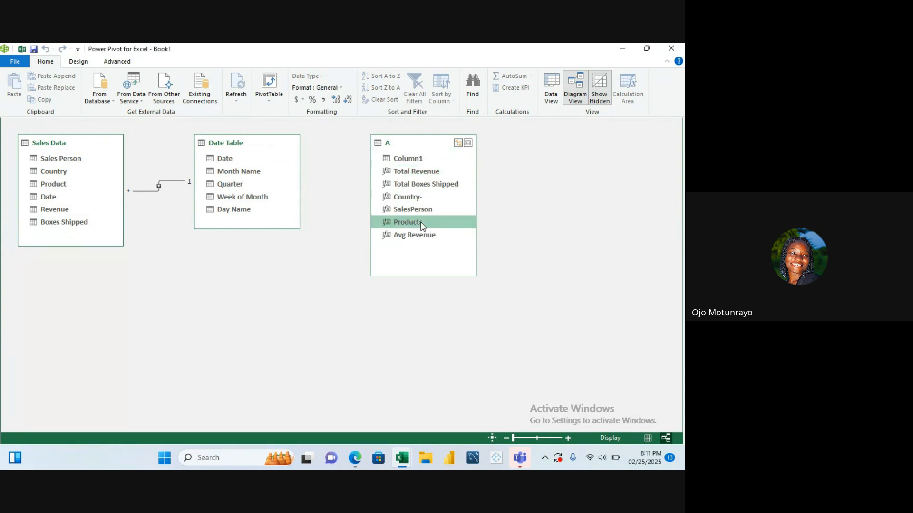
{"action": "left_click_drag", "start_coordinate": [420, 223], "coordinate": [375, 220]}
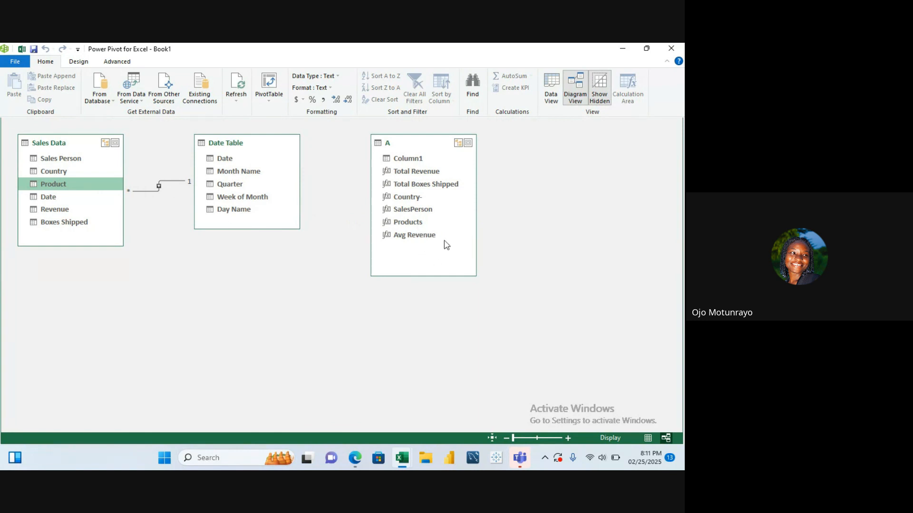
Move table A below the Sales Data and Date Table boxes in the diagram, and return to the workbook
{"action": "left_click", "coordinate": [469, 143]}
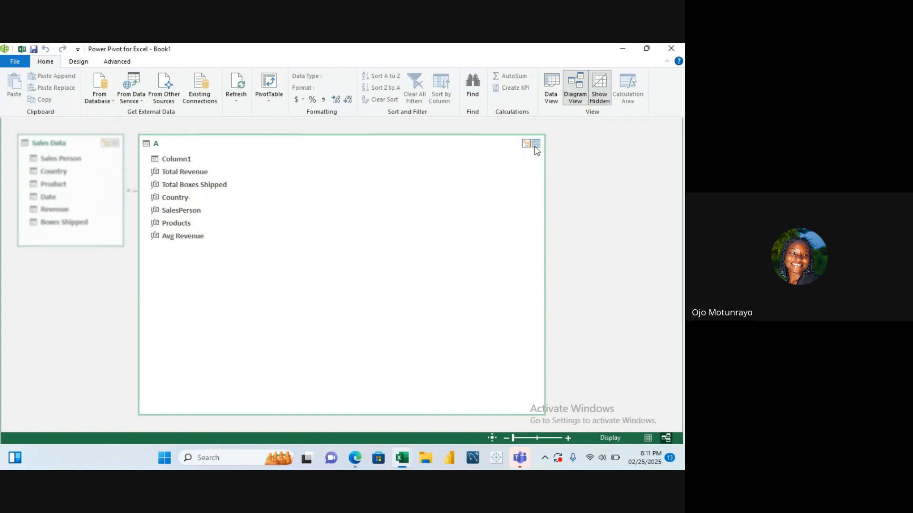
{"action": "left_click", "coordinate": [536, 144]}
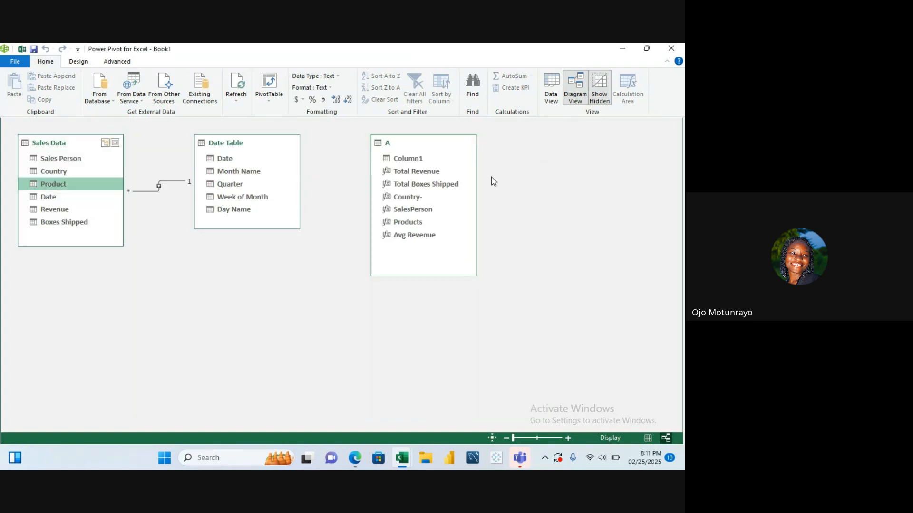
{"action": "left_click_drag", "start_coordinate": [419, 144], "coordinate": [175, 267]}
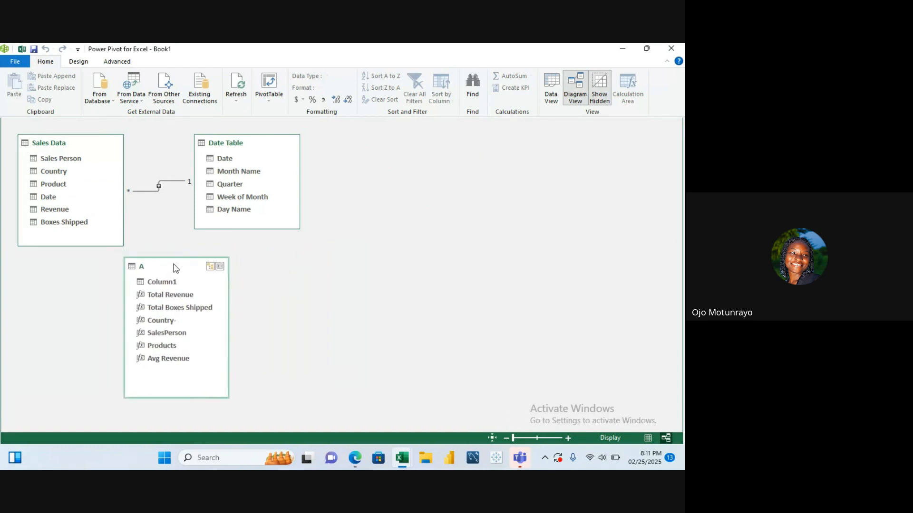
{"action": "left_click", "coordinate": [288, 195]}
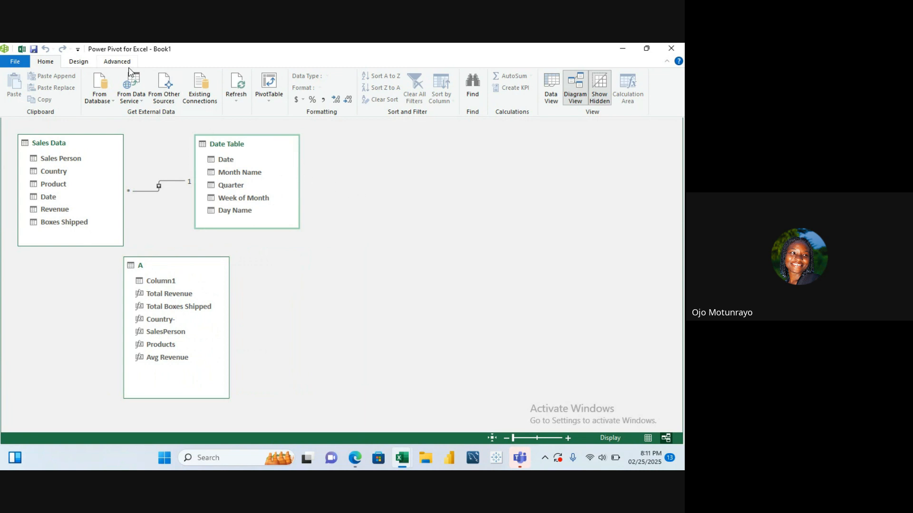
{"action": "left_click", "coordinate": [22, 49]}
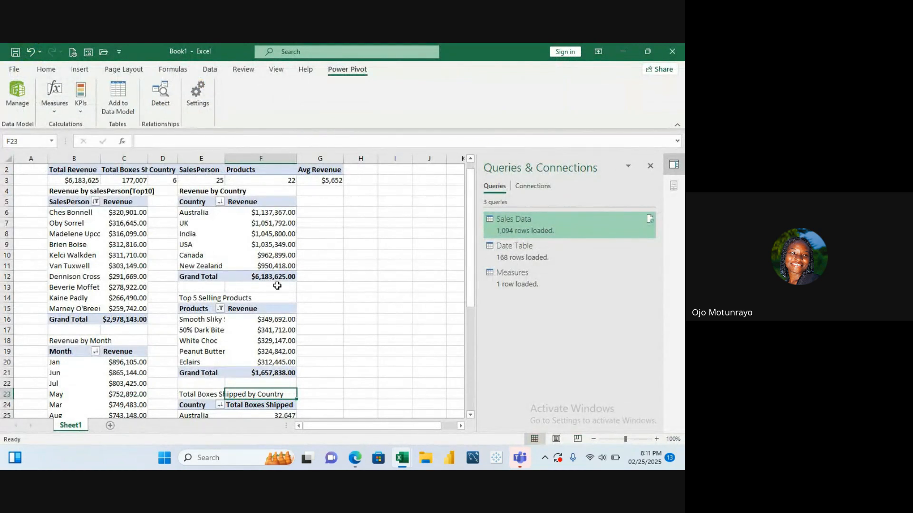
{"action": "key", "text": "ctrl+s"}
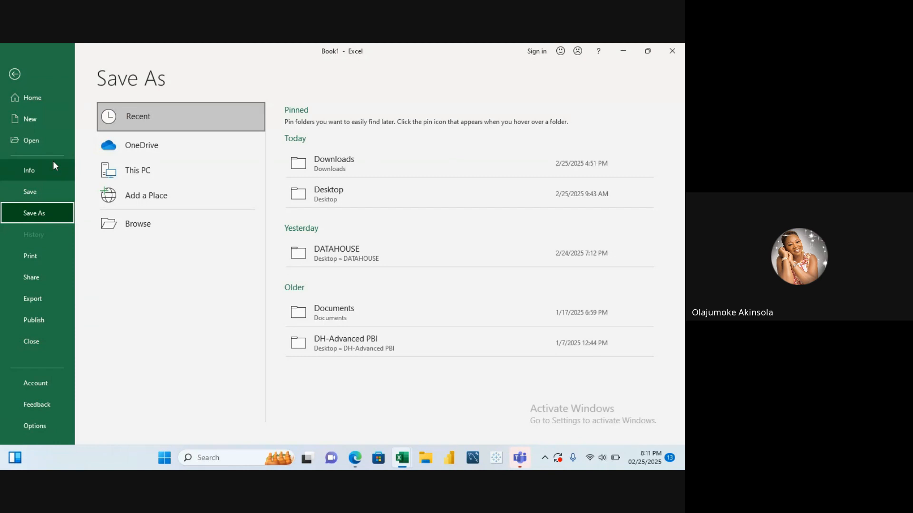
{"action": "left_click", "coordinate": [18, 84]}
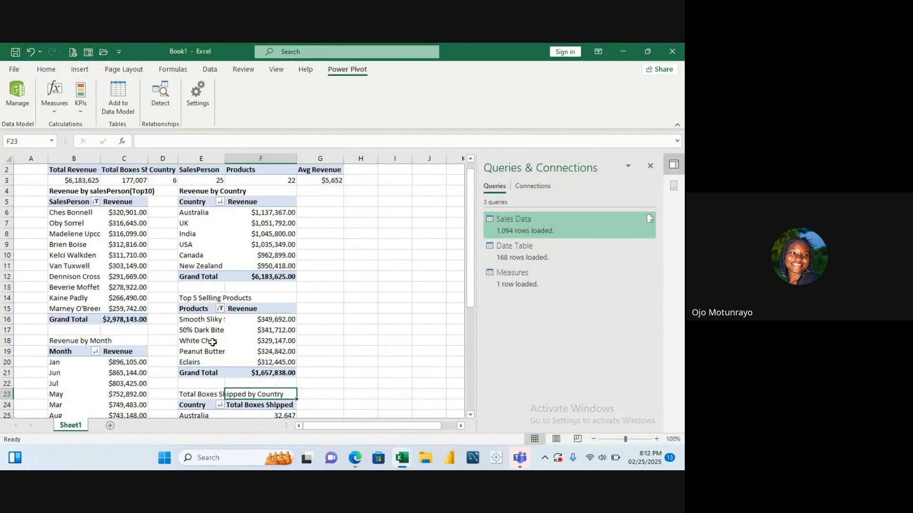
{"action": "key", "text": "ctrl+s"}
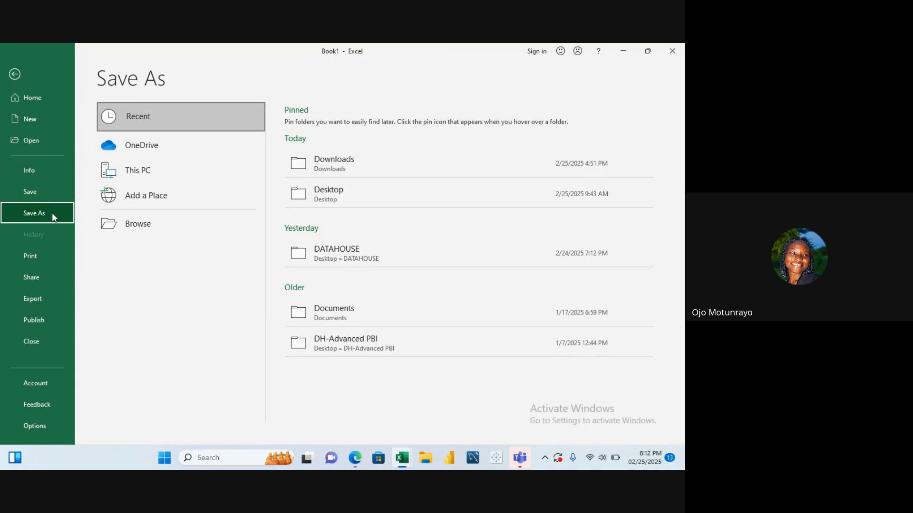
{"action": "left_click", "coordinate": [14, 74]}
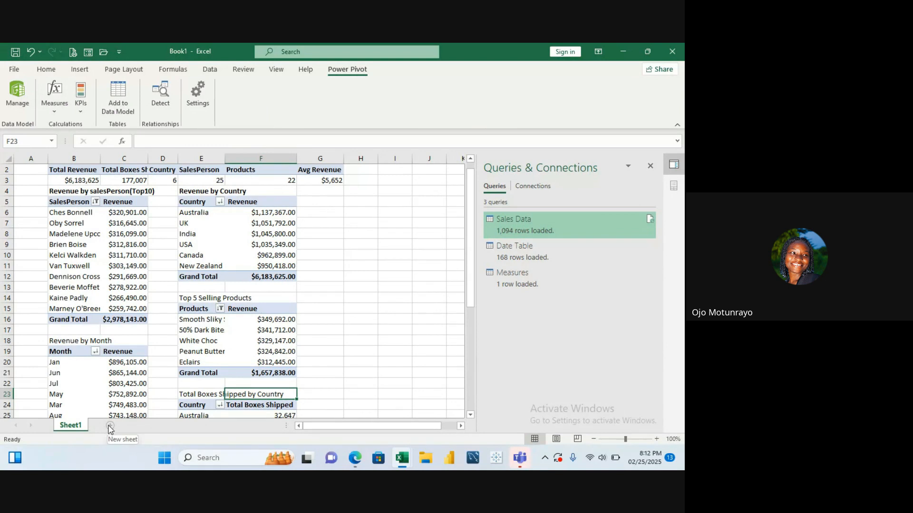
Rename the worksheet Sheet1 as "Analysis"
{"action": "double_click", "coordinate": [75, 424]}
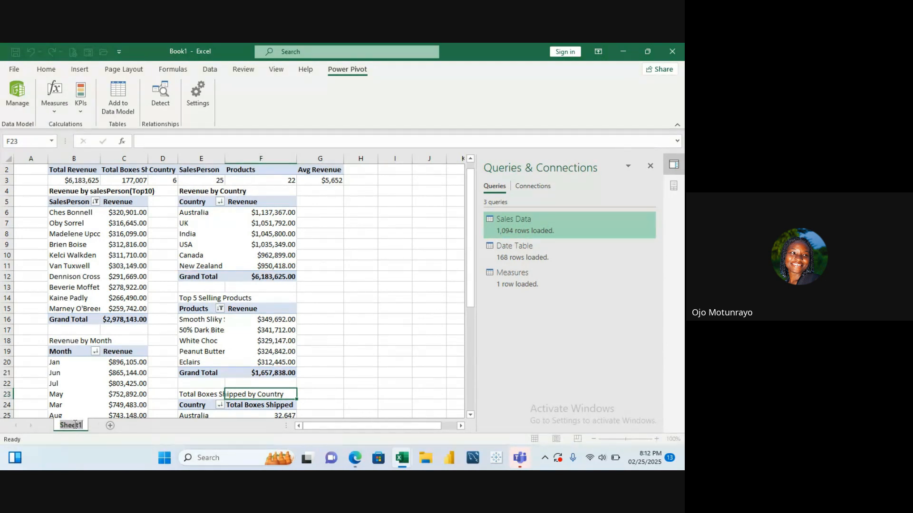
{"action": "type", "text": "Analys"}
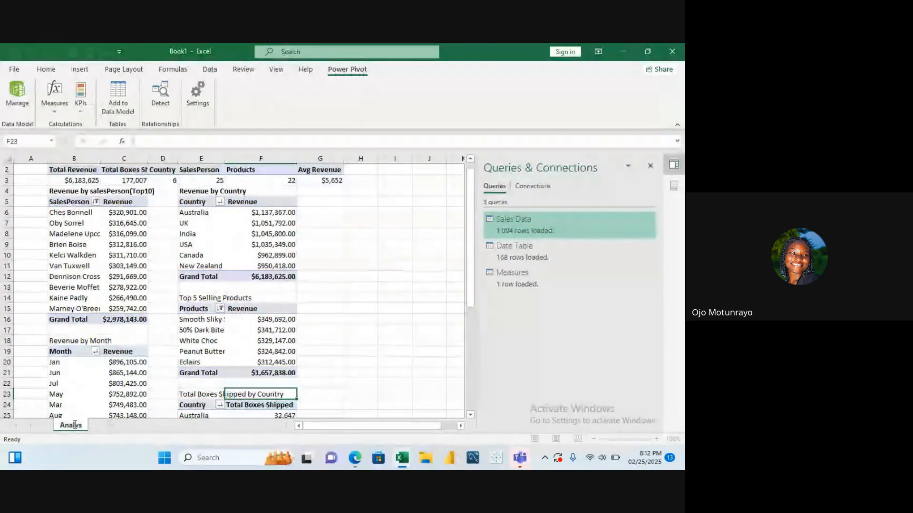
{"action": "type", "text": "is"}
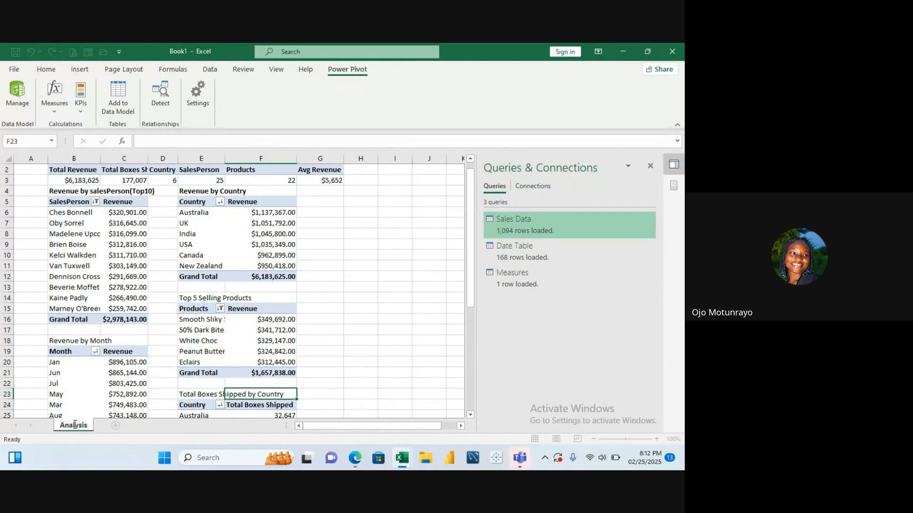
Add a new worksheet named "Dashboard" after the Analysis sheet and close the Queries & Connections pane
{"action": "key", "text": "Return"}
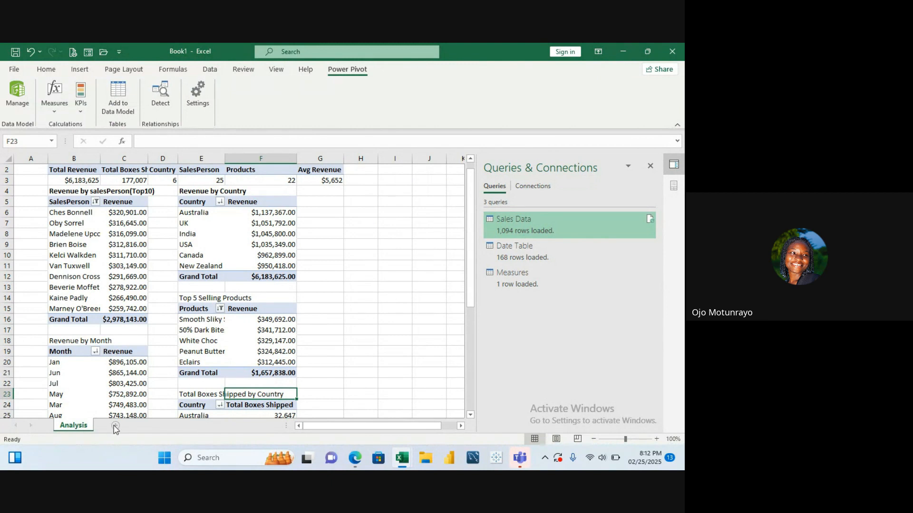
{"action": "left_click", "coordinate": [115, 426]}
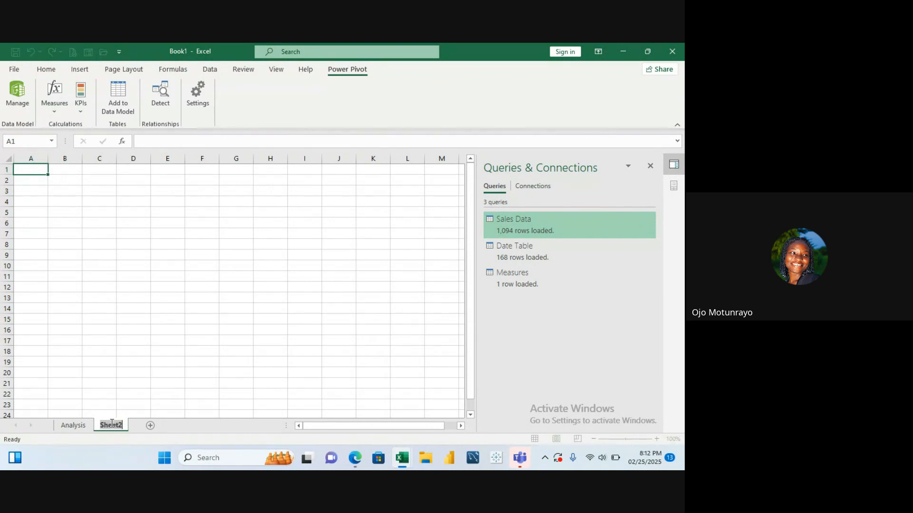
{"action": "double_click", "coordinate": [111, 426]}
{"action": "type", "text": "Dathboar"}
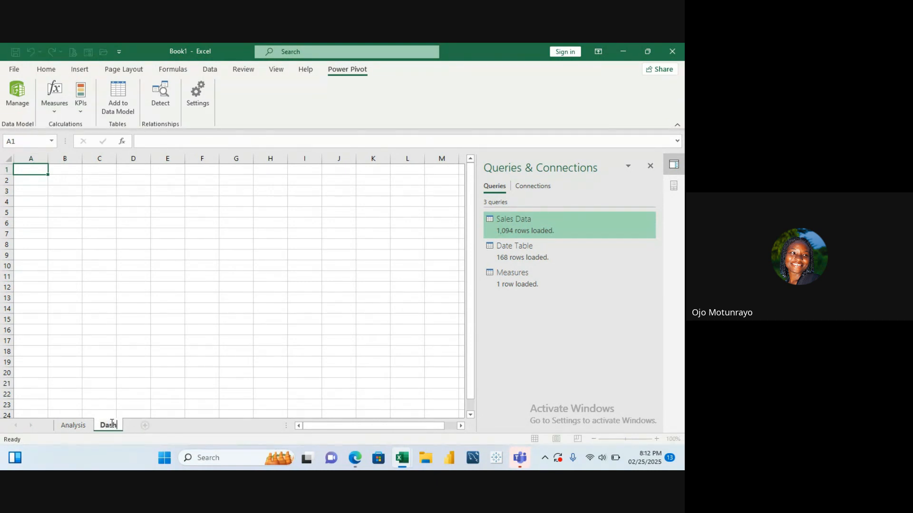
{"action": "type", "text": "d"}
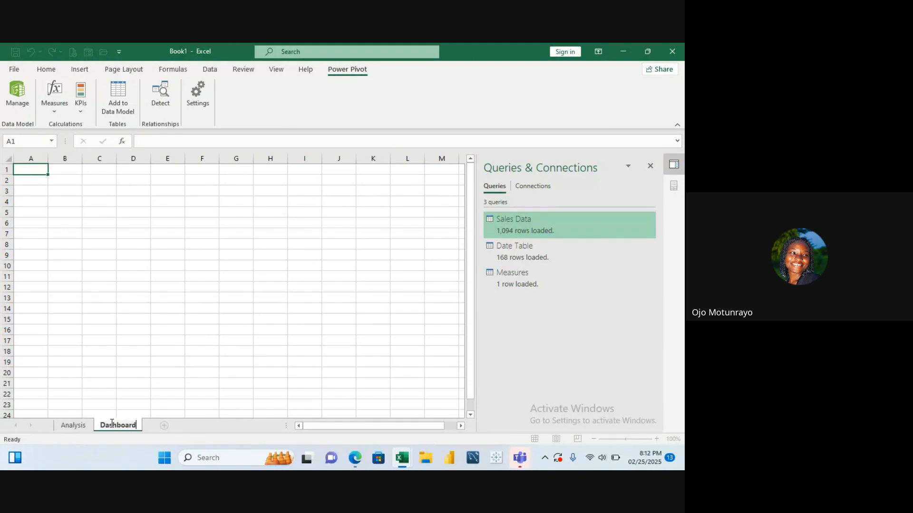
{"action": "left_click", "coordinate": [155, 383]}
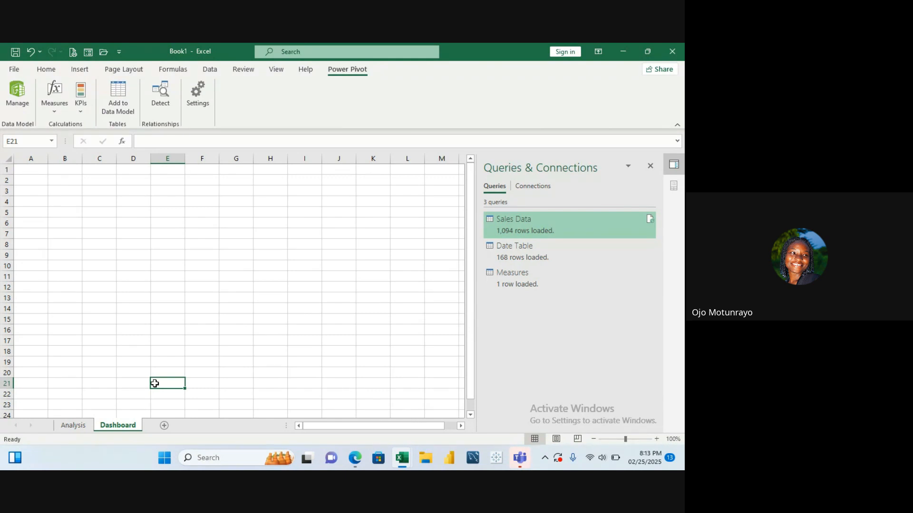
{"action": "left_click", "coordinate": [651, 168]}
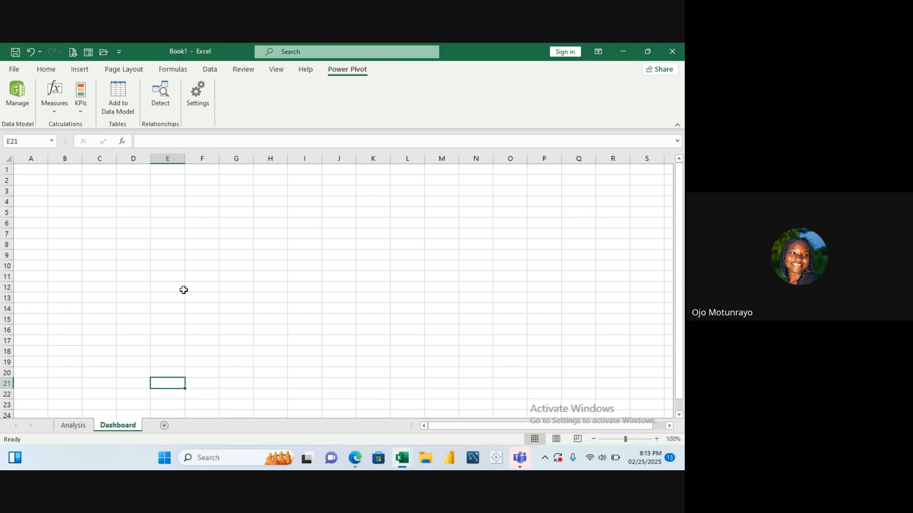
{"action": "left_click", "coordinate": [426, 463]}
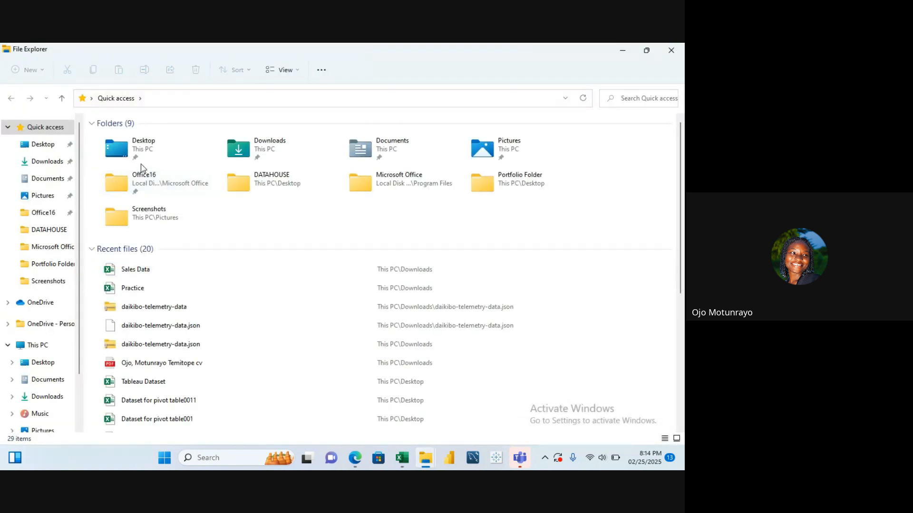
{"action": "left_click", "coordinate": [144, 211]}
{"action": "double_click", "coordinate": [144, 211]}
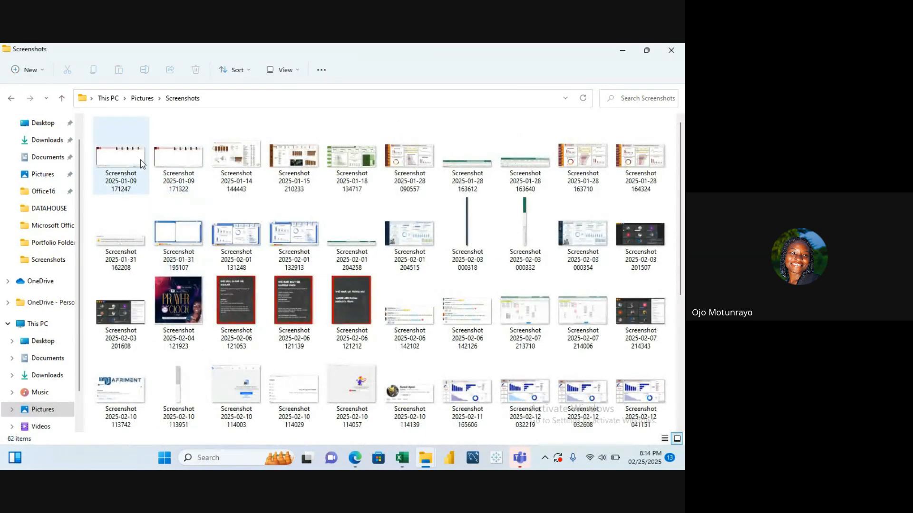
{"action": "double_click", "coordinate": [242, 166]}
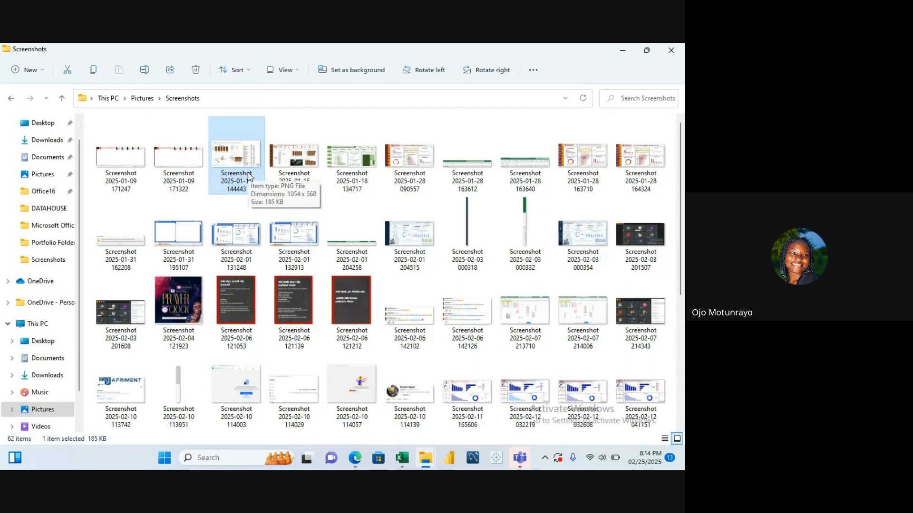
{"action": "double_click", "coordinate": [248, 176]}
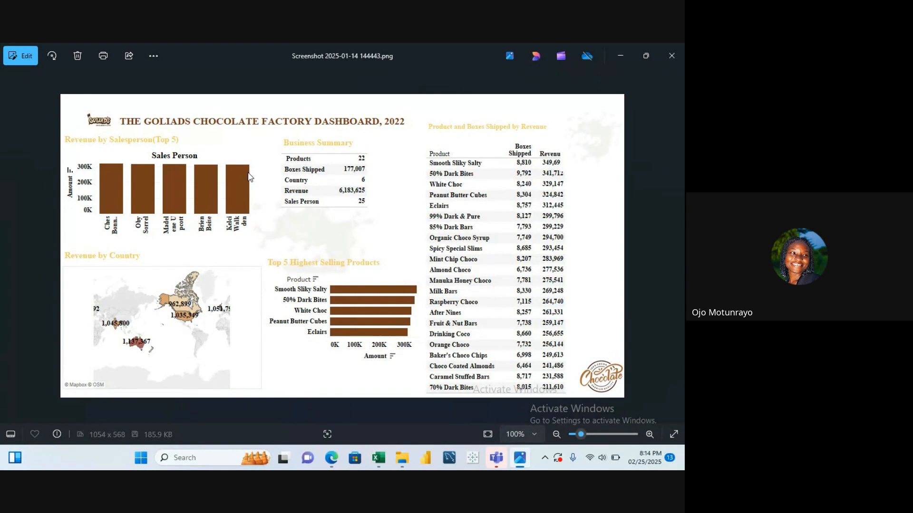
{"action": "key", "text": "Right"}
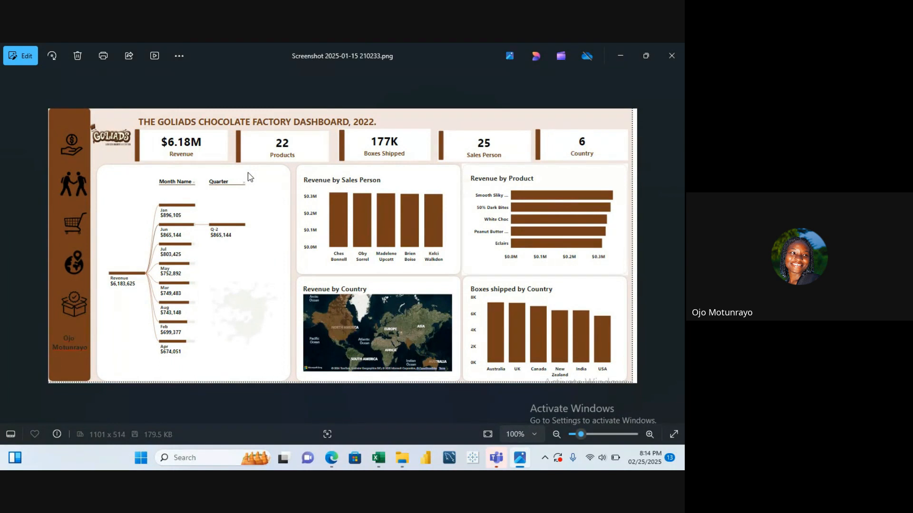
{"action": "key", "text": "Right"}
{"action": "key", "text": "Right"}
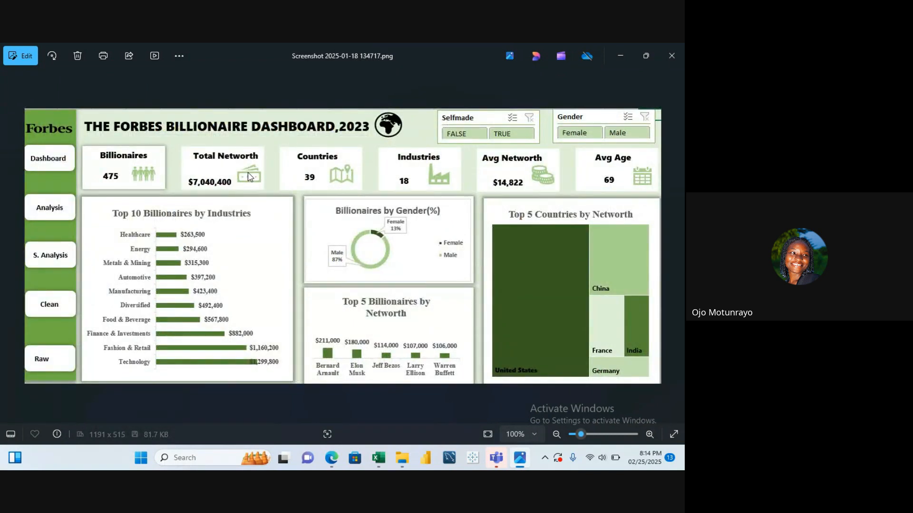
{"action": "key", "text": "Right"}
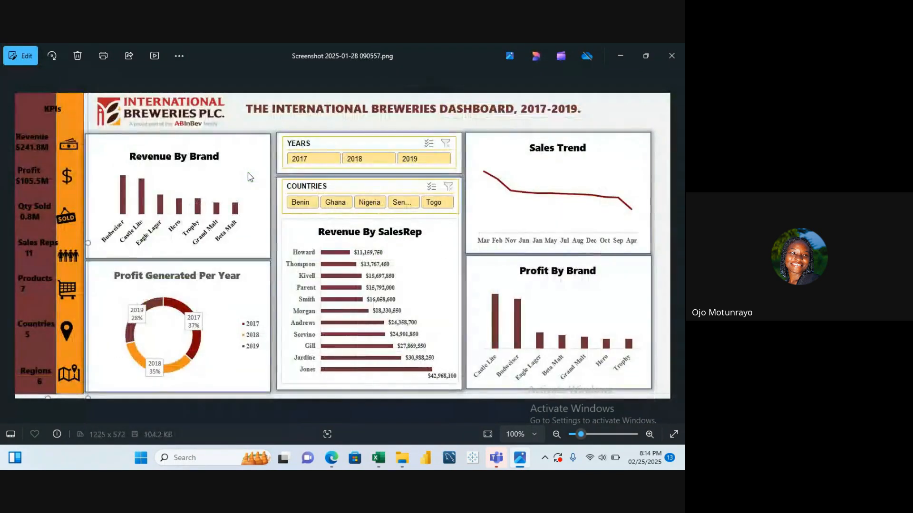
{"action": "key", "text": "Right"}
{"action": "key", "text": "Right"}
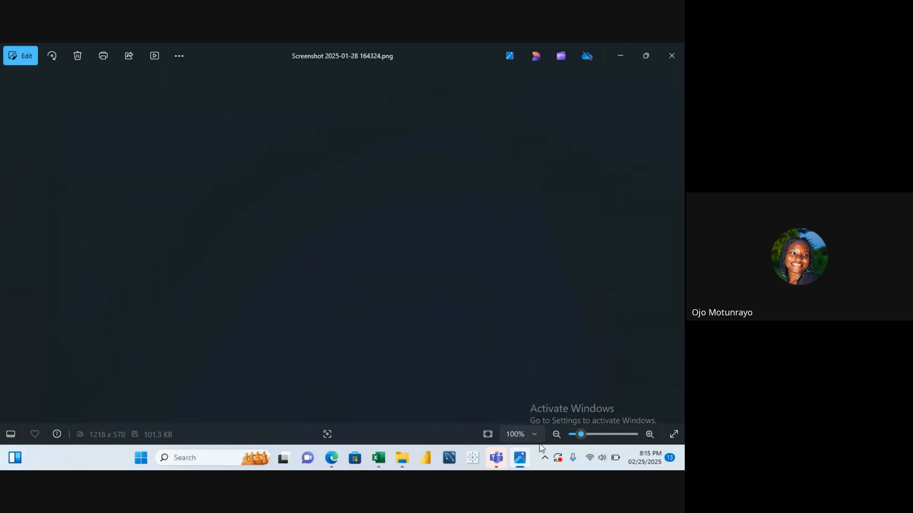
{"action": "mouse_move", "coordinate": [408, 461]}
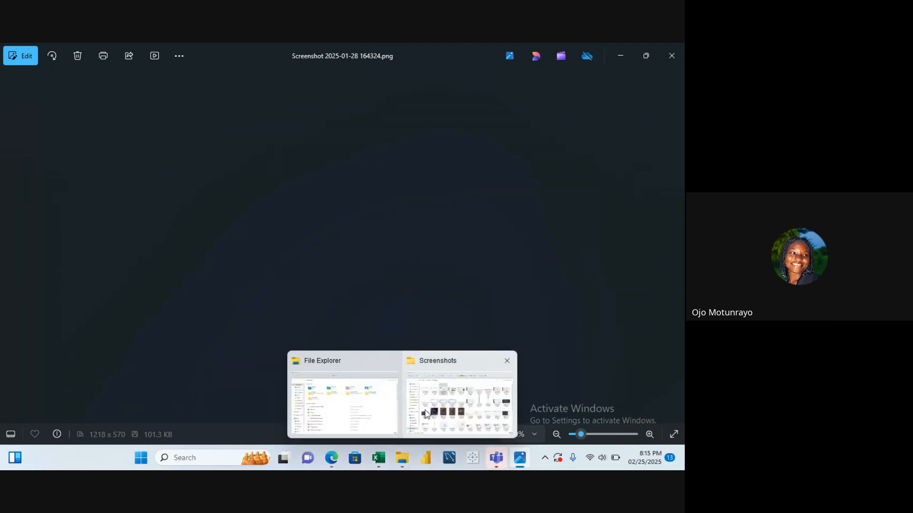
{"action": "left_click", "coordinate": [423, 408]}
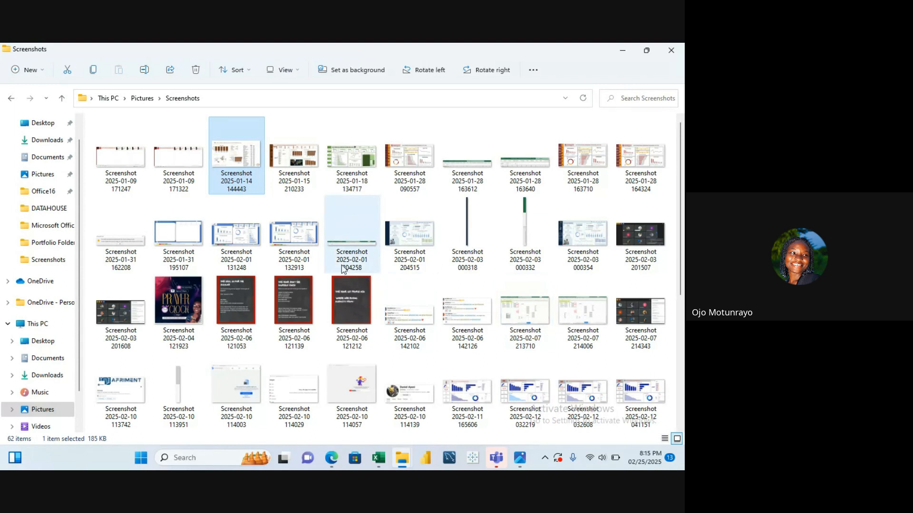
{"action": "left_click", "coordinate": [394, 243]}
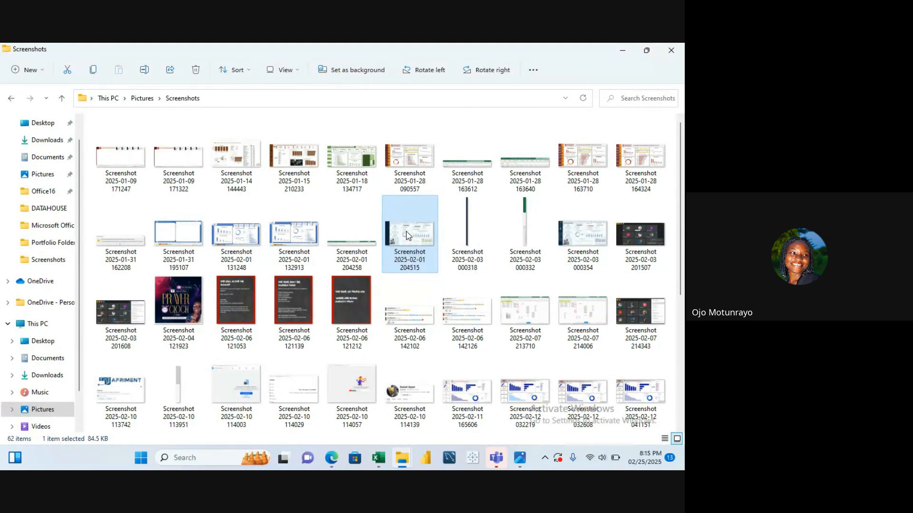
{"action": "left_click", "coordinate": [521, 458]}
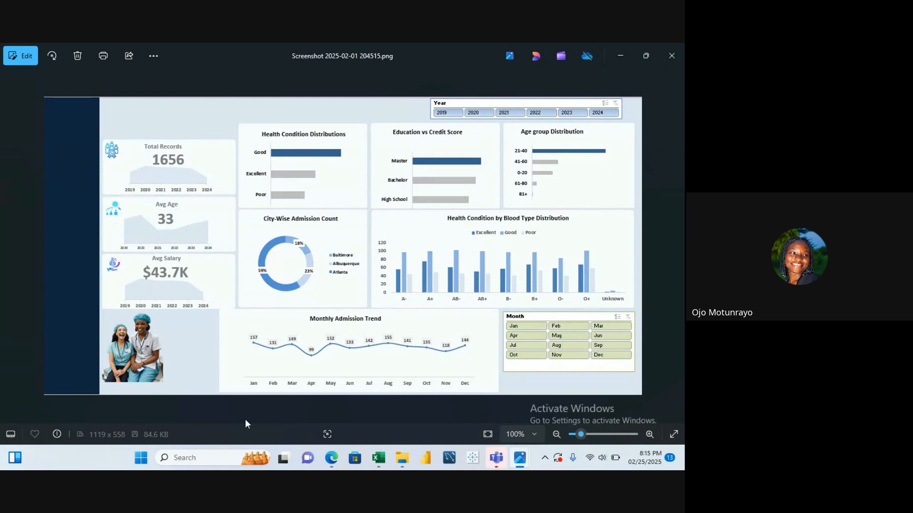
{"action": "mouse_move", "coordinate": [379, 461]}
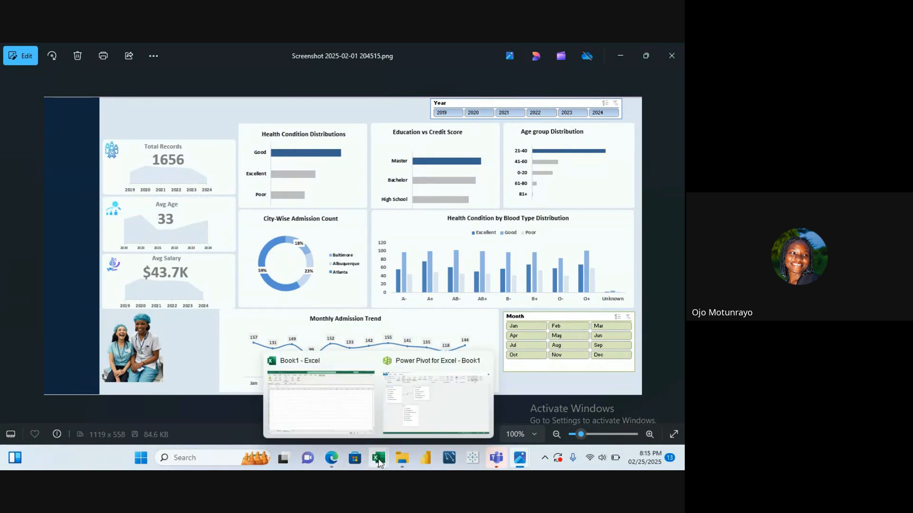
{"action": "left_click", "coordinate": [341, 401]}
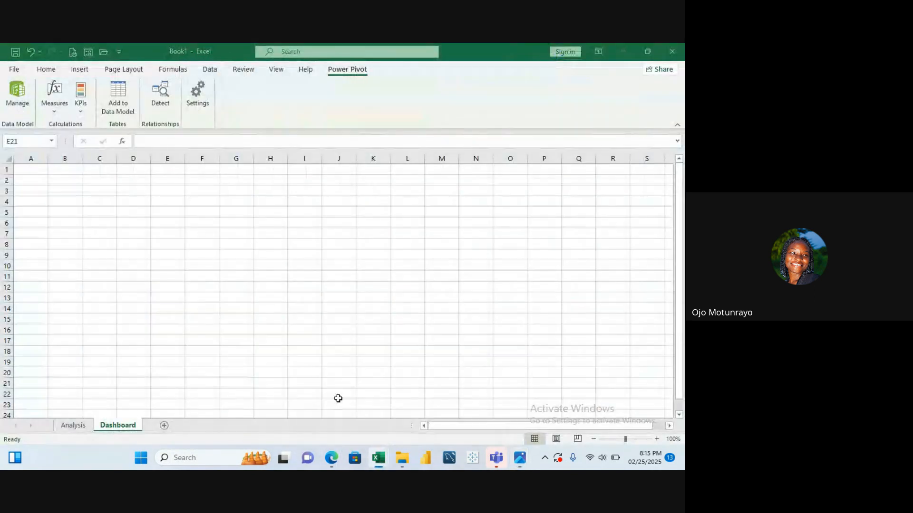
Hide the gridlines on the Dashboard worksheet
{"action": "left_click", "coordinate": [189, 259]}
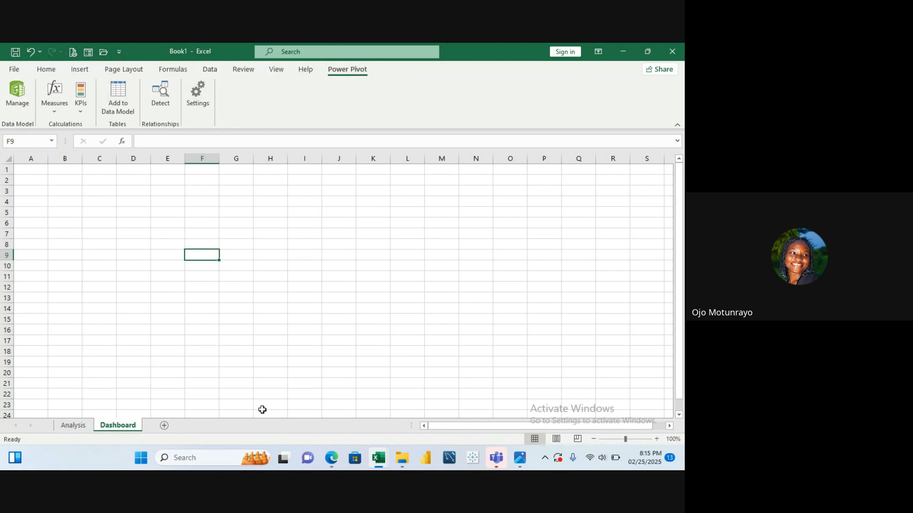
{"action": "left_click", "coordinate": [275, 71]}
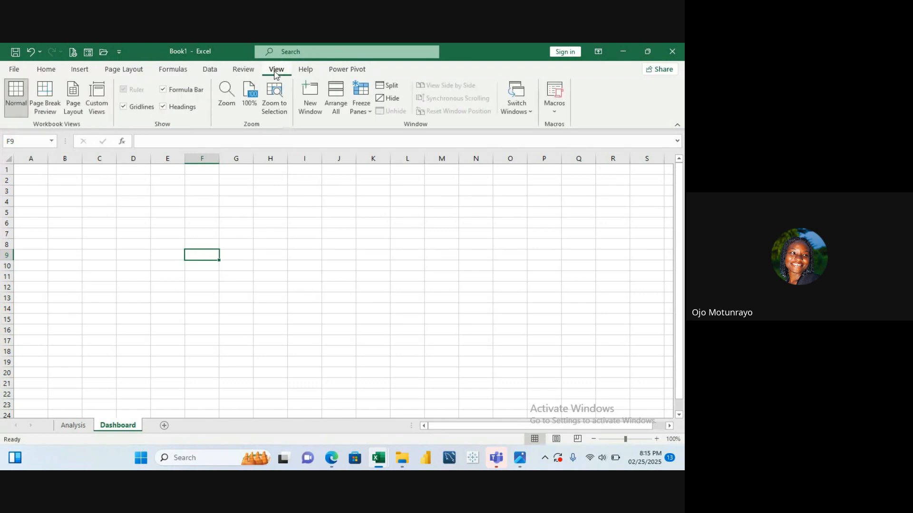
{"action": "left_click", "coordinate": [133, 108]}
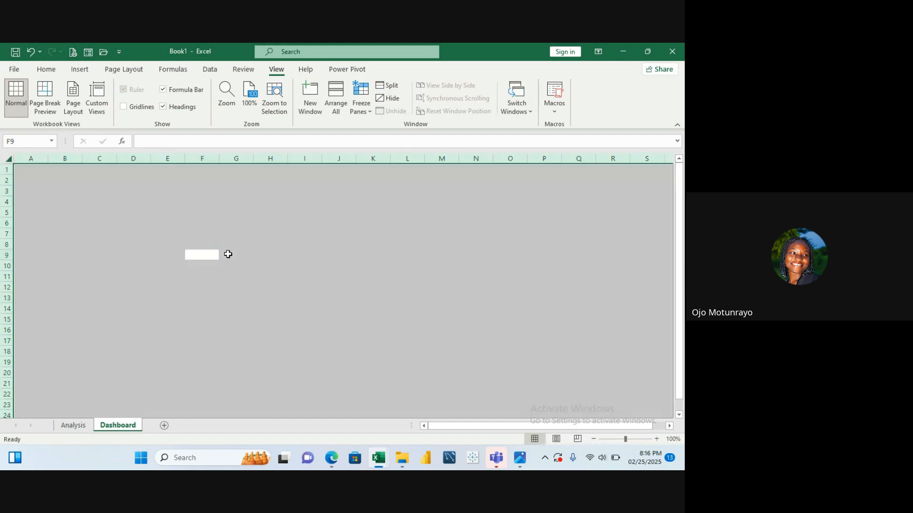
Fill the entire Dashboard worksheet with a light grey background colour
{"action": "left_click", "coordinate": [52, 70]}
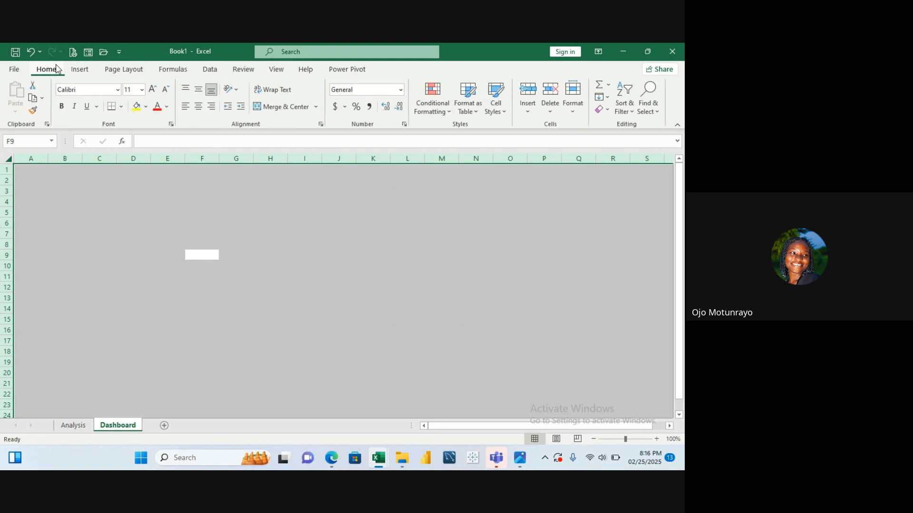
{"action": "left_click", "coordinate": [147, 107]}
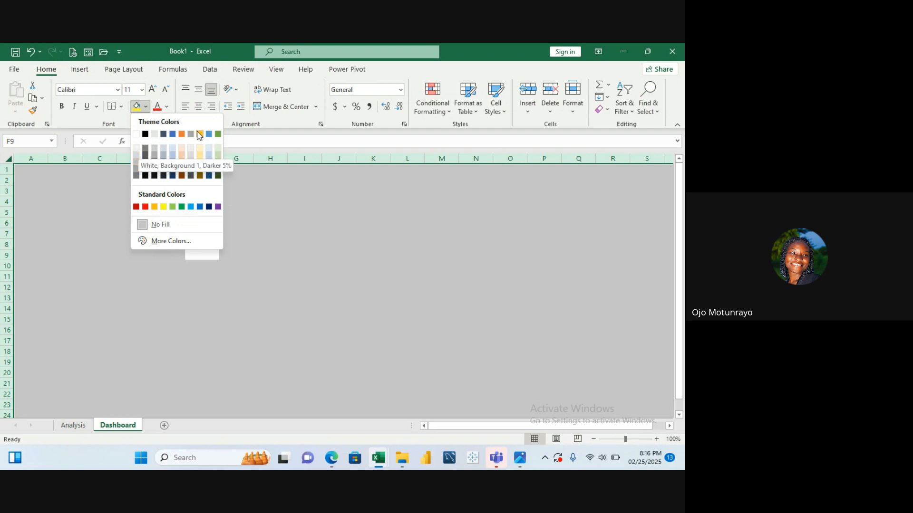
{"action": "left_click", "coordinate": [137, 158]}
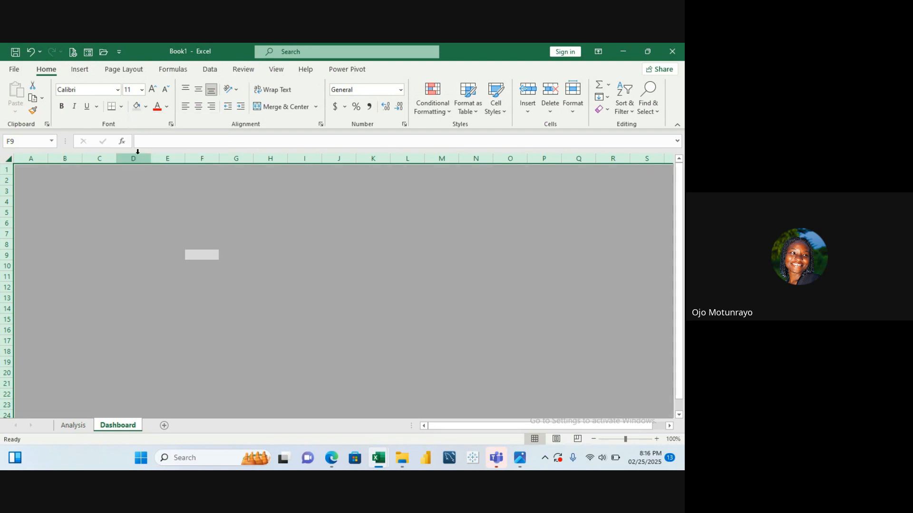
{"action": "left_click", "coordinate": [209, 224]}
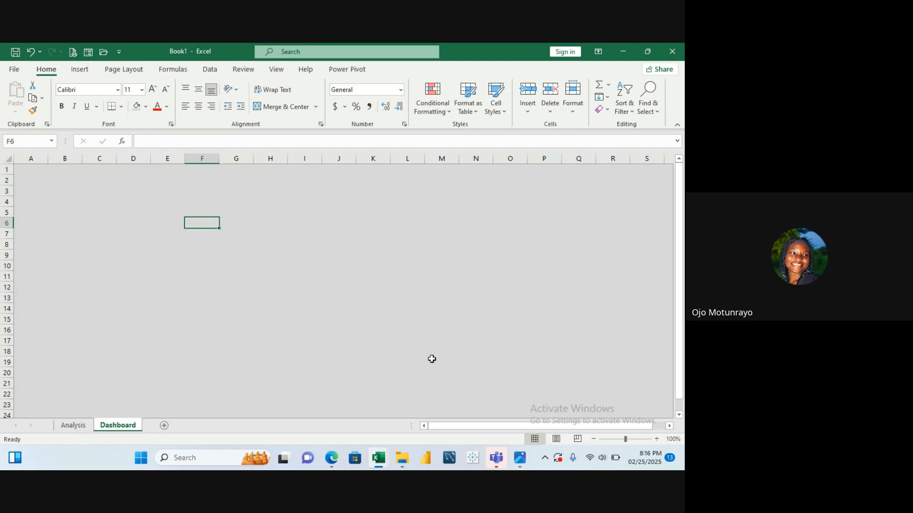
{"action": "left_click", "coordinate": [436, 312]}
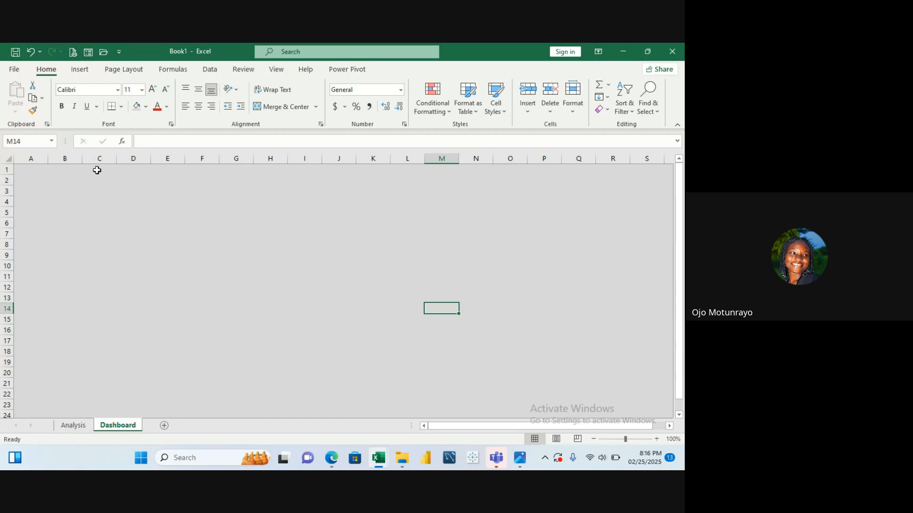
Draw a tall, narrow rectangle about 4.53" high and 1.13" wide over columns A and B of the Dashboard sheet
{"action": "left_click", "coordinate": [89, 73]}
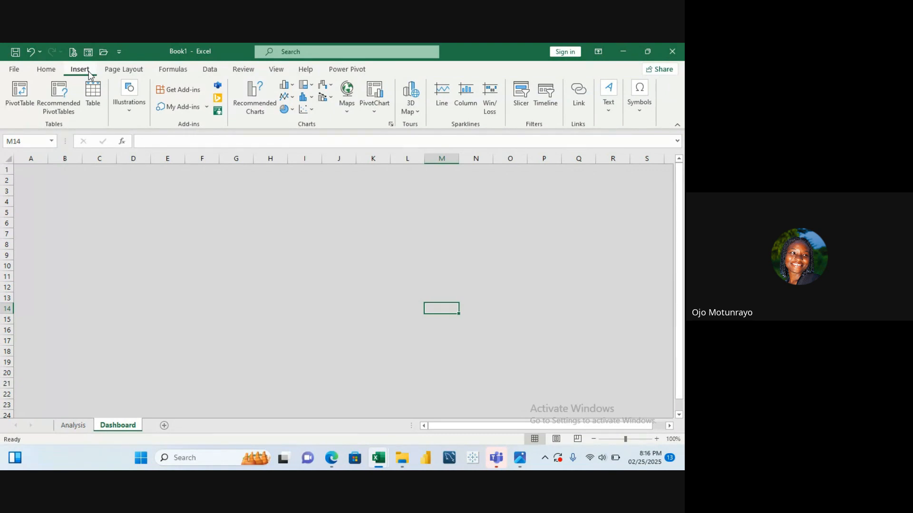
{"action": "left_click", "coordinate": [133, 109]}
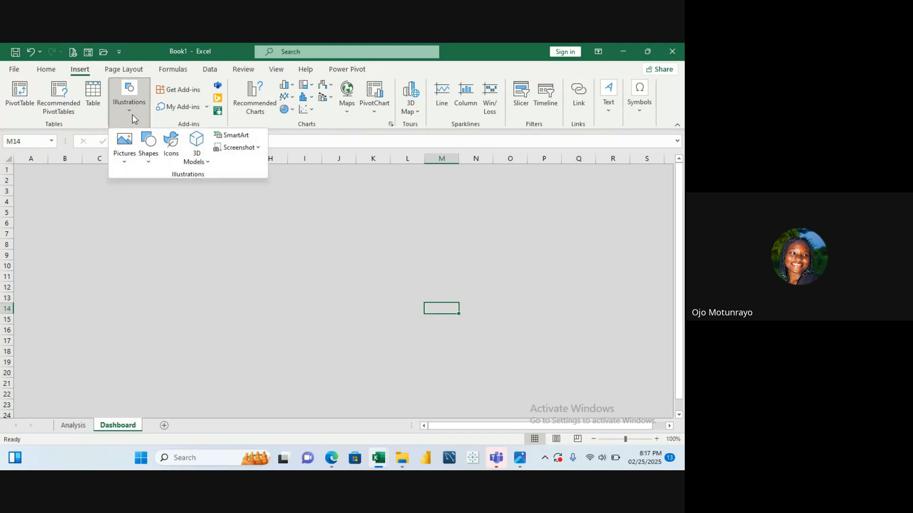
{"action": "left_click", "coordinate": [147, 145]}
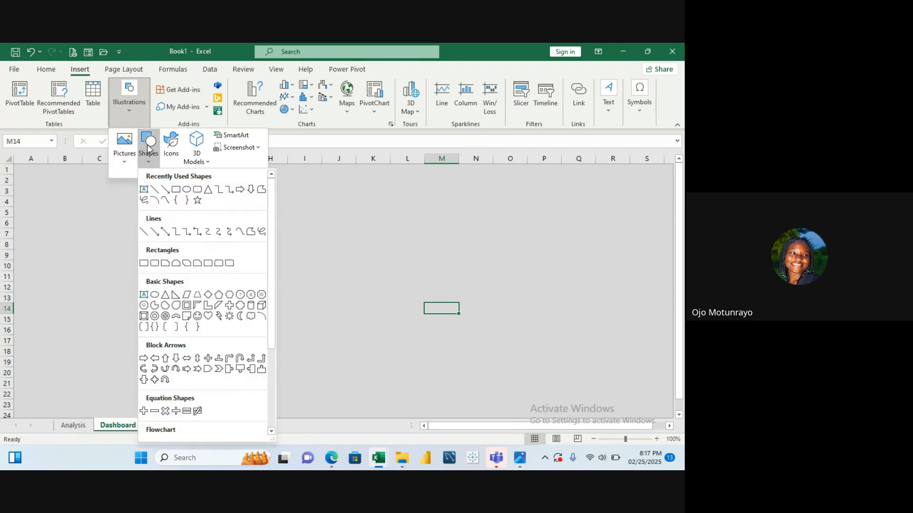
{"action": "left_click", "coordinate": [177, 192]}
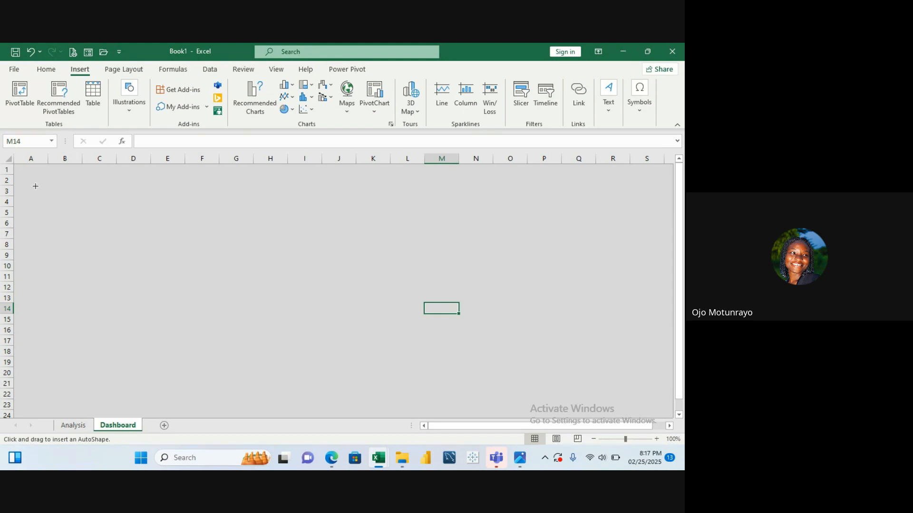
{"action": "mouse_move", "coordinate": [20, 171]}
{"action": "left_mouse_down"}
{"action": "mouse_move", "coordinate": [49, 333]}
{"action": "mouse_move", "coordinate": [84, 421]}
{"action": "mouse_move", "coordinate": [77, 404]}
{"action": "left_mouse_up"}
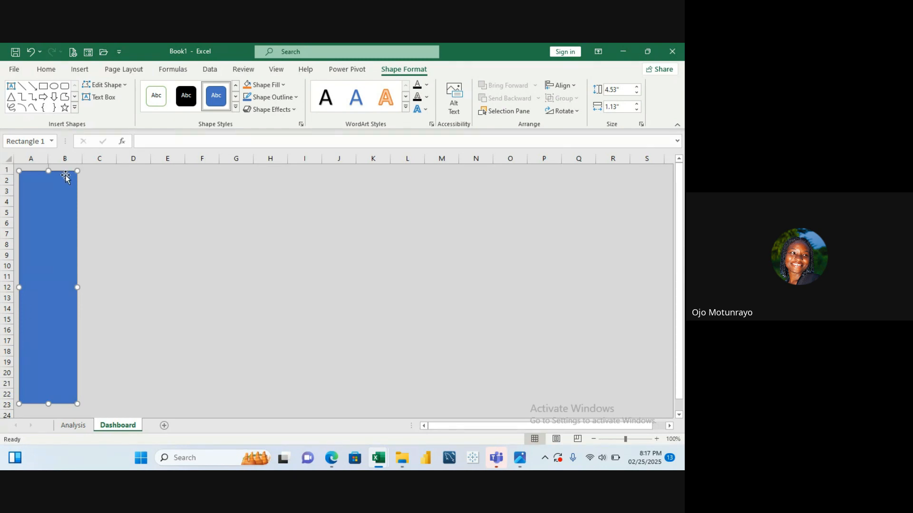
Stretch the rectangle upward to row 1 and downward to about row 28, making it about 5.92" tall
{"action": "left_click_drag", "start_coordinate": [48, 166], "coordinate": [47, 161]}
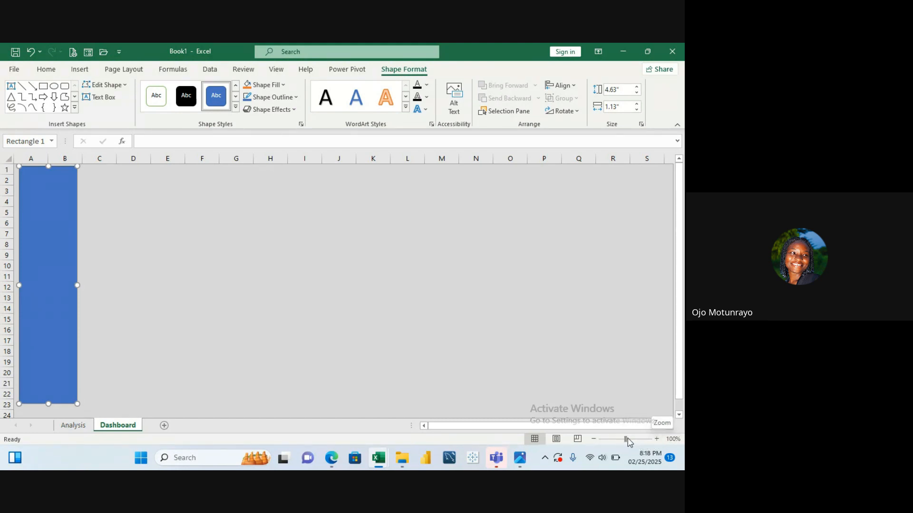
{"action": "left_click_drag", "start_coordinate": [627, 440], "coordinate": [624, 443]}
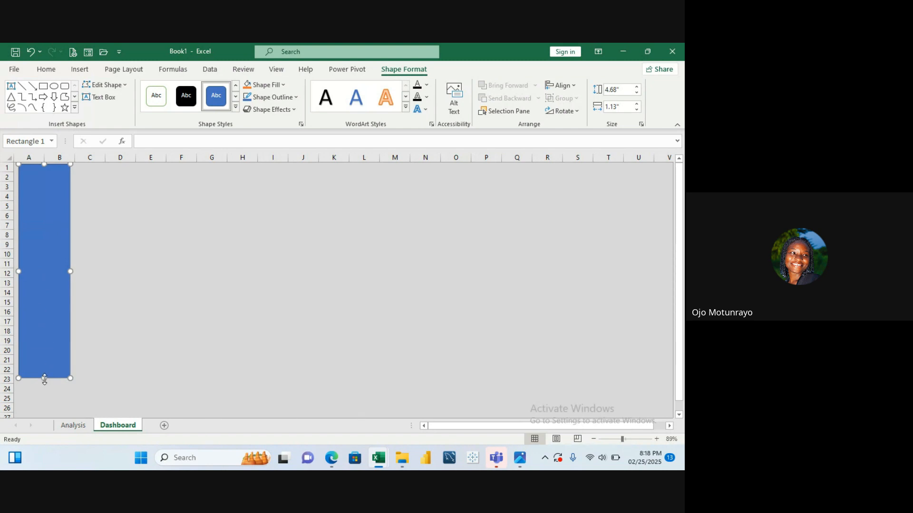
{"action": "left_click_drag", "start_coordinate": [44, 379], "coordinate": [41, 415]}
{"action": "left_click", "coordinate": [112, 293]}
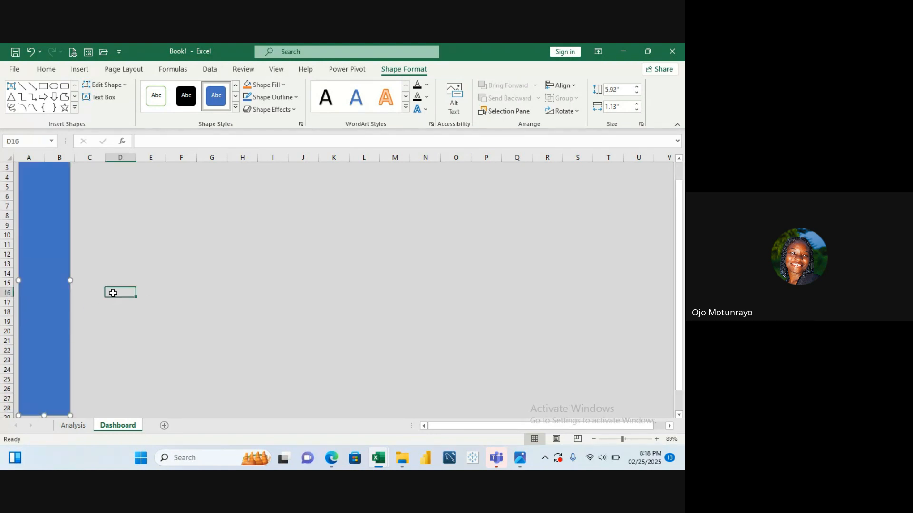
{"action": "key", "text": "Up"}
{"action": "key", "text": "Up"}
{"action": "key", "text": "Up"}
{"action": "key", "text": "Up"}
{"action": "key", "text": "Up"}
{"action": "key", "text": "Up"}
{"action": "key", "text": "Up"}
{"action": "key", "text": "Up"}
{"action": "key", "text": "Up"}
{"action": "key", "text": "Up"}
{"action": "key", "text": "Up"}
{"action": "key", "text": "Up"}
{"action": "key", "text": "Up"}
{"action": "key", "text": "Up"}
{"action": "key", "text": "Up"}
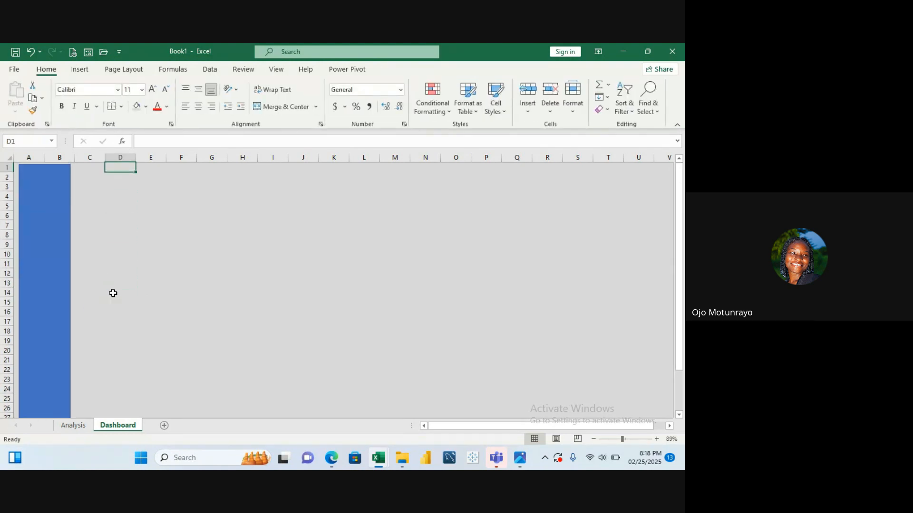
Move the rectangle flush against the sheet's edges at cell A1
{"action": "left_click", "coordinate": [61, 403]}
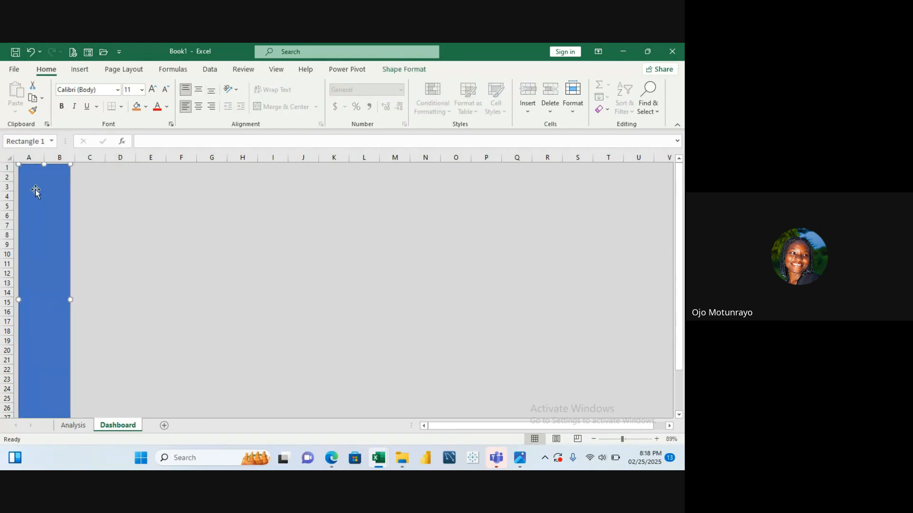
{"action": "mouse_move", "coordinate": [45, 166]}
{"action": "left_mouse_down"}
{"action": "mouse_move", "coordinate": [48, 186]}
{"action": "mouse_move", "coordinate": [40, 172]}
{"action": "left_mouse_up"}
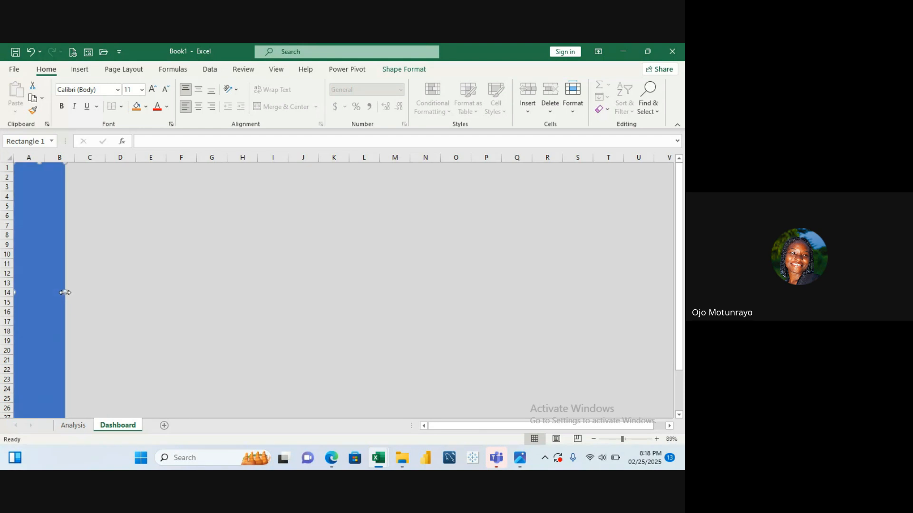
{"action": "left_click", "coordinate": [124, 263]}
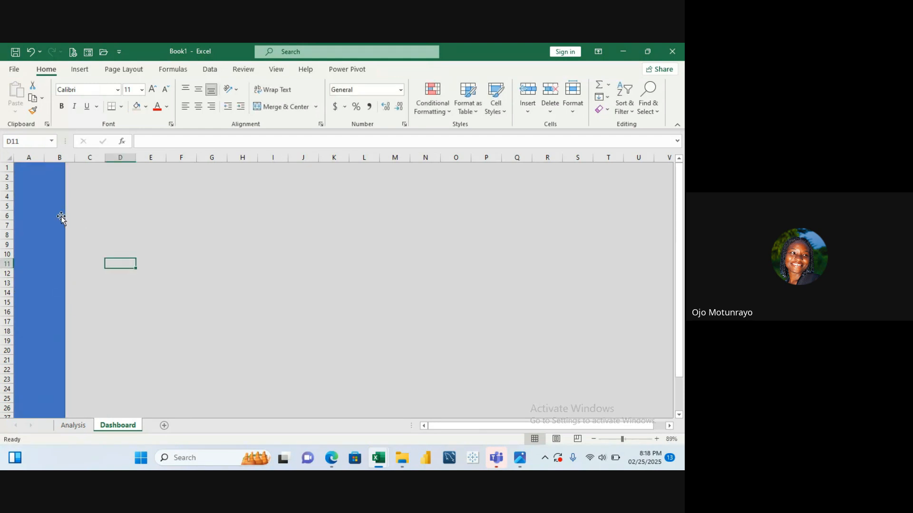
{"action": "left_click", "coordinate": [55, 234]}
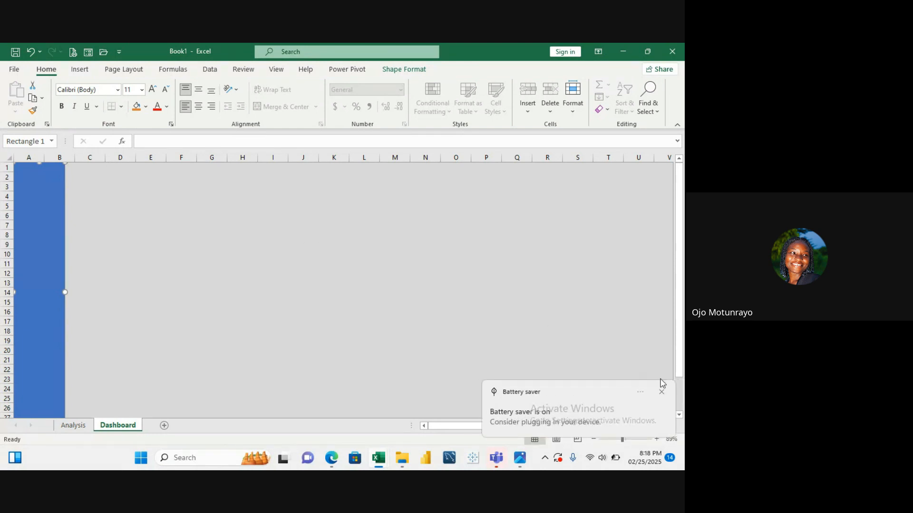
{"action": "left_click", "coordinate": [662, 394]}
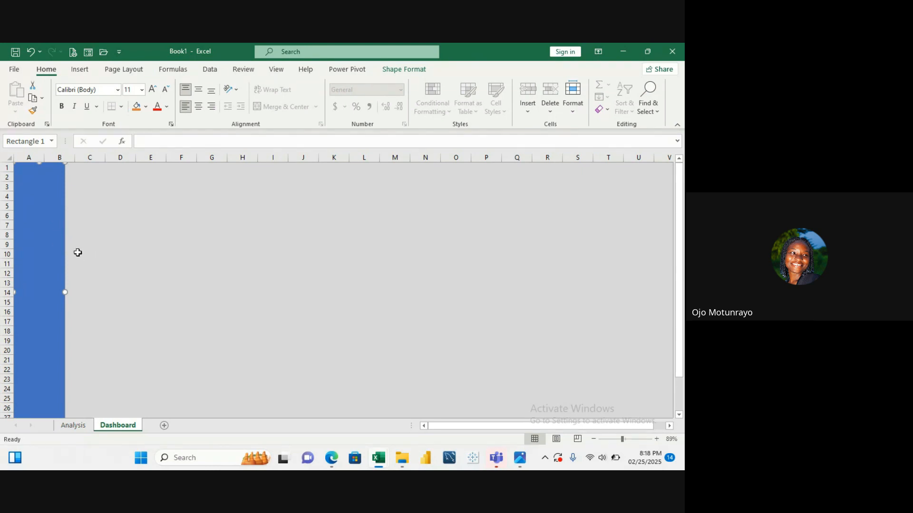
{"action": "left_click", "coordinate": [118, 261]}
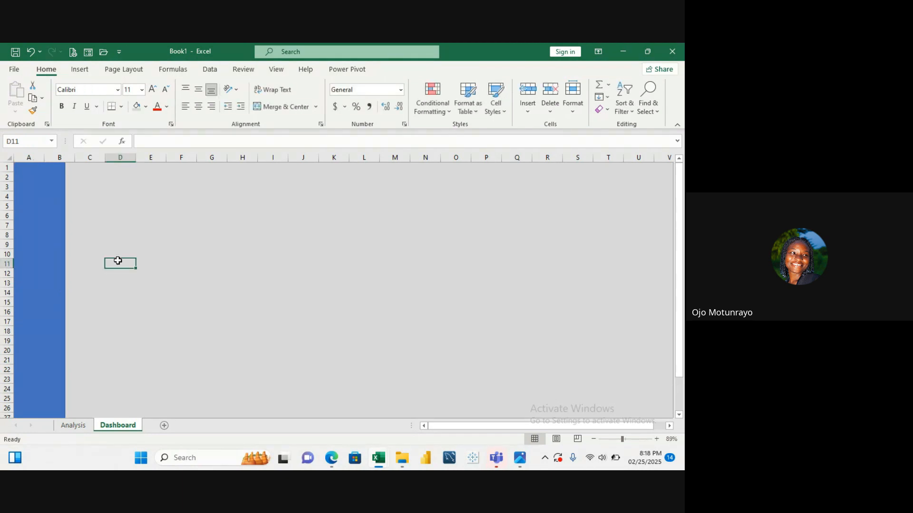
{"action": "left_click", "coordinate": [43, 244]}
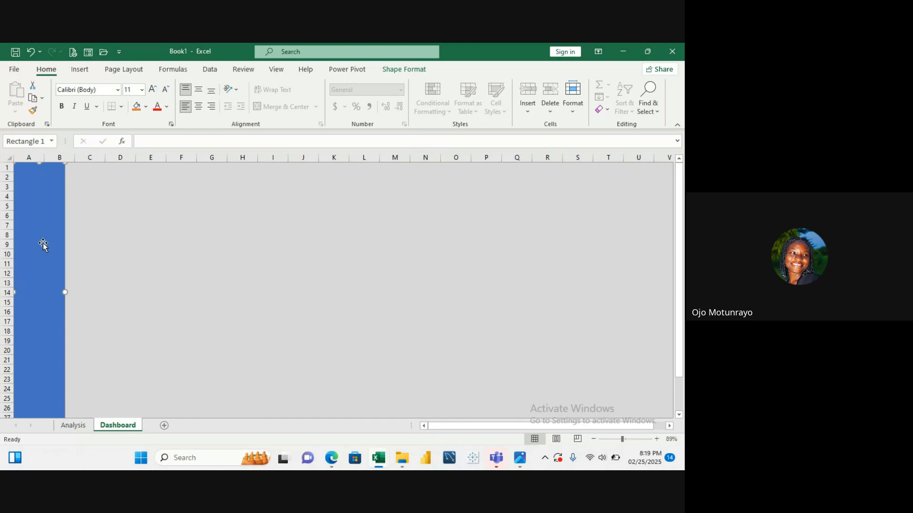
{"action": "key", "text": "ctrl+d"}
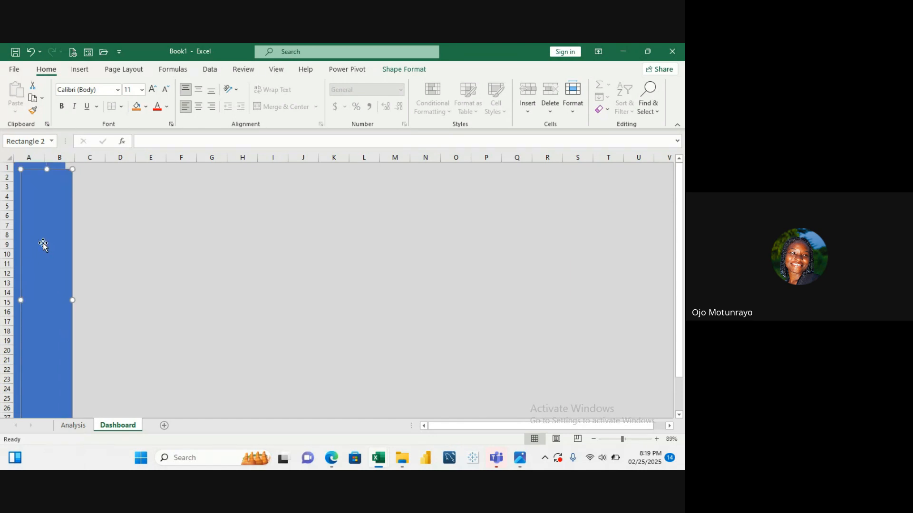
{"action": "left_click_drag", "start_coordinate": [43, 243], "coordinate": [643, 173]}
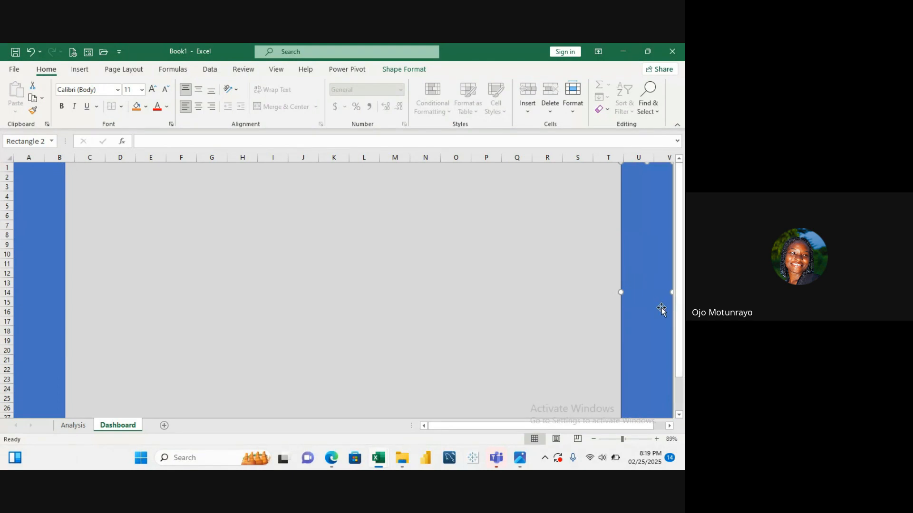
{"action": "left_click", "coordinate": [50, 261]}
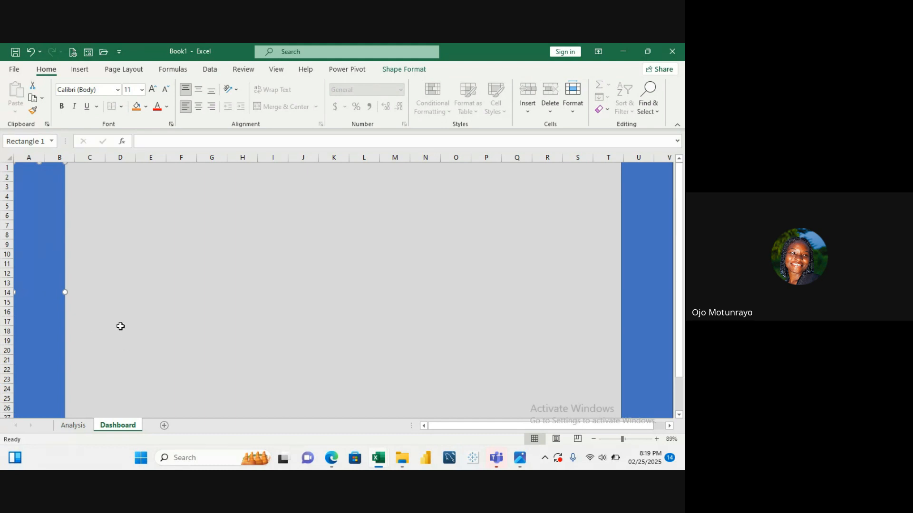
{"action": "left_click", "coordinate": [645, 199]}
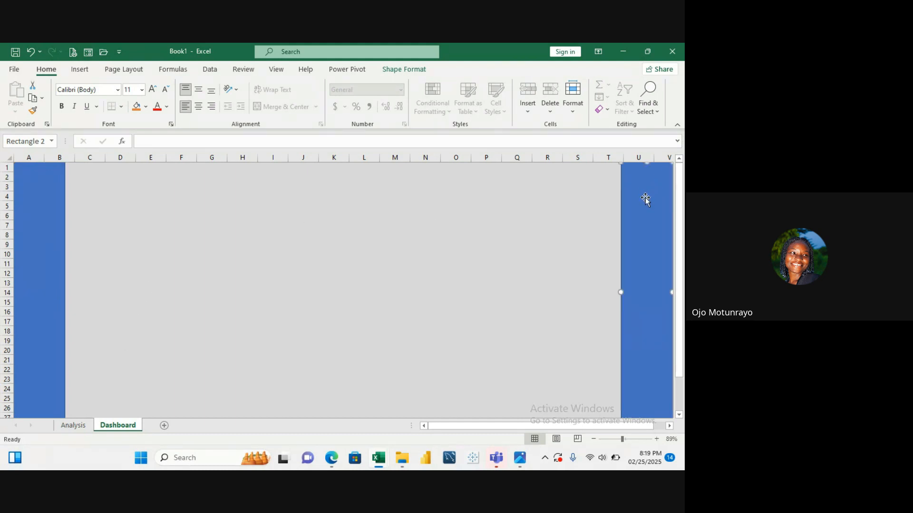
{"action": "key", "text": "Delete"}
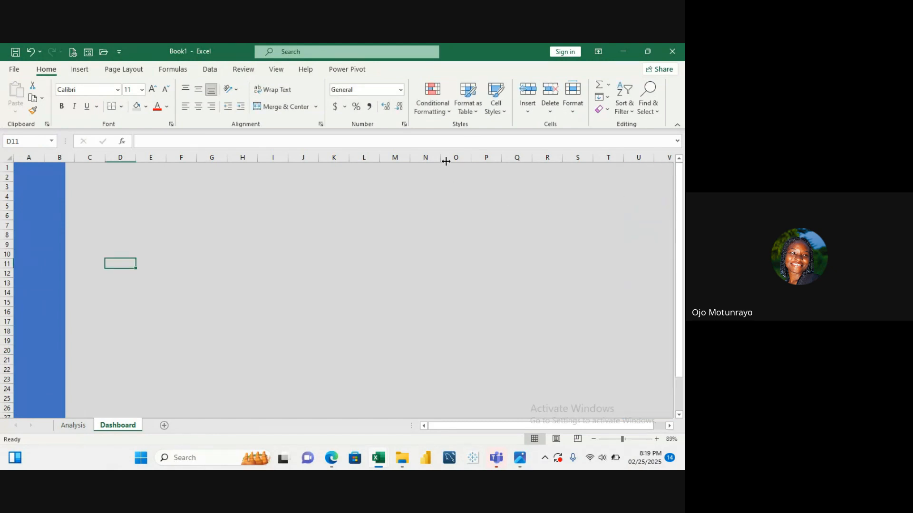
Remove the rectangle's outline and apply the centred outer shadow effect to it
{"action": "left_click", "coordinate": [41, 235]}
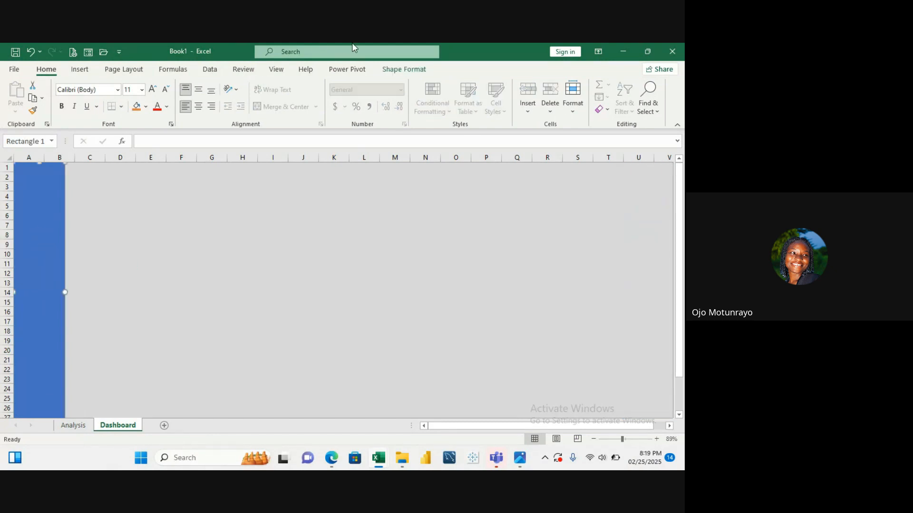
{"action": "left_click", "coordinate": [402, 70]}
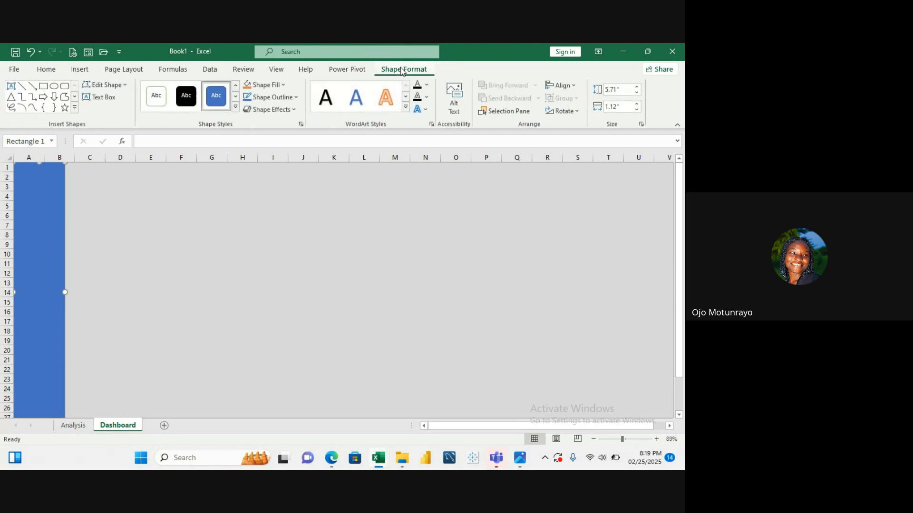
{"action": "left_click", "coordinate": [296, 98]}
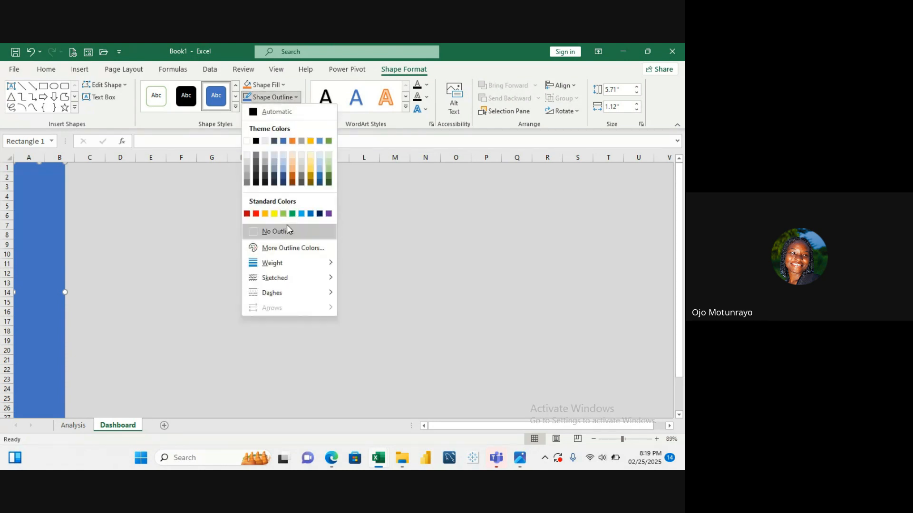
{"action": "left_click", "coordinate": [287, 230]}
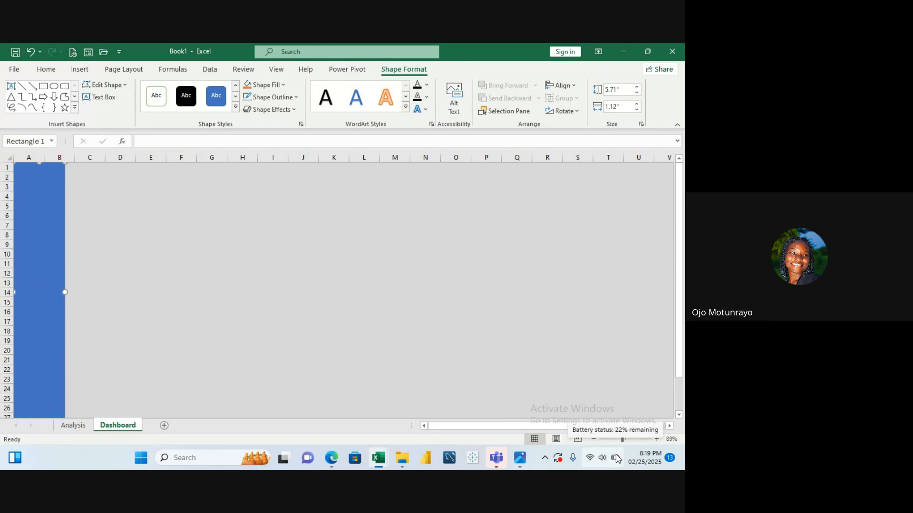
{"action": "left_click", "coordinate": [293, 110]}
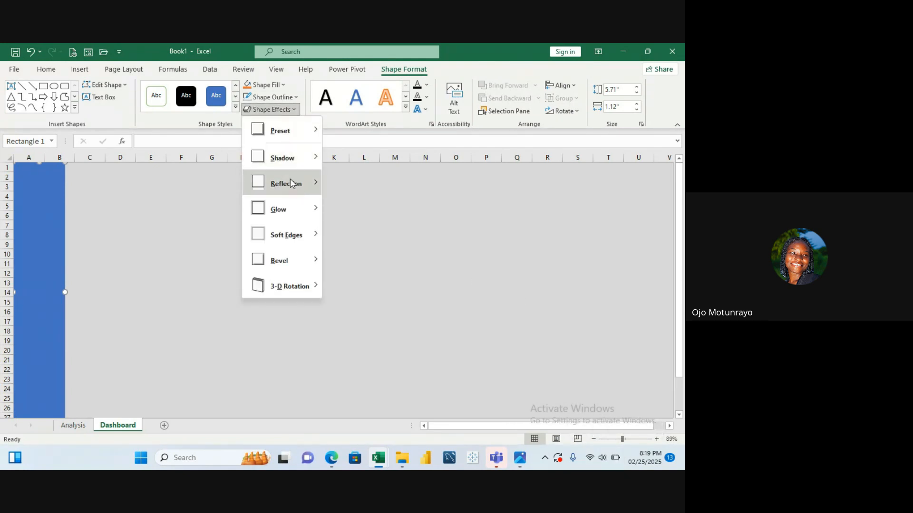
{"action": "mouse_move", "coordinate": [287, 160]}
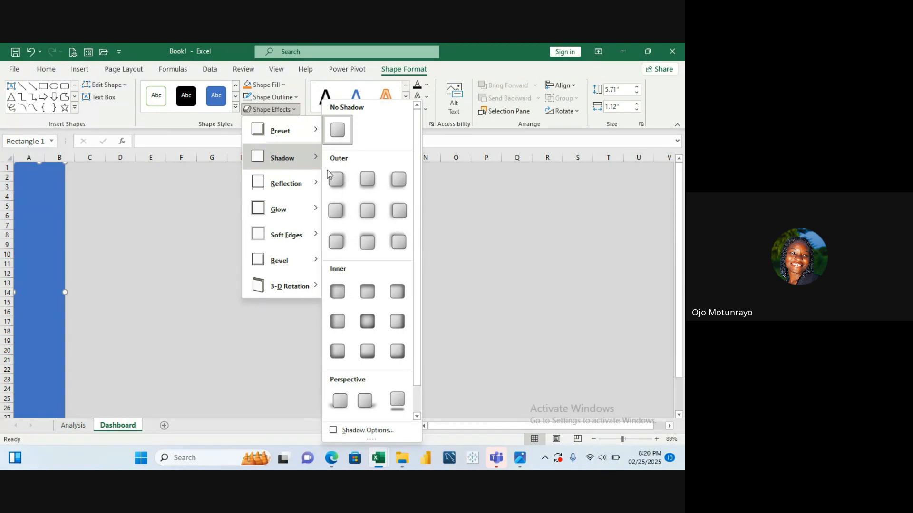
{"action": "left_click", "coordinate": [370, 216]}
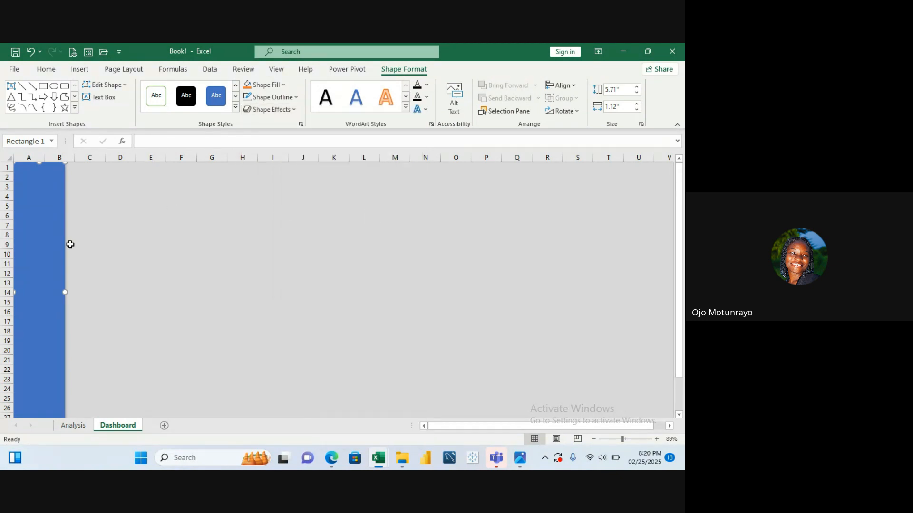
{"action": "left_click", "coordinate": [123, 243]}
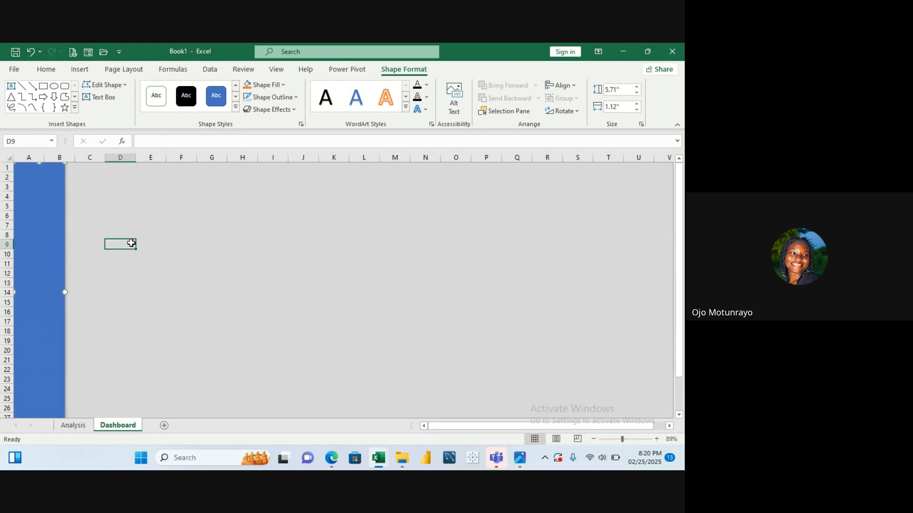
Duplicate the shadowed rectangle and place the copy over columns U and V, aligned with the sheet's first row
{"action": "left_click", "coordinate": [49, 272]}
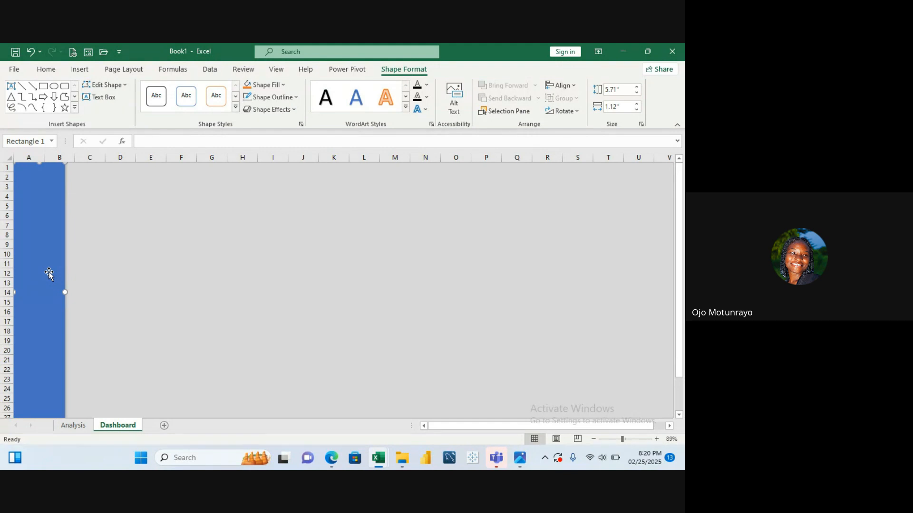
{"action": "key", "text": "ctrl+d"}
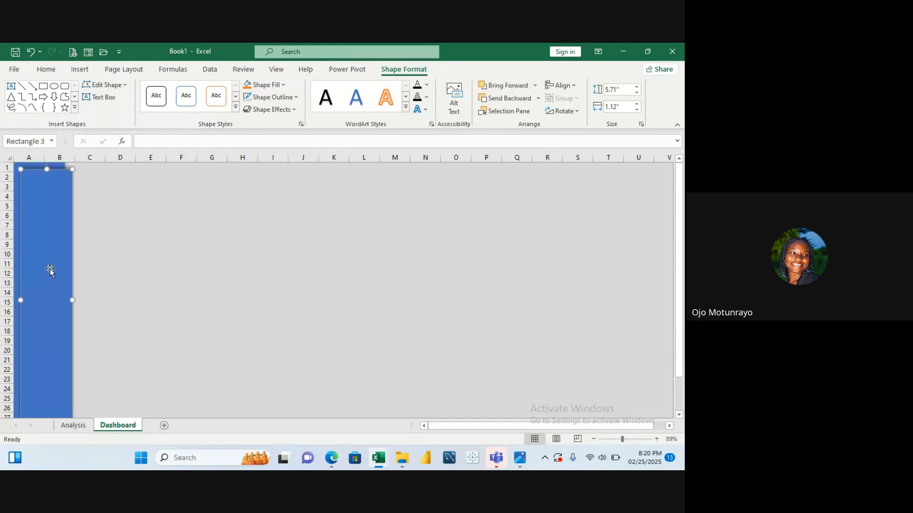
{"action": "left_click_drag", "start_coordinate": [50, 269], "coordinate": [649, 206]}
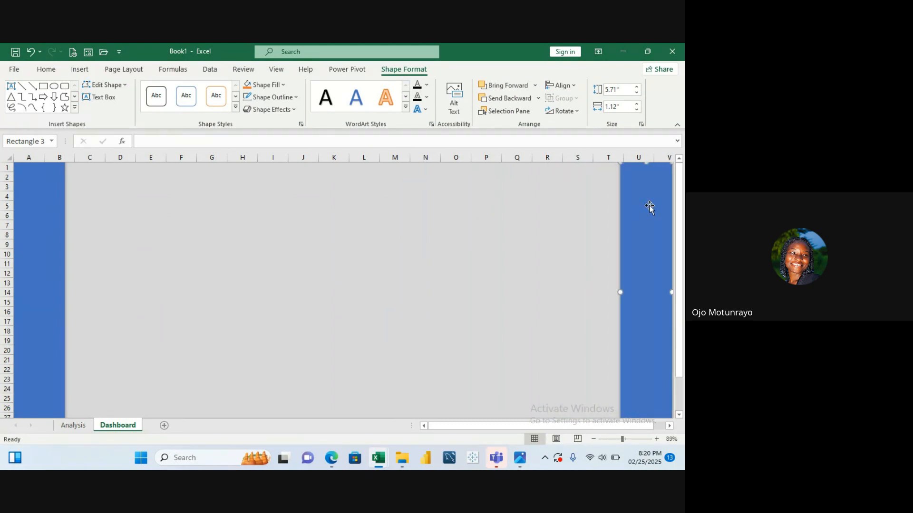
Duplicate the panel over columns A and B and resize the copy to about 2.56" tall and 2.19" wide over columns E to H
{"action": "left_click", "coordinate": [35, 225]}
{"action": "key", "text": "ctrl+d"}
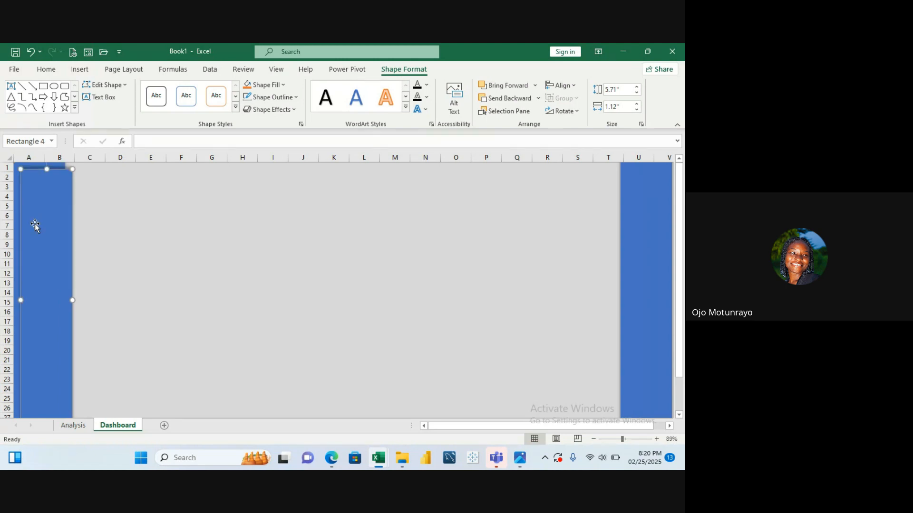
{"action": "left_click_drag", "start_coordinate": [35, 225], "coordinate": [214, 190]}
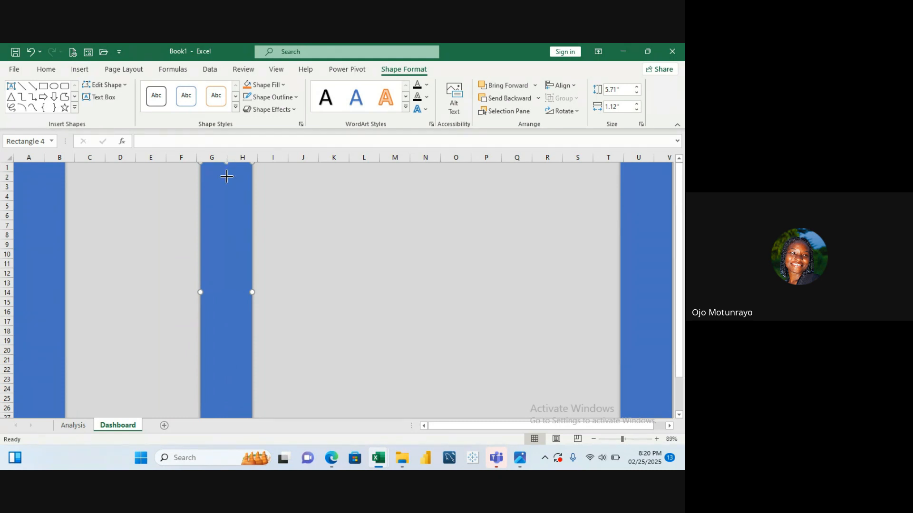
{"action": "left_click_drag", "start_coordinate": [227, 164], "coordinate": [227, 261]}
{"action": "left_click_drag", "start_coordinate": [228, 312], "coordinate": [181, 237]}
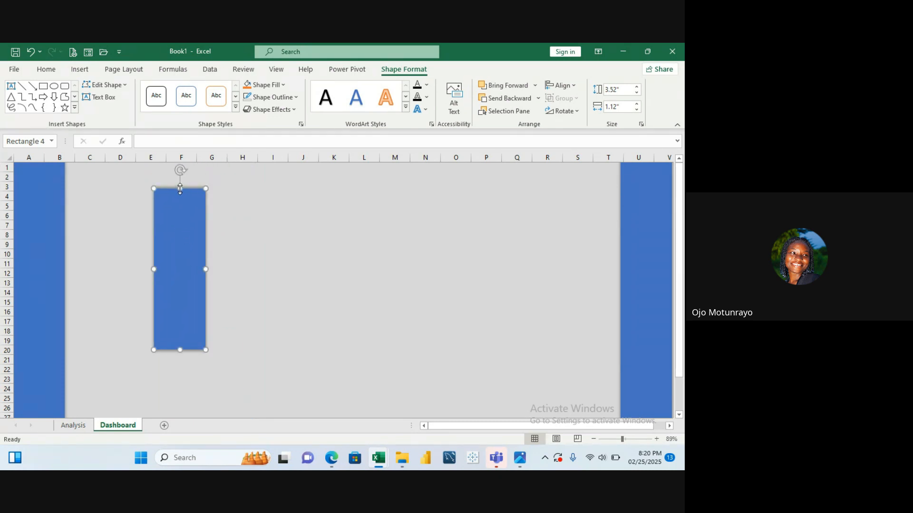
{"action": "left_click_drag", "start_coordinate": [180, 189], "coordinate": [179, 232]}
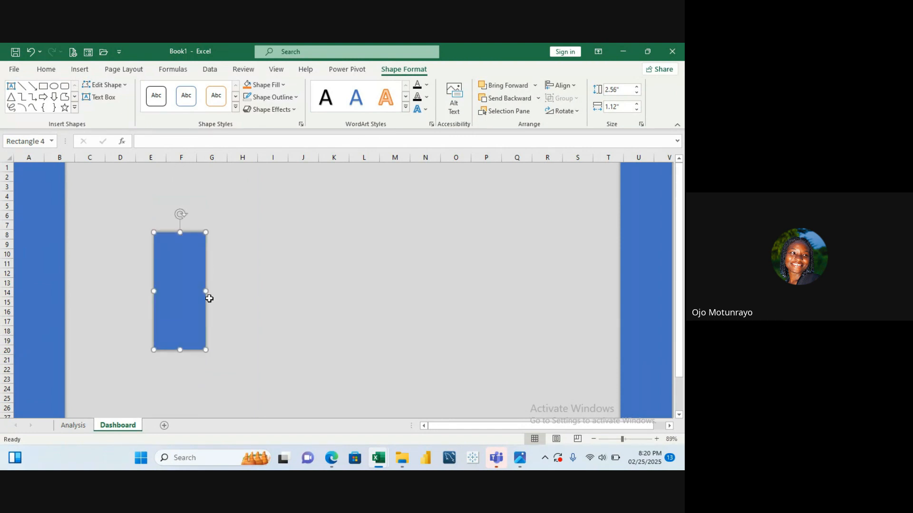
{"action": "left_click_drag", "start_coordinate": [205, 291], "coordinate": [254, 283]}
Move the resized rectangle up against the sheet's first row, over columns D to G
{"action": "scroll", "coordinate": [212, 371], "scroll_direction": "down", "scroll_amount": 1}
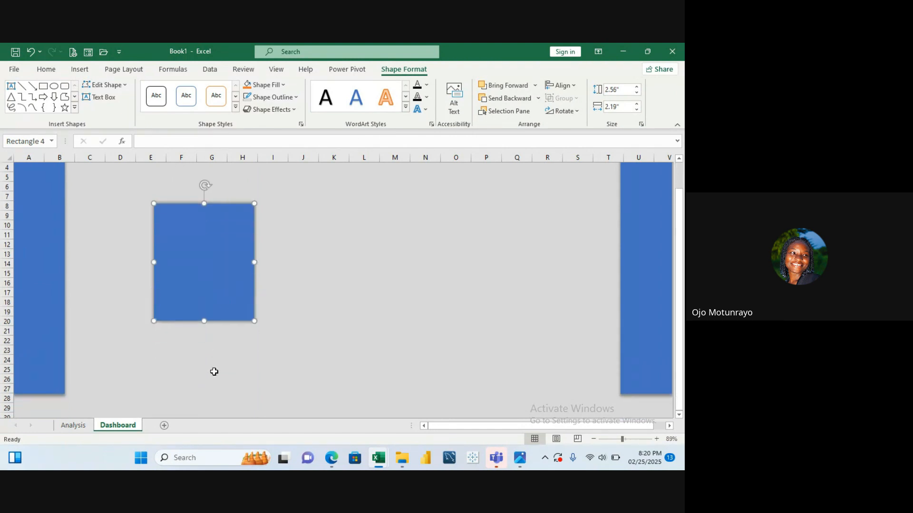
{"action": "left_click", "coordinate": [312, 252]}
{"action": "key", "text": "Up"}
{"action": "key", "text": "Up"}
{"action": "key", "text": "Up"}
{"action": "key", "text": "Up"}
{"action": "key", "text": "Up"}
{"action": "key", "text": "Up"}
{"action": "key", "text": "Up"}
{"action": "key", "text": "Up"}
{"action": "key", "text": "Up"}
{"action": "key", "text": "Up"}
{"action": "key", "text": "Up"}
{"action": "key", "text": "Up"}
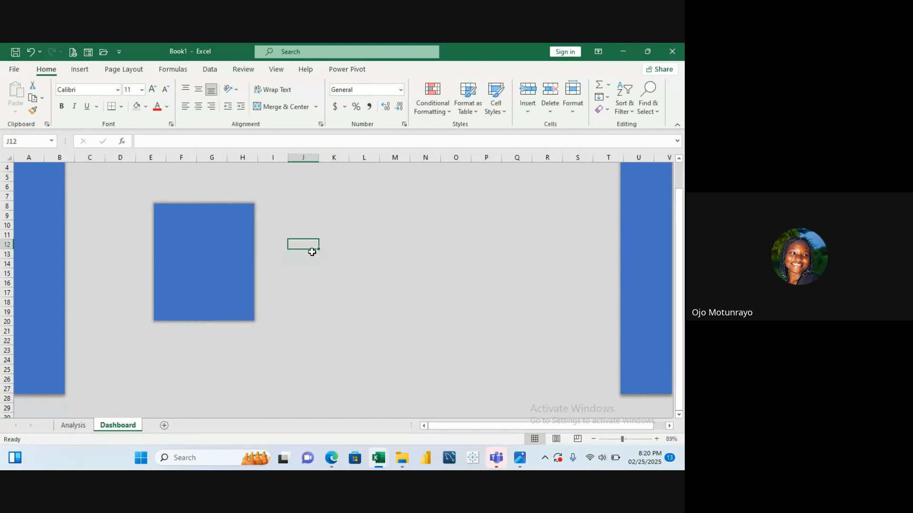
{"action": "left_click", "coordinate": [202, 278]}
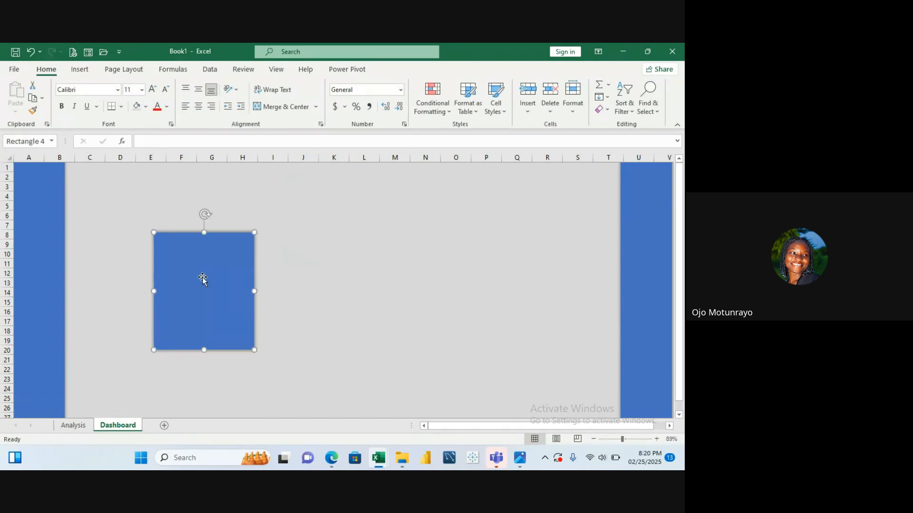
{"action": "left_click_drag", "start_coordinate": [213, 245], "coordinate": [191, 172]}
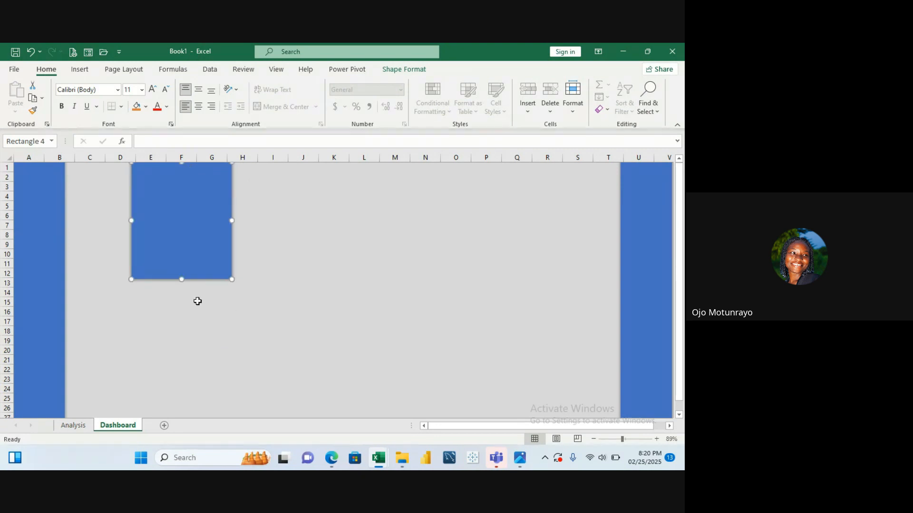
Reshape the rectangle into a header band about 0.98" tall and 11.79" wide, spanning the gap between the two side panels
{"action": "left_click_drag", "start_coordinate": [182, 279], "coordinate": [175, 217]}
{"action": "left_click_drag", "start_coordinate": [132, 191], "coordinate": [74, 170]}
{"action": "left_click_drag", "start_coordinate": [233, 188], "coordinate": [613, 181]}
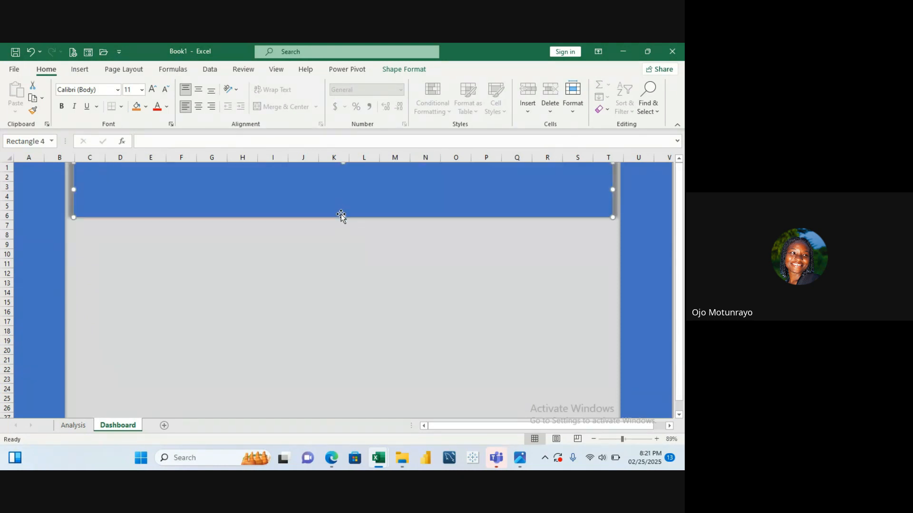
{"action": "left_click_drag", "start_coordinate": [345, 217], "coordinate": [343, 207]}
{"action": "left_click", "coordinate": [331, 244]}
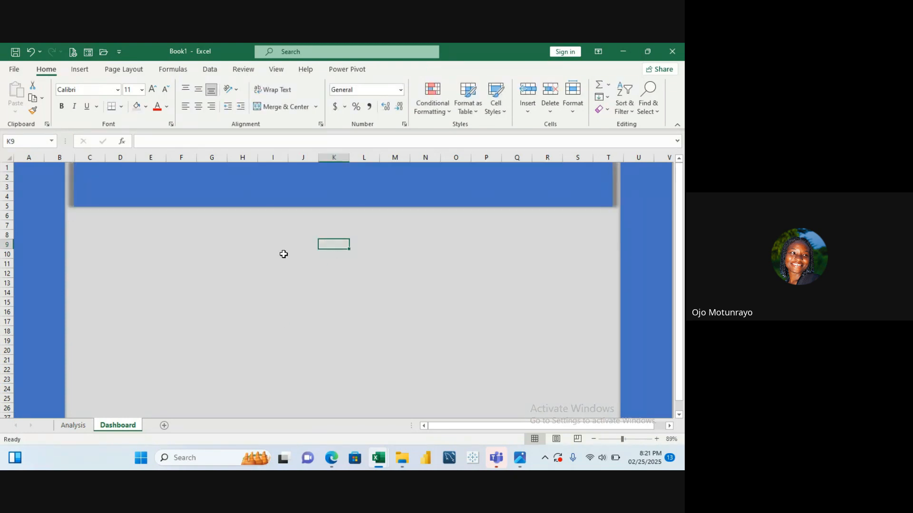
Duplicate the header band and place the copy as a lower band over rows 22 to 26
{"action": "left_click", "coordinate": [282, 194]}
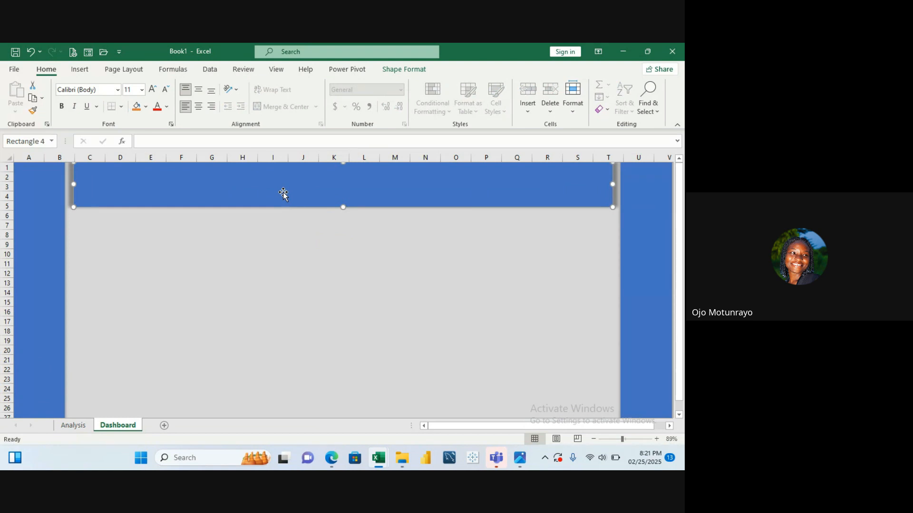
{"action": "key", "text": "ctrl+d"}
{"action": "left_click_drag", "start_coordinate": [284, 193], "coordinate": [292, 392]}
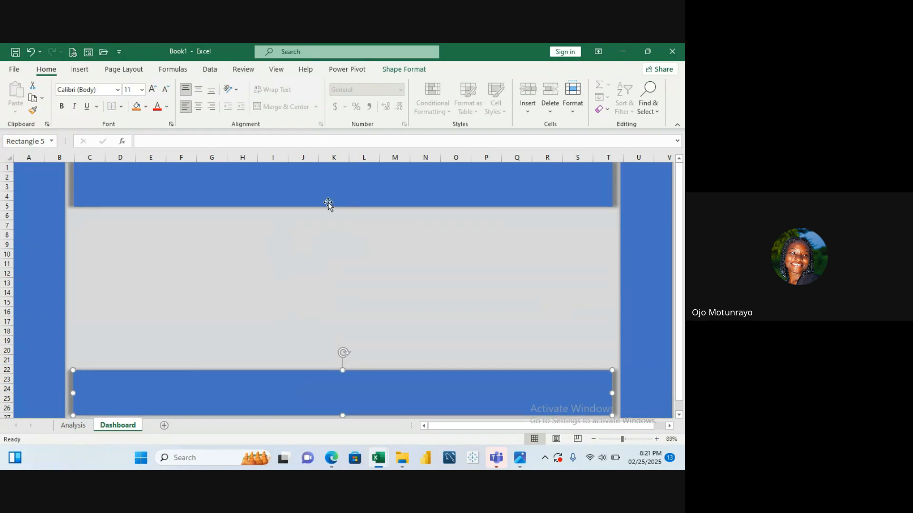
{"action": "left_click", "coordinate": [393, 71]}
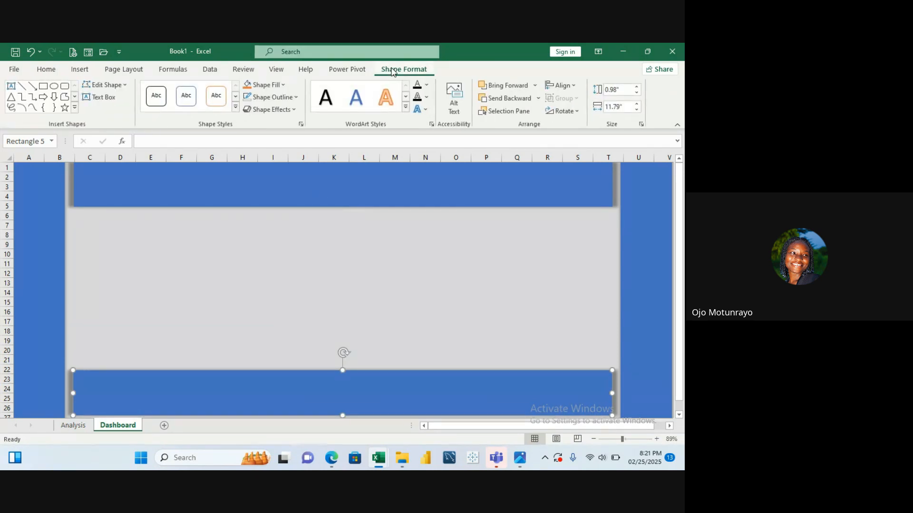
{"action": "left_click", "coordinate": [293, 110]}
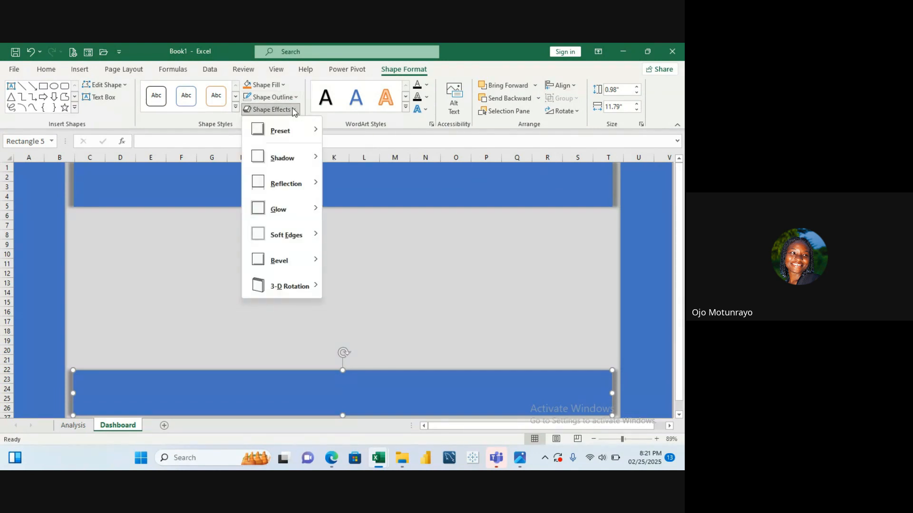
{"action": "mouse_move", "coordinate": [310, 166]}
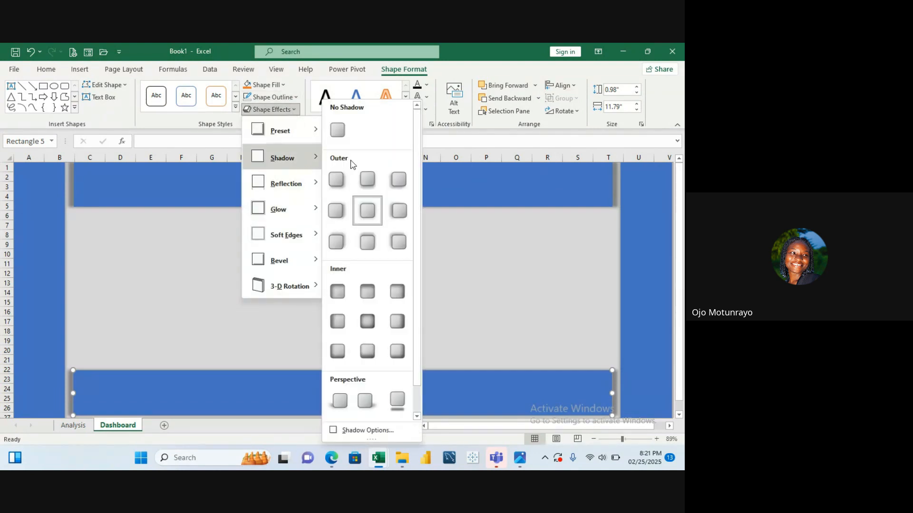
{"action": "right_click", "coordinate": [374, 225]}
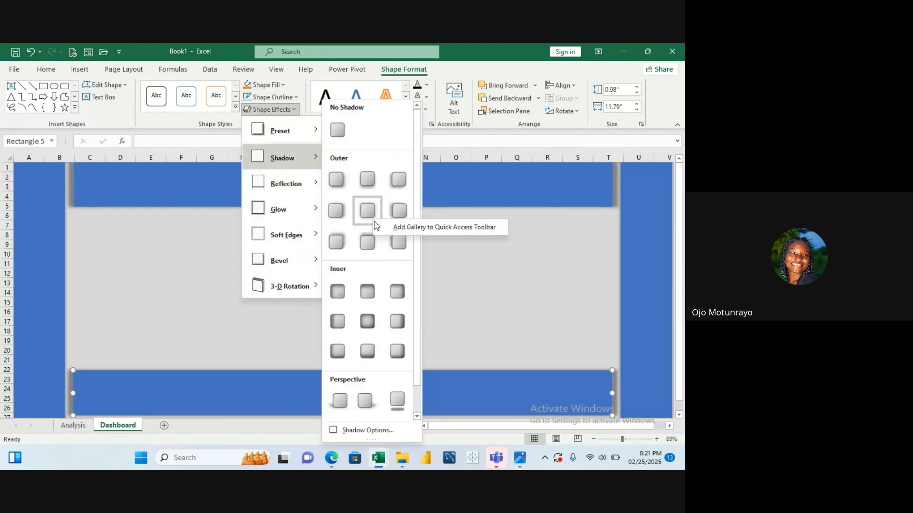
{"action": "left_click", "coordinate": [504, 282]}
Try a copy of the header band, shrunk to about 2.83" wide, as a card below the header, and delete it
{"action": "left_click", "coordinate": [346, 195]}
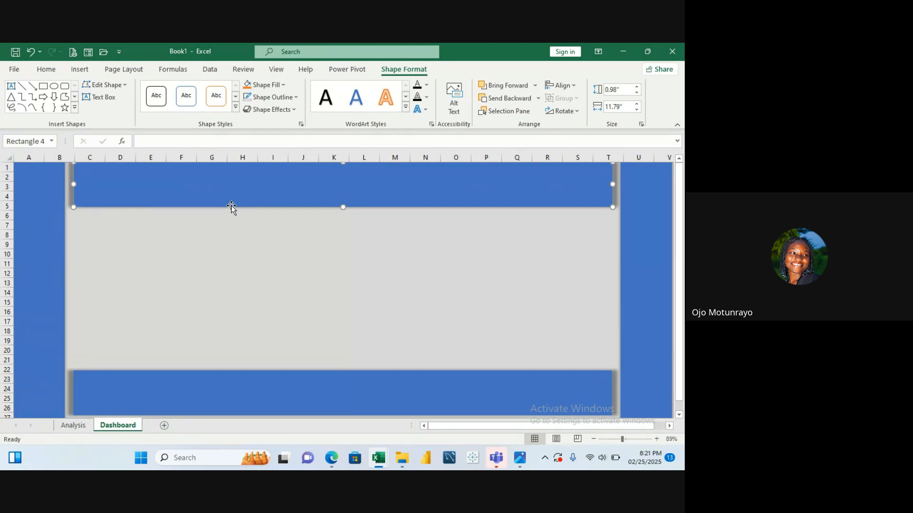
{"action": "key", "text": "ctrl+d"}
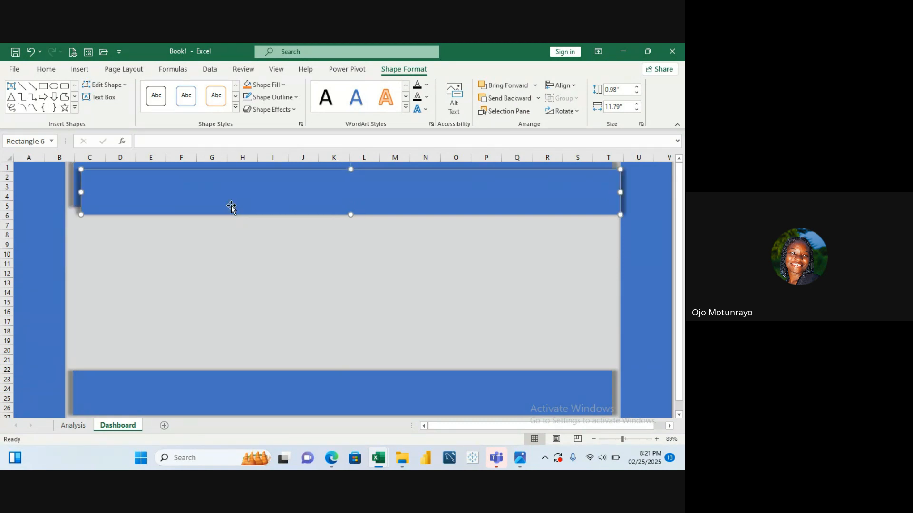
{"action": "left_click_drag", "start_coordinate": [228, 214], "coordinate": [226, 299]}
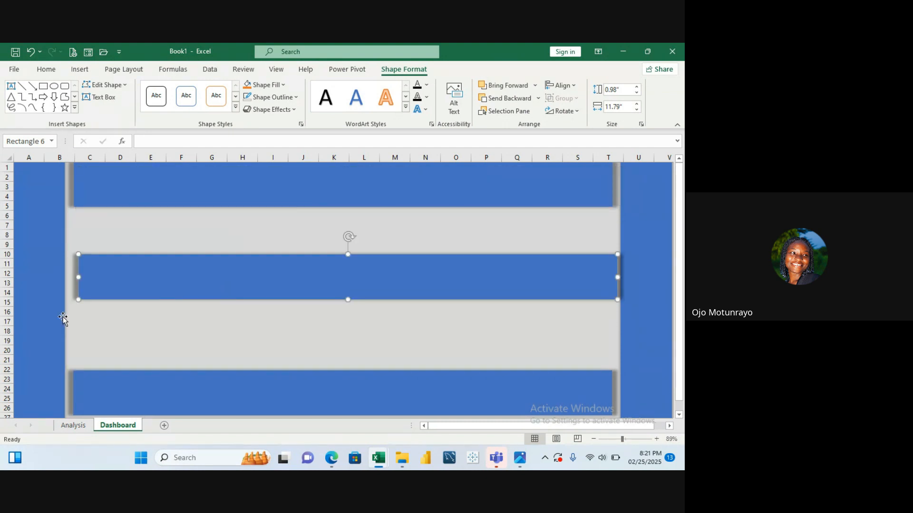
{"action": "left_click_drag", "start_coordinate": [78, 275], "coordinate": [357, 285]}
{"action": "left_click_drag", "start_coordinate": [618, 277], "coordinate": [483, 290]}
{"action": "left_click_drag", "start_coordinate": [426, 274], "coordinate": [125, 223]}
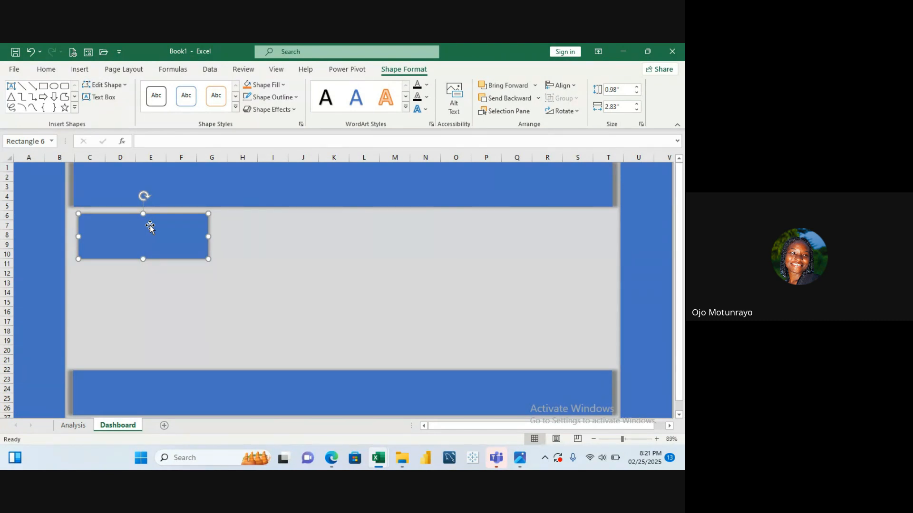
{"action": "key", "text": "Delete"}
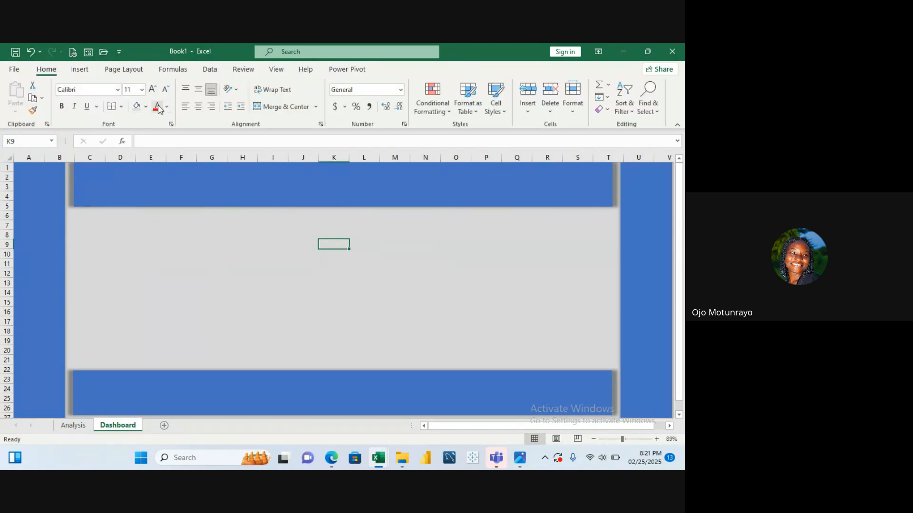
Draw a rounded rectangle about 1.8" tall and 2.31" wide below the header band, over columns C to G and rows 8 to 16
{"action": "left_click", "coordinate": [82, 70]}
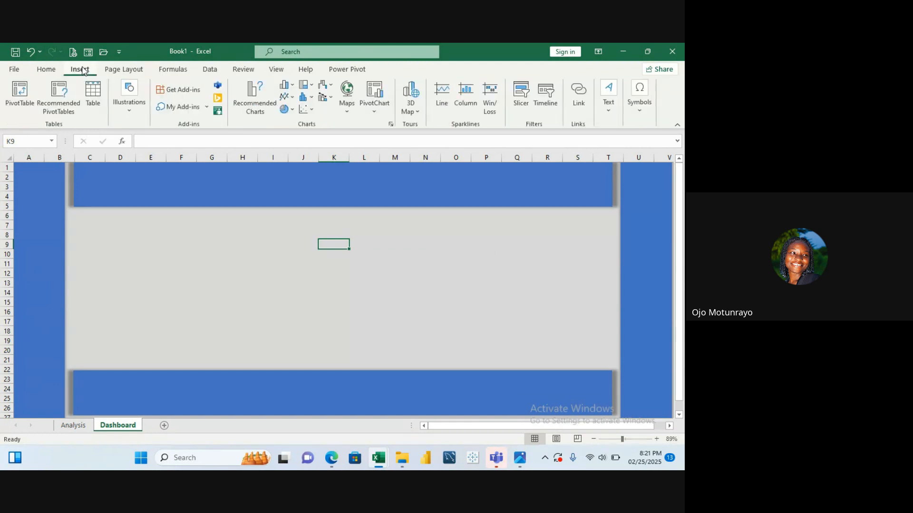
{"action": "left_click", "coordinate": [132, 111]}
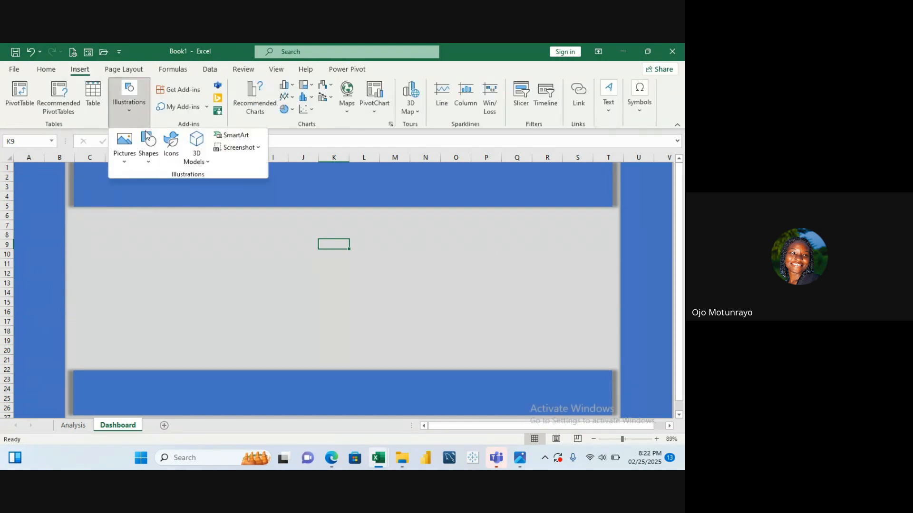
{"action": "left_click", "coordinate": [148, 161]}
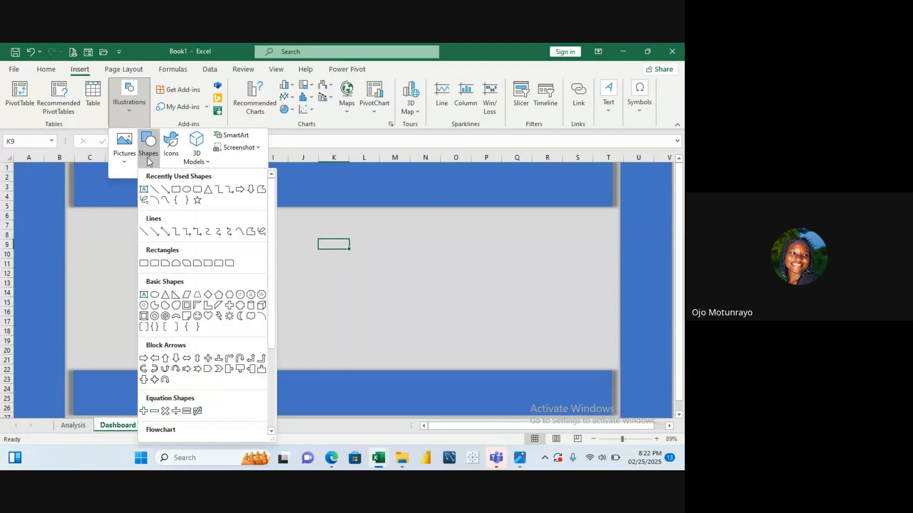
{"action": "left_click", "coordinate": [196, 191]}
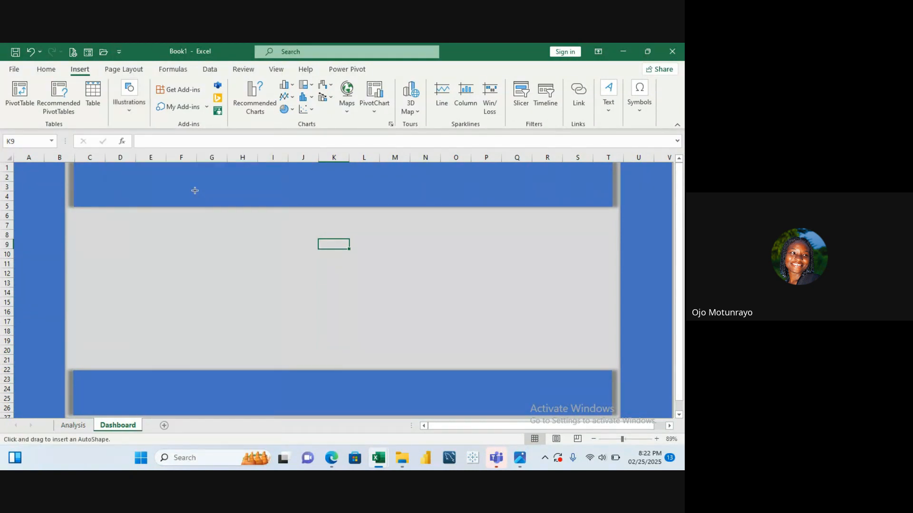
{"action": "left_click_drag", "start_coordinate": [96, 234], "coordinate": [169, 301]}
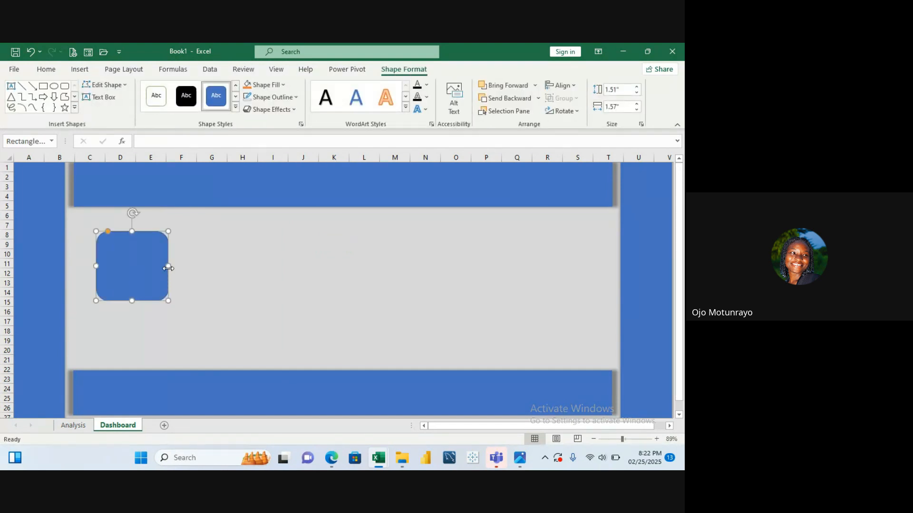
{"action": "left_click_drag", "start_coordinate": [168, 267], "coordinate": [202, 278]}
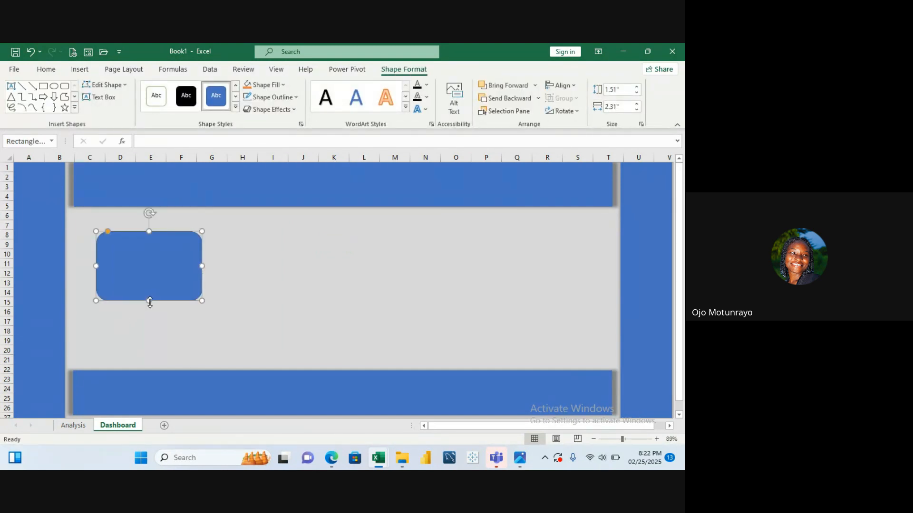
{"action": "left_click_drag", "start_coordinate": [153, 301], "coordinate": [149, 314]}
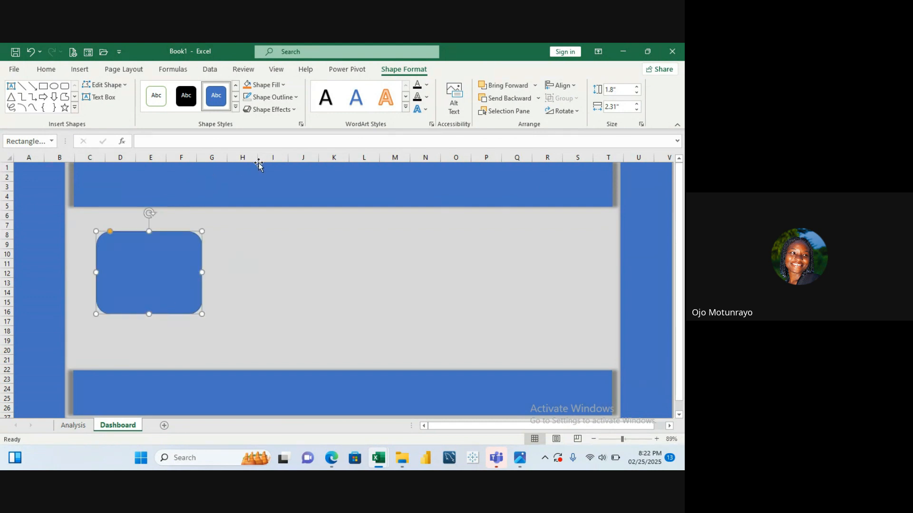
Remove the rounded rectangle's outline and apply the centred outer shadow effect to it
{"action": "left_click", "coordinate": [296, 98]}
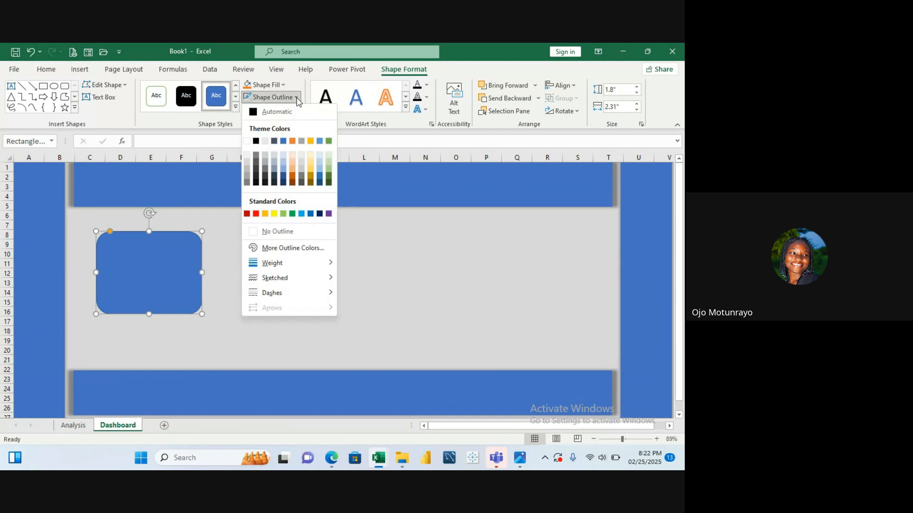
{"action": "left_click", "coordinate": [278, 235]}
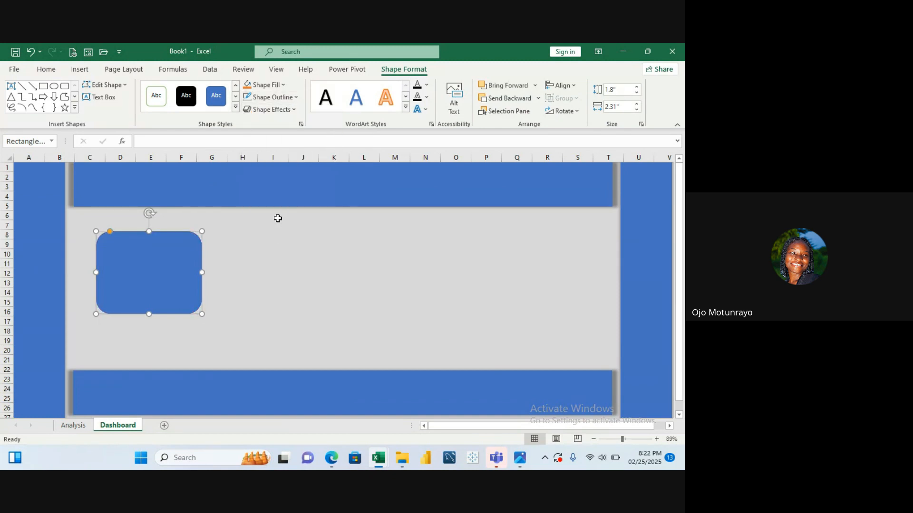
{"action": "left_click", "coordinate": [293, 113]}
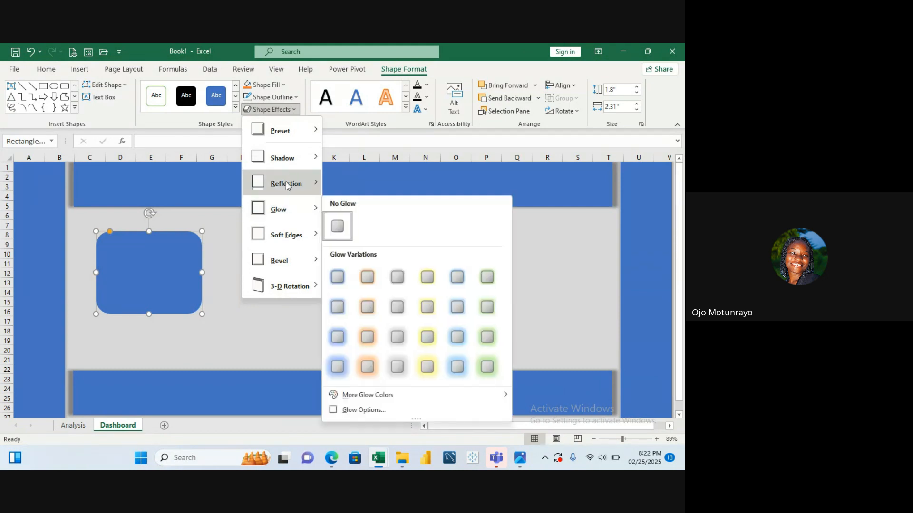
{"action": "mouse_move", "coordinate": [286, 167]}
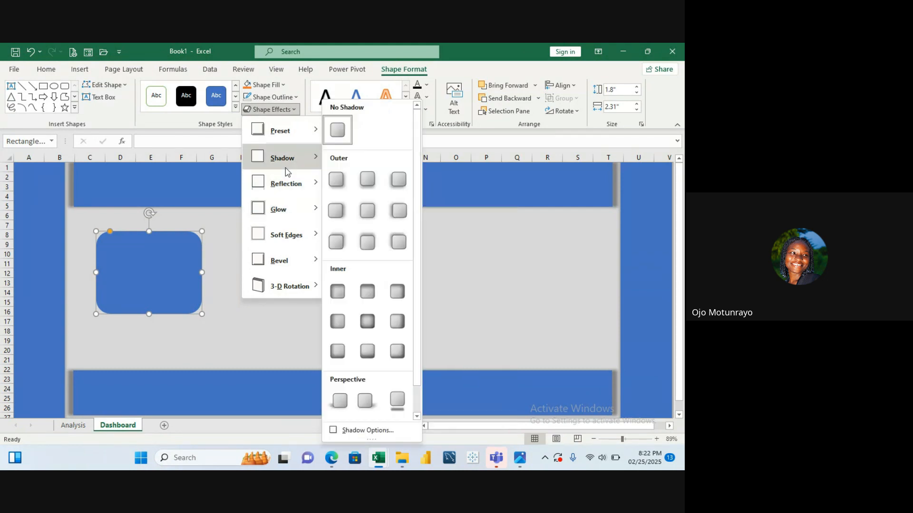
{"action": "left_click", "coordinate": [360, 205]}
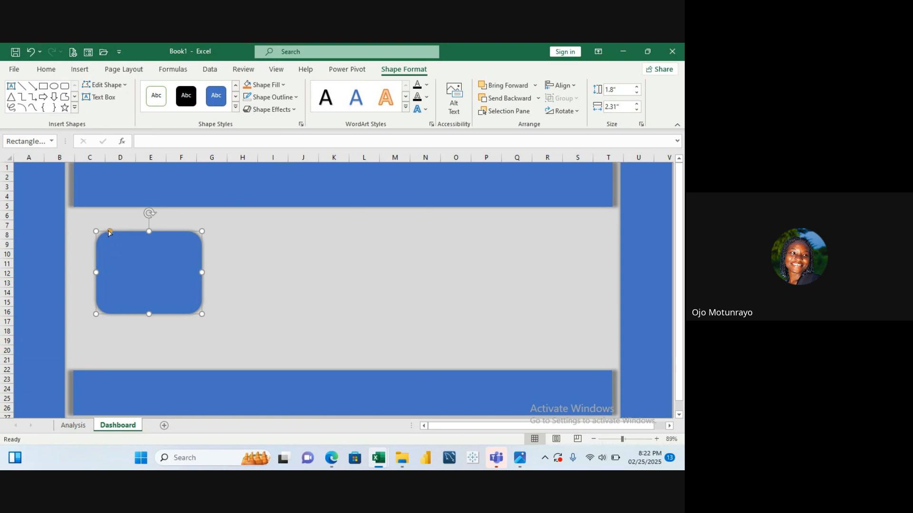
Tighten the rounded rectangle's corners, reposition and heighten it to about 2.69" tall, and fill it white
{"action": "left_click_drag", "start_coordinate": [108, 232], "coordinate": [105, 233]}
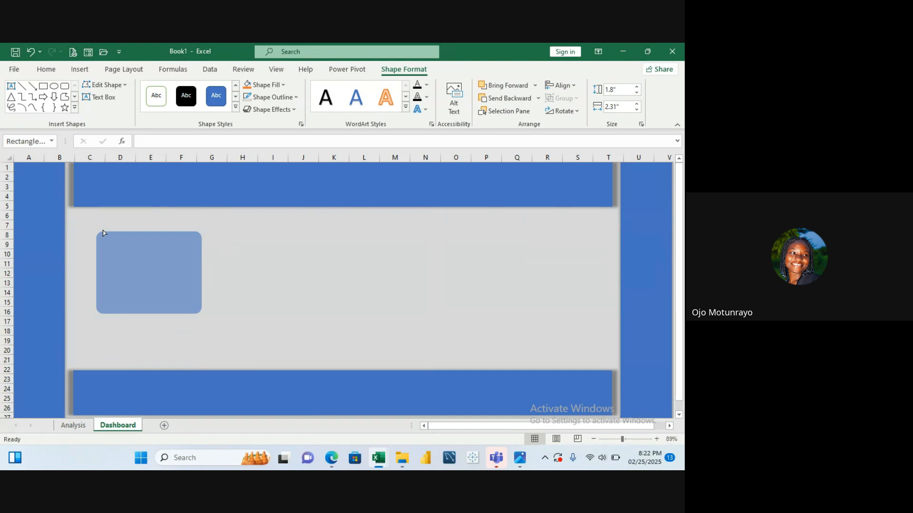
{"action": "left_click_drag", "start_coordinate": [103, 232], "coordinate": [87, 222]}
{"action": "left_click_drag", "start_coordinate": [104, 237], "coordinate": [133, 200]}
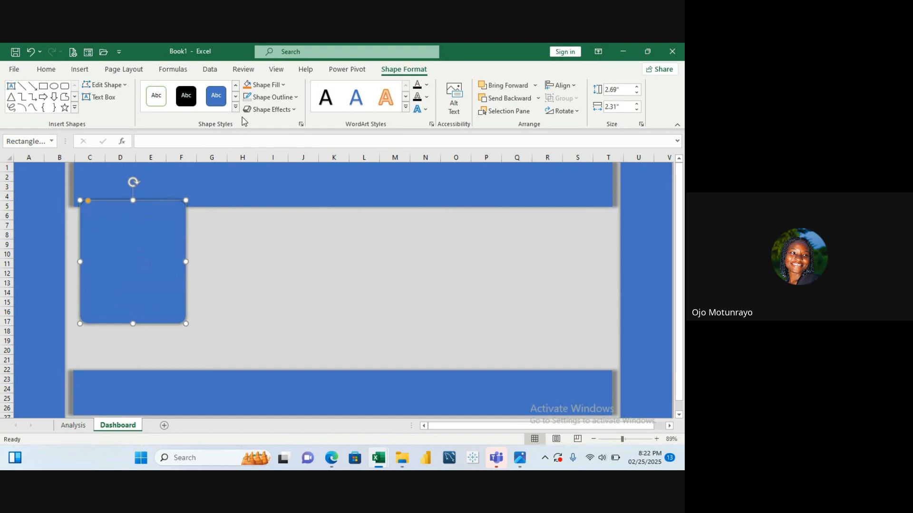
{"action": "left_click", "coordinate": [285, 88]}
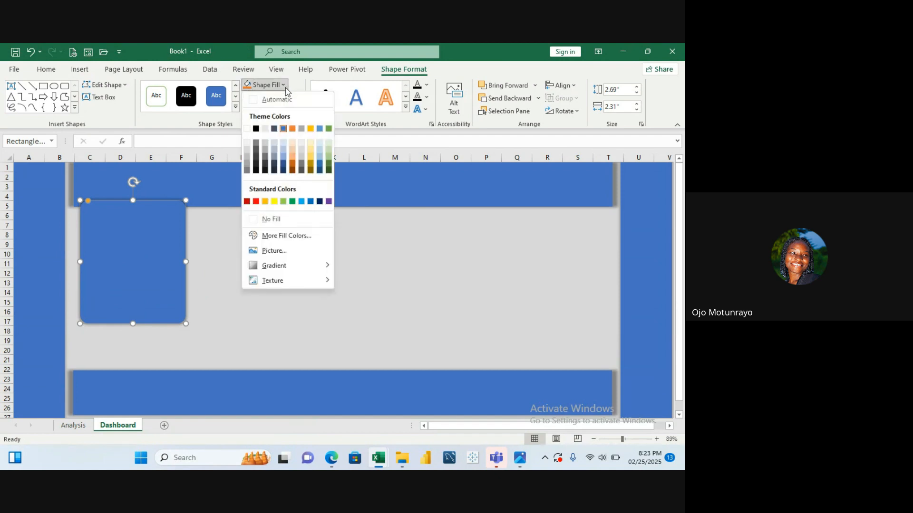
{"action": "left_click", "coordinate": [247, 128]}
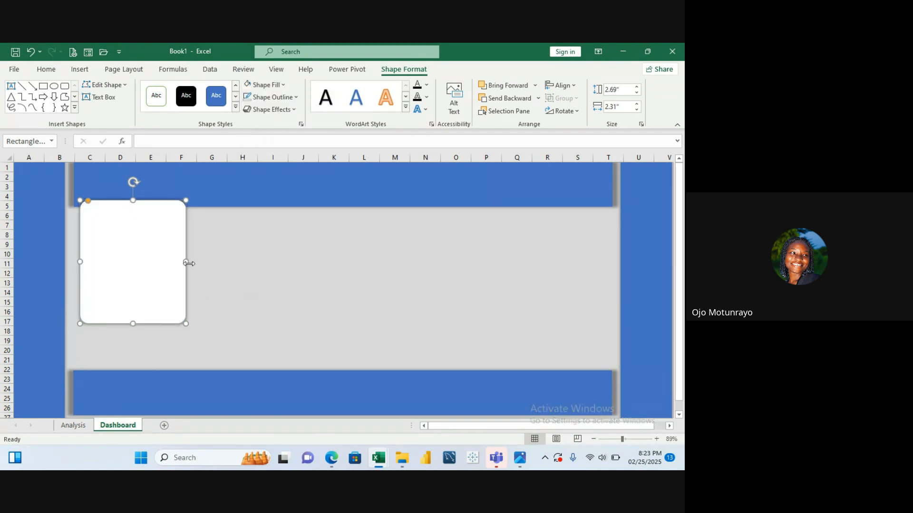
Enlarge the white card to about 4.55" high by 5.85" wide, keeping its corners only slightly rounded
{"action": "left_click_drag", "start_coordinate": [228, 251], "coordinate": [278, 259]}
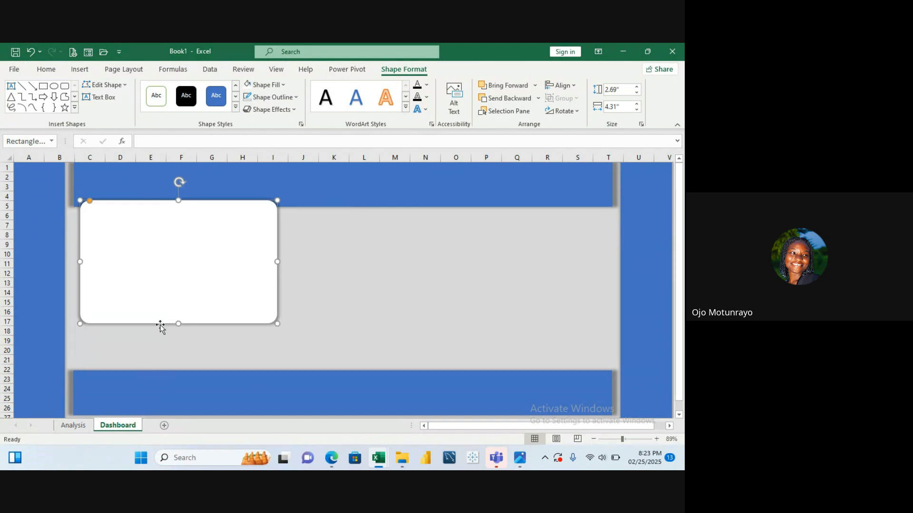
{"action": "left_click_drag", "start_coordinate": [180, 327], "coordinate": [168, 402]}
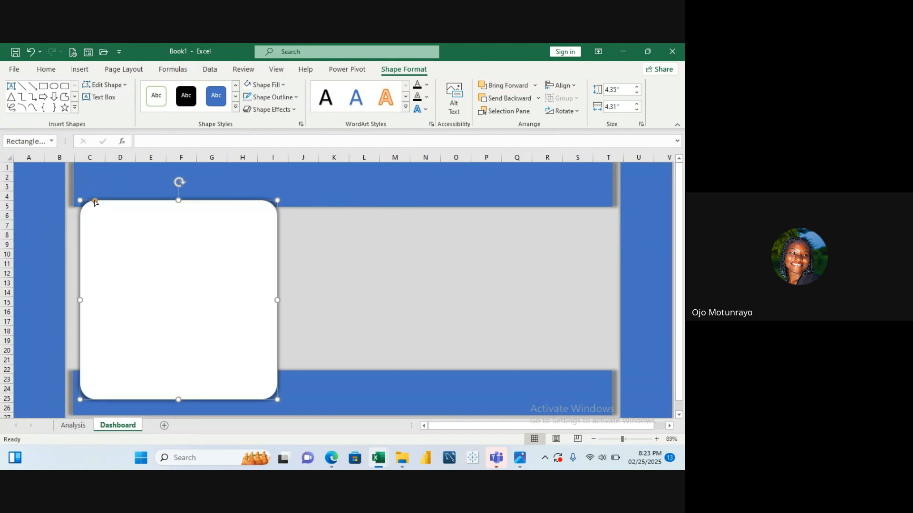
{"action": "left_click_drag", "start_coordinate": [92, 201], "coordinate": [86, 201]}
{"action": "left_click_drag", "start_coordinate": [130, 246], "coordinate": [127, 235]}
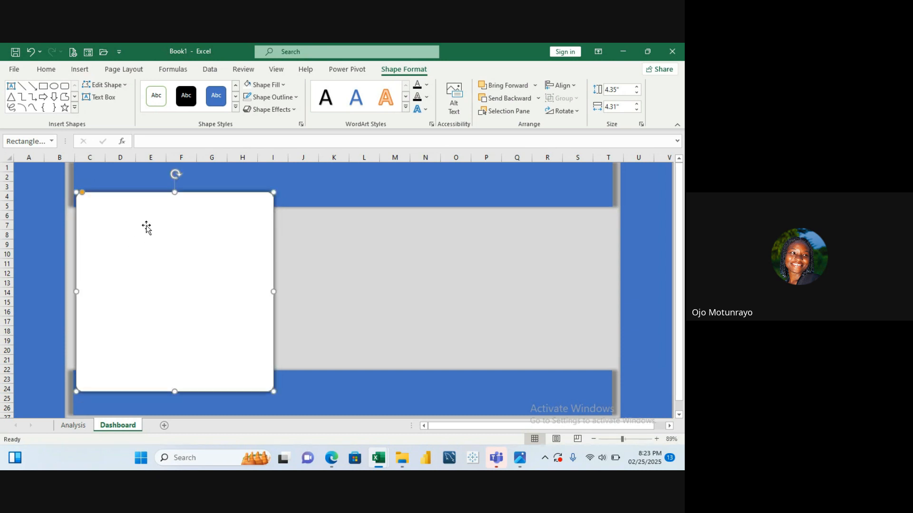
{"action": "left_click_drag", "start_coordinate": [174, 192], "coordinate": [175, 183]}
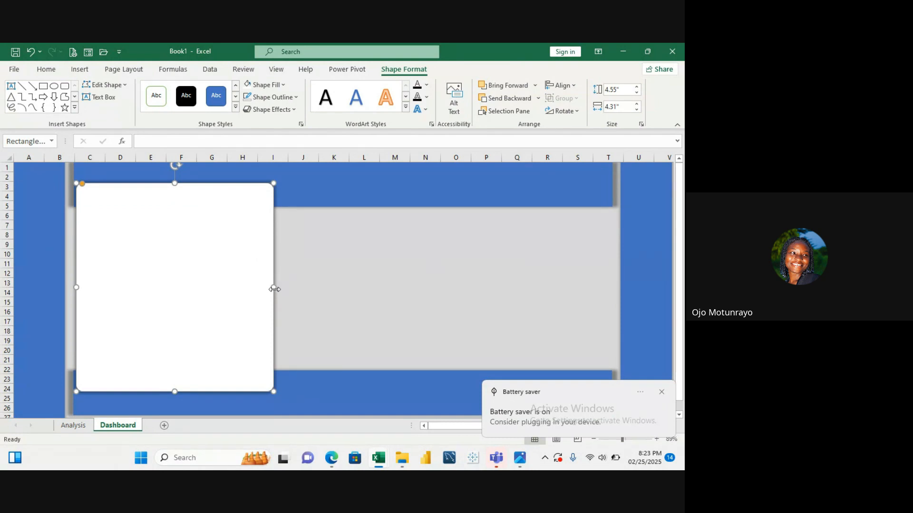
{"action": "left_click_drag", "start_coordinate": [275, 289], "coordinate": [344, 283]}
Move the lower blue band down one row so that it starts at row 23
{"action": "scroll", "coordinate": [248, 359], "scroll_direction": "down", "scroll_amount": 2}
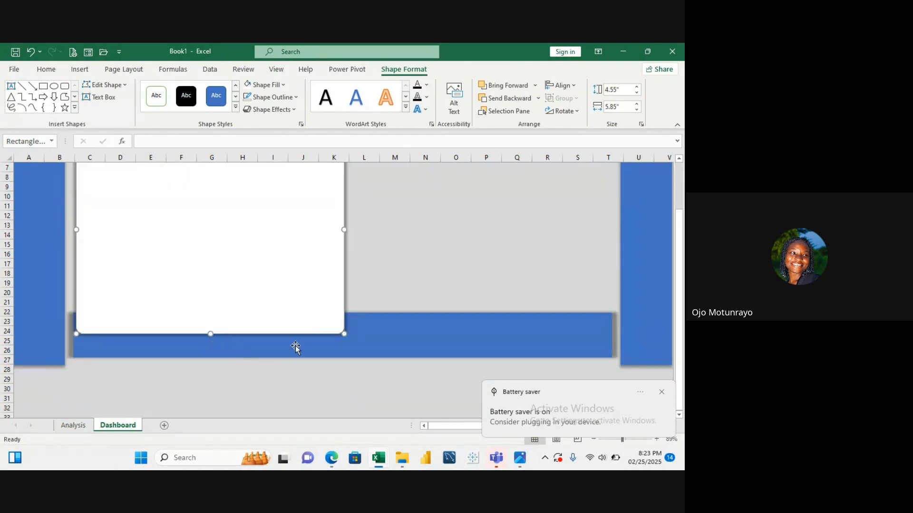
{"action": "left_click_drag", "start_coordinate": [427, 340], "coordinate": [428, 351]}
{"action": "left_click", "coordinate": [488, 267]}
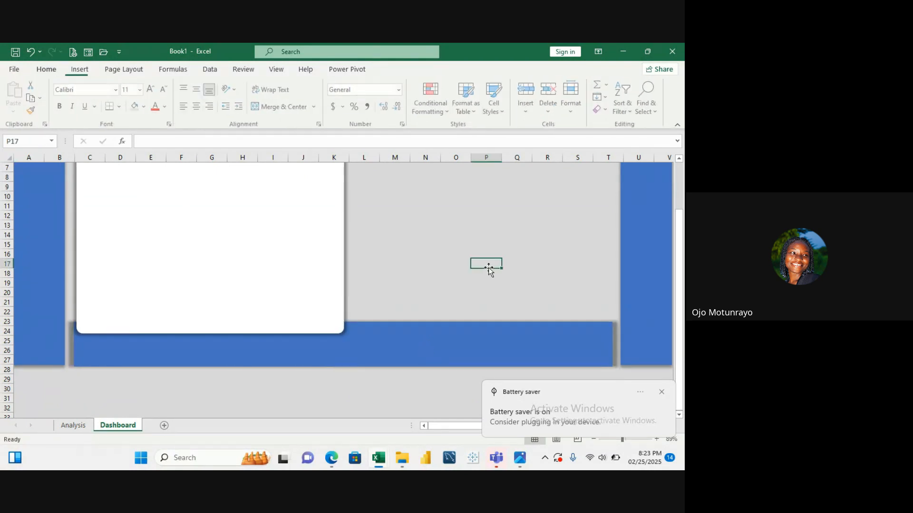
{"action": "key", "text": "ctrl+Up"}
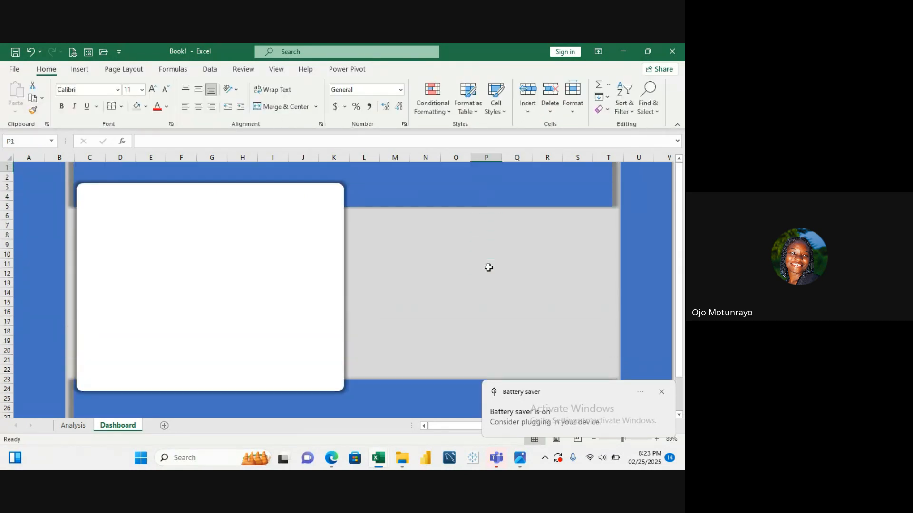
Shift the white card slightly left and extend its height so it spans about rows 3 to 25
{"action": "left_click_drag", "start_coordinate": [275, 254], "coordinate": [270, 252]}
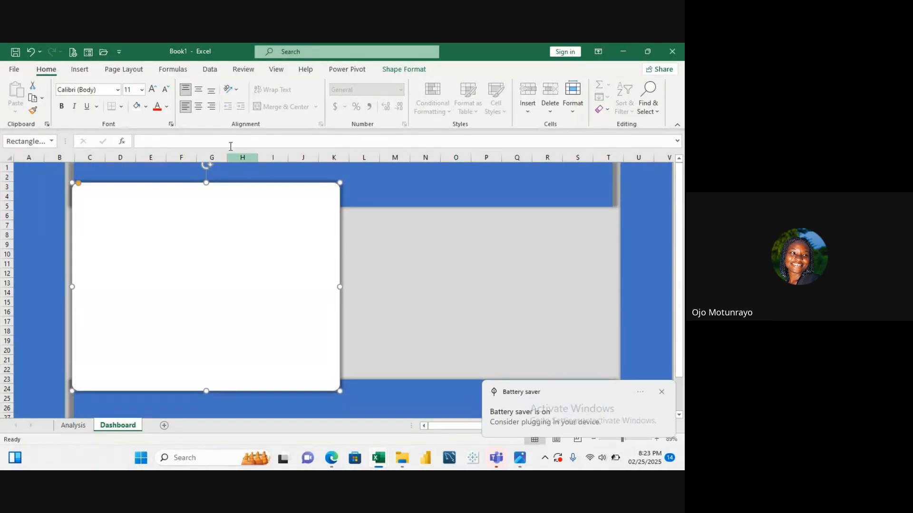
{"action": "left_click_drag", "start_coordinate": [206, 182], "coordinate": [206, 181]}
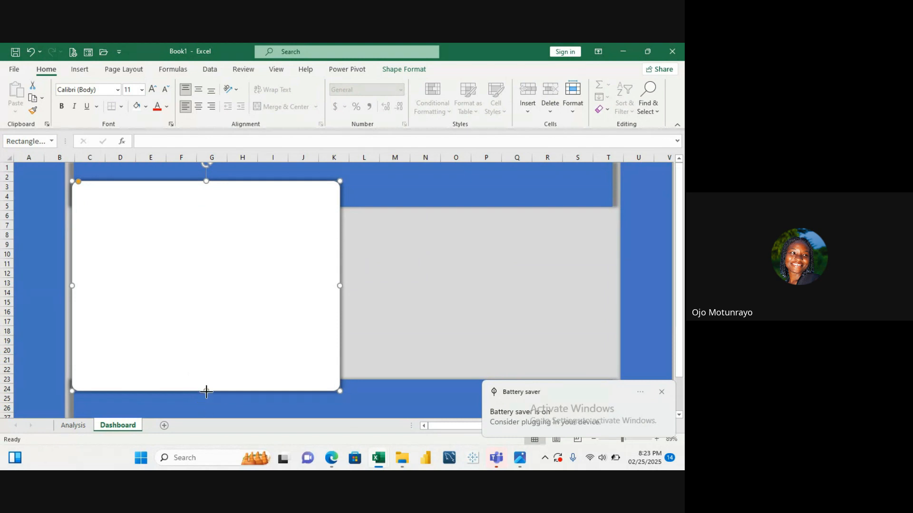
{"action": "left_click_drag", "start_coordinate": [206, 392], "coordinate": [201, 345]}
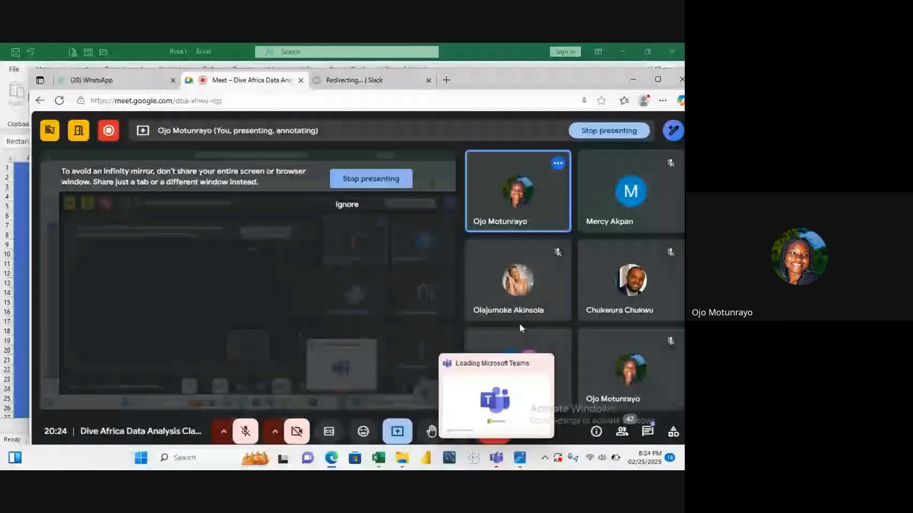
Check the presenting options of the Google Meet call and return to the Book1 workbook in Excel
{"action": "mouse_move", "coordinate": [378, 457]}
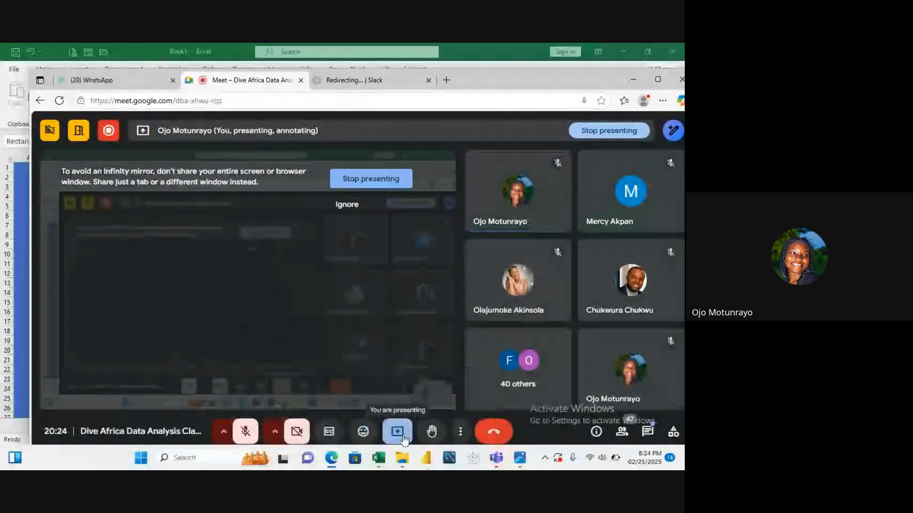
{"action": "left_click", "coordinate": [403, 438]}
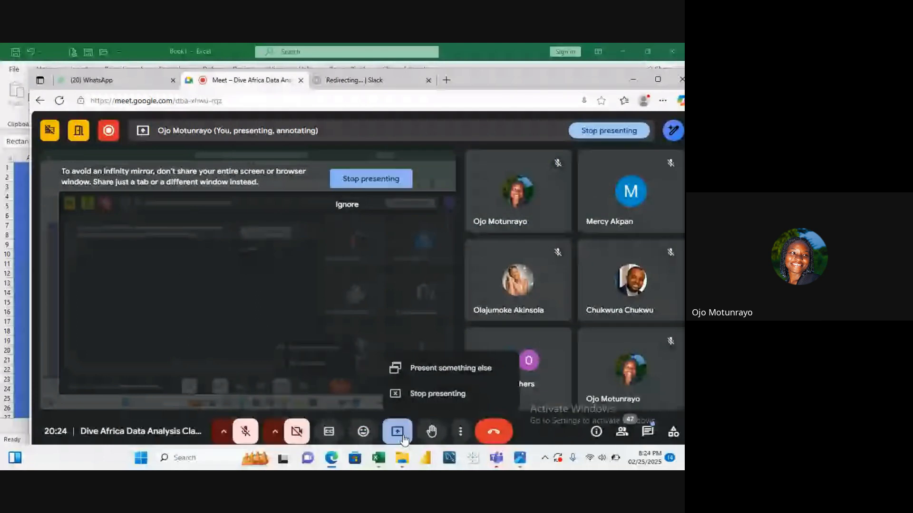
{"action": "left_click", "coordinate": [399, 432]}
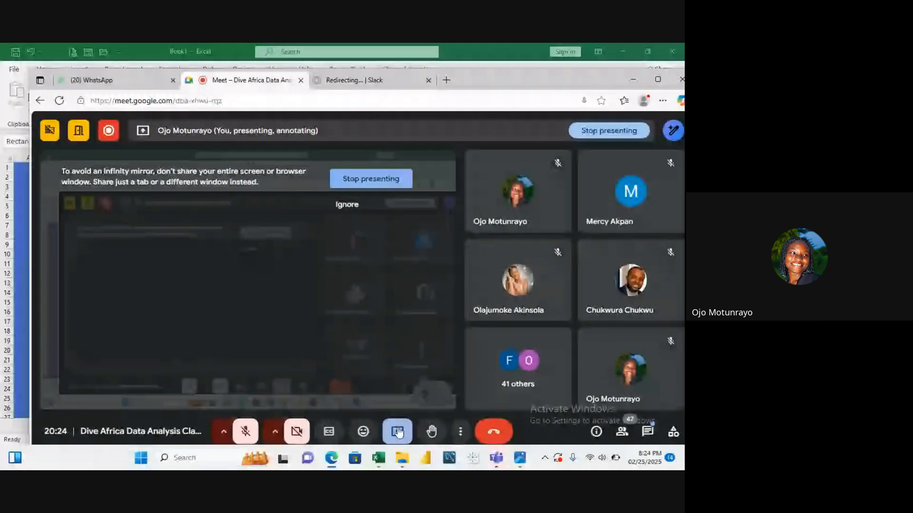
{"action": "mouse_move", "coordinate": [378, 458]}
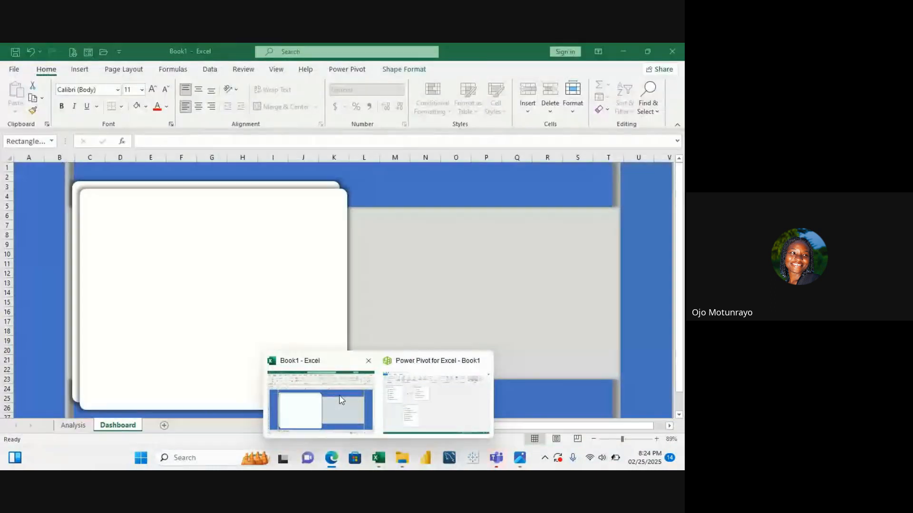
{"action": "left_click", "coordinate": [339, 397]}
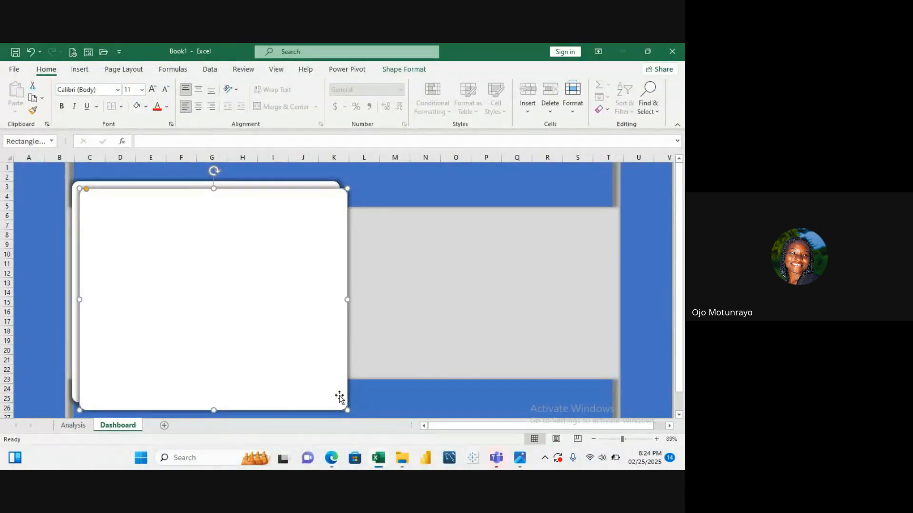
Place the duplicate white card beside the first one, starting at column L, and heighten it to span rows 2 to 26
{"action": "left_click_drag", "start_coordinate": [330, 290], "coordinate": [611, 283]}
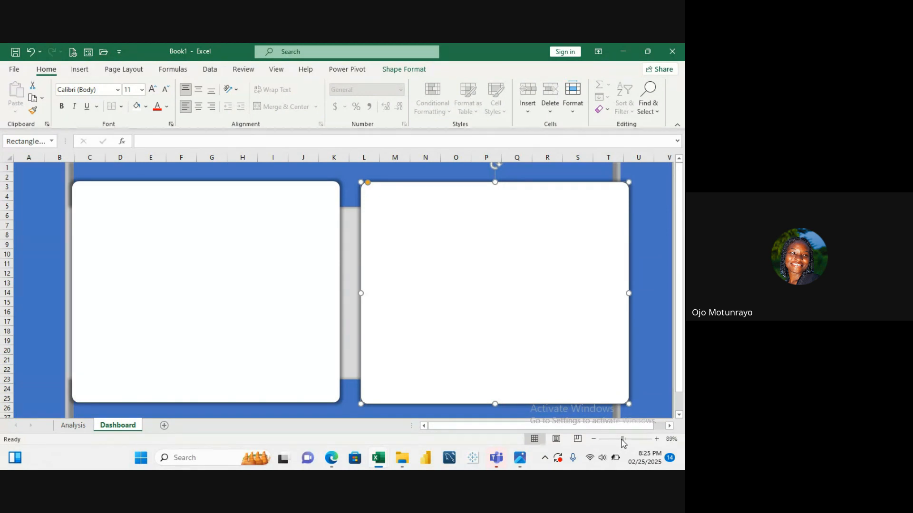
{"action": "left_click_drag", "start_coordinate": [622, 440], "coordinate": [619, 440]}
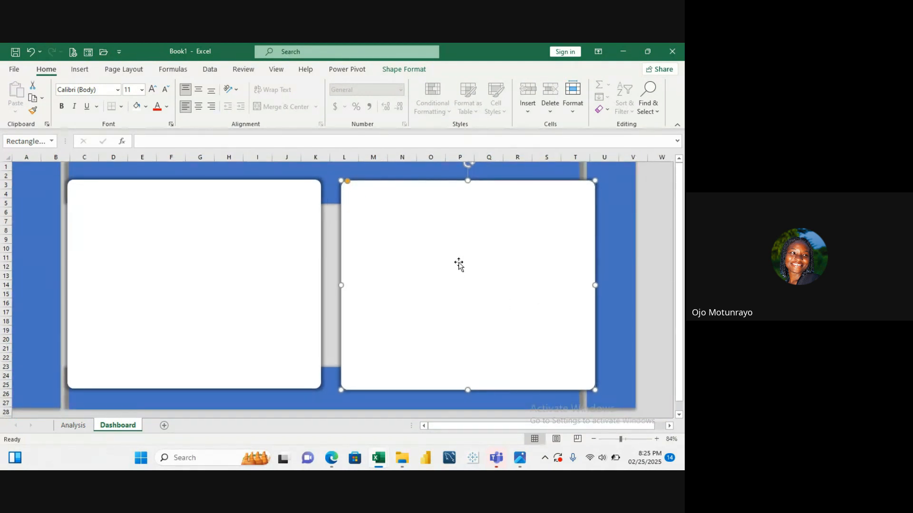
{"action": "left_click_drag", "start_coordinate": [468, 180], "coordinate": [466, 170]}
{"action": "scroll", "coordinate": [489, 318], "scroll_direction": "down", "scroll_amount": 1}
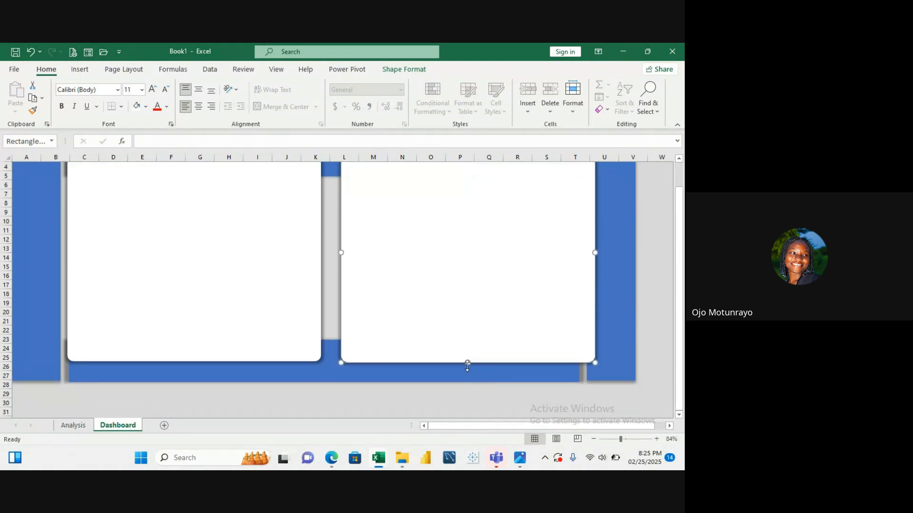
{"action": "left_click_drag", "start_coordinate": [468, 363], "coordinate": [467, 366]}
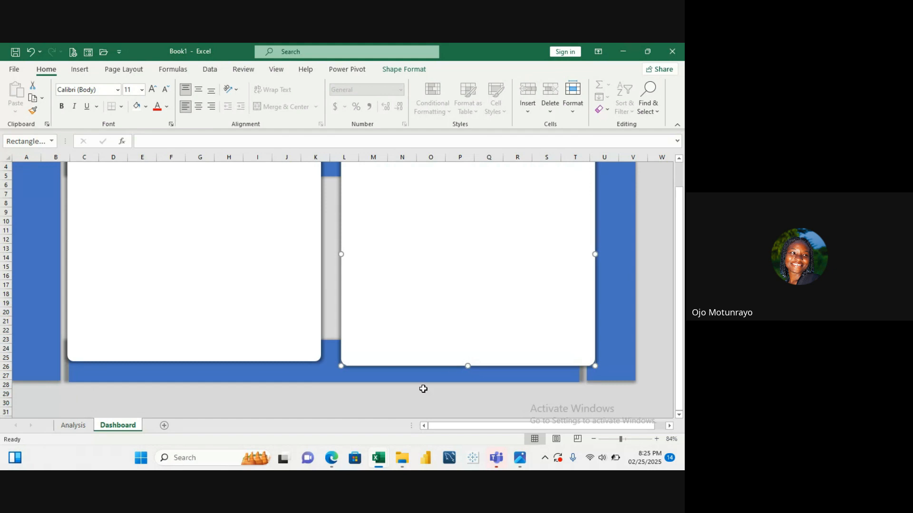
{"action": "left_click", "coordinate": [384, 414]}
{"action": "left_click", "coordinate": [332, 239]}
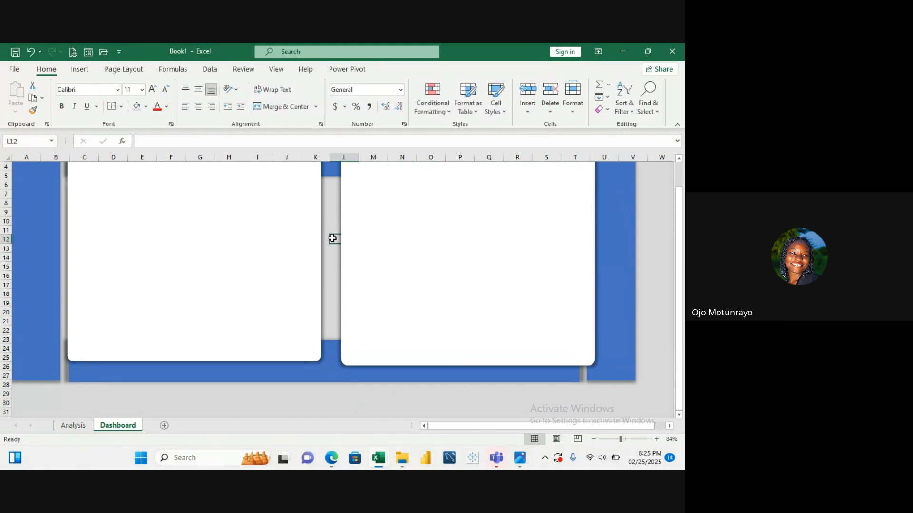
{"action": "key", "text": "ctrl+Up"}
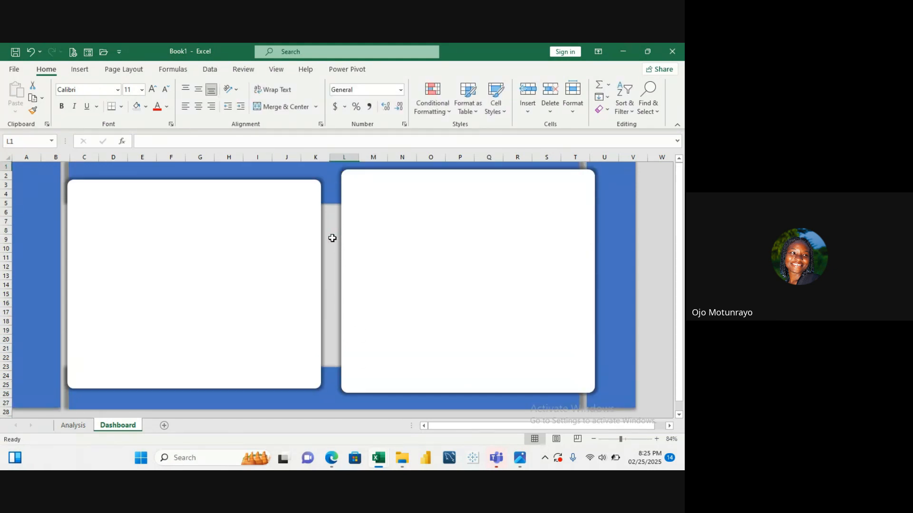
Widen the second white card into column U and extend its lower edge slightly
{"action": "left_click", "coordinate": [382, 240]}
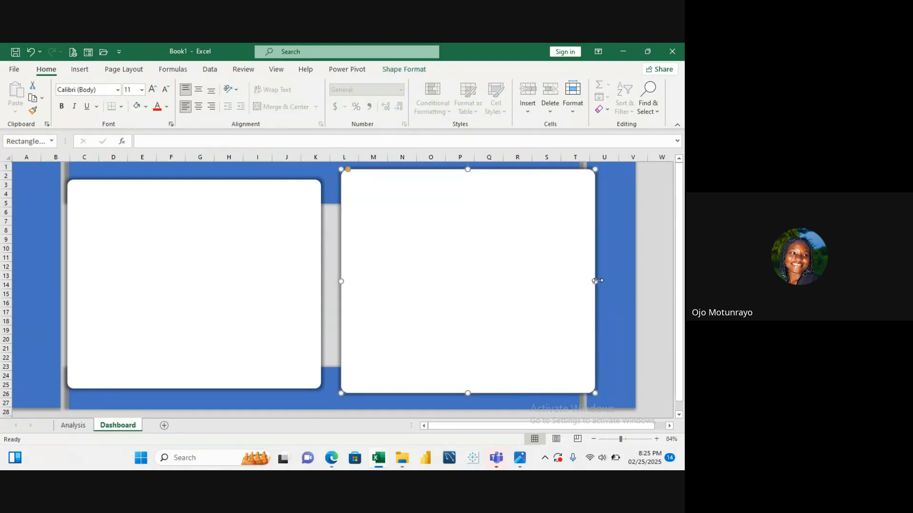
{"action": "left_click_drag", "start_coordinate": [596, 282], "coordinate": [613, 279]}
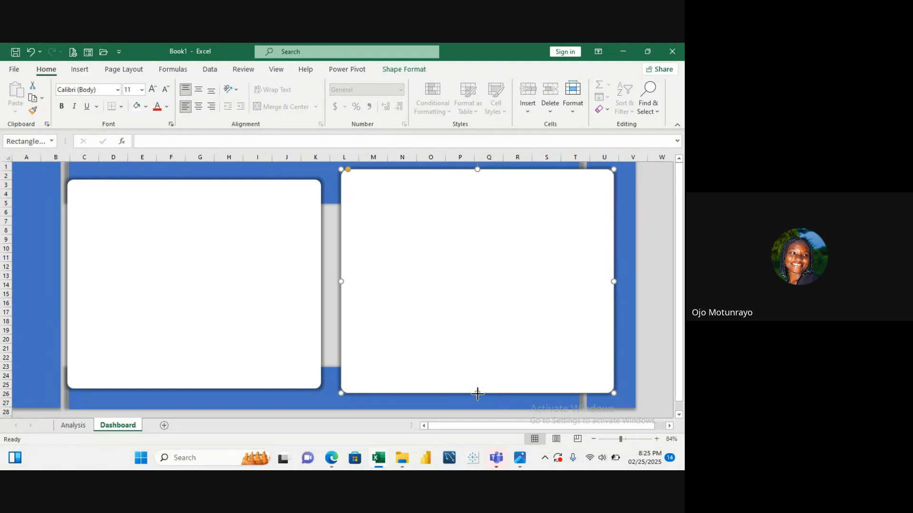
{"action": "left_click_drag", "start_coordinate": [478, 394], "coordinate": [478, 397]}
Widen the first white card to the end of column K and raise its upper edge to row 2
{"action": "left_click", "coordinate": [291, 285]}
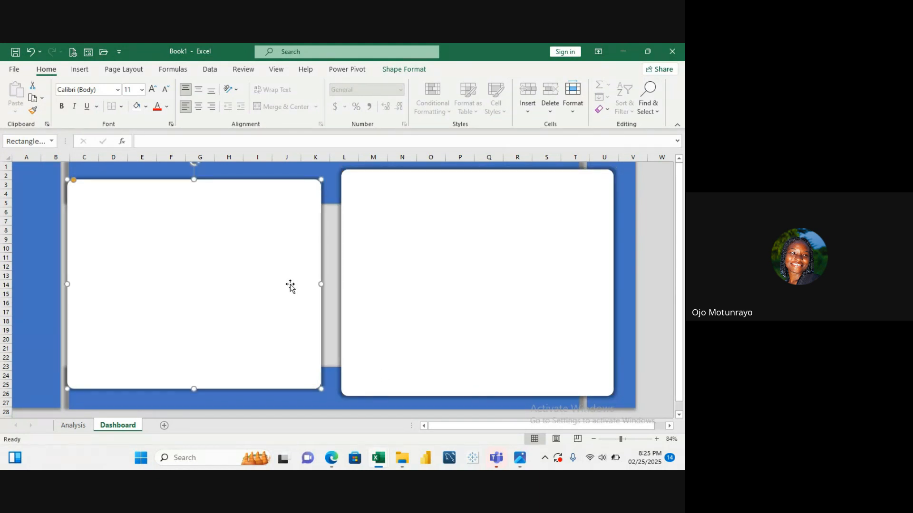
{"action": "left_click_drag", "start_coordinate": [194, 179], "coordinate": [194, 171]}
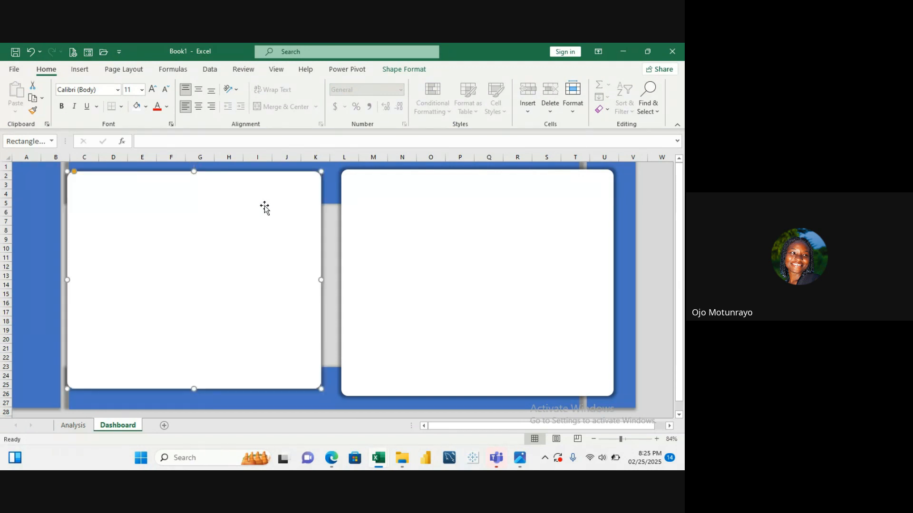
{"action": "left_click_drag", "start_coordinate": [321, 279], "coordinate": [329, 280]}
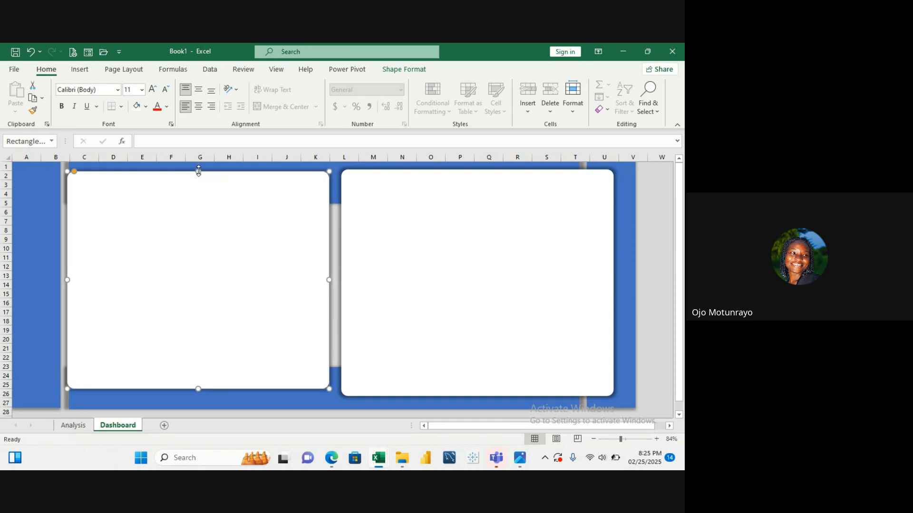
{"action": "left_click_drag", "start_coordinate": [199, 172], "coordinate": [198, 176]}
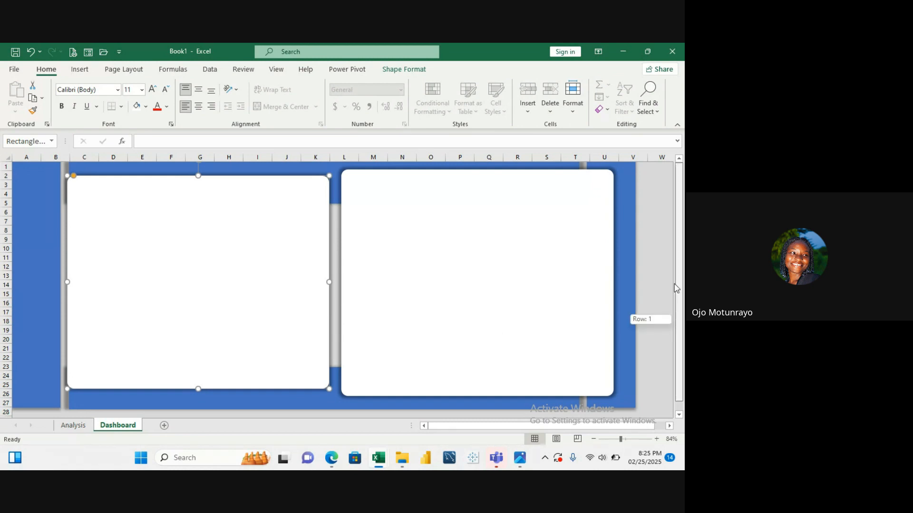
{"action": "left_click", "coordinate": [657, 200]}
{"action": "scroll", "coordinate": [657, 200], "scroll_direction": "right", "scroll_amount": 1}
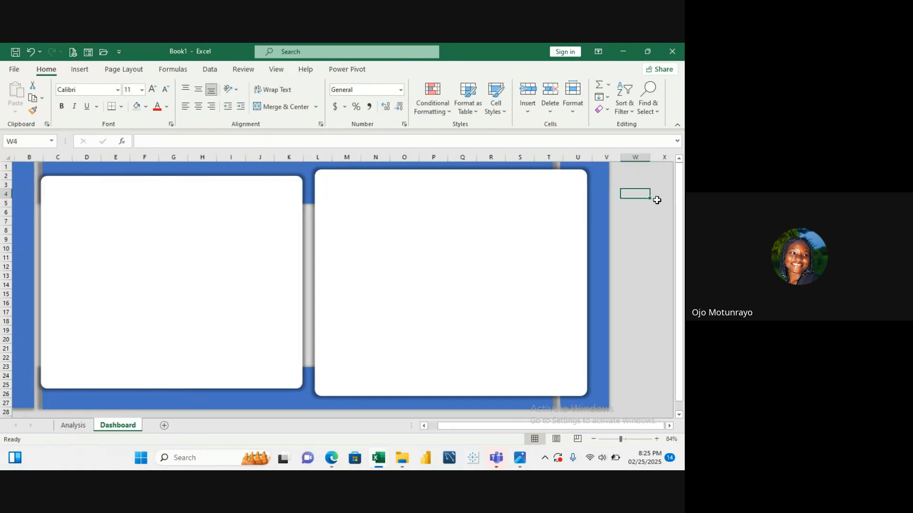
{"action": "key", "text": "Up"}
{"action": "key", "text": "Up"}
{"action": "key", "text": "Left"}
{"action": "key", "text": "Left"}
{"action": "key", "text": "Left"}
{"action": "key", "text": "Left"}
{"action": "key", "text": "Left"}
{"action": "key", "text": "Left"}
{"action": "key", "text": "Left"}
{"action": "key", "text": "Left"}
{"action": "key", "text": "Left"}
{"action": "key", "text": "Left"}
{"action": "key", "text": "Left"}
{"action": "key", "text": "Left"}
{"action": "key", "text": "Left"}
{"action": "key", "text": "Left"}
{"action": "key", "text": "Left"}
{"action": "key", "text": "Left"}
{"action": "key", "text": "Left"}
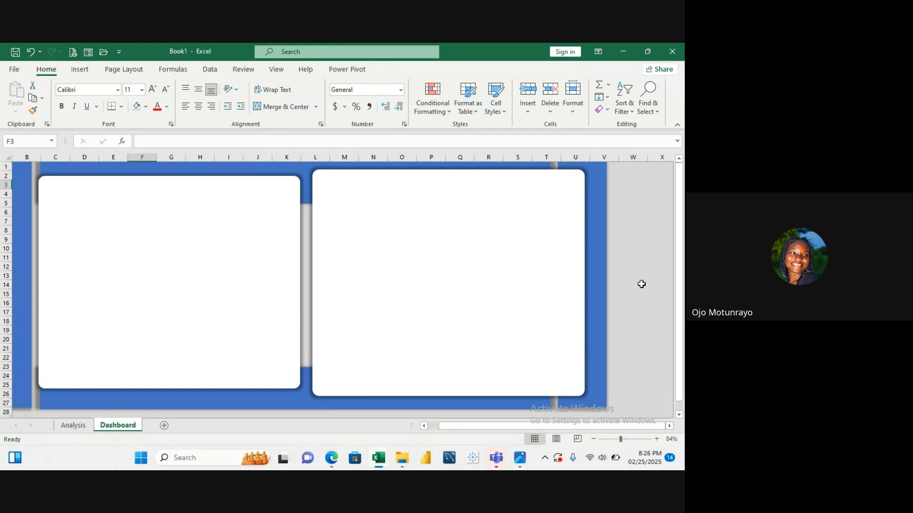
Lower the first white card's upper edge to the start of row 4
{"action": "left_click", "coordinate": [200, 200]}
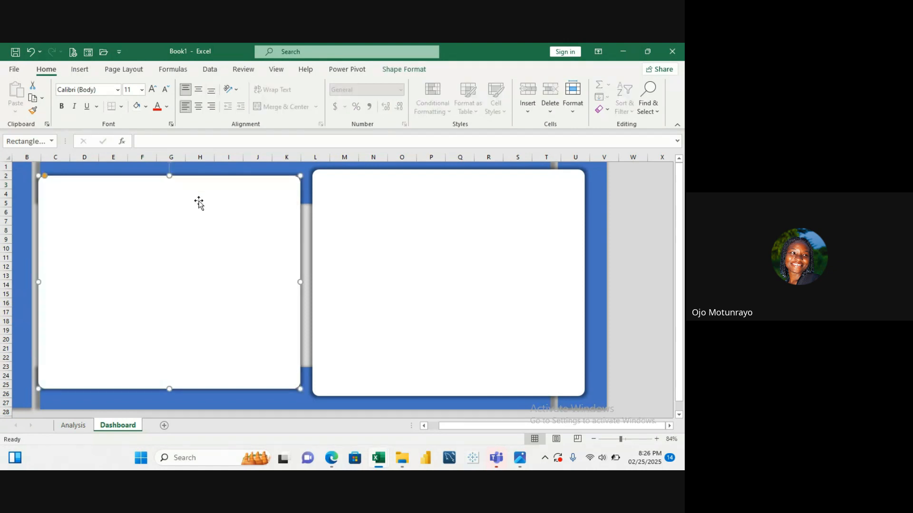
{"action": "mouse_move", "coordinate": [170, 176]}
{"action": "left_mouse_down"}
{"action": "mouse_move", "coordinate": [170, 200]}
{"action": "mouse_move", "coordinate": [170, 190]}
{"action": "left_mouse_up"}
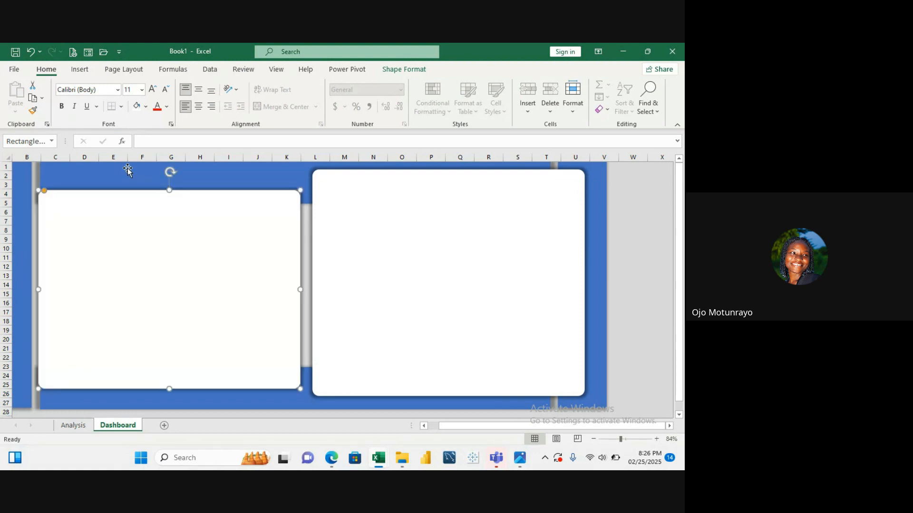
{"action": "left_click", "coordinate": [128, 170]}
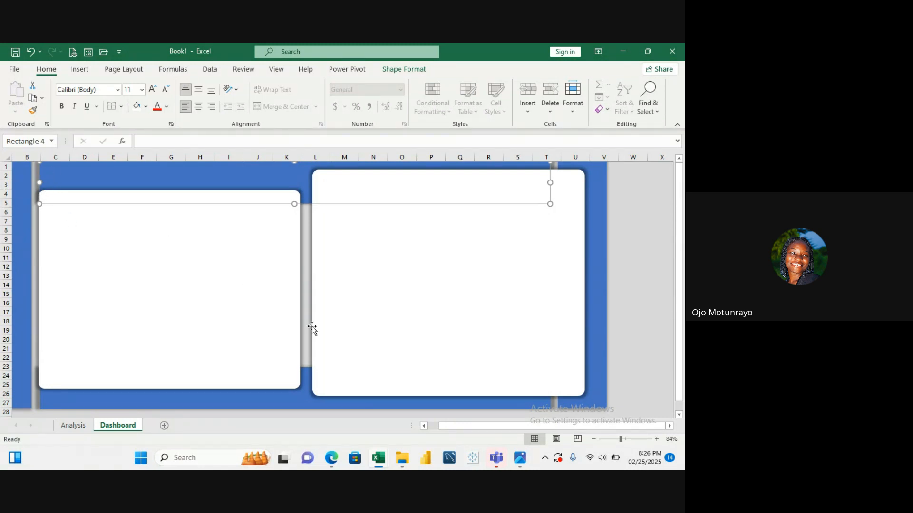
{"action": "left_click", "coordinate": [308, 295]}
{"action": "left_click", "coordinate": [308, 296]}
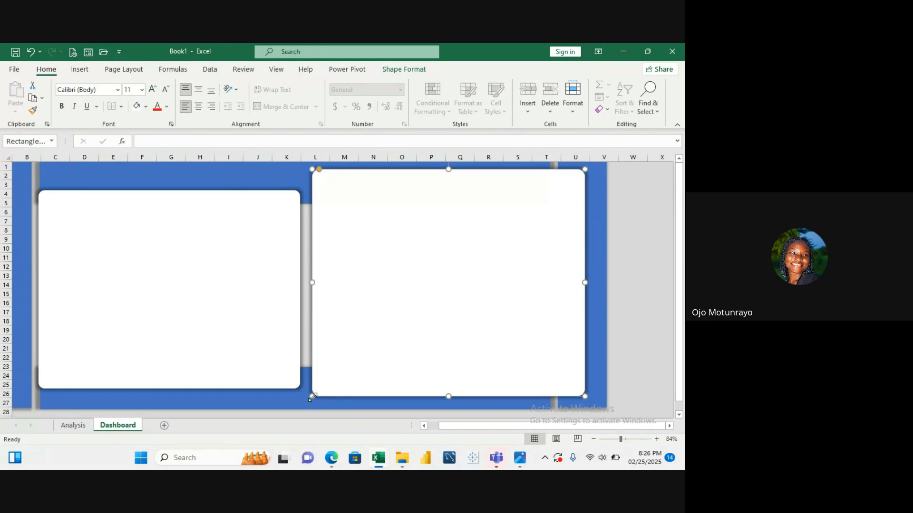
Go back to column A of the Dashboard sheet to view the layout from its first column
{"action": "left_click", "coordinate": [637, 217]}
{"action": "key", "text": "Left"}
{"action": "key", "text": "Left"}
{"action": "key", "text": "Left"}
{"action": "key", "text": "Left"}
{"action": "key", "text": "Left"}
{"action": "key", "text": "Left"}
{"action": "key", "text": "Left"}
{"action": "key", "text": "Left"}
{"action": "key", "text": "Left"}
{"action": "key", "text": "Left"}
{"action": "key", "text": "Left"}
{"action": "key", "text": "Left"}
{"action": "key", "text": "Left"}
{"action": "key", "text": "Left"}
{"action": "key", "text": "Left"}
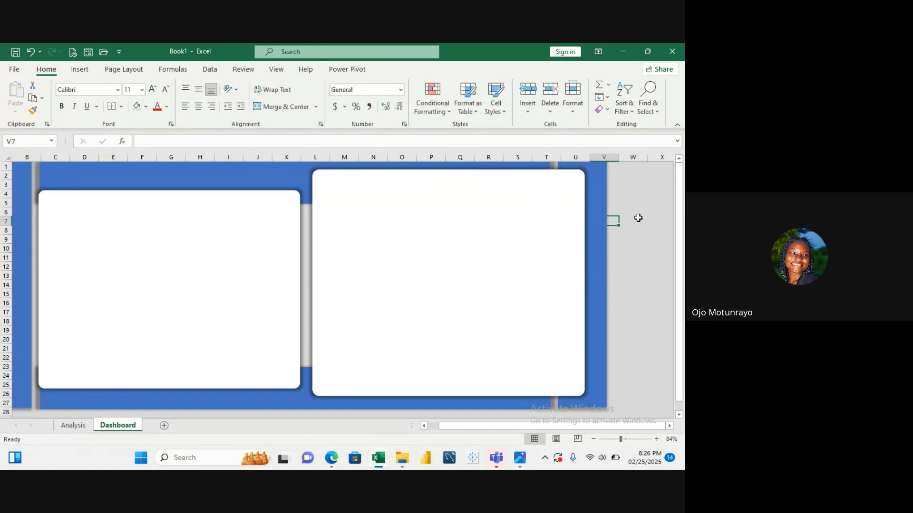
{"action": "key", "text": "Left"}
{"action": "key", "text": "Left"}
{"action": "key", "text": "Left"}
{"action": "key", "text": "Left"}
{"action": "key", "text": "Left"}
{"action": "key", "text": "Left"}
{"action": "key", "text": "Left"}
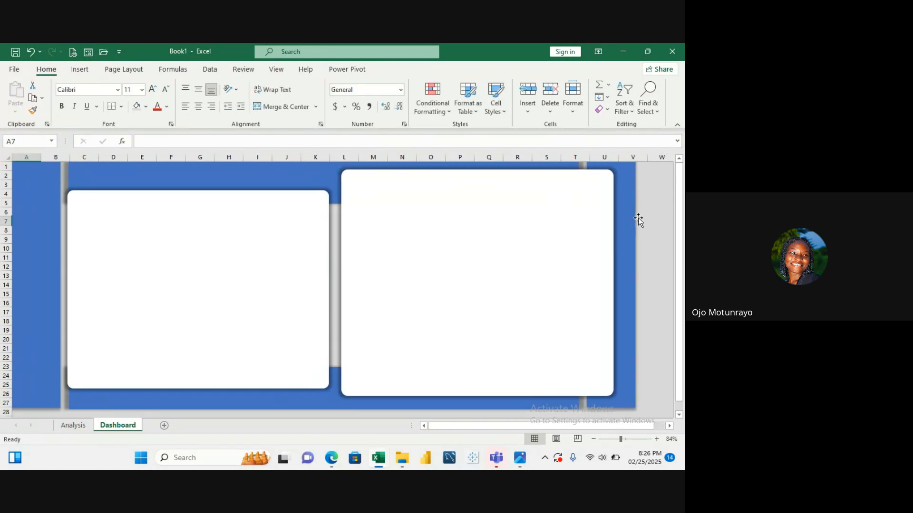
{"action": "left_click", "coordinate": [47, 186]}
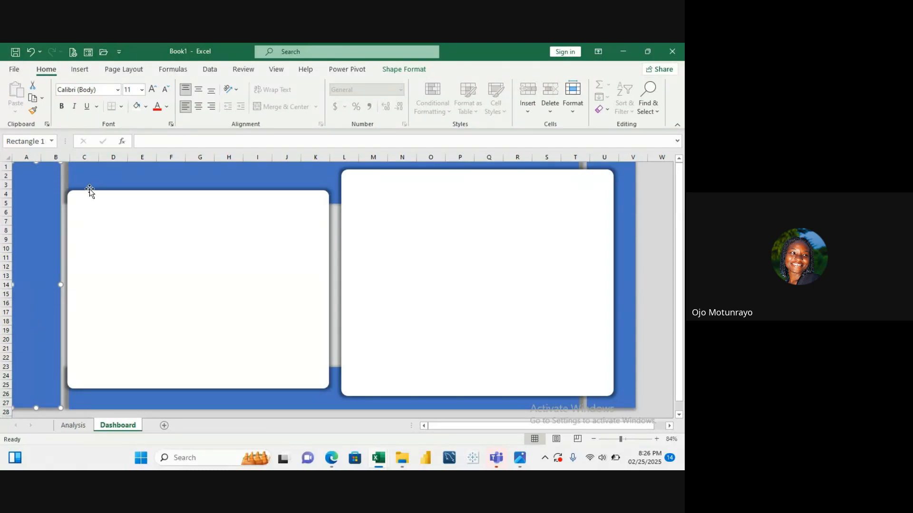
{"action": "left_click", "coordinate": [121, 171]}
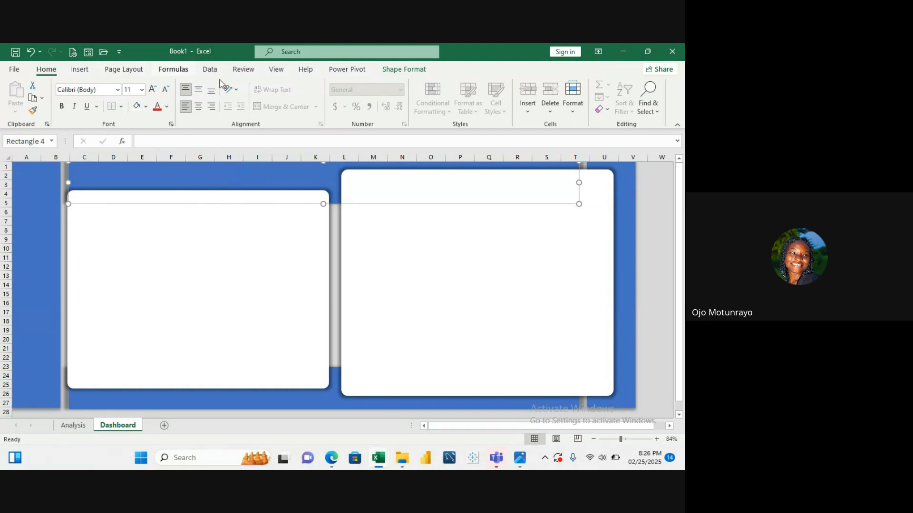
{"action": "left_click", "coordinate": [79, 70]}
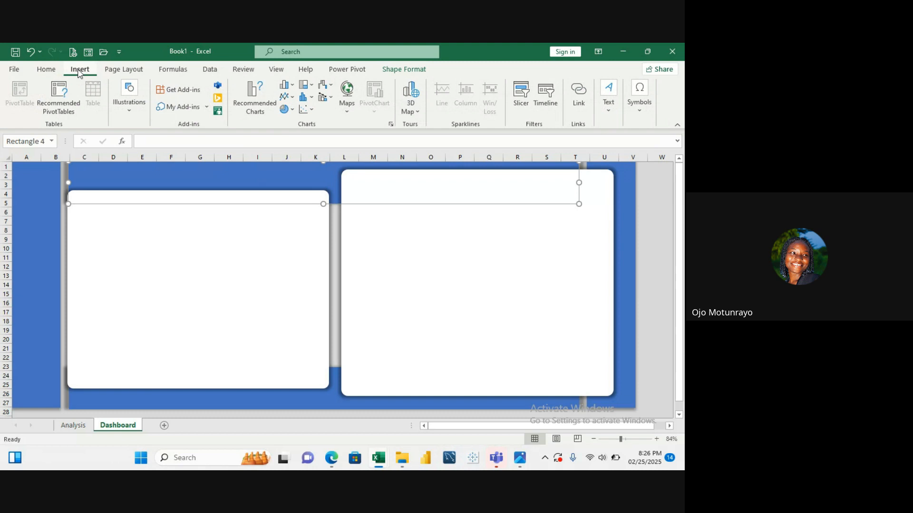
{"action": "left_click", "coordinate": [128, 108]}
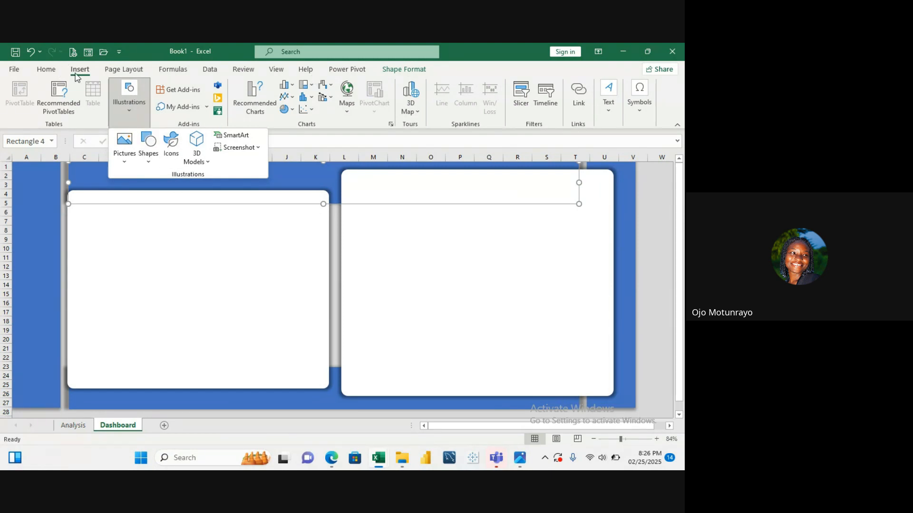
{"action": "left_click", "coordinate": [55, 69]}
{"action": "left_click", "coordinate": [54, 69]}
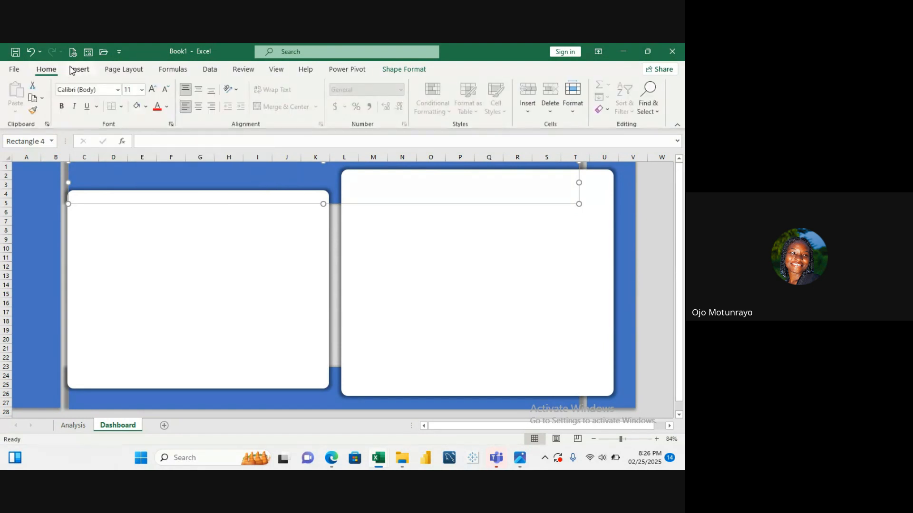
Insert a text box in the blue header band from column C to I, rows 1 to 3, and enter "Sales Analysis"
{"action": "left_click", "coordinate": [80, 70]}
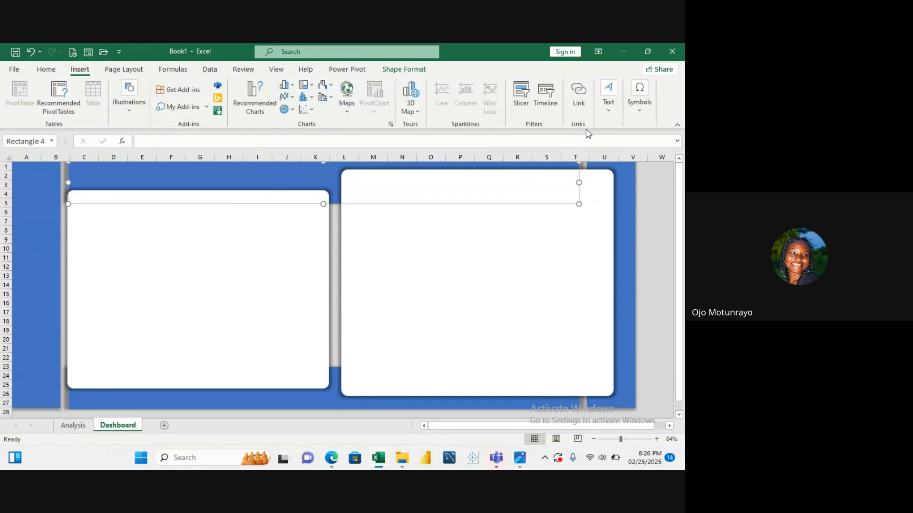
{"action": "left_click", "coordinate": [611, 110]}
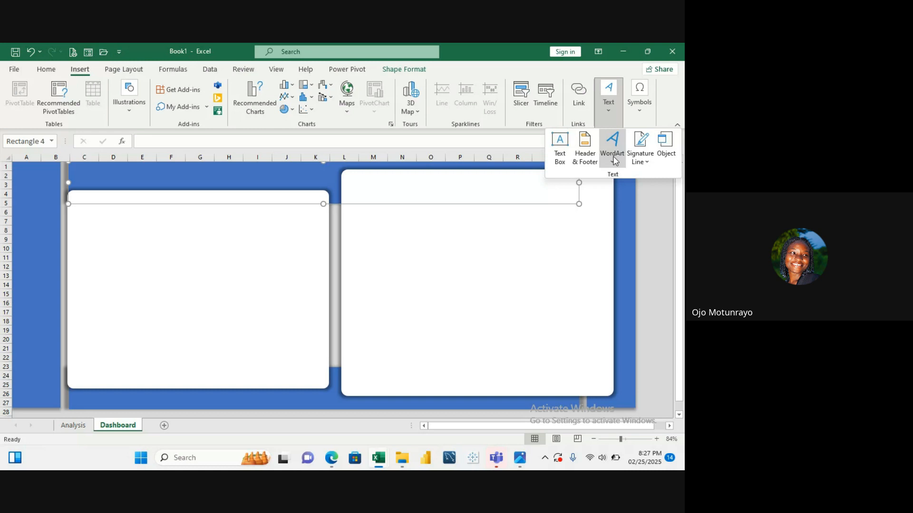
{"action": "left_click", "coordinate": [561, 145]}
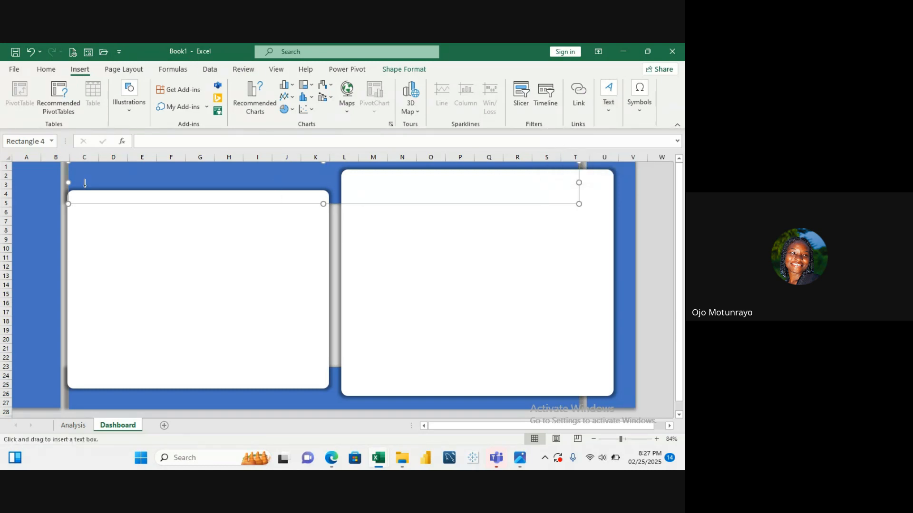
{"action": "left_click_drag", "start_coordinate": [79, 174], "coordinate": [257, 184]}
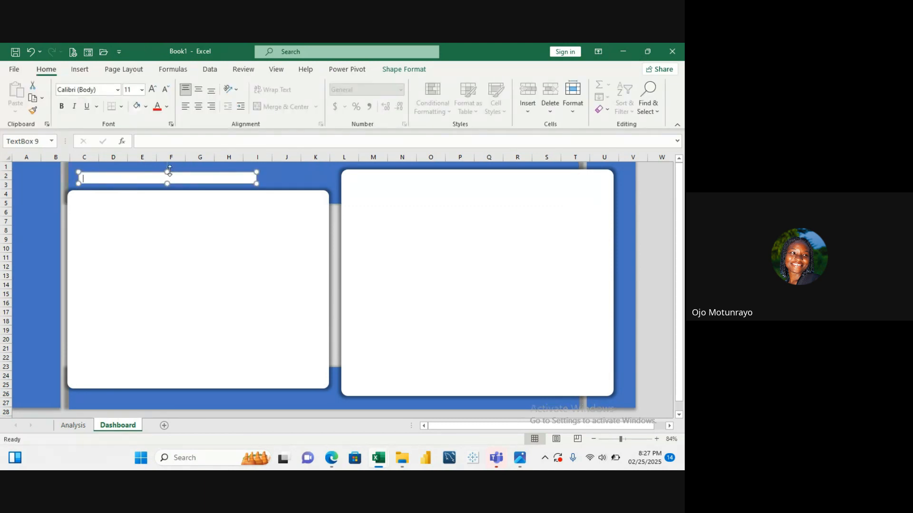
{"action": "left_click_drag", "start_coordinate": [167, 171], "coordinate": [167, 165]}
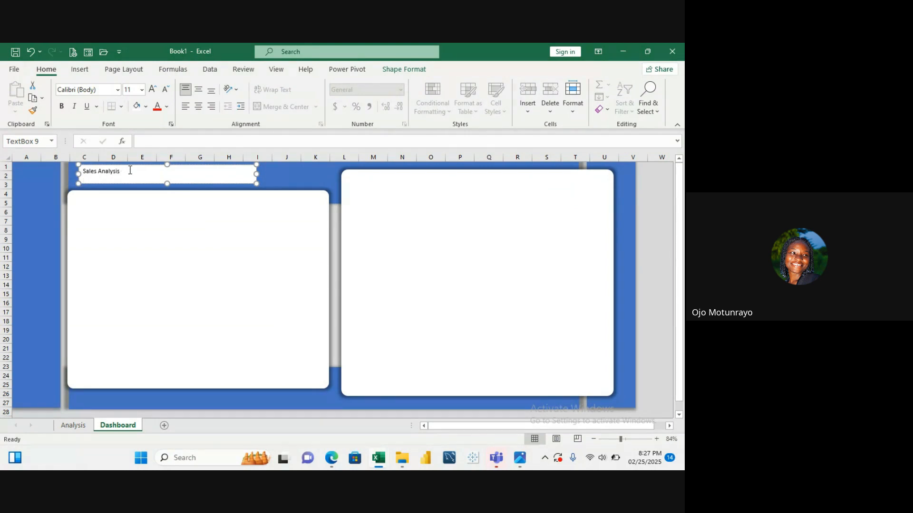
Append "-2022" to the text in the header text box
{"action": "key", "text": "ctrl+shift+Left"}
{"action": "key", "text": "ctrl+shift+Left"}
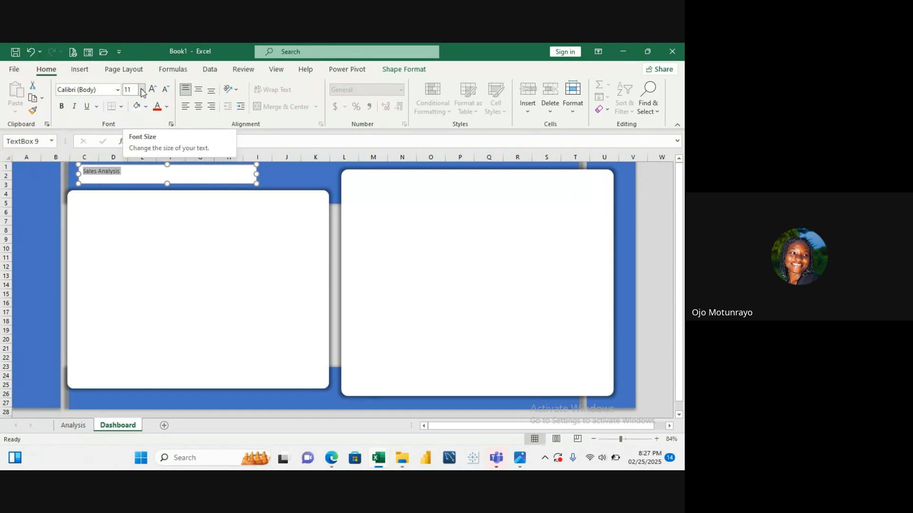
{"action": "left_click", "coordinate": [127, 175]}
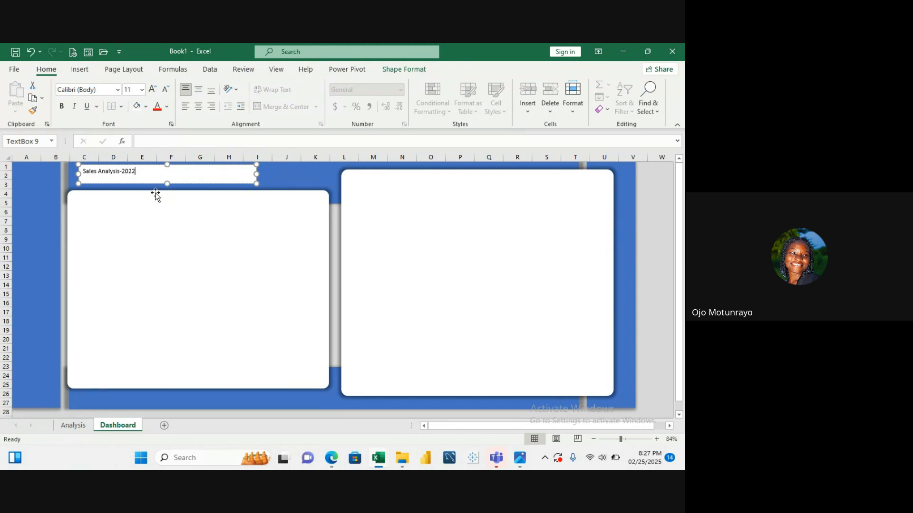
Change the font of the entire "Sales Analysis-2022" title to Constantia
{"action": "triple_click", "coordinate": [102, 178]}
{"action": "left_click", "coordinate": [118, 91]}
{"action": "left_click", "coordinate": [118, 91]}
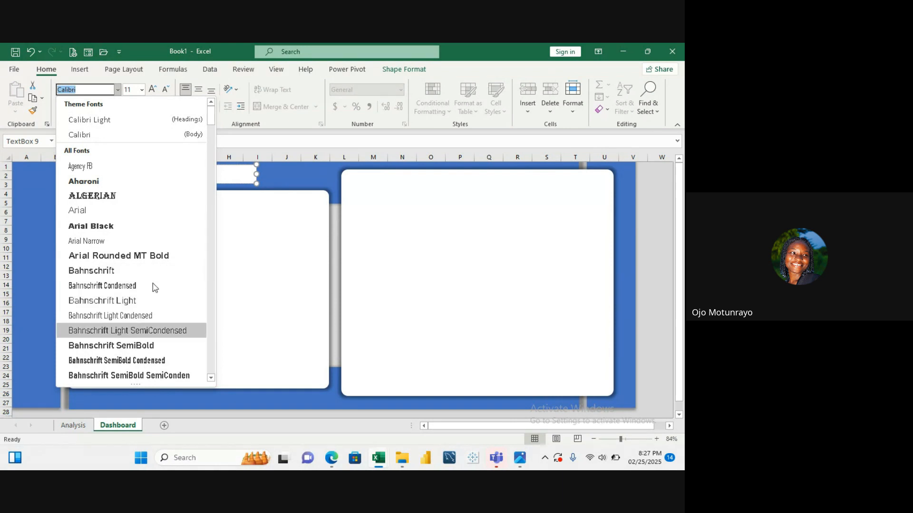
{"action": "mouse_move", "coordinate": [215, 116]}
{"action": "left_mouse_down"}
{"action": "mouse_move", "coordinate": [214, 200]}
{"action": "mouse_move", "coordinate": [213, 138]}
{"action": "mouse_move", "coordinate": [213, 166]}
{"action": "left_mouse_up"}
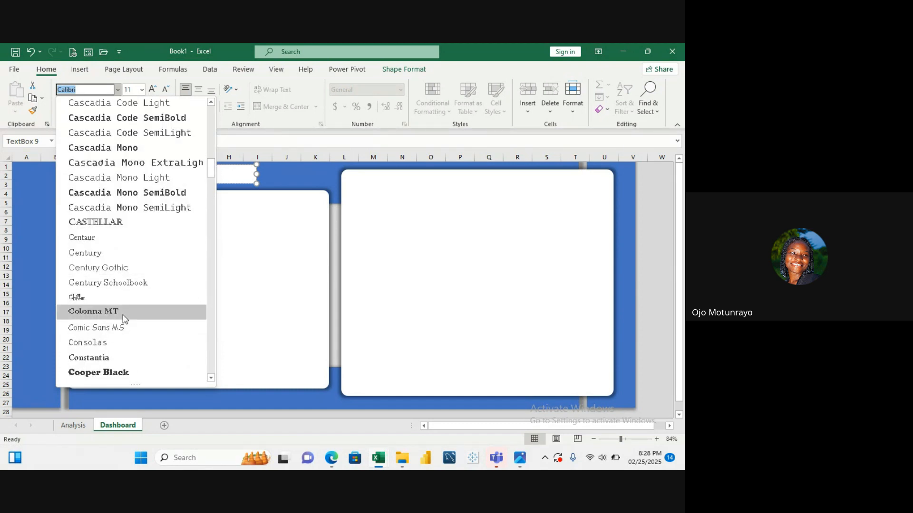
{"action": "left_click", "coordinate": [119, 359]}
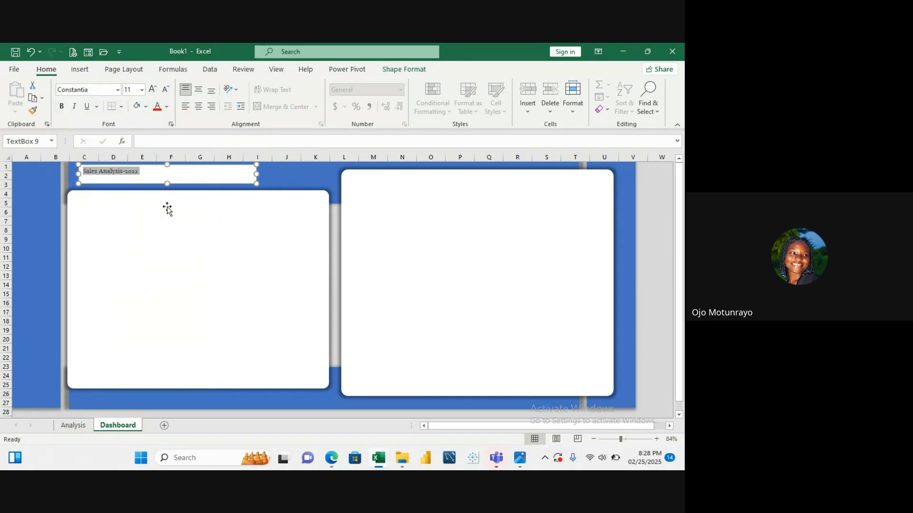
Try to set the title's font size to 24 with the text cursor placed after the title
{"action": "left_click", "coordinate": [144, 91]}
{"action": "left_click", "coordinate": [195, 267]}
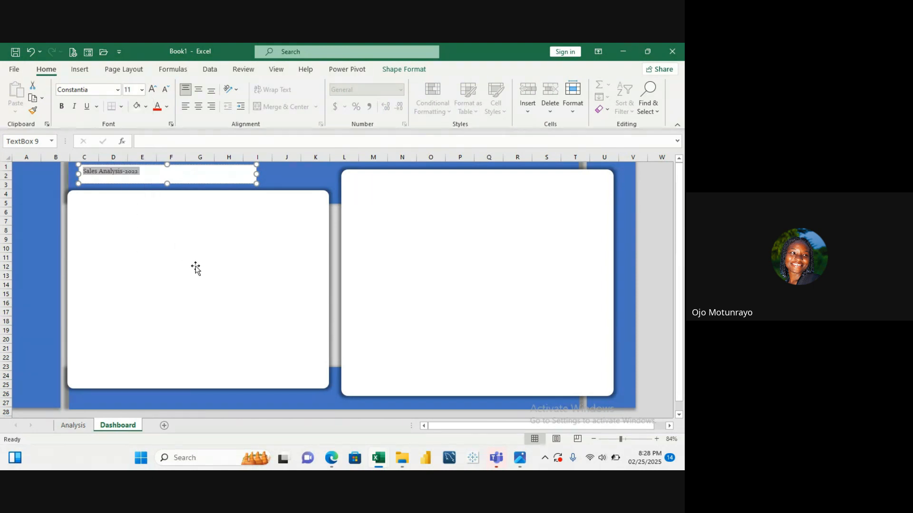
{"action": "left_click", "coordinate": [177, 172]}
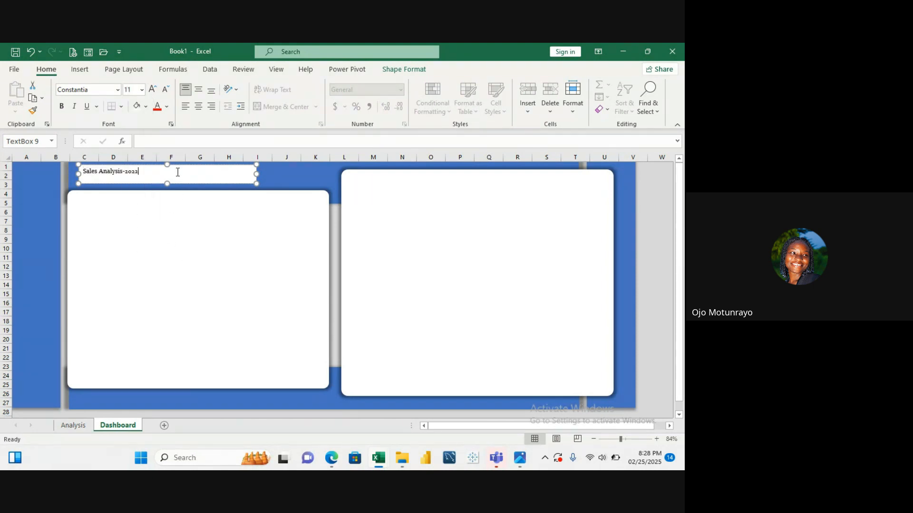
{"action": "left_click", "coordinate": [144, 91]}
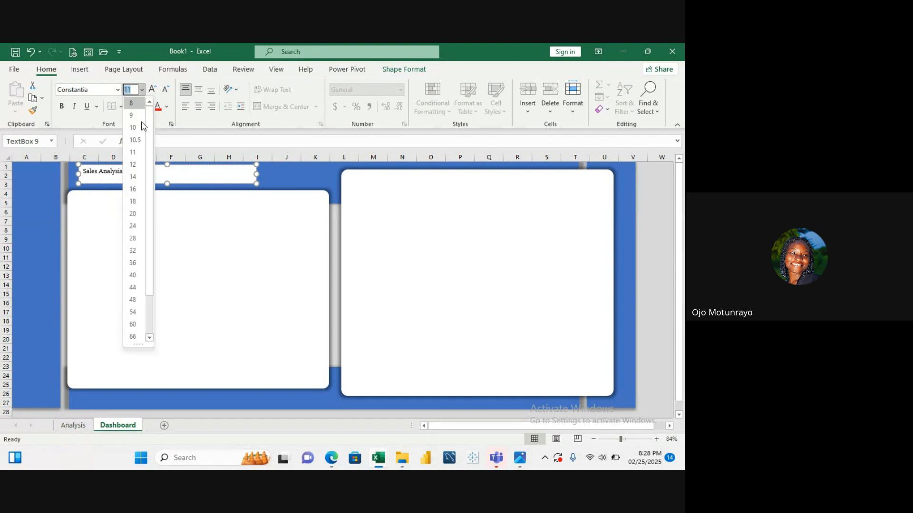
{"action": "left_click", "coordinate": [134, 226]}
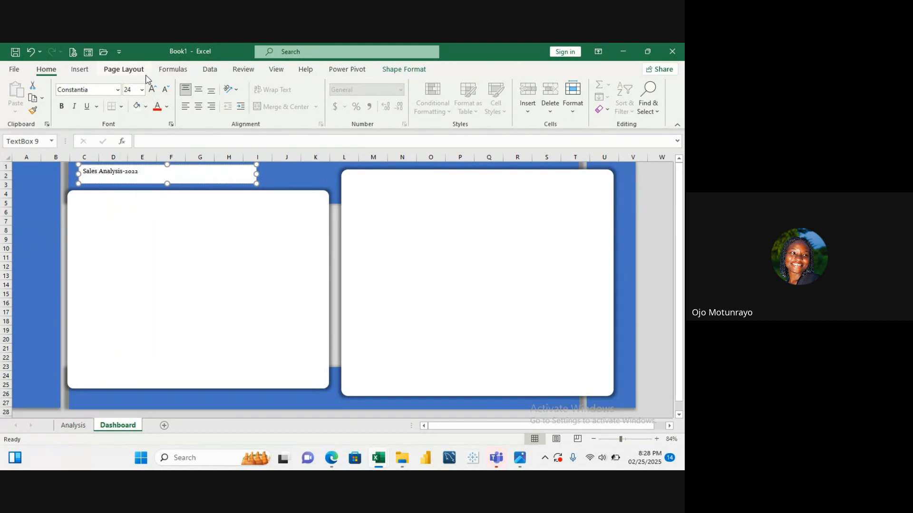
{"action": "left_click", "coordinate": [144, 90]}
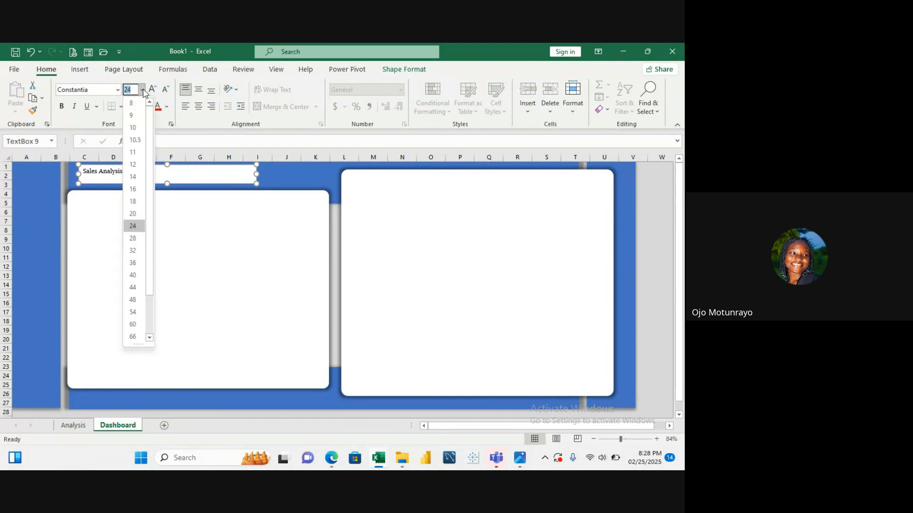
{"action": "left_click", "coordinate": [147, 175]}
Set the font size of the whole "Sales Analysis-2022" title to 20
{"action": "left_click_drag", "start_coordinate": [139, 171], "coordinate": [76, 164]}
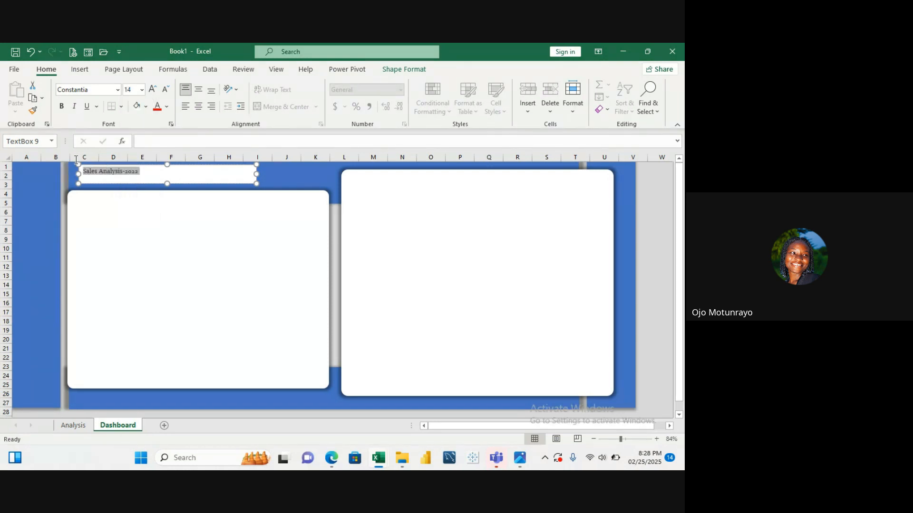
{"action": "left_click", "coordinate": [141, 91]}
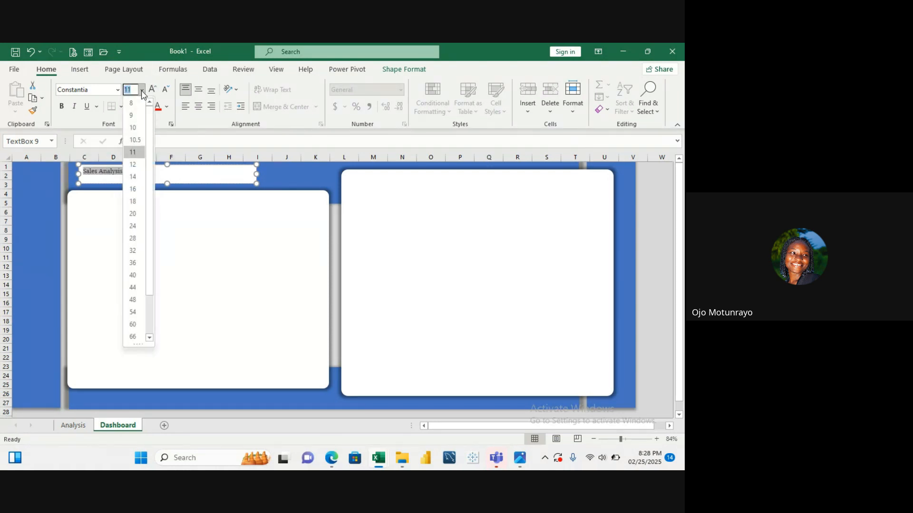
{"action": "left_click", "coordinate": [135, 216]}
{"action": "left_click", "coordinate": [165, 219]}
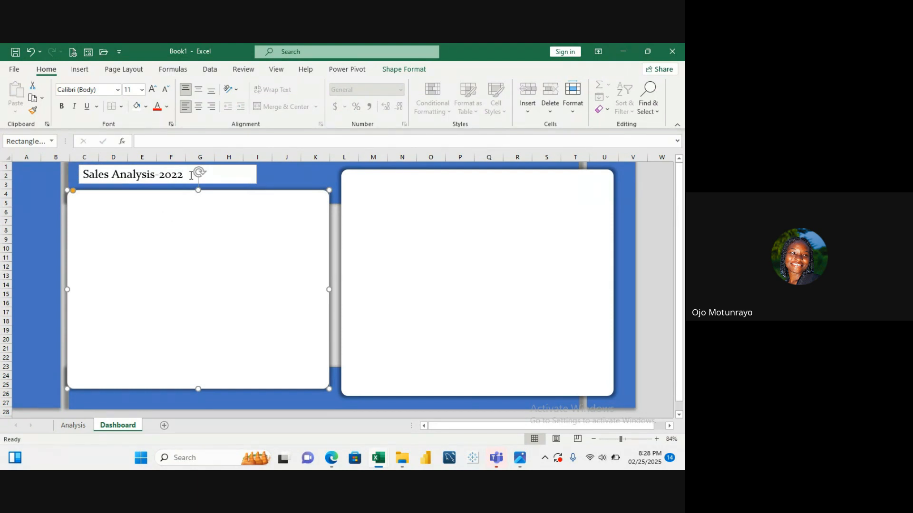
Fill the title text box with the theme blue that matches the header band
{"action": "left_click", "coordinate": [253, 176]}
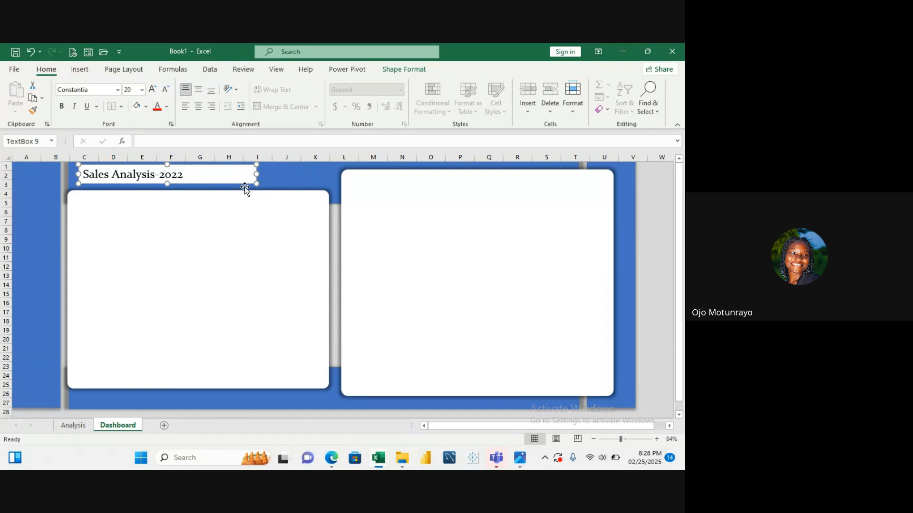
{"action": "left_click", "coordinate": [404, 69]}
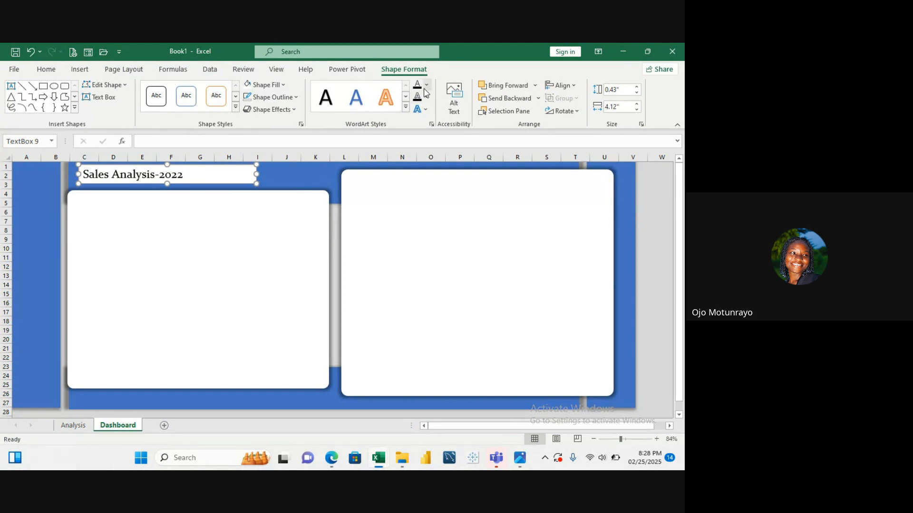
{"action": "left_click", "coordinate": [285, 85]}
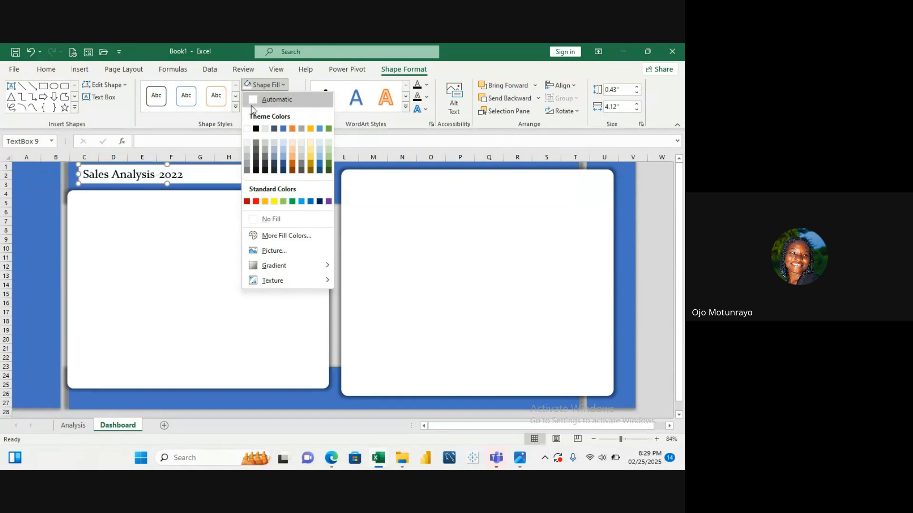
{"action": "left_click", "coordinate": [285, 130]}
{"action": "left_click", "coordinate": [198, 246]}
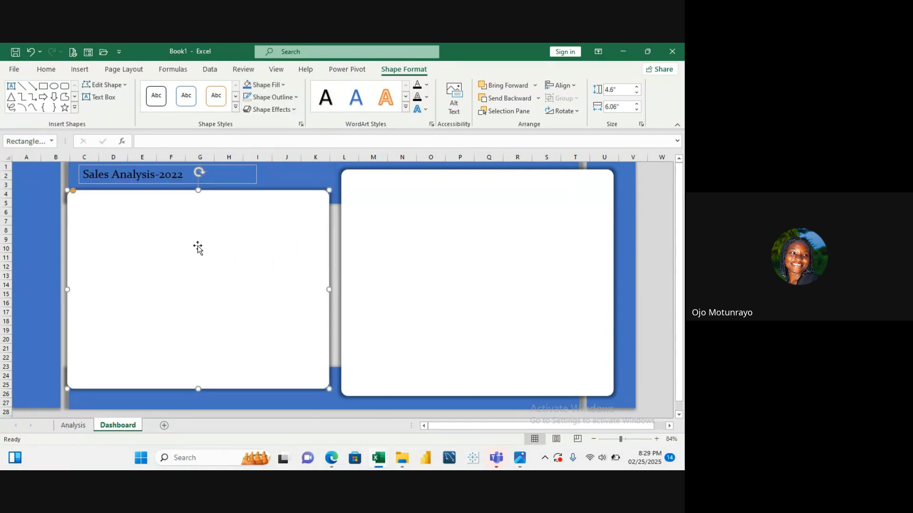
{"action": "left_click", "coordinate": [47, 264]}
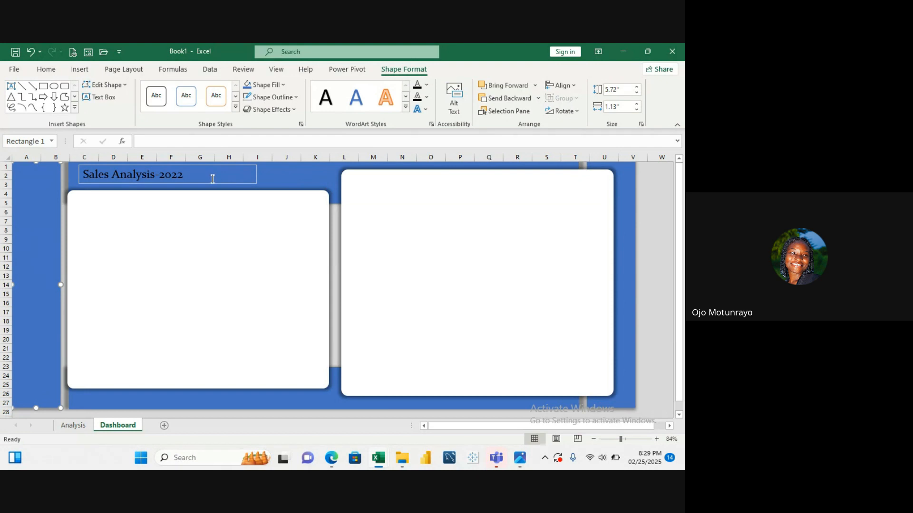
Set the text outline of the title text box to No Outline
{"action": "left_click", "coordinate": [212, 179]}
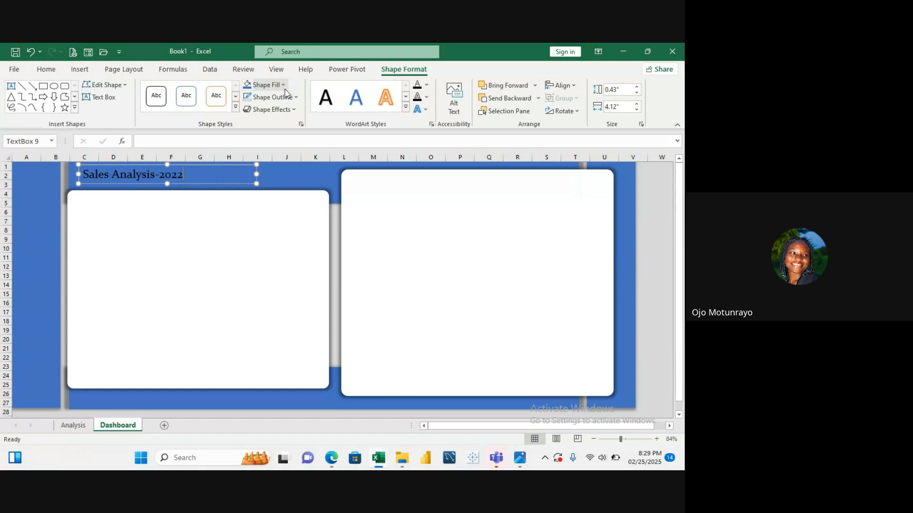
{"action": "left_click", "coordinate": [428, 99]}
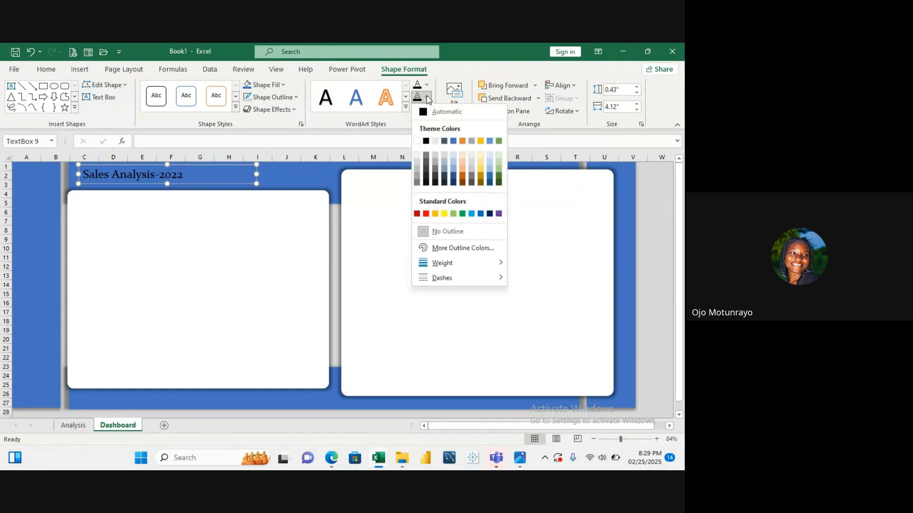
{"action": "left_click", "coordinate": [439, 233]}
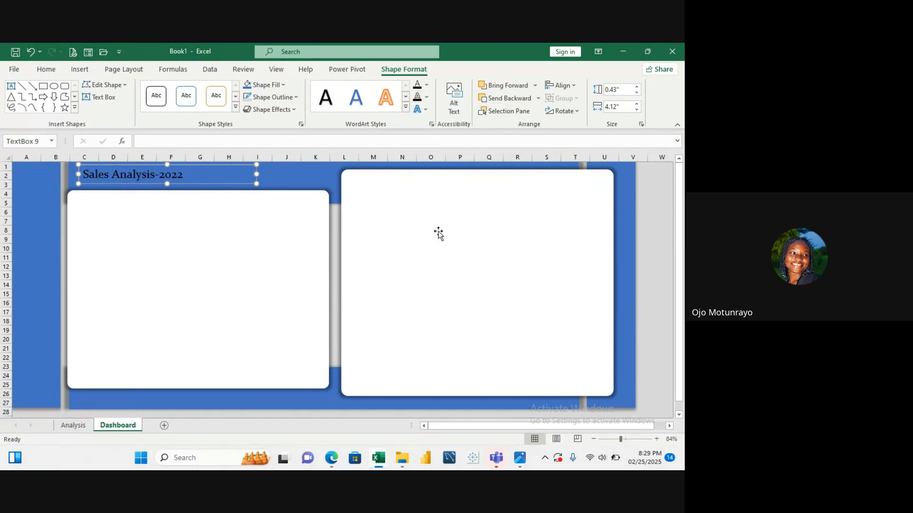
Set the shape outline of the "Sales Analysis-2022" title text box to No Outline
{"action": "left_click", "coordinate": [300, 100]}
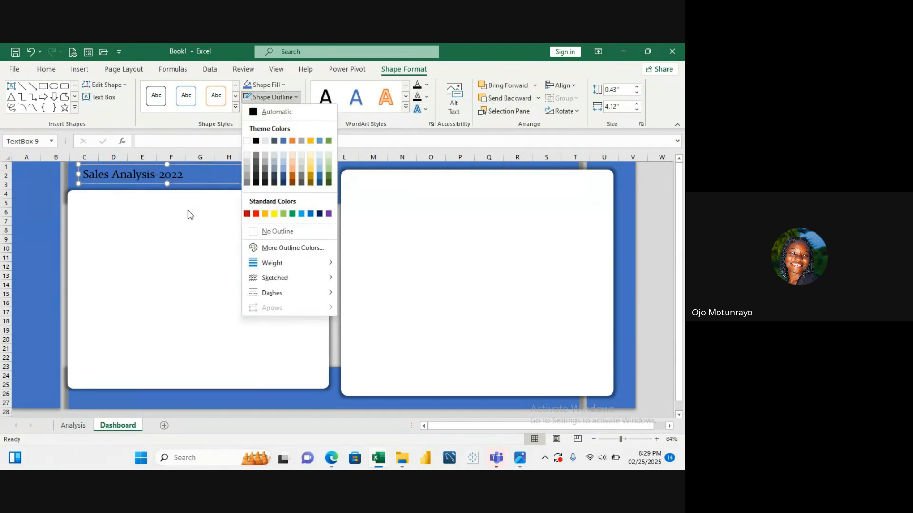
{"action": "left_click", "coordinate": [174, 235]}
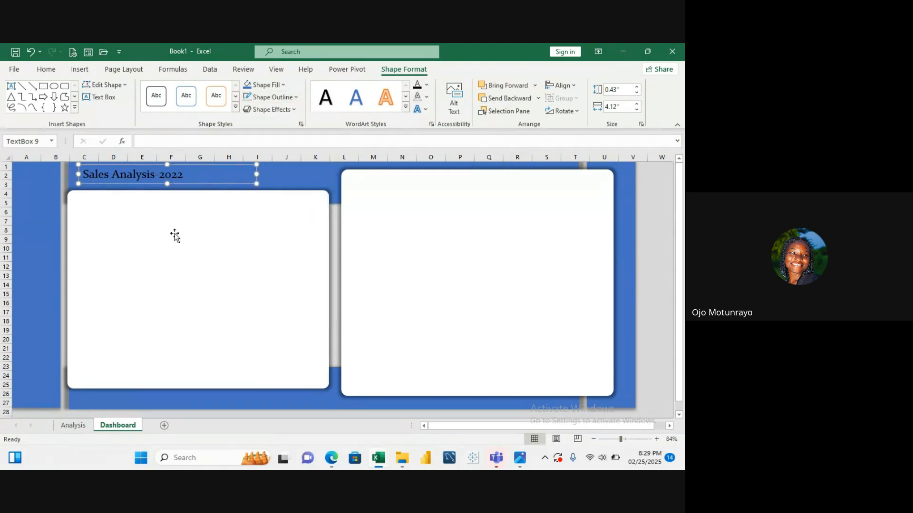
{"action": "left_click", "coordinate": [279, 166]}
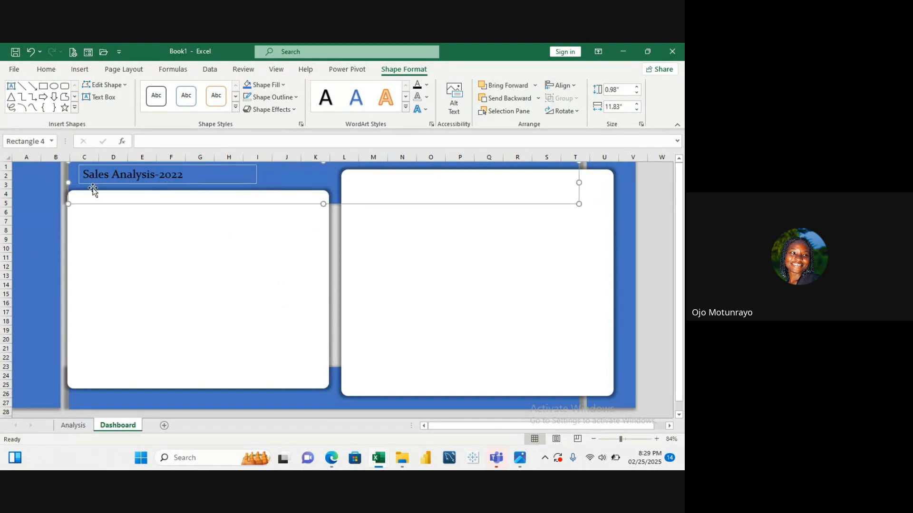
{"action": "left_click", "coordinate": [214, 174]}
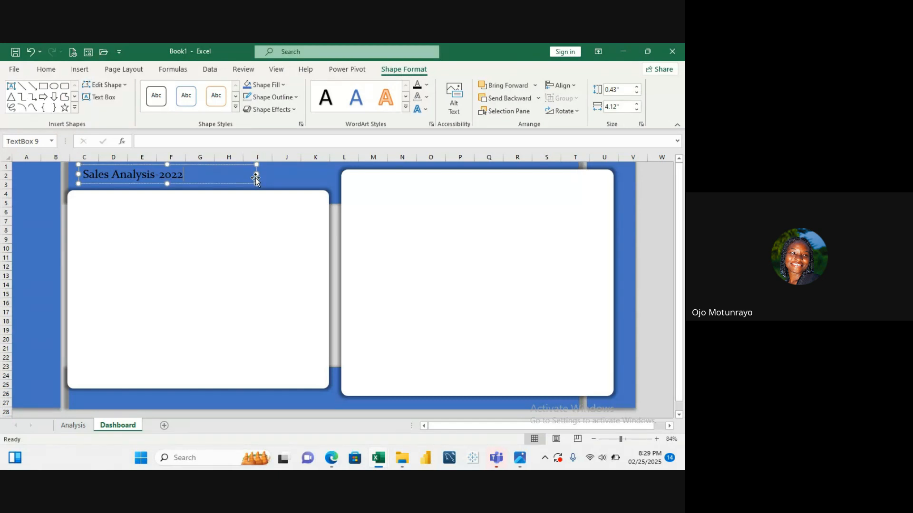
{"action": "left_click", "coordinate": [295, 98]}
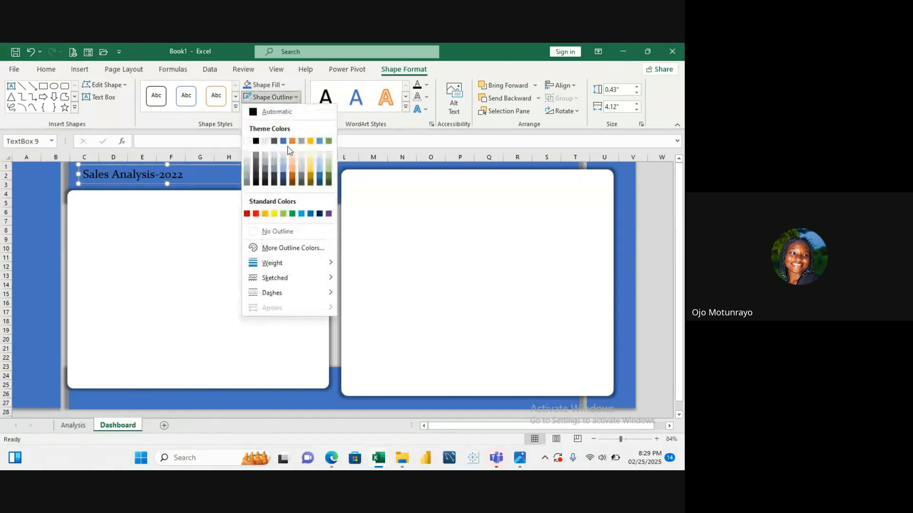
{"action": "left_click", "coordinate": [285, 232]}
{"action": "left_click", "coordinate": [224, 252]}
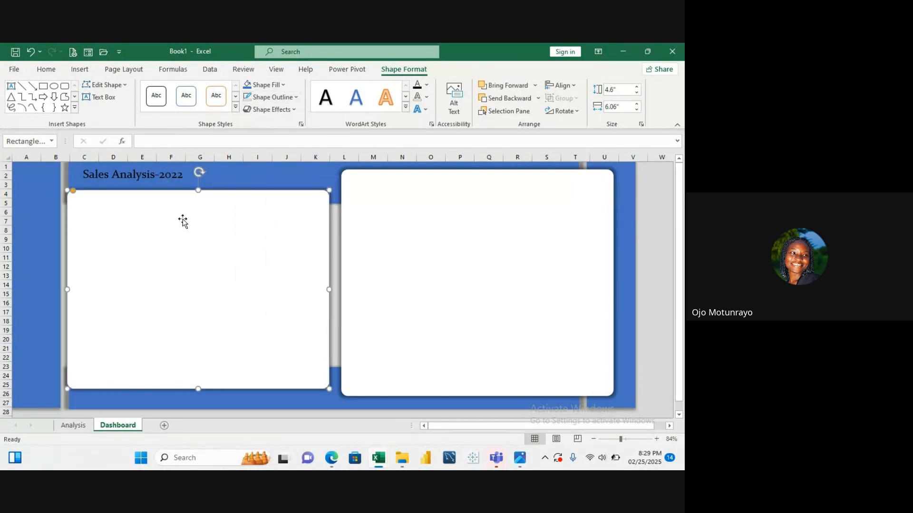
Change the font color of the whole "Sales Analysis-2022" title to white
{"action": "left_click", "coordinate": [177, 175]}
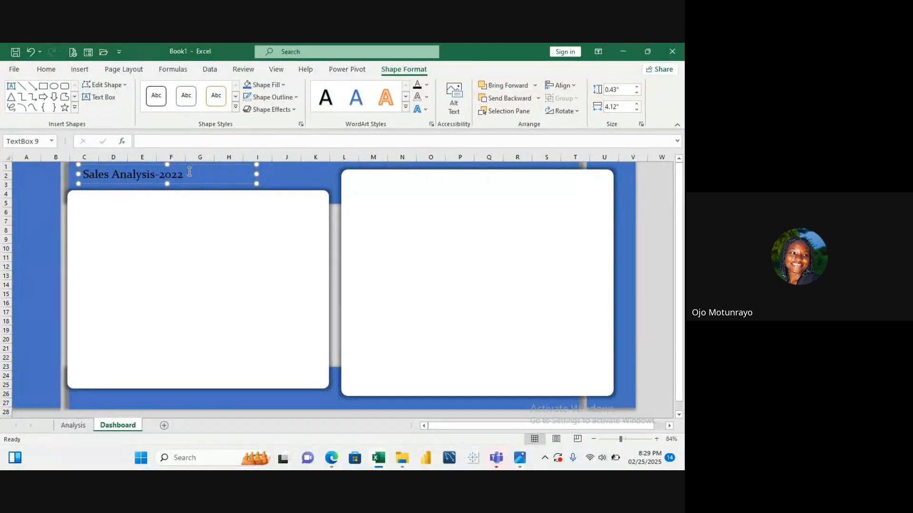
{"action": "left_click_drag", "start_coordinate": [190, 172], "coordinate": [81, 174]}
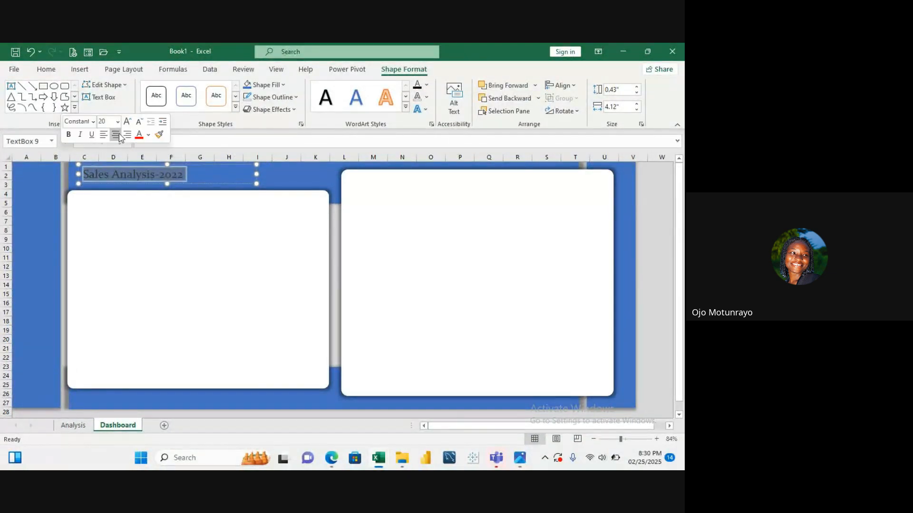
{"action": "left_click", "coordinate": [149, 137]}
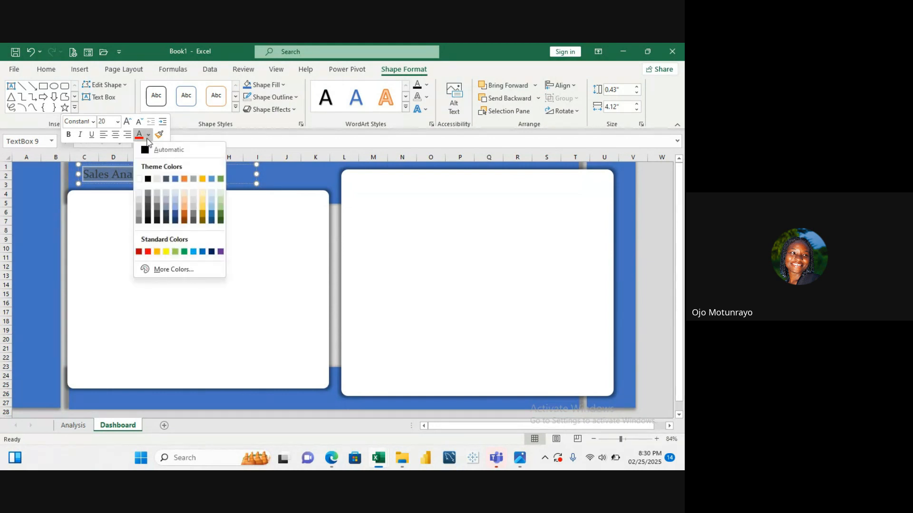
{"action": "left_click", "coordinate": [136, 178]}
{"action": "left_click", "coordinate": [169, 206]}
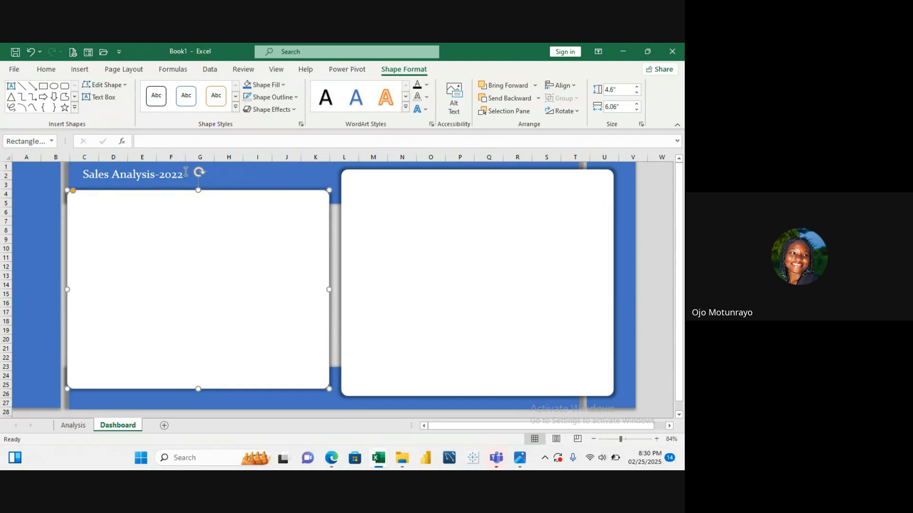
Make the whole "Sales Analysis-2022" title bold
{"action": "left_click_drag", "start_coordinate": [186, 176], "coordinate": [83, 175]}
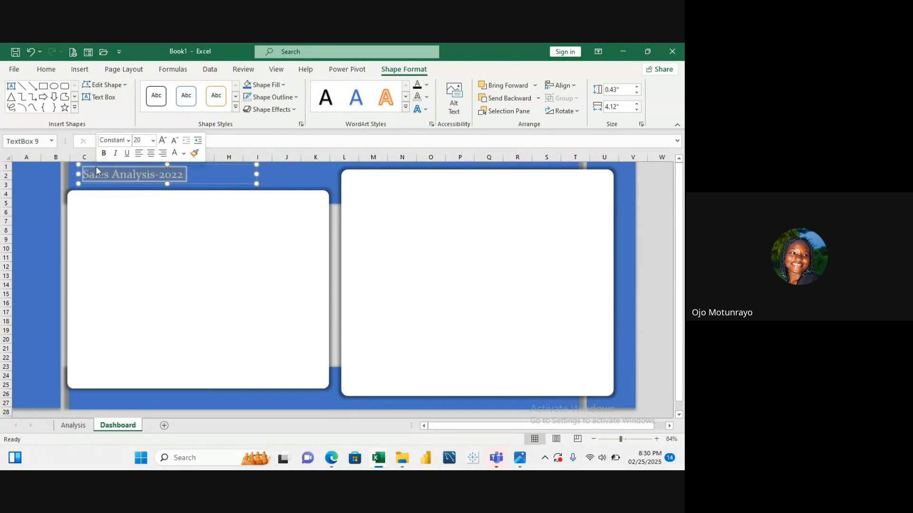
{"action": "left_click", "coordinate": [106, 156]}
{"action": "left_click", "coordinate": [169, 274]}
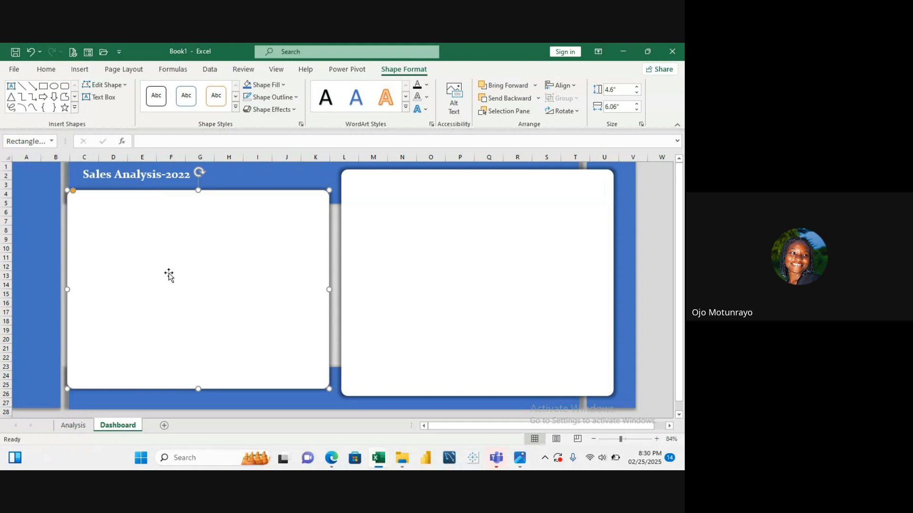
{"action": "left_click", "coordinate": [260, 186]}
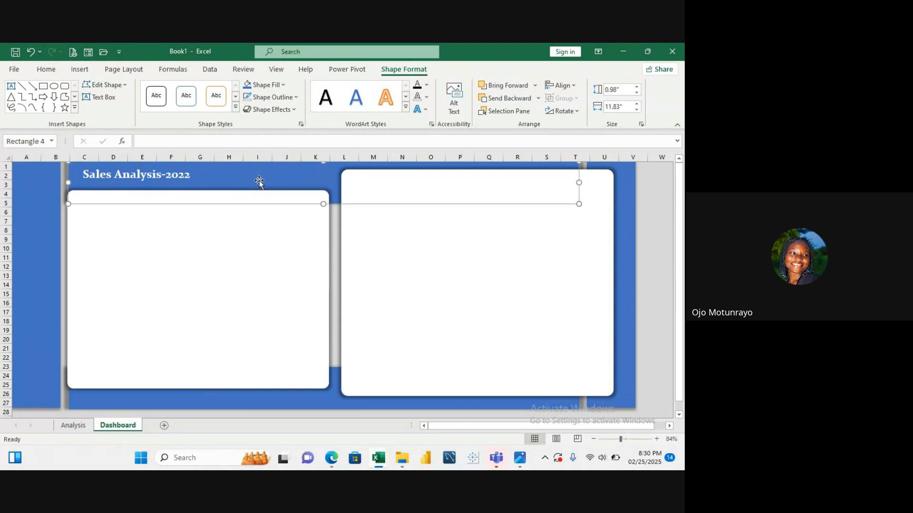
Extend the left white card upward to a height of about 4.69" and widen the right card leftward to about 6.37"
{"action": "left_click", "coordinate": [198, 252]}
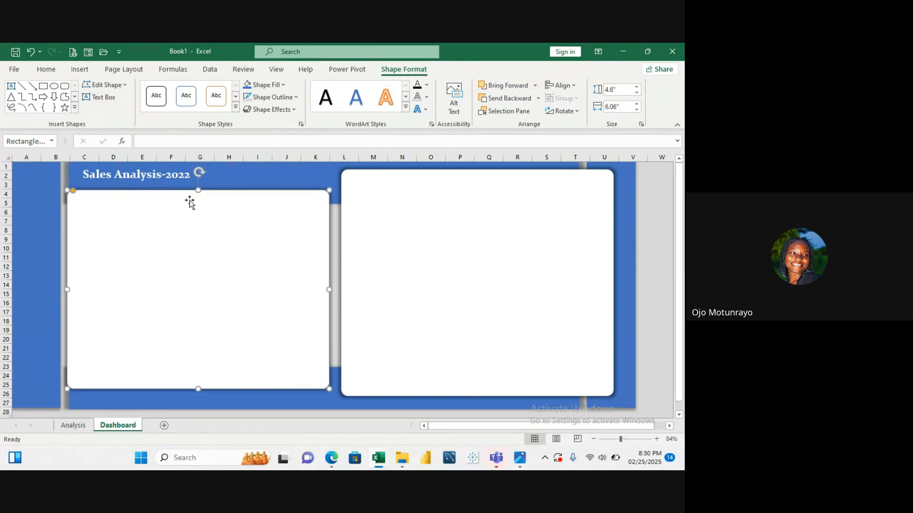
{"action": "left_click_drag", "start_coordinate": [198, 191], "coordinate": [198, 187]}
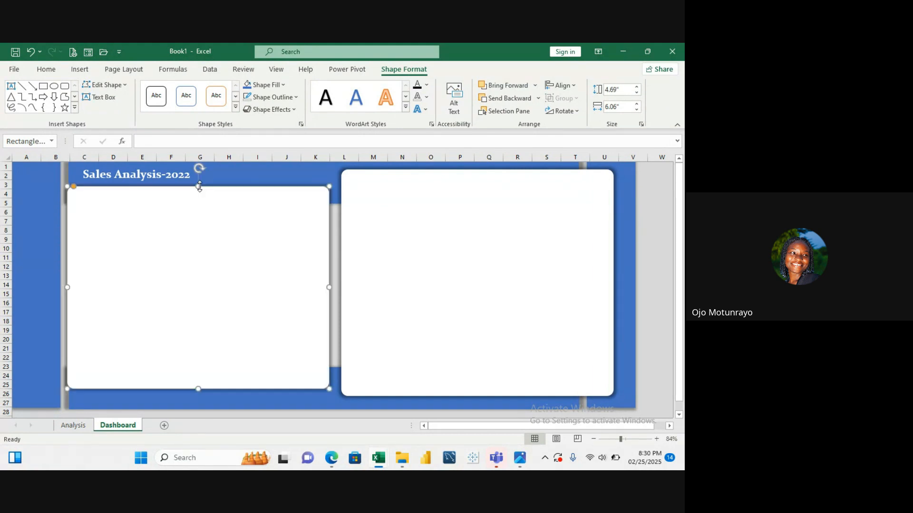
{"action": "left_click", "coordinate": [354, 266]}
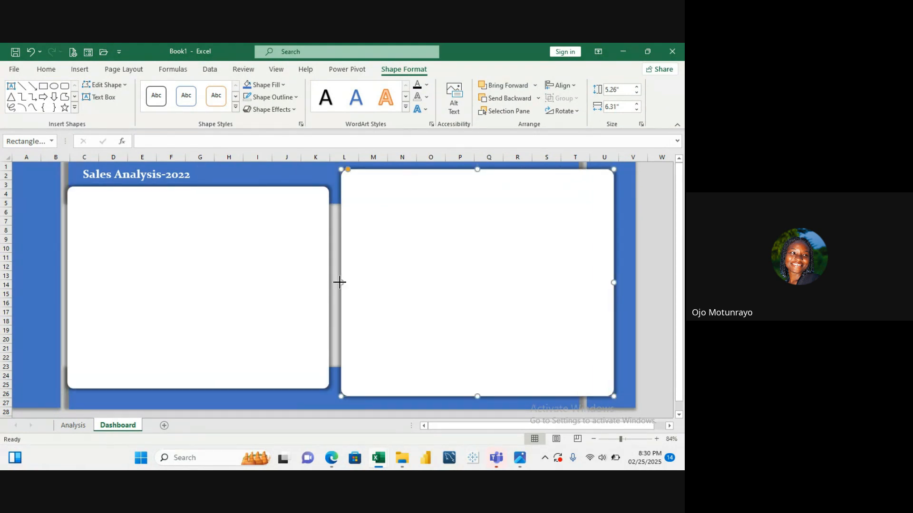
{"action": "left_click_drag", "start_coordinate": [339, 282], "coordinate": [337, 282]}
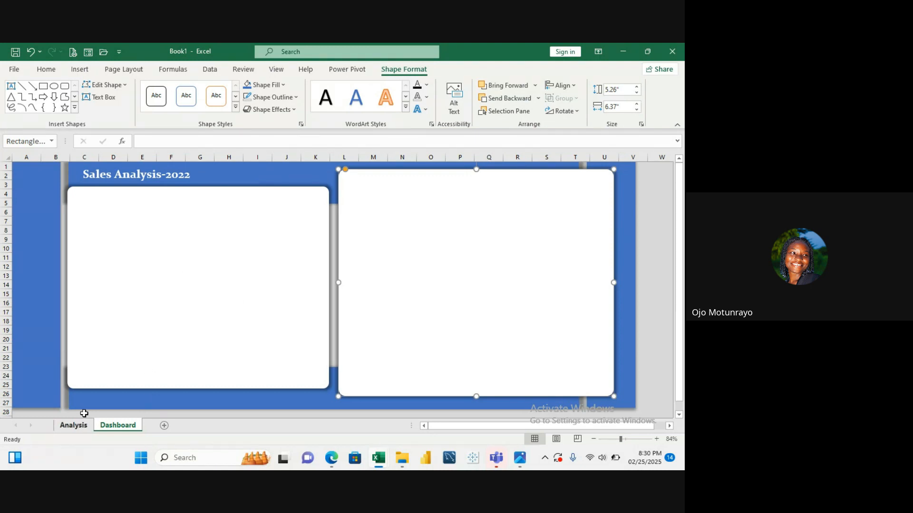
{"action": "left_click", "coordinate": [42, 258]}
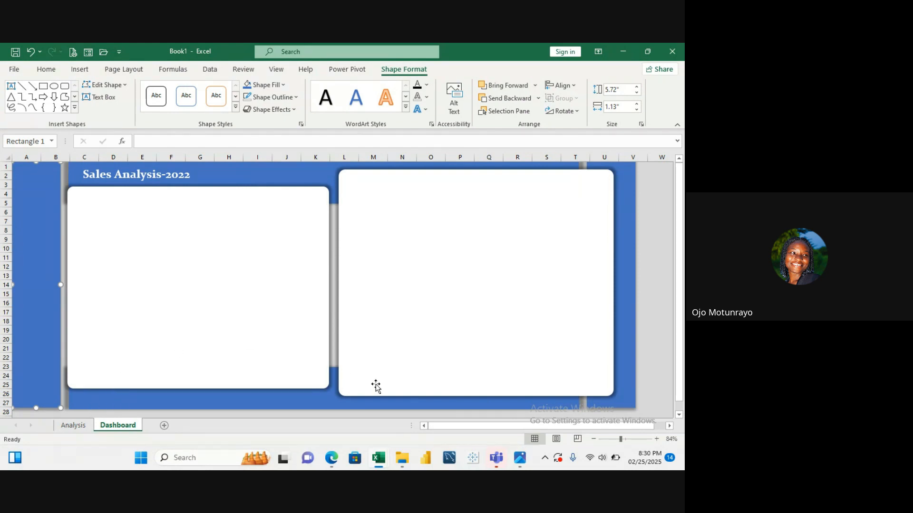
{"action": "key", "text": "Escape"}
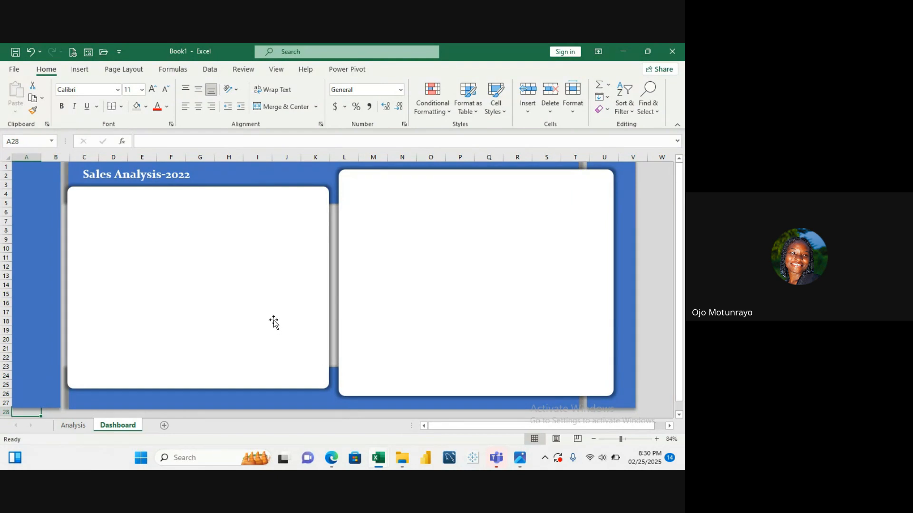
{"action": "left_click", "coordinate": [26, 175]}
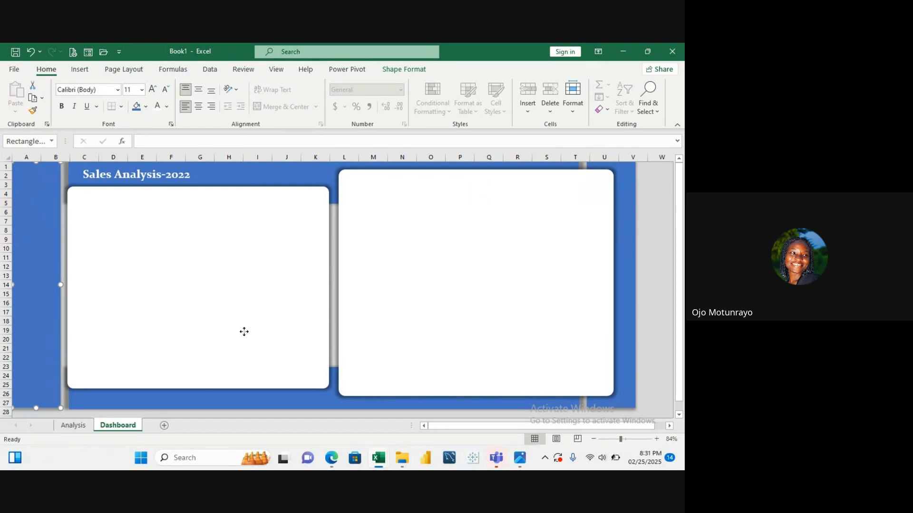
Duplicate the left white card, shrink the copy and move it to the upper end of the blue sidebar
{"action": "left_click", "coordinate": [244, 334]}
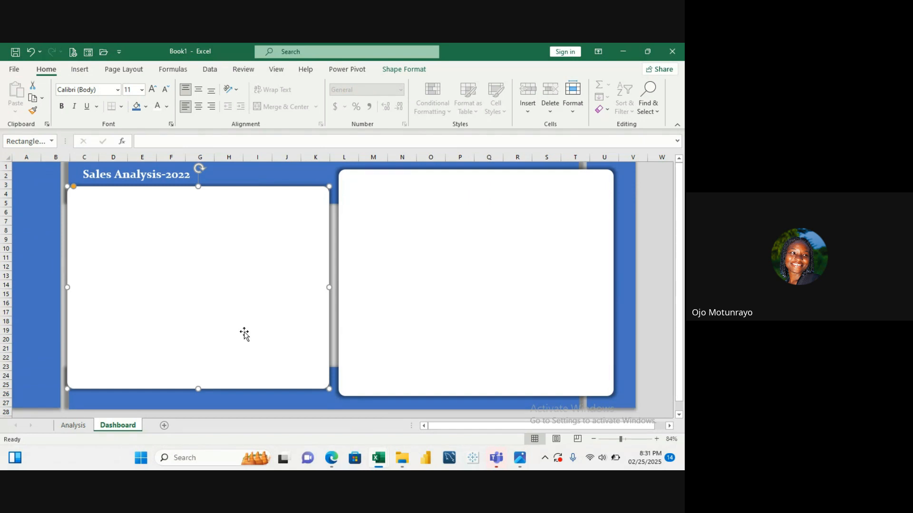
{"action": "left_click_drag", "start_coordinate": [245, 336], "coordinate": [261, 300]}
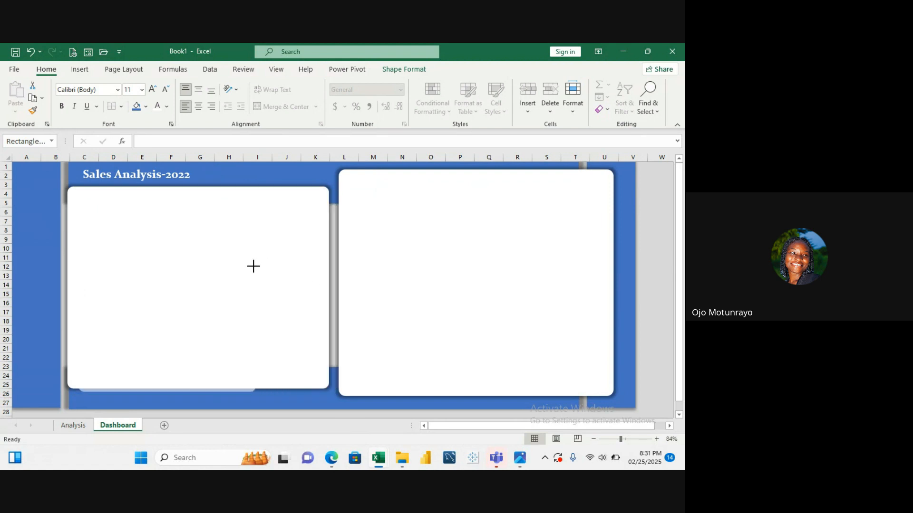
{"action": "left_click_drag", "start_coordinate": [254, 266], "coordinate": [151, 231]}
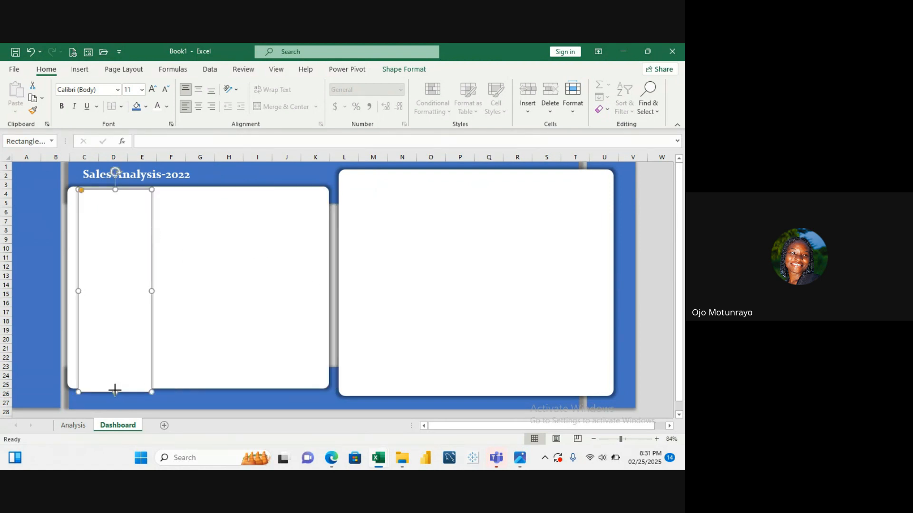
{"action": "left_click_drag", "start_coordinate": [115, 391], "coordinate": [55, 236]}
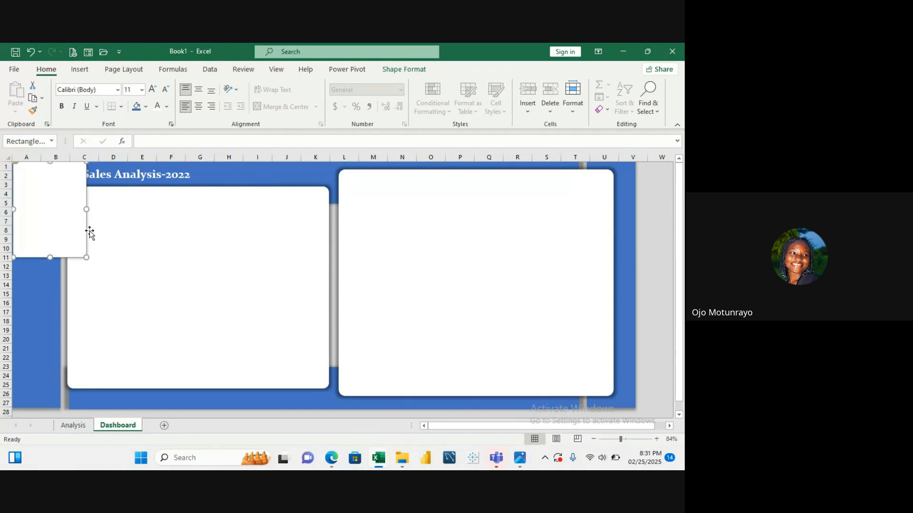
Resize the copied card to fit the sidebar's width and a height of about three rows
{"action": "left_click_drag", "start_coordinate": [86, 209], "coordinate": [57, 203]}
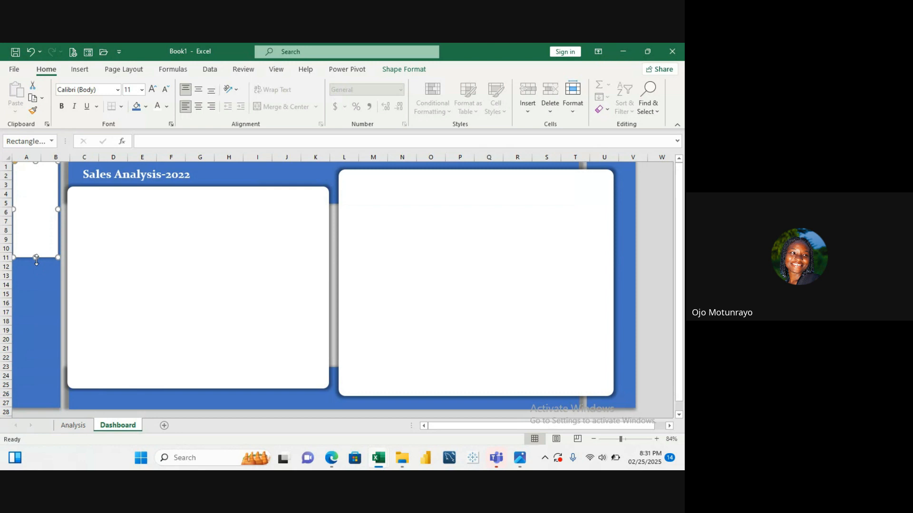
{"action": "left_click_drag", "start_coordinate": [36, 258], "coordinate": [43, 192]}
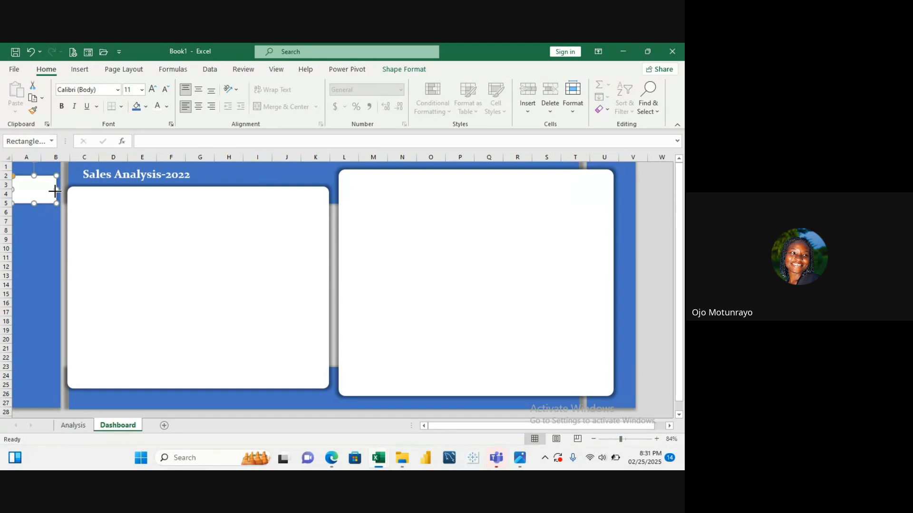
{"action": "left_click_drag", "start_coordinate": [55, 191], "coordinate": [57, 191]}
Move the small card up to row 1 and duplicate it down the sidebar to form a column of six evenly spaced cards
{"action": "key", "text": "ctrl+d"}
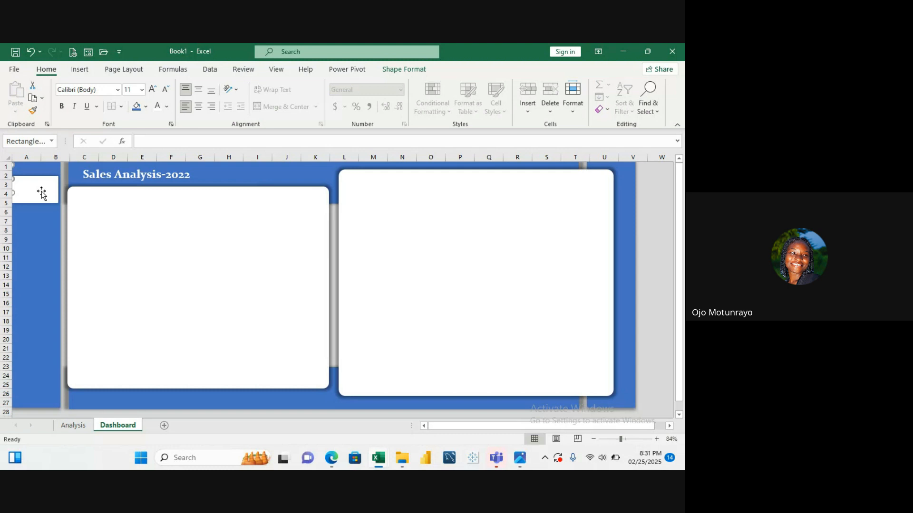
{"action": "left_click", "coordinate": [41, 192]}
{"action": "mouse_move", "coordinate": [41, 191]}
{"action": "left_mouse_down"}
{"action": "mouse_move", "coordinate": [39, 234]}
{"action": "mouse_move", "coordinate": [41, 171]}
{"action": "mouse_move", "coordinate": [39, 183]}
{"action": "left_mouse_up"}
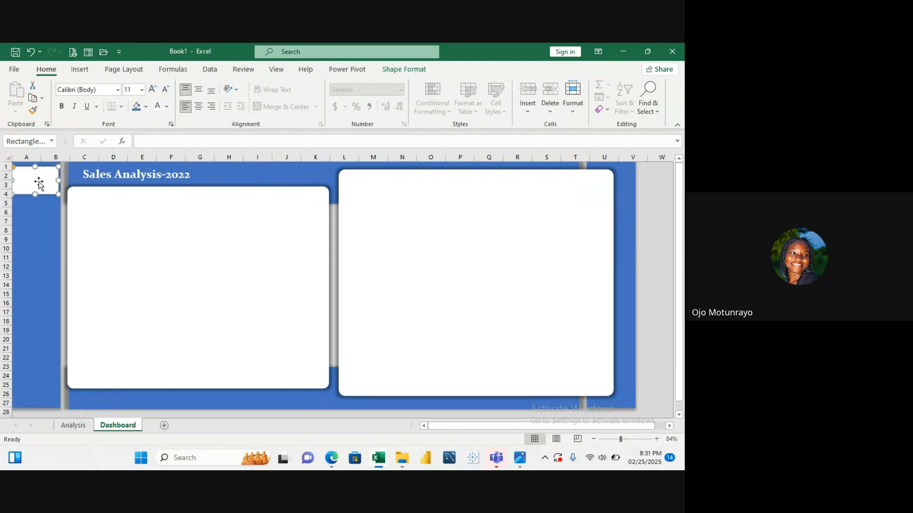
{"action": "left_click_drag", "start_coordinate": [39, 185], "coordinate": [30, 252]}
{"action": "key", "text": "ctrl+d"}
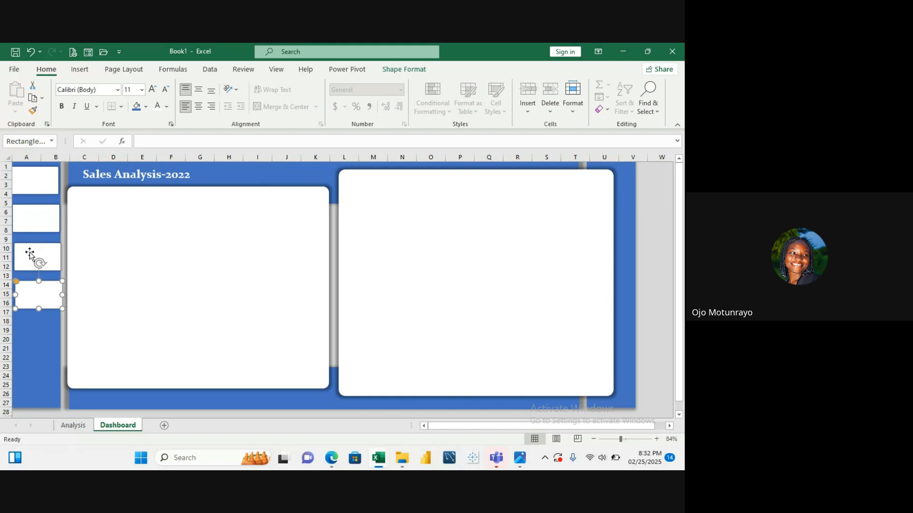
{"action": "key", "text": "ctrl+d"}
{"action": "key", "text": "ctrl+d"}
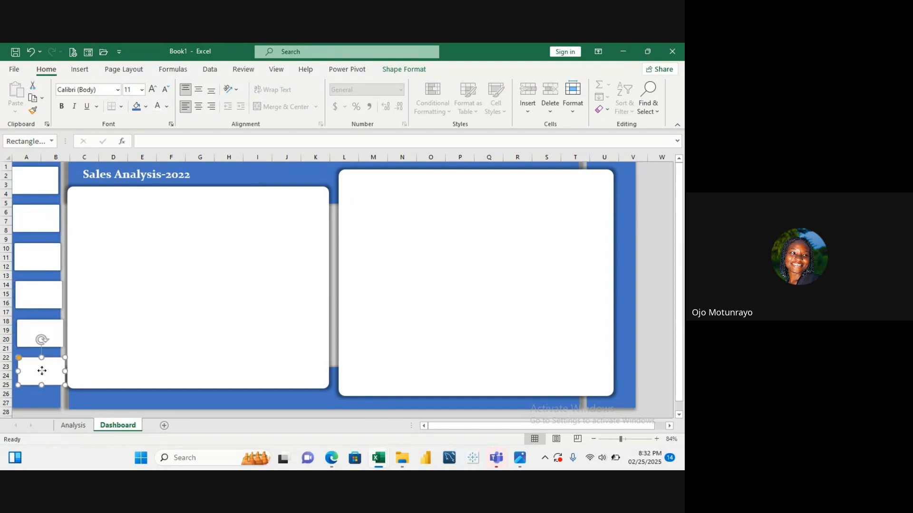
Reposition the lower four small cards so they line up within the sidebar and spread down to row 26
{"action": "left_click_drag", "start_coordinate": [40, 372], "coordinate": [35, 384]}
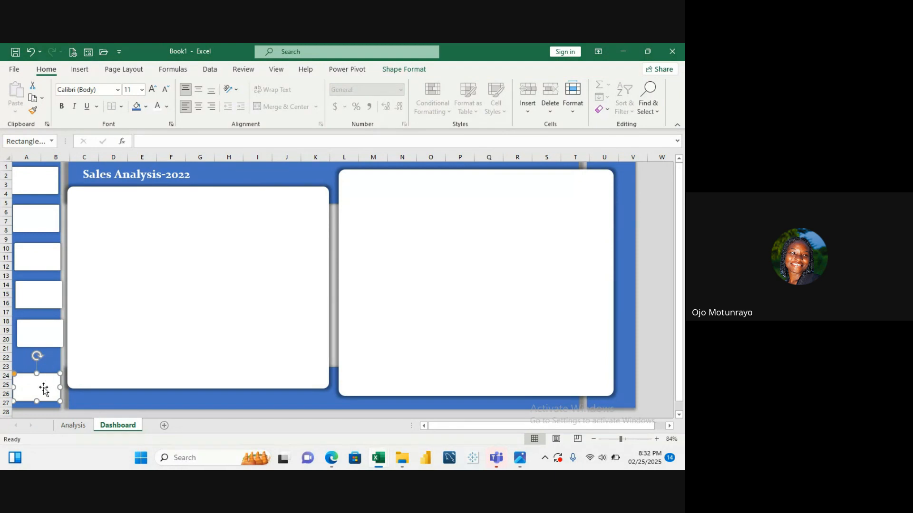
{"action": "left_click_drag", "start_coordinate": [47, 343], "coordinate": [41, 352]}
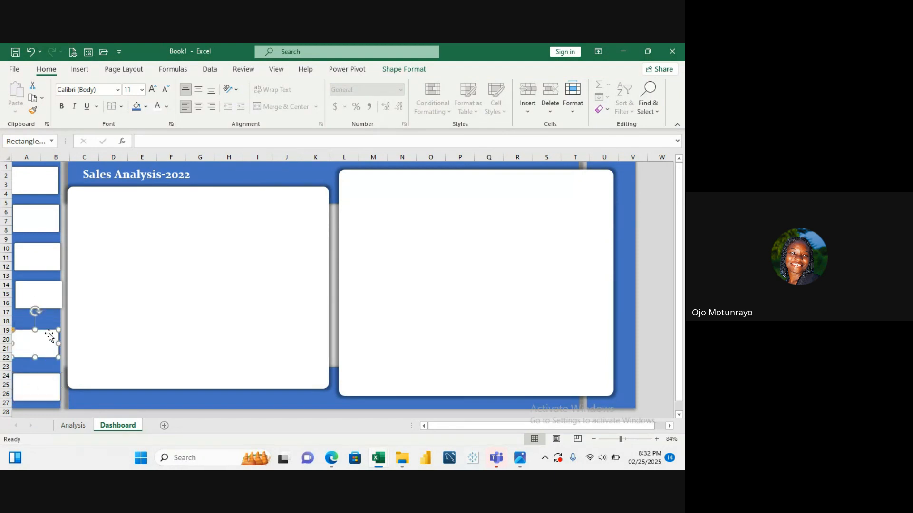
{"action": "left_click", "coordinate": [45, 295]}
{"action": "left_click_drag", "start_coordinate": [44, 294], "coordinate": [40, 299]}
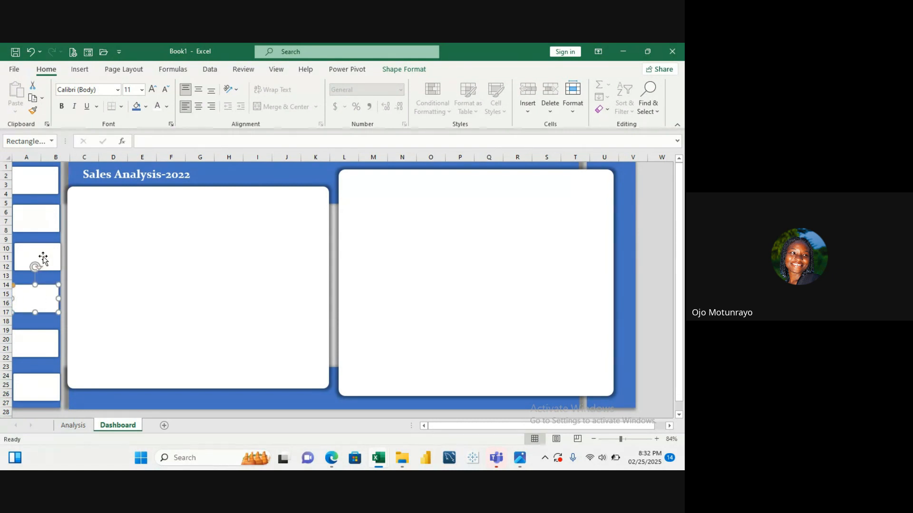
{"action": "left_click_drag", "start_coordinate": [43, 256], "coordinate": [42, 250]}
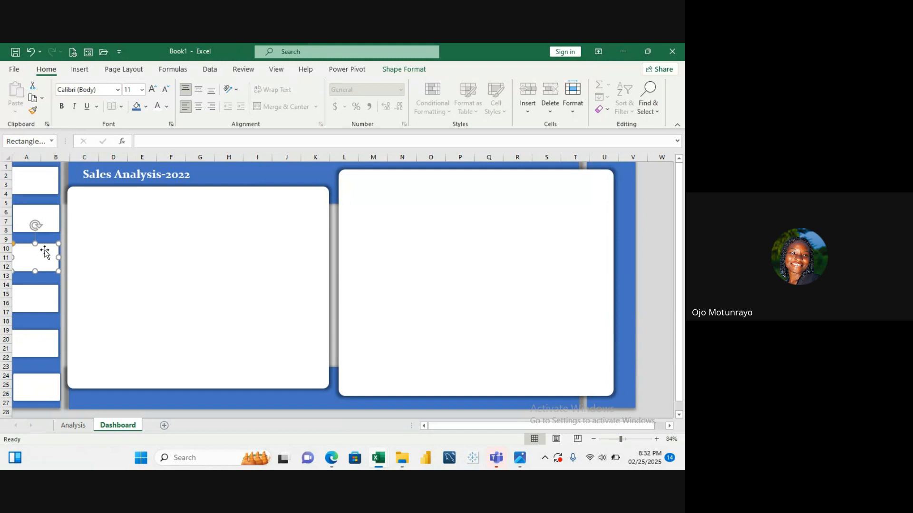
{"action": "left_click", "coordinate": [42, 349]}
{"action": "left_click_drag", "start_coordinate": [42, 348], "coordinate": [42, 352]}
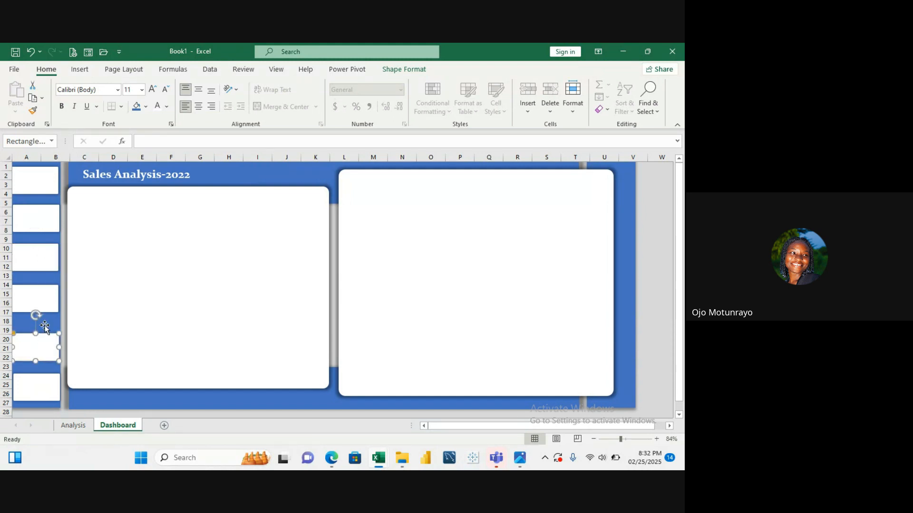
Nudge the fourth small sidebar card slightly down, and distribute all six small cards evenly, horizontally and vertically
{"action": "left_click", "coordinate": [48, 303]}
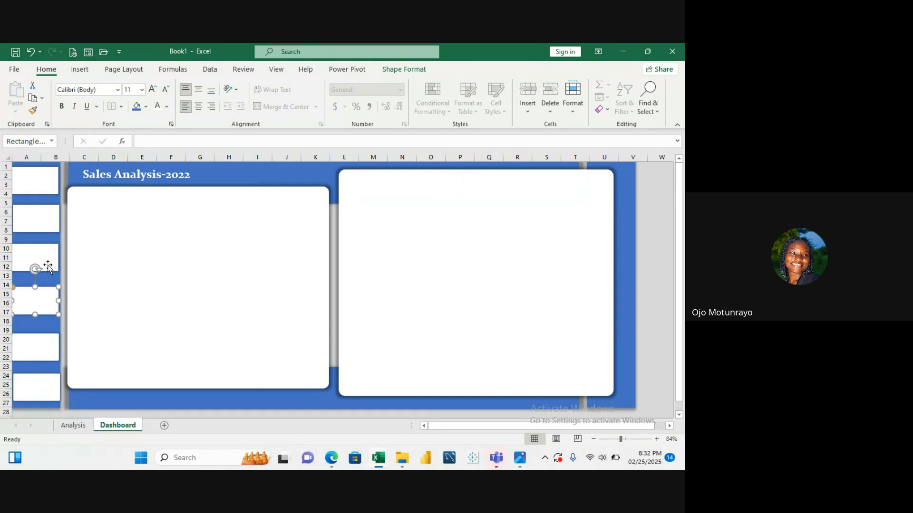
{"action": "left_click", "coordinate": [123, 291]}
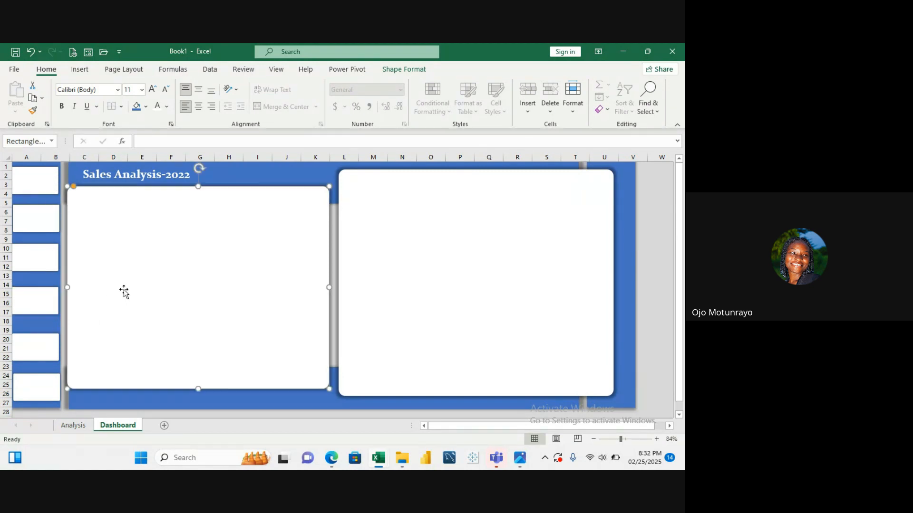
{"action": "left_click", "coordinate": [49, 187]}
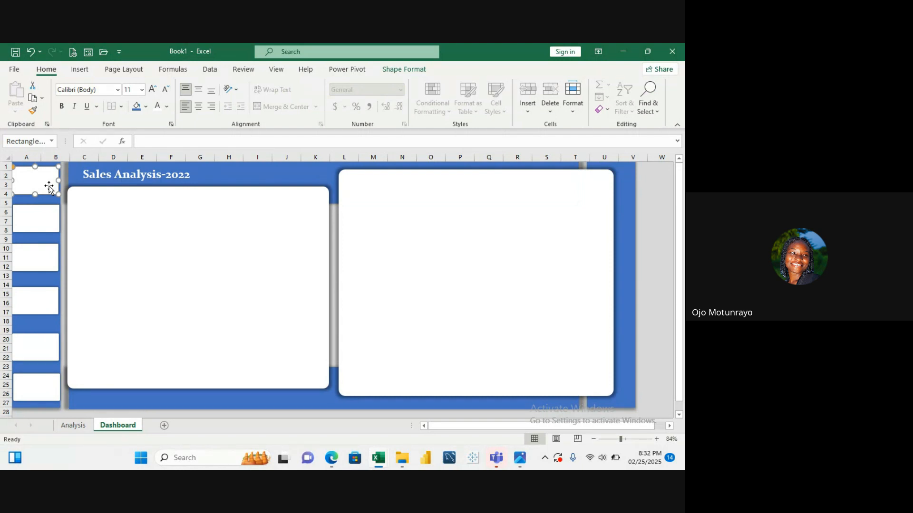
{"action": "left_click", "coordinate": [42, 223], "text": "ctrl"}
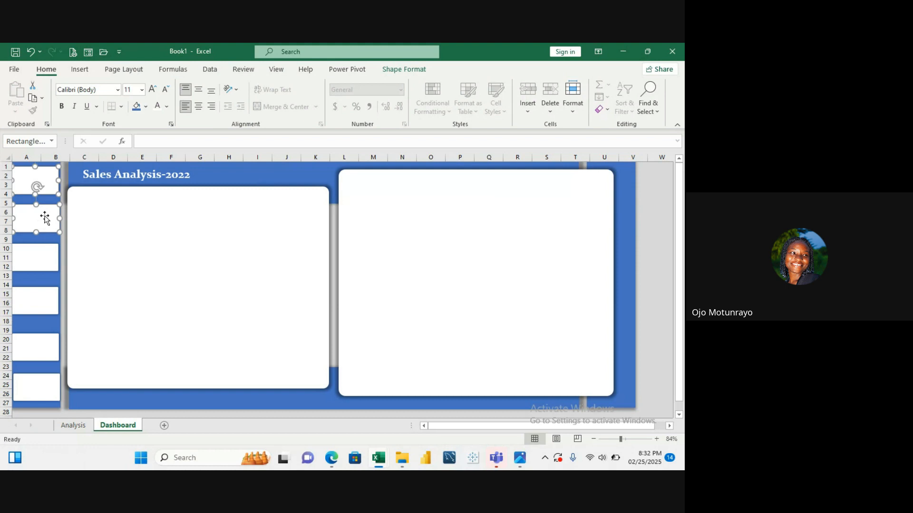
{"action": "left_click", "coordinate": [40, 255], "text": "ctrl"}
{"action": "left_click", "coordinate": [42, 303], "text": "ctrl"}
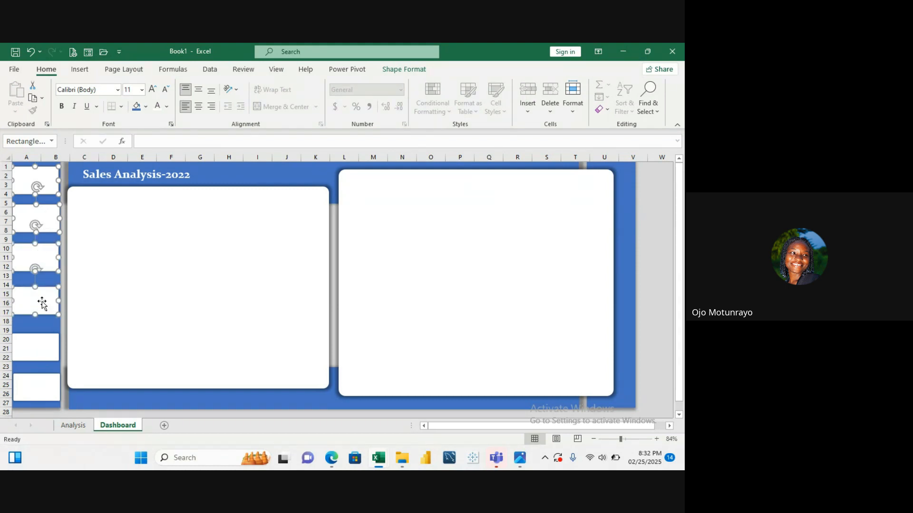
{"action": "left_click", "coordinate": [40, 347], "text": "ctrl"}
{"action": "left_click", "coordinate": [45, 399], "text": "ctrl"}
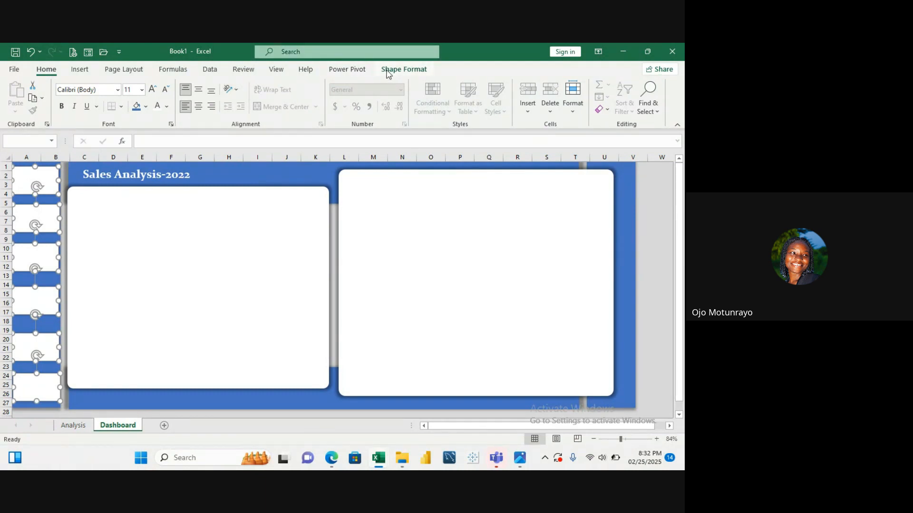
{"action": "left_click", "coordinate": [388, 72]}
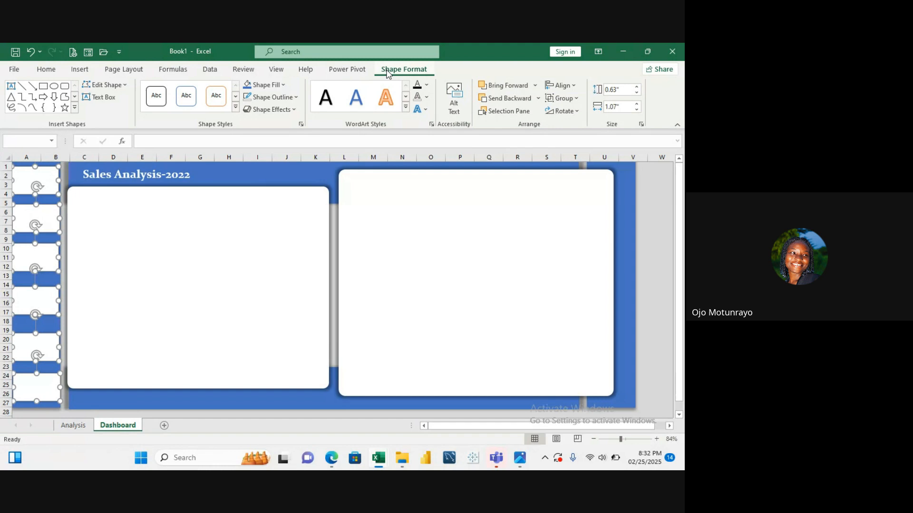
{"action": "left_click", "coordinate": [574, 86]}
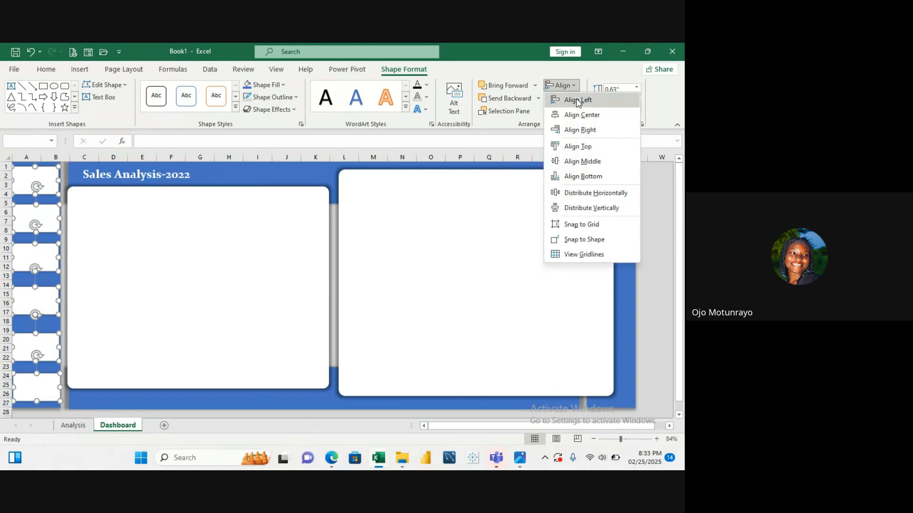
{"action": "left_click", "coordinate": [593, 193]}
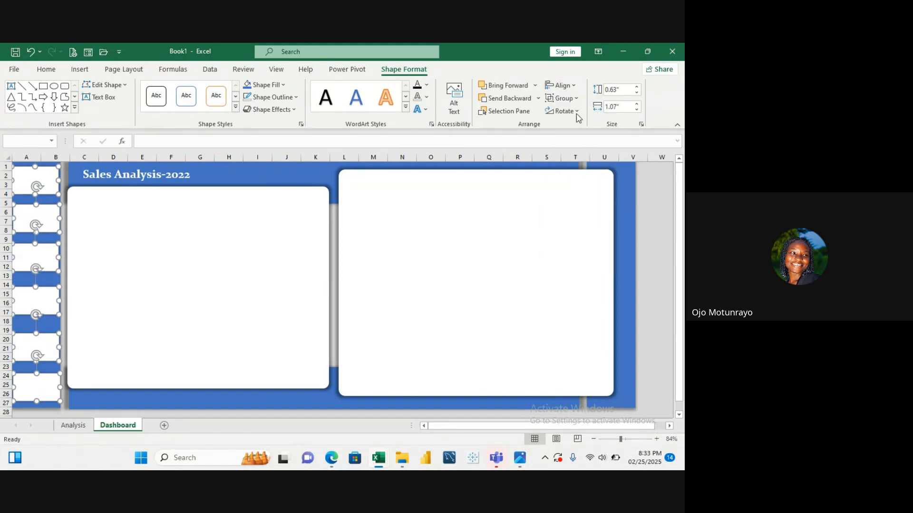
{"action": "left_click", "coordinate": [574, 86]}
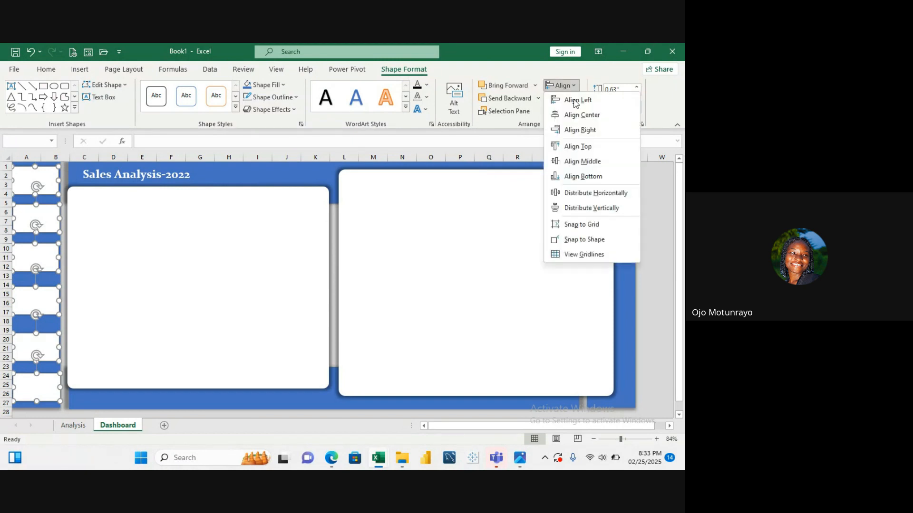
{"action": "left_click", "coordinate": [592, 207]}
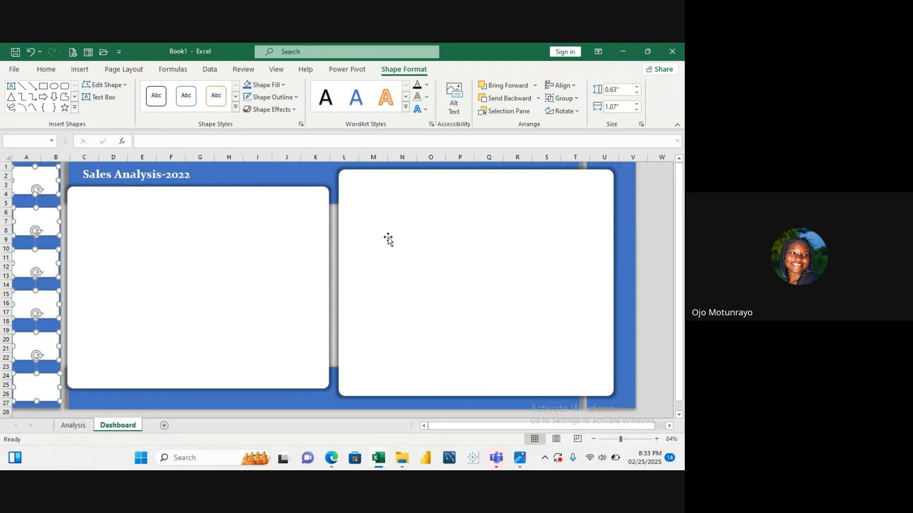
Deselect the small cards and dismiss the low-battery alert to return to the Dashboard sheet
{"action": "left_click", "coordinate": [291, 258]}
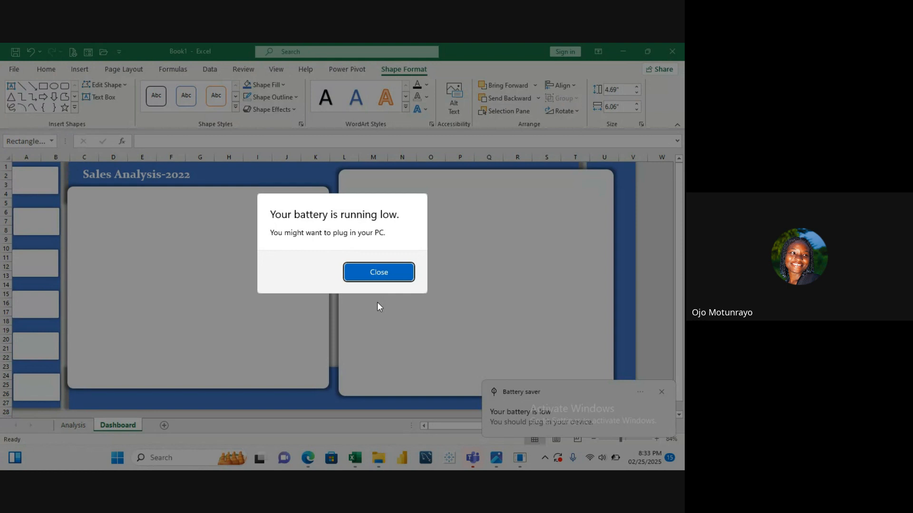
{"action": "left_click", "coordinate": [377, 277]}
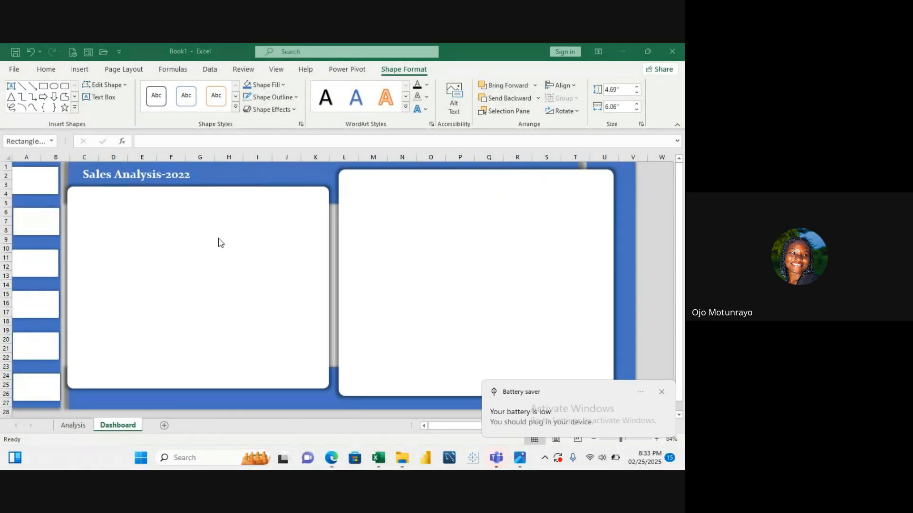
{"action": "left_click", "coordinate": [219, 241]}
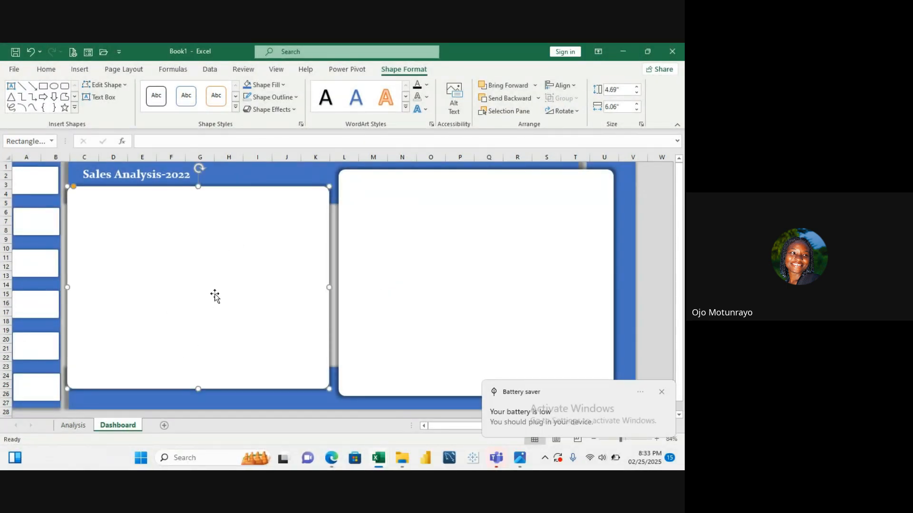
Insert a Clustered Column PivotChart from the Top 5 Selling Products table, range E15:F20, on the Analysis sheet
{"action": "left_click", "coordinate": [73, 425]}
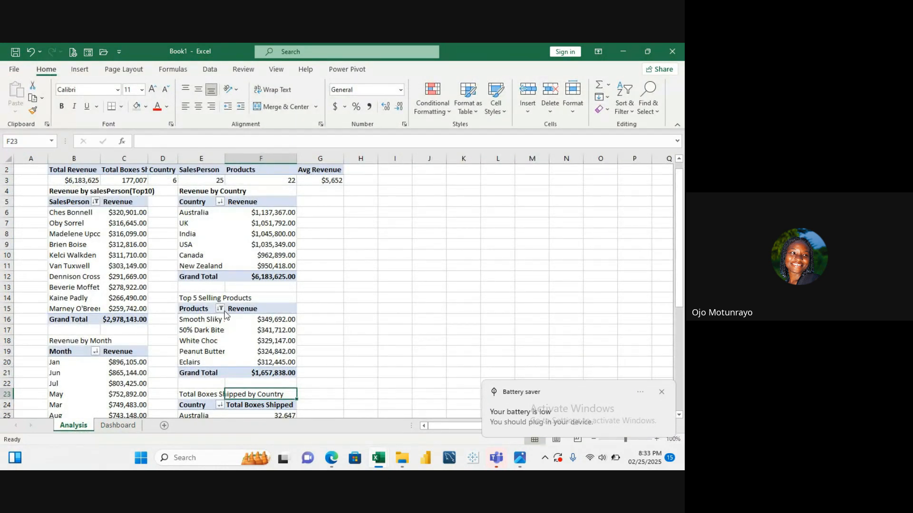
{"action": "left_click_drag", "start_coordinate": [200, 311], "coordinate": [247, 340]}
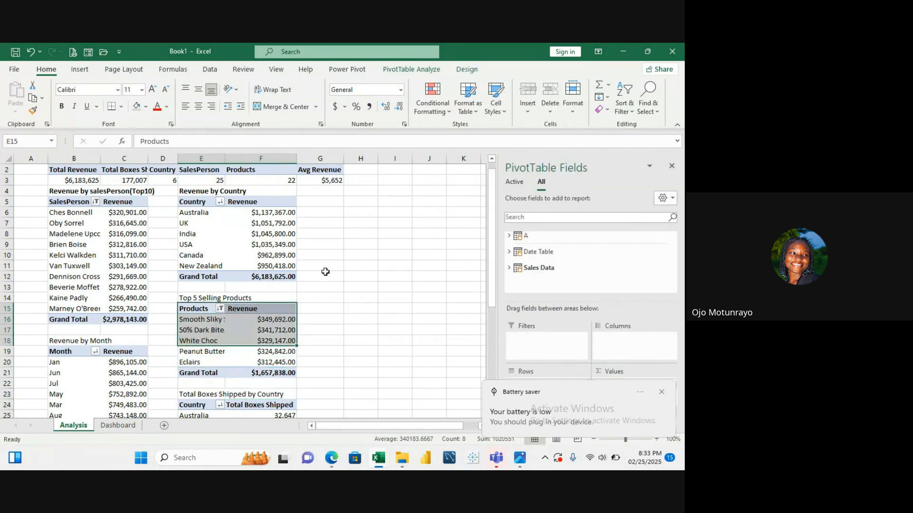
{"action": "left_click", "coordinate": [336, 297]}
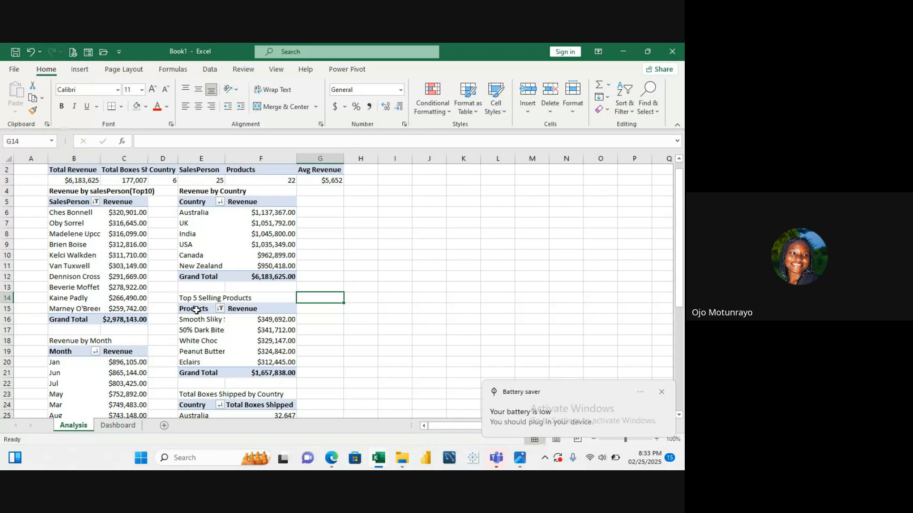
{"action": "left_click_drag", "start_coordinate": [196, 309], "coordinate": [240, 376]}
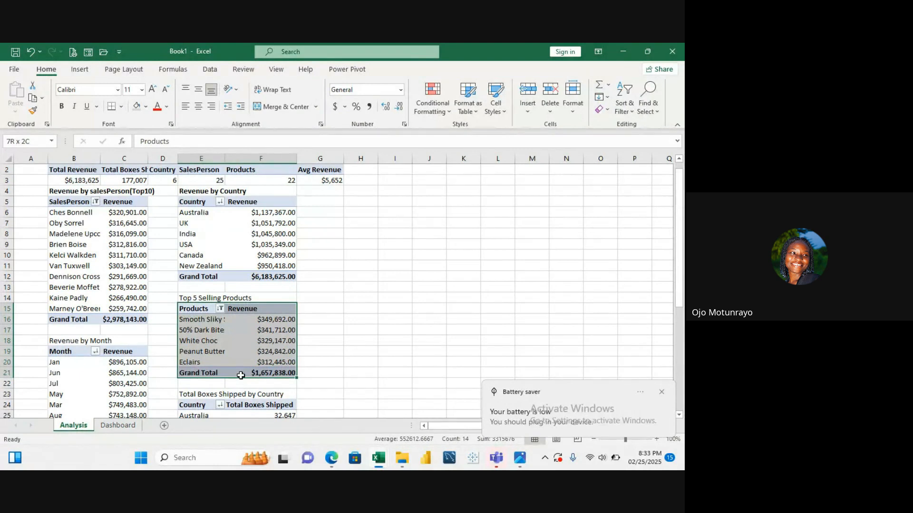
{"action": "left_click_drag", "start_coordinate": [241, 376], "coordinate": [241, 364]}
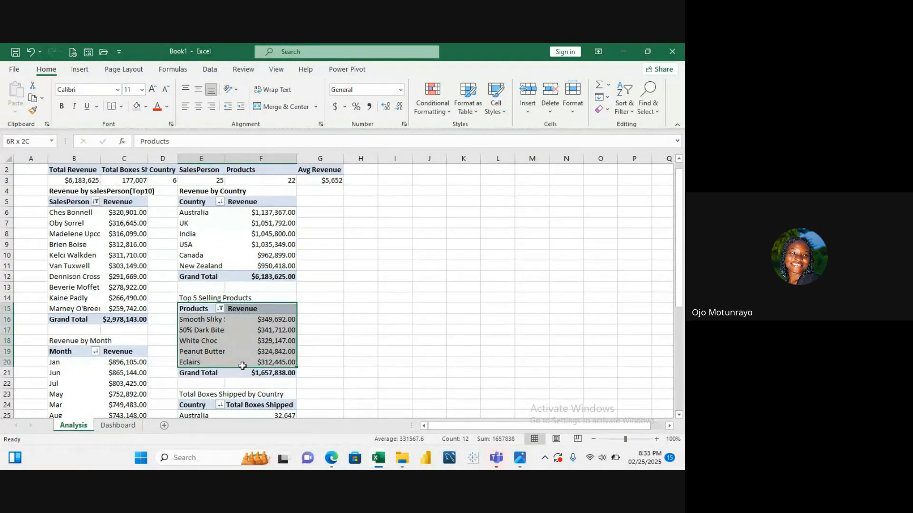
{"action": "left_click_drag", "start_coordinate": [243, 366], "coordinate": [244, 366]}
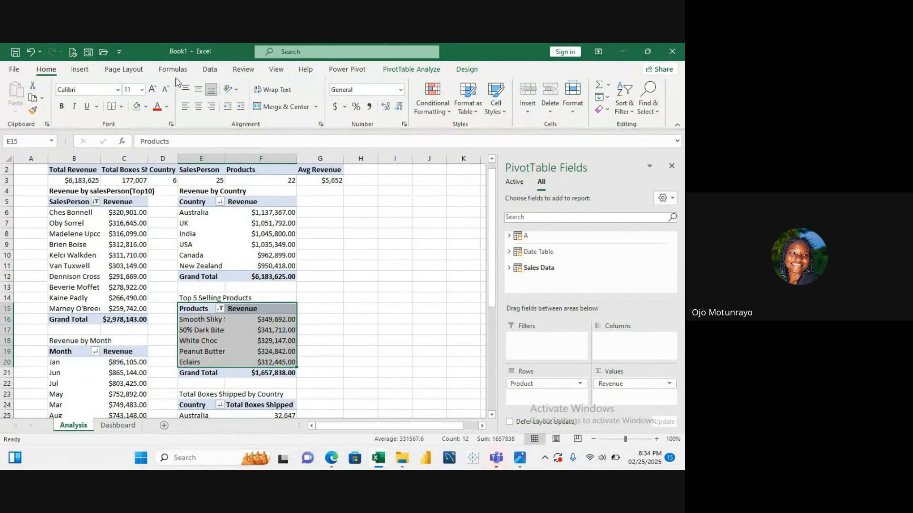
{"action": "left_click", "coordinate": [76, 70]}
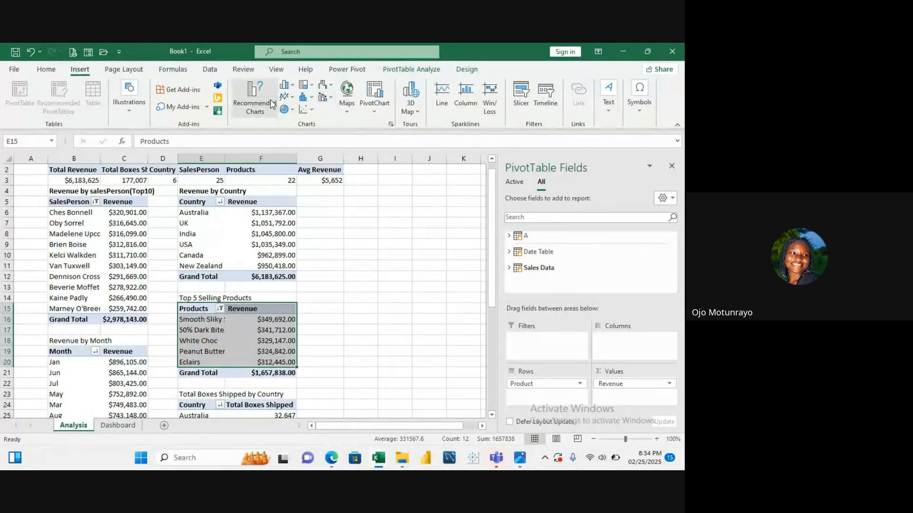
{"action": "left_click", "coordinate": [374, 106]}
{"action": "left_click", "coordinate": [378, 127]}
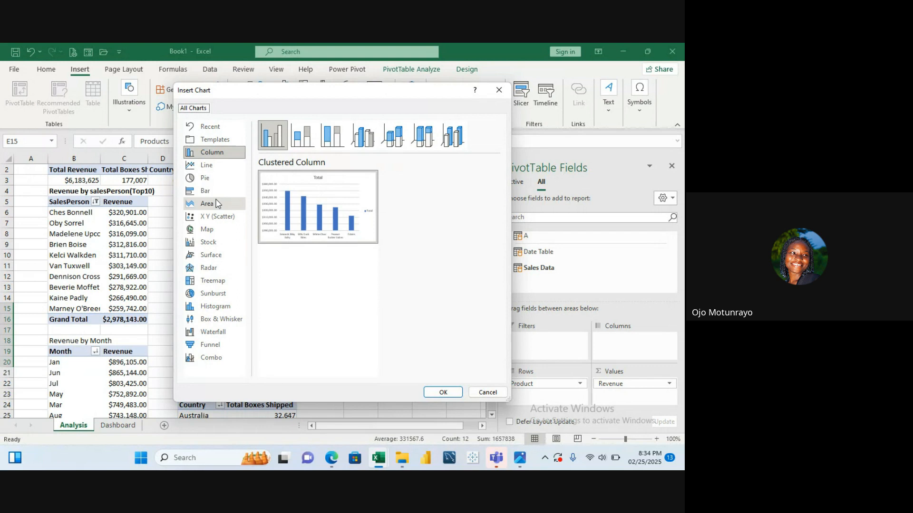
{"action": "left_click", "coordinate": [214, 156]}
{"action": "left_click", "coordinate": [443, 393]}
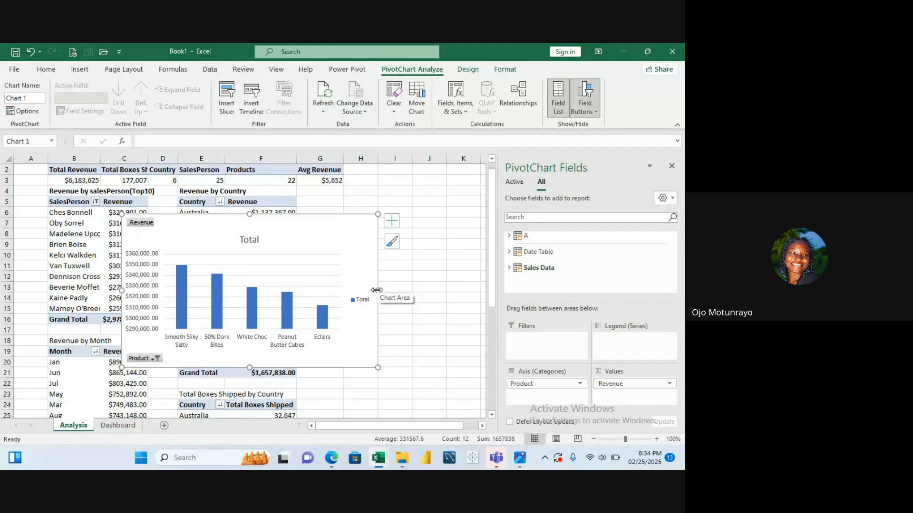
Shrink the products chart to about columns F to J and rows 6 to 17, and change its type to Clustered Bar
{"action": "left_click_drag", "start_coordinate": [377, 290], "coordinate": [440, 251]}
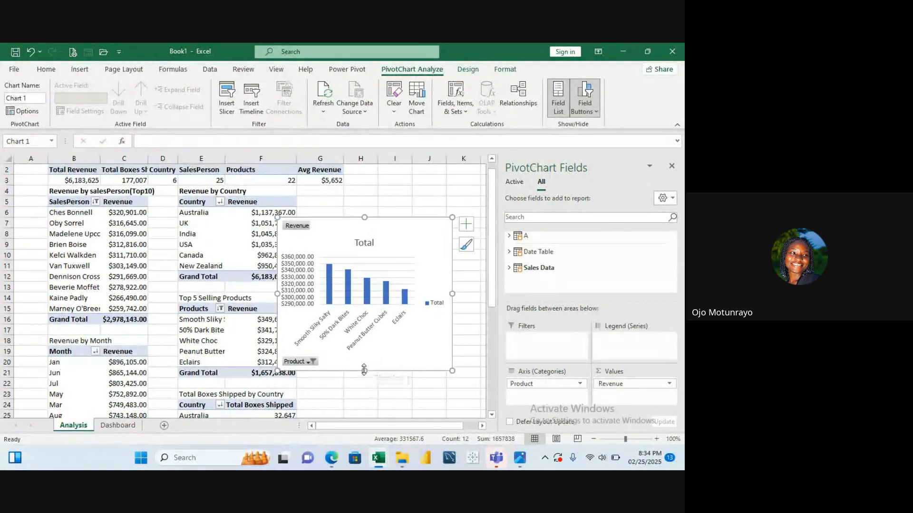
{"action": "left_click_drag", "start_coordinate": [366, 370], "coordinate": [367, 338]}
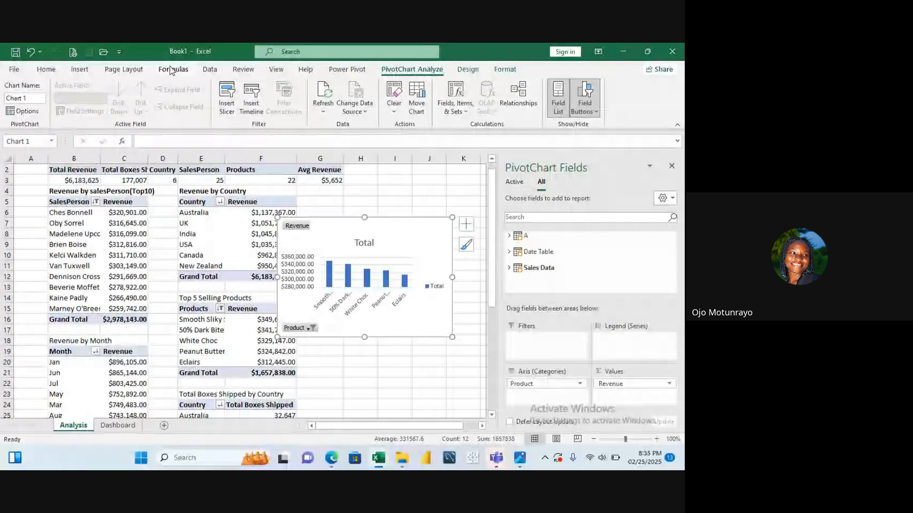
{"action": "left_click", "coordinate": [79, 69]}
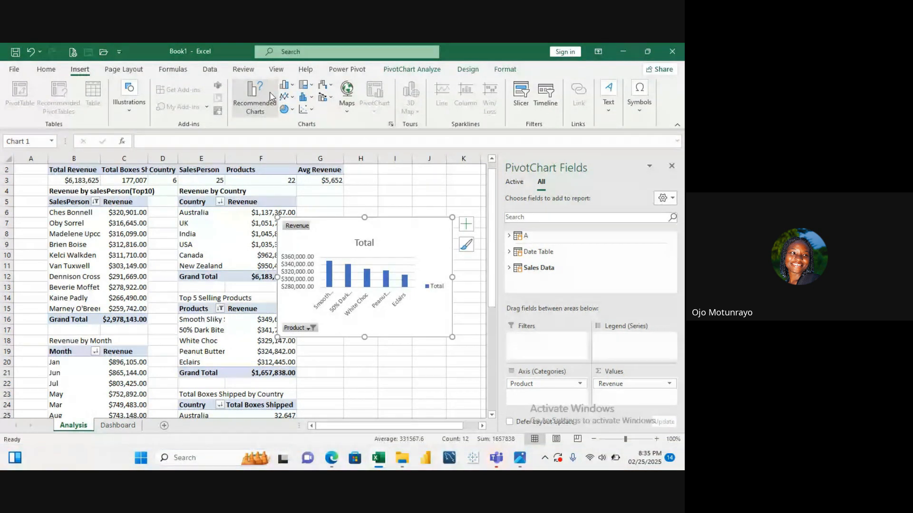
{"action": "left_click", "coordinate": [270, 92]}
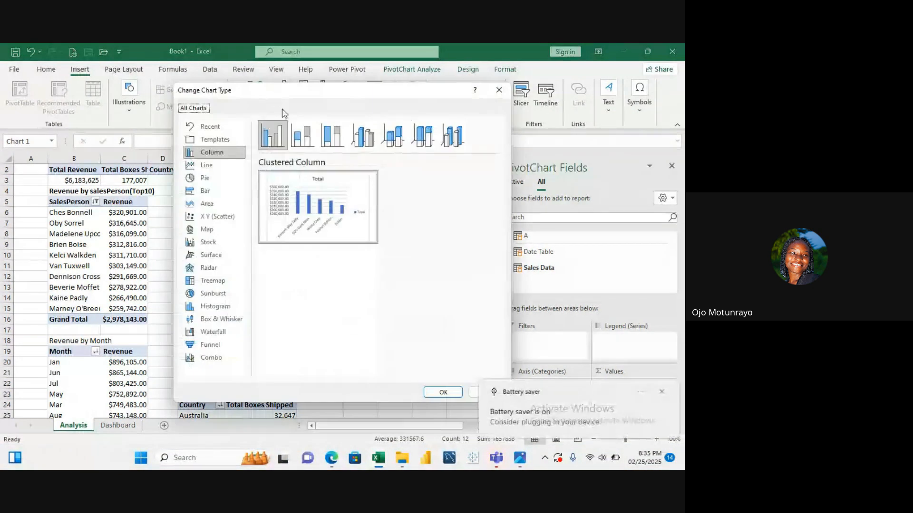
{"action": "left_click", "coordinate": [213, 193]}
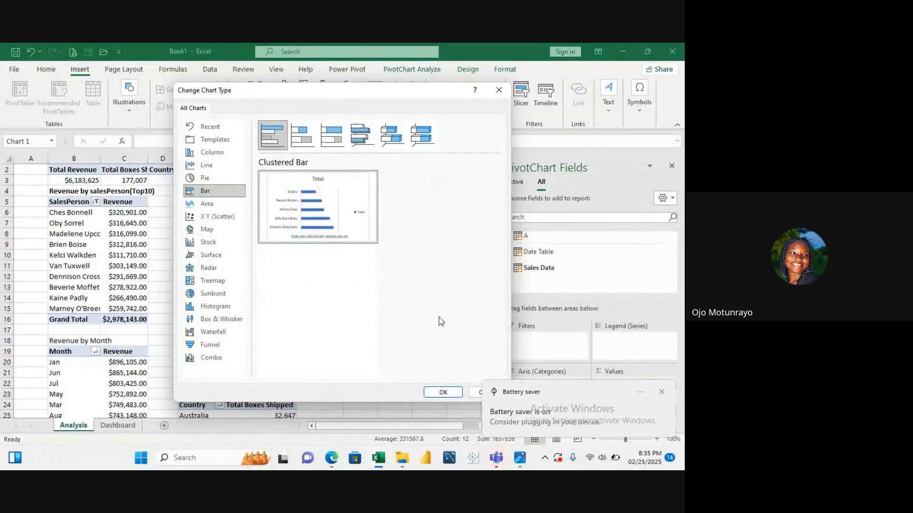
{"action": "left_click", "coordinate": [443, 392]}
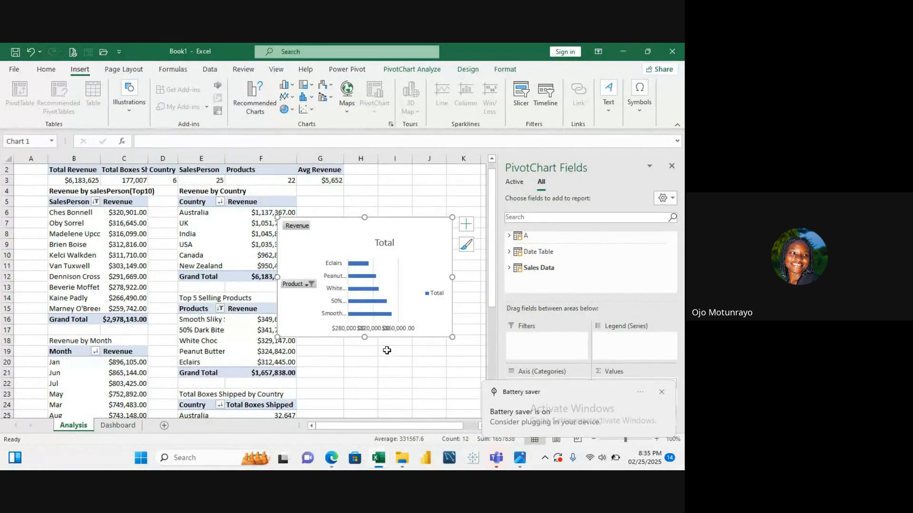
{"action": "left_click", "coordinate": [387, 350]}
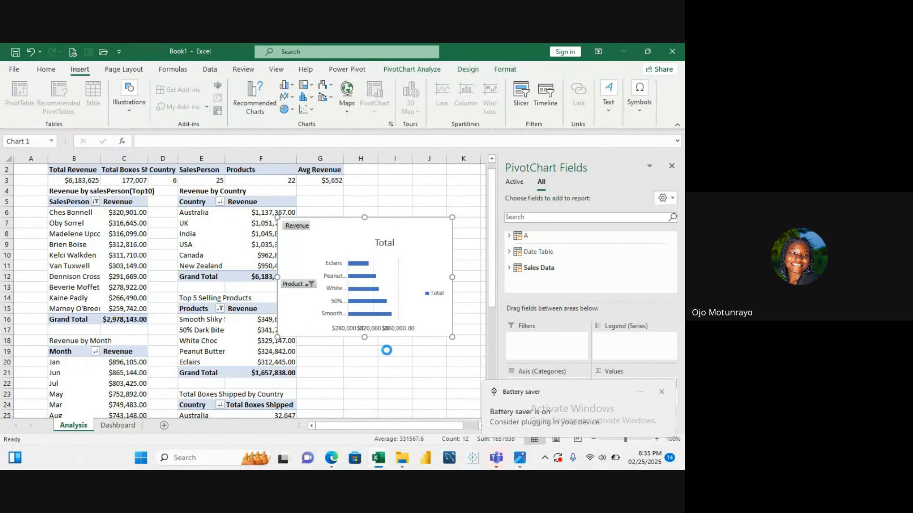
Save the workbook in the Downloads folder as an Excel Workbook named Sales Analysis
{"action": "key", "text": "ctrl+s"}
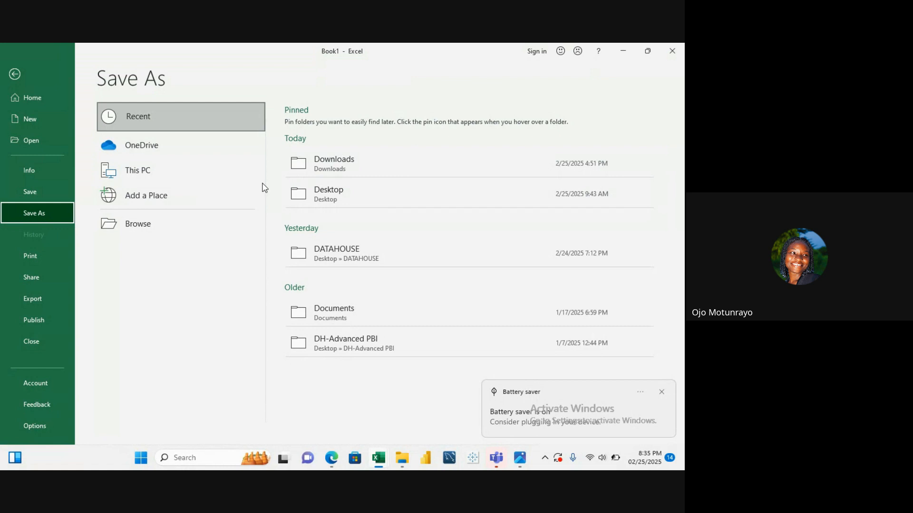
{"action": "left_click", "coordinate": [325, 174]}
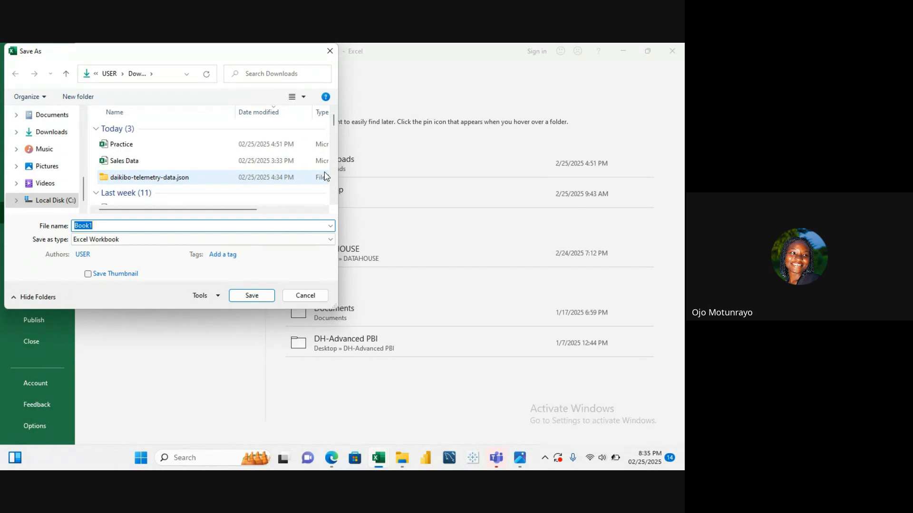
{"action": "key", "text": "BackSpace"}
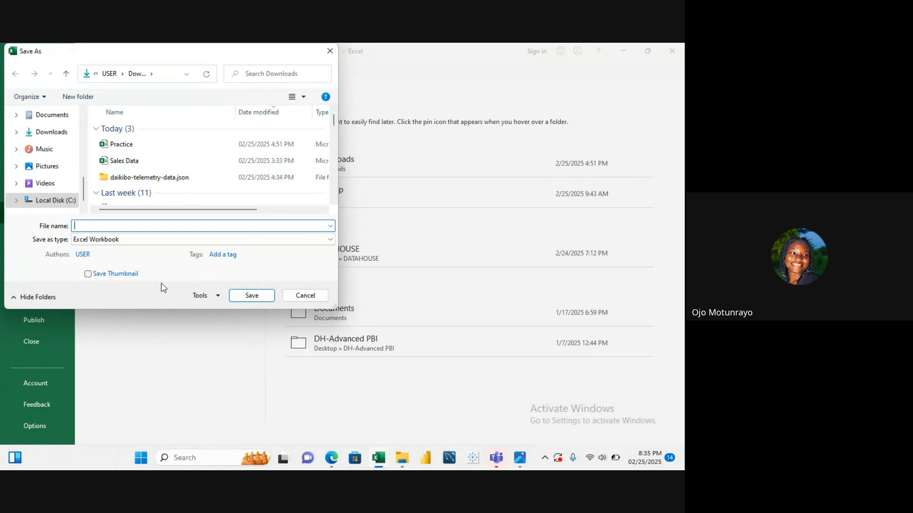
{"action": "type", "text": "S"}
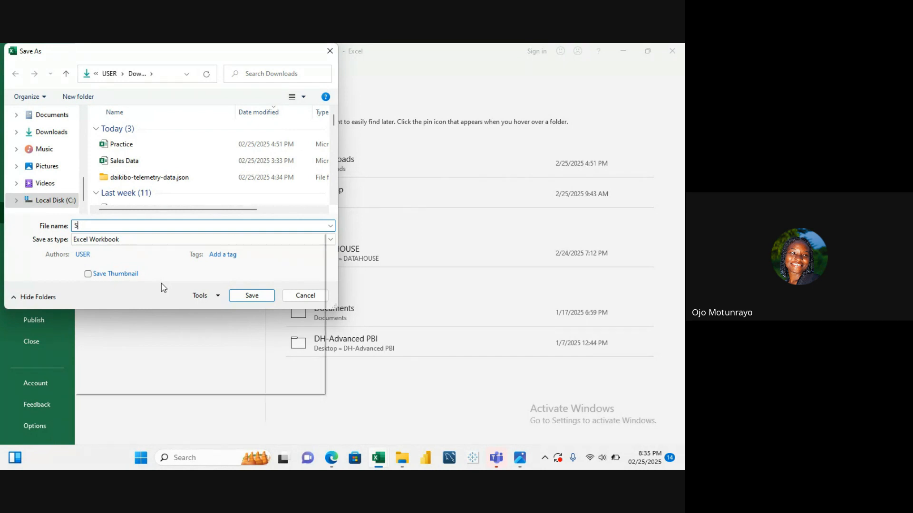
{"action": "type", "text": "ales"}
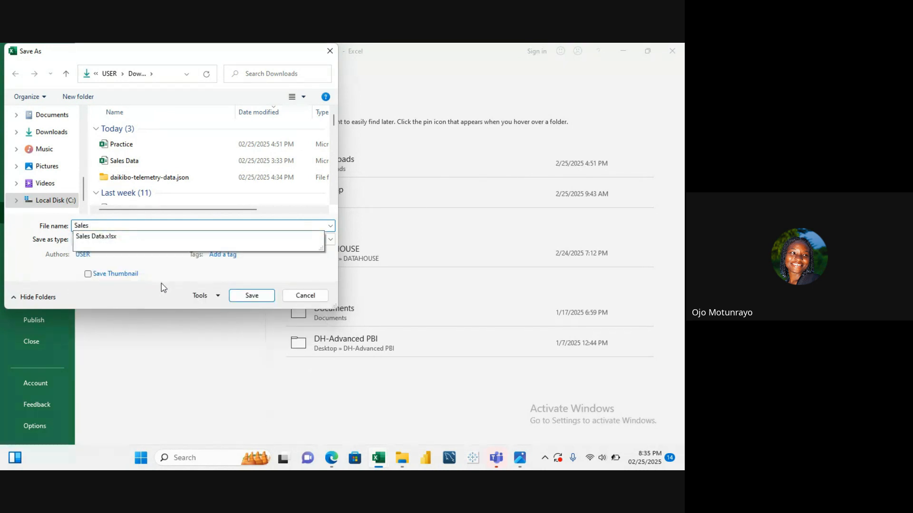
{"action": "key", "text": "ctrl+a"}
{"action": "type", "text": "na"}
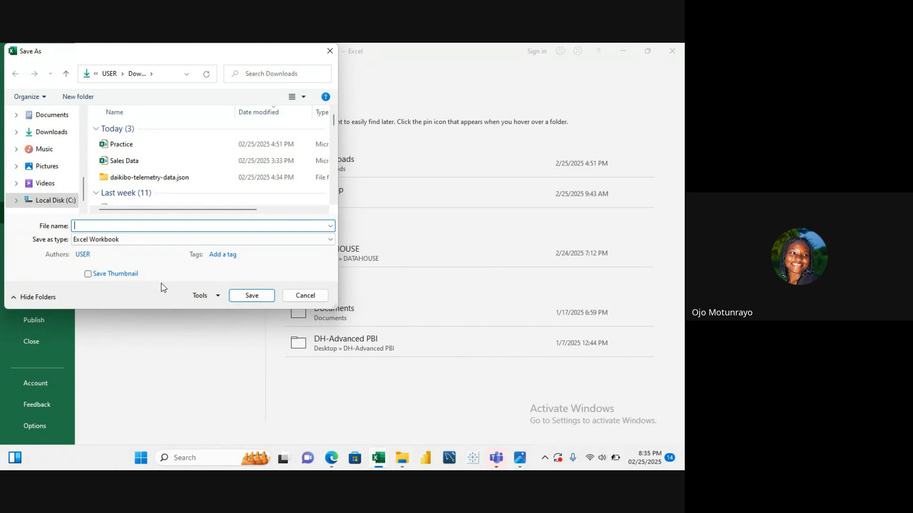
{"action": "type", "text": "A"}
{"action": "key", "text": "BackSpace"}
{"action": "type", "text": "Sales"}
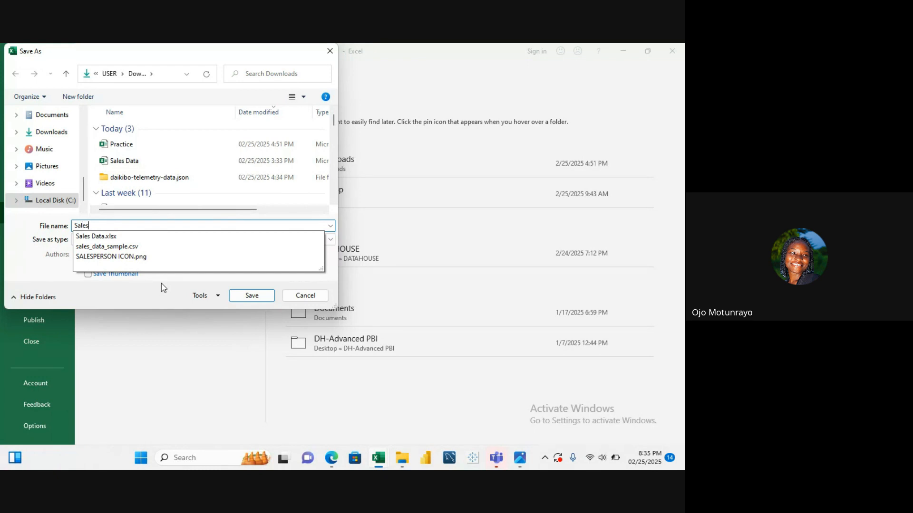
{"action": "type", "text": " An"}
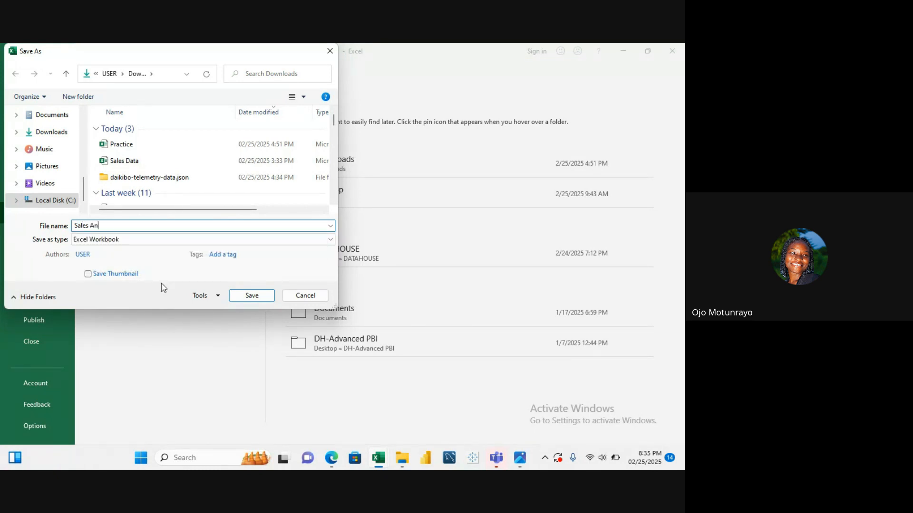
{"action": "type", "text": "alysis"}
{"action": "left_click", "coordinate": [260, 297]}
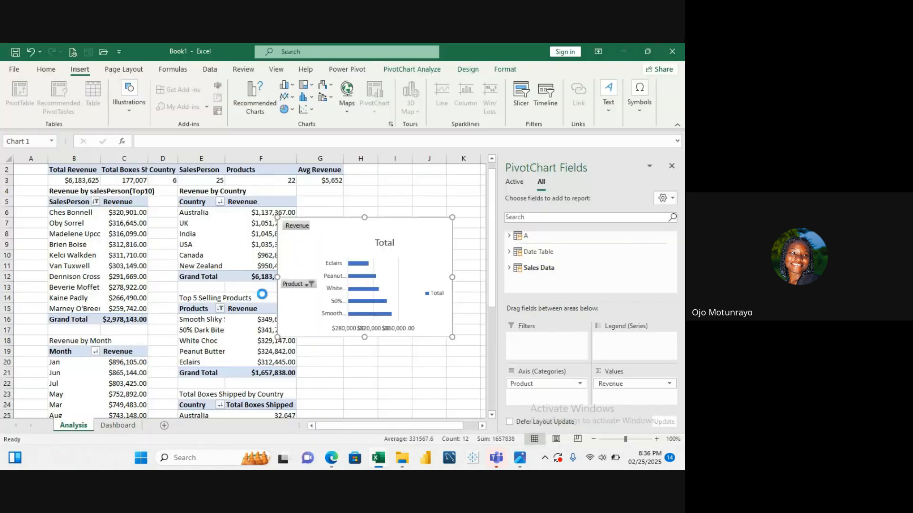
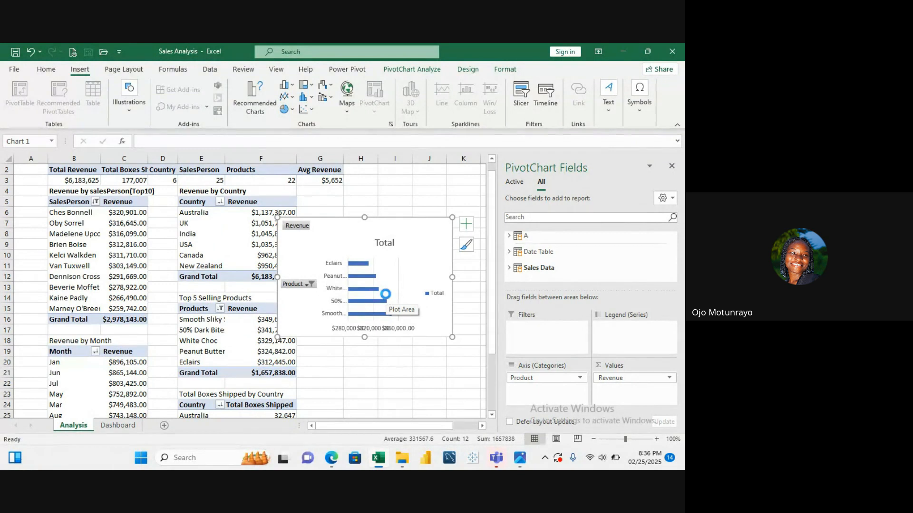
Move the products bar chart from the Analysis sheet to the Dashboard, placing it just inside the upper-left corner of the left large white card
{"action": "key", "text": "Delete"}
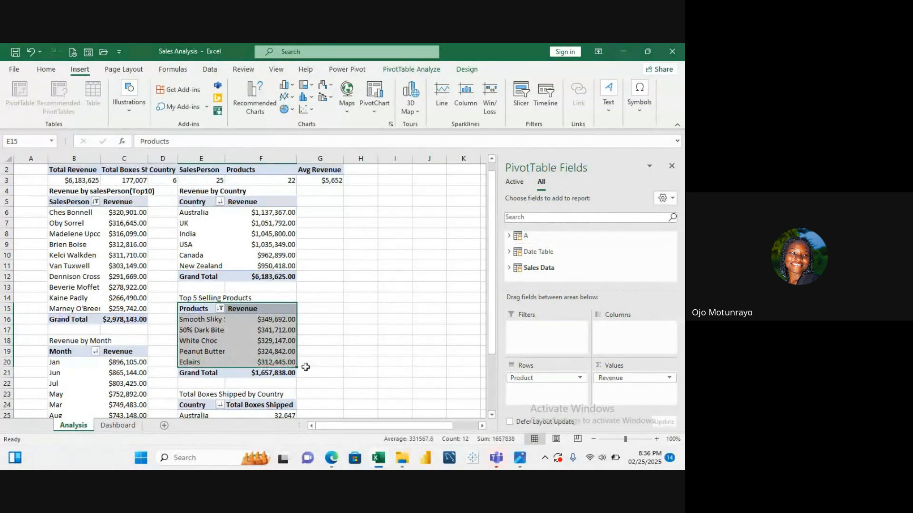
{"action": "left_click", "coordinate": [117, 425]}
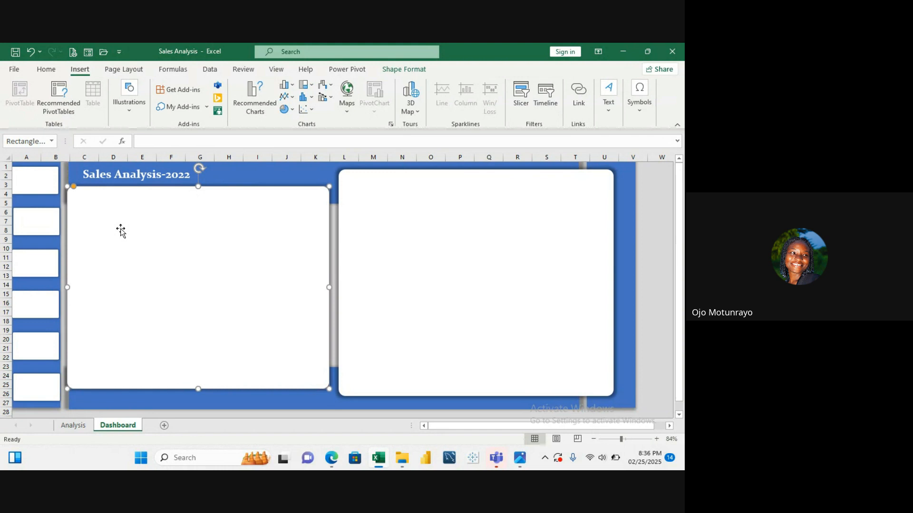
{"action": "key", "text": "ctrl+v"}
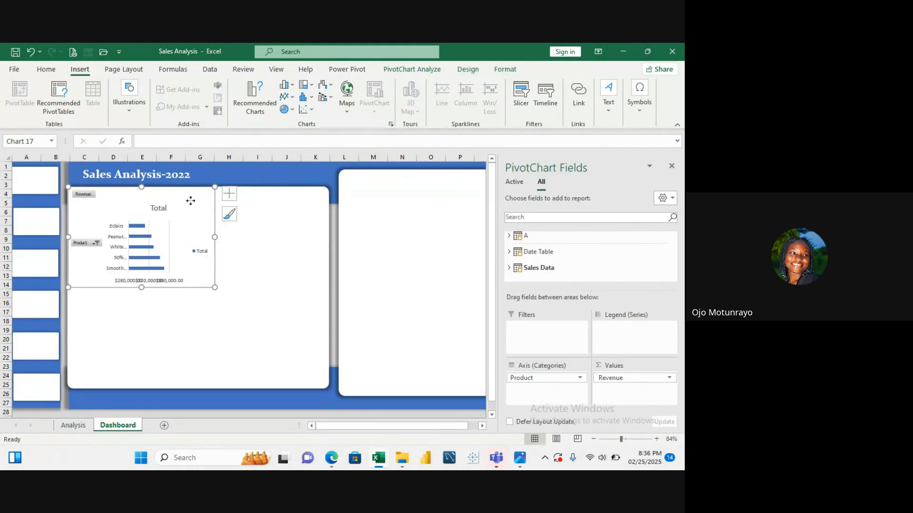
{"action": "mouse_move", "coordinate": [190, 201]}
{"action": "left_mouse_down"}
{"action": "mouse_move", "coordinate": [230, 240]}
{"action": "mouse_move", "coordinate": [206, 188]}
{"action": "mouse_move", "coordinate": [203, 210]}
{"action": "left_mouse_up"}
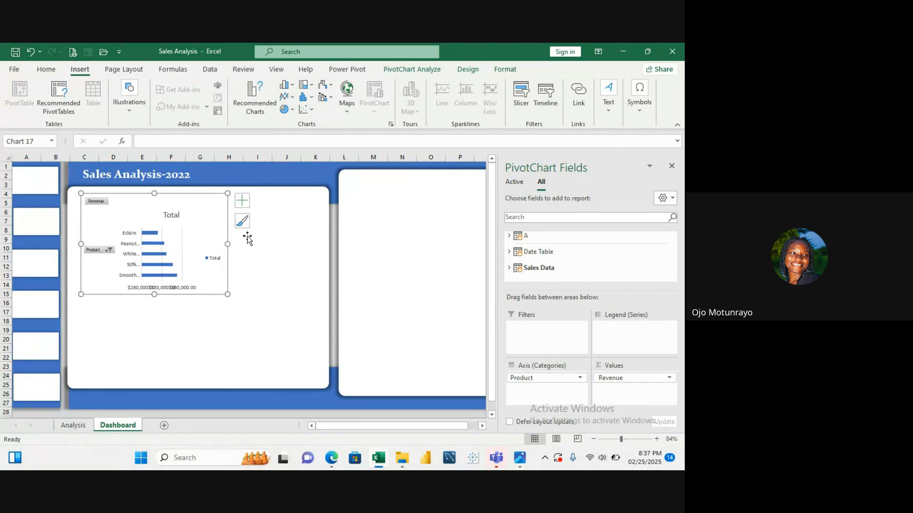
Hide all field buttons on the products chart on the Dashboard
{"action": "left_click", "coordinate": [409, 69]}
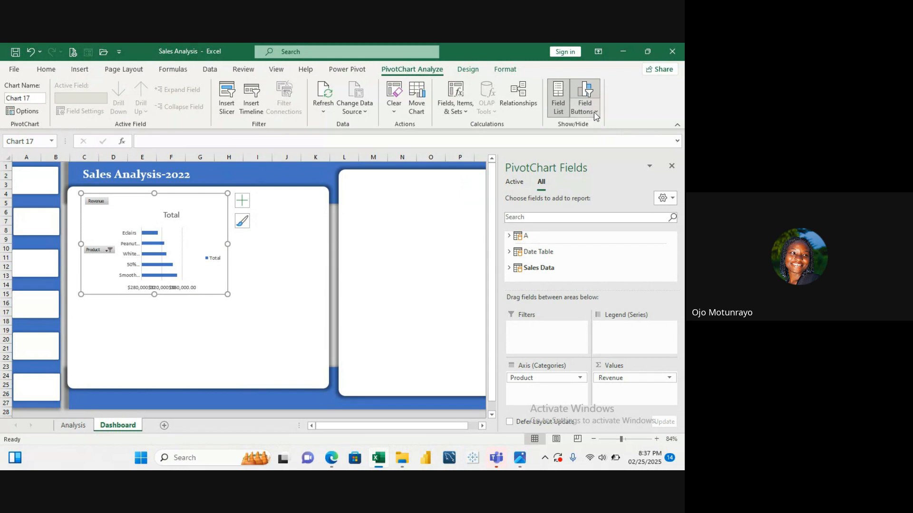
{"action": "left_click", "coordinate": [564, 112]}
{"action": "left_click", "coordinate": [565, 112]}
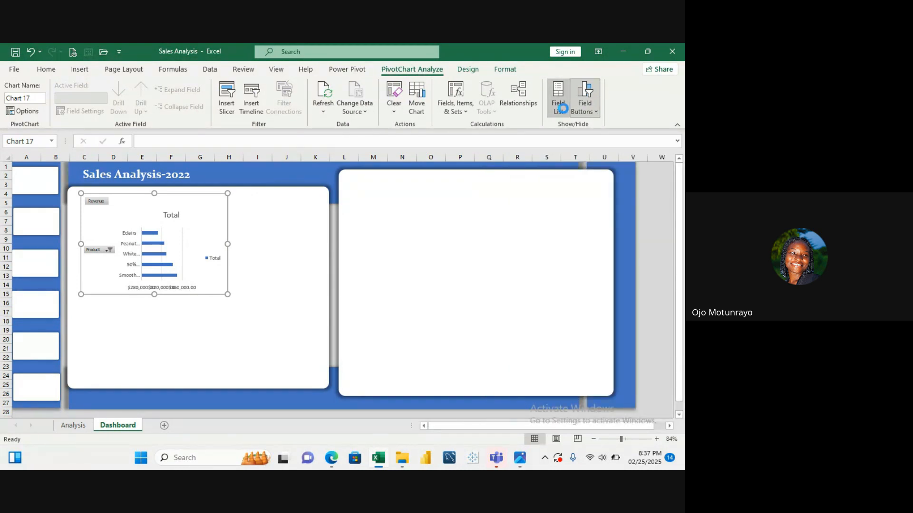
{"action": "left_click", "coordinate": [597, 112]}
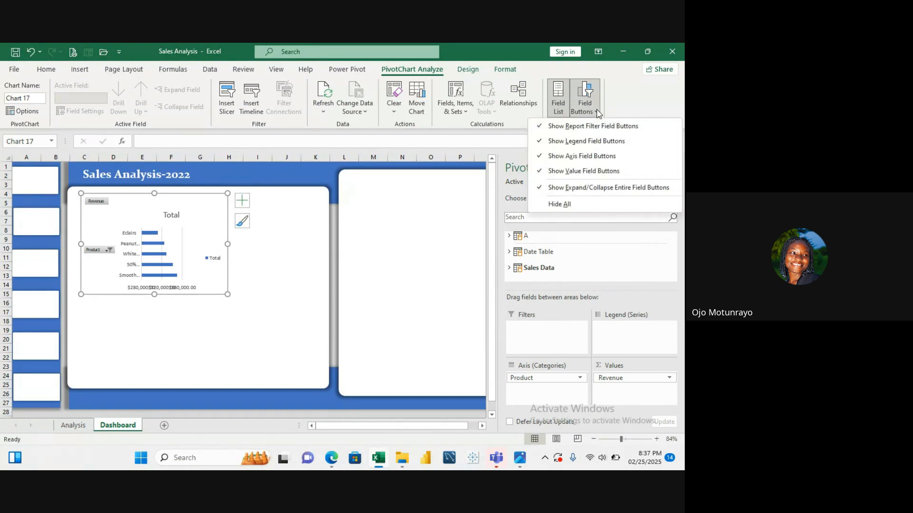
{"action": "left_click", "coordinate": [584, 203]}
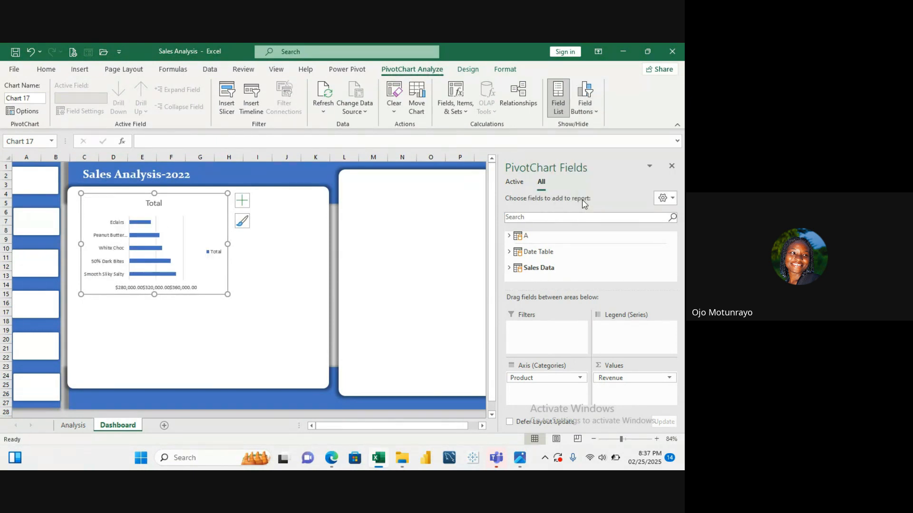
{"action": "left_click", "coordinate": [596, 112]}
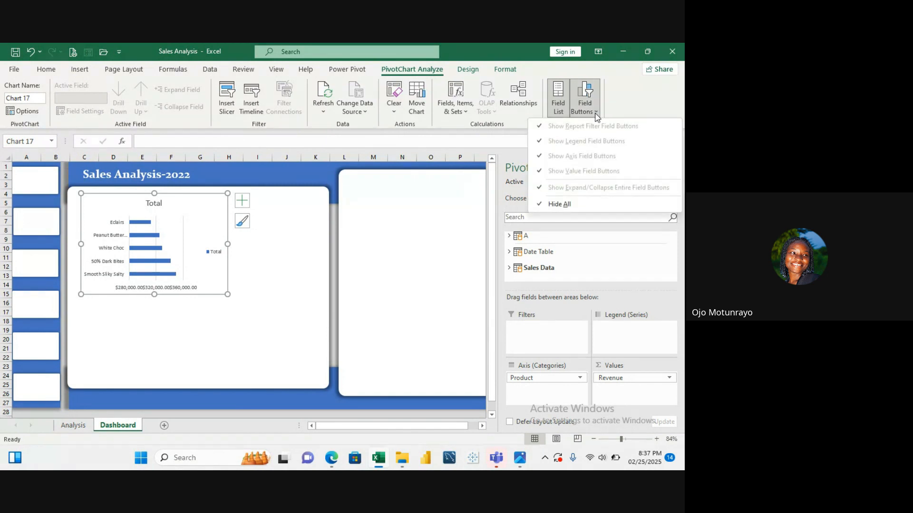
{"action": "left_click", "coordinate": [581, 203]}
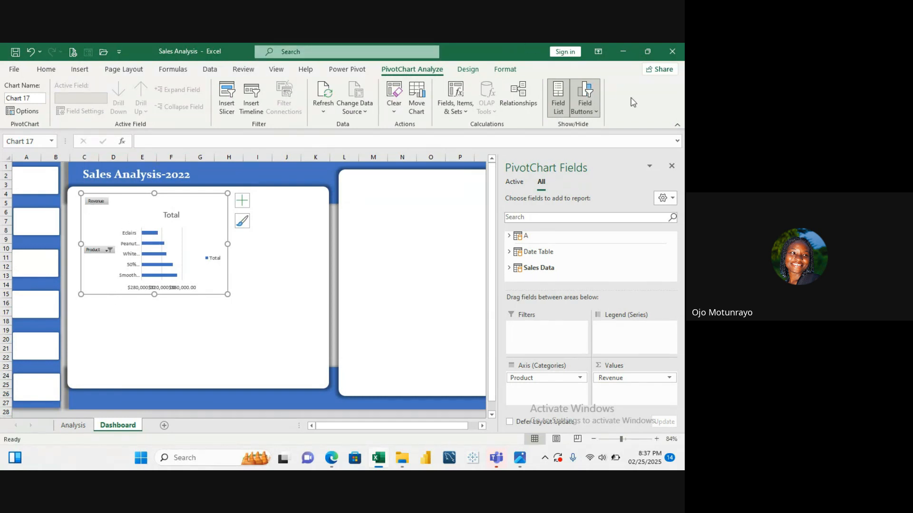
{"action": "left_click", "coordinate": [597, 112]}
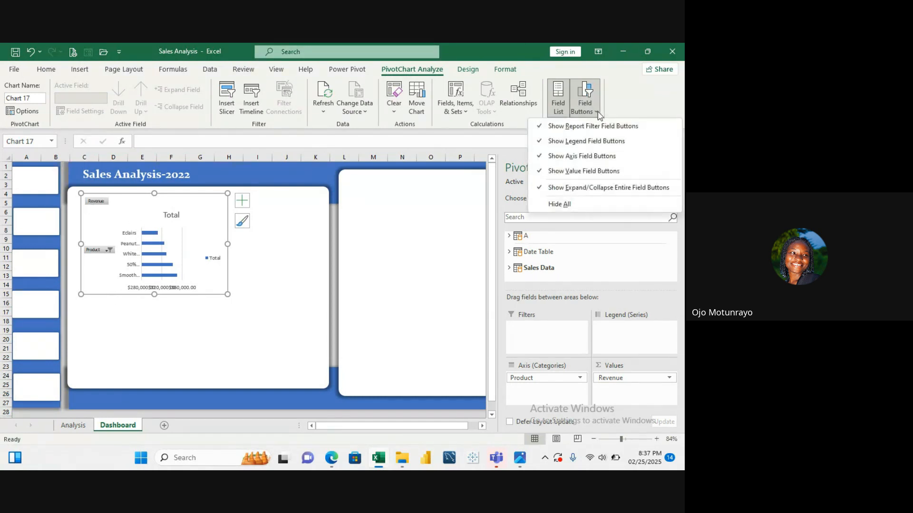
{"action": "left_click", "coordinate": [581, 205]}
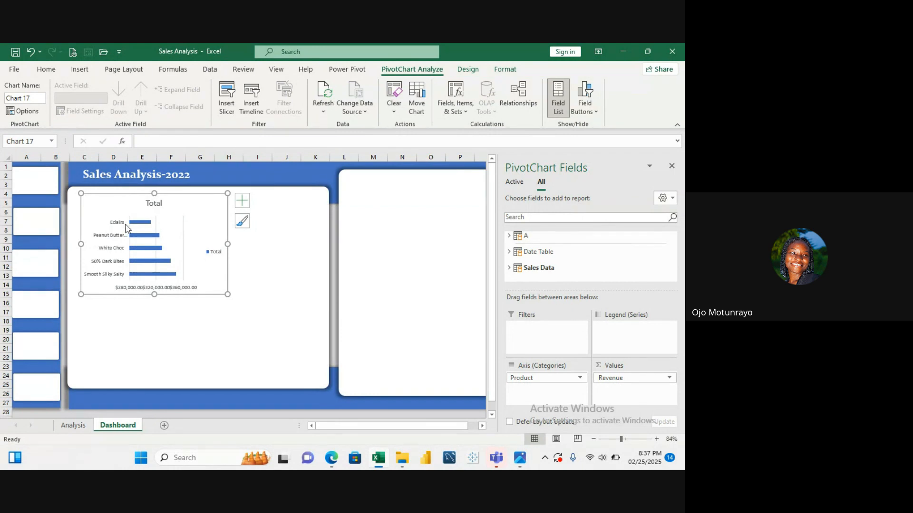
Change the products chart's title to "Top 5 Selling Products" and deselect the chart
{"action": "left_click", "coordinate": [150, 204]}
{"action": "left_click", "coordinate": [163, 204]}
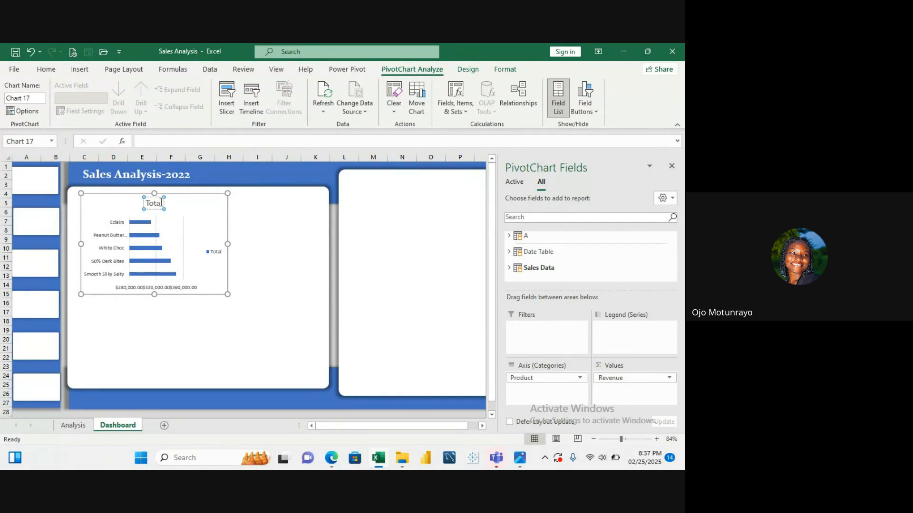
{"action": "double_click", "coordinate": [161, 203]}
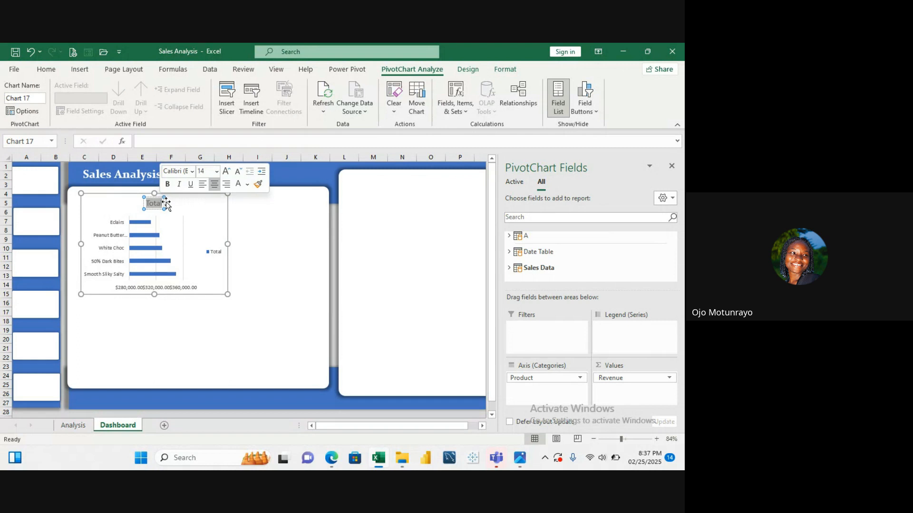
{"action": "key", "text": "Delete"}
{"action": "type", "text": "Top"}
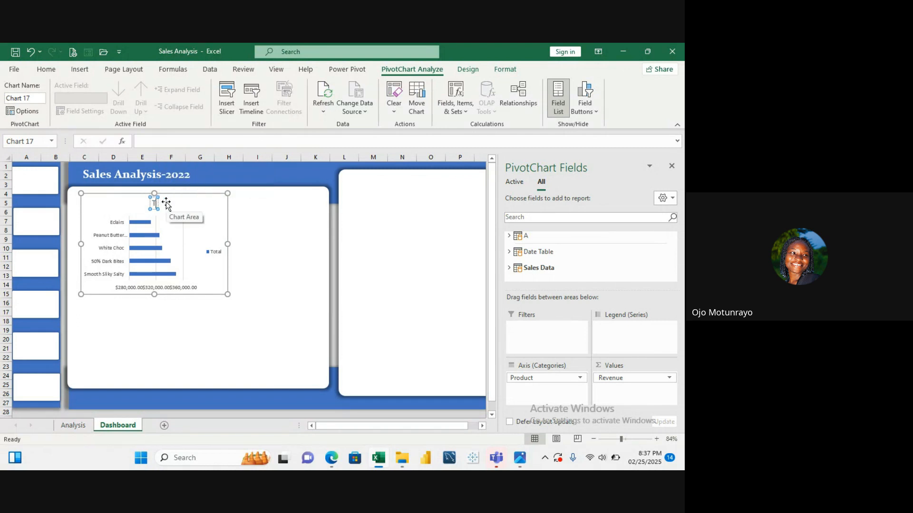
{"action": "type", "text": " 5 Selling"}
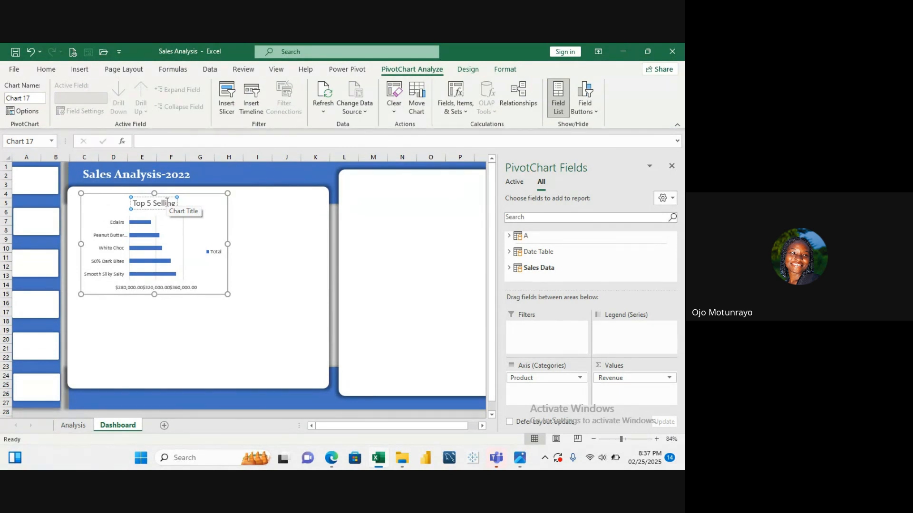
{"action": "type", "text": "Pro"}
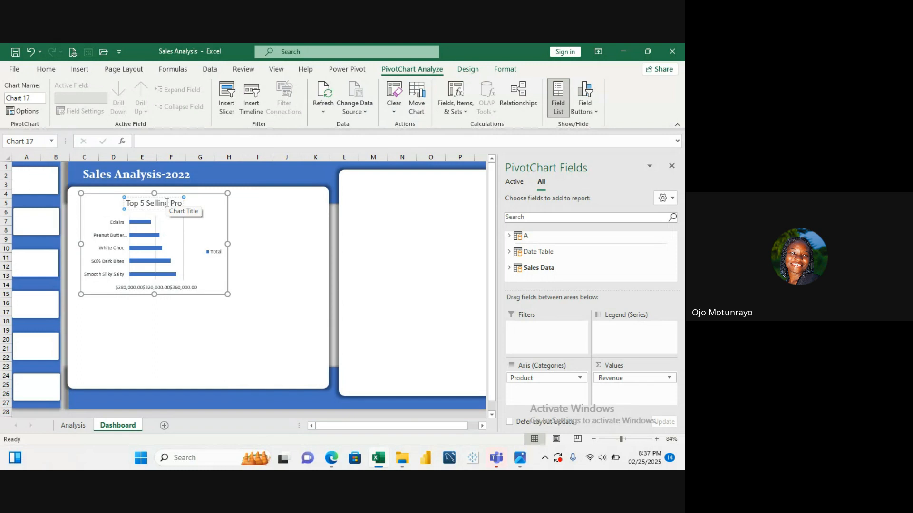
{"action": "type", "text": "ducts"}
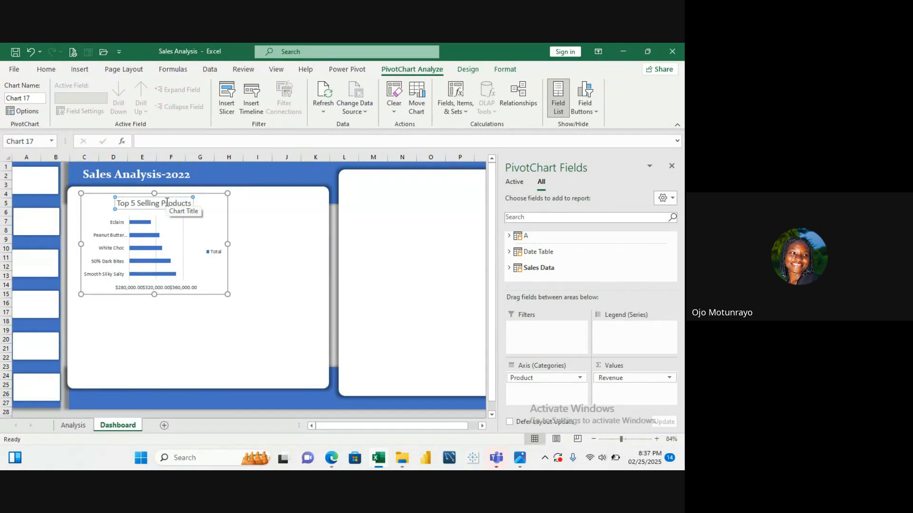
{"action": "left_click", "coordinate": [259, 214]}
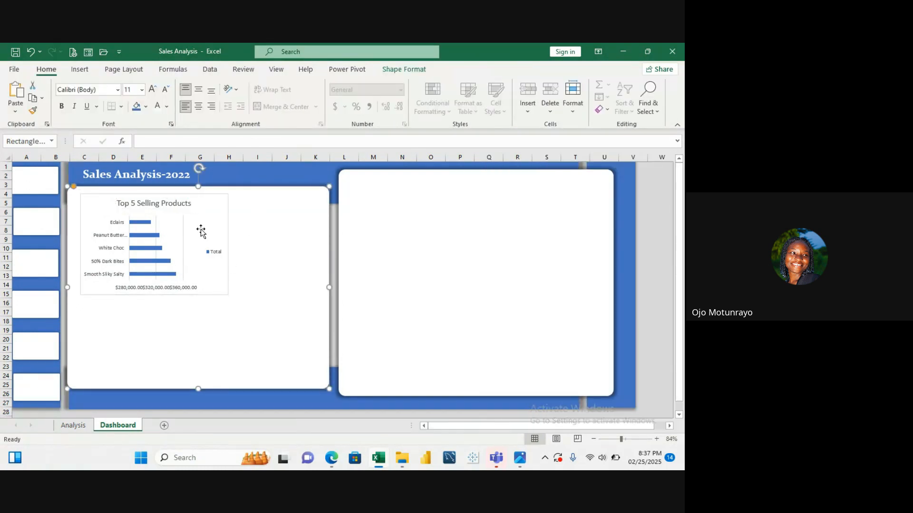
Remove the axes from the Top 5 Selling Products chart through its chart elements
{"action": "left_click", "coordinate": [200, 232]}
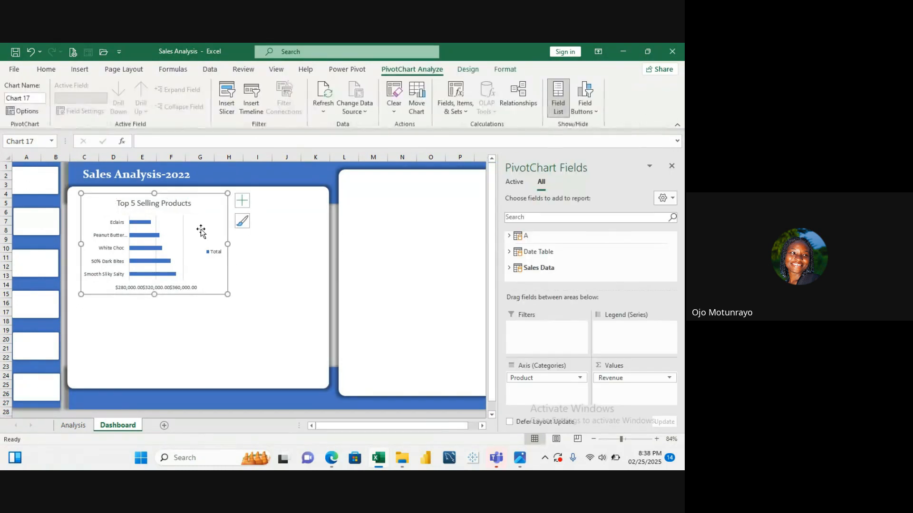
{"action": "left_click", "coordinate": [243, 202]}
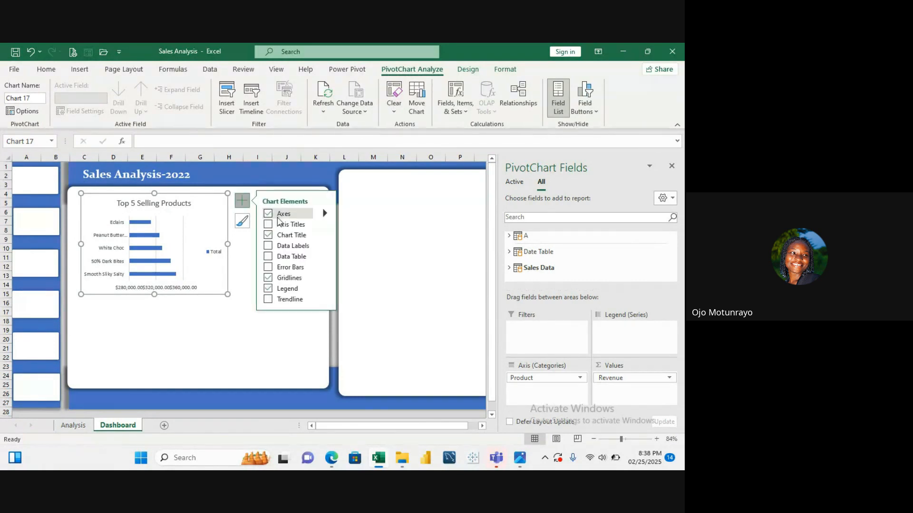
{"action": "left_click", "coordinate": [240, 271]}
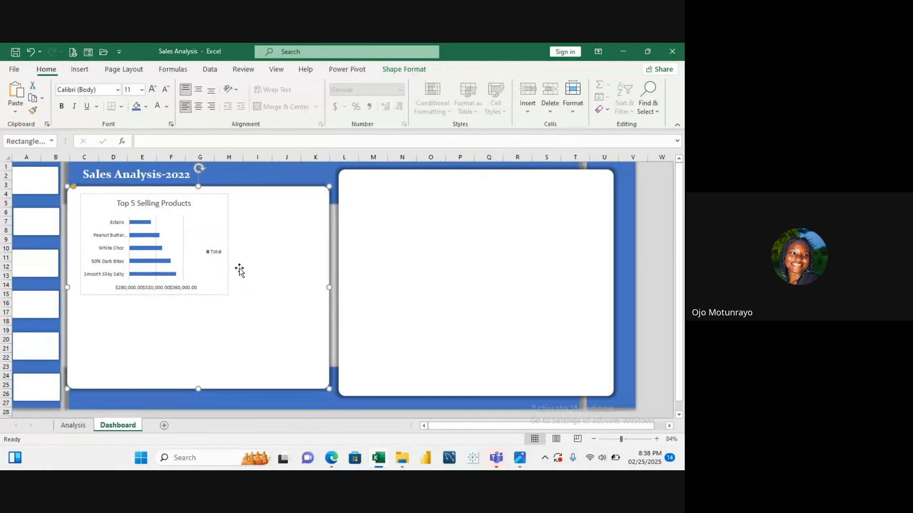
{"action": "left_click", "coordinate": [208, 237]}
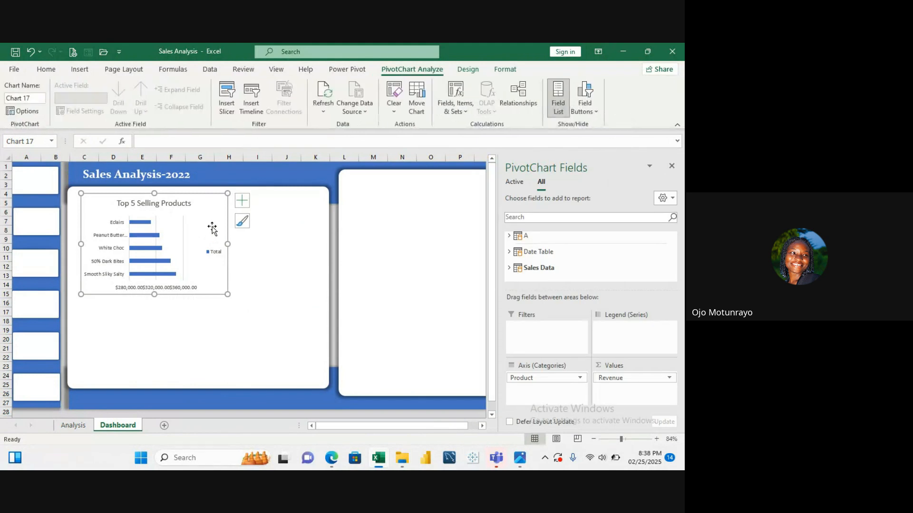
{"action": "left_click", "coordinate": [243, 203]}
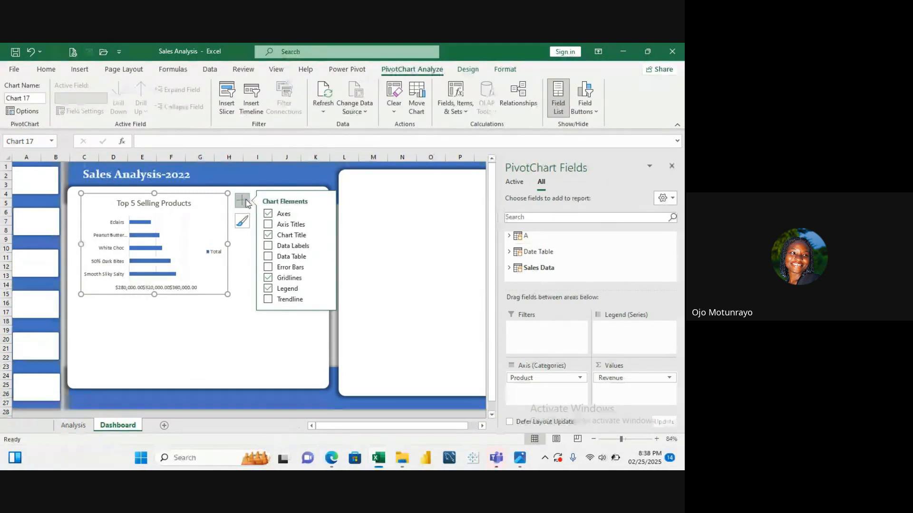
{"action": "left_click", "coordinate": [268, 214]}
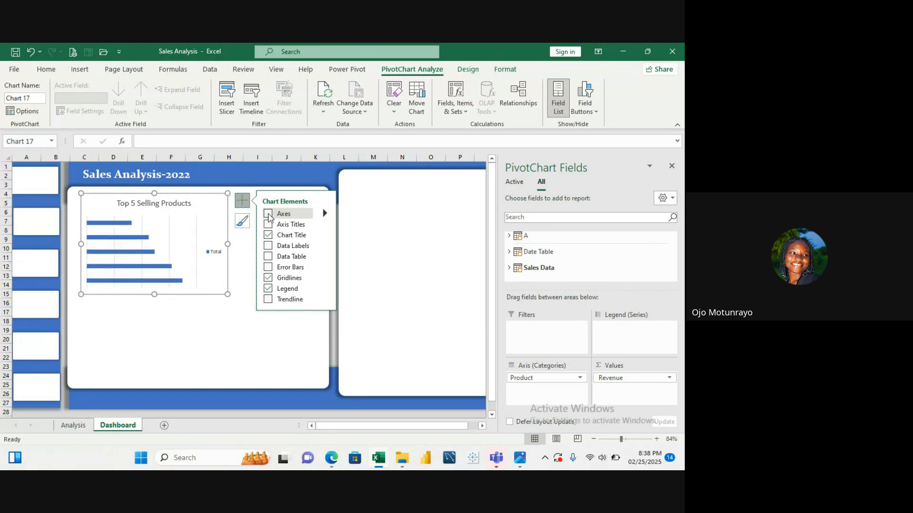
Restore the axes on the products bar chart and remove its gridlines and legend
{"action": "left_click", "coordinate": [268, 214]}
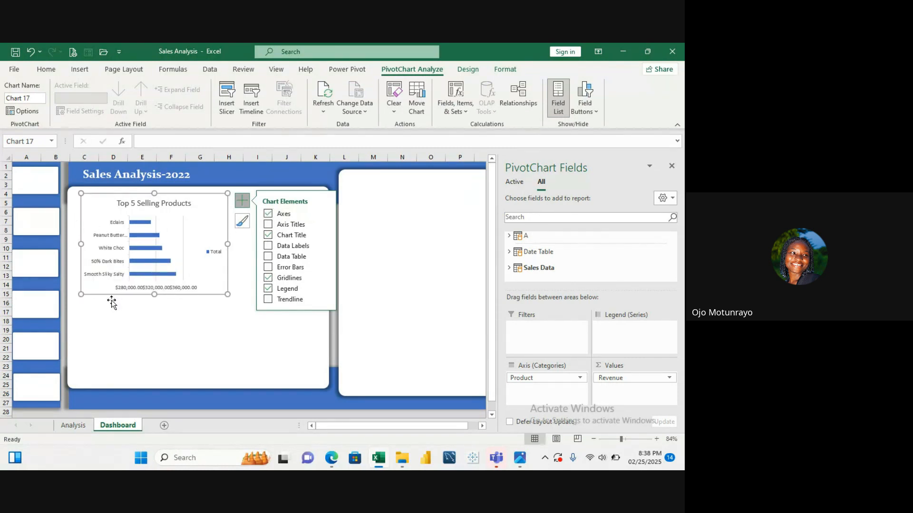
{"action": "left_click", "coordinate": [270, 237]}
{"action": "left_click", "coordinate": [269, 237]}
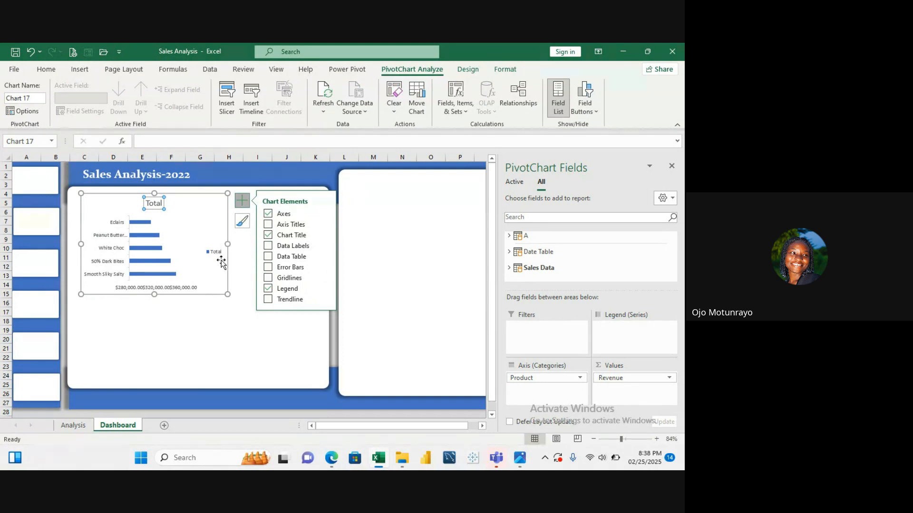
{"action": "left_click", "coordinate": [268, 289]}
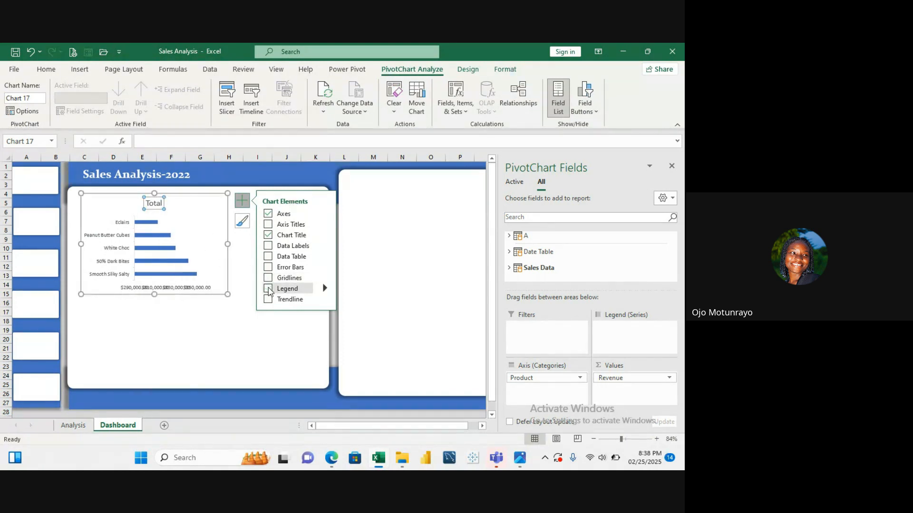
Delete the horizontal revenue axis from the products chart, keeping the product name axis
{"action": "left_click", "coordinate": [200, 291]}
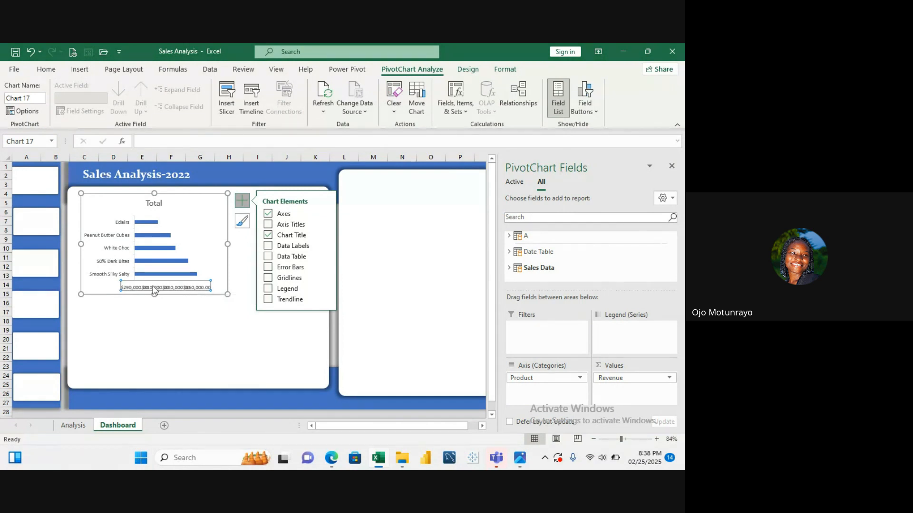
{"action": "left_click", "coordinate": [164, 300]}
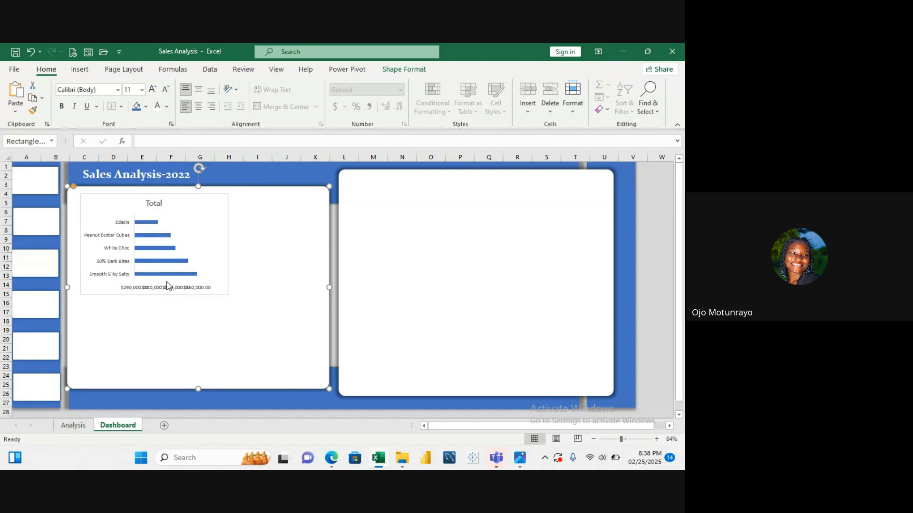
{"action": "left_click", "coordinate": [167, 285]}
{"action": "key", "text": "Delete"}
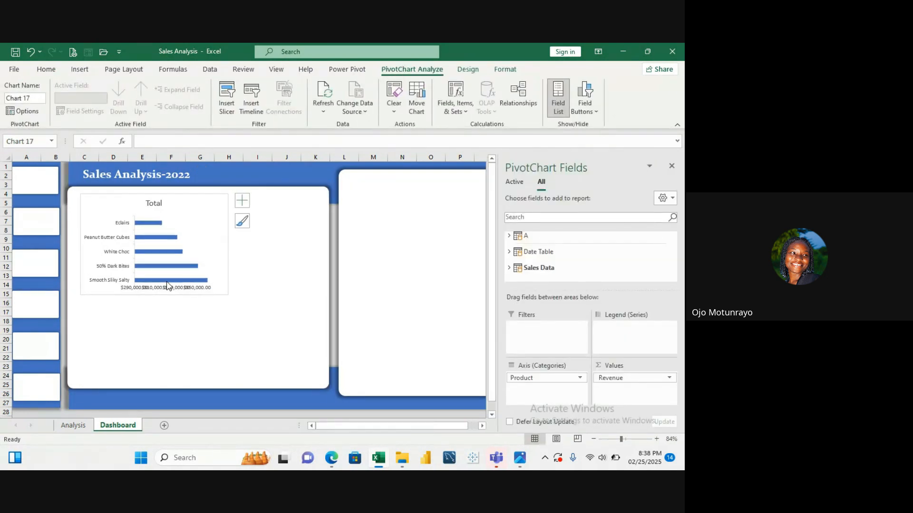
Add data labels to the bars of the products chart
{"action": "left_click", "coordinate": [247, 203]}
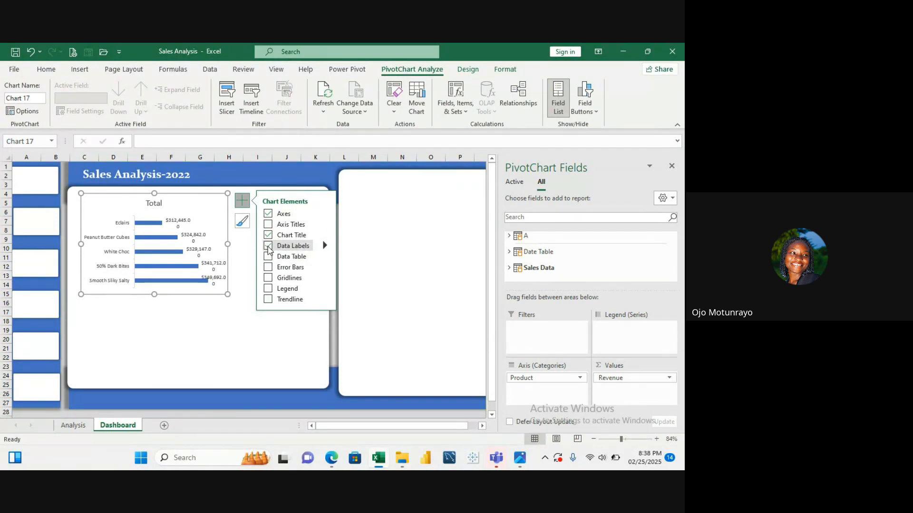
{"action": "left_click", "coordinate": [299, 245]}
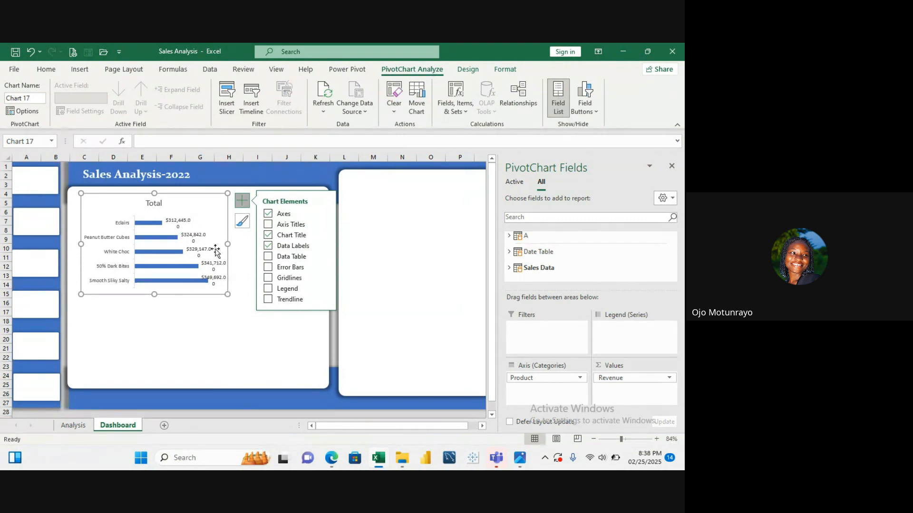
{"action": "left_click", "coordinate": [238, 332]}
Widen the products chart to about 5.2 inches and nudge it slightly within the left large white card
{"action": "left_click", "coordinate": [225, 251]}
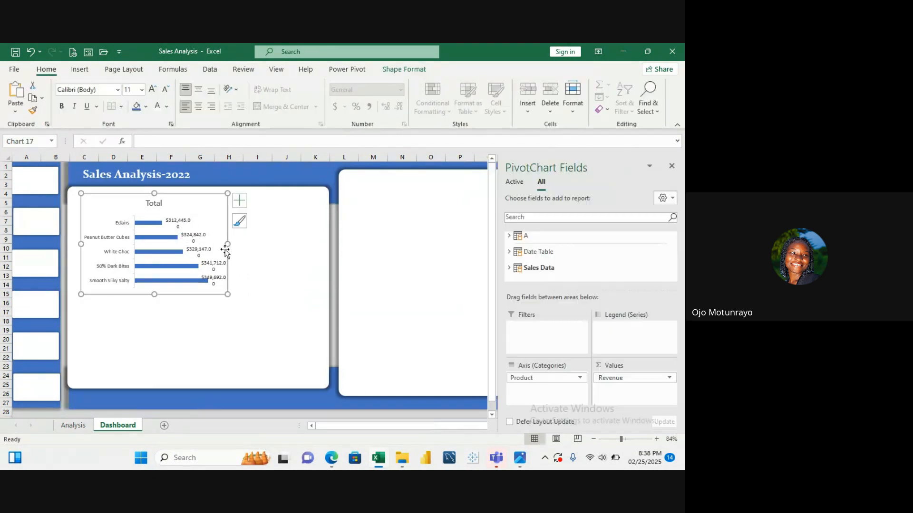
{"action": "left_click_drag", "start_coordinate": [241, 240], "coordinate": [299, 246]}
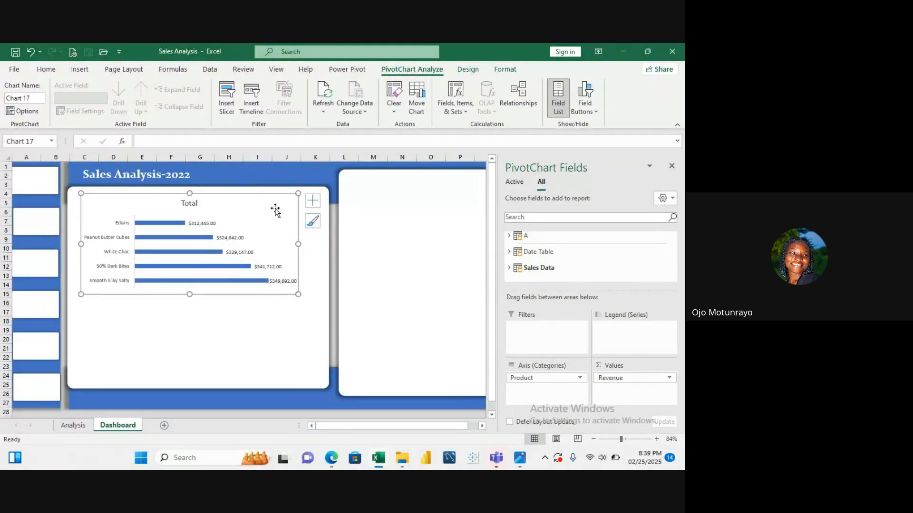
{"action": "left_click_drag", "start_coordinate": [273, 209], "coordinate": [275, 207]}
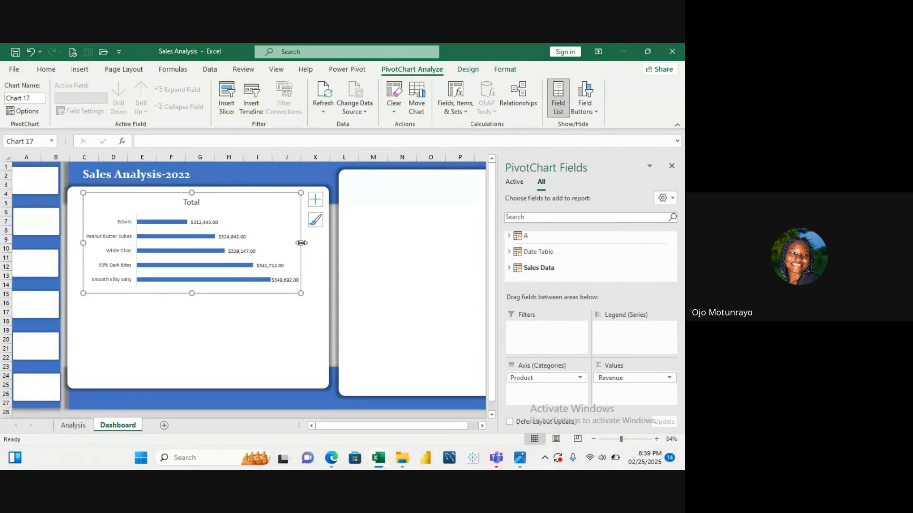
{"action": "left_click_drag", "start_coordinate": [301, 243], "coordinate": [309, 243]}
{"action": "left_click", "coordinate": [236, 307]}
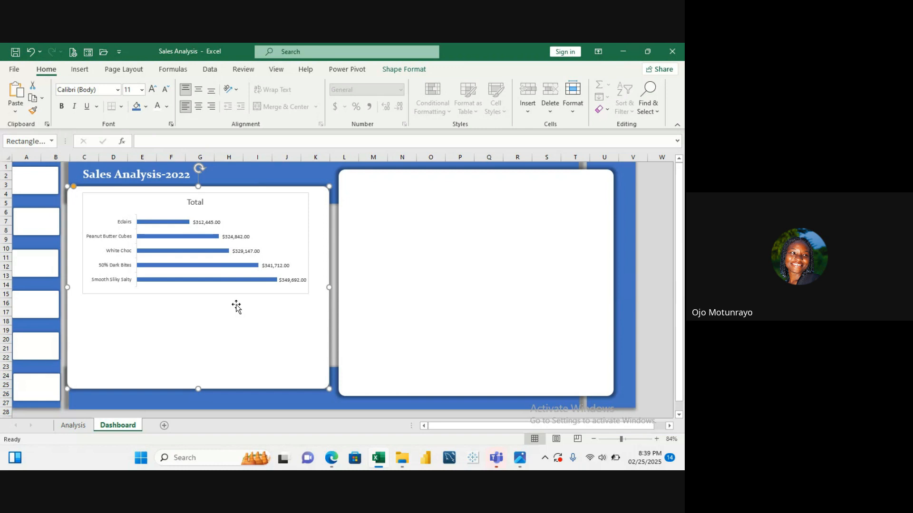
Replace the products chart's title with "Top 5 Selling products"
{"action": "double_click", "coordinate": [196, 205]}
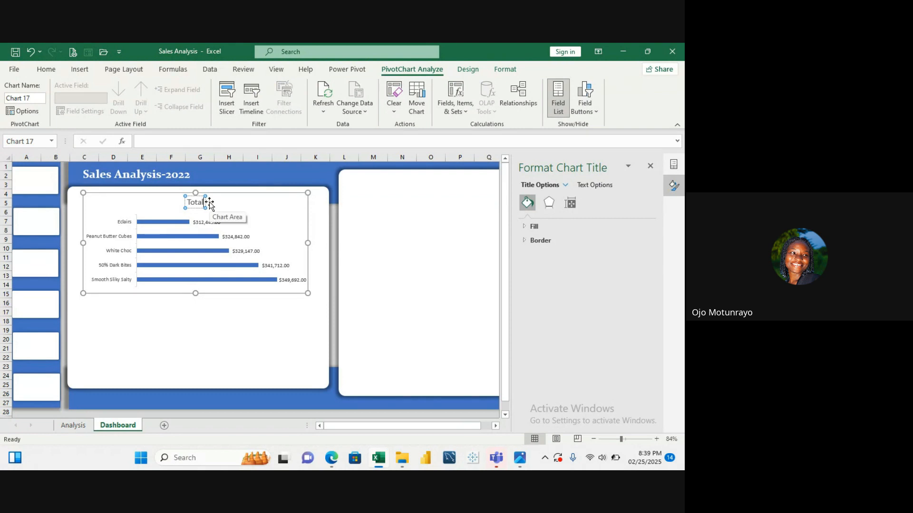
{"action": "key", "text": "BackSpace"}
{"action": "key", "text": "BackSpace"}
{"action": "key", "text": "BackSpace"}
{"action": "key", "text": "BackSpace"}
{"action": "key", "text": "BackSpace"}
{"action": "type", "text": "Top 5 Sel"}
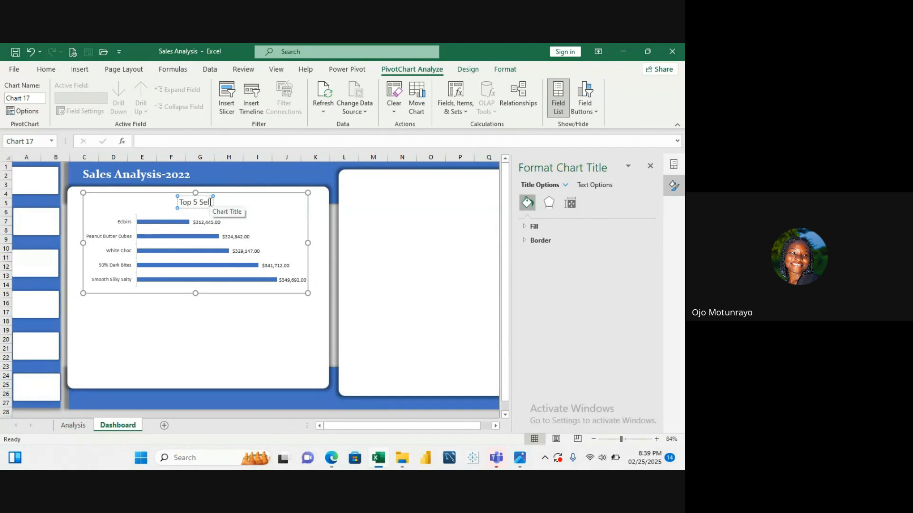
{"action": "type", "text": "ling pr"}
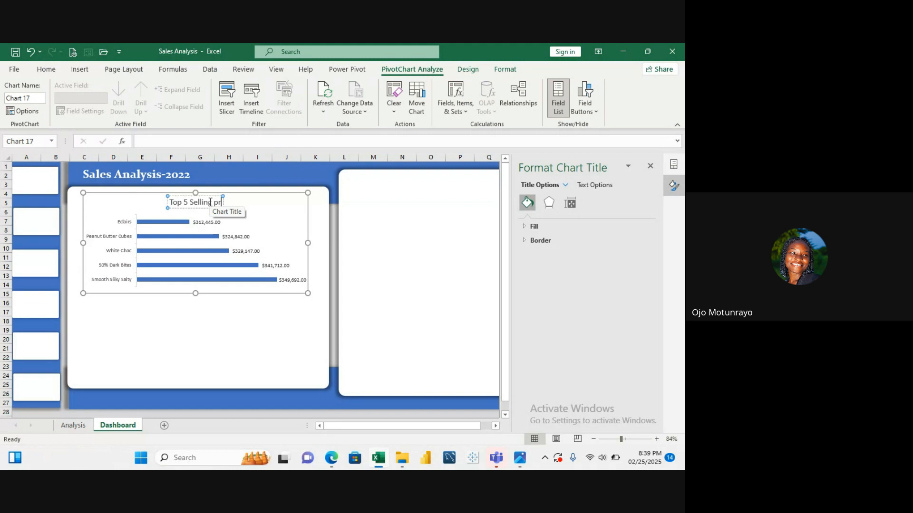
{"action": "type", "text": "oducts"}
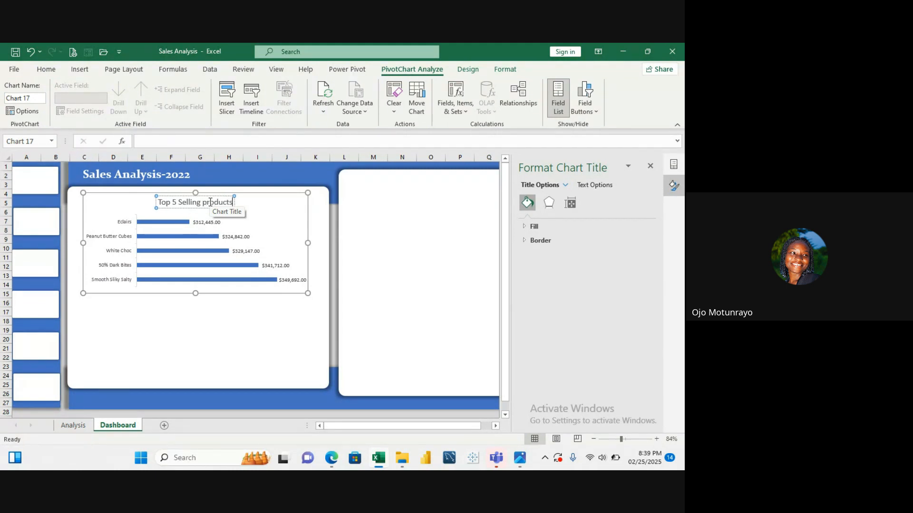
{"action": "key", "text": "Return"}
{"action": "key", "text": "BackSpace"}
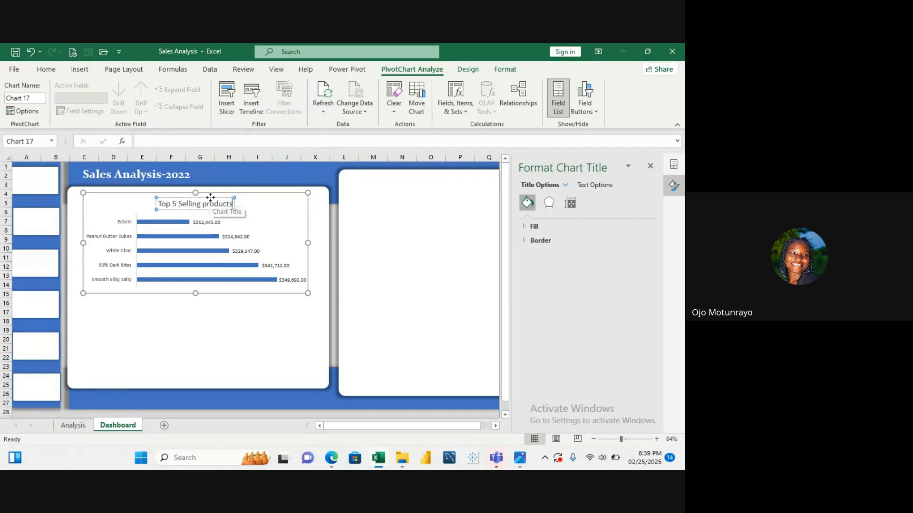
{"action": "left_click", "coordinate": [273, 222]}
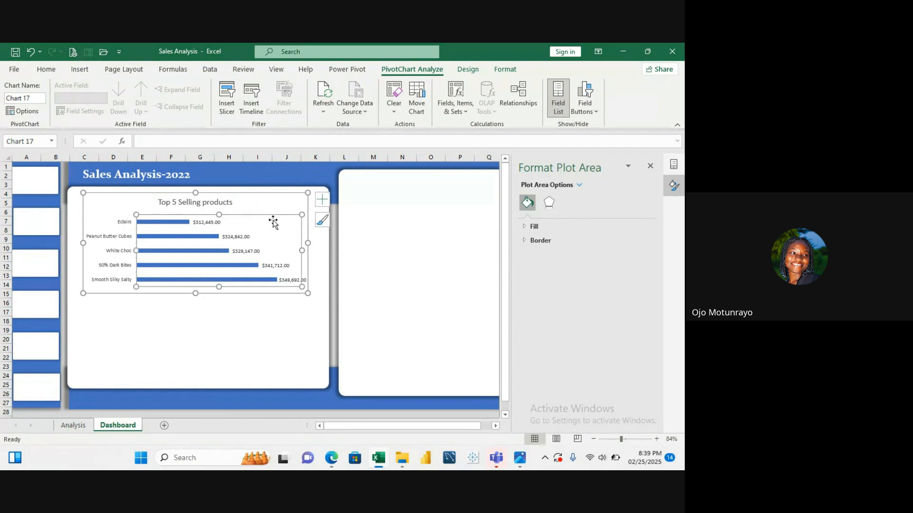
Format the product name axis labels as bold at font size 12
{"action": "left_click", "coordinate": [120, 223]}
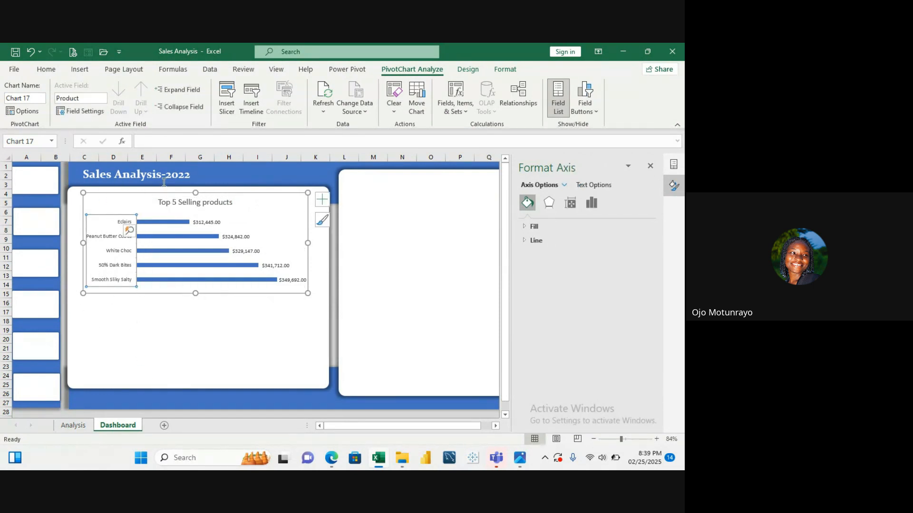
{"action": "left_click", "coordinate": [47, 70]}
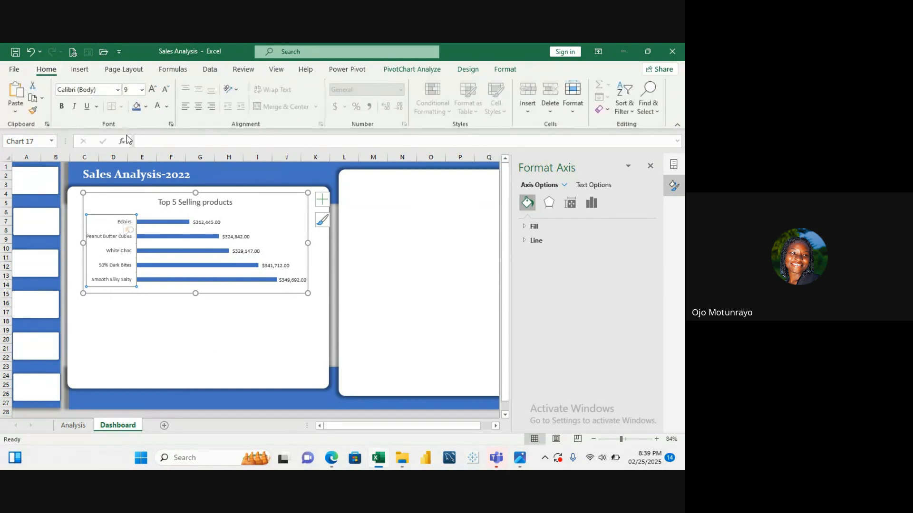
{"action": "left_click", "coordinate": [142, 90]}
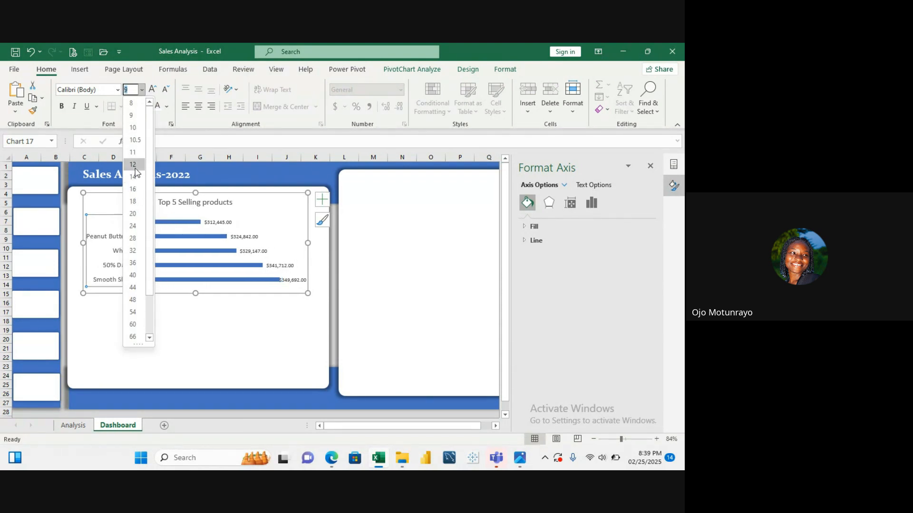
{"action": "left_click", "coordinate": [135, 166]}
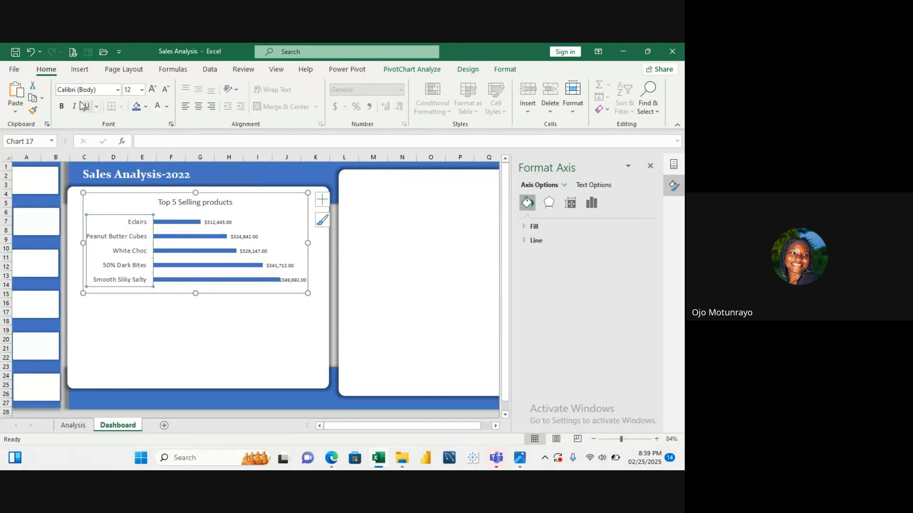
{"action": "left_click", "coordinate": [63, 108]}
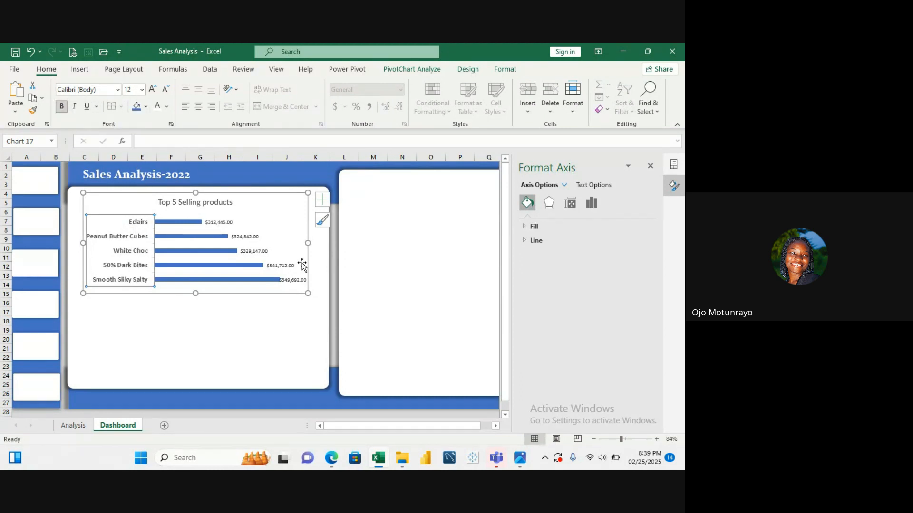
Set the revenue data labels on the products chart to font size 12 and make them bold
{"action": "left_click", "coordinate": [223, 222]}
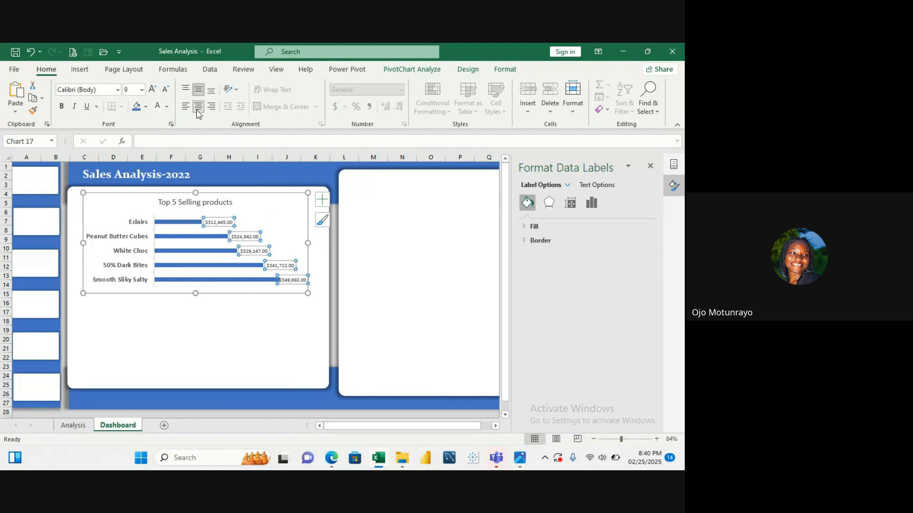
{"action": "left_click", "coordinate": [142, 90]}
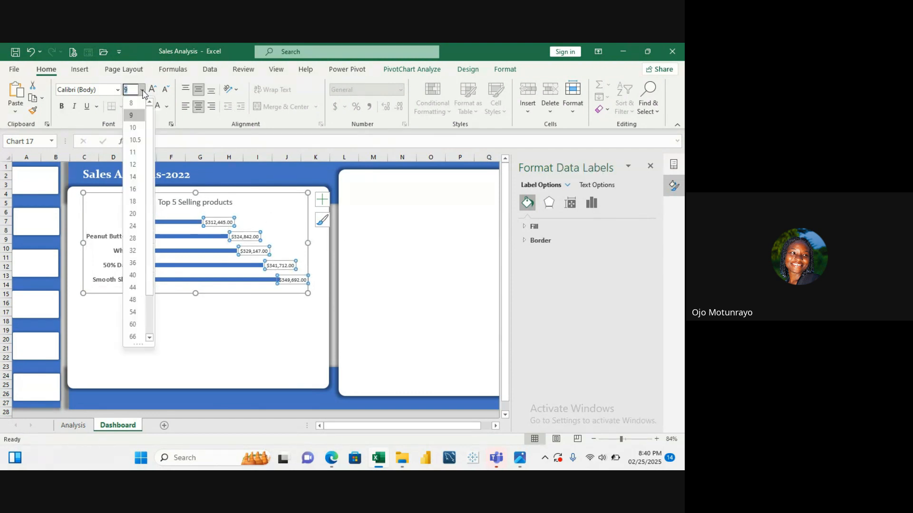
{"action": "left_click", "coordinate": [136, 164]}
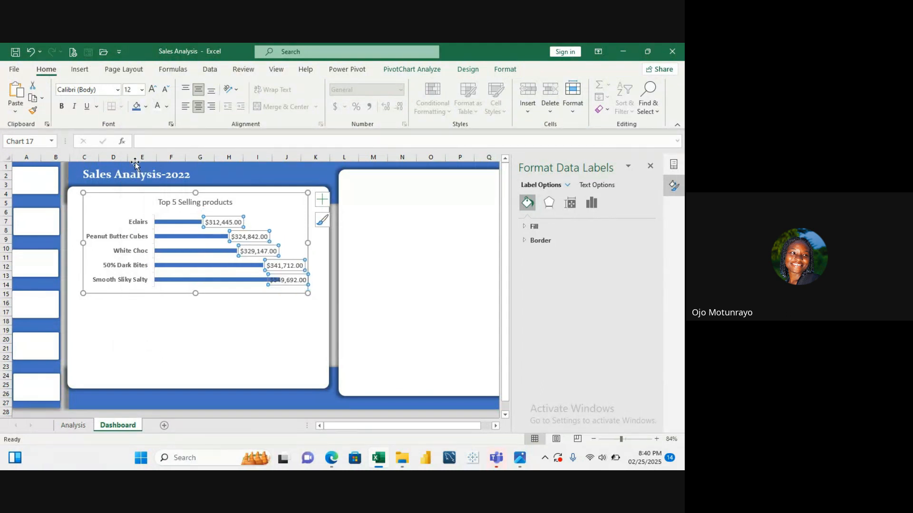
{"action": "left_click", "coordinate": [62, 107]}
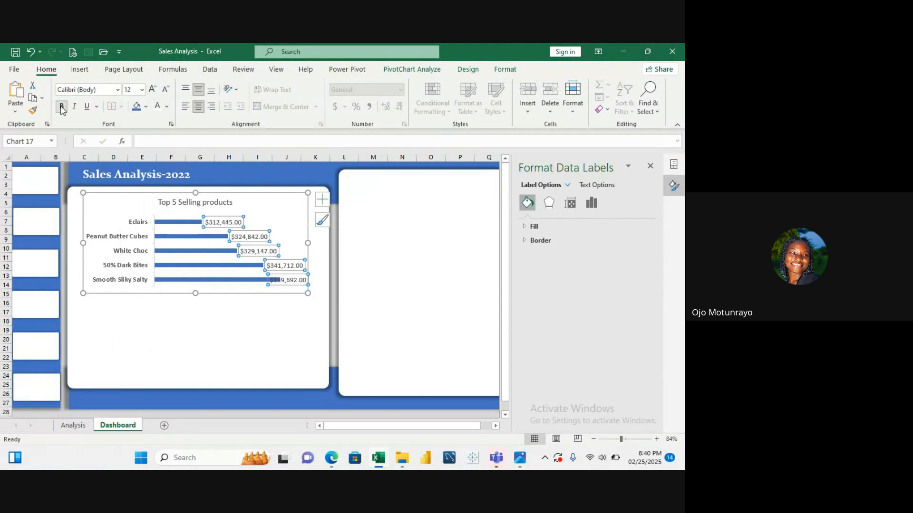
{"action": "left_click", "coordinate": [218, 330]}
Make the "Top 5 Selling products" chart title bold at font size 16
{"action": "left_click", "coordinate": [209, 205]}
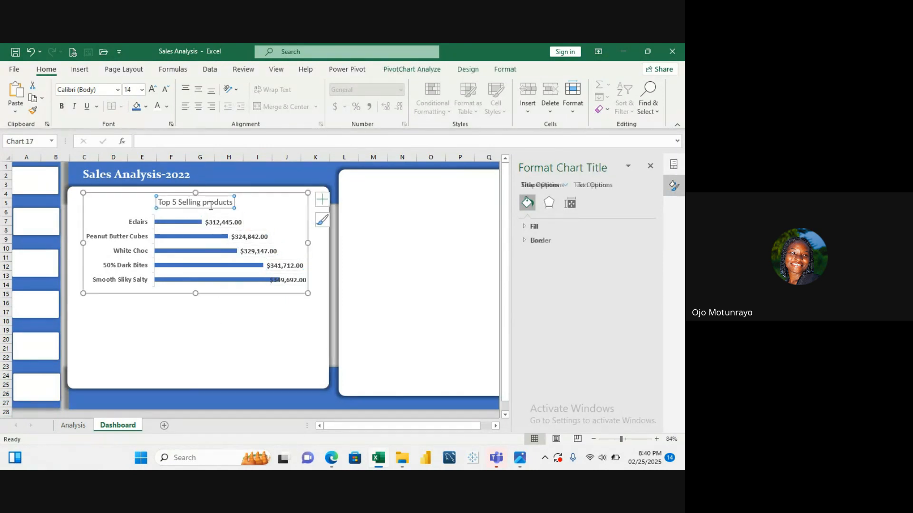
{"action": "left_click", "coordinate": [141, 90]}
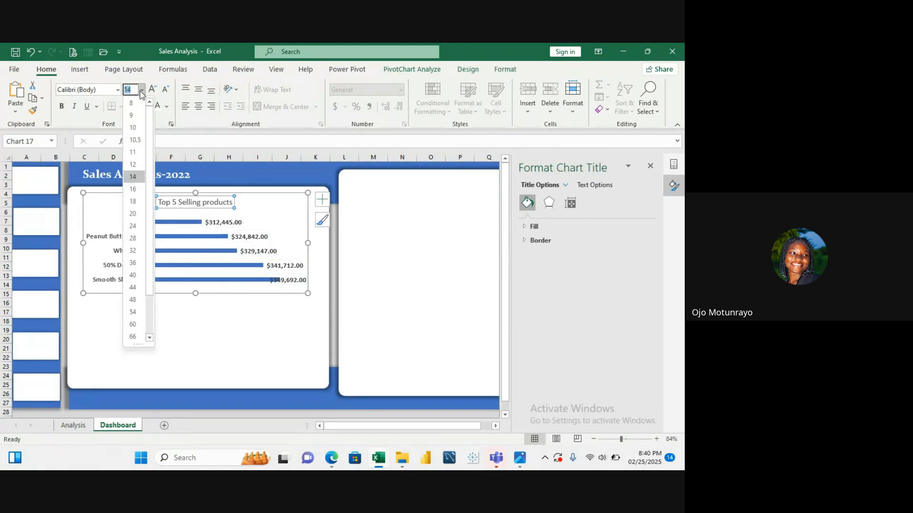
{"action": "left_click", "coordinate": [134, 189]}
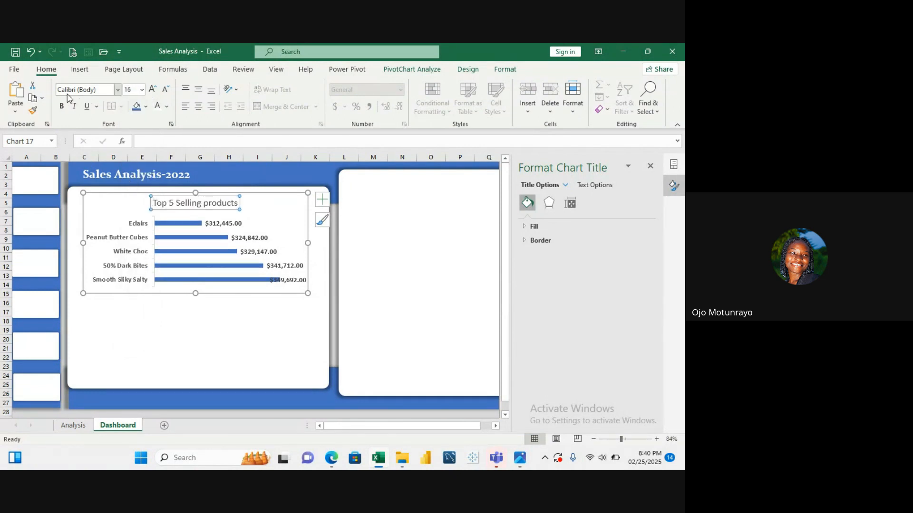
{"action": "left_click", "coordinate": [61, 106]}
{"action": "left_click", "coordinate": [238, 352]}
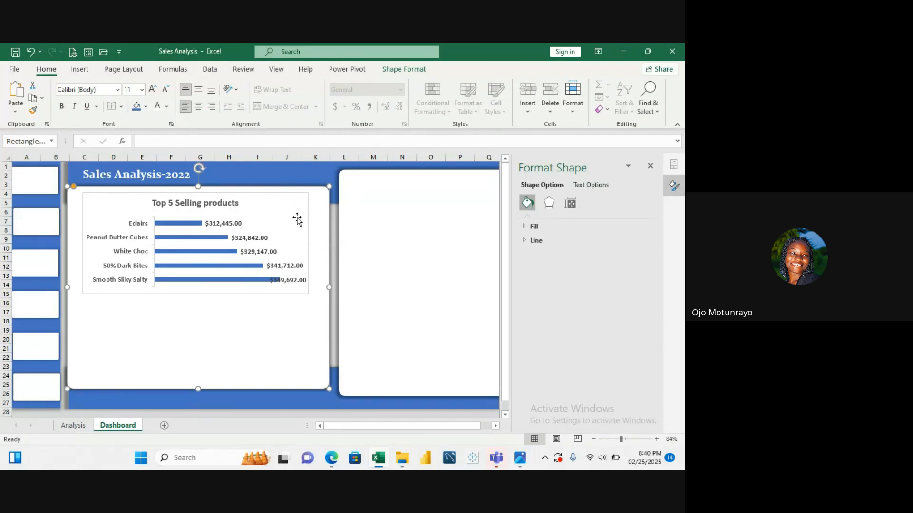
Remove the outline around the Top 5 Selling products chart and deselect the chart
{"action": "left_click", "coordinate": [295, 221]}
{"action": "left_click", "coordinate": [286, 193]}
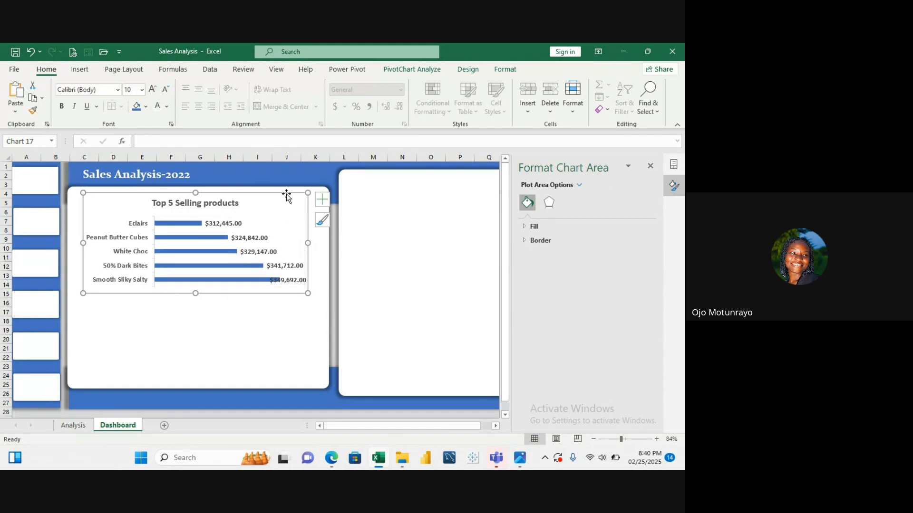
{"action": "left_click", "coordinate": [503, 69]}
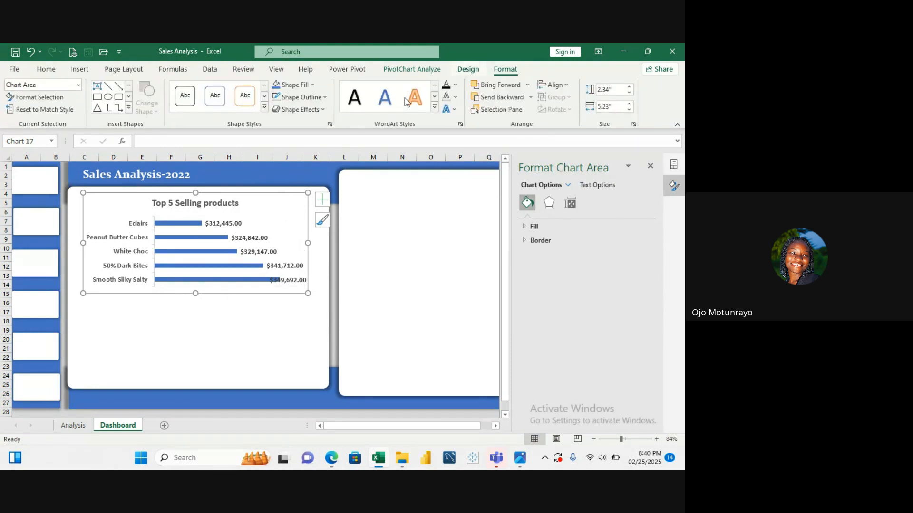
{"action": "left_click", "coordinate": [324, 98]}
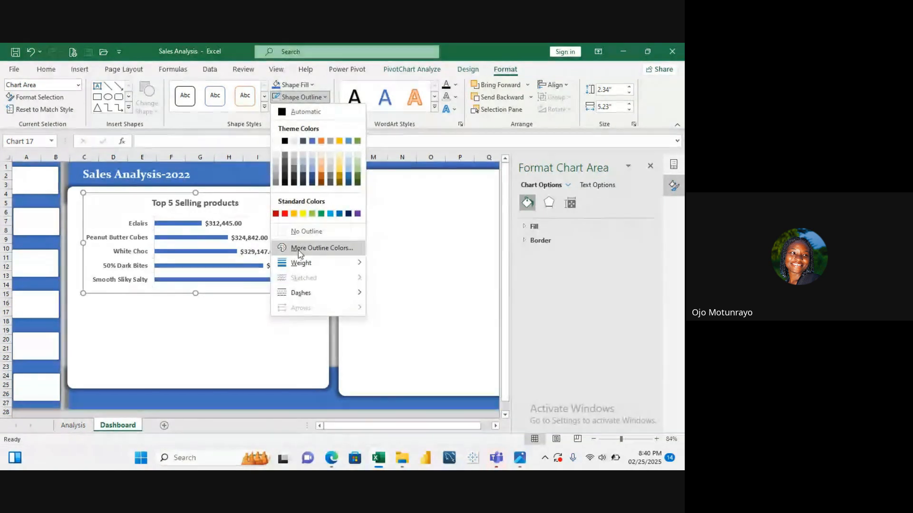
{"action": "left_click", "coordinate": [306, 232]}
{"action": "left_click", "coordinate": [241, 328]}
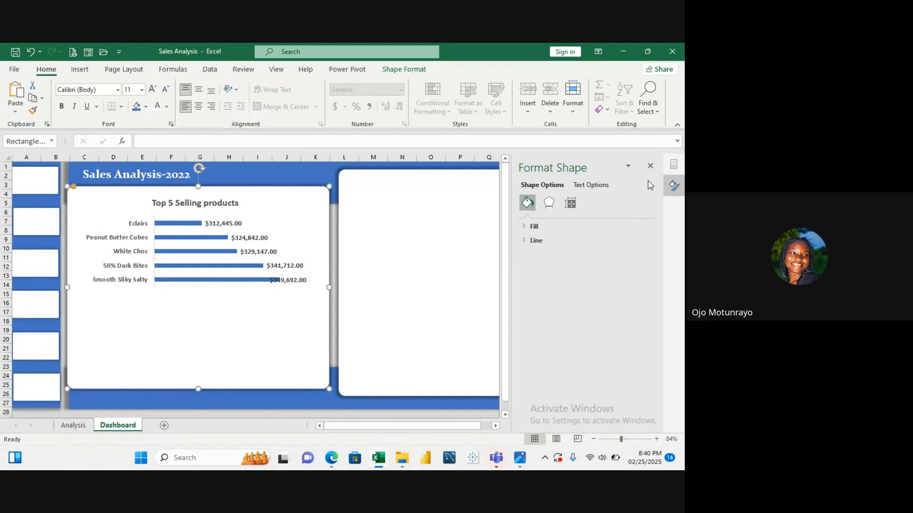
Close the Format Shape pane and look over the summary figures on the Analysis sheet before returning to the Dashboard
{"action": "left_click", "coordinate": [650, 167]}
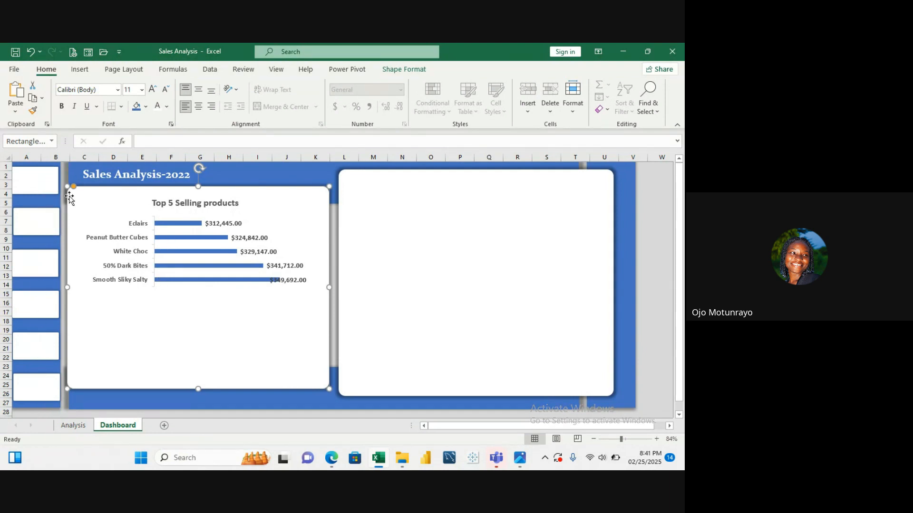
{"action": "left_click", "coordinate": [43, 173]}
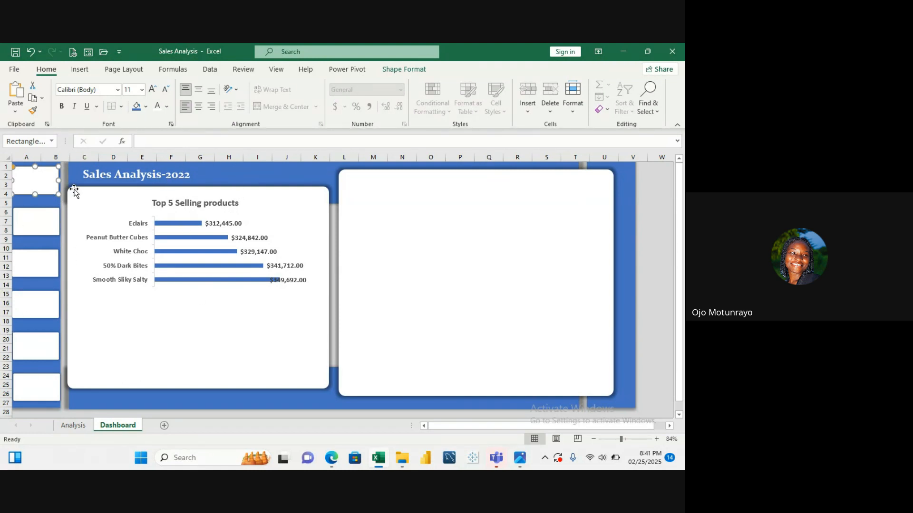
{"action": "left_click", "coordinate": [79, 427]}
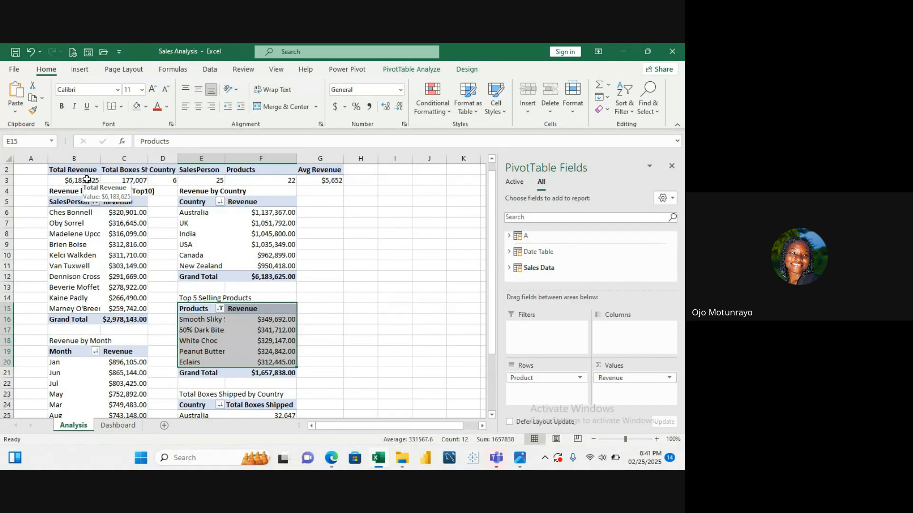
{"action": "left_click", "coordinate": [111, 426]}
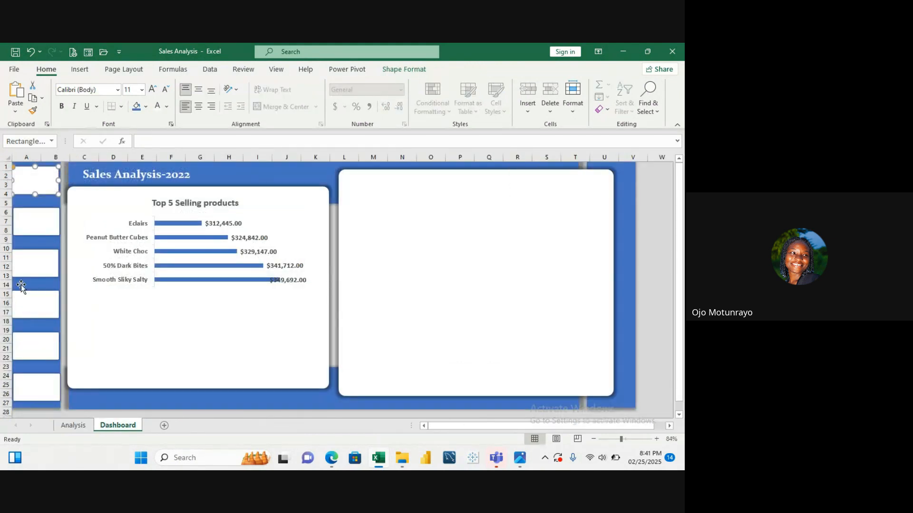
{"action": "left_click", "coordinate": [106, 176]}
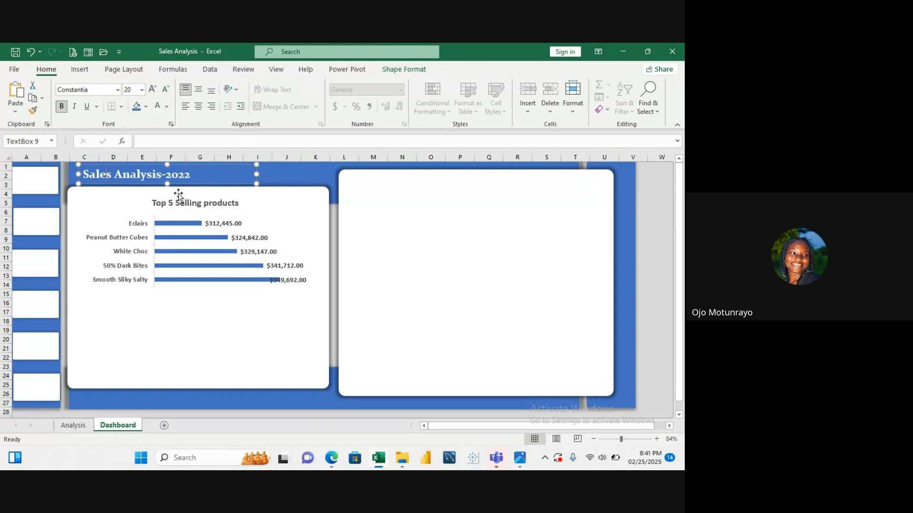
{"action": "left_click", "coordinate": [98, 197]}
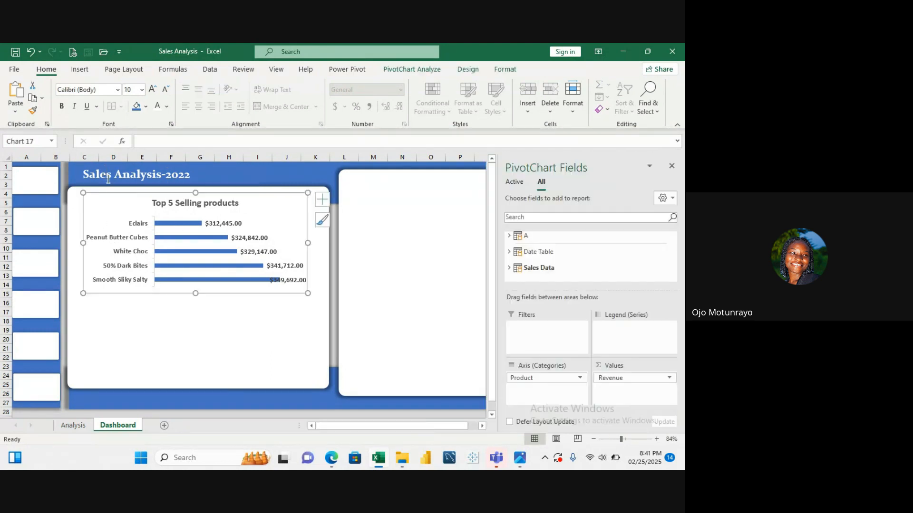
Duplicate the "Sales Analysis-2022" title text box, narrow the copy and place it near the first small card
{"action": "left_click", "coordinate": [110, 170]}
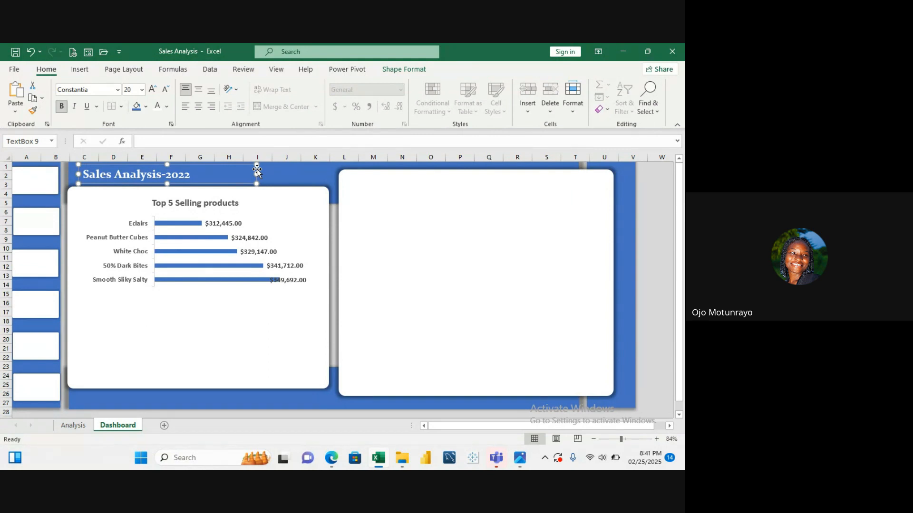
{"action": "key", "text": "ctrl+d"}
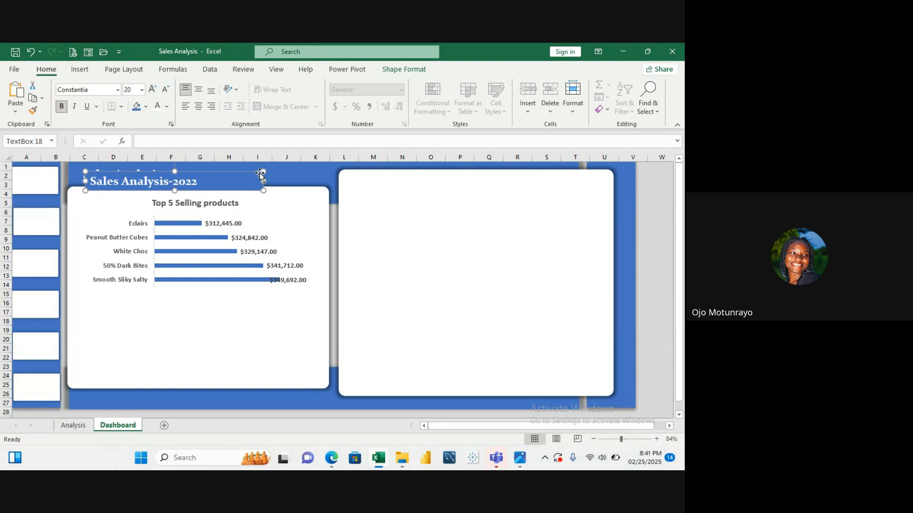
{"action": "left_click_drag", "start_coordinate": [265, 174], "coordinate": [148, 189]}
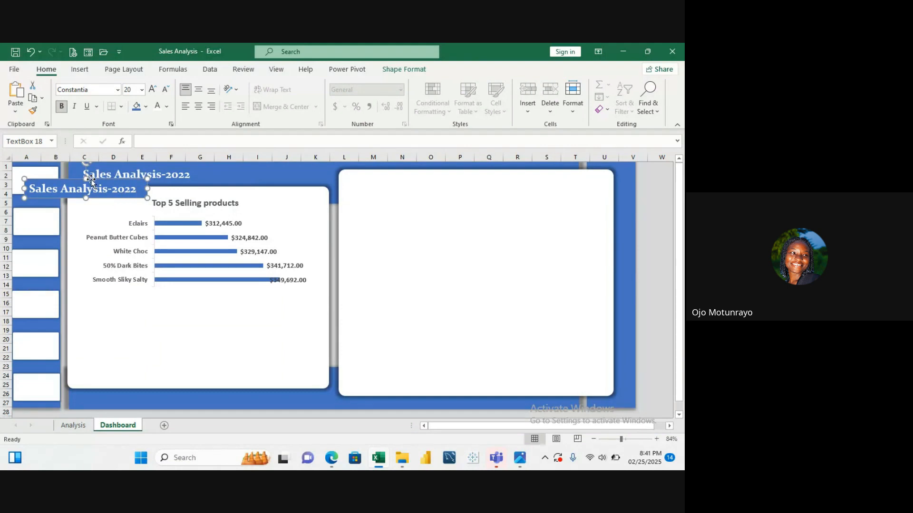
{"action": "mouse_move", "coordinate": [86, 199]}
{"action": "left_mouse_down"}
{"action": "mouse_move", "coordinate": [86, 219]}
{"action": "mouse_move", "coordinate": [84, 203]}
{"action": "left_mouse_up"}
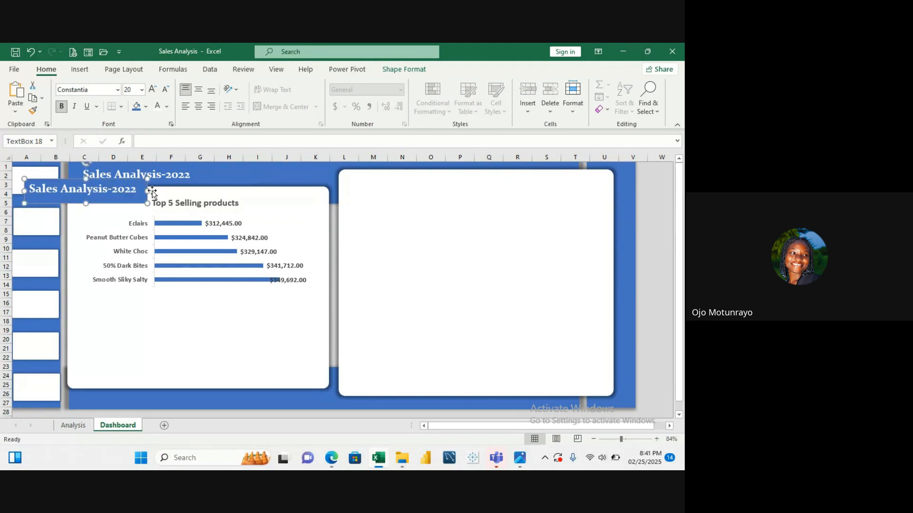
{"action": "mouse_move", "coordinate": [148, 191]}
{"action": "left_mouse_down"}
{"action": "mouse_move", "coordinate": [109, 186]}
{"action": "mouse_move", "coordinate": [144, 191]}
{"action": "left_mouse_up"}
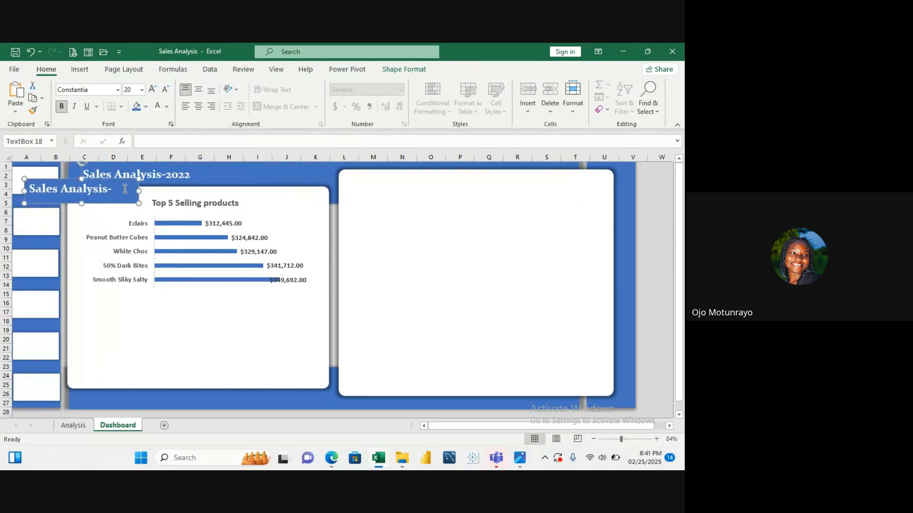
Delete all the text in the duplicated title text box
{"action": "left_click", "coordinate": [124, 188]}
{"action": "key", "text": "BackSpace"}
{"action": "key", "text": "BackSpace"}
{"action": "key", "text": "BackSpace"}
{"action": "key", "text": "BackSpace"}
{"action": "key", "text": "BackSpace"}
{"action": "key", "text": "BackSpace"}
{"action": "key", "text": "BackSpace"}
{"action": "key", "text": "BackSpace"}
{"action": "key", "text": "BackSpace"}
{"action": "key", "text": "BackSpace"}
{"action": "key", "text": "BackSpace"}
{"action": "key", "text": "BackSpace"}
{"action": "key", "text": "BackSpace"}
{"action": "key", "text": "BackSpace"}
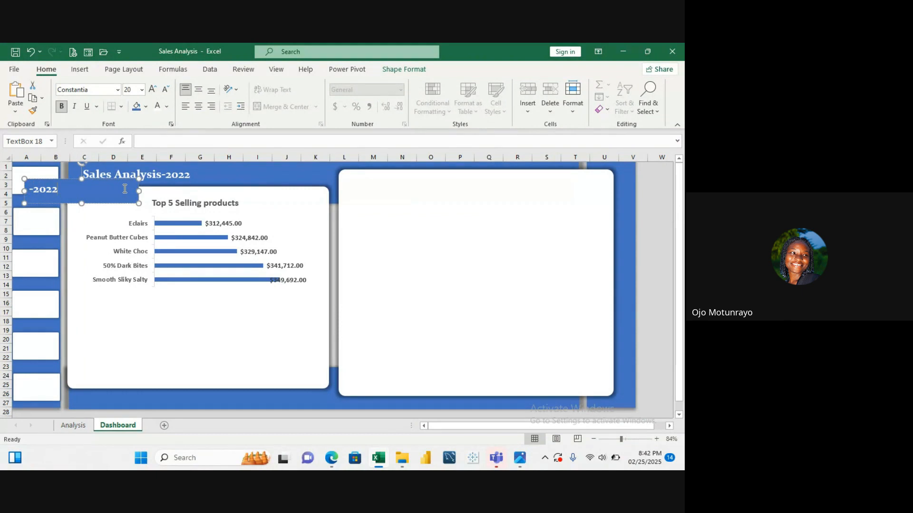
{"action": "key", "text": "Right"}
{"action": "left_click", "coordinate": [76, 190]}
{"action": "key", "text": "BackSpace"}
Fill the emptied text box white, narrow it to 1.49" and position it over the first small card
{"action": "left_click", "coordinate": [395, 69]}
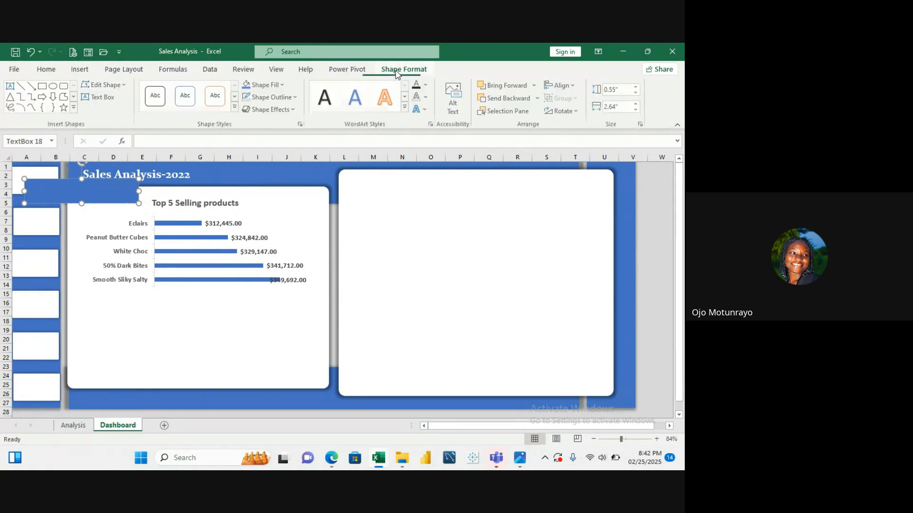
{"action": "left_click", "coordinate": [284, 86]}
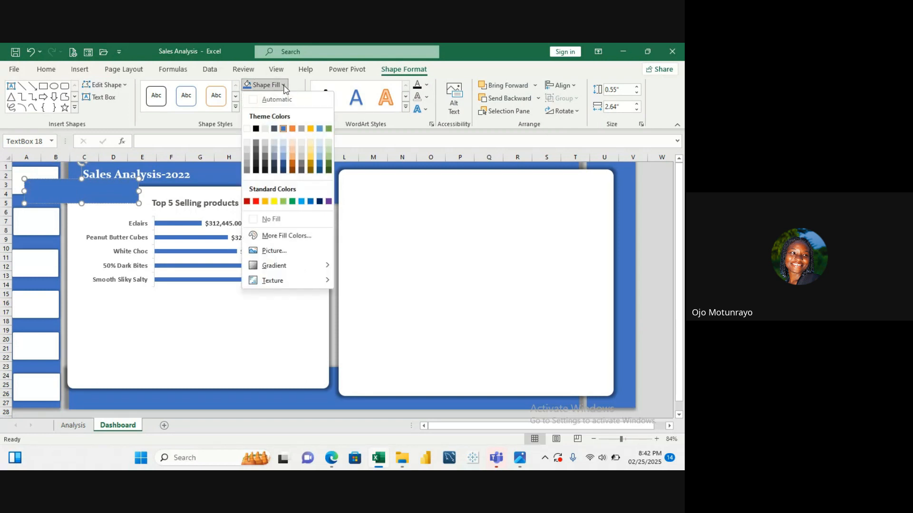
{"action": "left_click", "coordinate": [246, 129]}
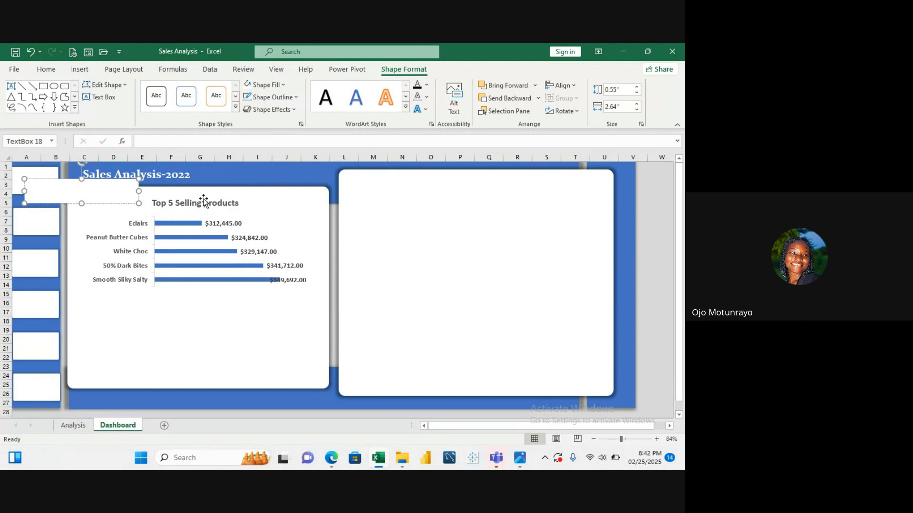
{"action": "left_click", "coordinate": [209, 180]}
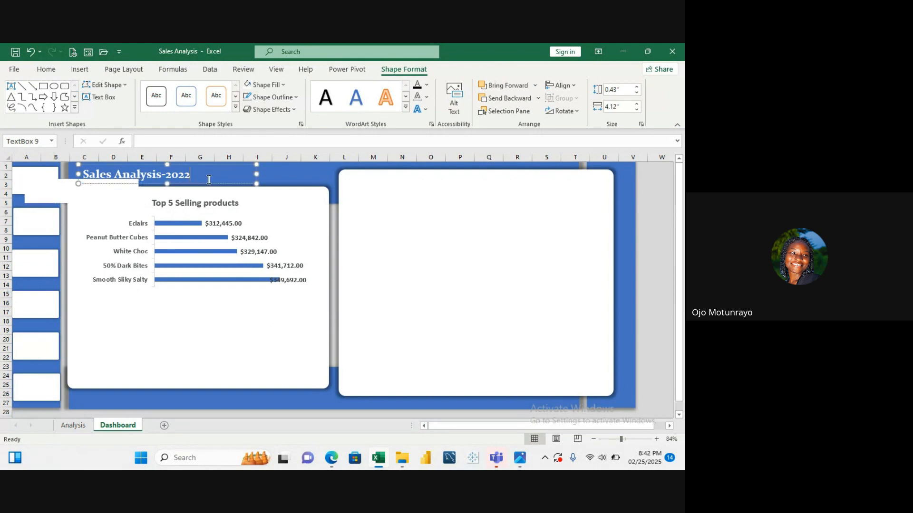
{"action": "left_click", "coordinate": [51, 193]}
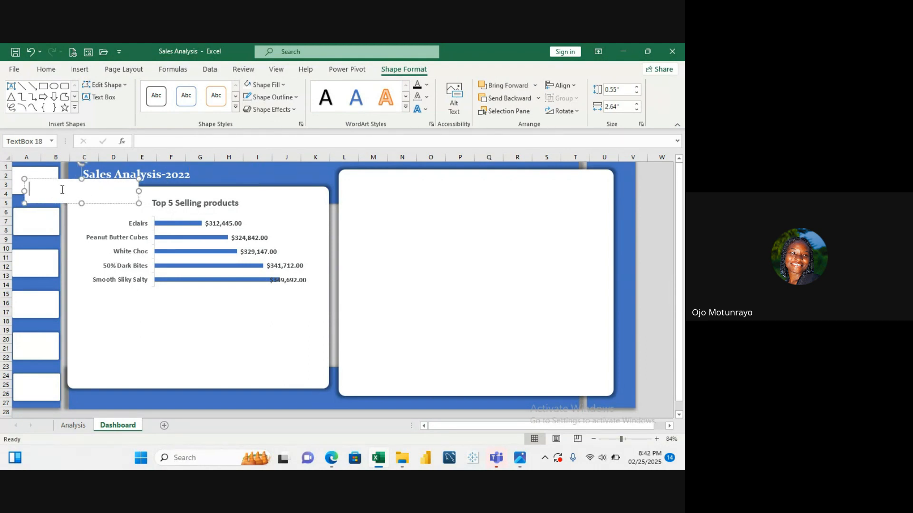
{"action": "left_click_drag", "start_coordinate": [102, 178], "coordinate": [77, 170]}
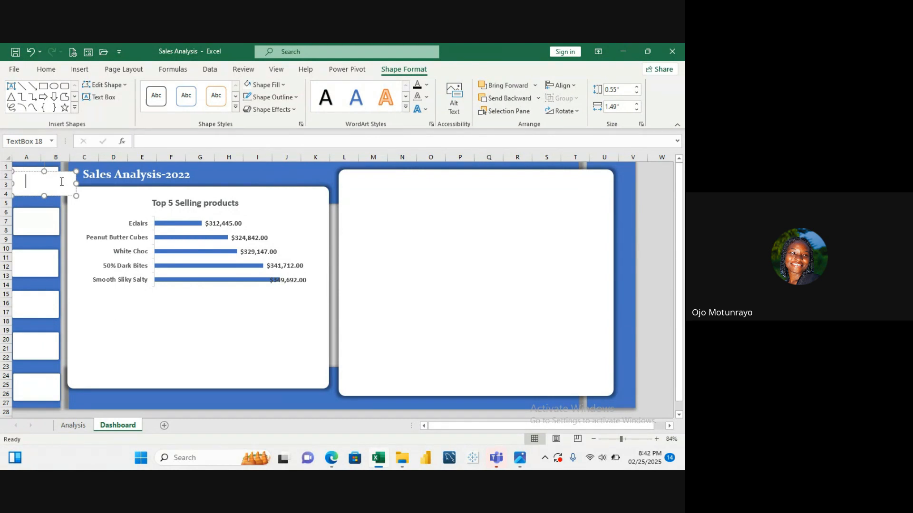
Set the card text box's font to black at size 11 and enter the label "Products" followed by a new line
{"action": "left_click", "coordinate": [45, 70]}
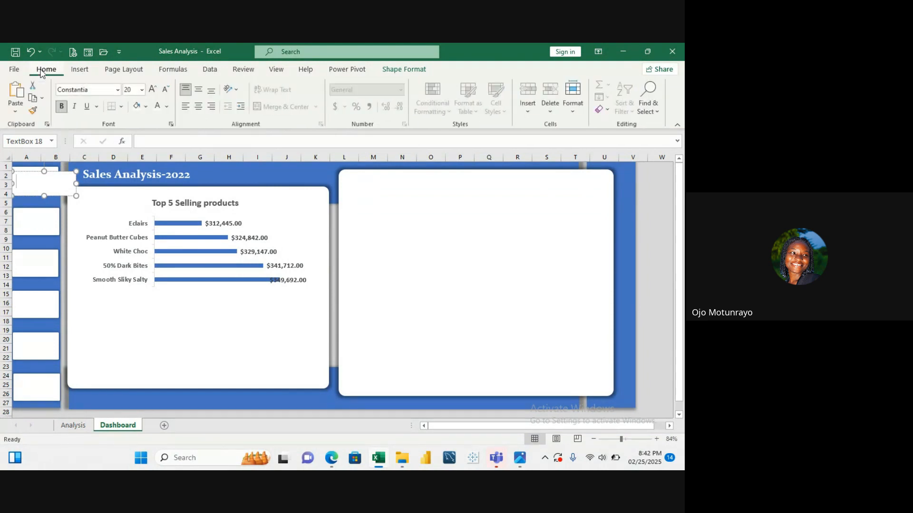
{"action": "left_click", "coordinate": [167, 107]}
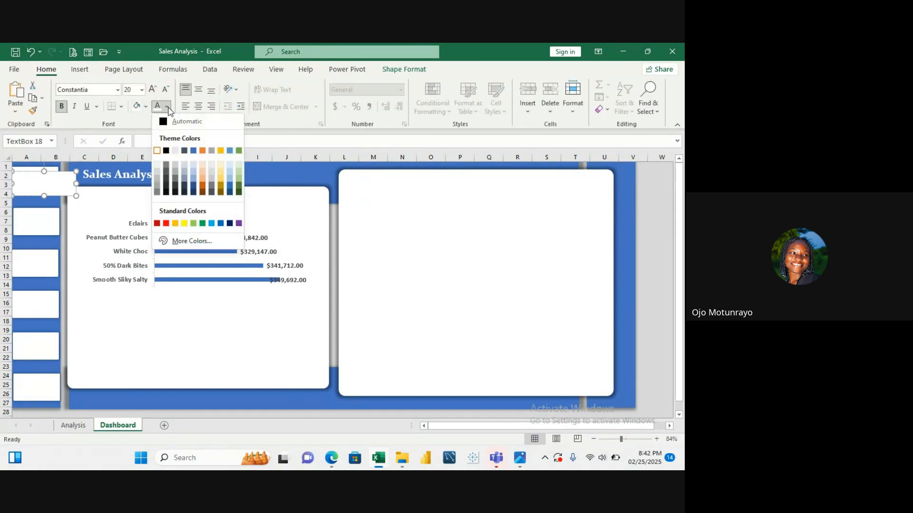
{"action": "left_click", "coordinate": [166, 151]}
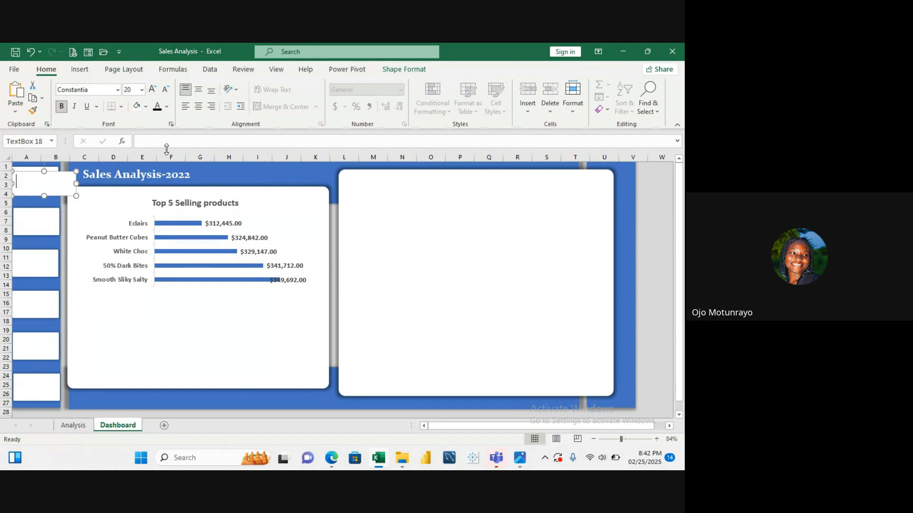
{"action": "left_click", "coordinate": [141, 90]}
{"action": "left_click", "coordinate": [134, 152]}
{"action": "type", "text": "Products"}
{"action": "key", "text": "Return"}
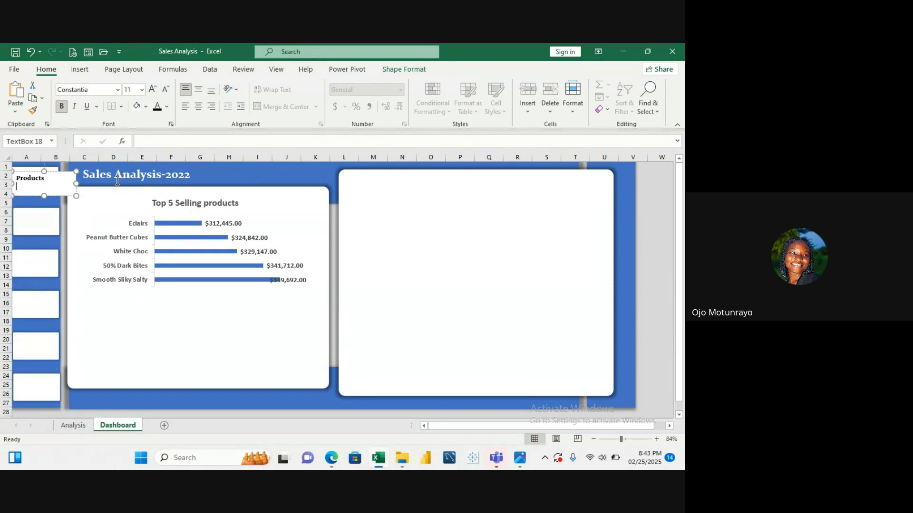
Try to link the Products text box to the product count in cell F3 of the Analysis sheet
{"action": "left_click", "coordinate": [72, 426]}
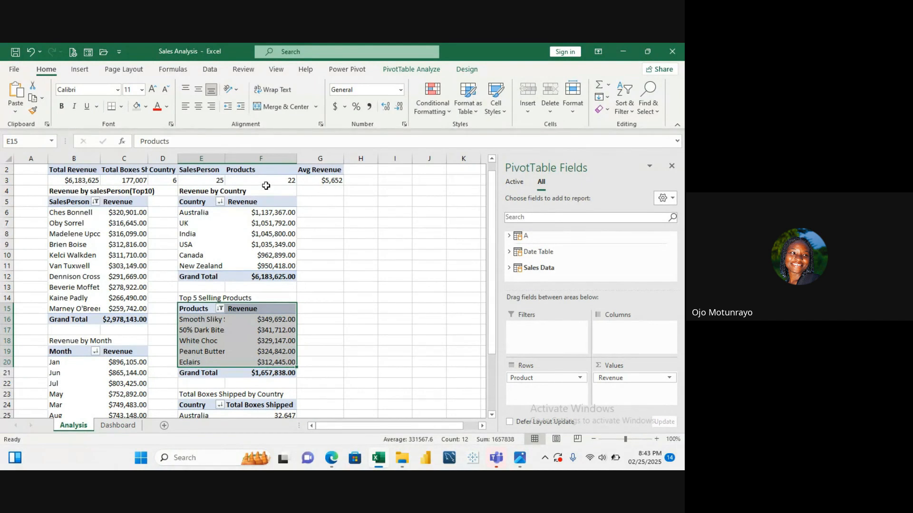
{"action": "left_click", "coordinate": [266, 185]}
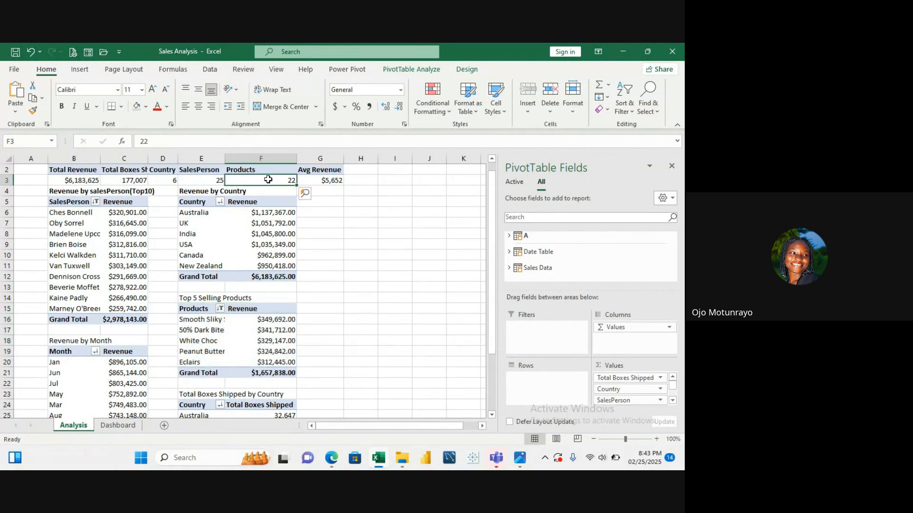
{"action": "left_click", "coordinate": [118, 426]}
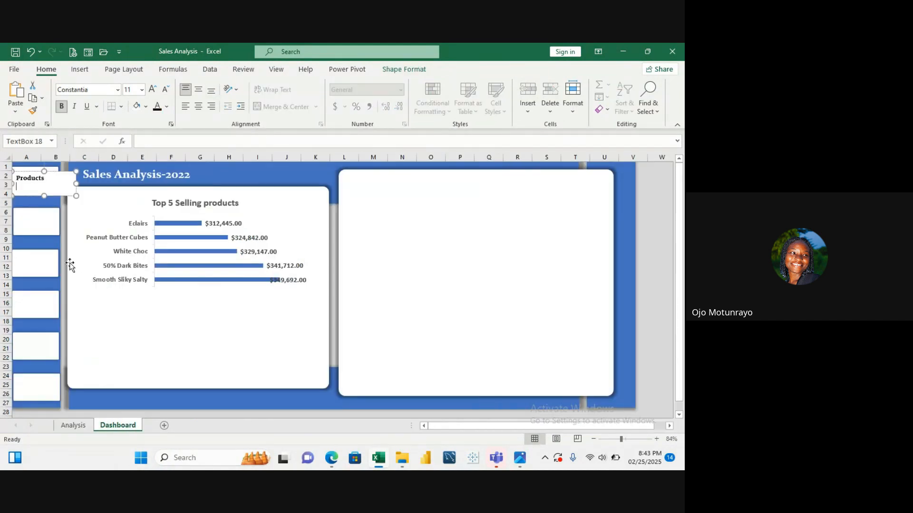
{"action": "left_click", "coordinate": [171, 142]}
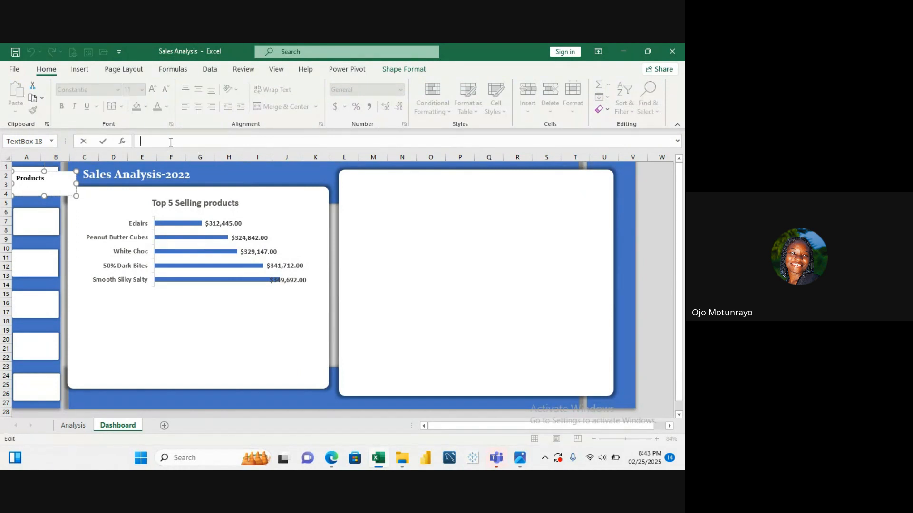
{"action": "type", "text": "="}
{"action": "left_click", "coordinate": [71, 426]}
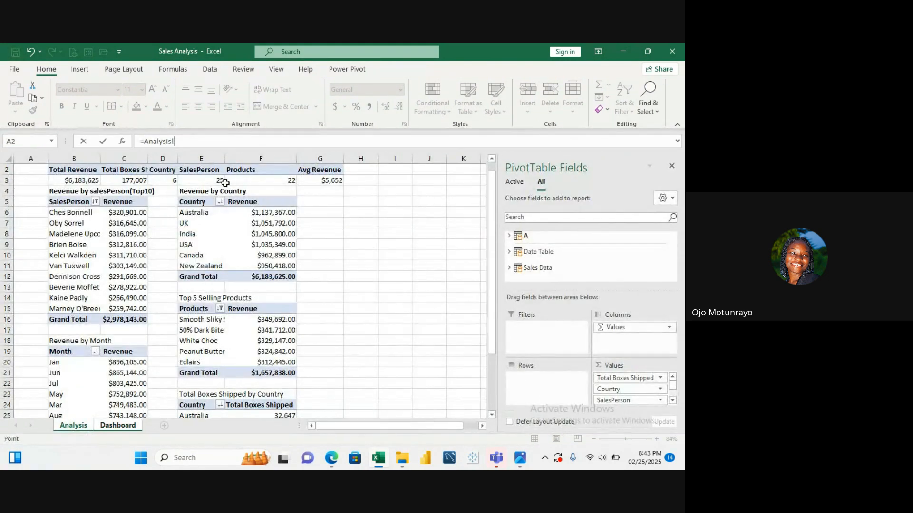
{"action": "left_click", "coordinate": [245, 181]}
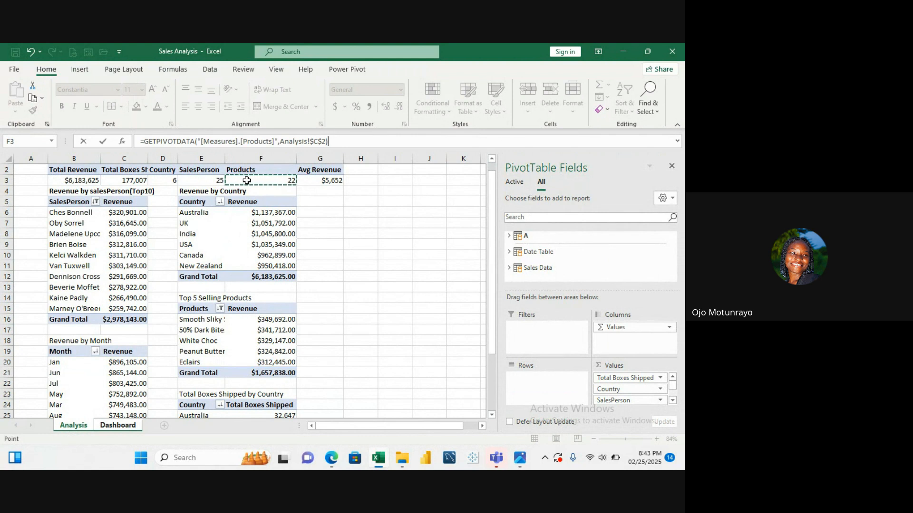
{"action": "key", "text": "Return"}
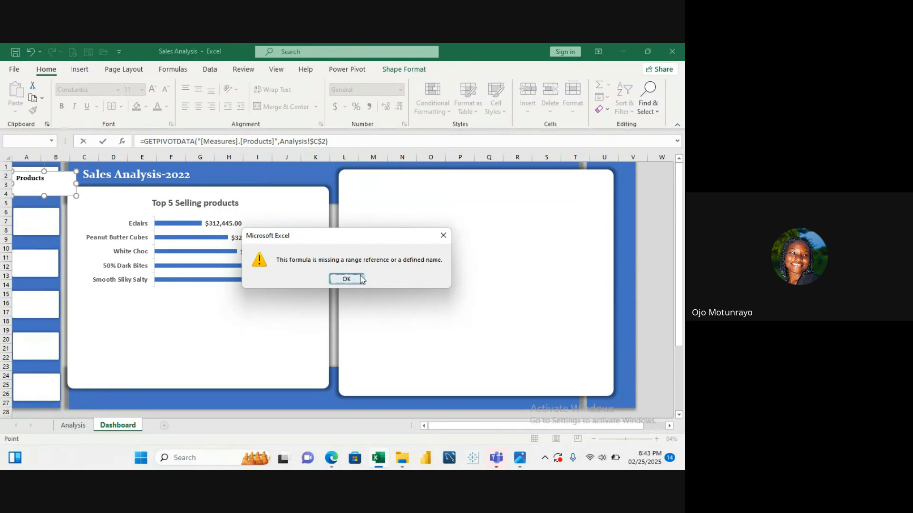
{"action": "left_click", "coordinate": [347, 279]}
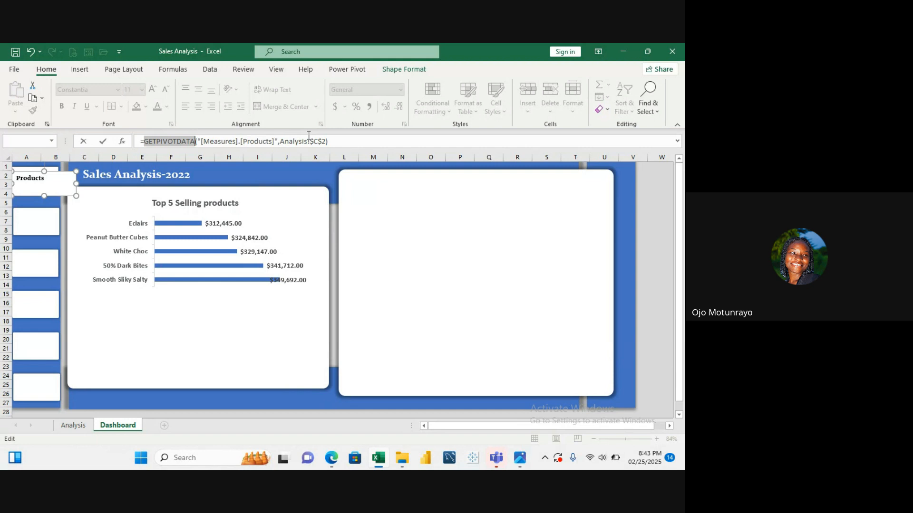
Replace the Products text box's GETPIVOTDATA formula with a link to the Products header in cell F2 of the Analysis sheet
{"action": "left_click", "coordinate": [348, 144]}
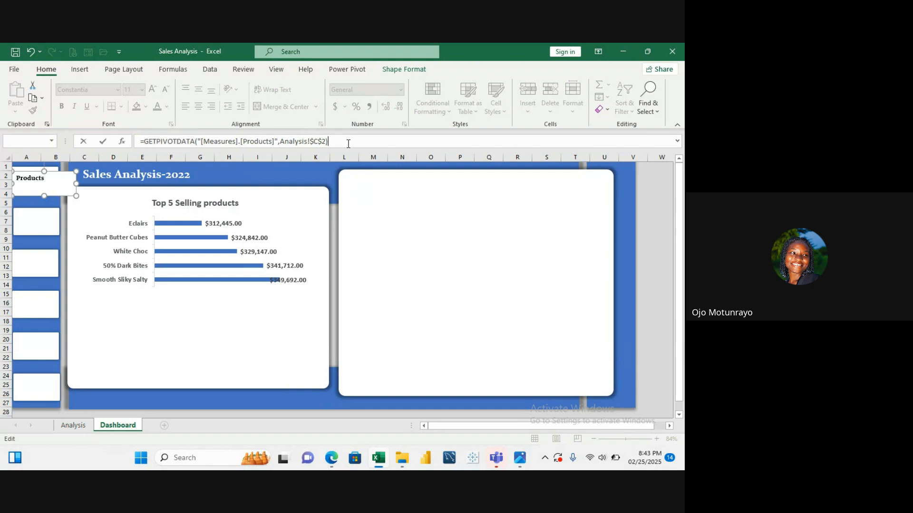
{"action": "key", "text": "BackSpace"}
{"action": "key", "text": "BackSpace"}
{"action": "key", "text": "BackSpace"}
{"action": "key", "text": "BackSpace"}
{"action": "key", "text": "BackSpace"}
{"action": "key", "text": "BackSpace"}
{"action": "key", "text": "BackSpace"}
{"action": "key", "text": "BackSpace"}
{"action": "key", "text": "BackSpace"}
{"action": "key", "text": "BackSpace"}
{"action": "key", "text": "BackSpace"}
{"action": "key", "text": "BackSpace"}
{"action": "key", "text": "BackSpace"}
{"action": "key", "text": "BackSpace"}
{"action": "key", "text": "BackSpace"}
{"action": "key", "text": "BackSpace"}
{"action": "key", "text": "BackSpace"}
{"action": "key", "text": "BackSpace"}
{"action": "key", "text": "BackSpace"}
{"action": "key", "text": "BackSpace"}
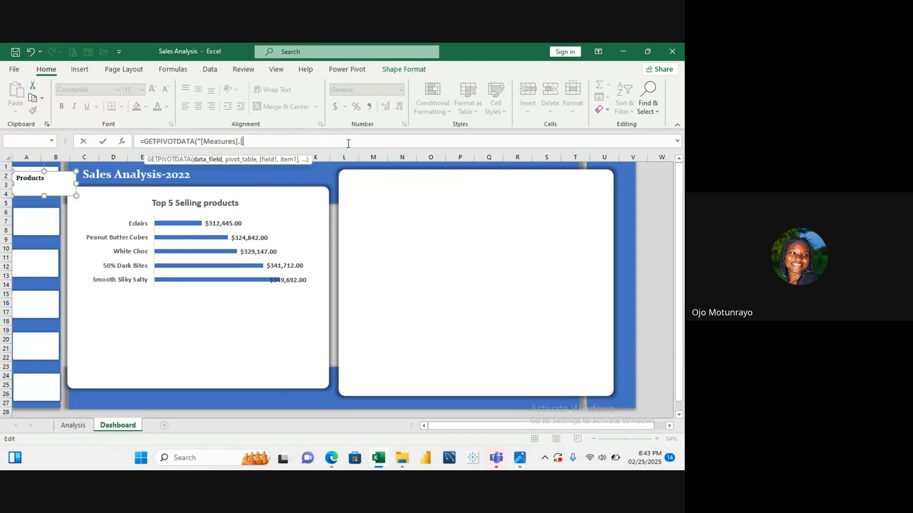
{"action": "key", "text": "BackSpace"}
{"action": "key", "text": "BackSpace"}
{"action": "key", "text": "BackSpace"}
{"action": "key", "text": "BackSpace"}
{"action": "key", "text": "BackSpace"}
{"action": "key", "text": "BackSpace"}
{"action": "key", "text": "BackSpace"}
{"action": "key", "text": "BackSpace"}
{"action": "key", "text": "BackSpace"}
{"action": "key", "text": "BackSpace"}
{"action": "key", "text": "BackSpace"}
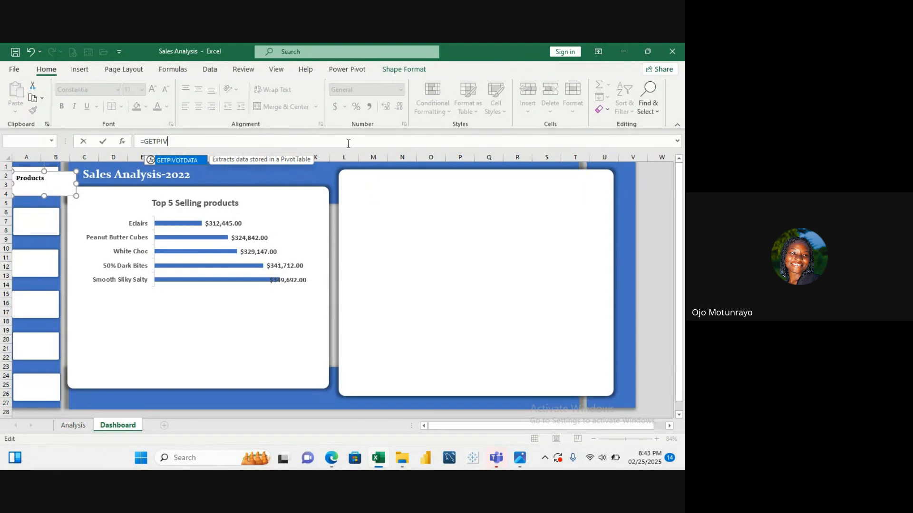
{"action": "key", "text": "BackSpace"}
{"action": "key", "text": "BackSpace"}
{"action": "key", "text": "BackSpace"}
{"action": "key", "text": "BackSpace"}
{"action": "key", "text": "BackSpace"}
{"action": "key", "text": "BackSpace"}
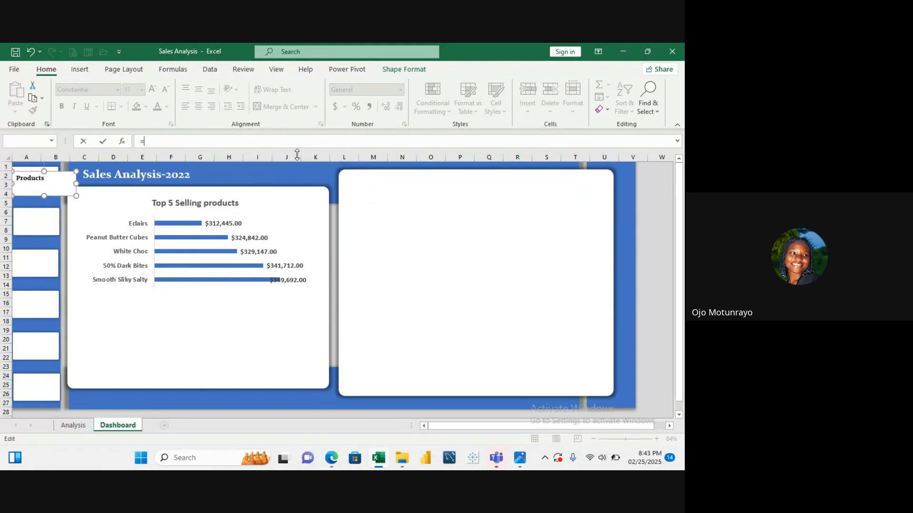
{"action": "left_click", "coordinate": [72, 426]}
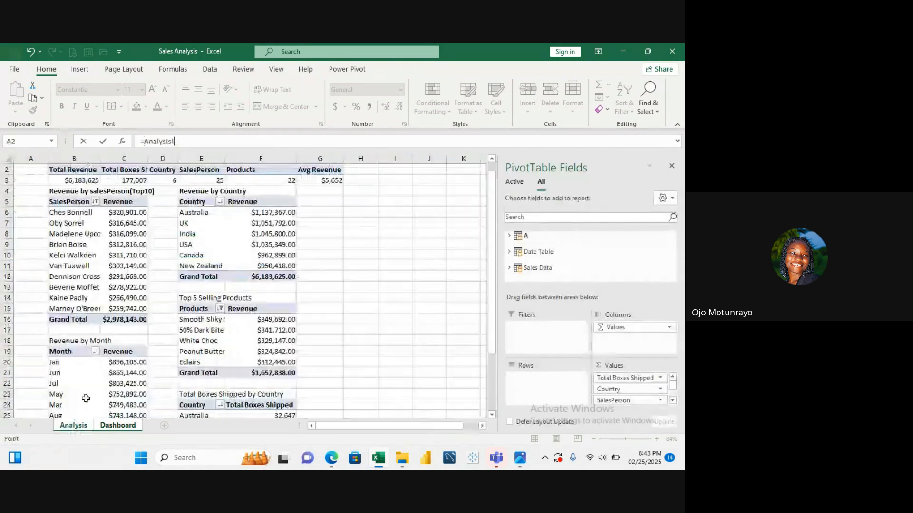
{"action": "left_click", "coordinate": [244, 170]}
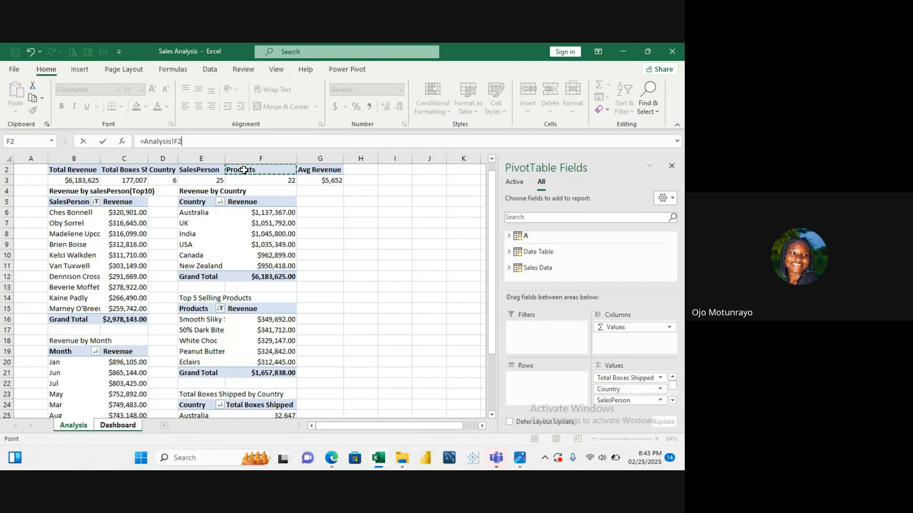
{"action": "key", "text": "Return"}
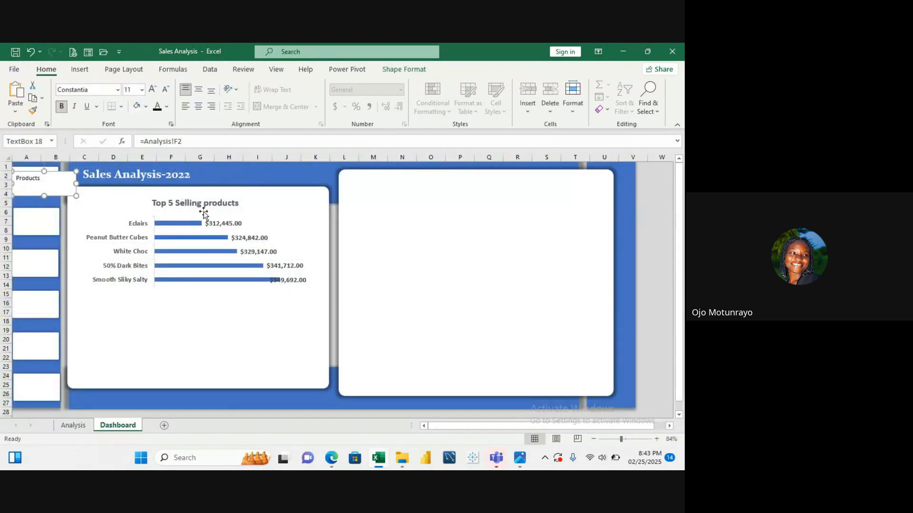
Try to relink the Products text box from the header cell to the product count in cell F3 of the Analysis sheet
{"action": "left_click", "coordinate": [45, 186]}
{"action": "left_click", "coordinate": [188, 146]}
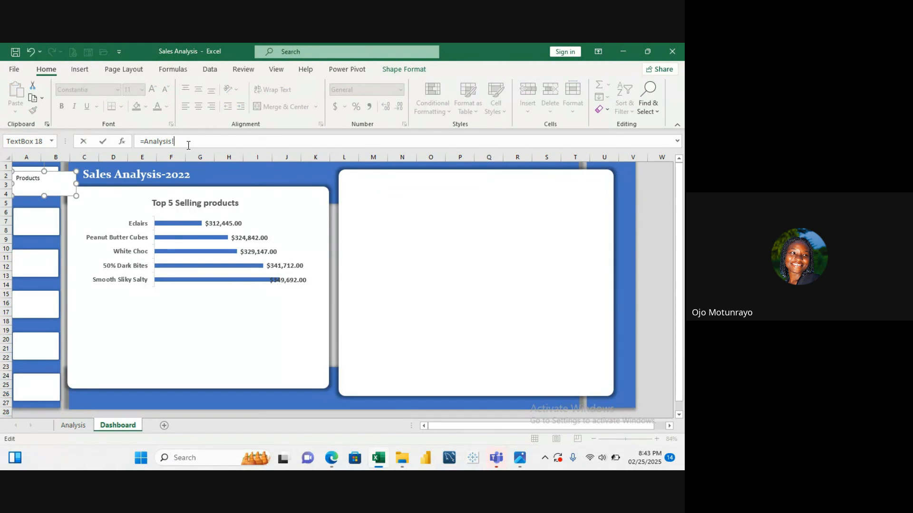
{"action": "key", "text": "BackSpace"}
{"action": "key", "text": "BackSpace"}
{"action": "key", "text": "BackSpace"}
{"action": "key", "text": "BackSpace"}
{"action": "key", "text": "BackSpace"}
{"action": "type", "text": "="}
{"action": "left_click", "coordinate": [74, 425]}
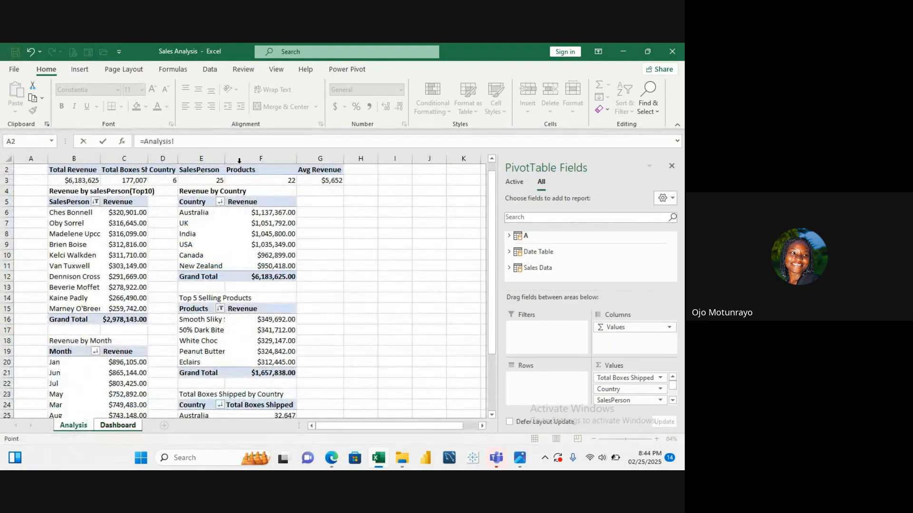
{"action": "left_click", "coordinate": [267, 181]}
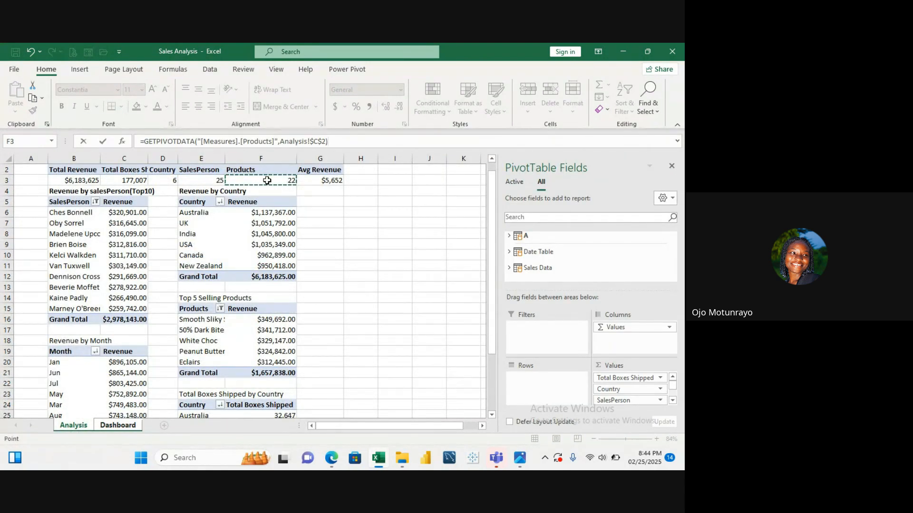
{"action": "key", "text": "Return"}
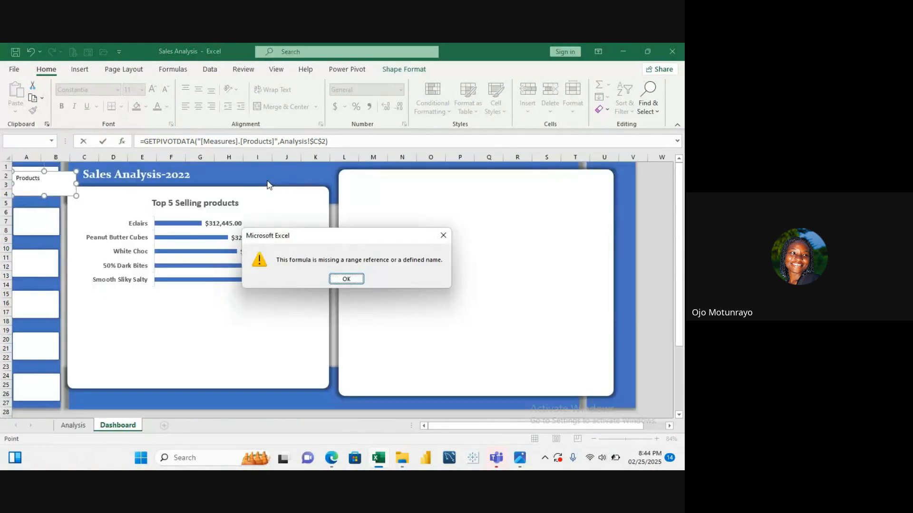
{"action": "left_click", "coordinate": [356, 286]}
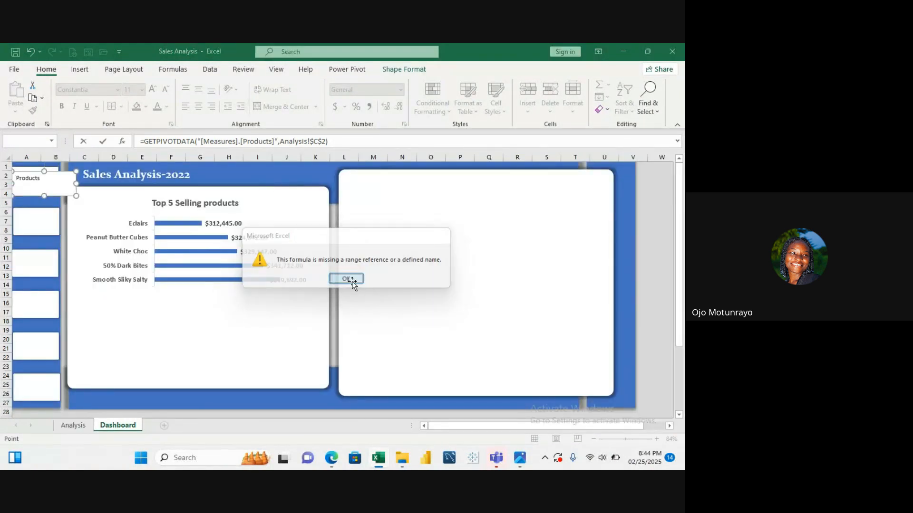
Clear the entire GETPIVOTDATA formula from the Products text box so it has no cell link
{"action": "left_click", "coordinate": [343, 142]}
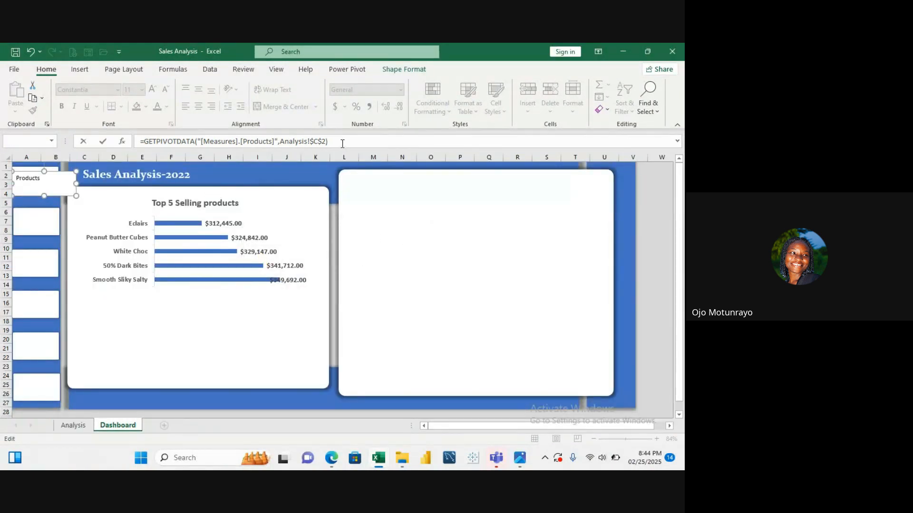
{"action": "key", "text": "BackSpace"}
{"action": "key", "text": "BackSpace"}
{"action": "key", "text": "BackSpace"}
{"action": "key", "text": "BackSpace"}
{"action": "key", "text": "BackSpace"}
{"action": "key", "text": "BackSpace"}
{"action": "key", "text": "BackSpace"}
{"action": "key", "text": "BackSpace"}
{"action": "key", "text": "BackSpace"}
{"action": "key", "text": "BackSpace"}
{"action": "key", "text": "BackSpace"}
{"action": "key", "text": "BackSpace"}
{"action": "key", "text": "BackSpace"}
{"action": "key", "text": "BackSpace"}
{"action": "key", "text": "BackSpace"}
{"action": "key", "text": "BackSpace"}
{"action": "key", "text": "BackSpace"}
{"action": "key", "text": "BackSpace"}
{"action": "key", "text": "BackSpace"}
{"action": "key", "text": "BackSpace"}
{"action": "key", "text": "BackSpace"}
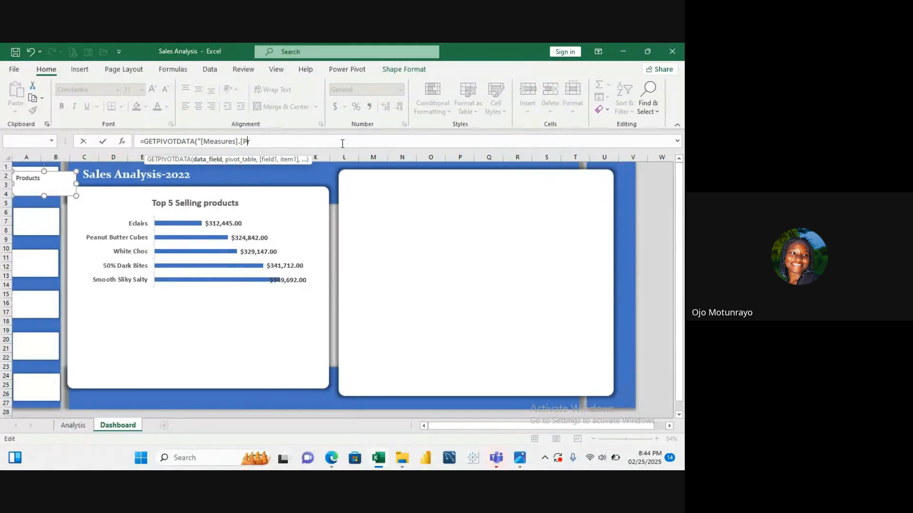
{"action": "key", "text": "BackSpace"}
{"action": "key", "text": "BackSpace"}
{"action": "key", "text": "BackSpace"}
{"action": "key", "text": "BackSpace"}
{"action": "key", "text": "BackSpace"}
{"action": "key", "text": "BackSpace"}
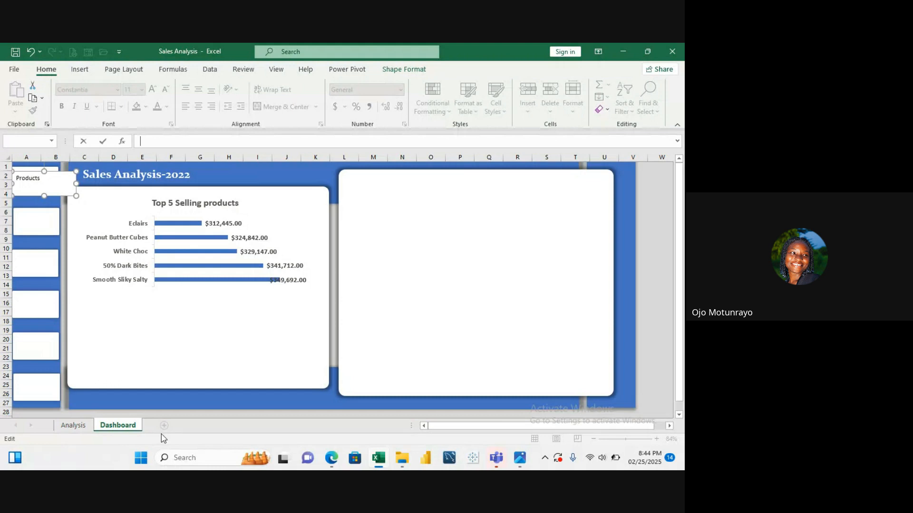
Check the product count on the Analysis sheet, enter 22 beneath the Products label and narrow the text box to the card's width
{"action": "left_click", "coordinate": [75, 425]}
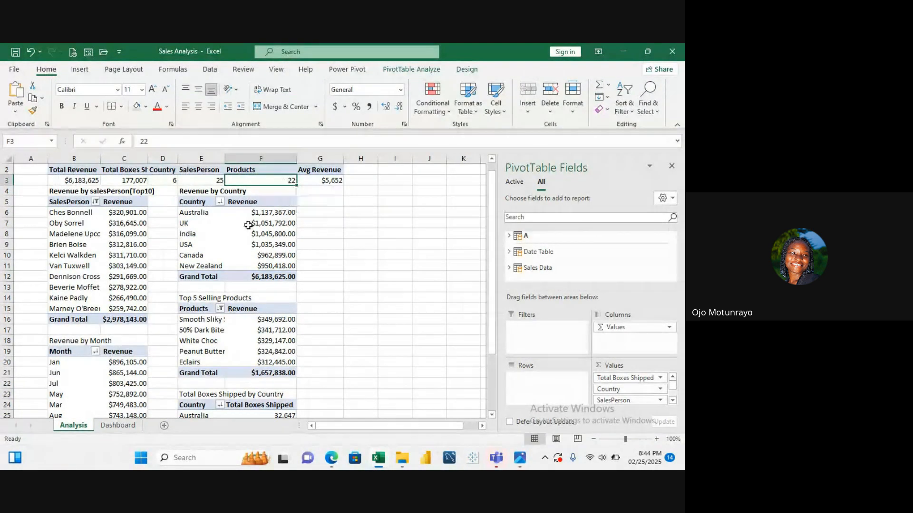
{"action": "left_click", "coordinate": [108, 428]}
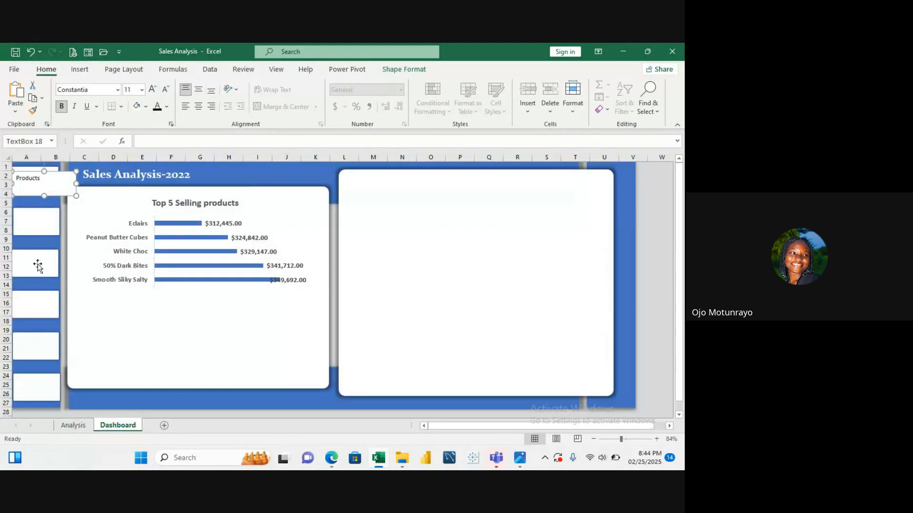
{"action": "left_click", "coordinate": [55, 183]}
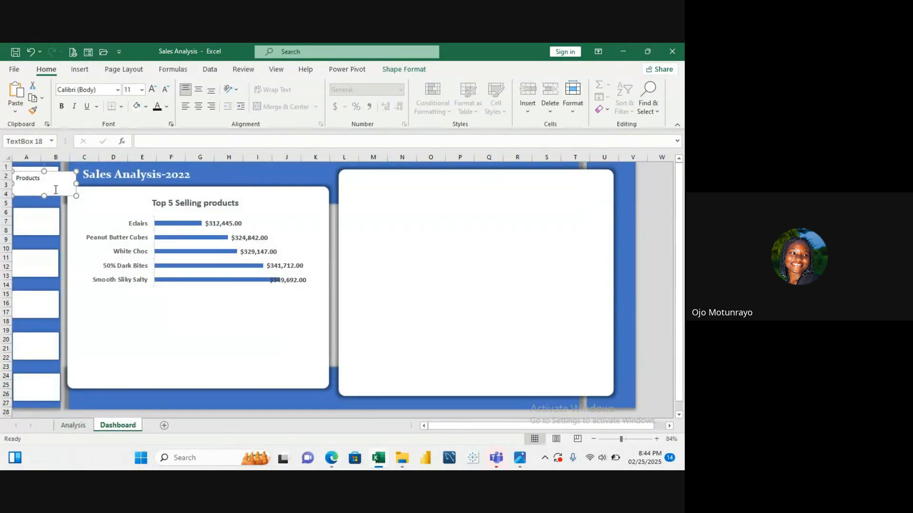
{"action": "type", "text": "22"}
{"action": "left_click_drag", "start_coordinate": [76, 184], "coordinate": [59, 184]}
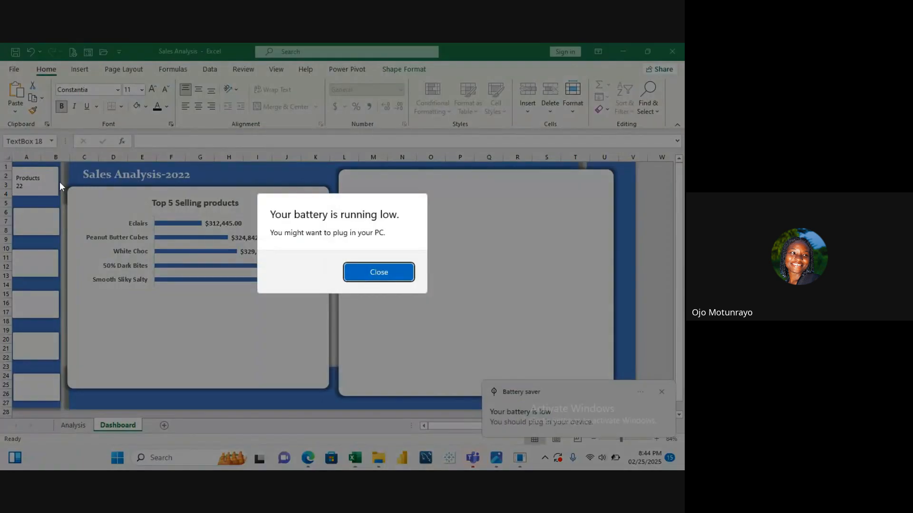
{"action": "left_click", "coordinate": [401, 276]}
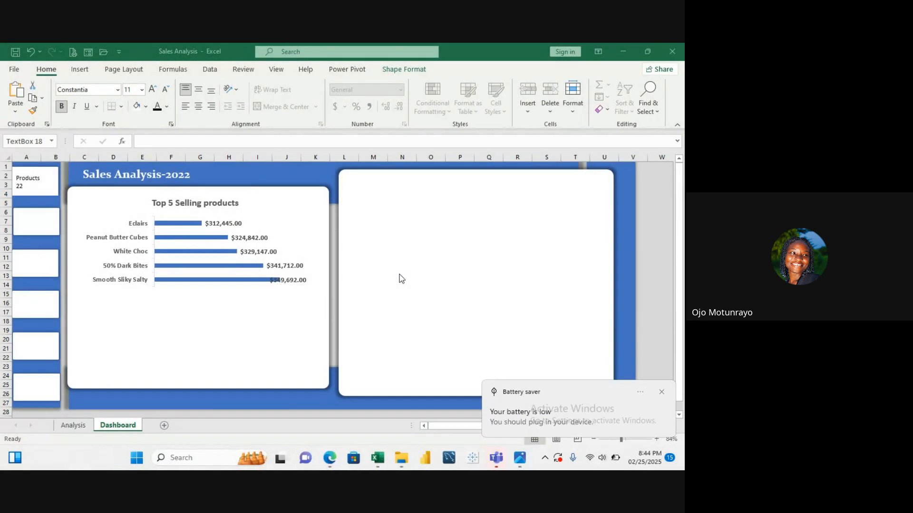
Format the Products label in bold at size 12 and nudge its text box slightly upward on the card
{"action": "double_click", "coordinate": [51, 181]}
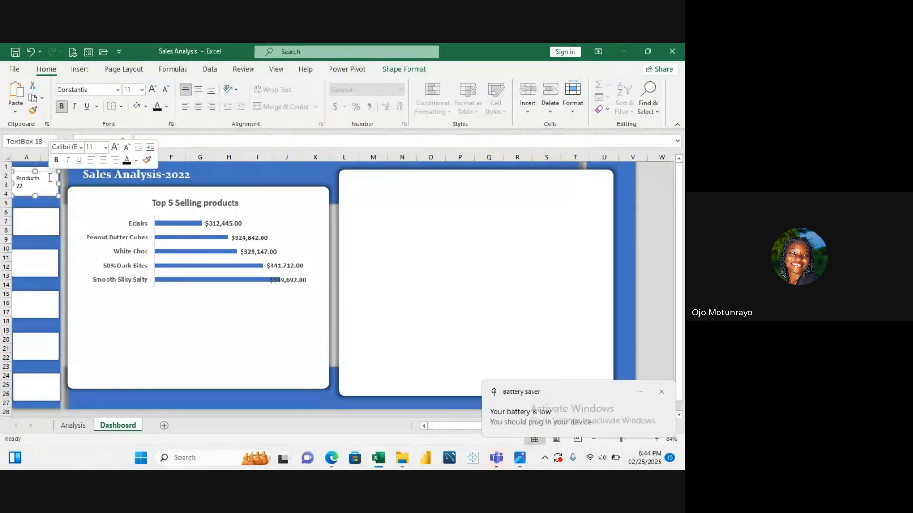
{"action": "left_click_drag", "start_coordinate": [2, 181], "coordinate": [2, 184]}
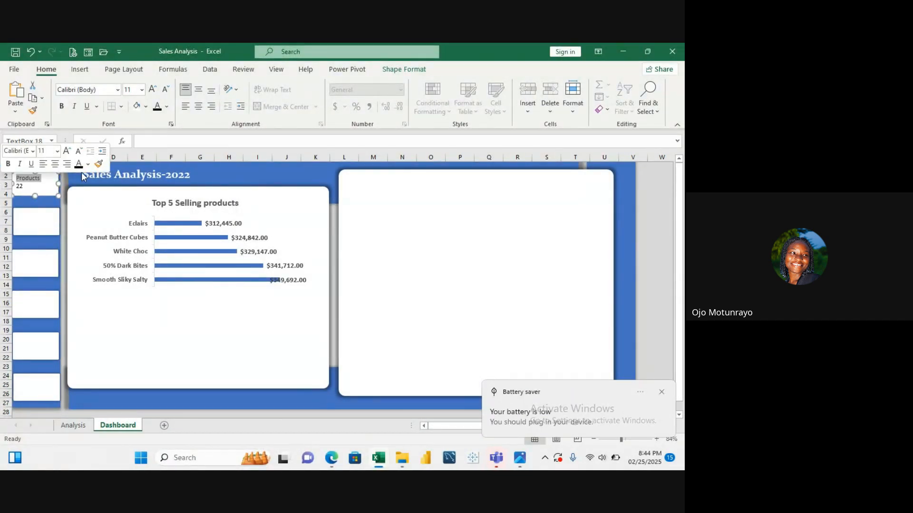
{"action": "left_click", "coordinate": [57, 151]}
{"action": "left_click", "coordinate": [47, 226]}
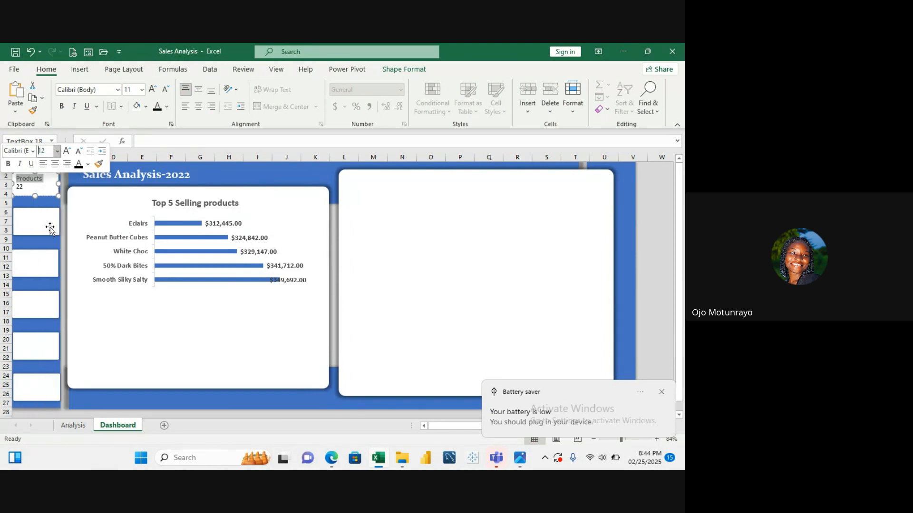
{"action": "left_click", "coordinate": [9, 164]}
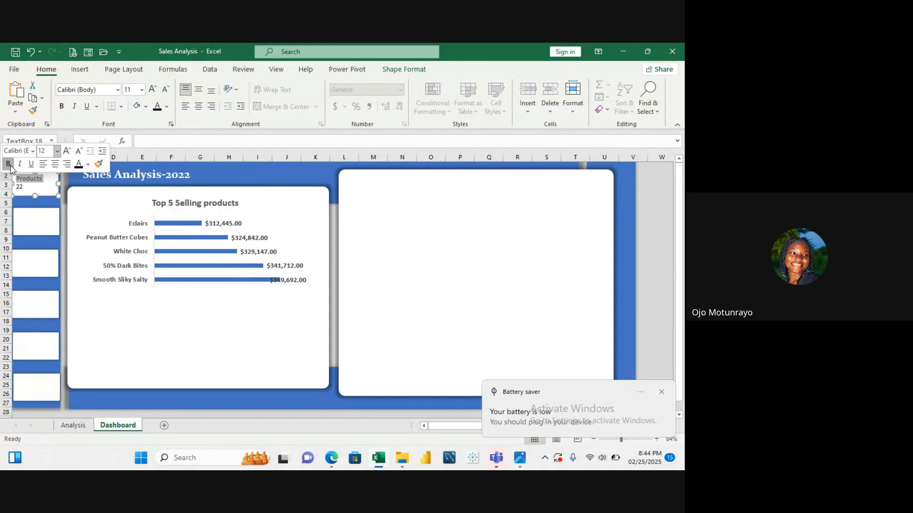
{"action": "left_click", "coordinate": [37, 183]}
{"action": "left_click", "coordinate": [28, 186]}
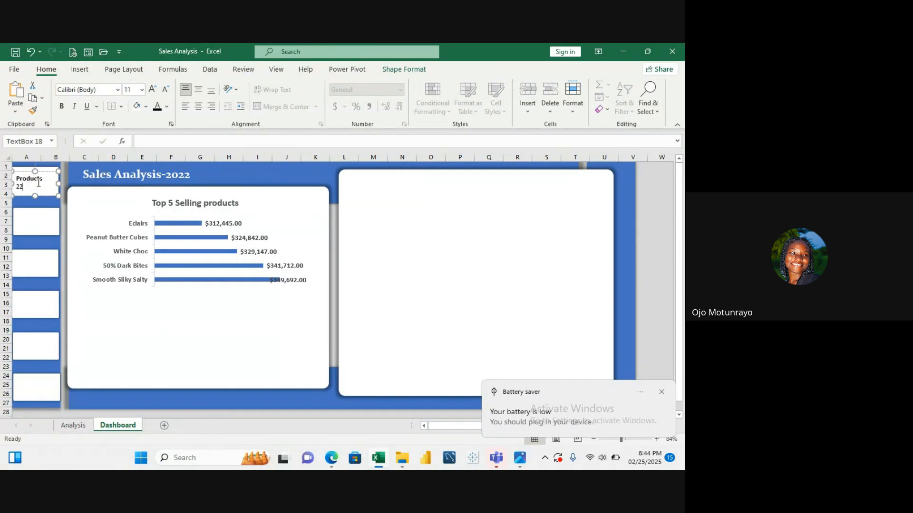
{"action": "left_click_drag", "start_coordinate": [42, 172], "coordinate": [43, 169]}
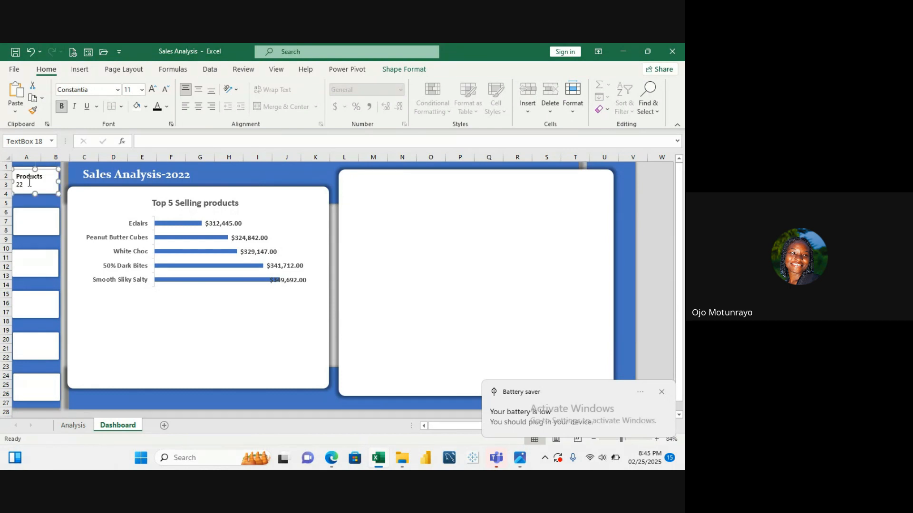
Indent the number 22 under the Products label and format it in bold at size 16
{"action": "left_click", "coordinate": [29, 182]}
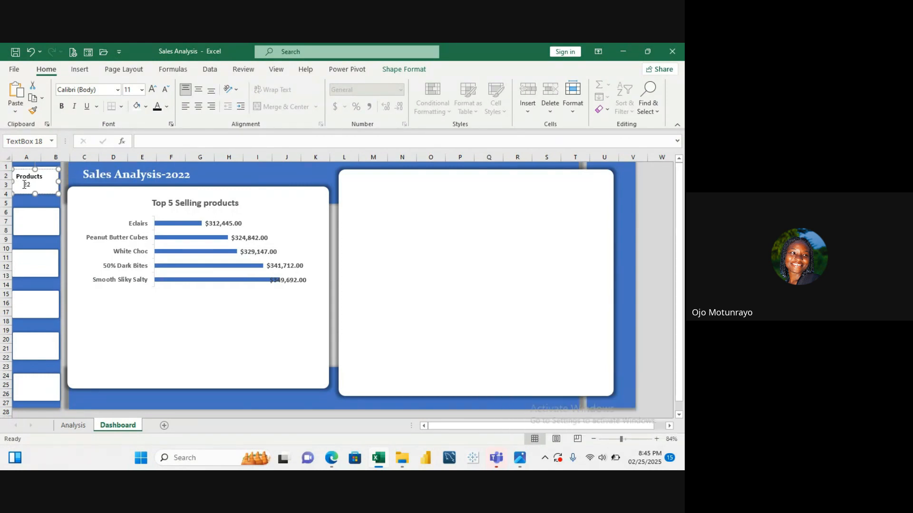
{"action": "left_click_drag", "start_coordinate": [23, 181], "coordinate": [44, 196]}
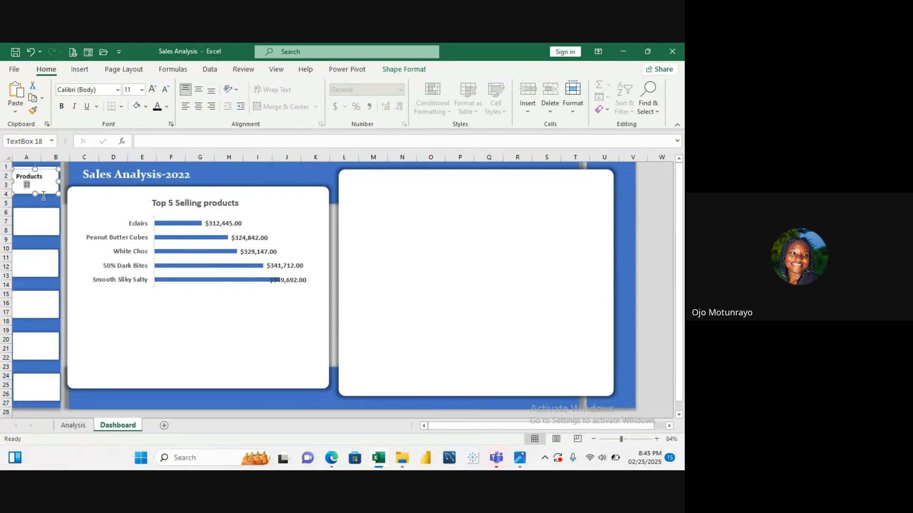
{"action": "left_click", "coordinate": [142, 91]}
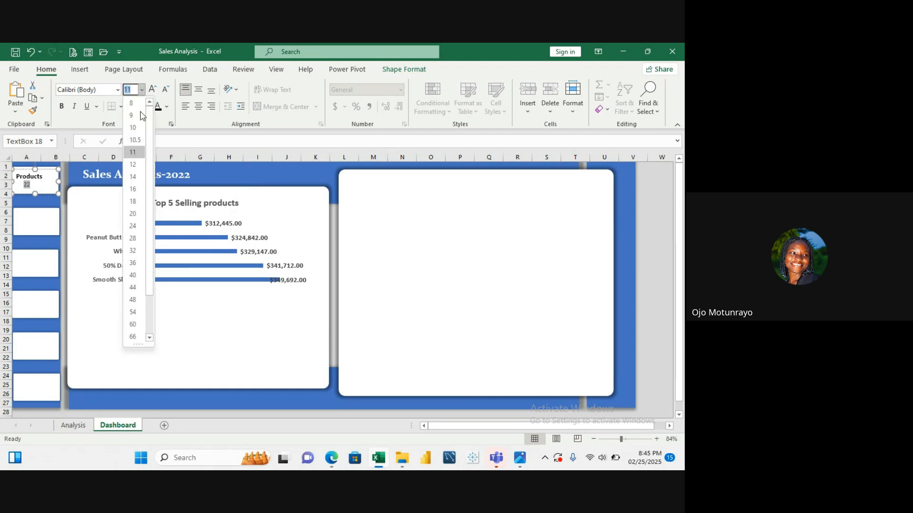
{"action": "left_click", "coordinate": [133, 189]}
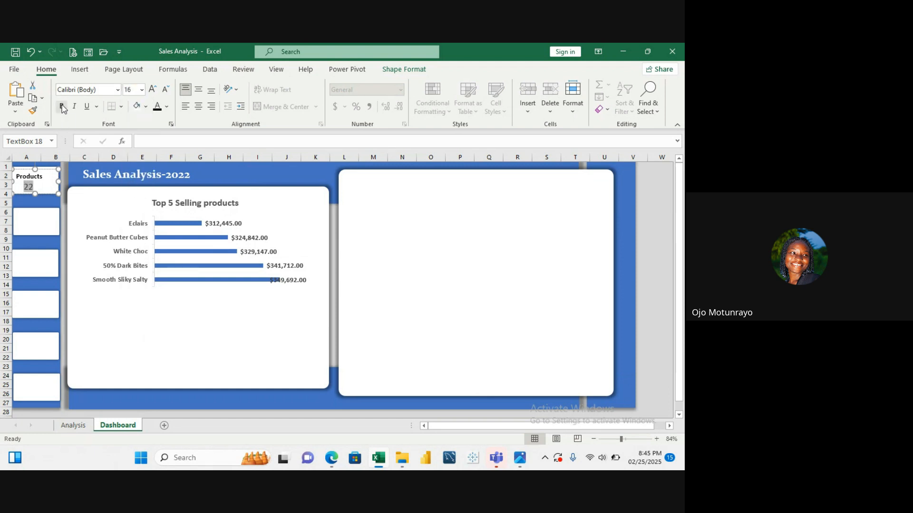
{"action": "left_click", "coordinate": [62, 107]}
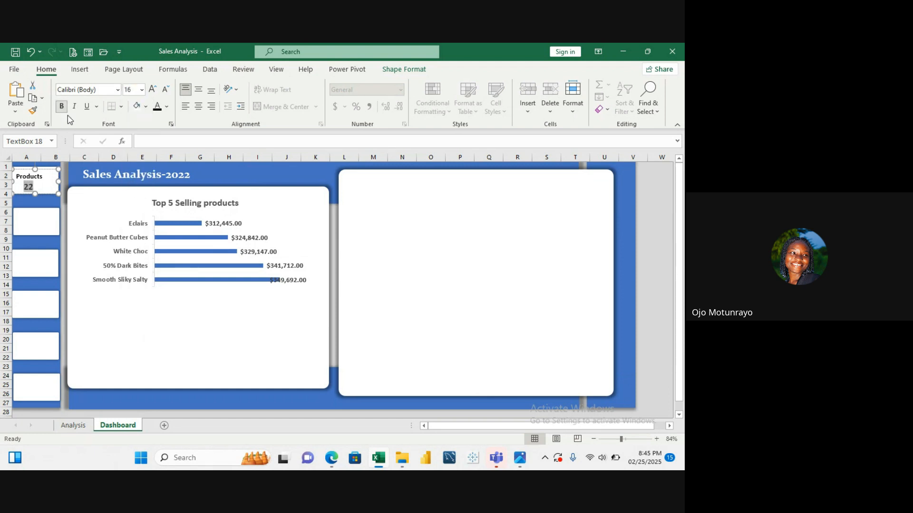
{"action": "left_click", "coordinate": [263, 215]}
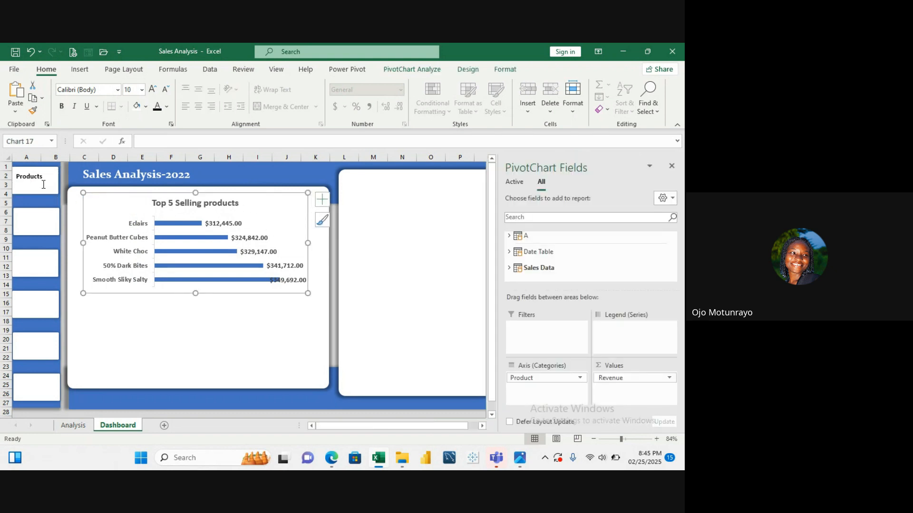
Move the Products text box up to the top of the first small card and extend its lower edge to show the number
{"action": "left_click", "coordinate": [42, 178]}
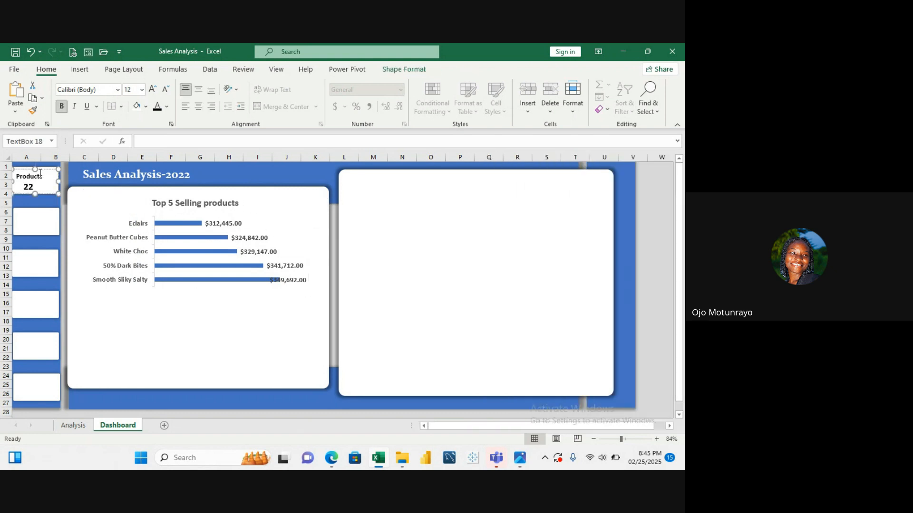
{"action": "left_click", "coordinate": [41, 168]}
{"action": "left_click_drag", "start_coordinate": [42, 169], "coordinate": [42, 166]}
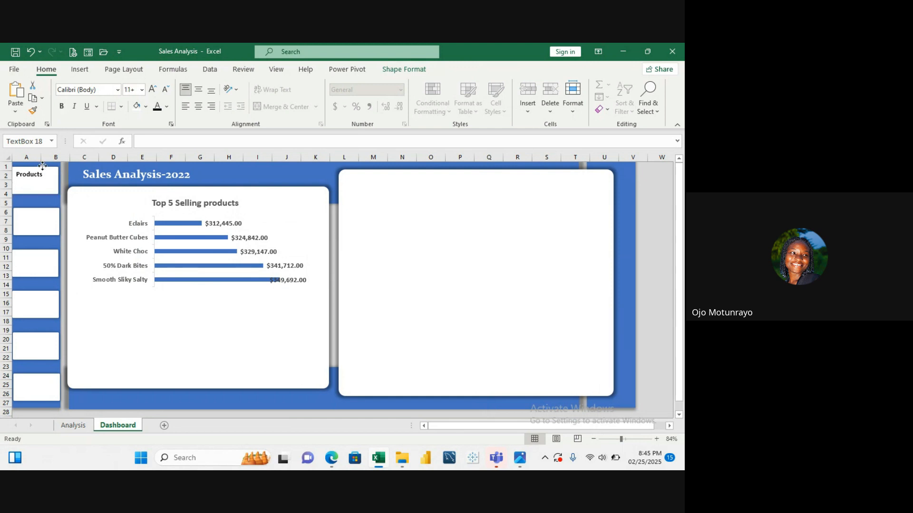
{"action": "left_click", "coordinate": [42, 166]}
{"action": "left_click_drag", "start_coordinate": [35, 192], "coordinate": [35, 196]}
Colour the number 22 on the Products card in the theme blue
{"action": "left_click_drag", "start_coordinate": [42, 185], "coordinate": [22, 185]}
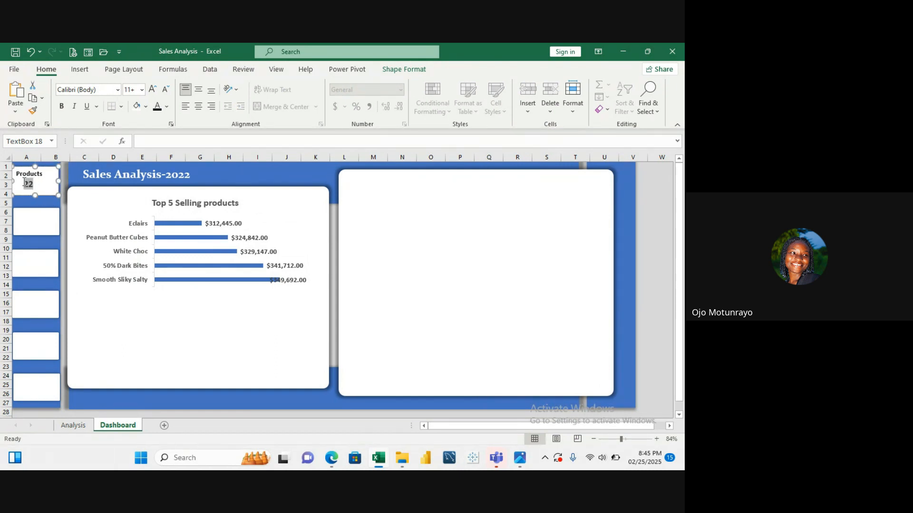
{"action": "left_click", "coordinate": [167, 107]}
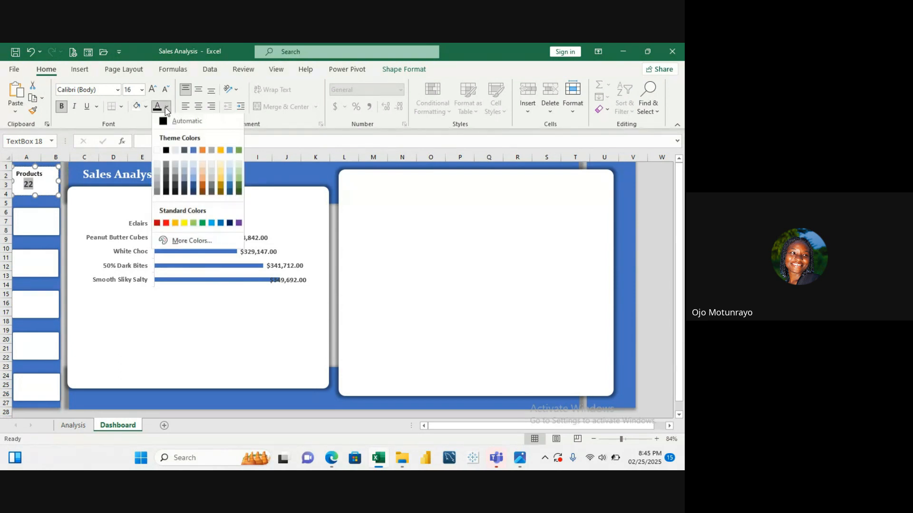
{"action": "left_click", "coordinate": [193, 151]}
{"action": "left_click", "coordinate": [287, 209]}
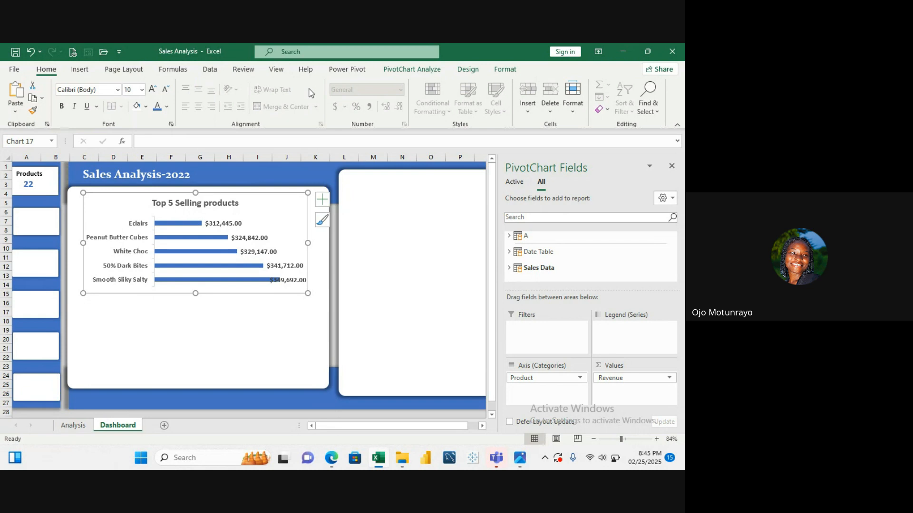
Search the stock icons for "cart" and insert the shopping cart icon on the dashboard
{"action": "left_click", "coordinate": [84, 72]}
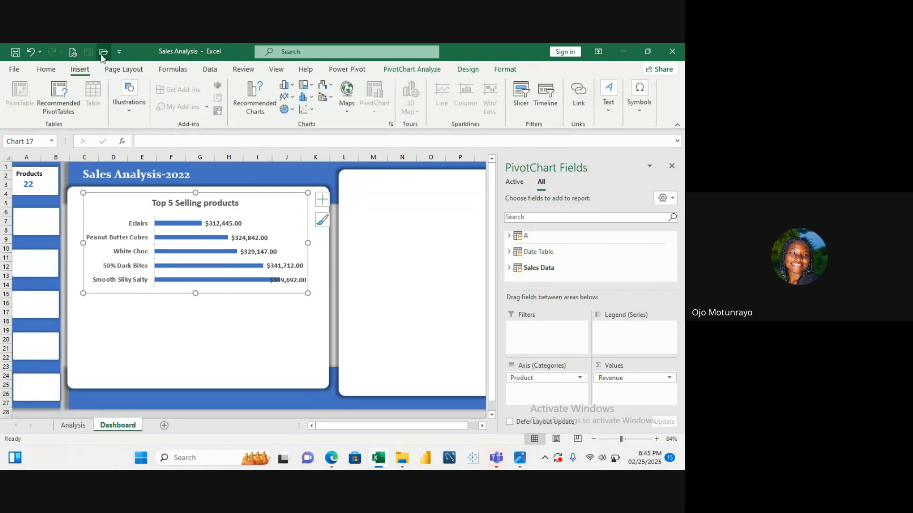
{"action": "left_click", "coordinate": [130, 112]}
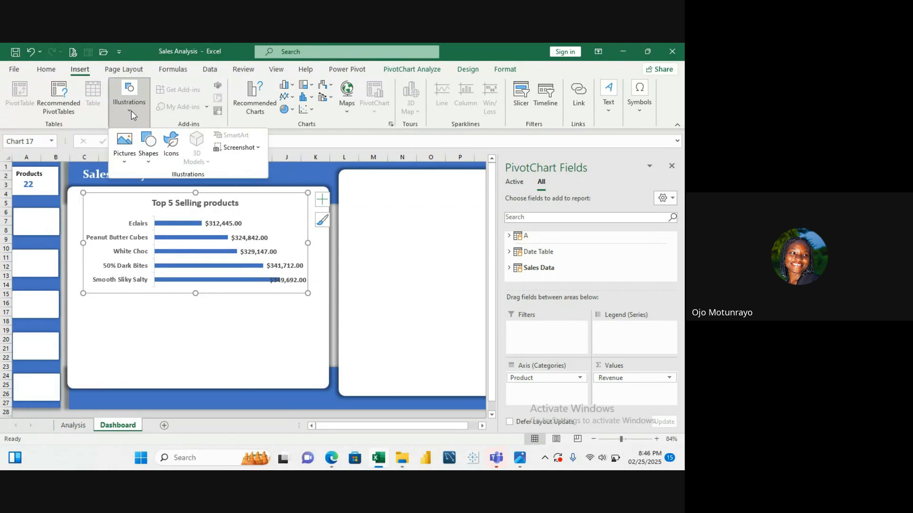
{"action": "left_click", "coordinate": [170, 143]}
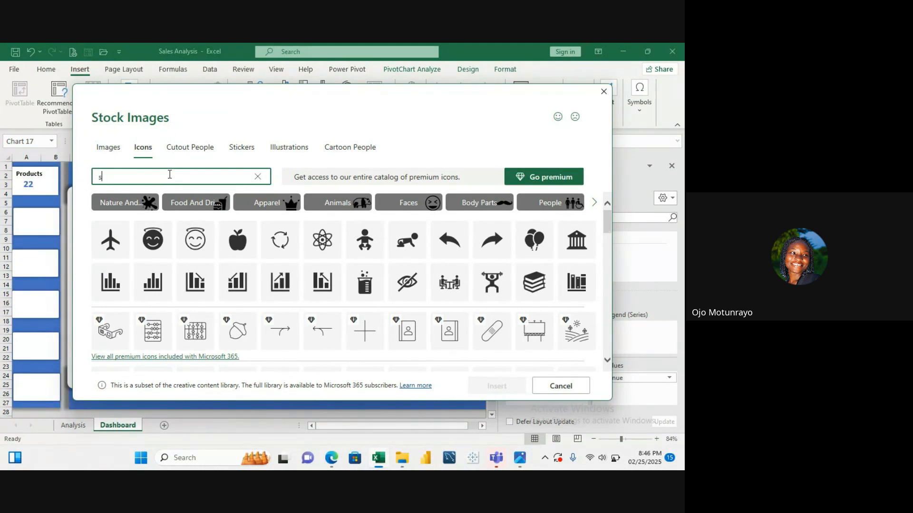
{"action": "type", "text": "ho"}
{"action": "key", "text": "BackSpace"}
{"action": "key", "text": "BackSpace"}
{"action": "key", "text": "BackSpace"}
{"action": "type", "text": "cart"}
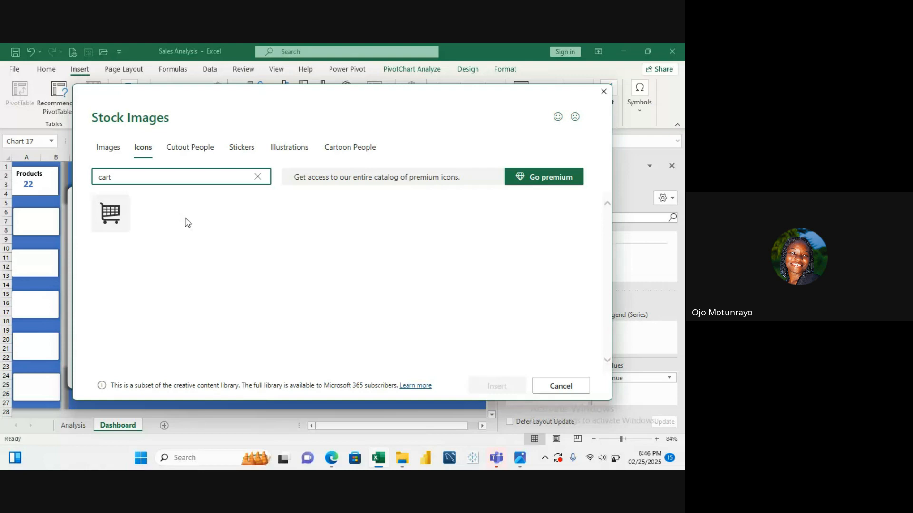
{"action": "left_click", "coordinate": [113, 221]}
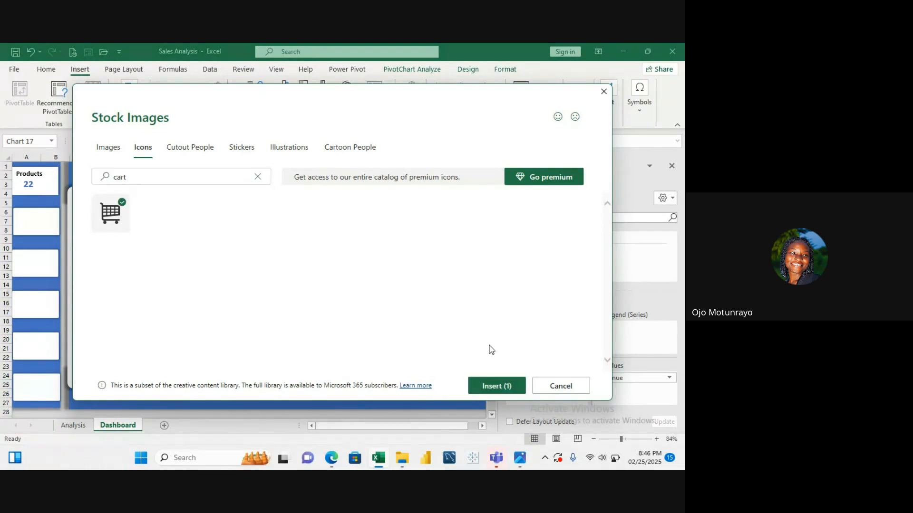
{"action": "left_click", "coordinate": [494, 390]}
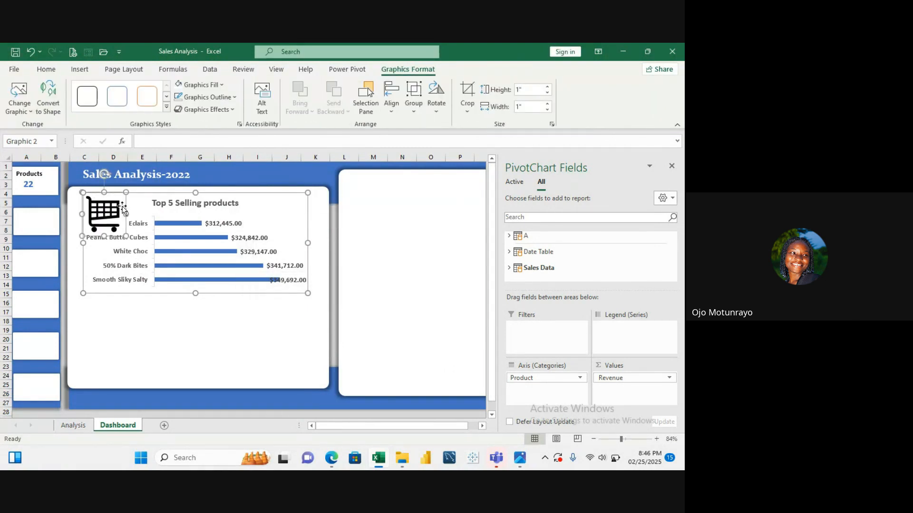
Shrink the shopping cart icon to 0.36" high and 0.36" wide
{"action": "left_click_drag", "start_coordinate": [122, 205], "coordinate": [111, 220]}
{"action": "left_click", "coordinate": [127, 233], "text": "ctrl"}
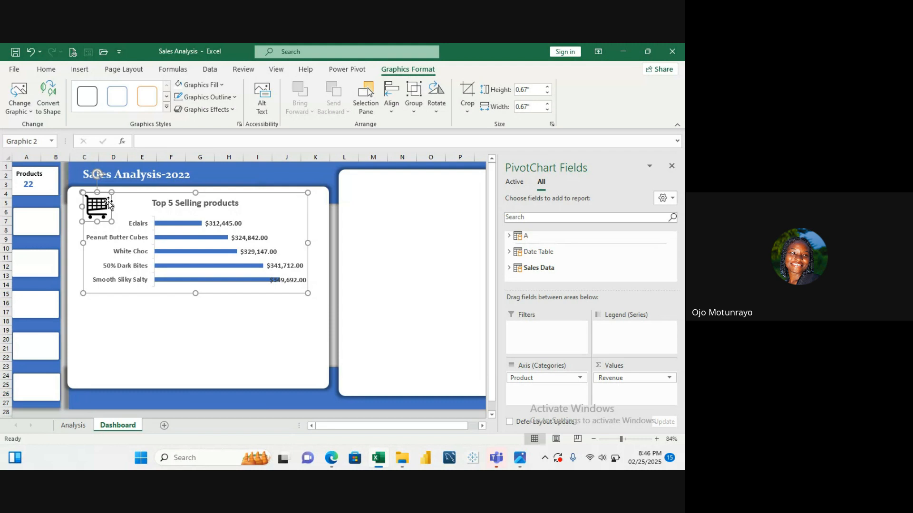
{"action": "left_click_drag", "start_coordinate": [73, 181], "coordinate": [200, 464]}
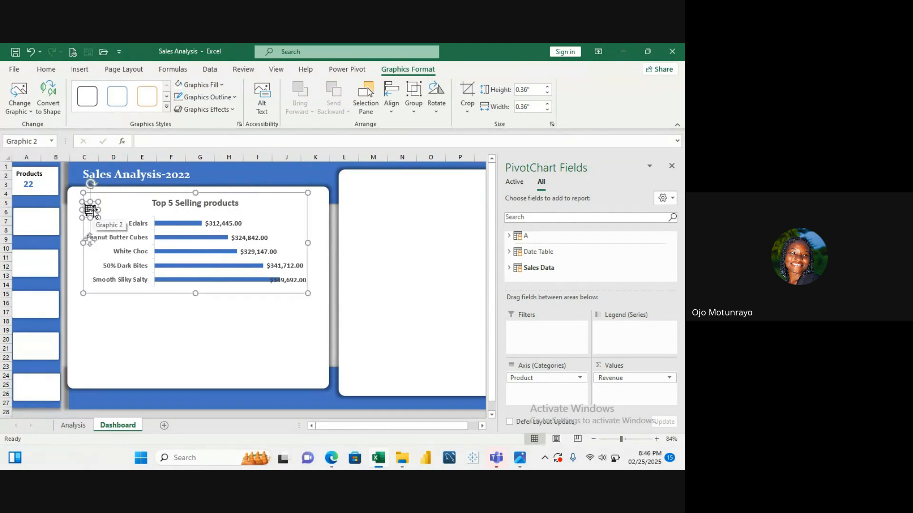
Cut the cart icon from the chart, paste it on the Products card beside the number 22 and save the workbook
{"action": "key", "text": "Delete"}
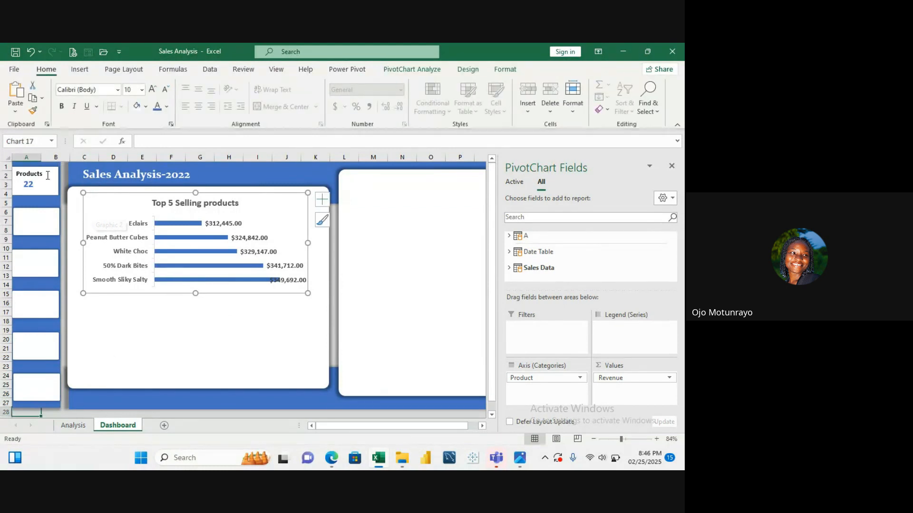
{"action": "left_click", "coordinate": [45, 189]}
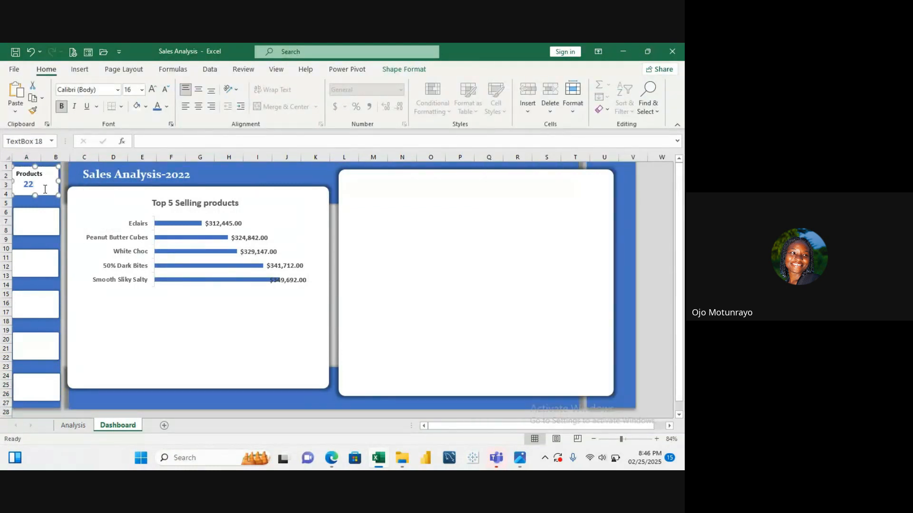
{"action": "key", "text": "ctrl+v"}
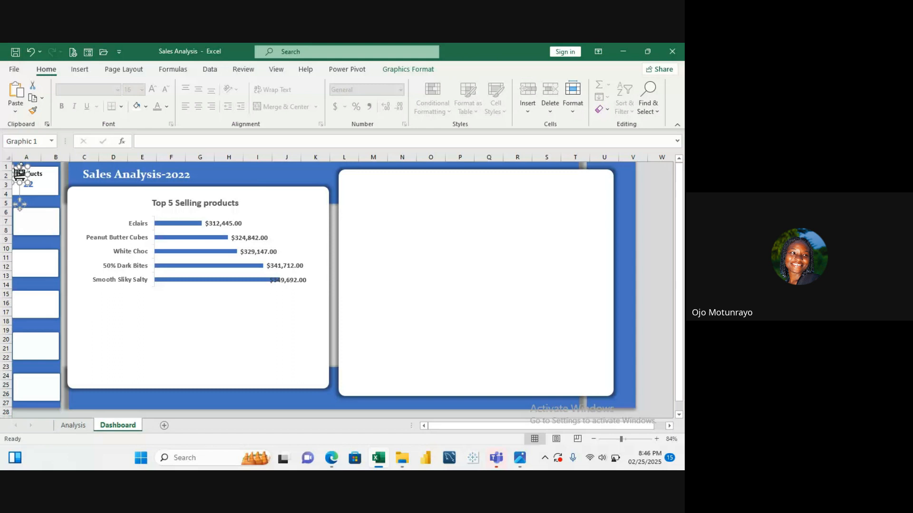
{"action": "left_click_drag", "start_coordinate": [21, 171], "coordinate": [49, 187]}
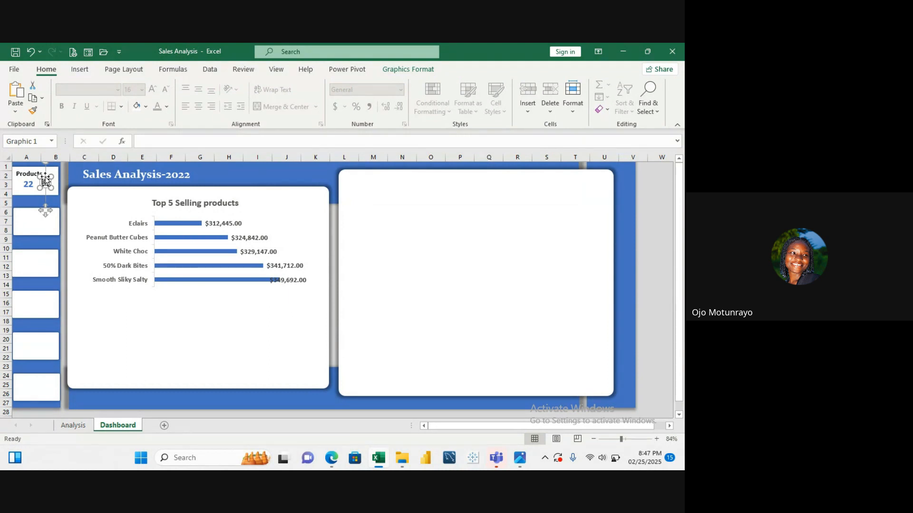
{"action": "left_click_drag", "start_coordinate": [46, 181], "coordinate": [49, 187]}
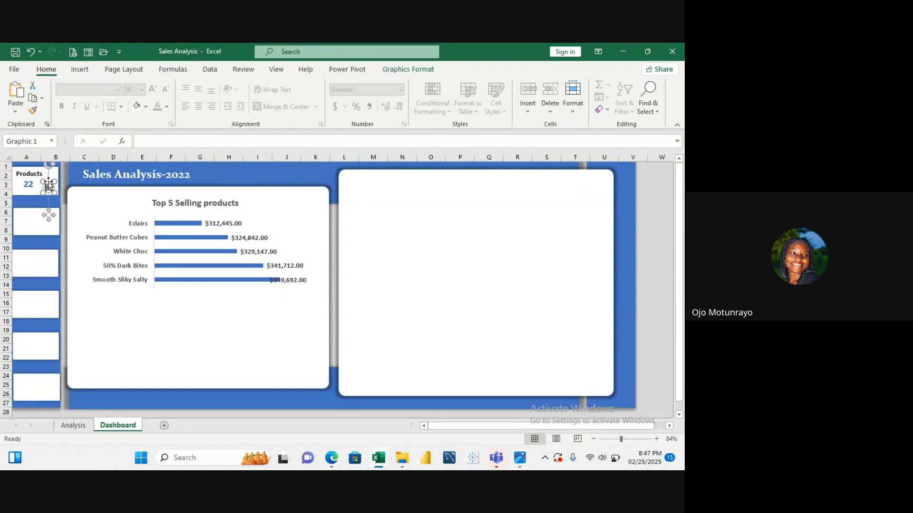
{"action": "left_click", "coordinate": [71, 214]}
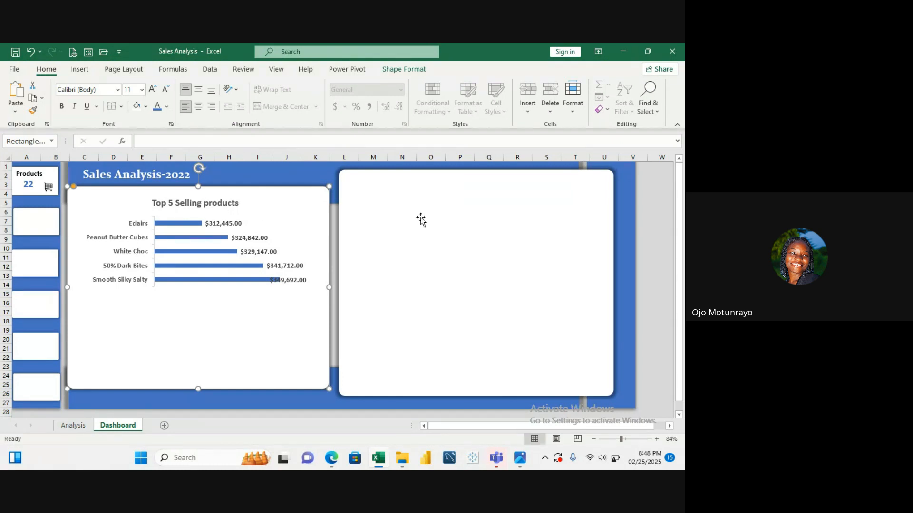
{"action": "key", "text": "ctrl+s"}
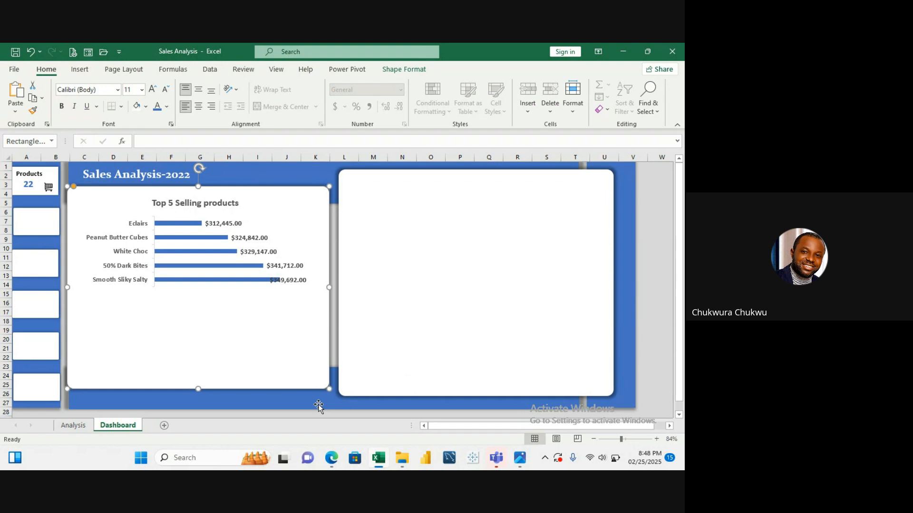
{"action": "left_click", "coordinate": [49, 219]}
{"action": "left_click", "coordinate": [48, 176]}
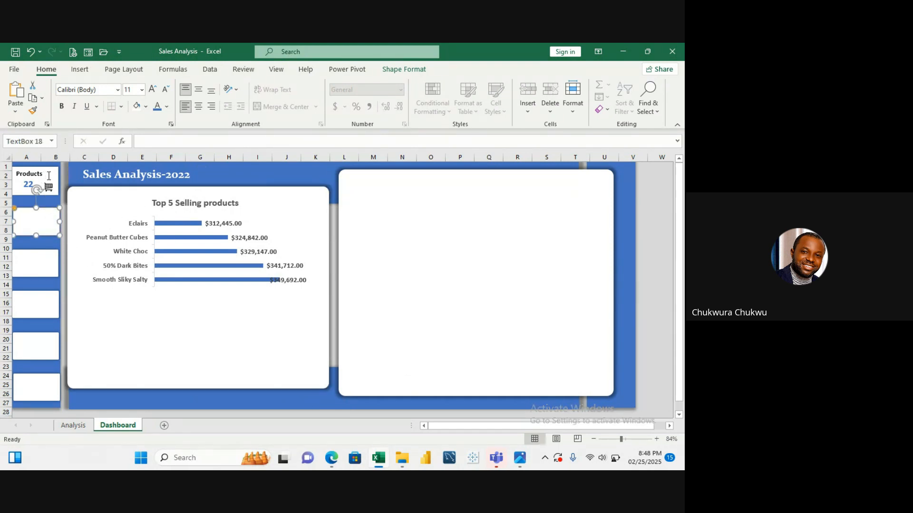
{"action": "left_click", "coordinate": [73, 426]}
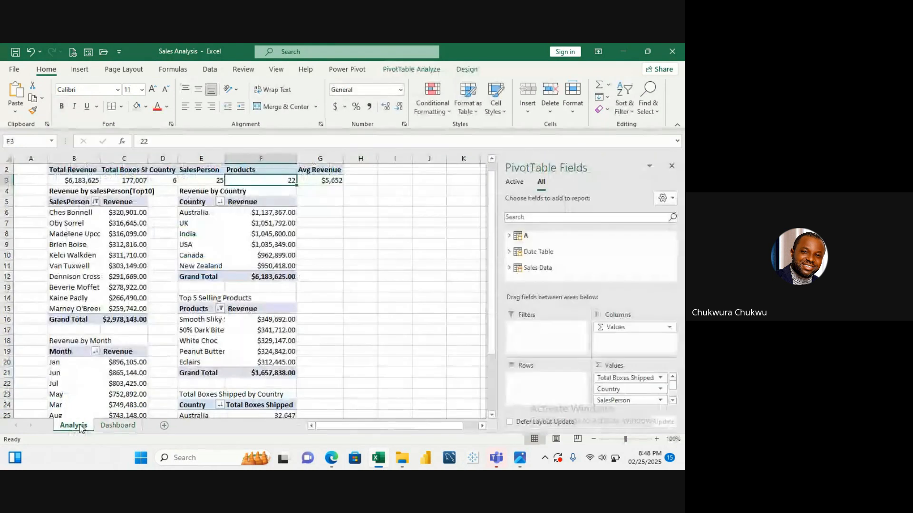
{"action": "left_click", "coordinate": [123, 431]}
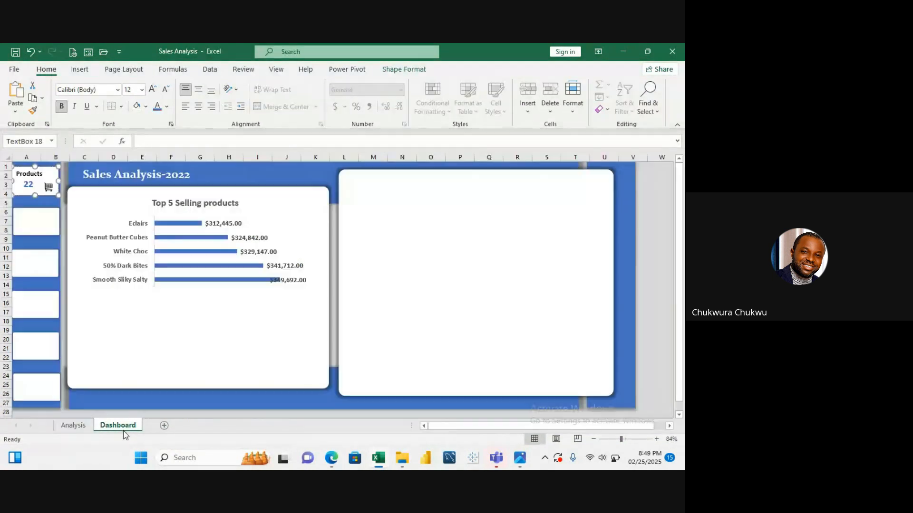
{"action": "left_click", "coordinate": [37, 229]}
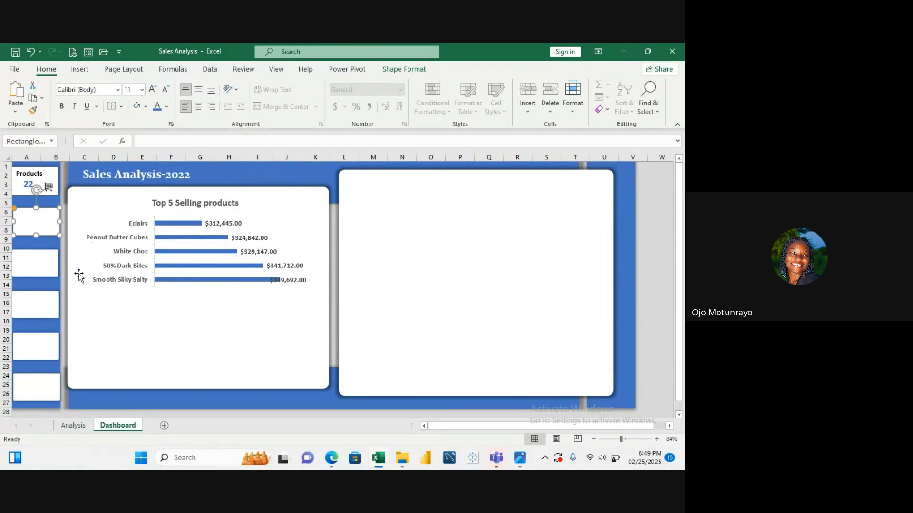
{"action": "left_click", "coordinate": [42, 260]}
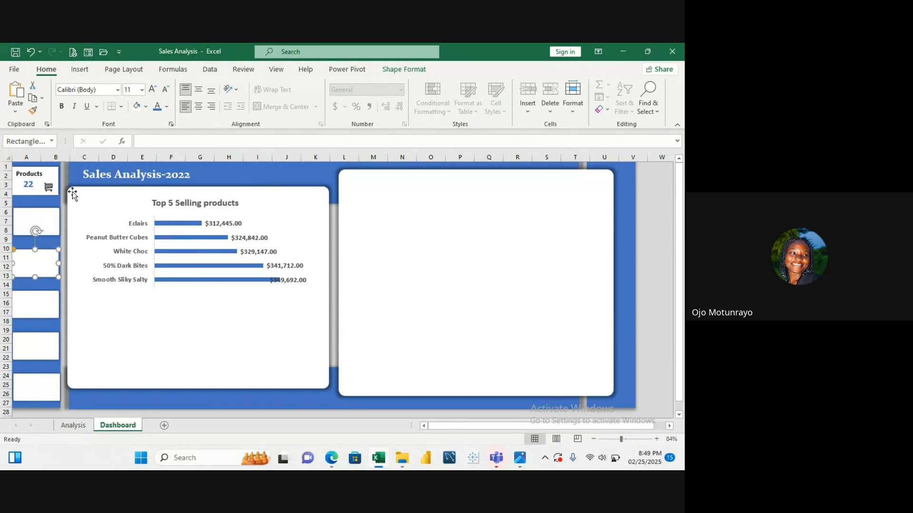
{"action": "left_click", "coordinate": [39, 298]}
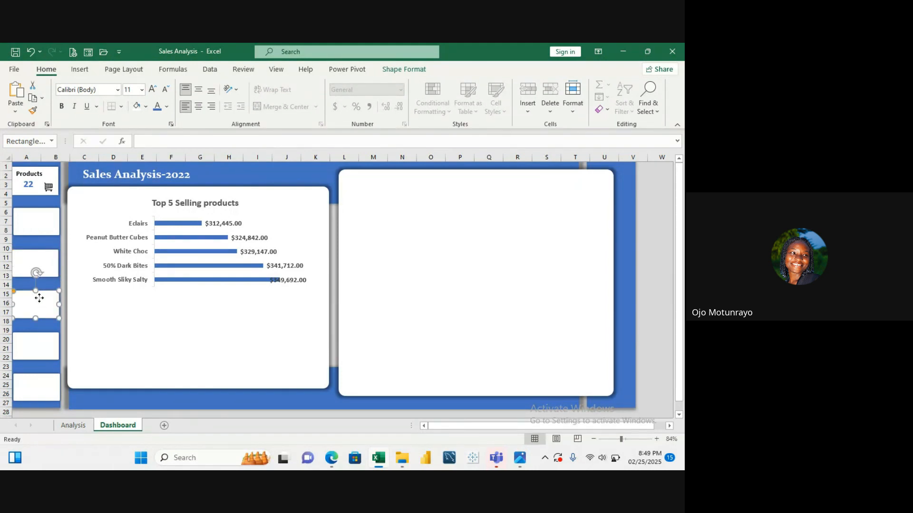
{"action": "right_click", "coordinate": [39, 298]}
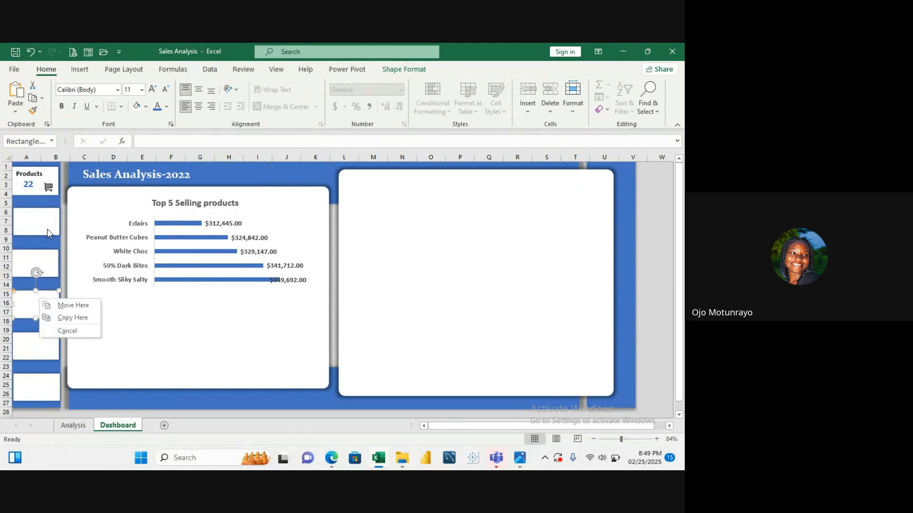
Add a hyperlink to the Products text box that points to cell A1 of the Dashboard sheet in this document
{"action": "left_click", "coordinate": [49, 168]}
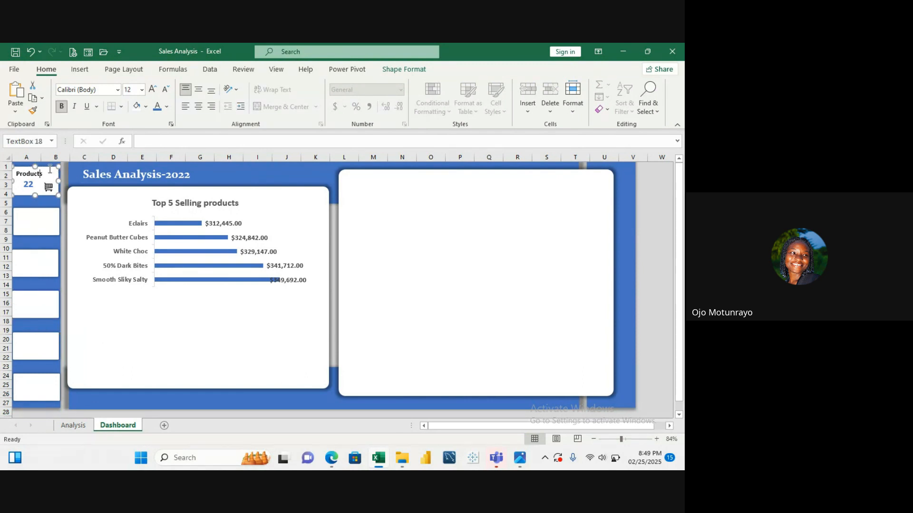
{"action": "right_click", "coordinate": [50, 170]}
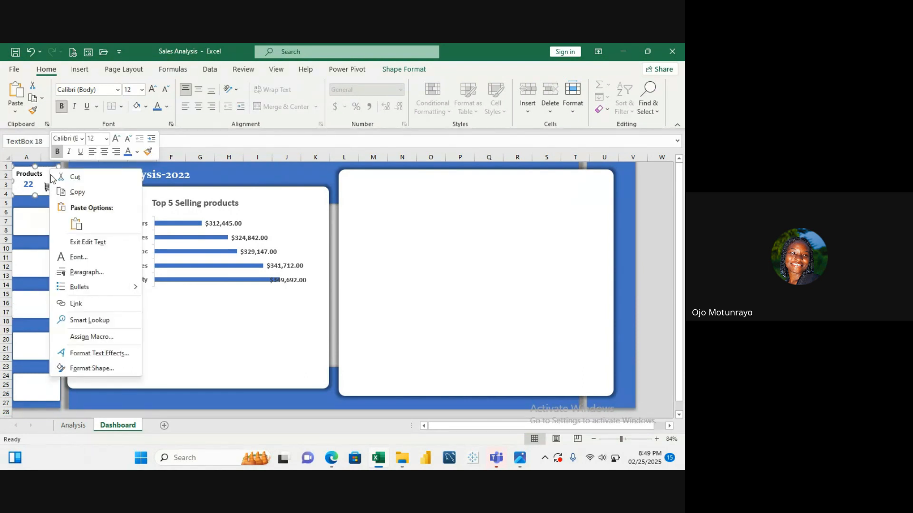
{"action": "left_click", "coordinate": [91, 304]}
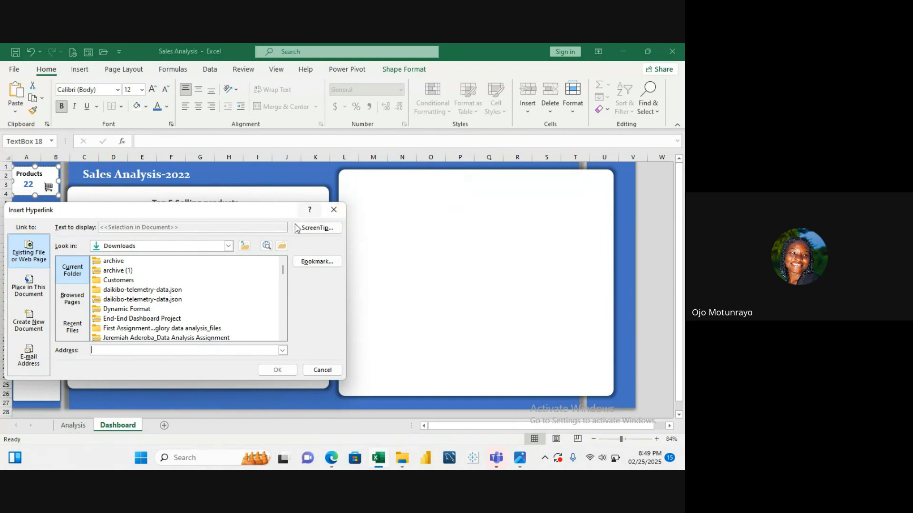
{"action": "left_click", "coordinate": [21, 296]}
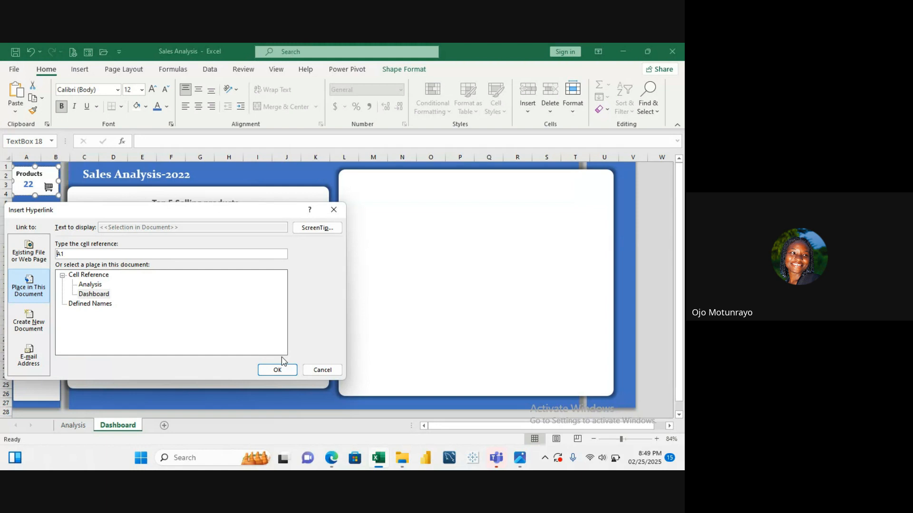
{"action": "left_click", "coordinate": [279, 370]}
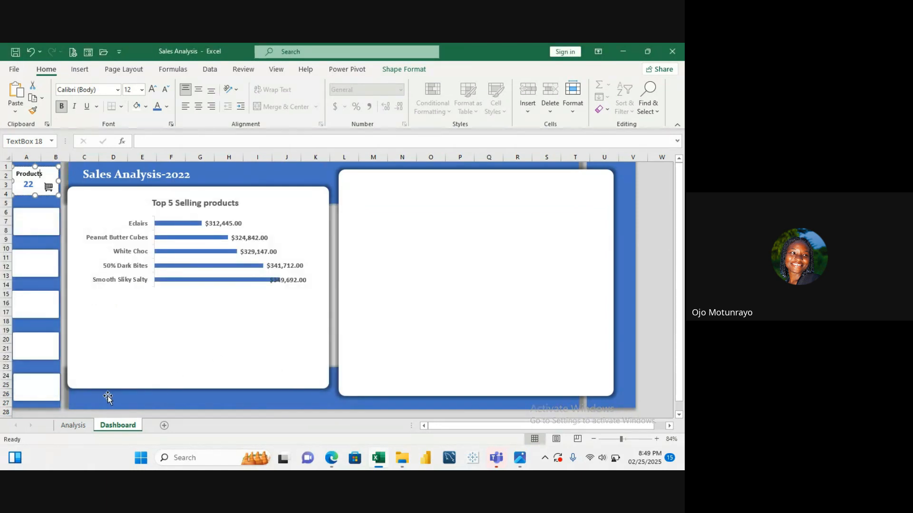
Start a screen snip over the dashboard
{"action": "key", "text": "super+shift+s"}
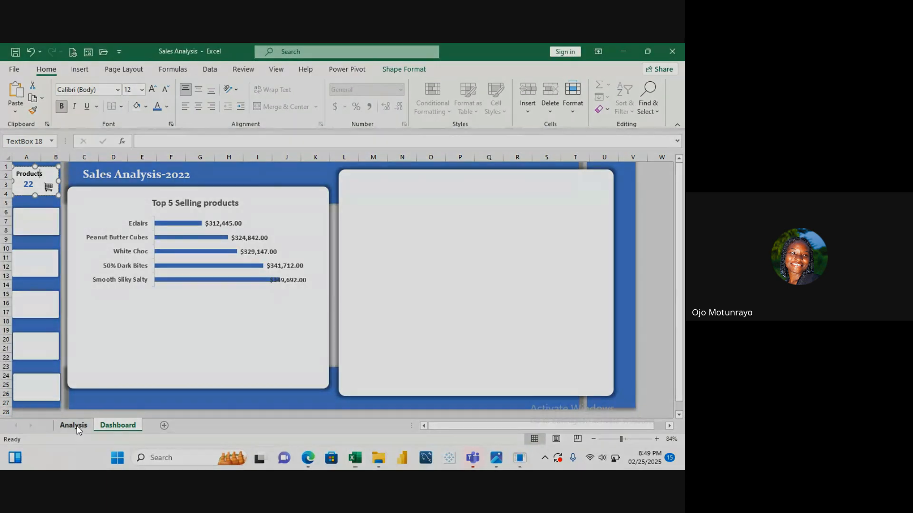